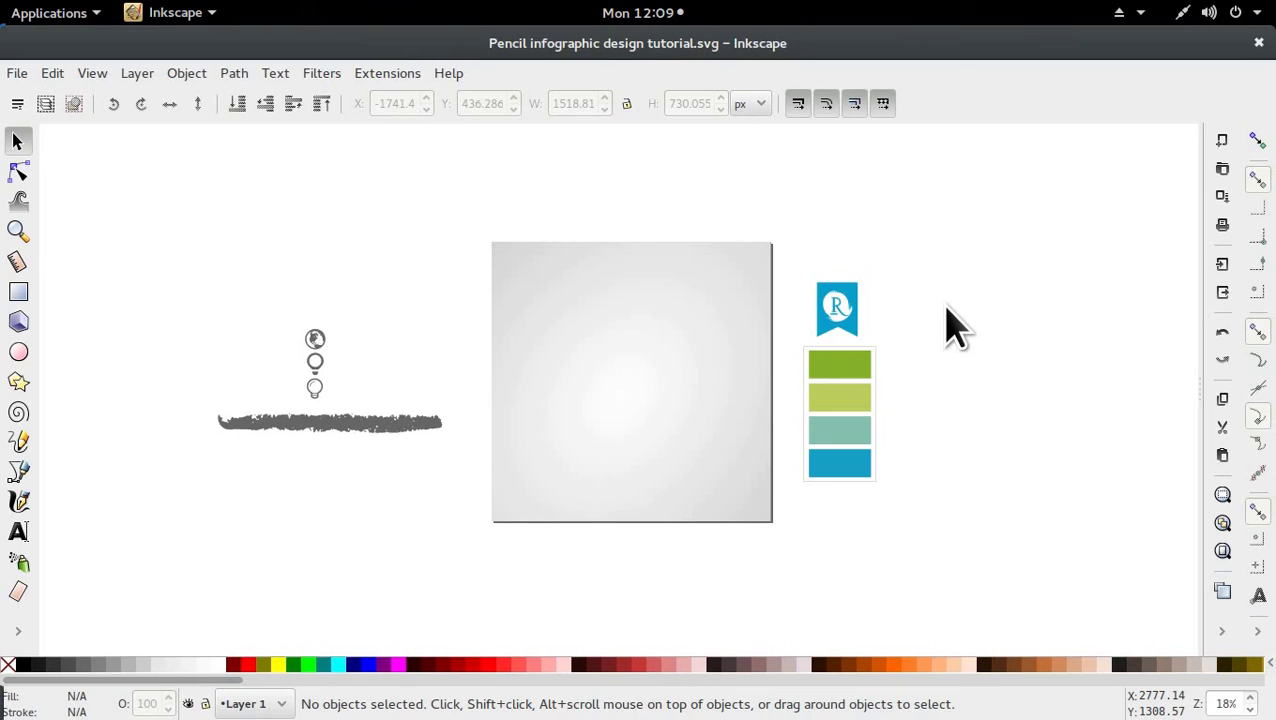
left_click(609, 300)
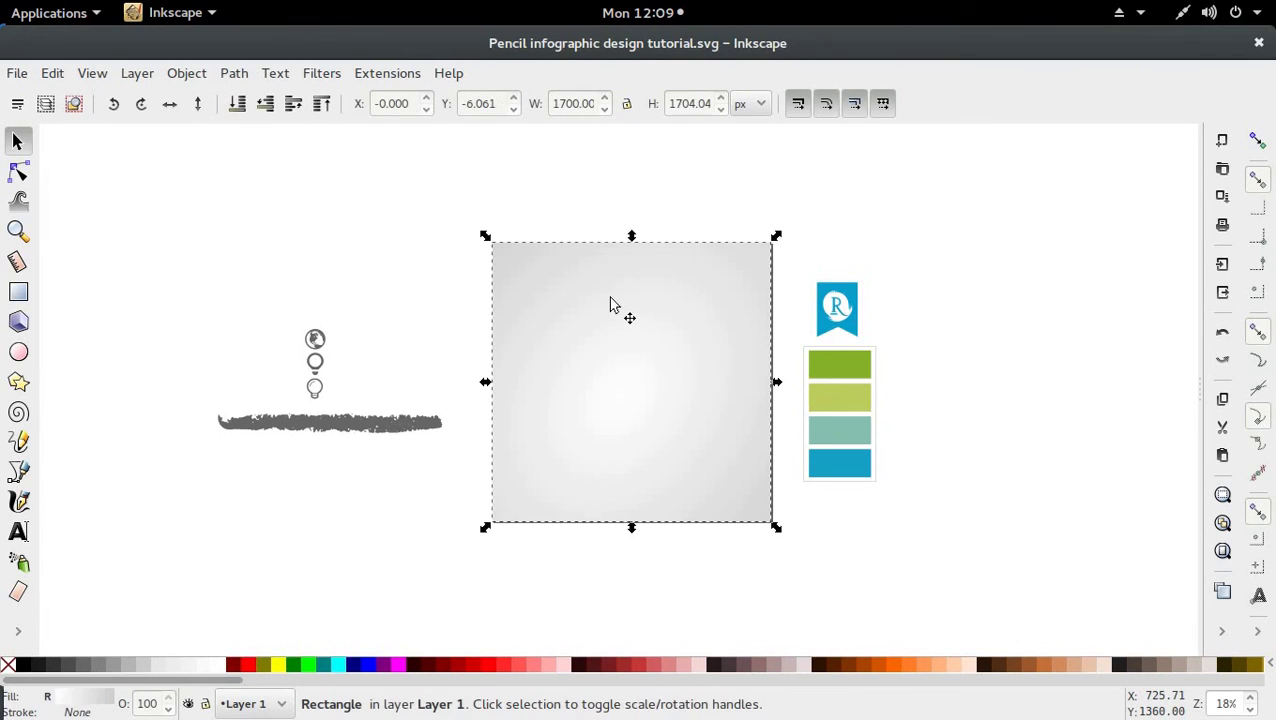
left_click_drag(893, 208, 778, 553)
left_click(935, 450)
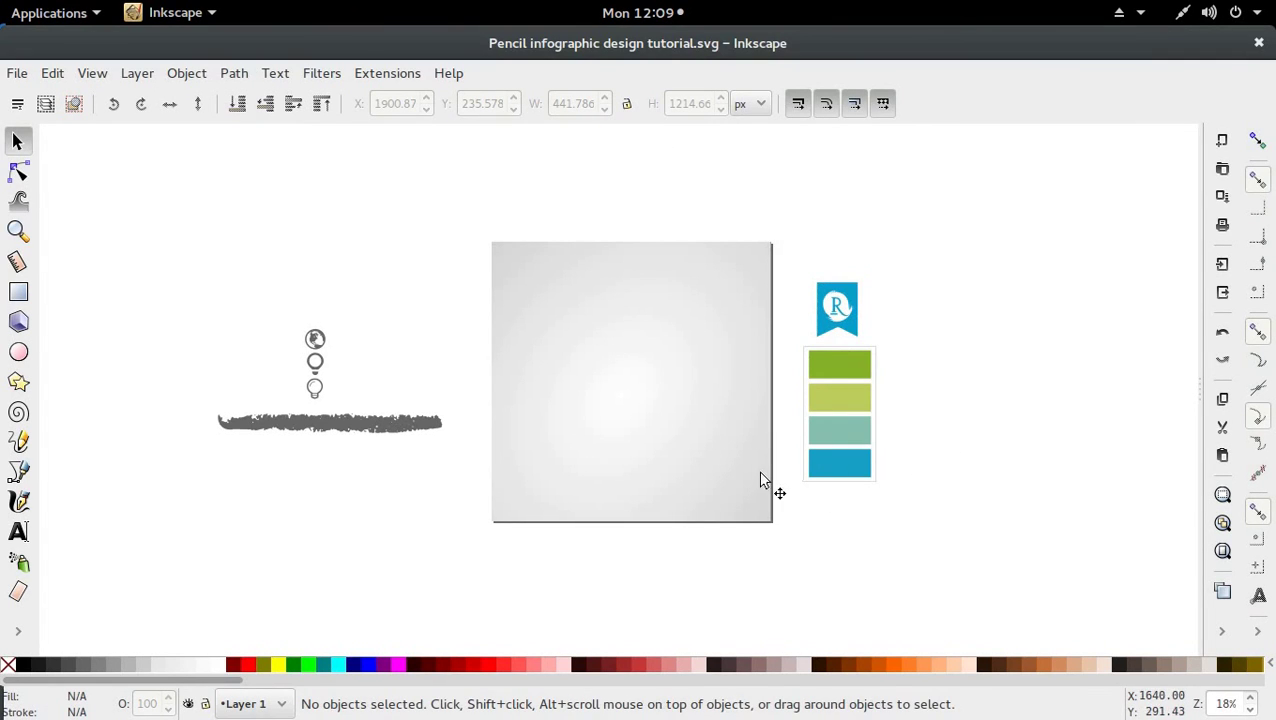
Move the three icons and the grey brush stroke together about 29 px closer to the background square
left_click_drag(160, 265, 476, 516)
left_click_drag(392, 427, 398, 429)
left_click(413, 282)
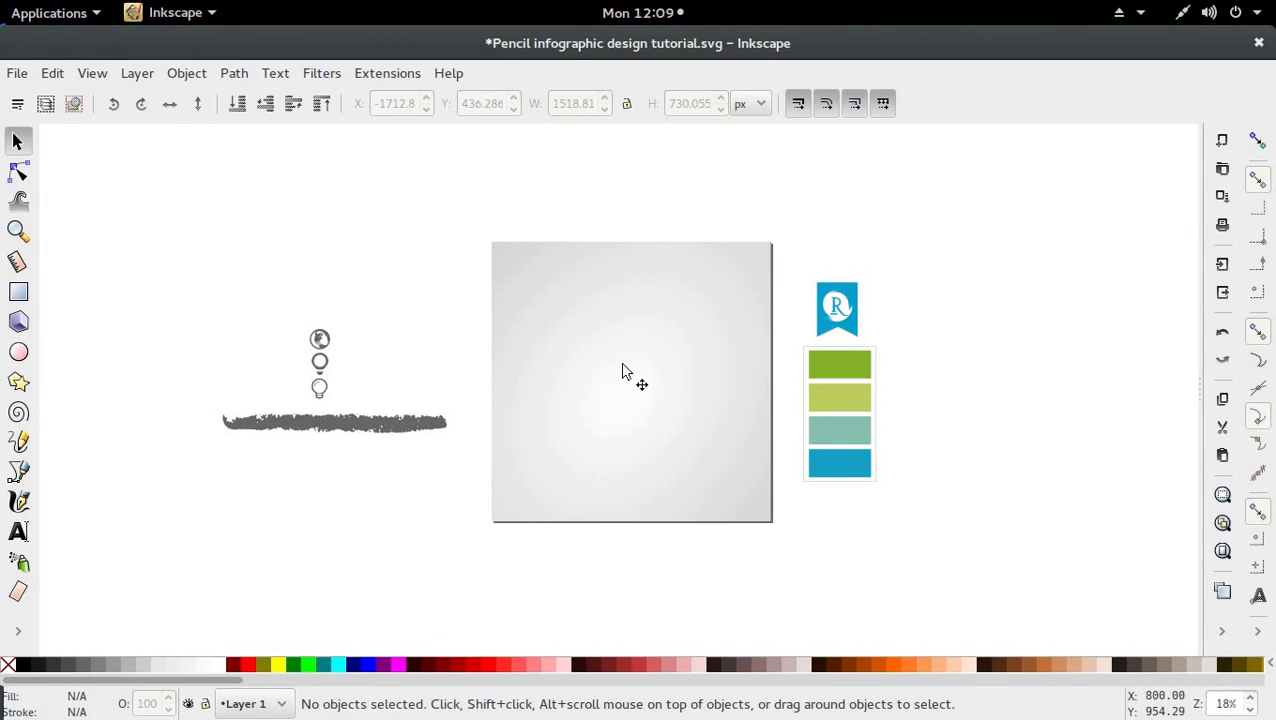
Draw a closed vertical strip about 79 by 836 px in the background's upper-left area, with a pointed bottom and a slanted top edge
left_click(18, 471)
scroll(690, 390, "up", 2, "ctrl")
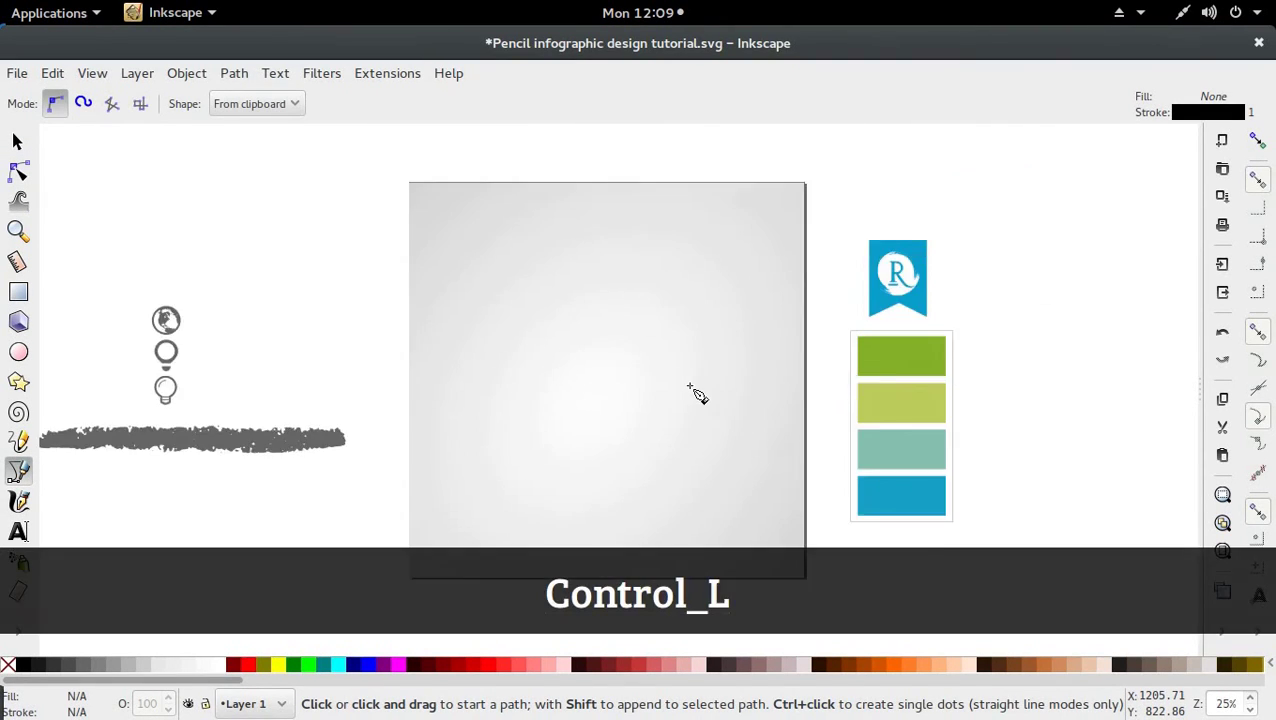
scroll(683, 370, "up", 2)
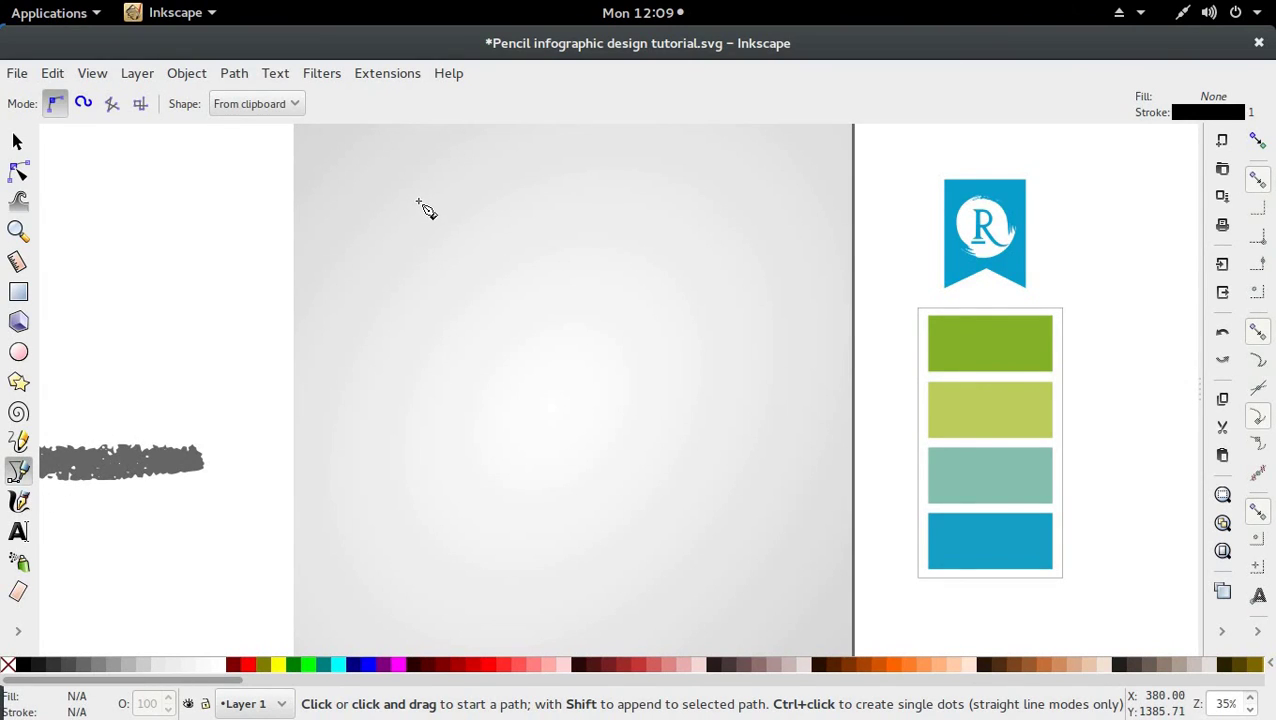
key("b")
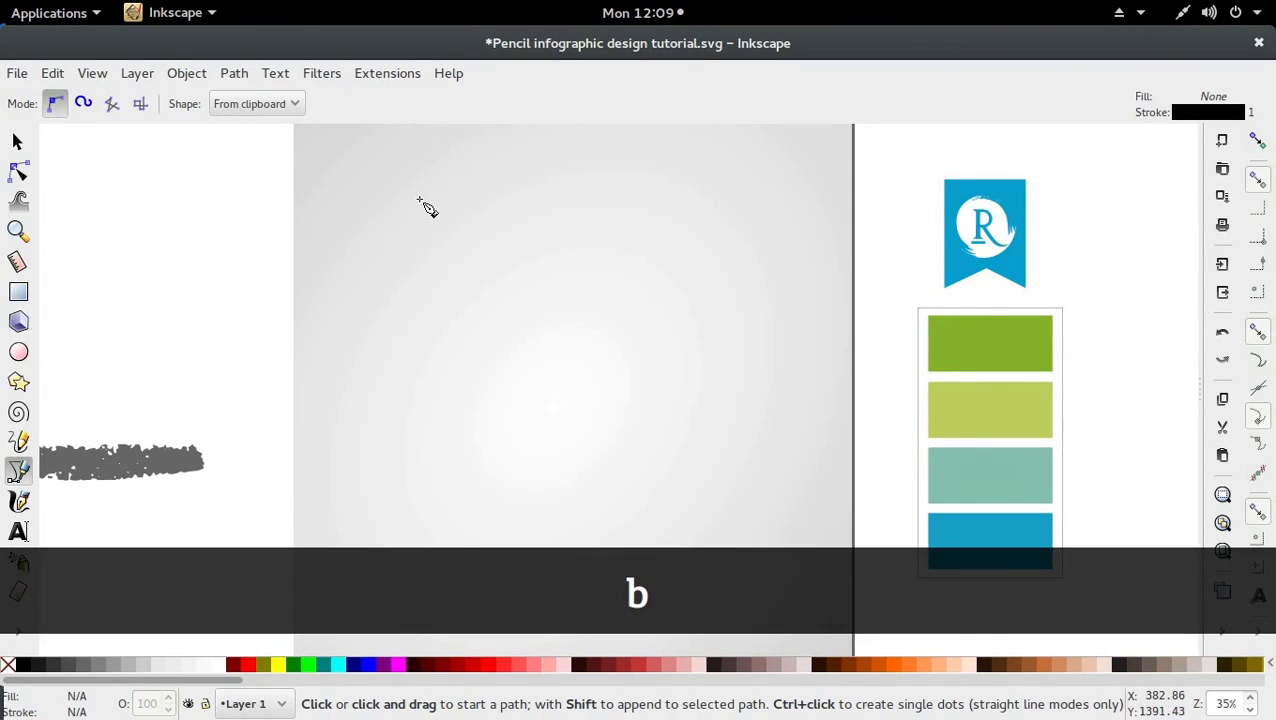
left_click(419, 199)
key("ctrl")
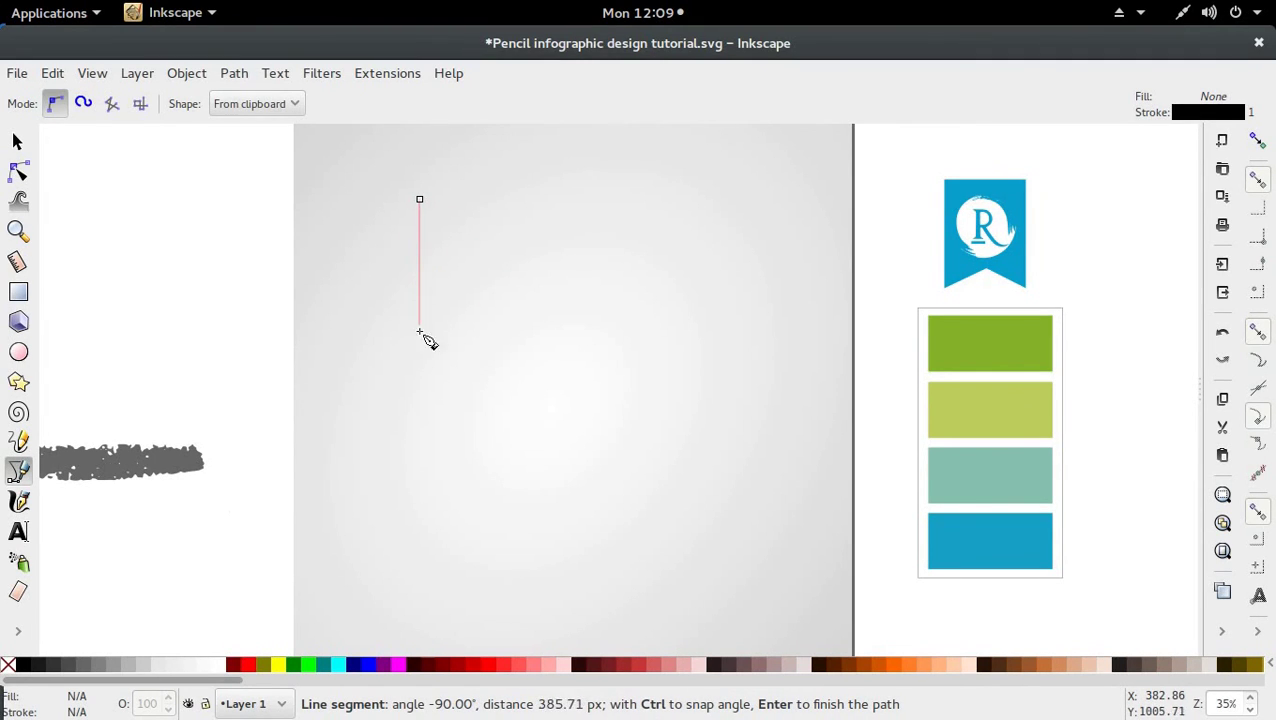
left_click(417, 458)
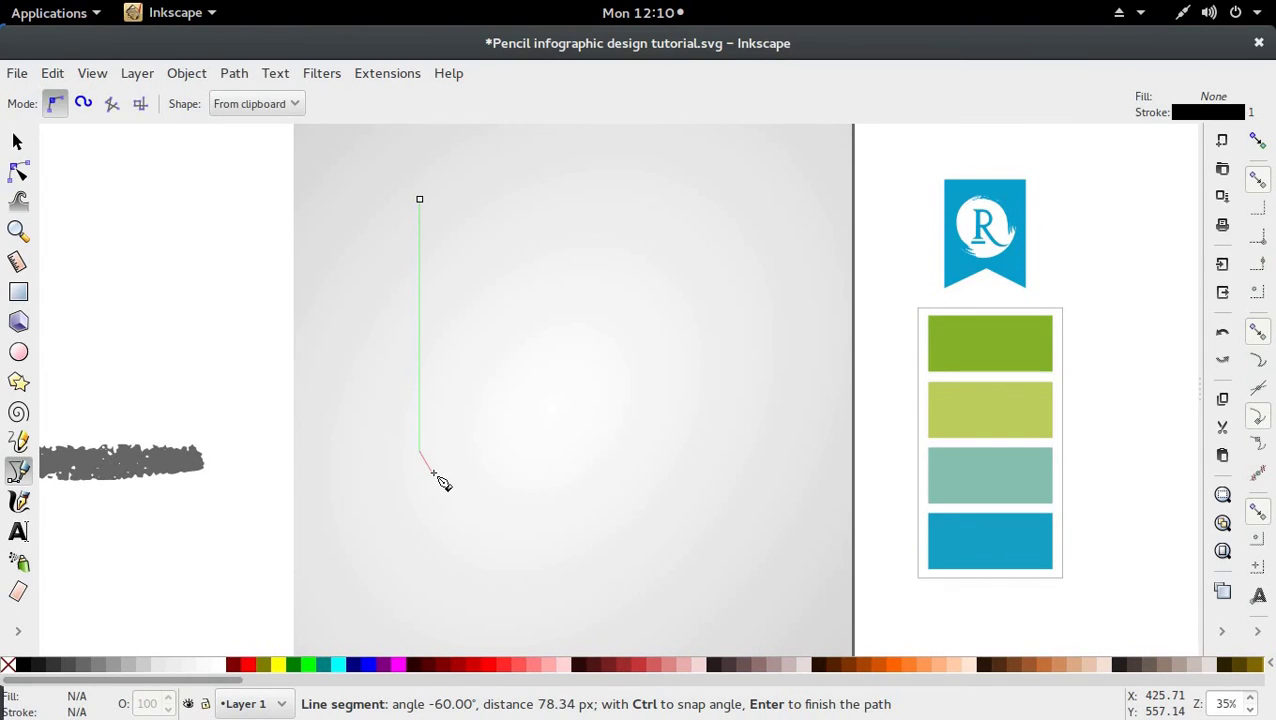
left_click(433, 473)
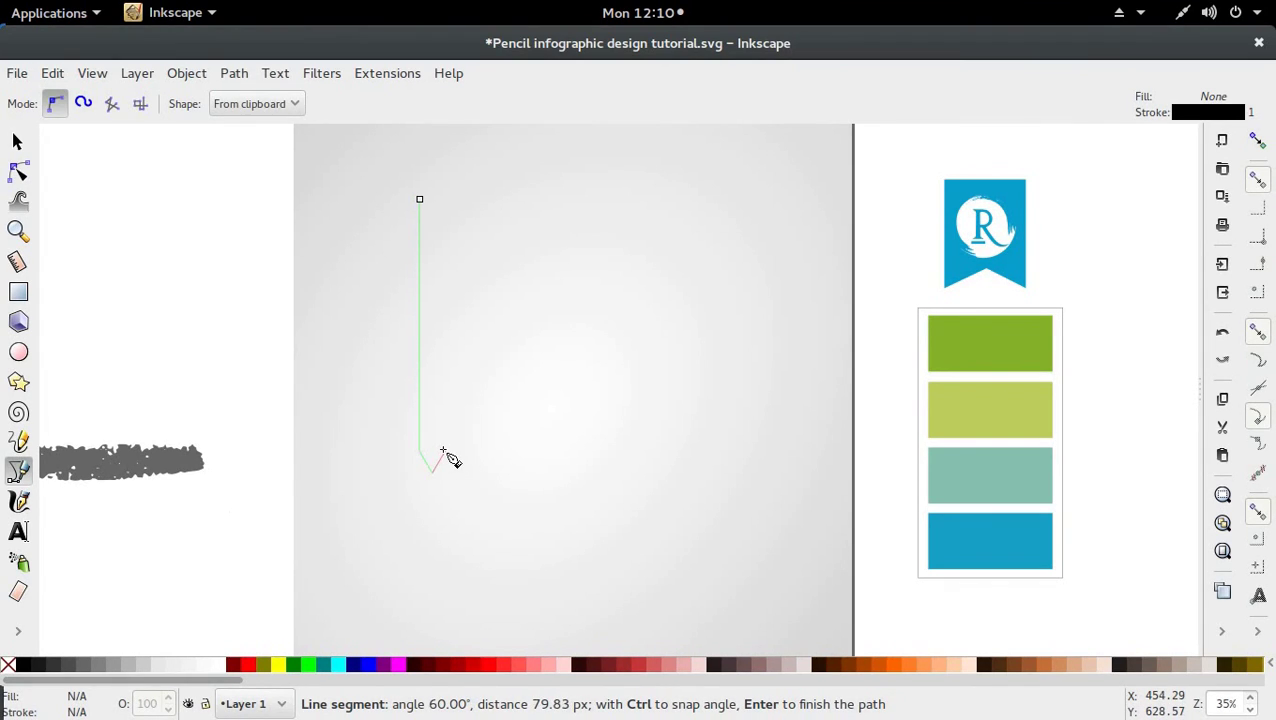
left_click(443, 452)
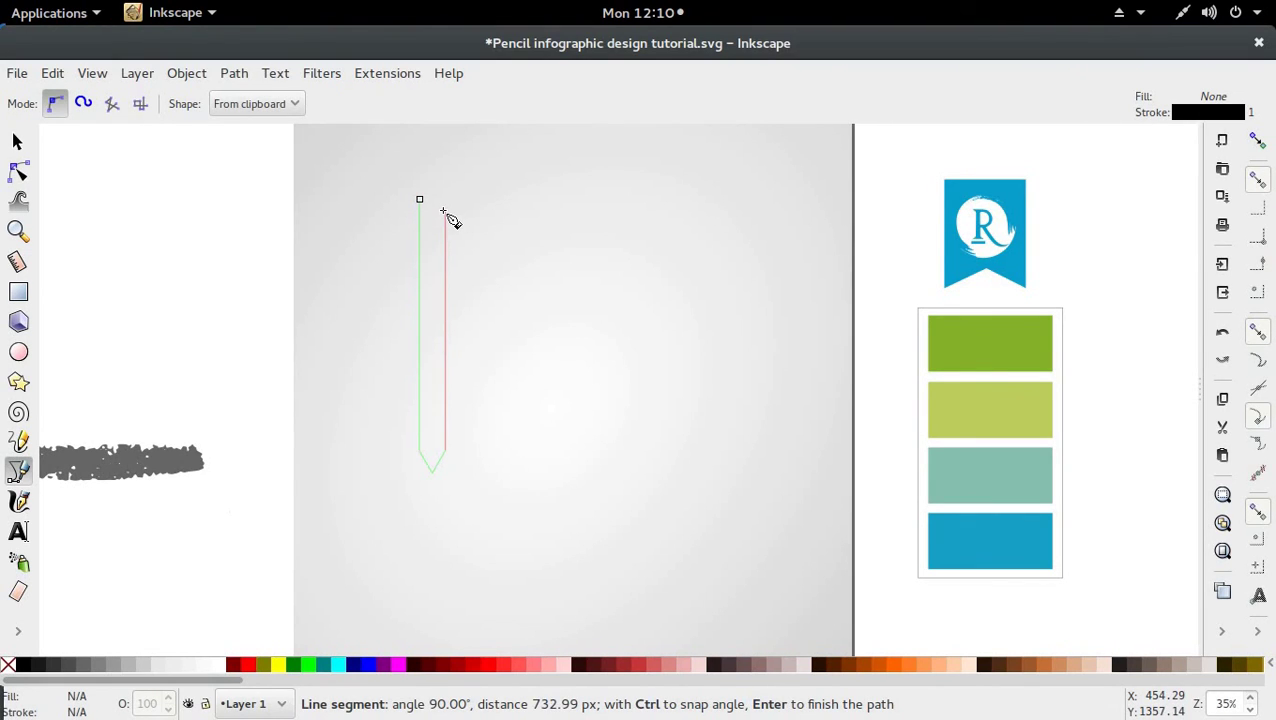
left_click(445, 211)
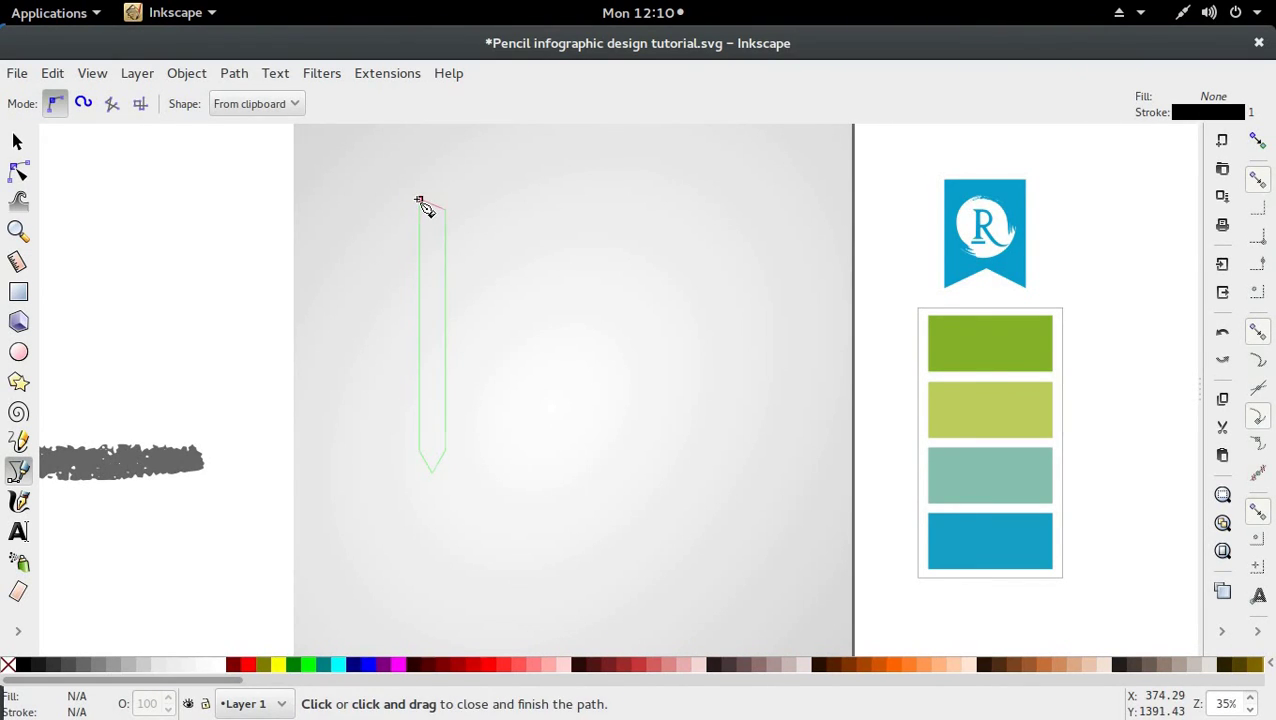
left_click(420, 203)
key("s")
left_click(199, 256)
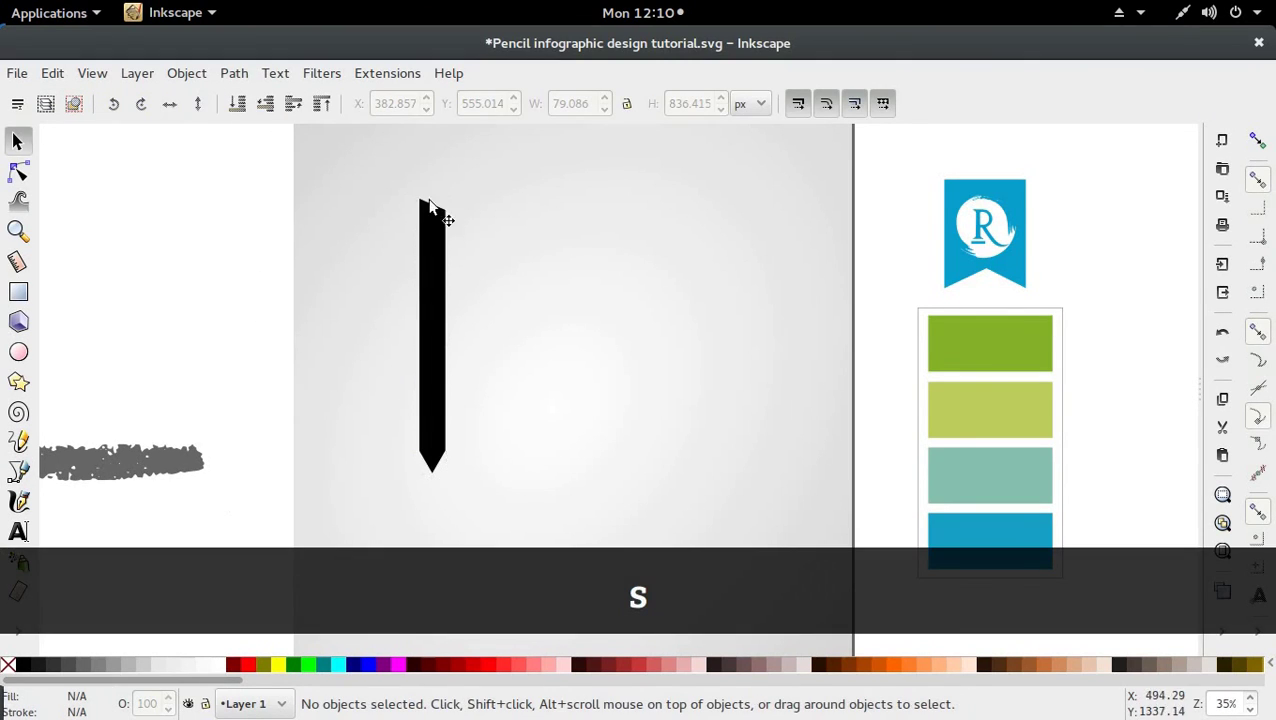
Enable snapping, with snapping to nodes, paths, handles and cusp nodes active
left_click(438, 436)
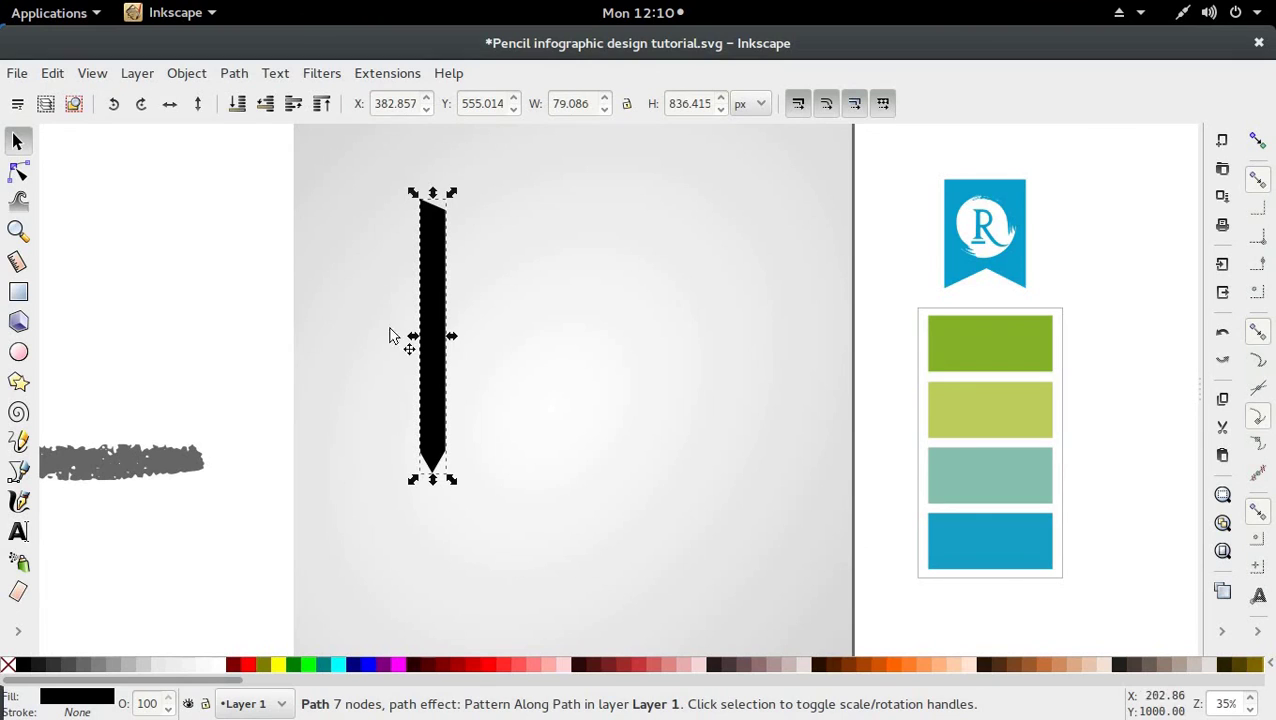
left_click(1257, 142)
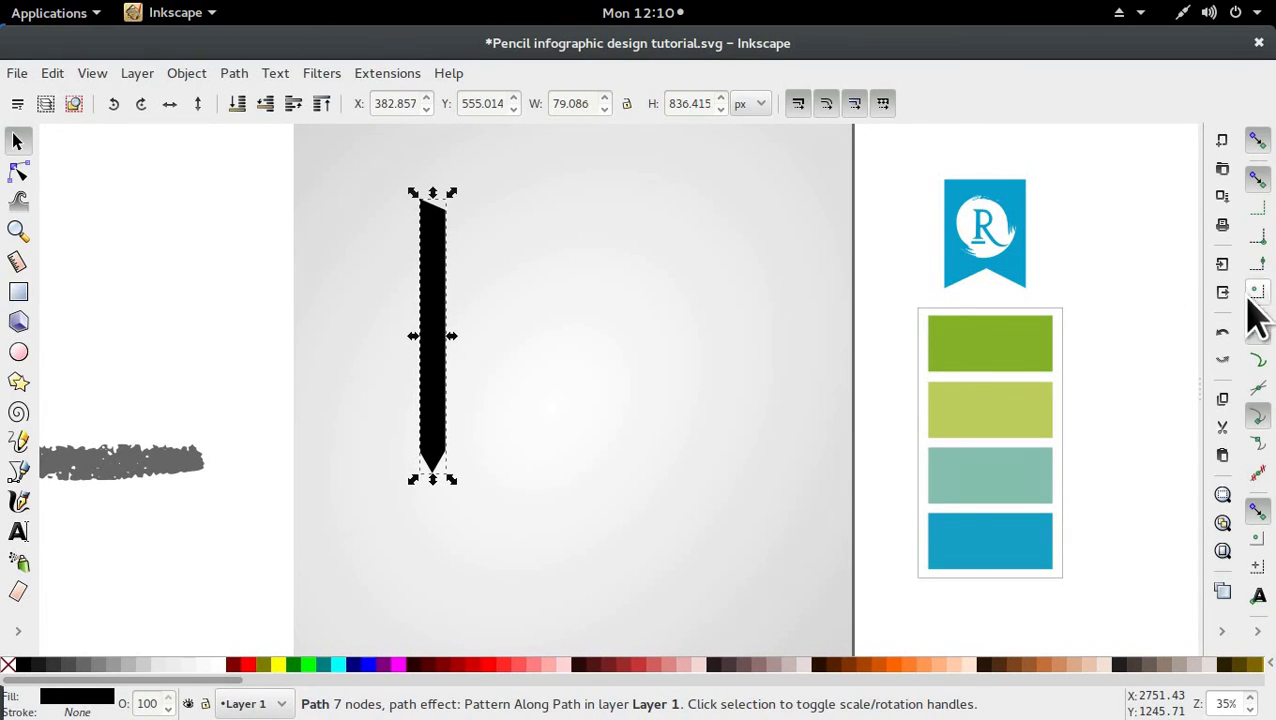
left_click(1258, 334)
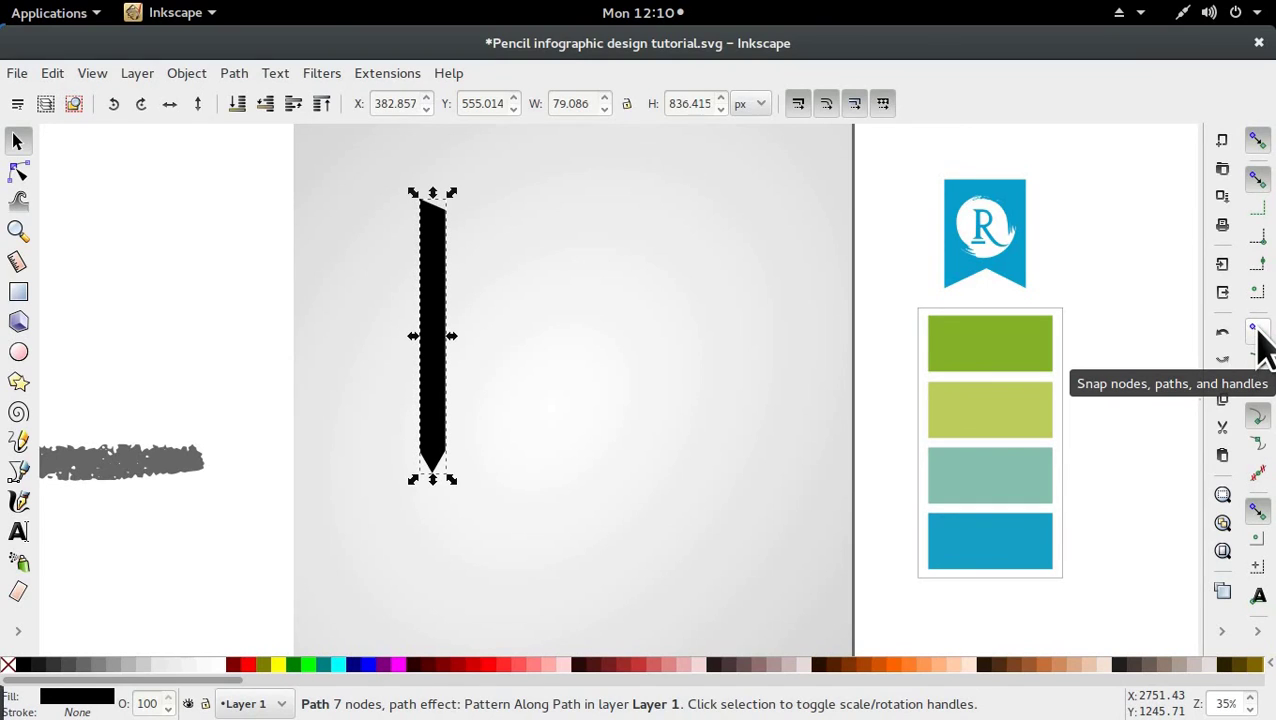
left_click(1258, 334)
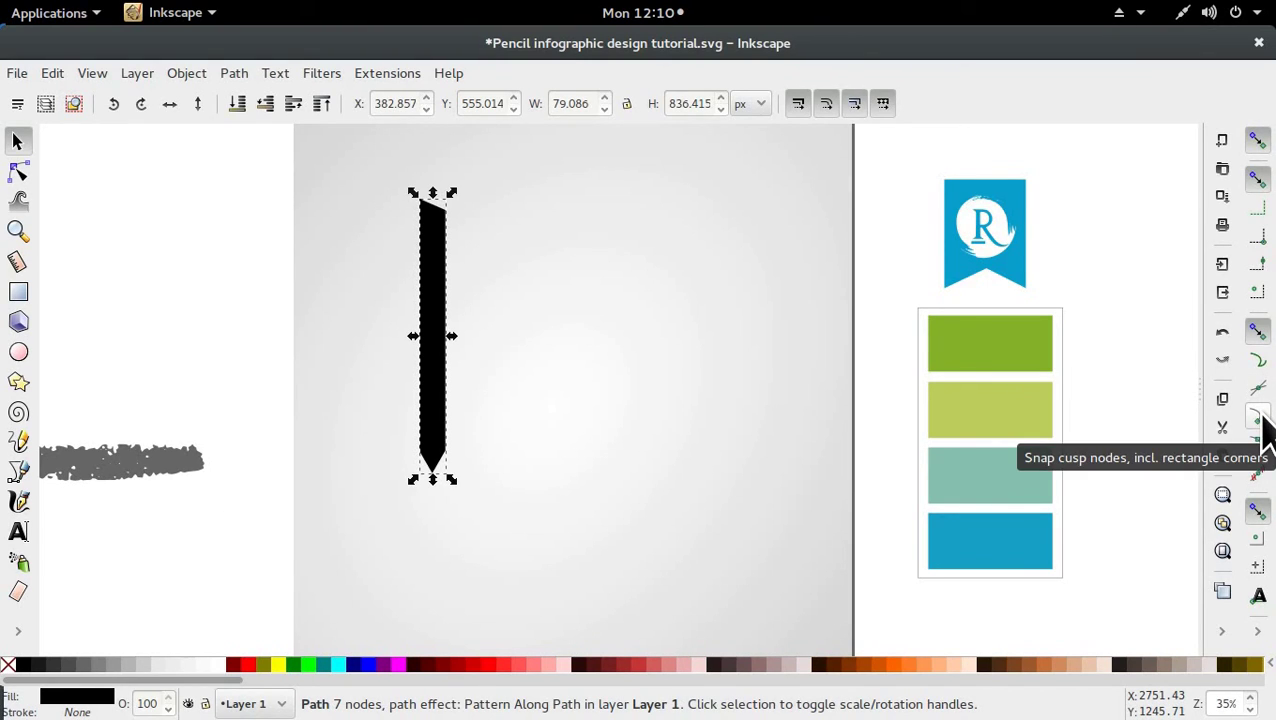
left_click(1260, 418)
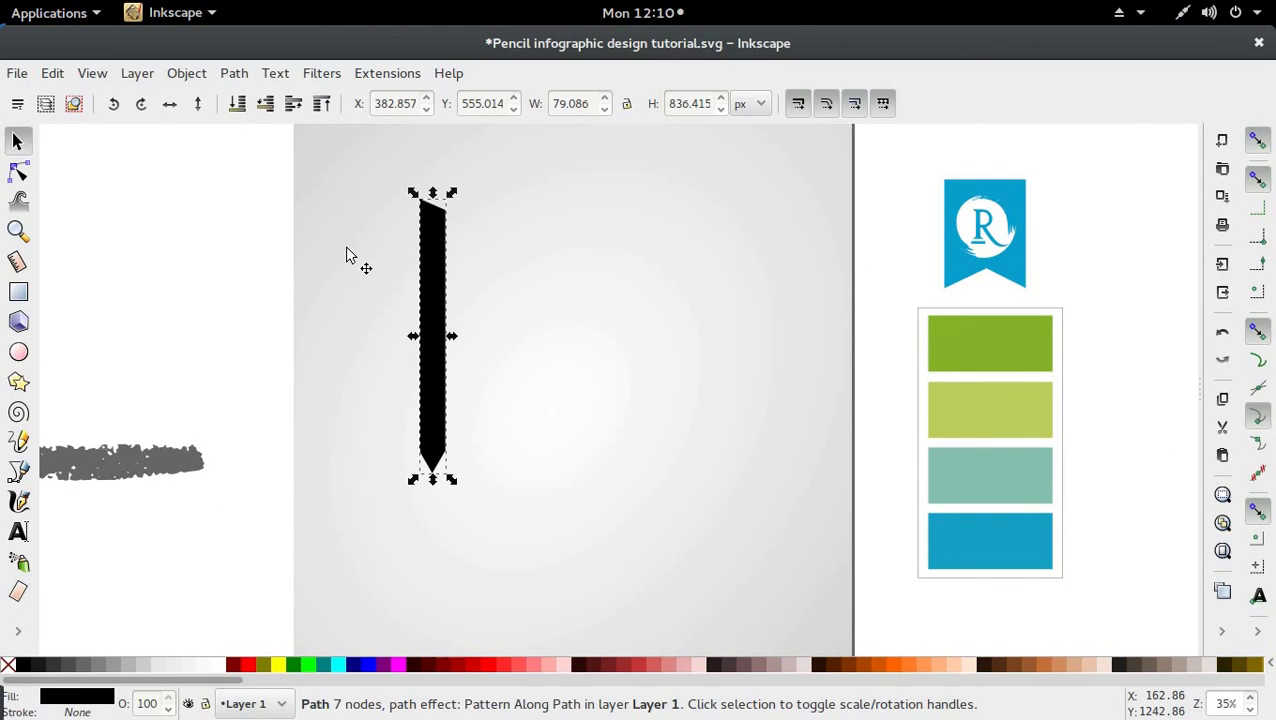
Draw a second closed strip about 74 by 793 px against the first strip's right edge, with a flat top and a pointed bottom
key("b")
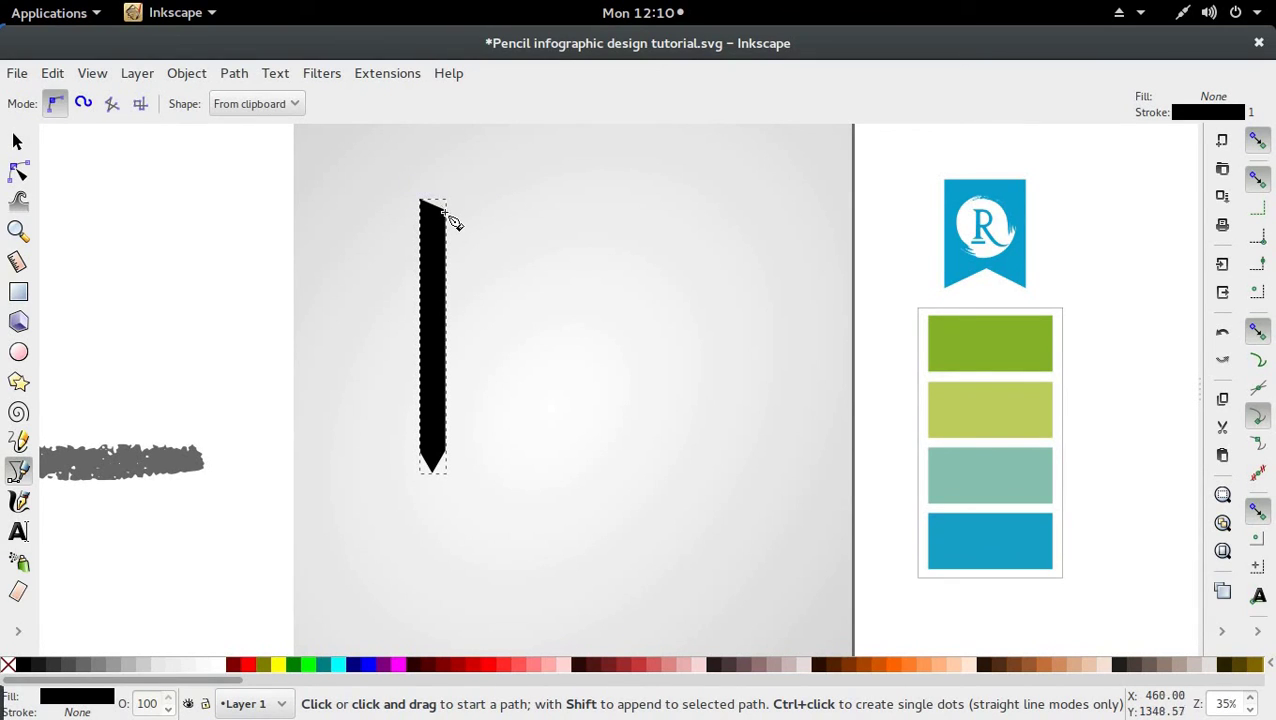
left_click(446, 212)
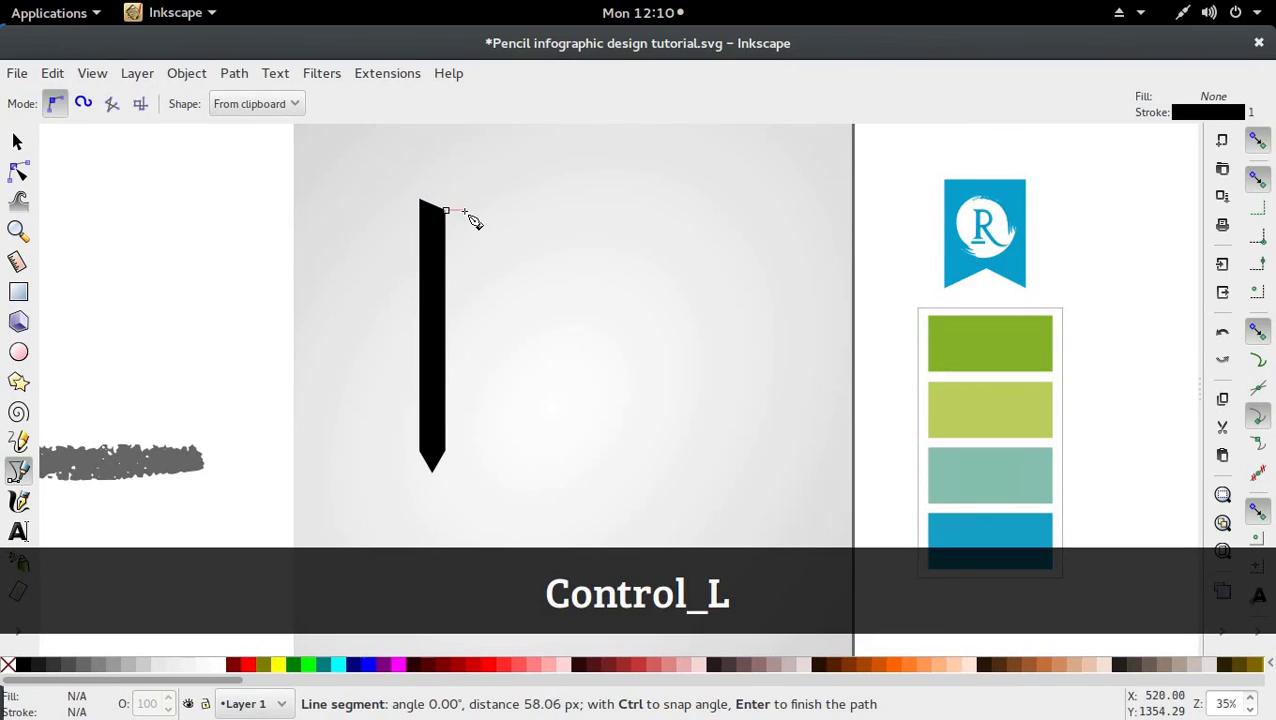
left_click(468, 212)
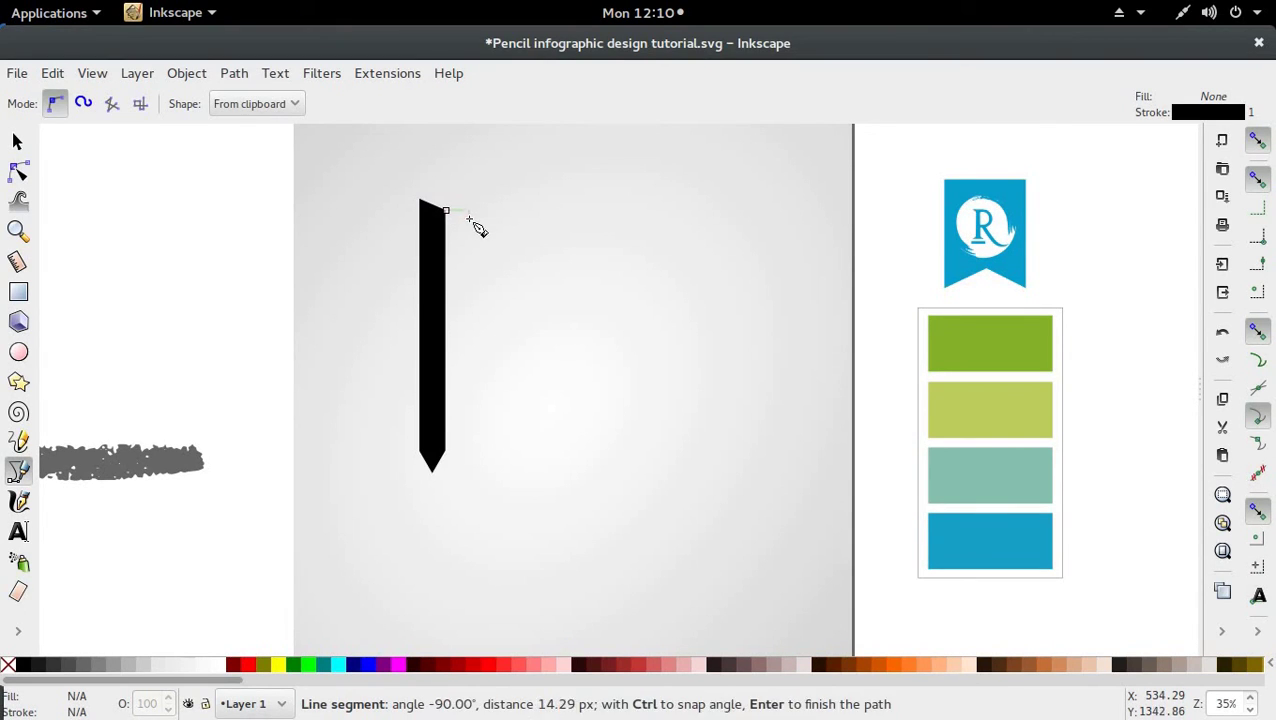
left_click(468, 452)
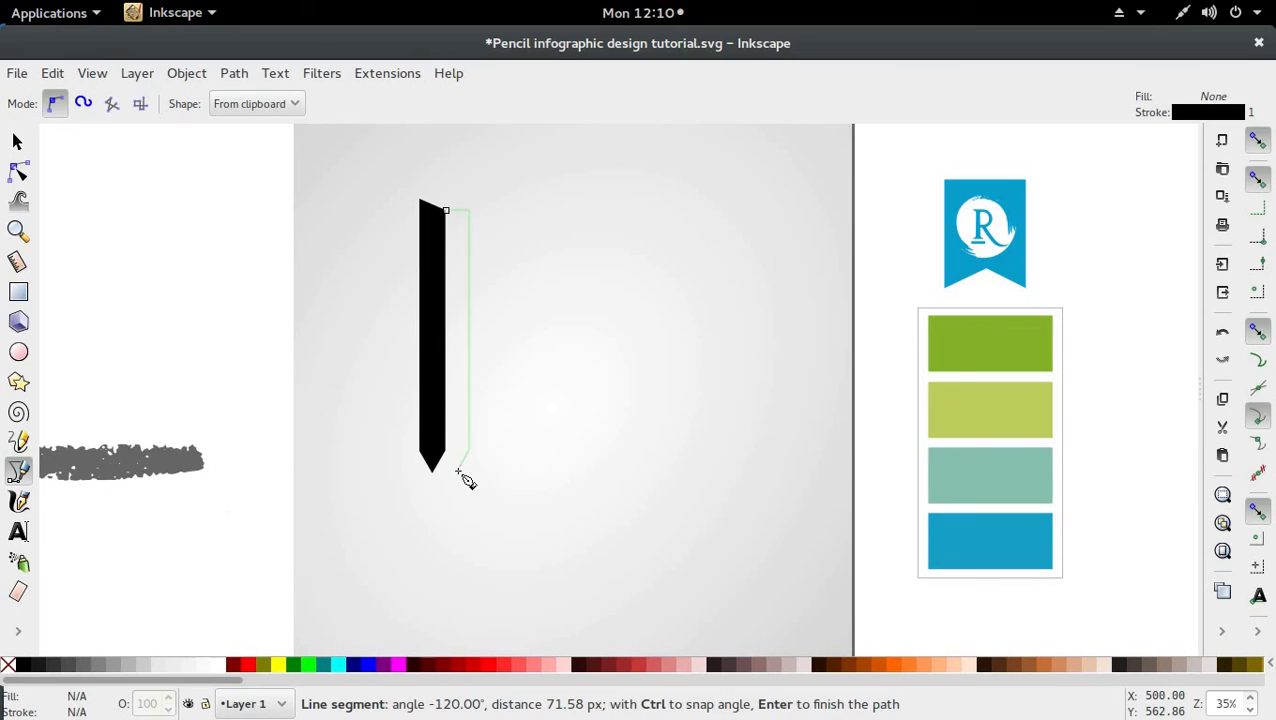
left_click(446, 451)
left_click(446, 212)
key("s")
left_click(202, 327)
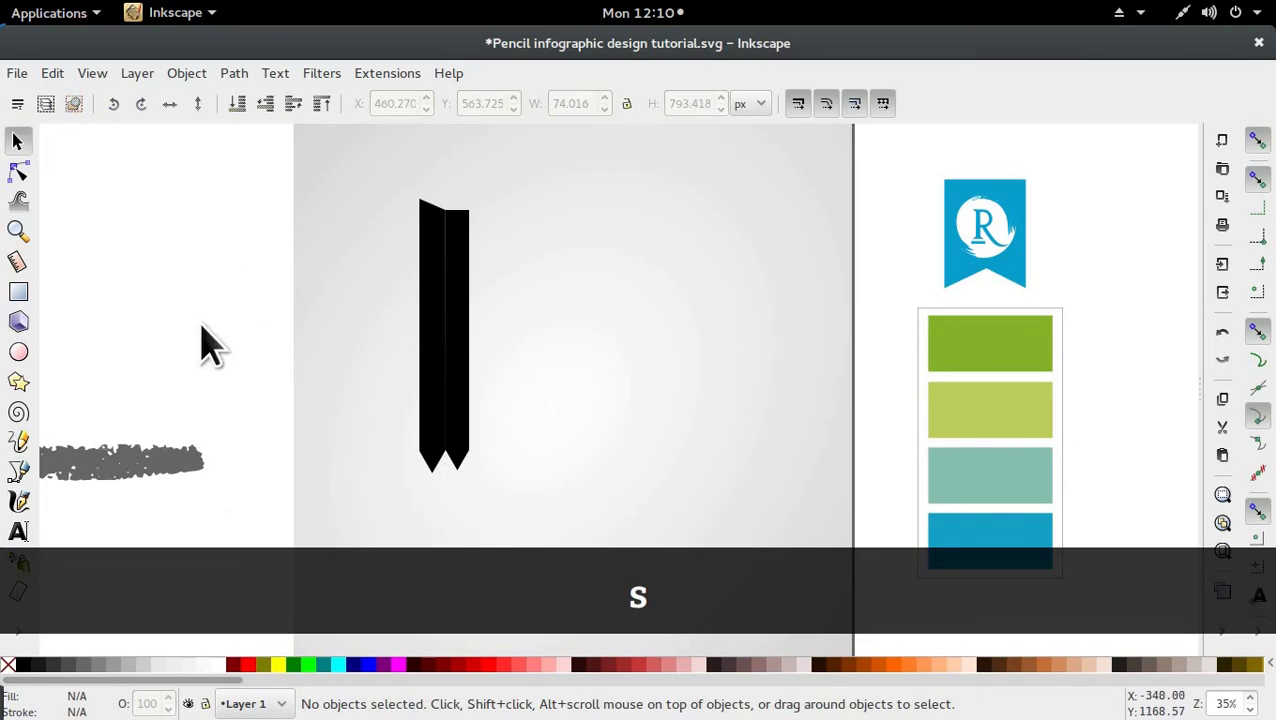
Adjust the second strip's bottom tip node to a height of about 555 px, level with the first strip's tip
double_click(460, 472)
left_click_drag(463, 478, 465, 477)
key("ctrl+z")
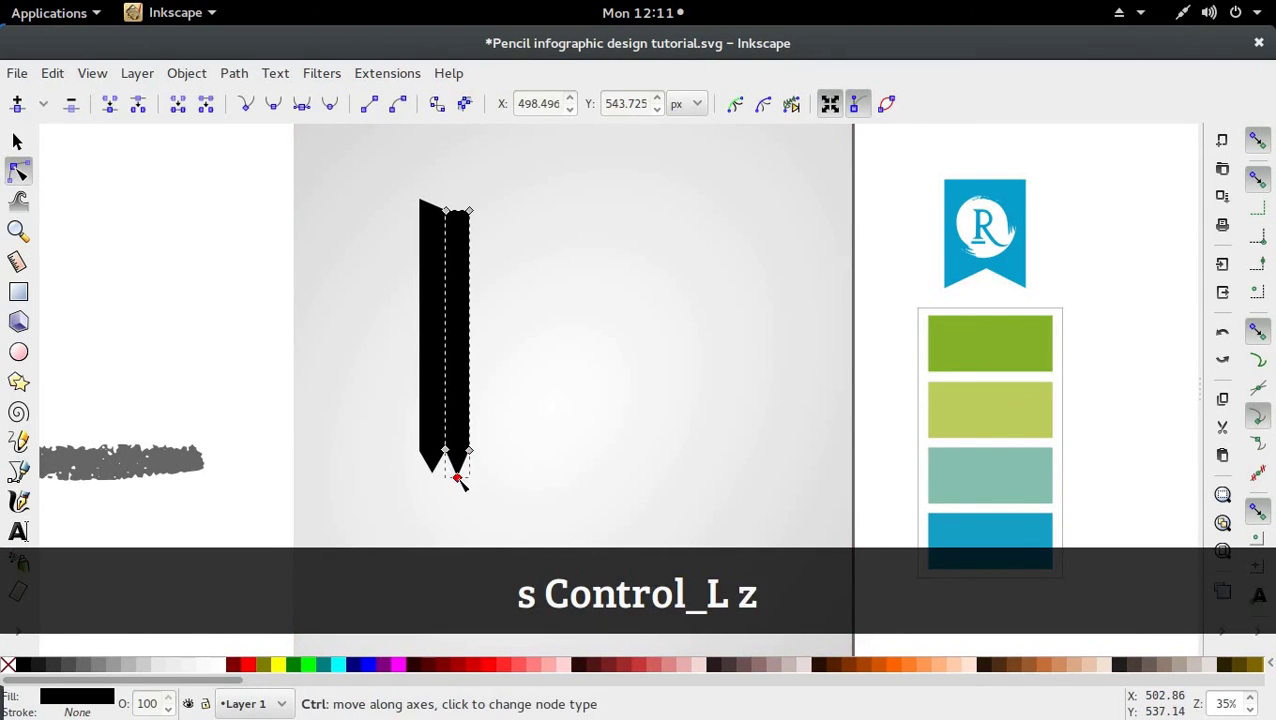
scroll(570, 151, "down", 2)
key("alt+Up")
key("alt+Up")
key("alt+Up")
key("alt+Up")
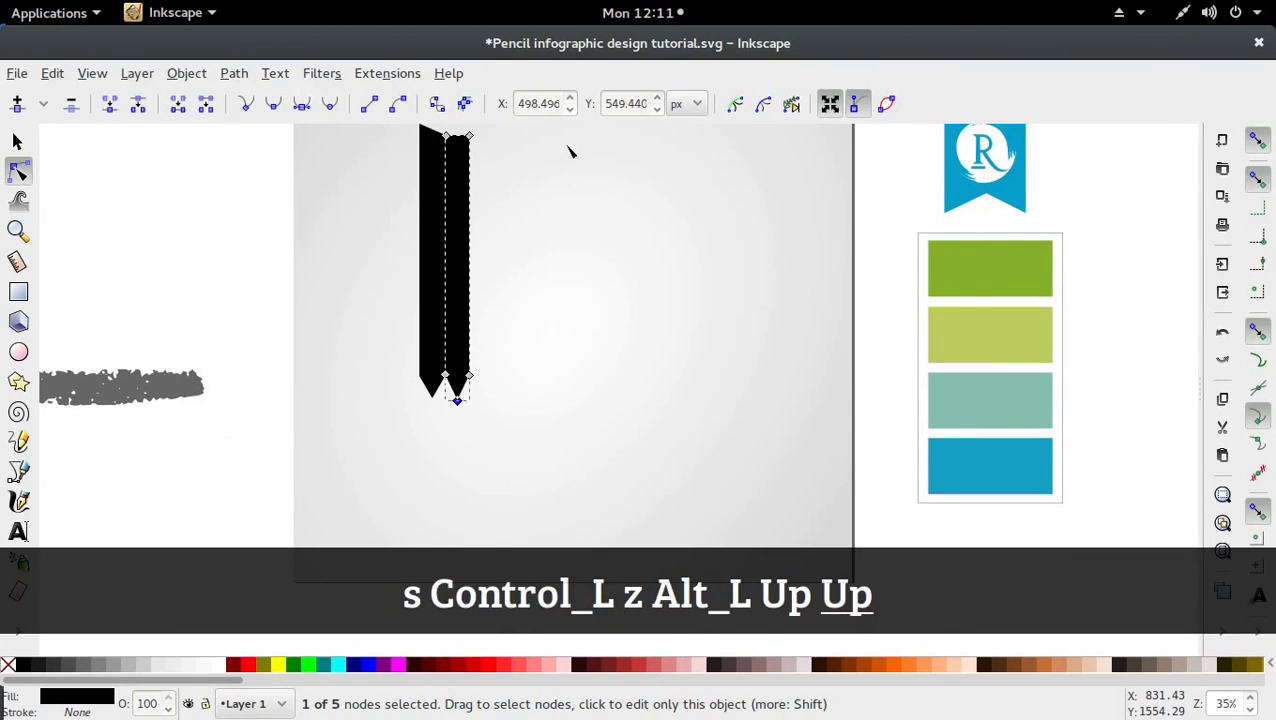
key("s")
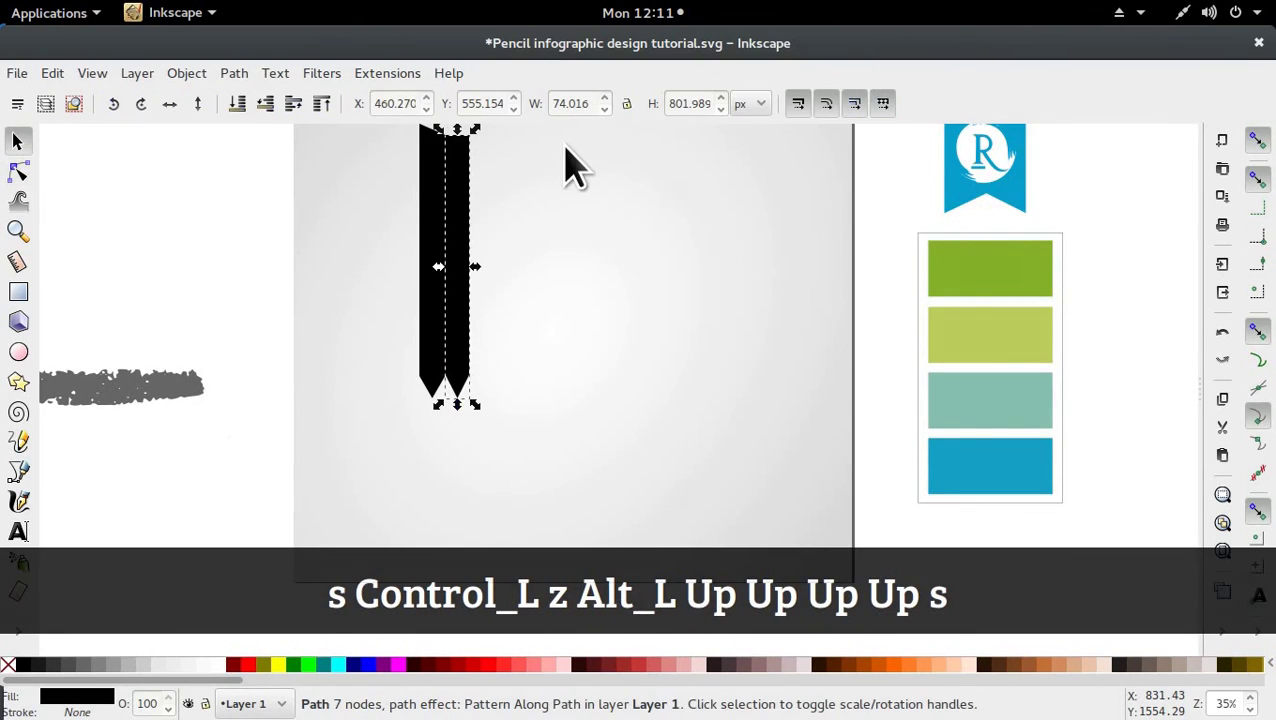
Duplicate the left strip, flip the copy horizontally and snap it against the right edge of the middle strip
left_click(190, 170)
left_click(435, 370)
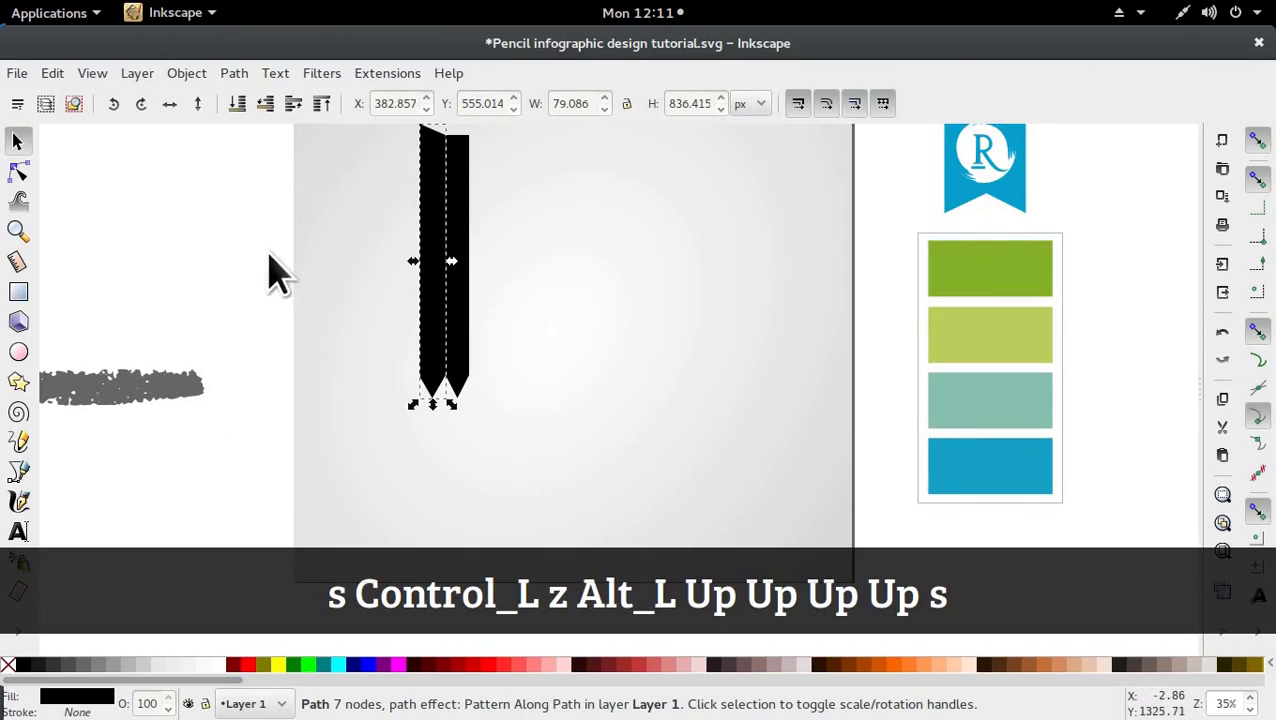
key("ctrl+d")
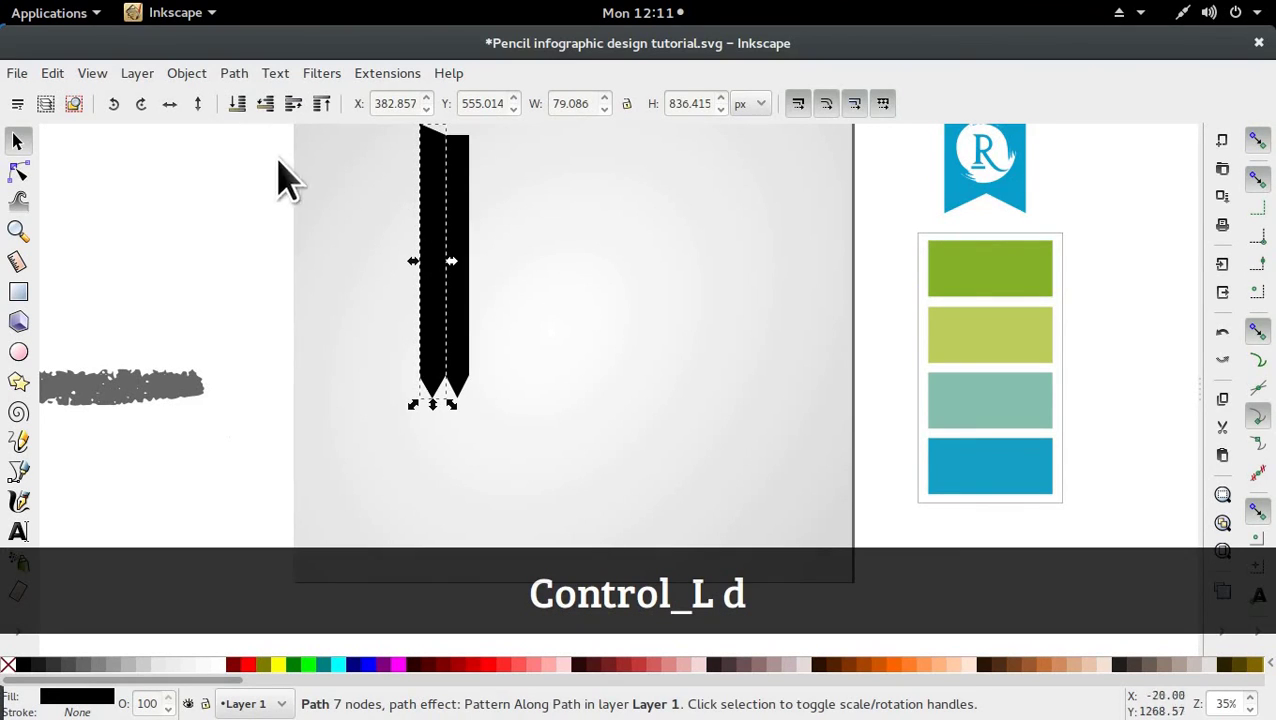
left_click(170, 104)
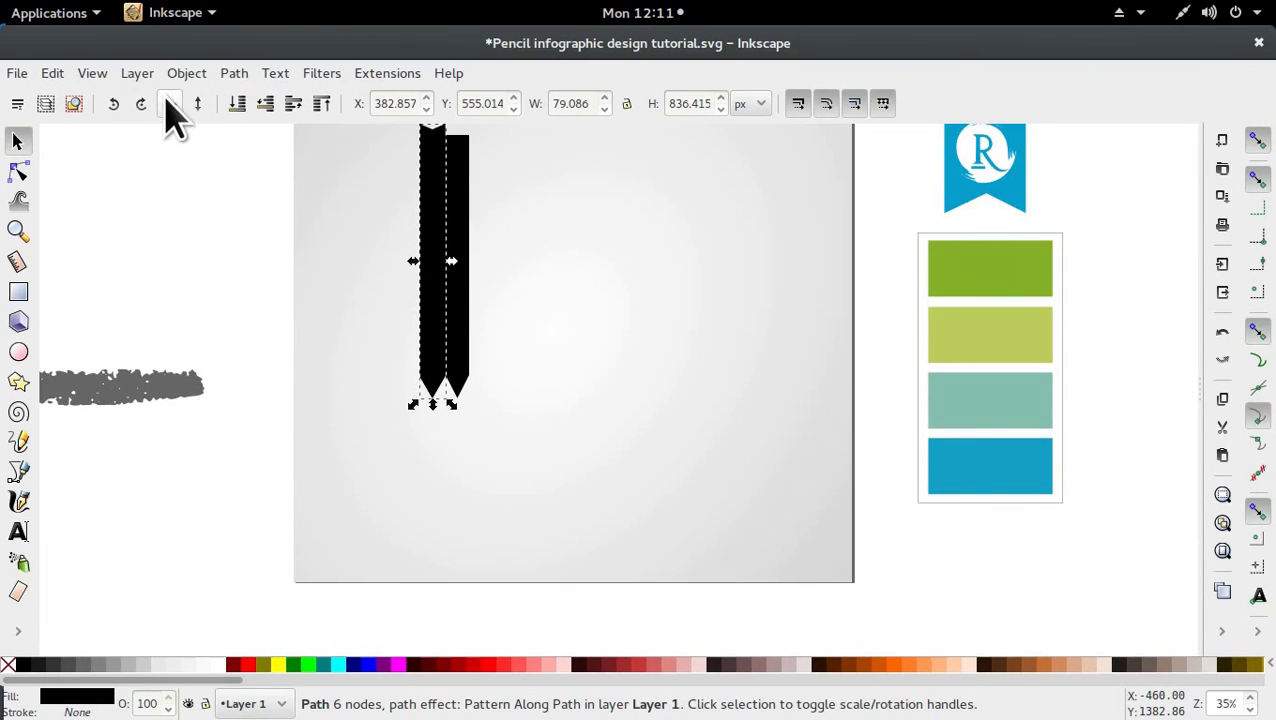
left_click_drag(430, 230, 483, 239)
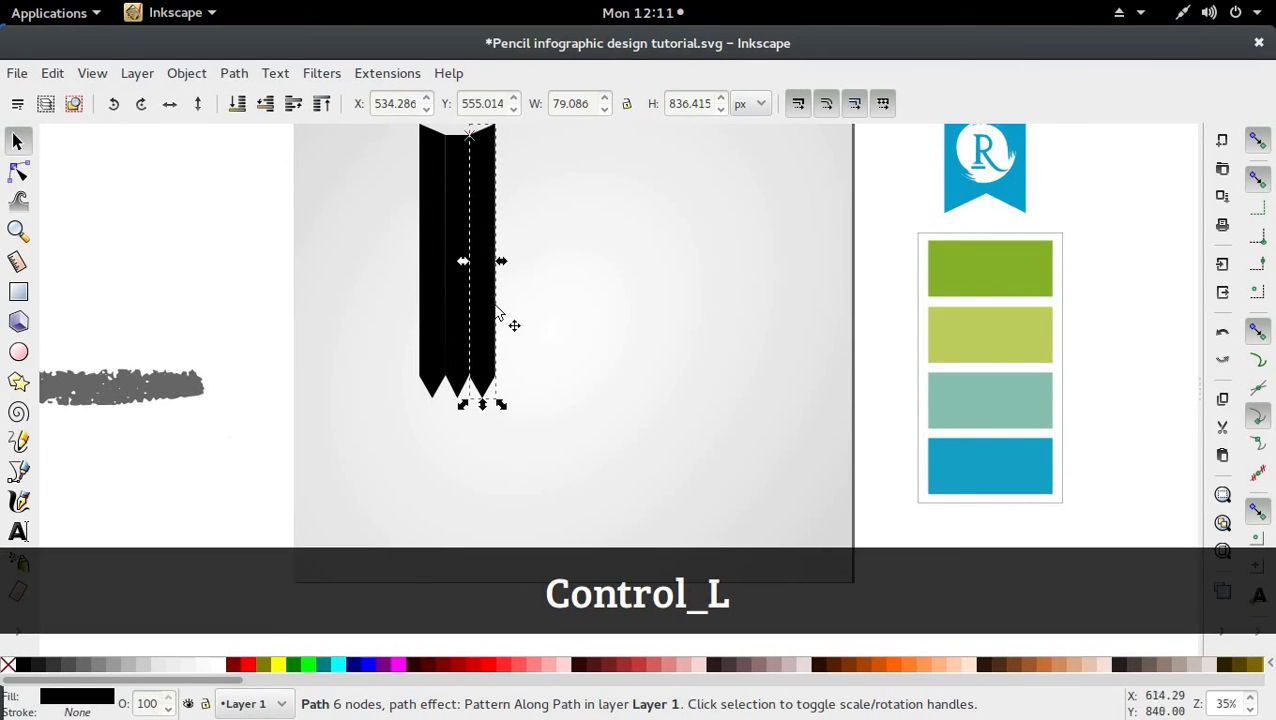
left_click(200, 226)
Examine the seams and top edges of the three joined strips up close, then check the whole layout
scroll(420, 231, "up", 2)
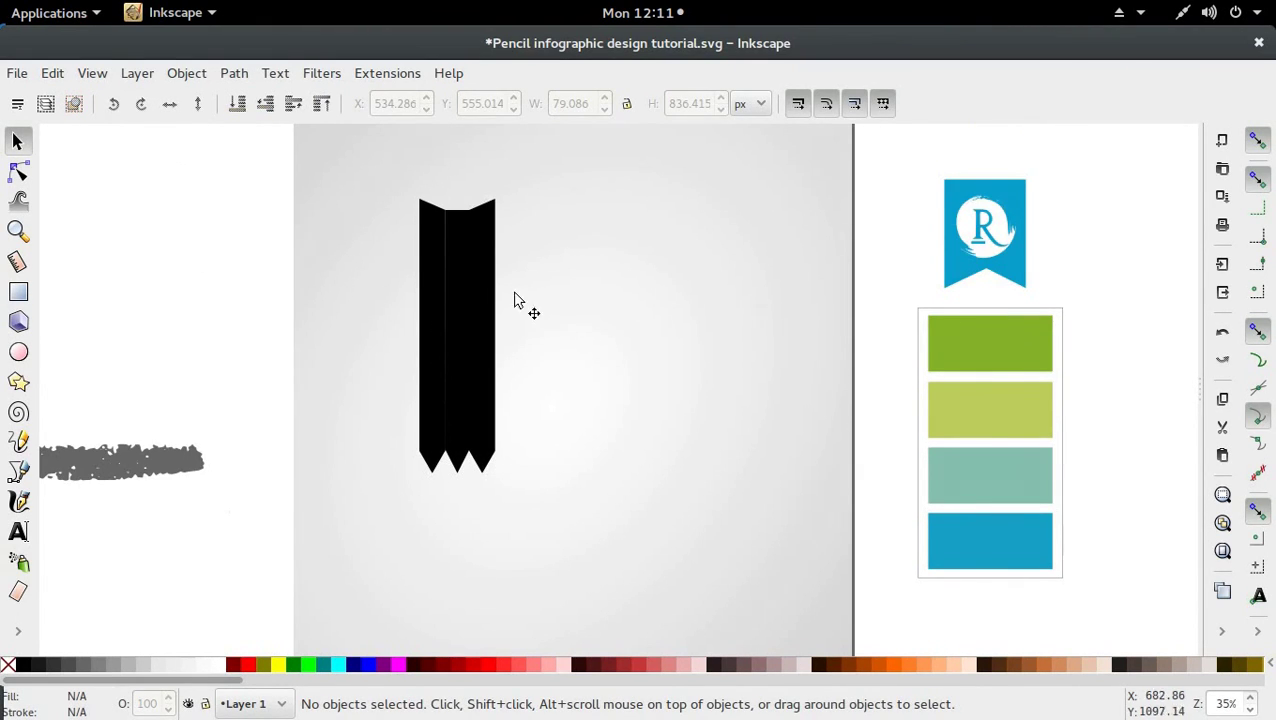
scroll(405, 245, "up", 6)
scroll(441, 256, "up", 1)
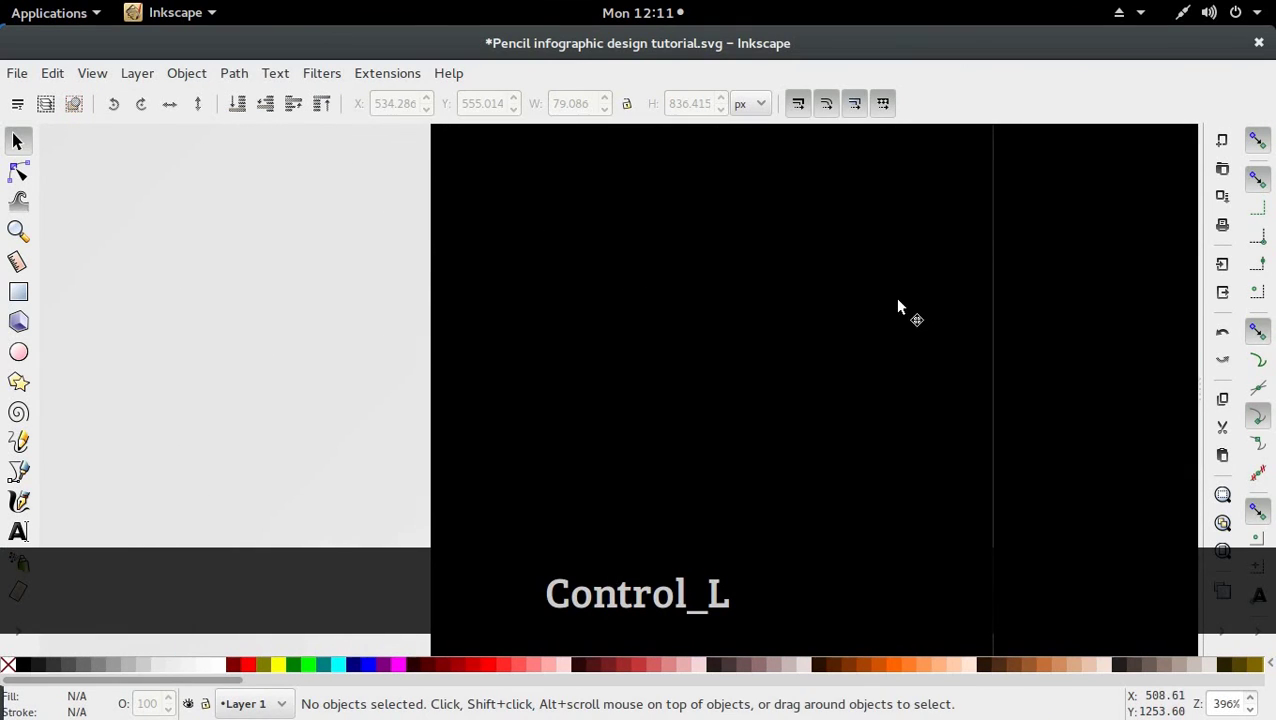
scroll(915, 293, "up", 2)
scroll(915, 293, "up", 4)
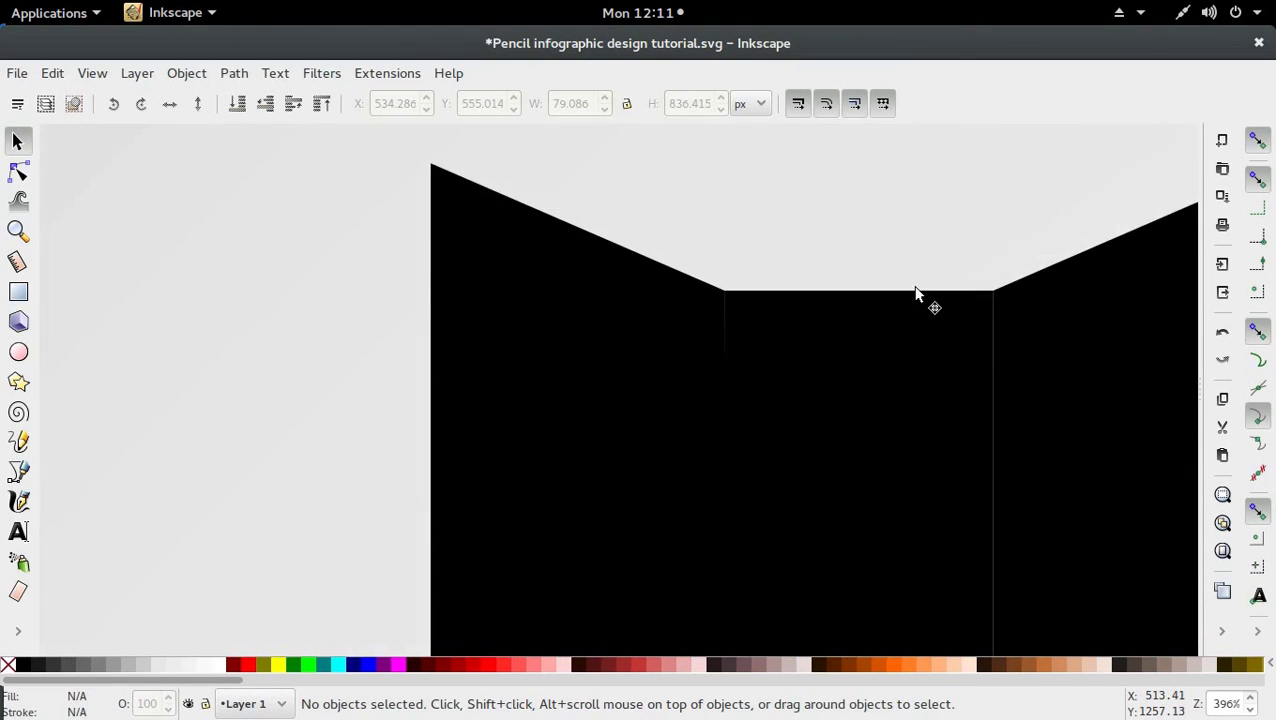
scroll(915, 293, "down", 7)
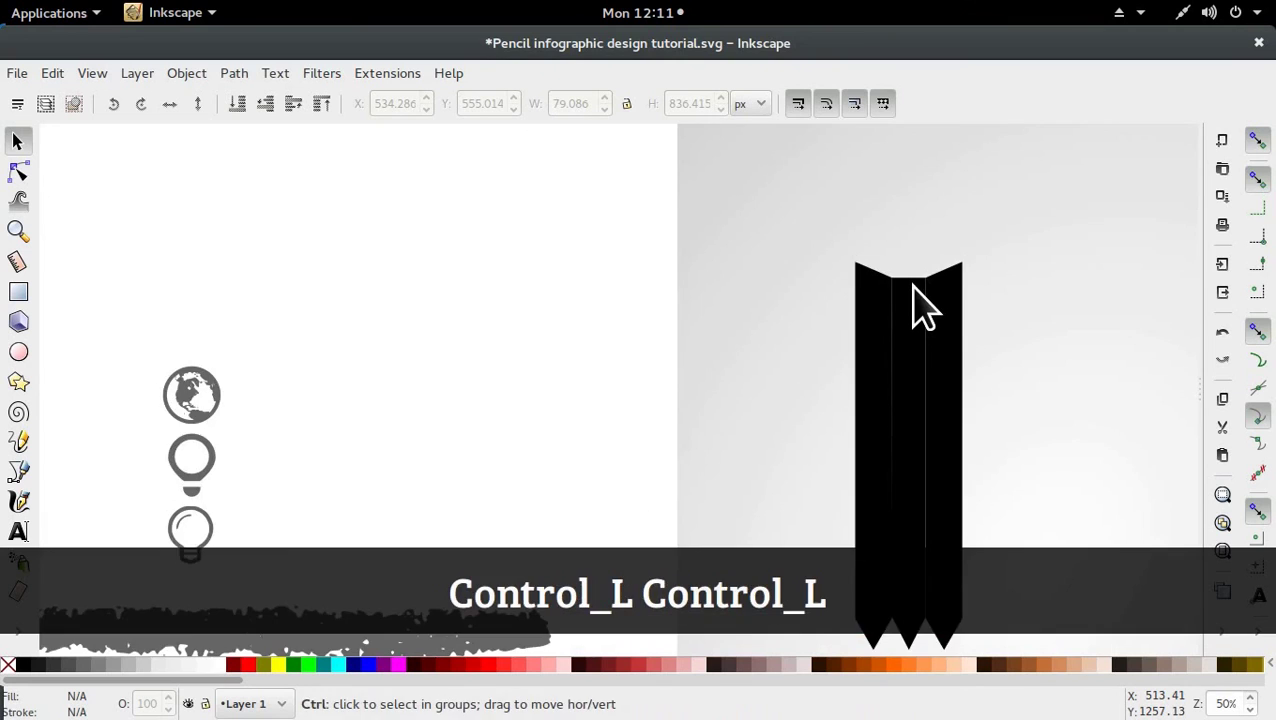
scroll(991, 356, "left", 3)
scroll(991, 356, "right", 10)
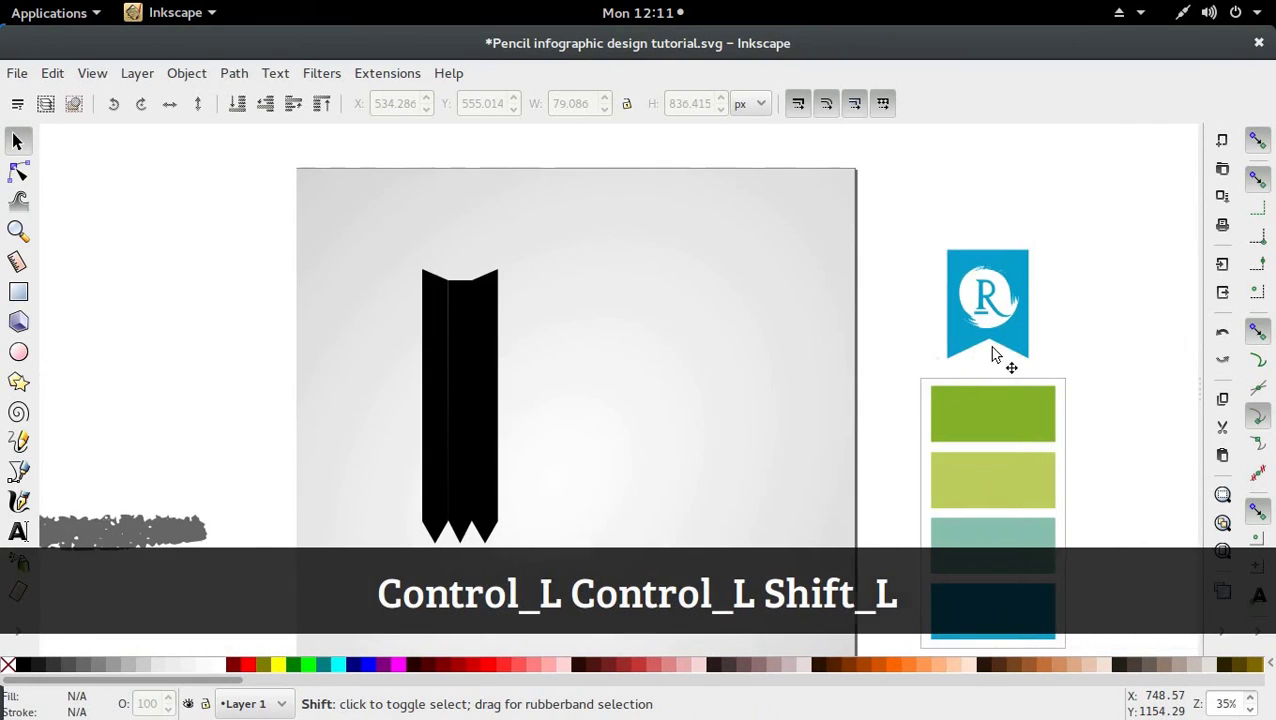
scroll(598, 330, "down", 2)
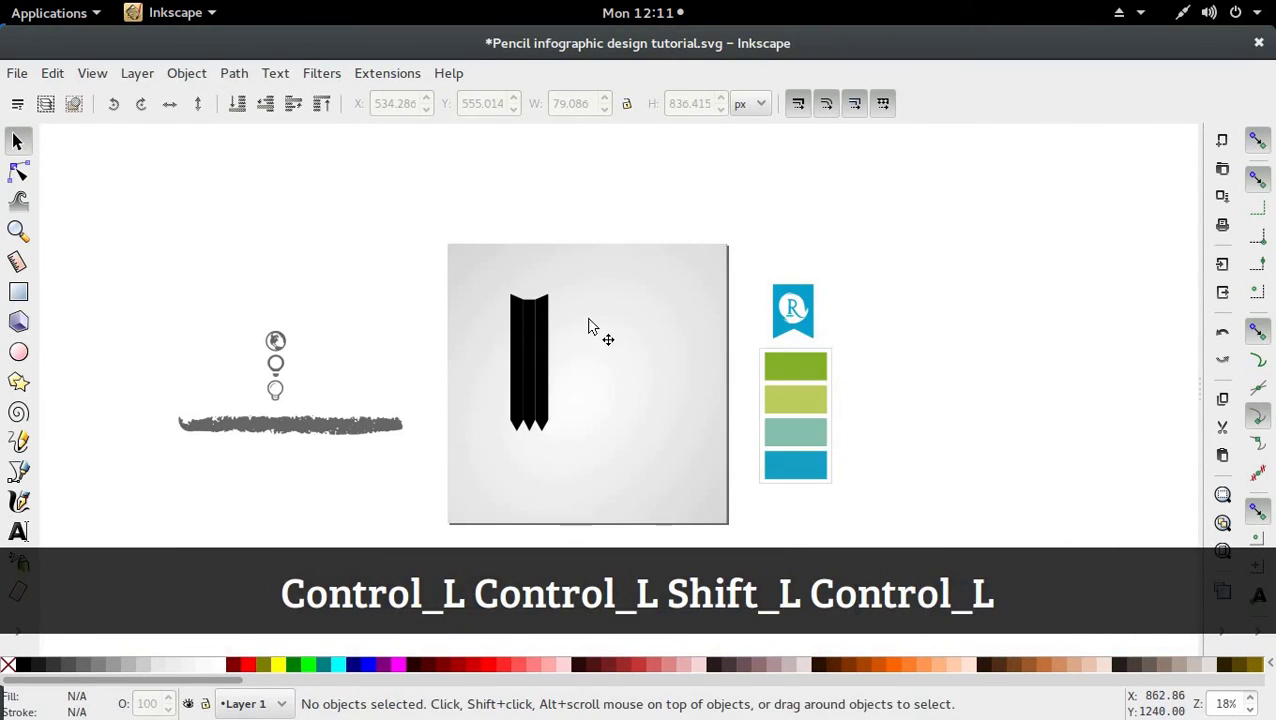
Narrow the left and right strips together symmetrically to an overall width of about 146 px, leaving the middle strip at its size
scroll(575, 321, "up", 3)
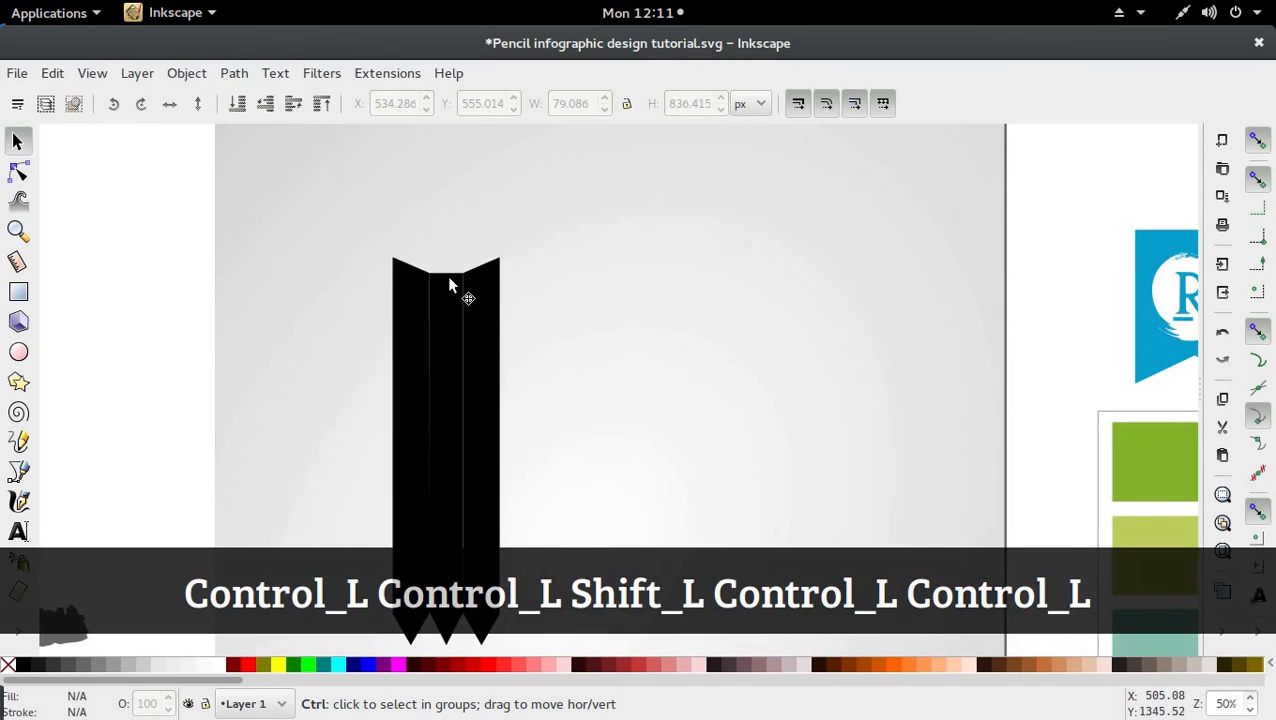
left_click(488, 326)
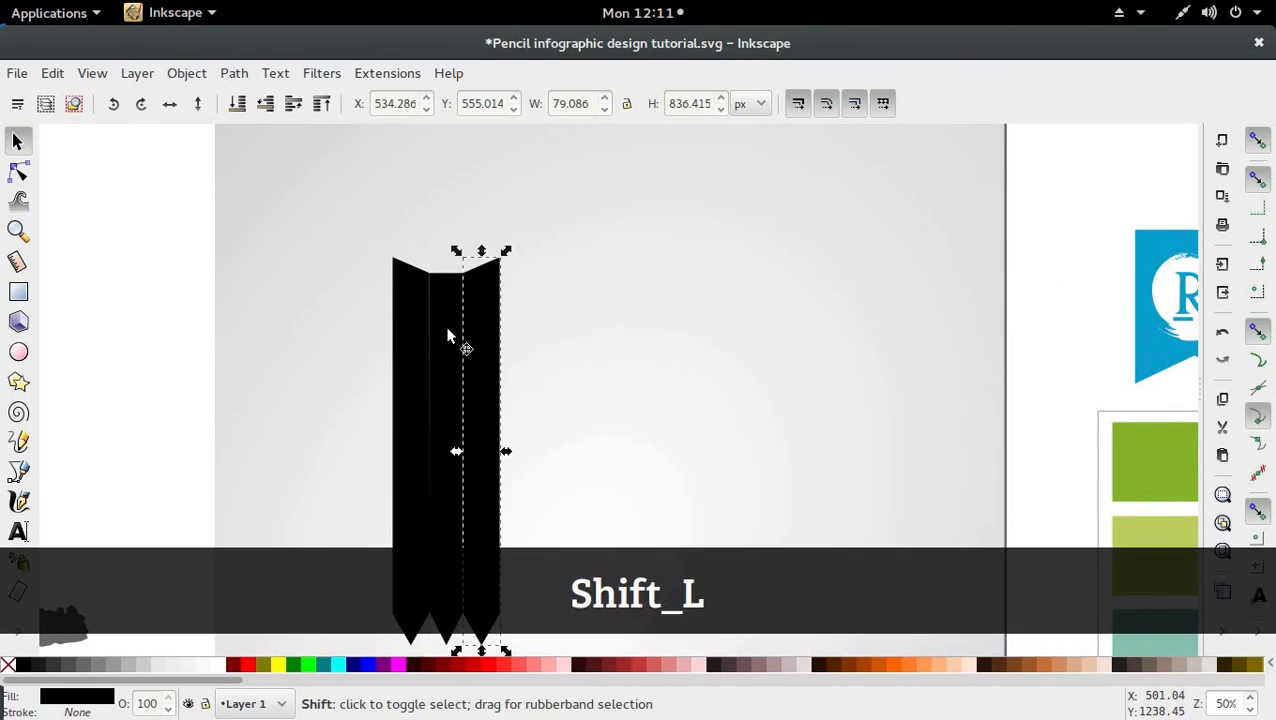
left_click(447, 333, "shift")
left_click(407, 323, "shift")
key("shift")
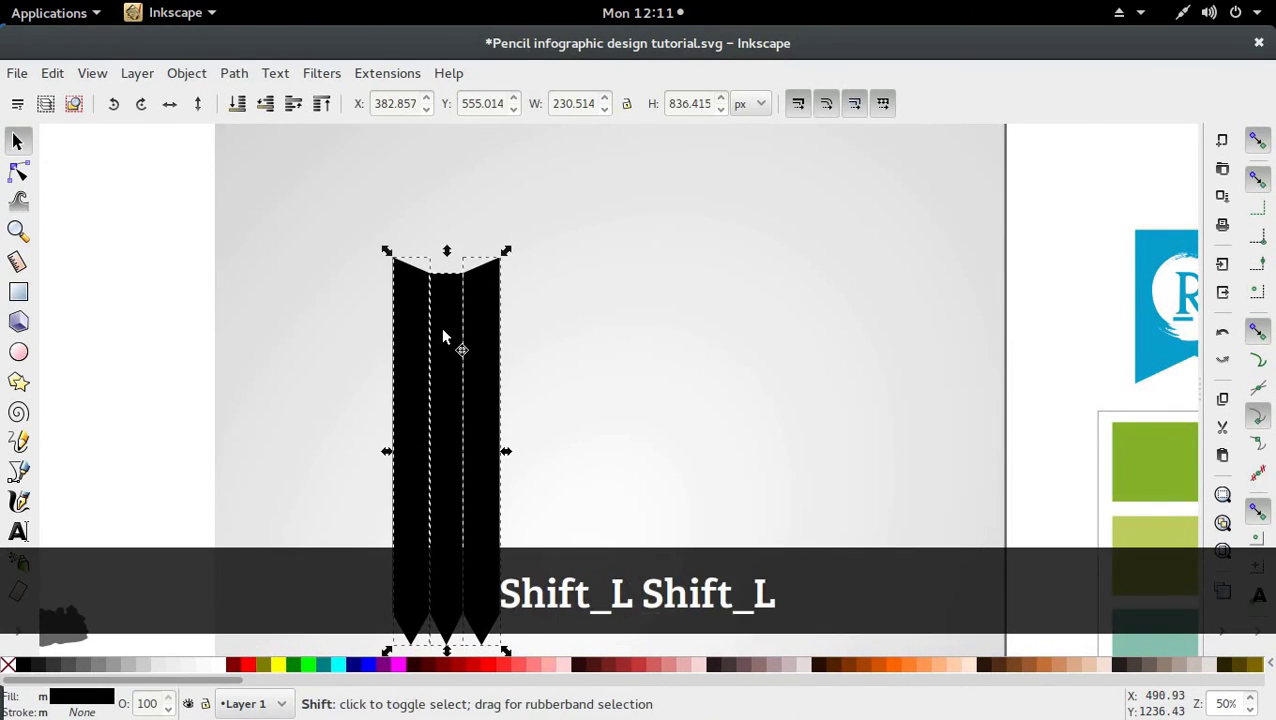
left_click(443, 334, "shift")
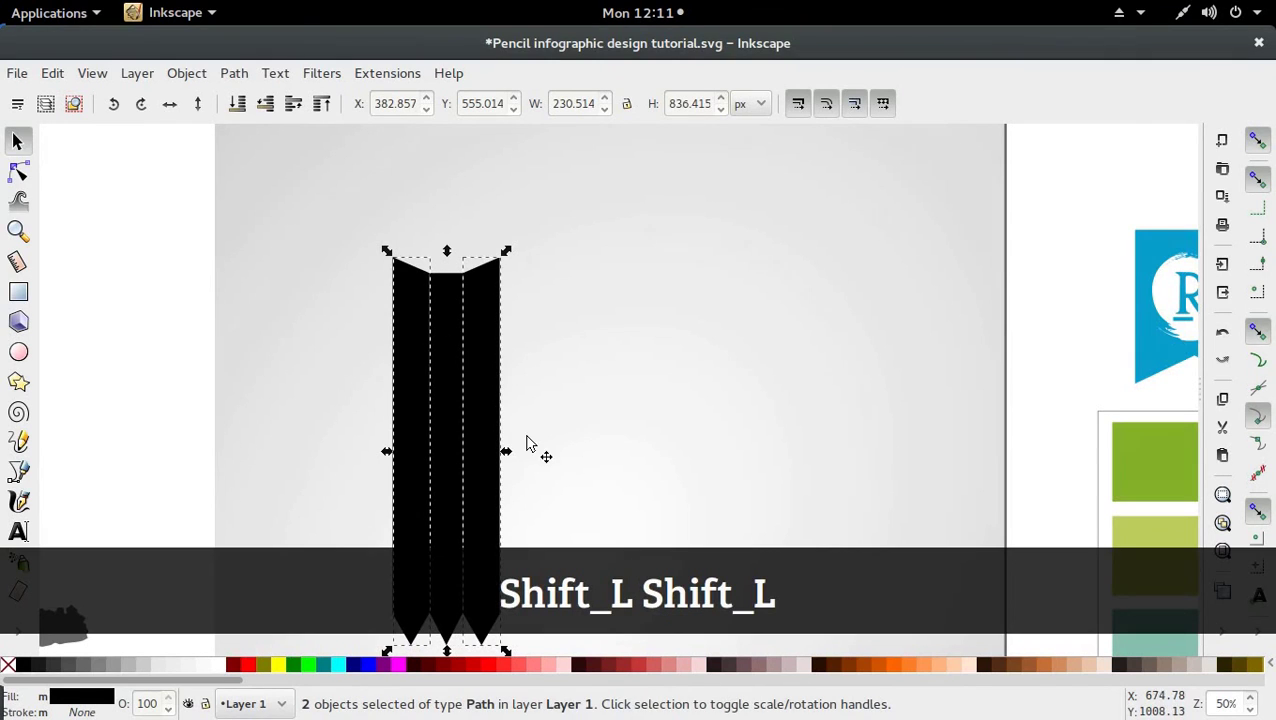
left_click_drag(509, 451, 501, 454)
key("ctrl+z")
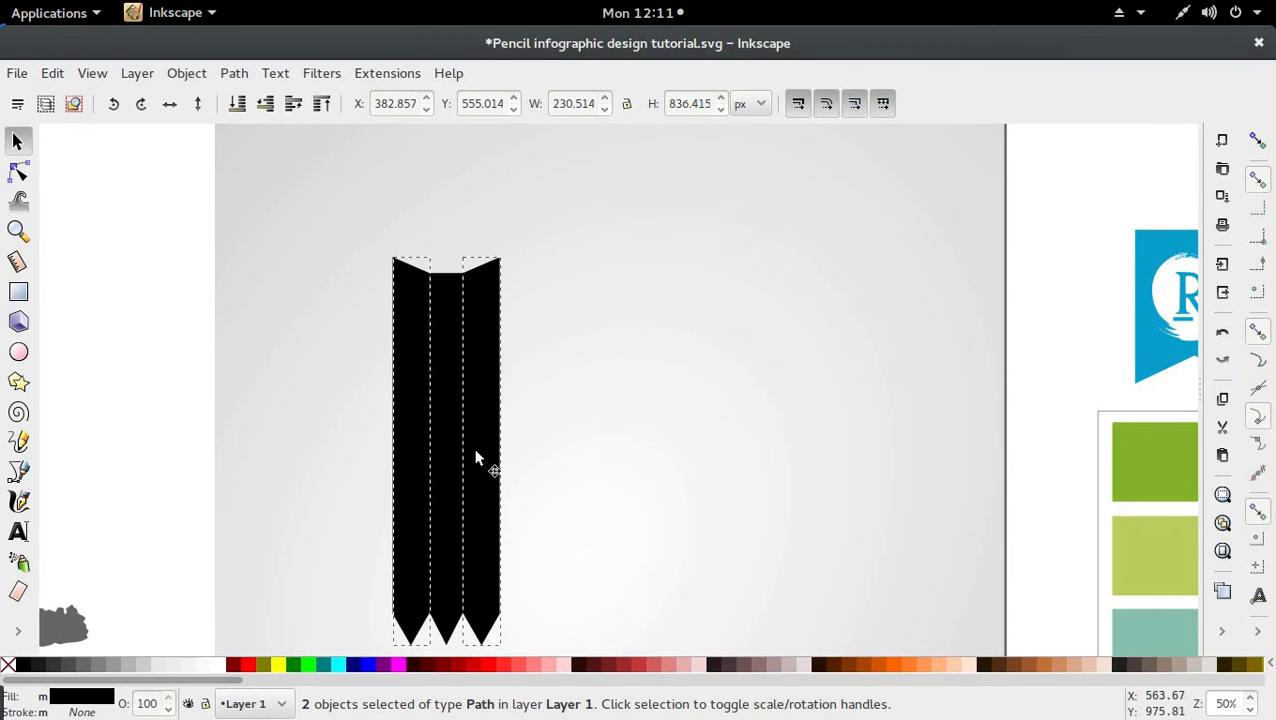
left_click_drag(507, 451, 485, 458)
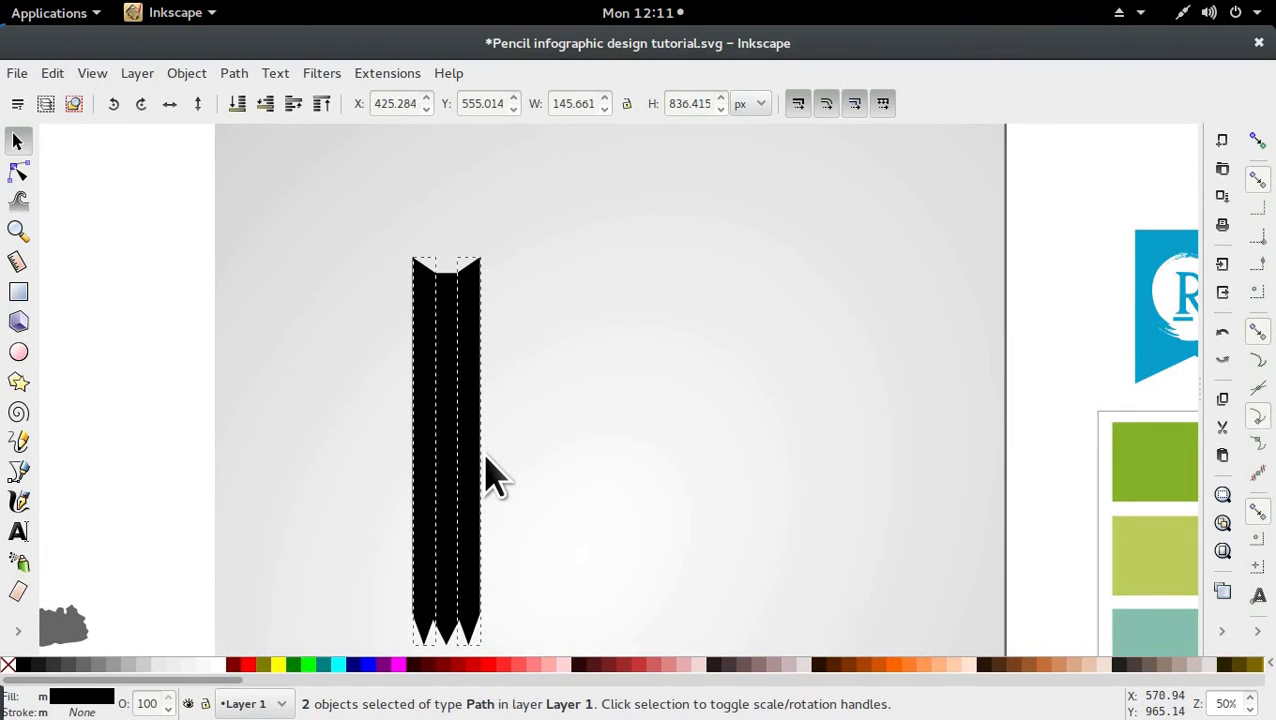
left_click(384, 488)
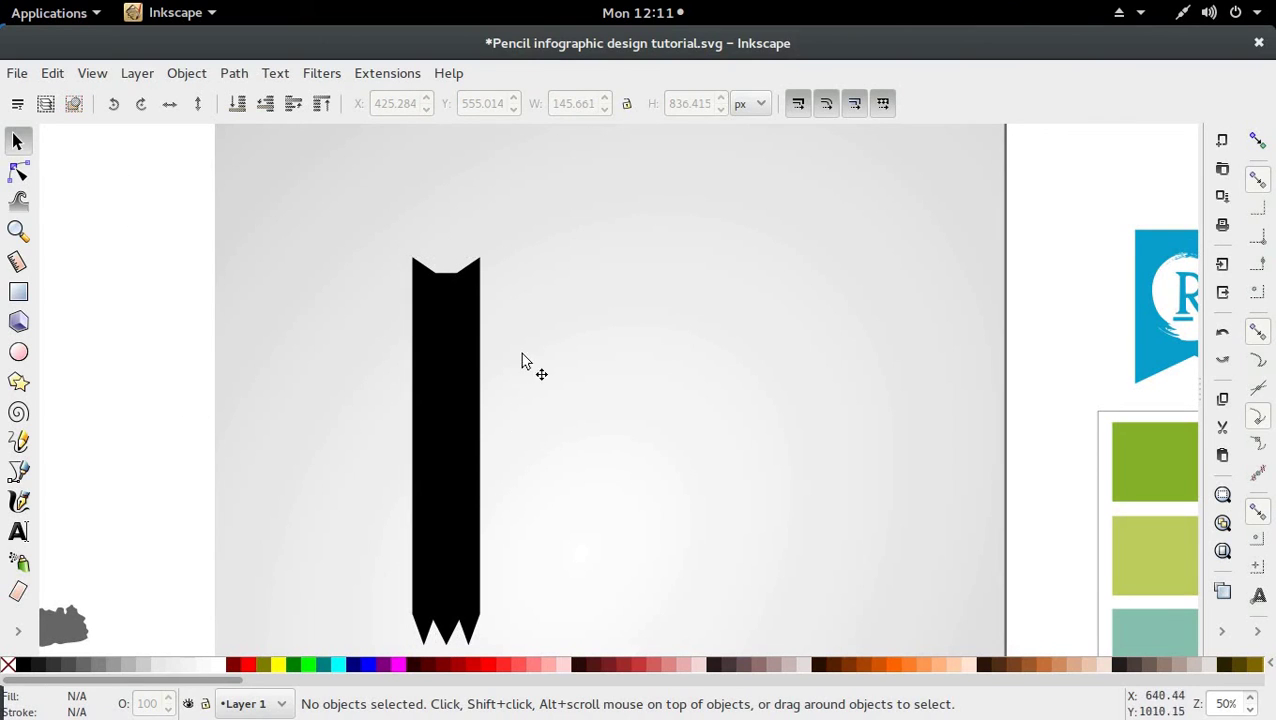
Fill the left strip with 80% gray
left_click(413, 306)
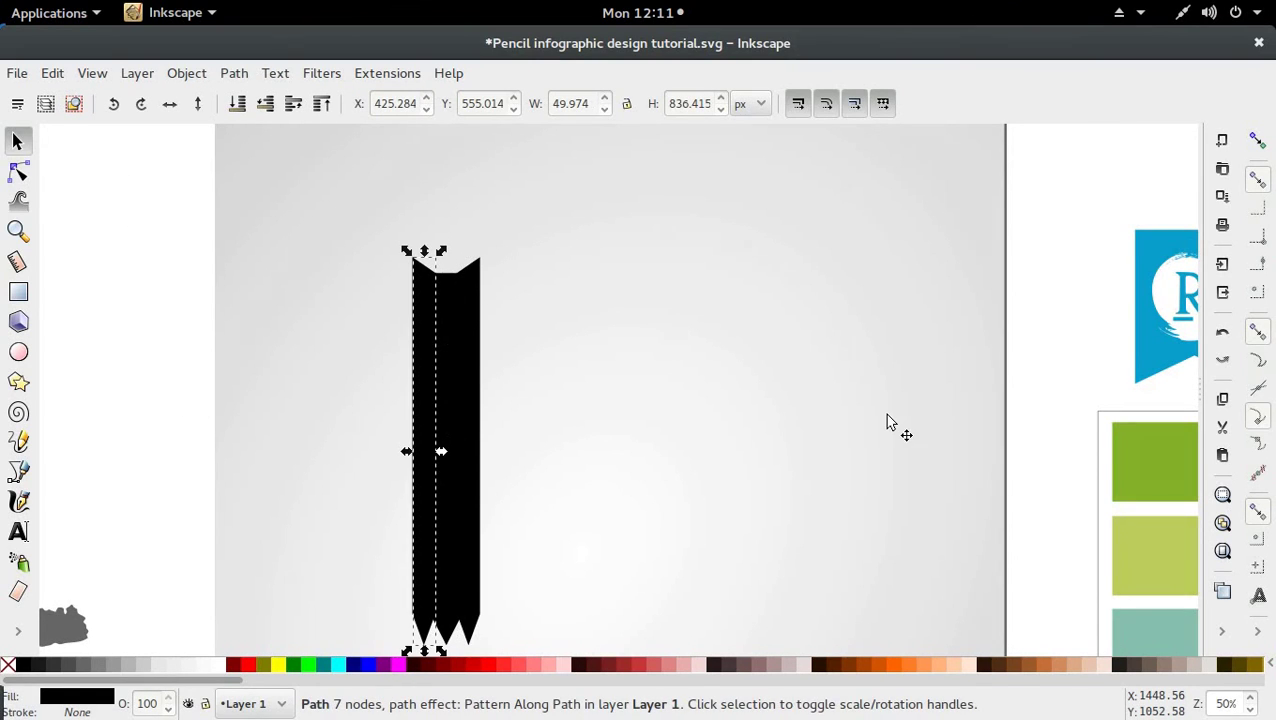
scroll(886, 421, "down", 1, "ctrl")
key("ctrl")
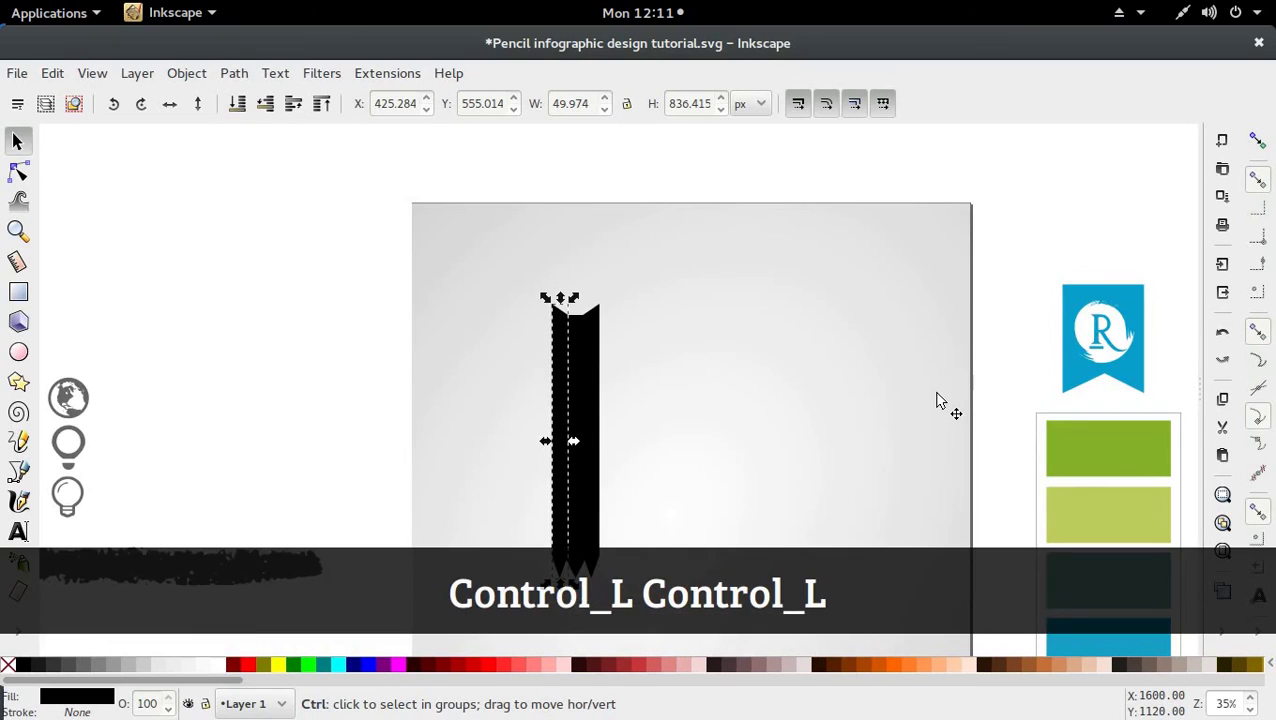
scroll(940, 405, "down", 1, "ctrl")
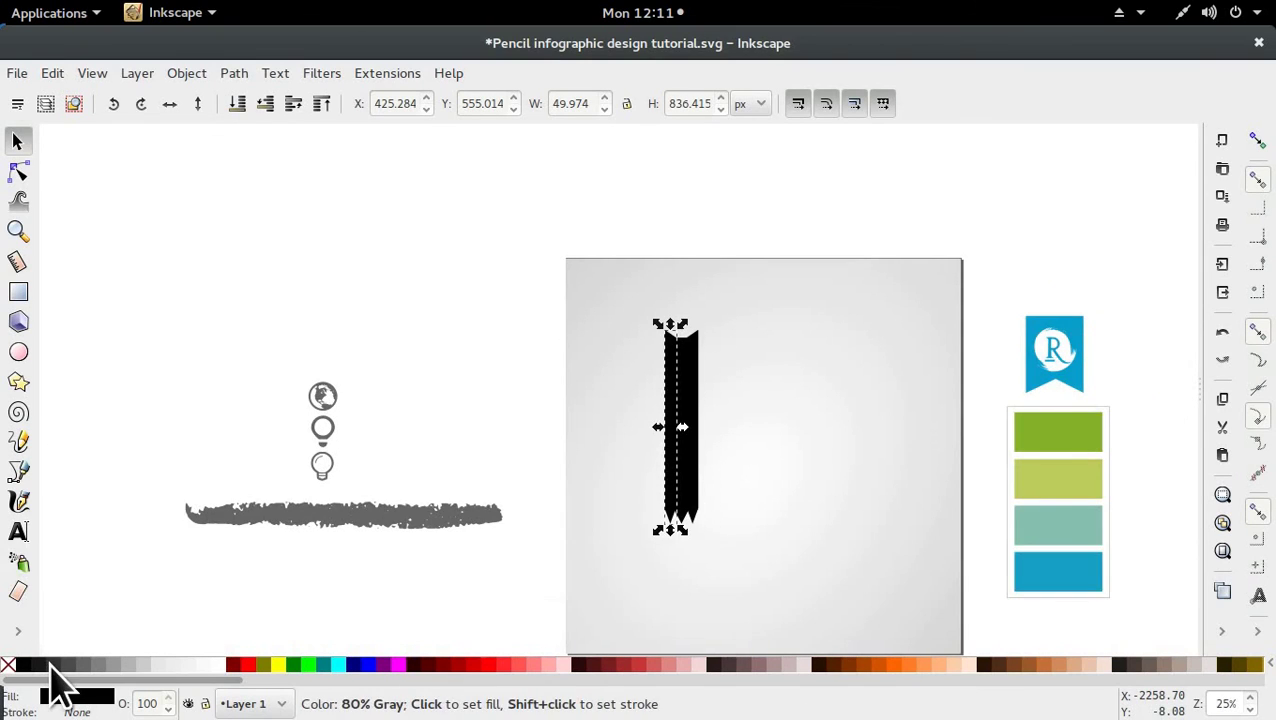
left_click(52, 666)
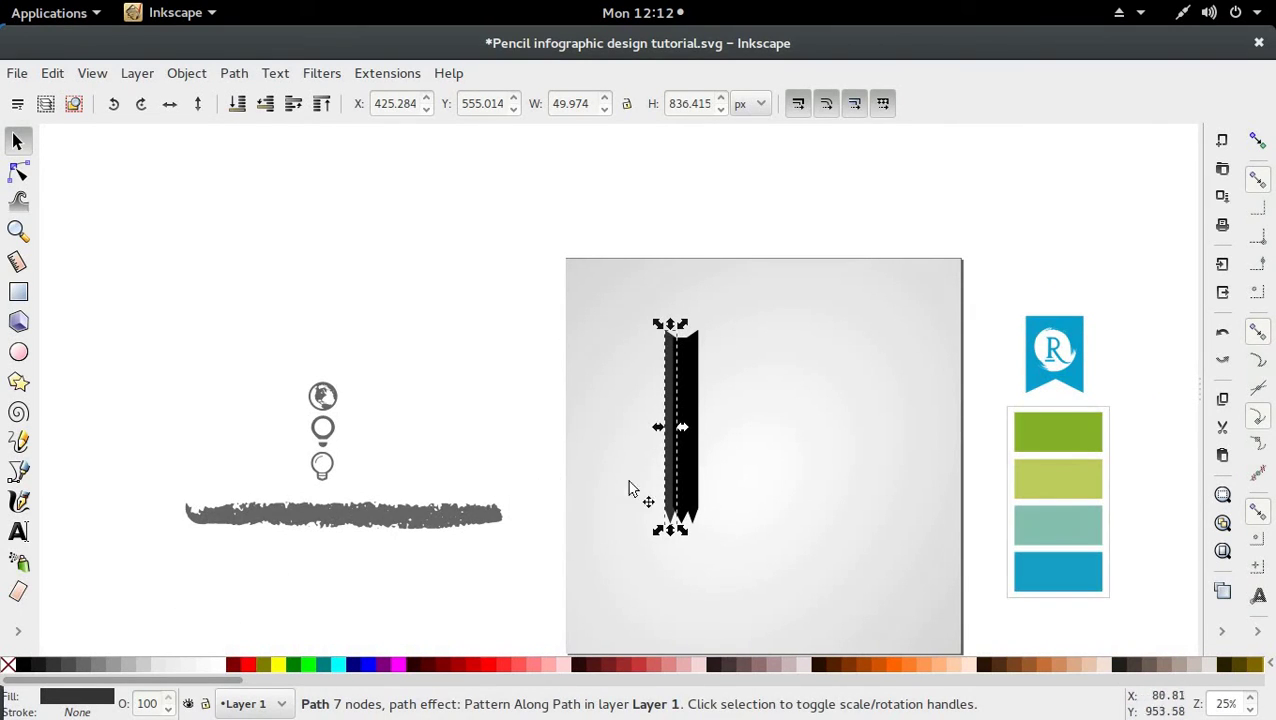
Extend the colour palette's frame downward and place a duplicate of the blue swatch below the original
left_click(1055, 600)
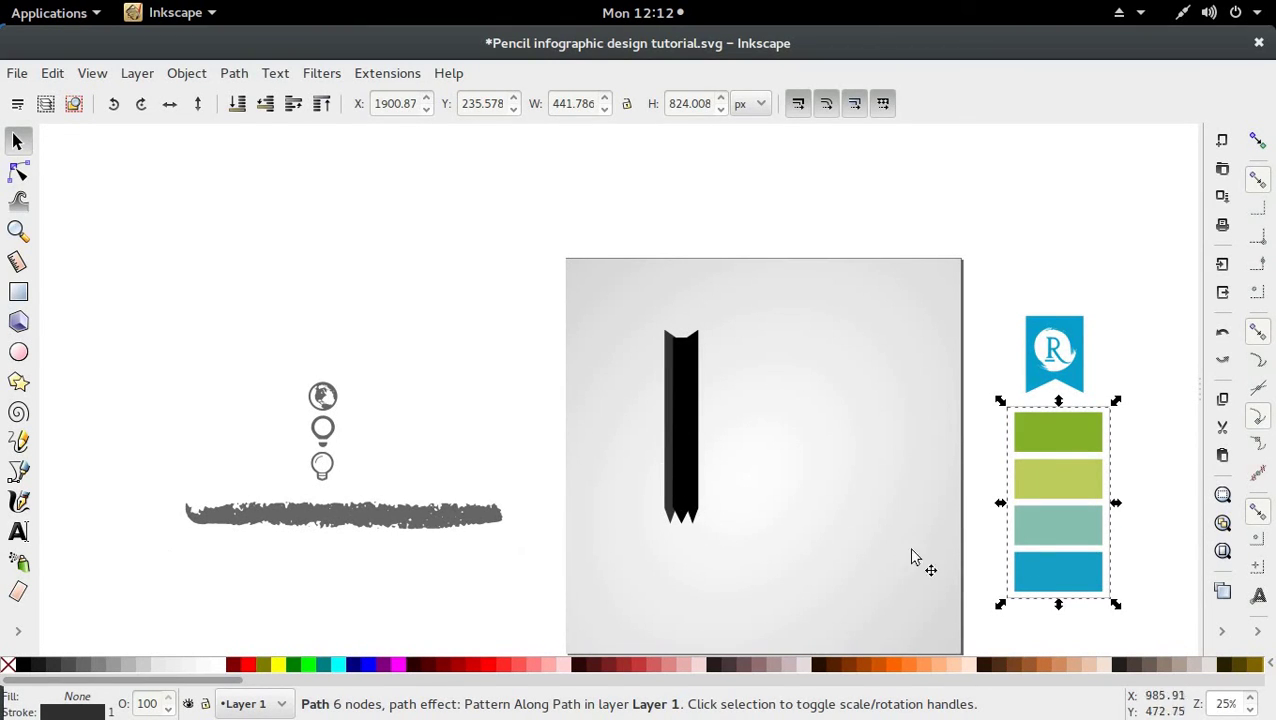
left_click_drag(1058, 604, 1060, 652)
left_click(1058, 572, "ctrl")
key("ctrl+d")
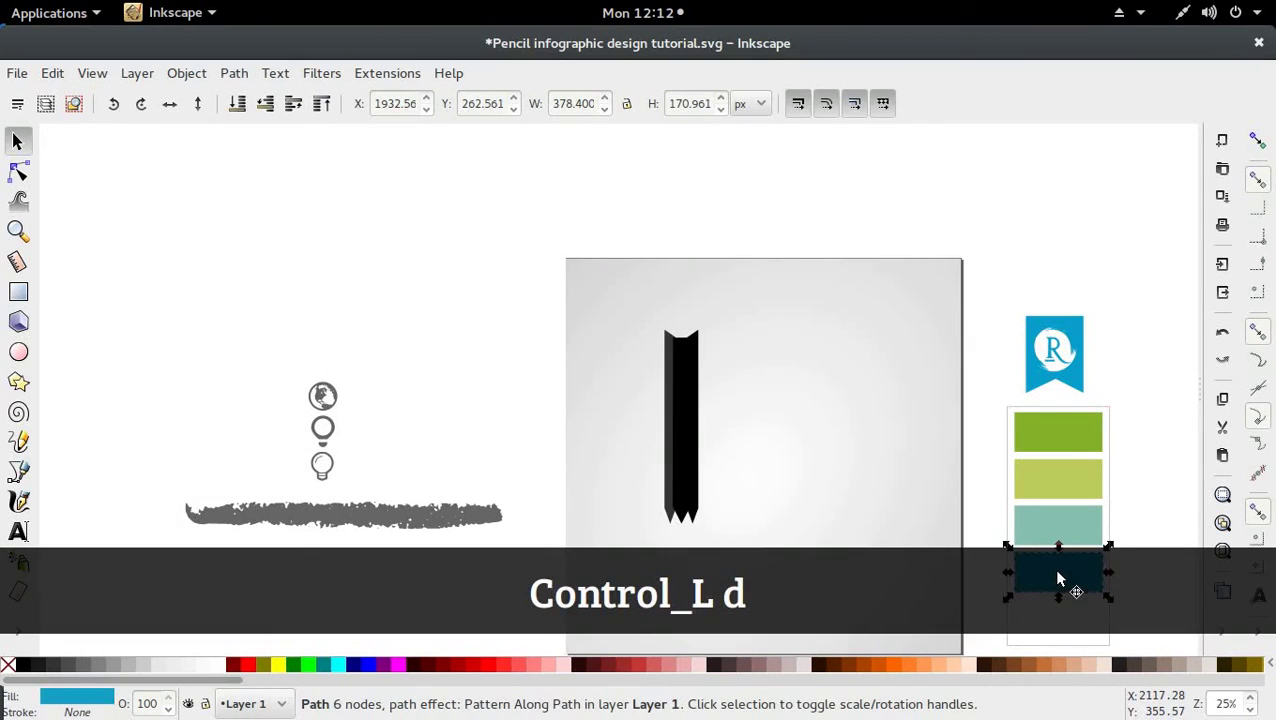
left_click_drag(1058, 574, 1058, 624)
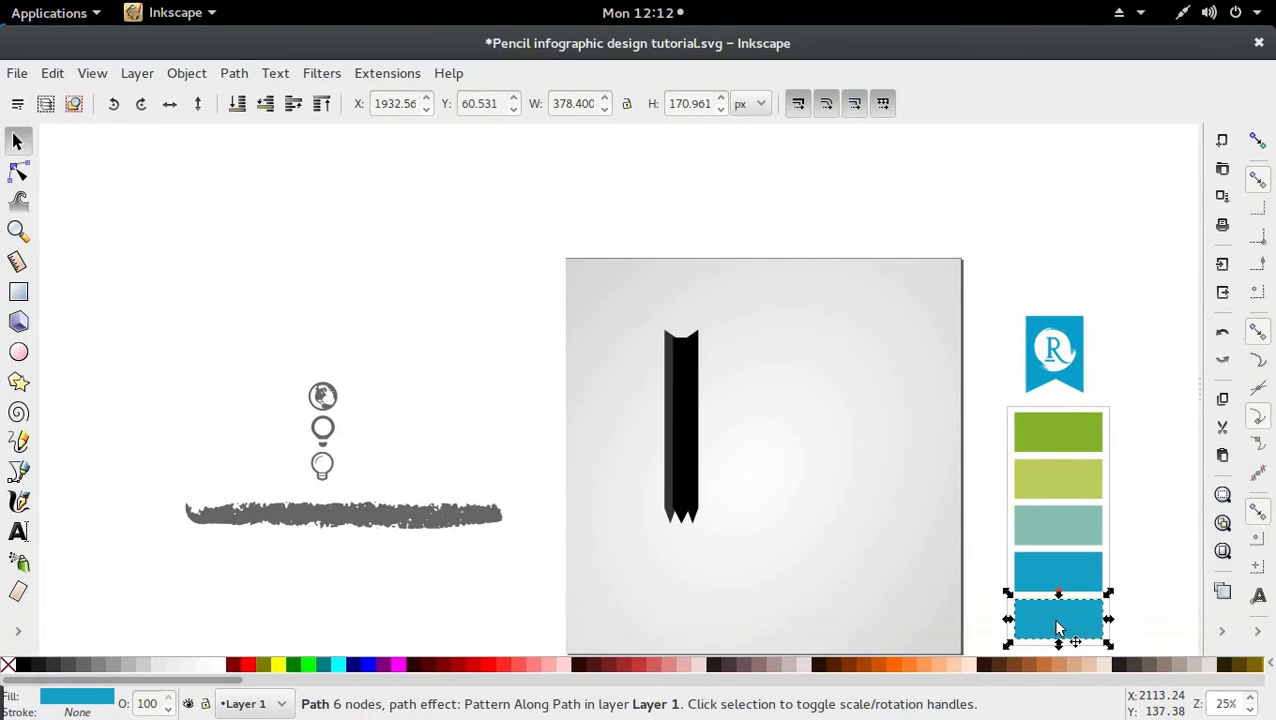
Recolour the new bottom palette swatch with 90% gray
key("d")
left_click(670, 444)
key("d")
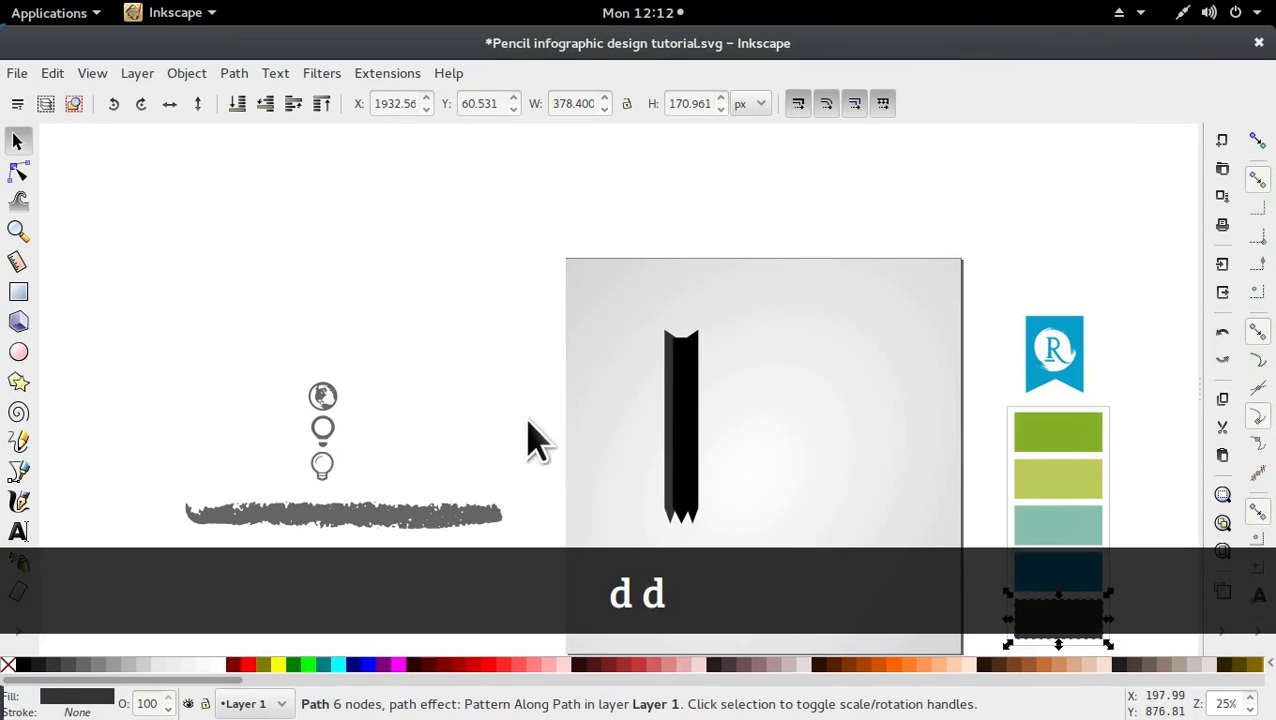
left_click(40, 663)
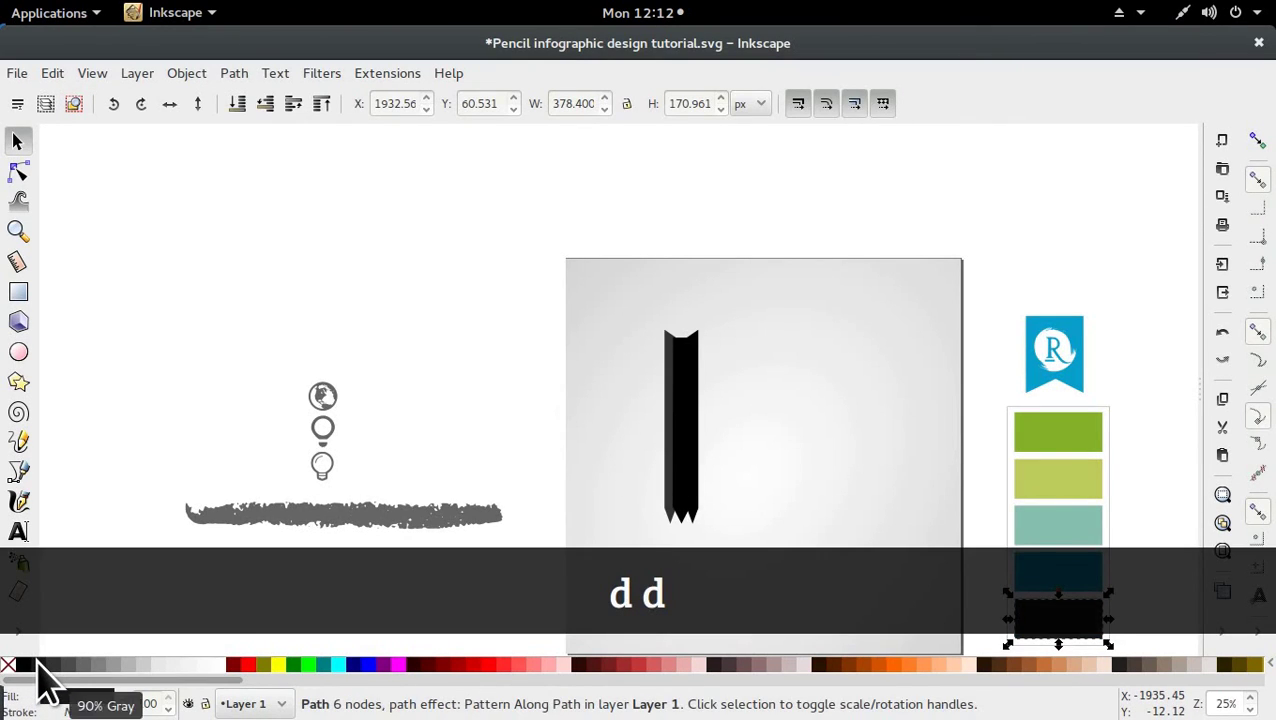
Fill the left strip with the dark gray sampled from the bottom palette swatch
key("d")
left_click(1092, 632)
key("s")
left_click(681, 420)
left_click(540, 320)
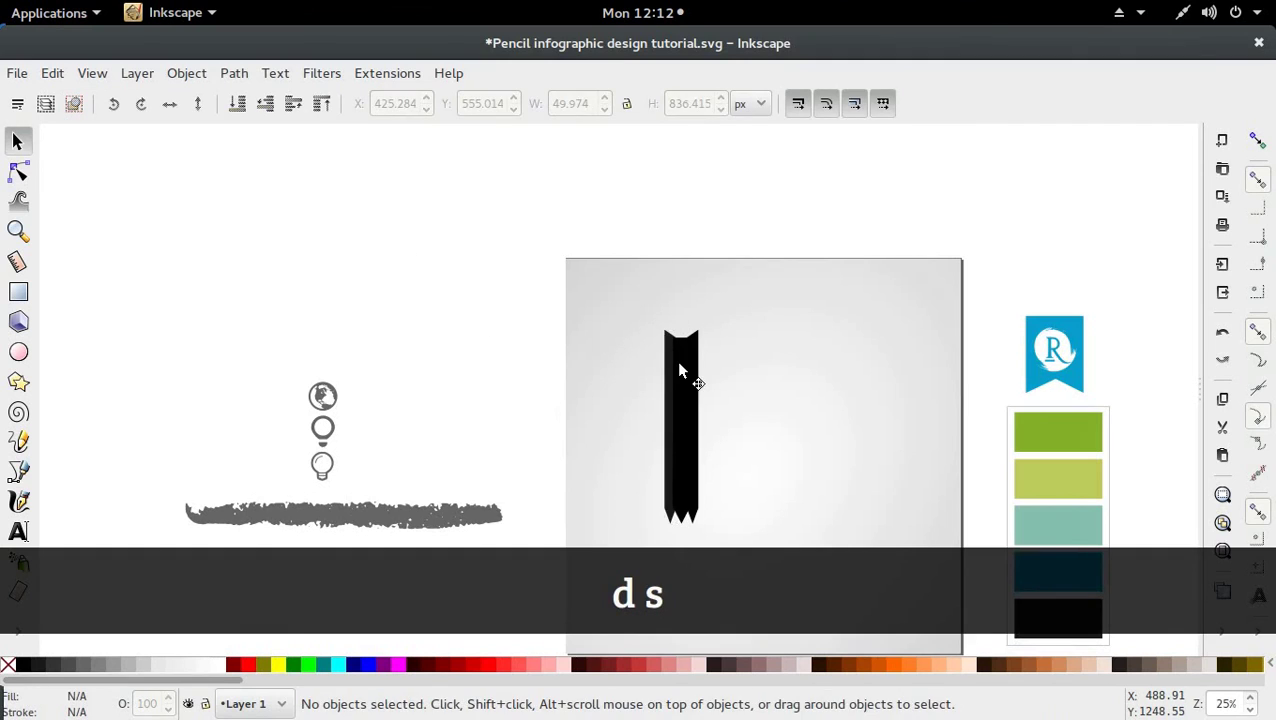
Fill the right strip with the blue #16a1c5 sampled from the palette
left_click(681, 368)
key("d")
left_click(1085, 595)
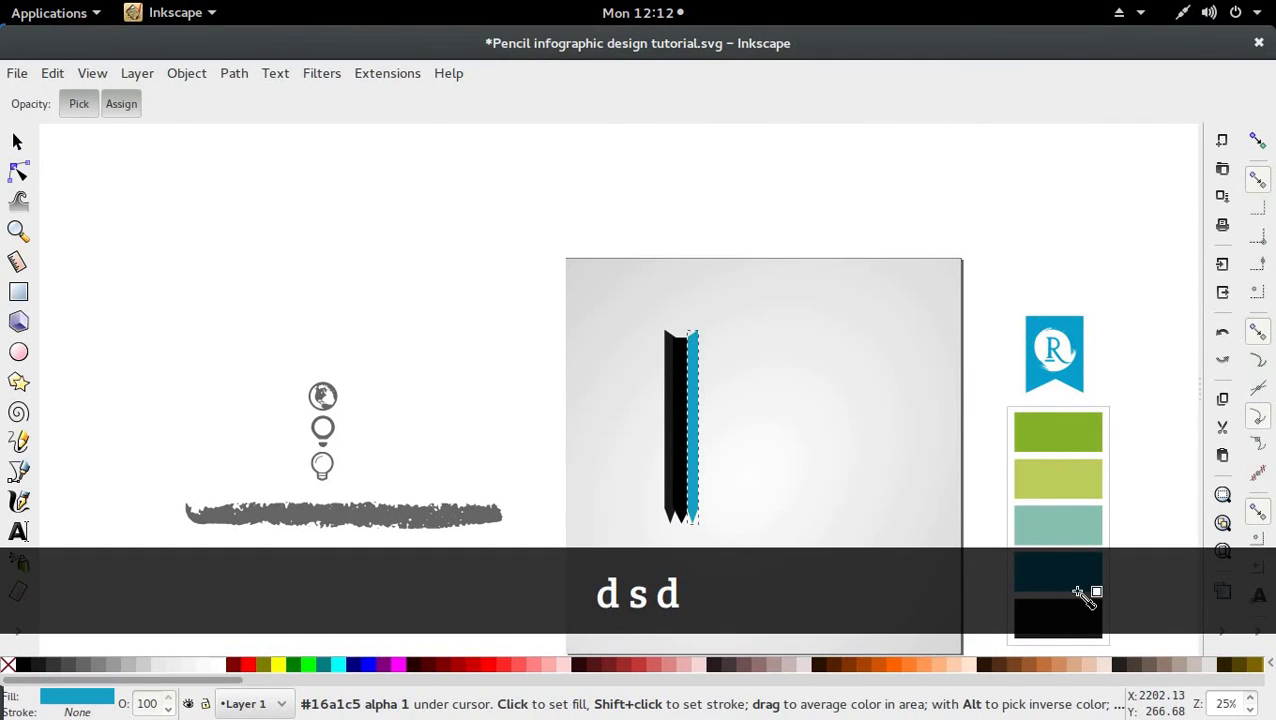
key("s")
Fill the middle strip with the darker green sampled from the palette's top swatch and deselect it
left_click(676, 355)
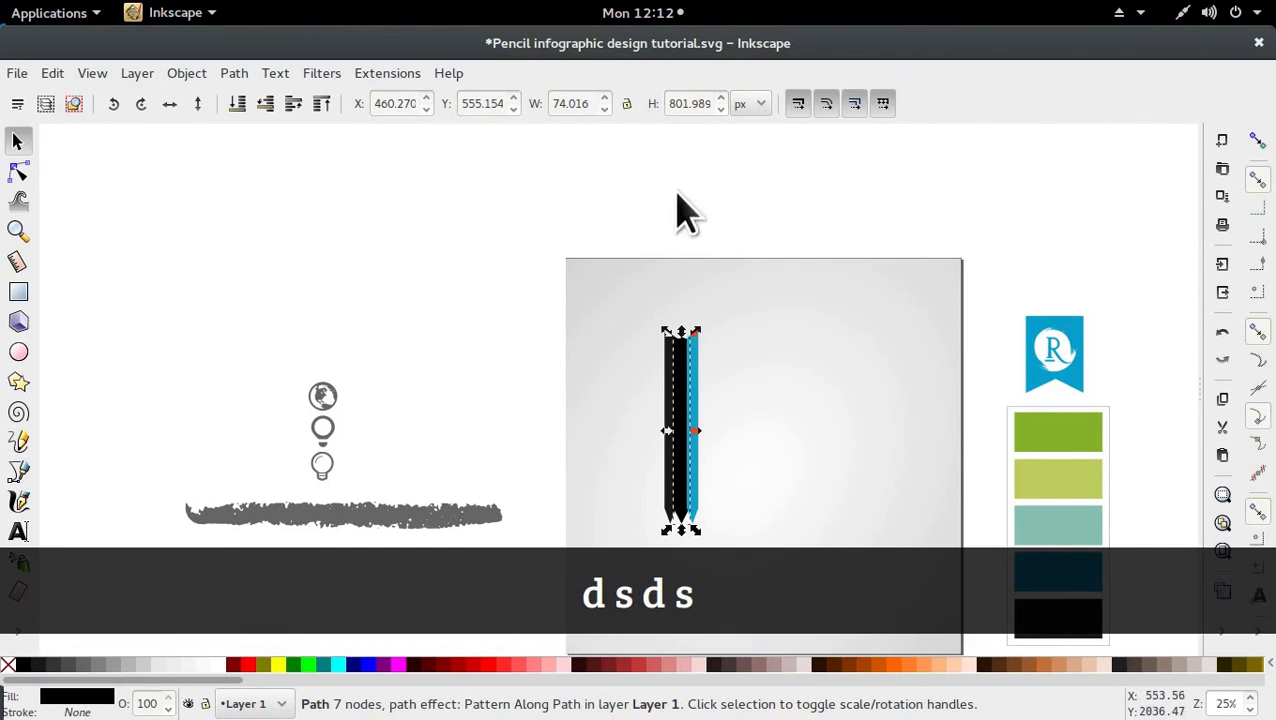
key("d")
left_click(1052, 437)
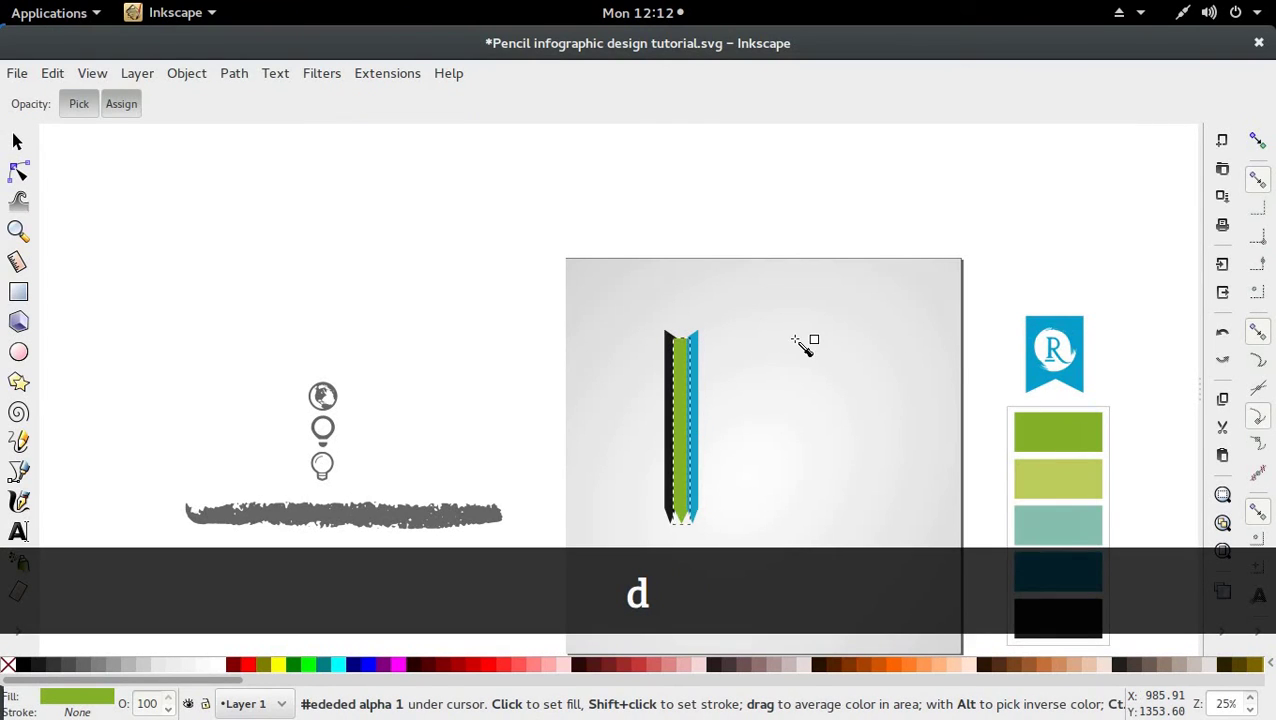
scroll(801, 342, "down", 3)
scroll(745, 322, "up", 2)
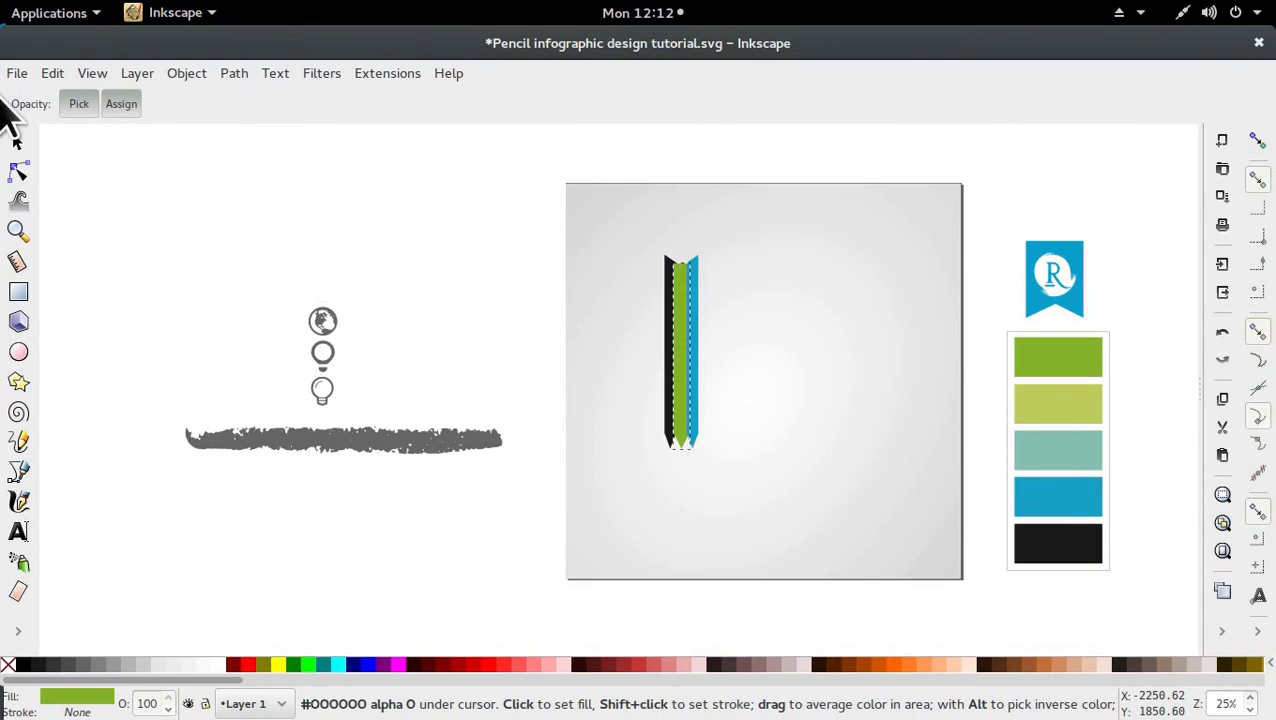
left_click(18, 141)
left_click(340, 228)
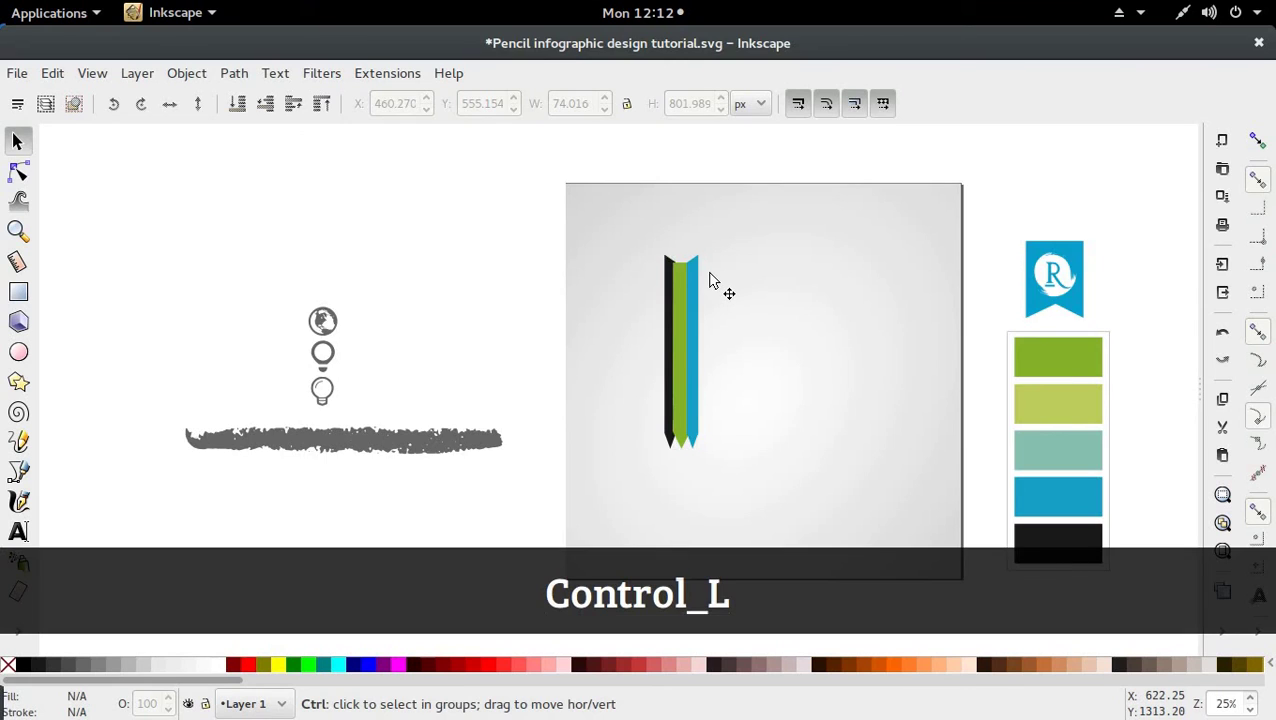
Shift the dark strip horizontally outward to X of about 411 px so its inner edge meets the green strip
scroll(716, 282, "up", 3)
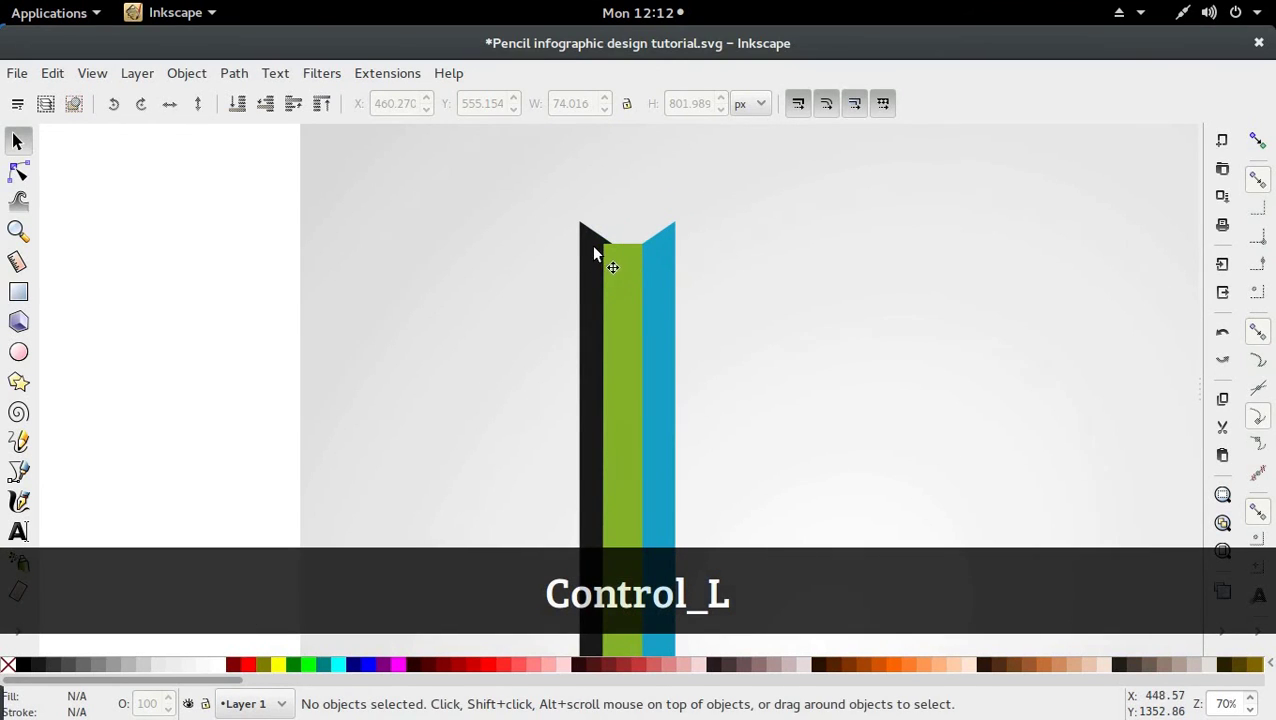
left_click(601, 290)
left_click_drag(608, 505, 578, 505)
left_click(350, 313)
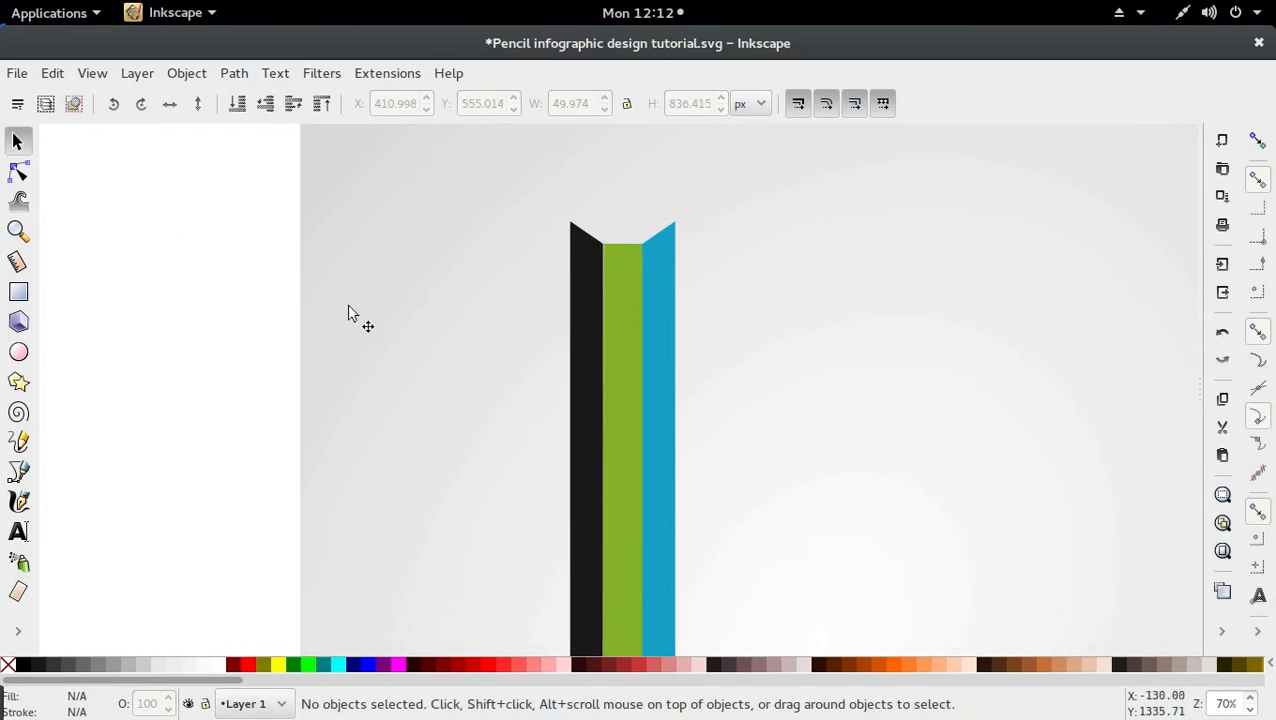
Shift the blue strip horizontally outward to X of about 532 px so it uncovers the green strip's full width
scroll(518, 356, "down", 3)
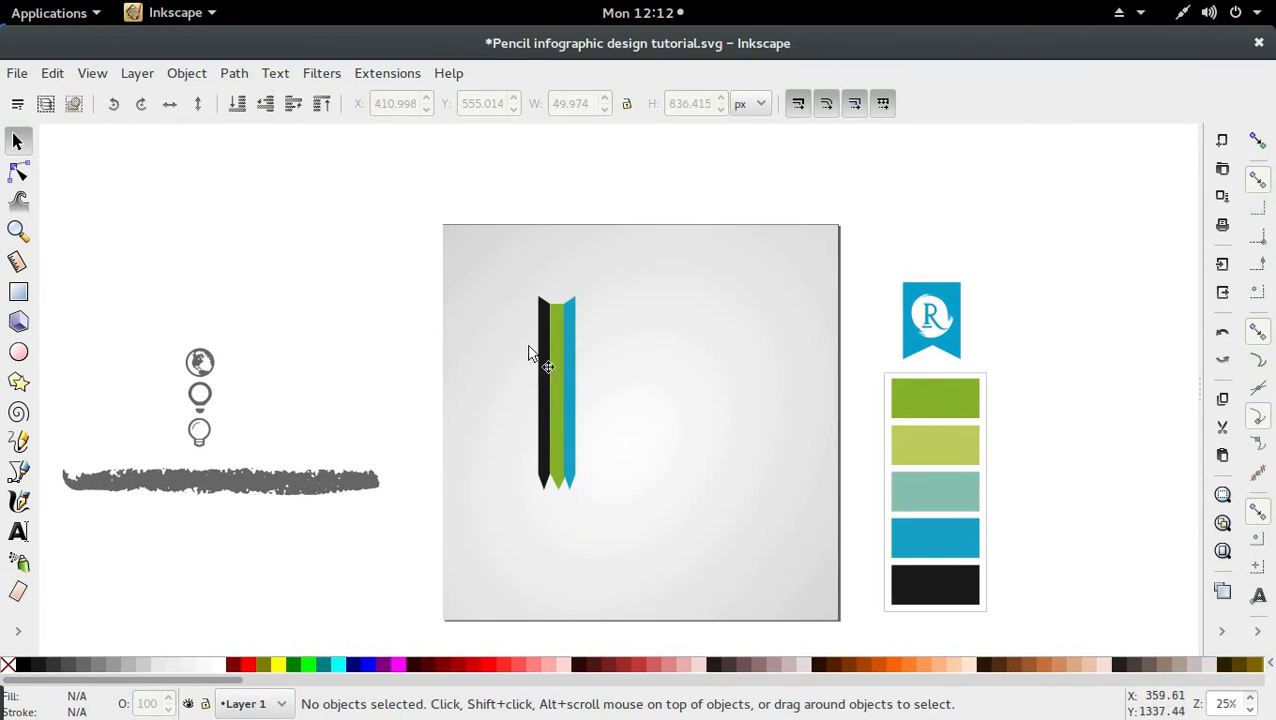
scroll(596, 391, "up", 1)
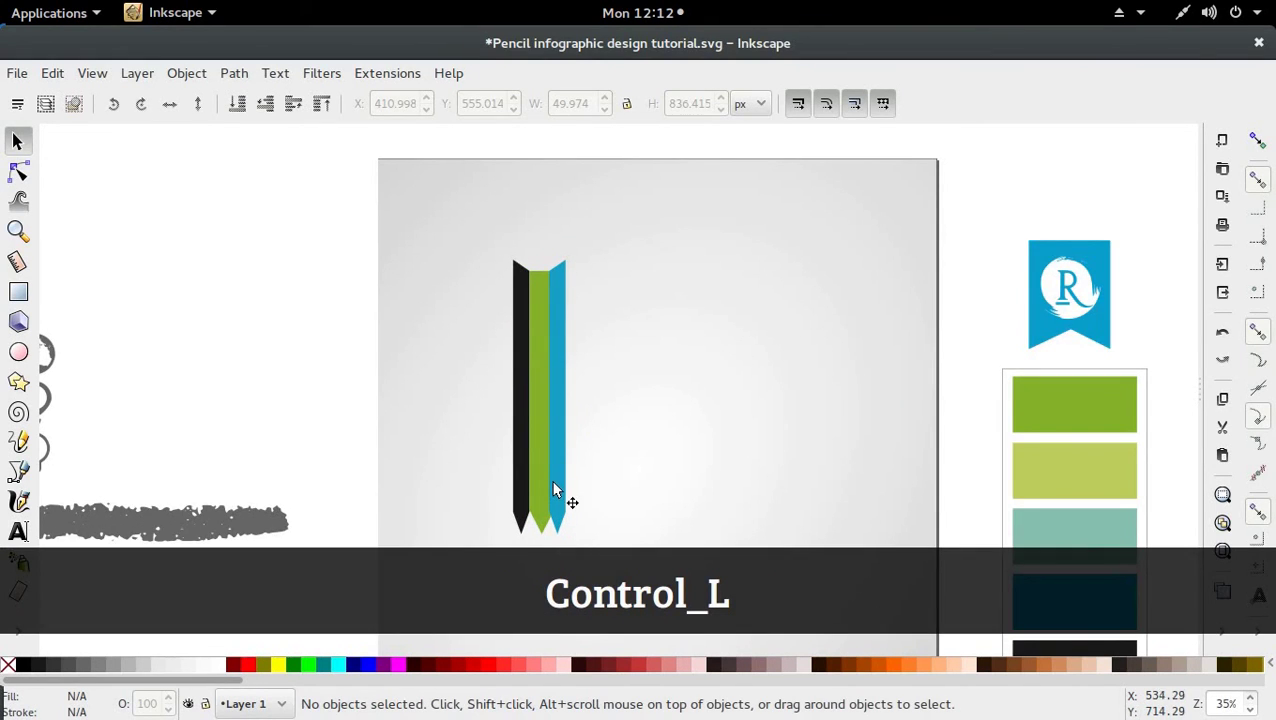
scroll(557, 500, "up", 2)
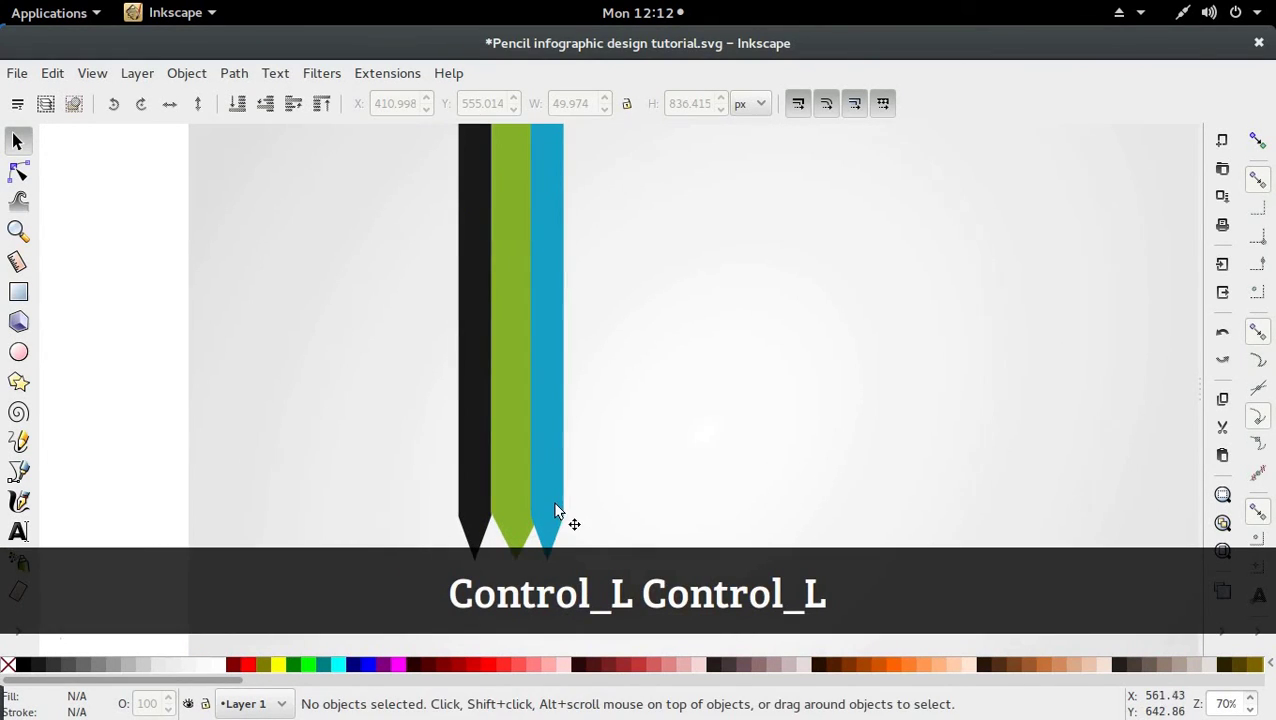
left_click(556, 519, "ctrl")
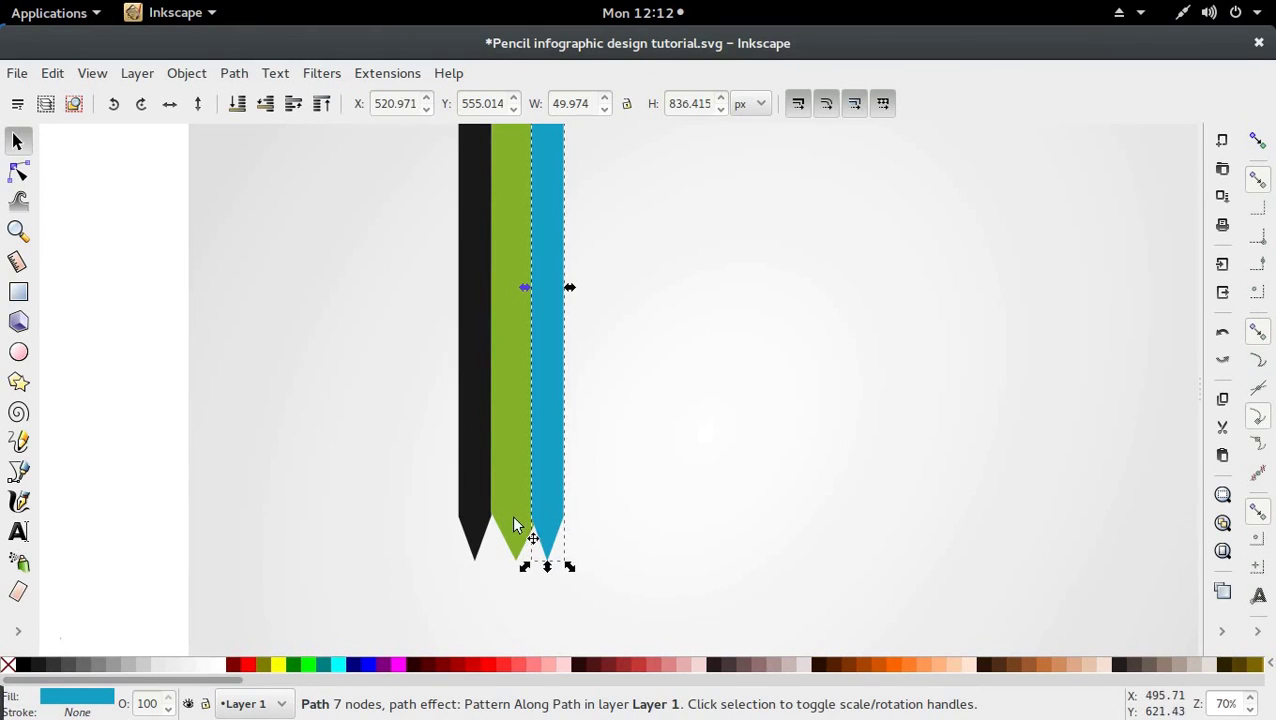
left_click(513, 523, "ctrl")
left_click_drag(552, 504, 560, 505)
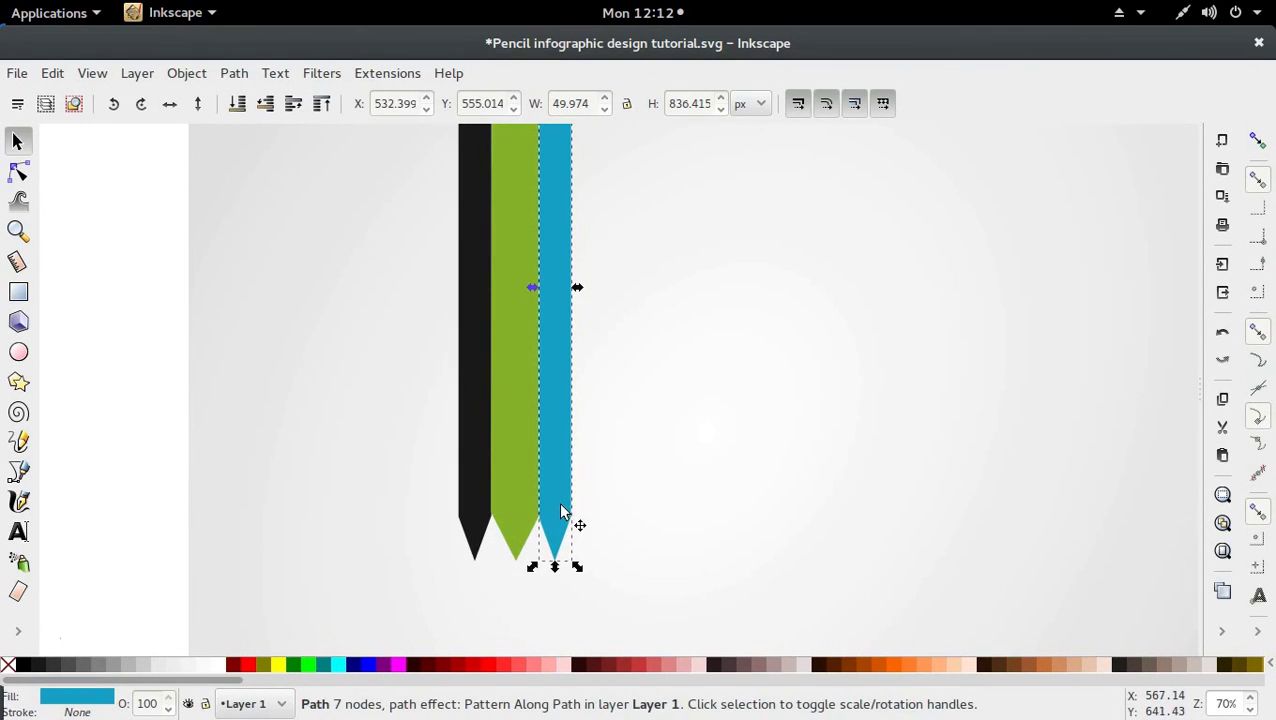
scroll(566, 460, "up", 5)
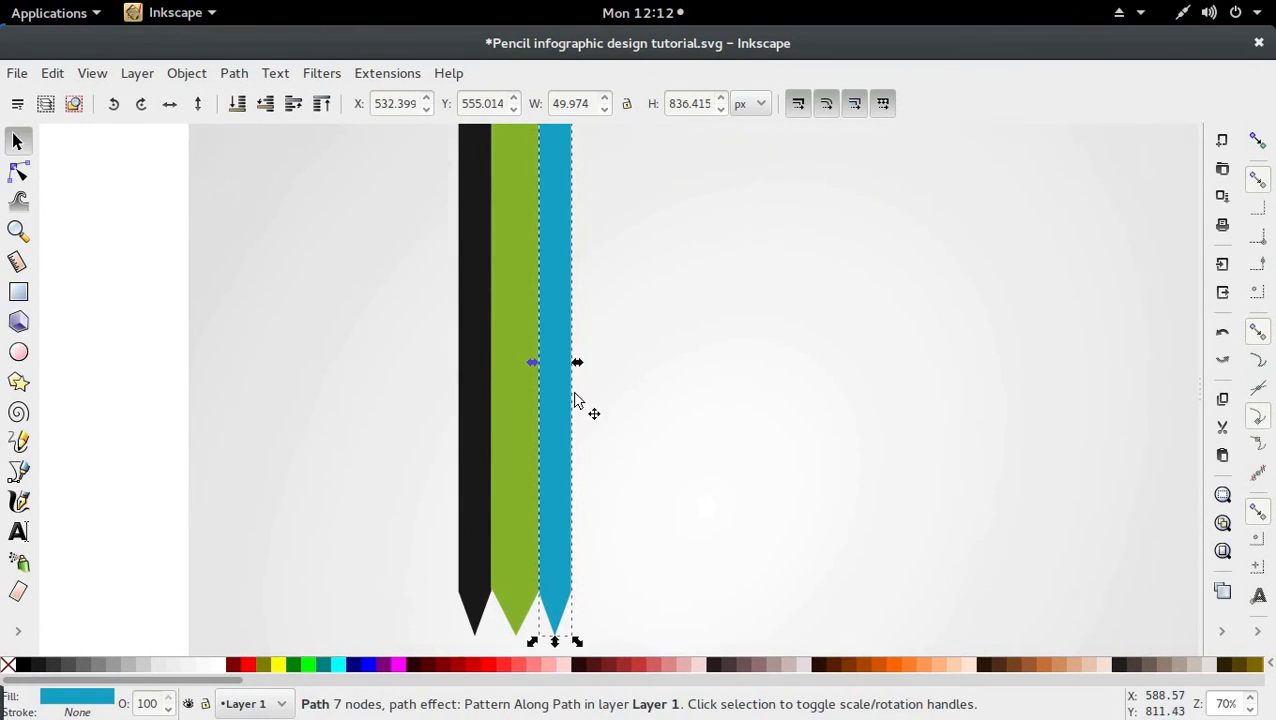
left_click(157, 313)
scroll(157, 313, "down", 2)
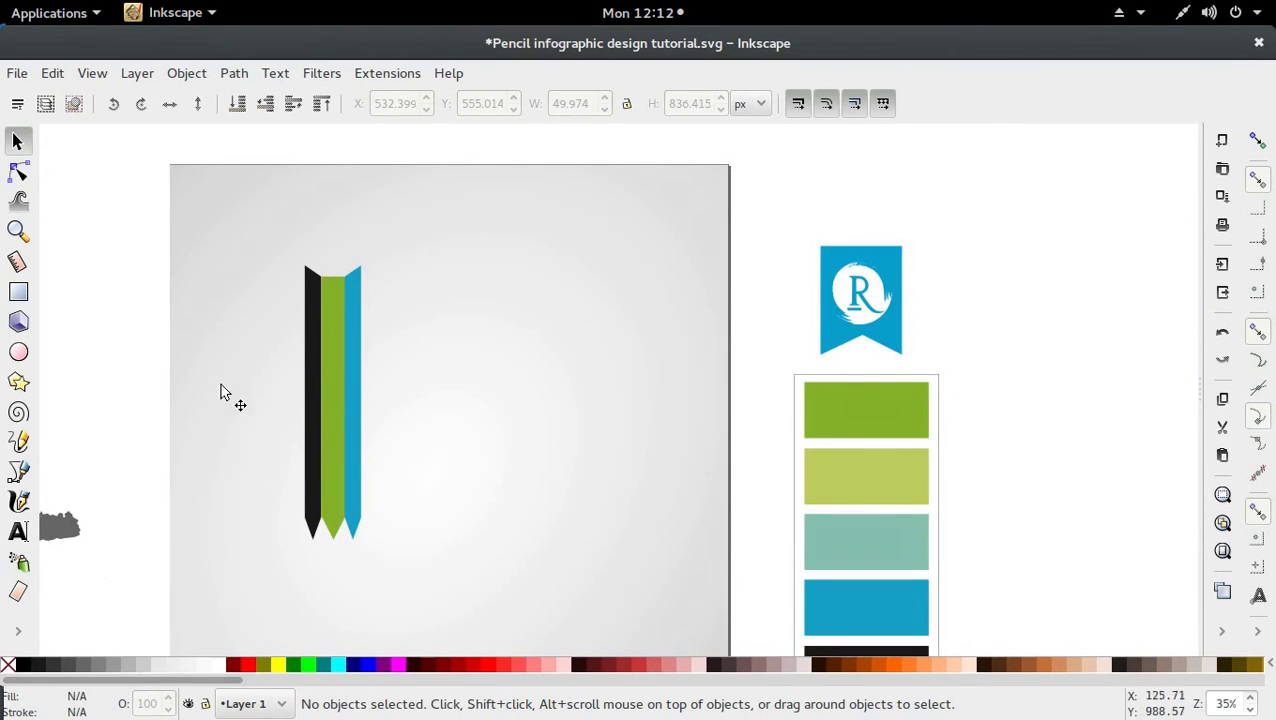
Enable snapping and draw a closed hexagonal cap with the Bezier tool across the strips' notched upper ends, about 172 by 62 px
scroll(333, 292, "up", 2)
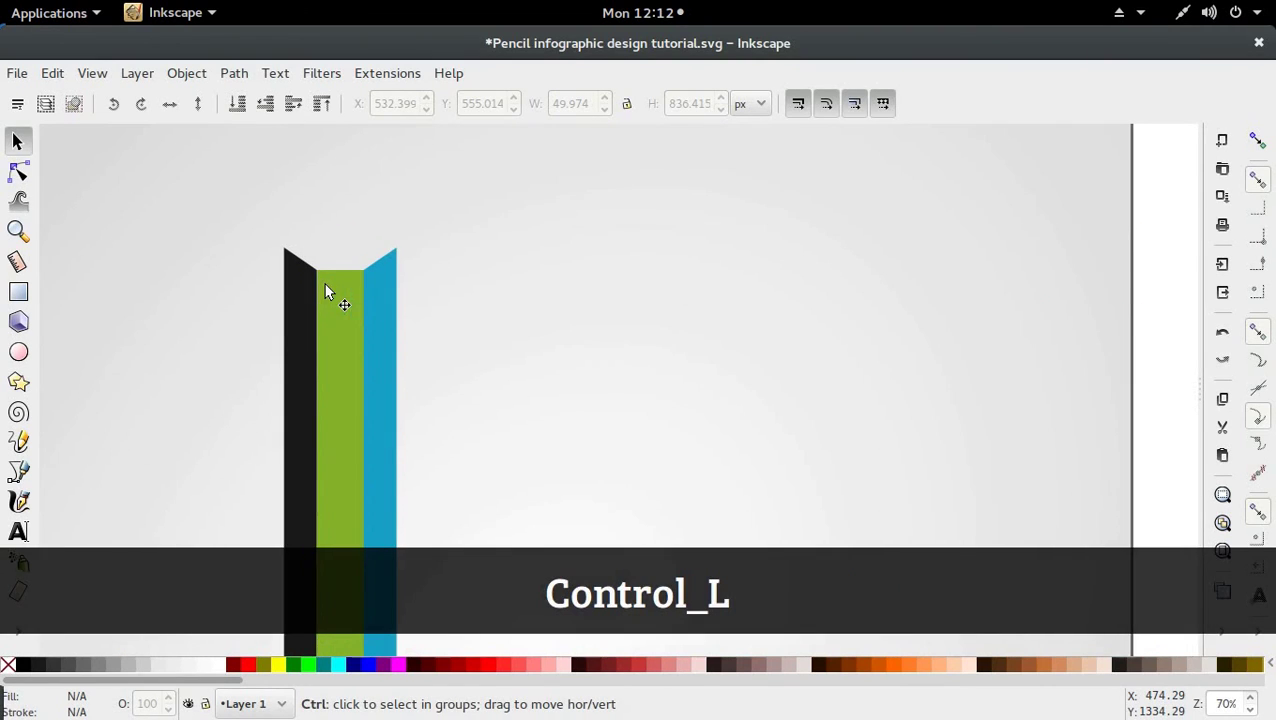
left_click(18, 441)
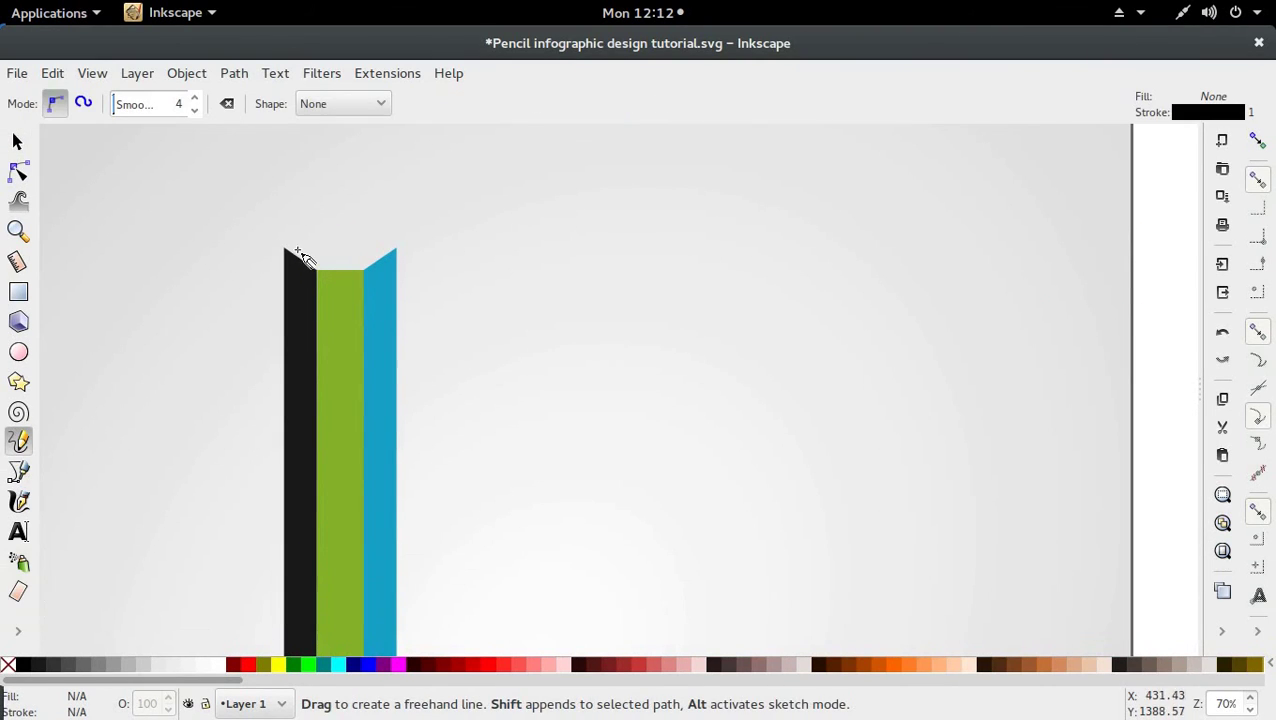
left_click(18, 471)
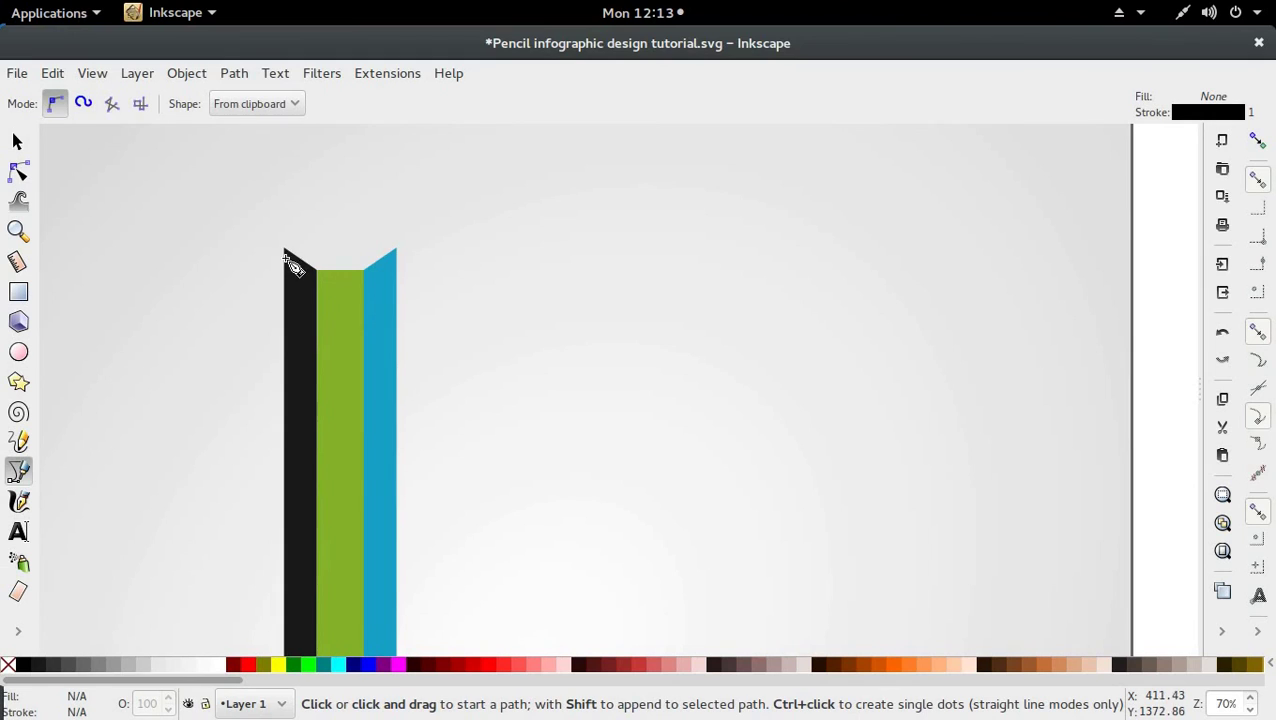
left_click(1257, 140)
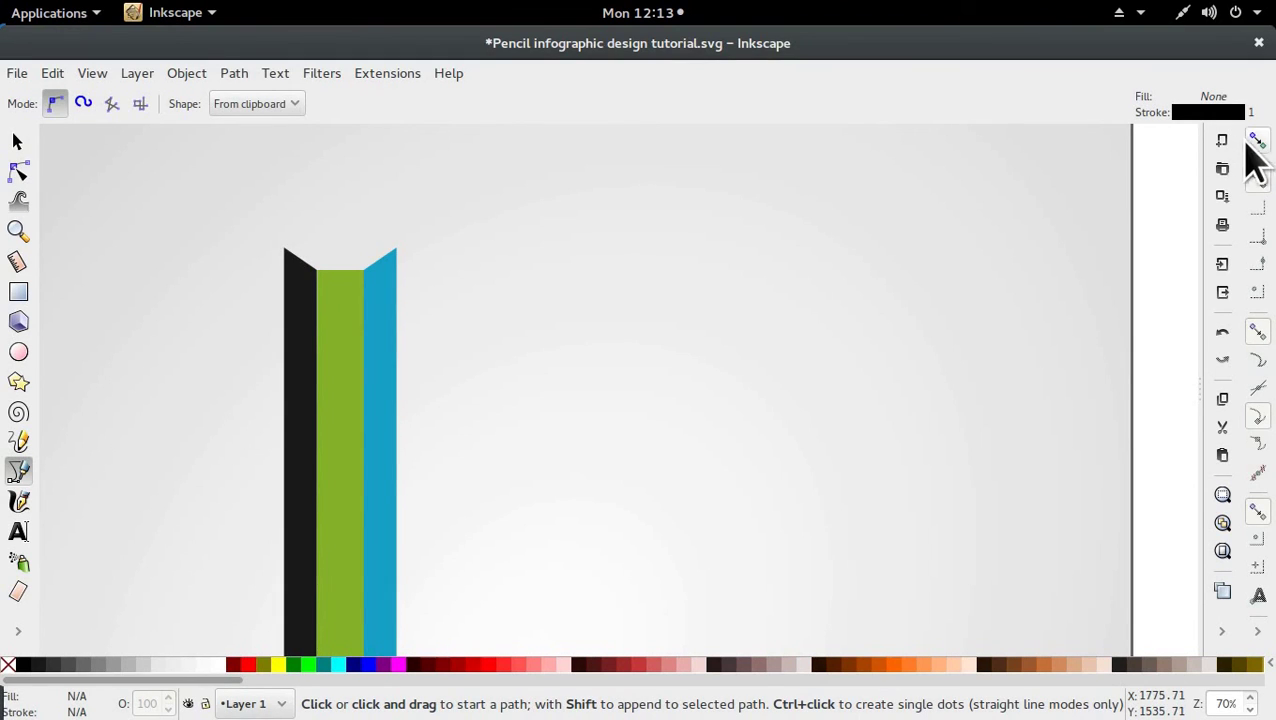
left_click(286, 246)
key("ctrl")
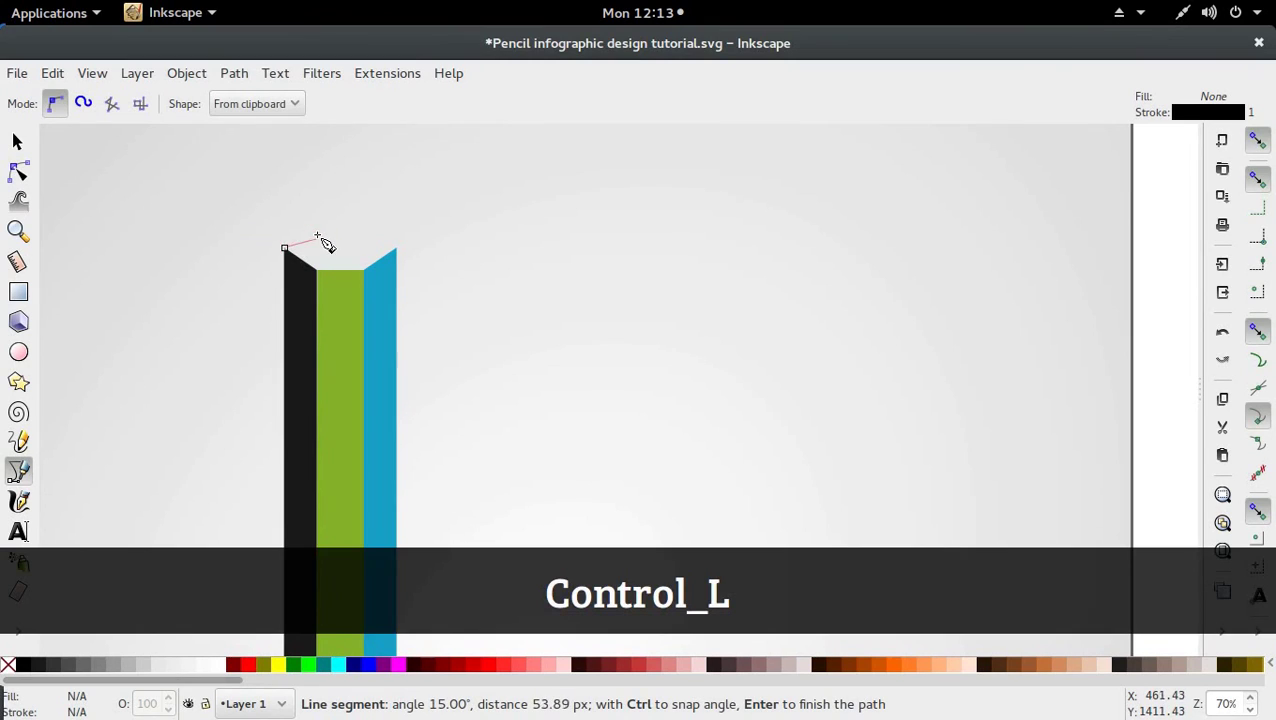
left_click(316, 231)
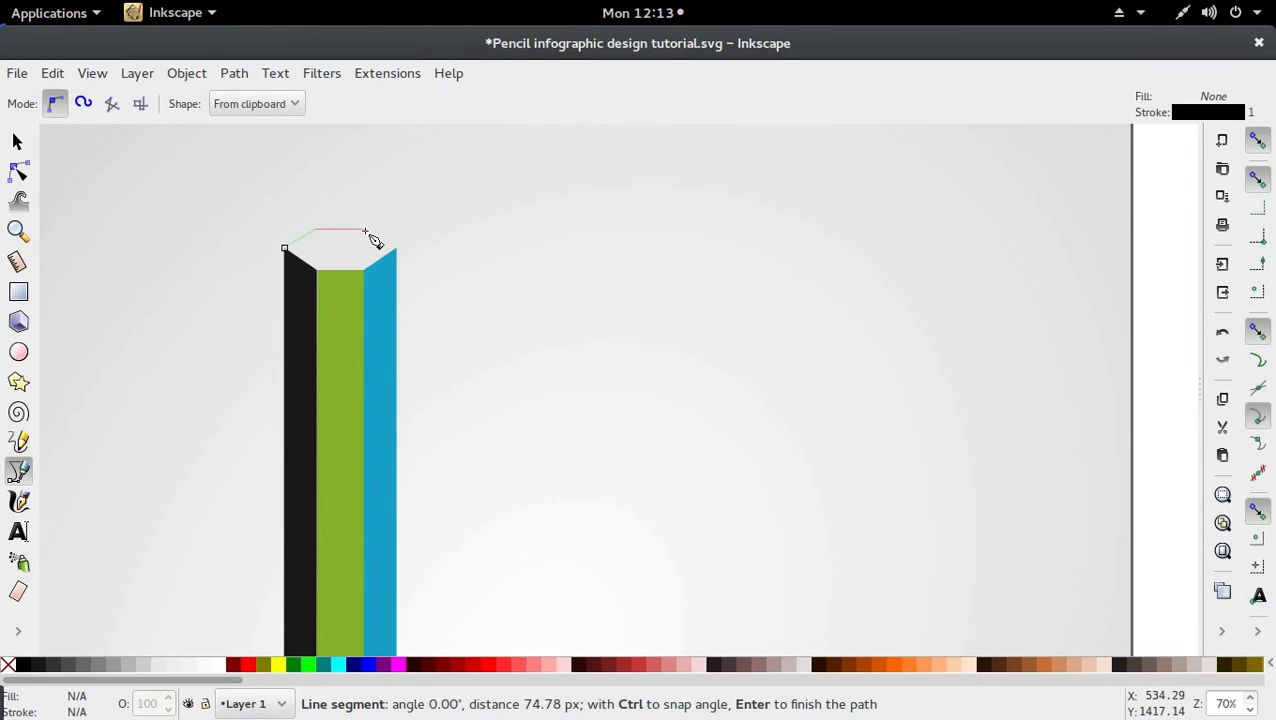
left_click(365, 231)
left_click(397, 248)
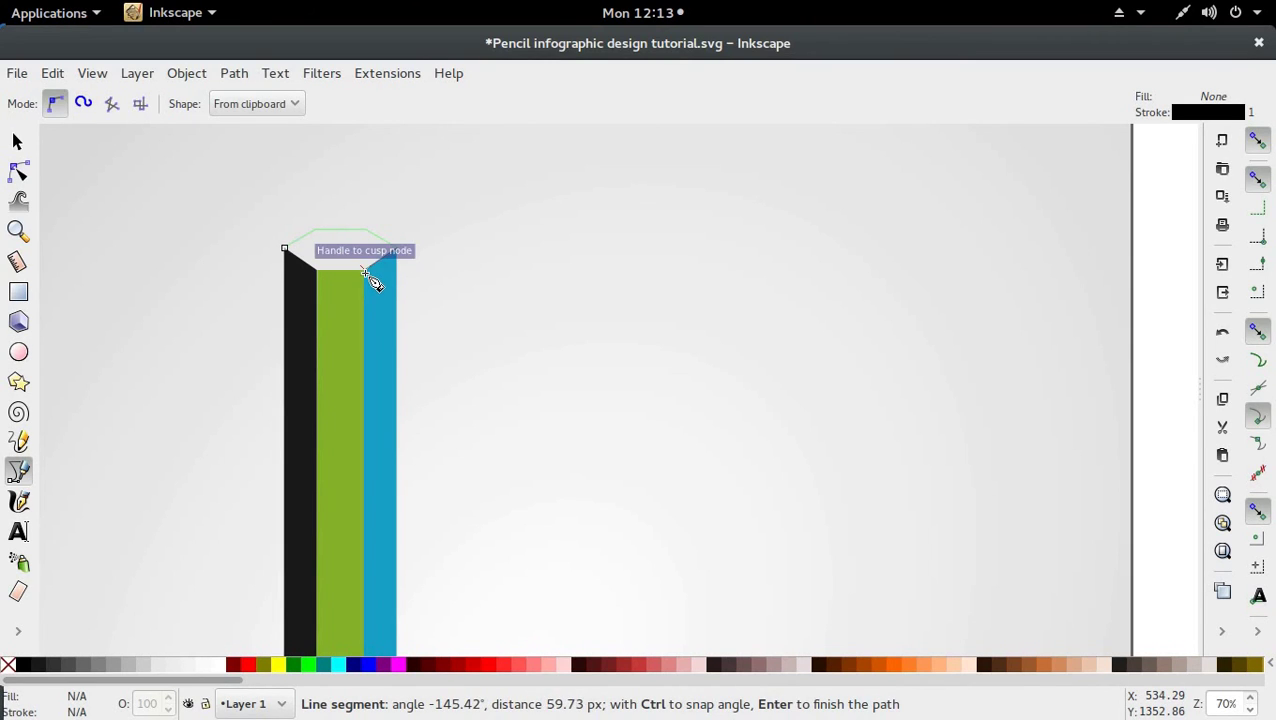
left_click(365, 271)
key("ctrl")
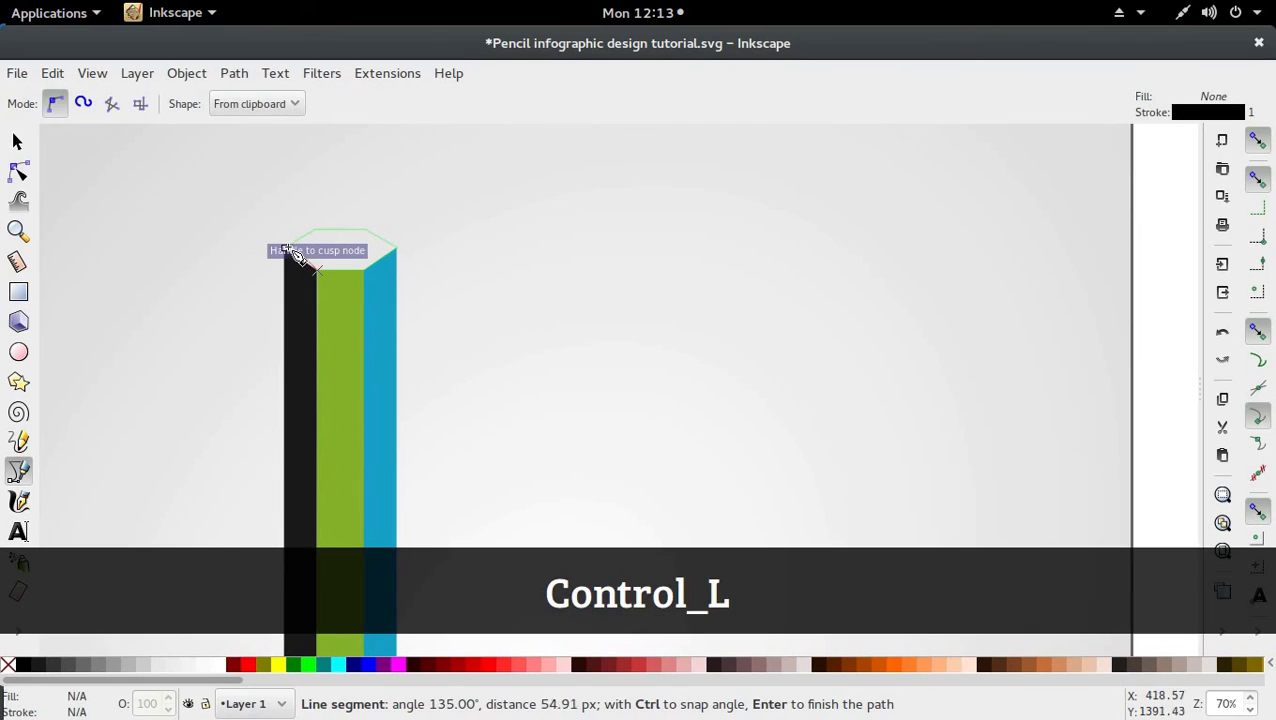
left_click(297, 251)
Fill the hexagonal cap with a light wood tan from the colour palette and deselect it
key("s")
key("d")
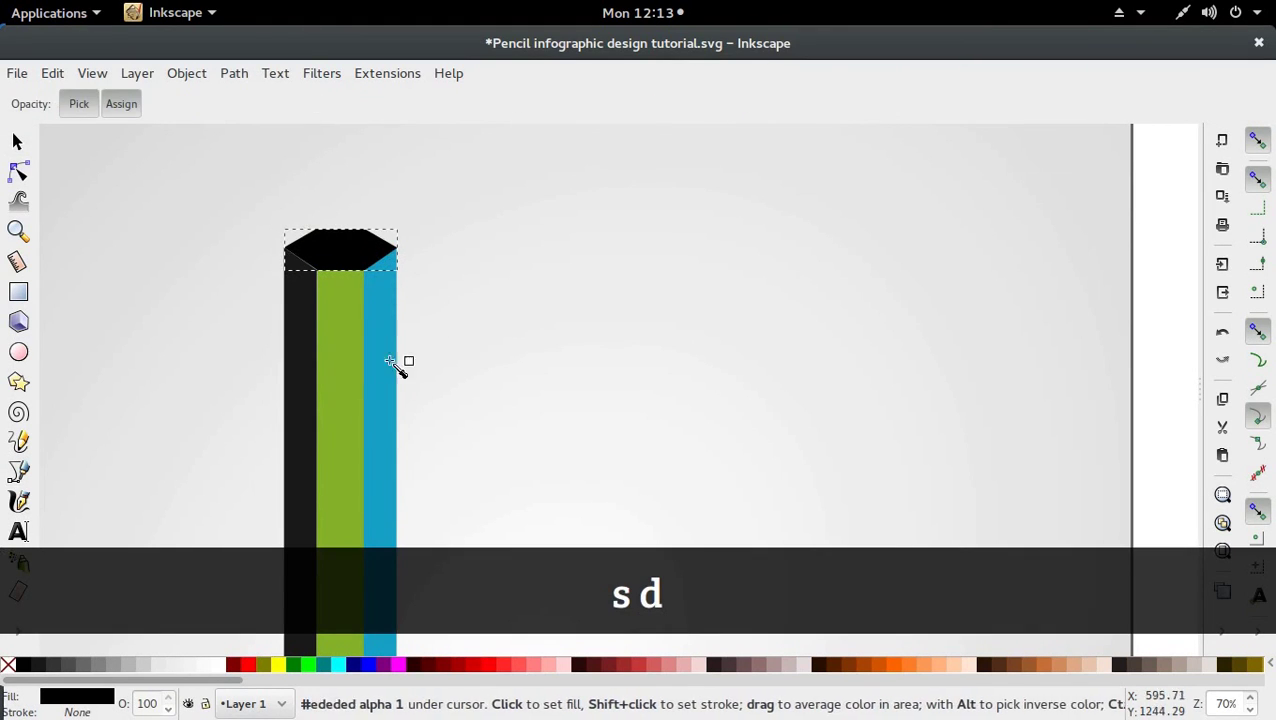
left_click(1064, 668)
left_click(1074, 665)
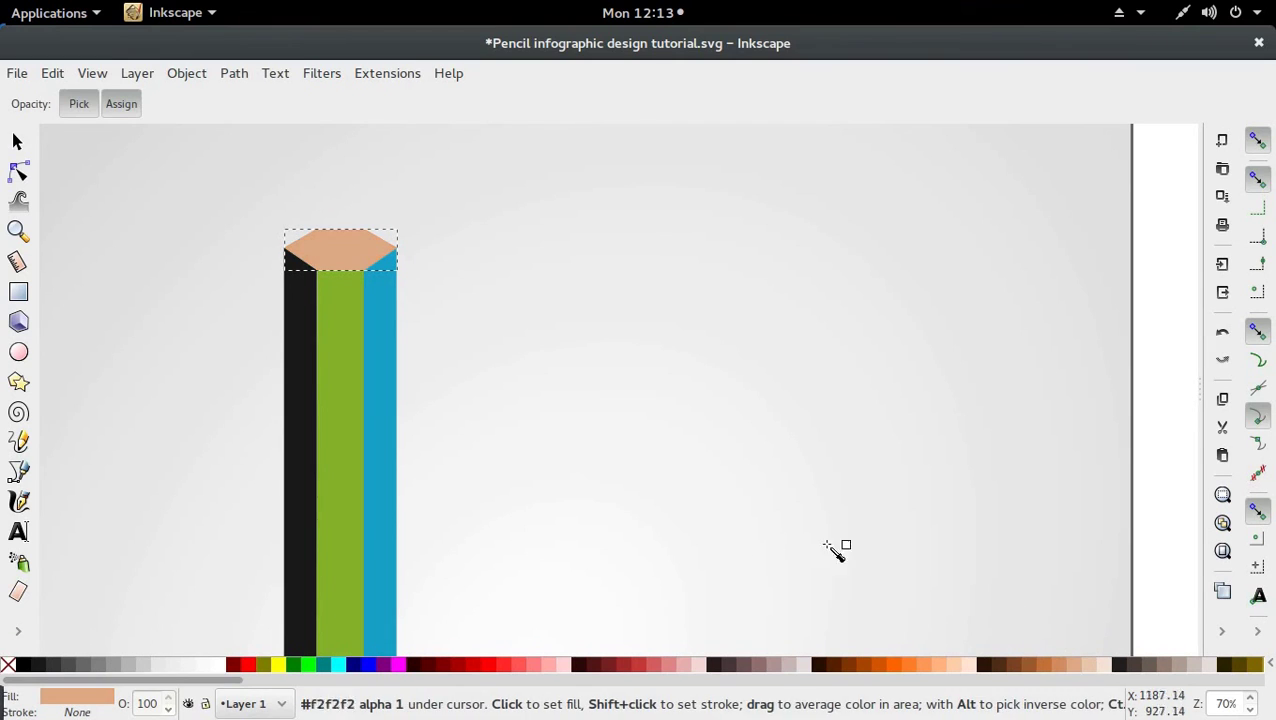
key("s")
scroll(441, 292, "down", 2)
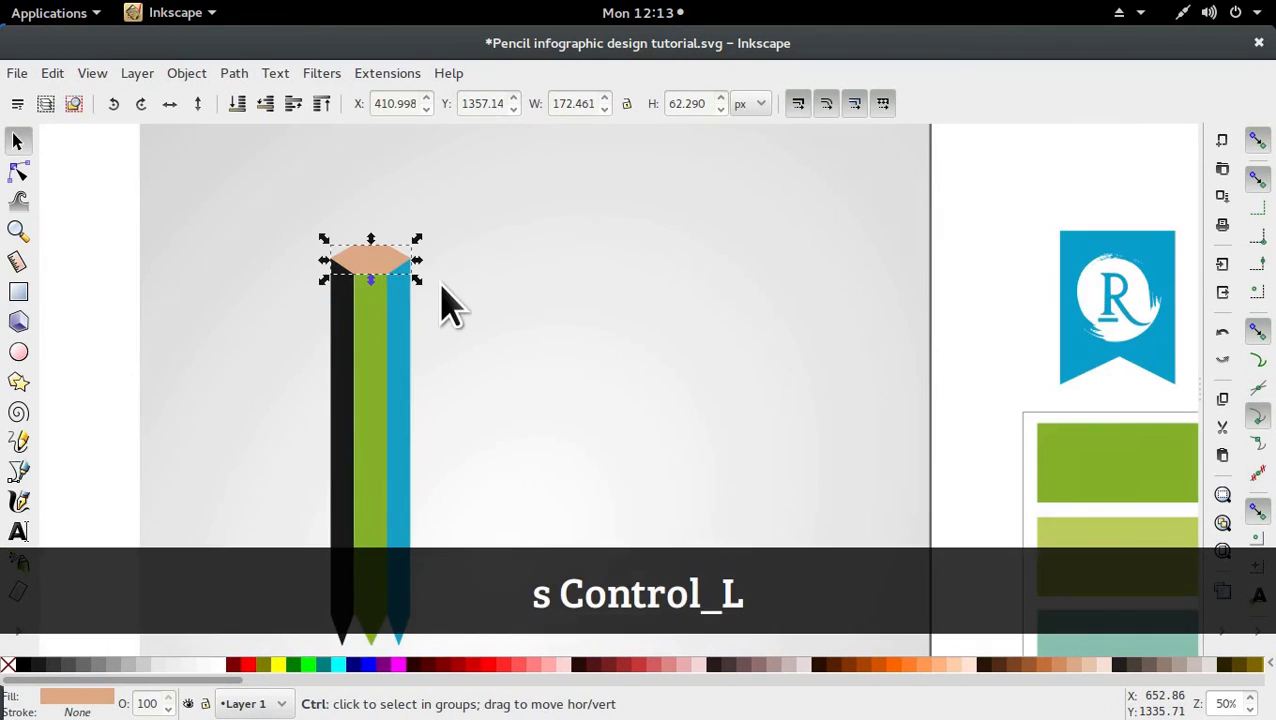
left_click(138, 285)
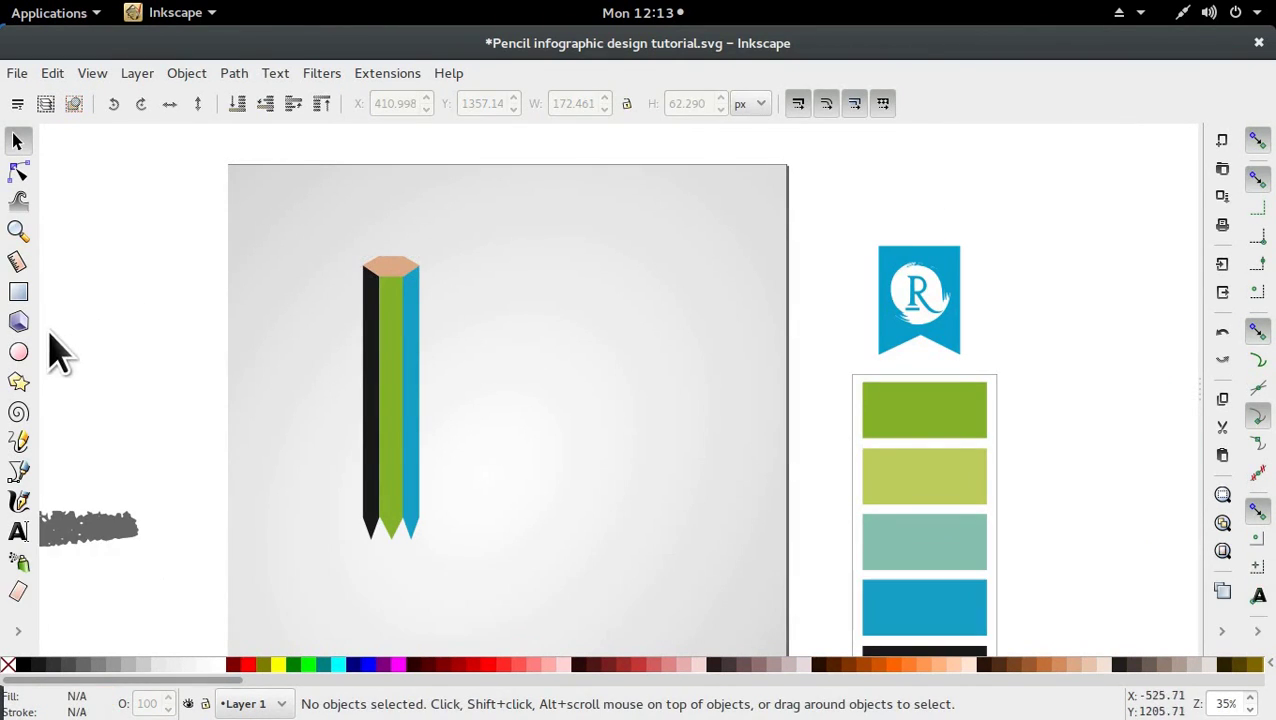
Draw a circle about 177 px in diameter just above the pencil cap and fill it with the cap's tan colour
left_click(18, 352)
mouse_move(293, 268)
left_mouse_down()
mouse_move(324, 300)
mouse_move(340, 260)
mouse_move(394, 217)
mouse_move(427, 280)
left_mouse_up()
key("s")
key("d")
key("s")
Duplicate the tan circle and move the copy straight down below the strips' points, to Y of about 303 px
key("ctrl+d")
left_click_drag(402, 214, 404, 603)
scroll(416, 388, "down", 2)
scroll(416, 388, "down", 2)
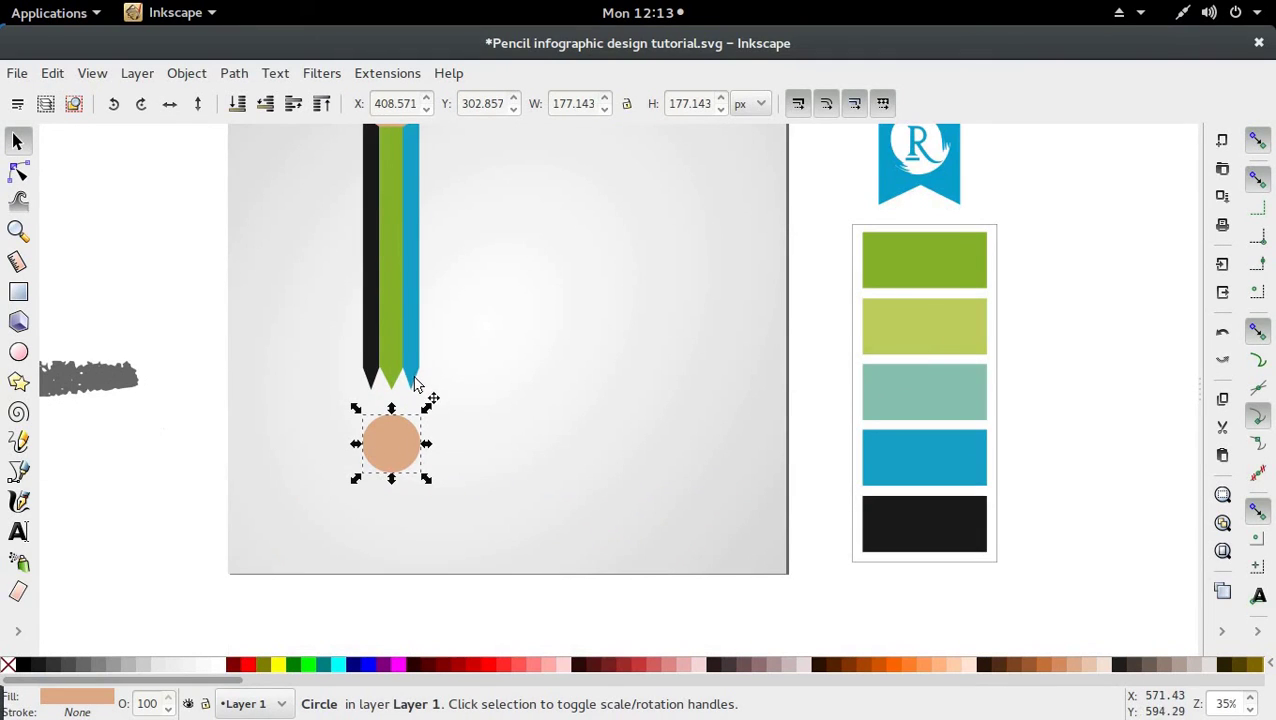
Duplicate the upper circle and reshape the copy into an ellipse about 109 by 46 px, centred on the hexagonal cap
key("ctrl+d")
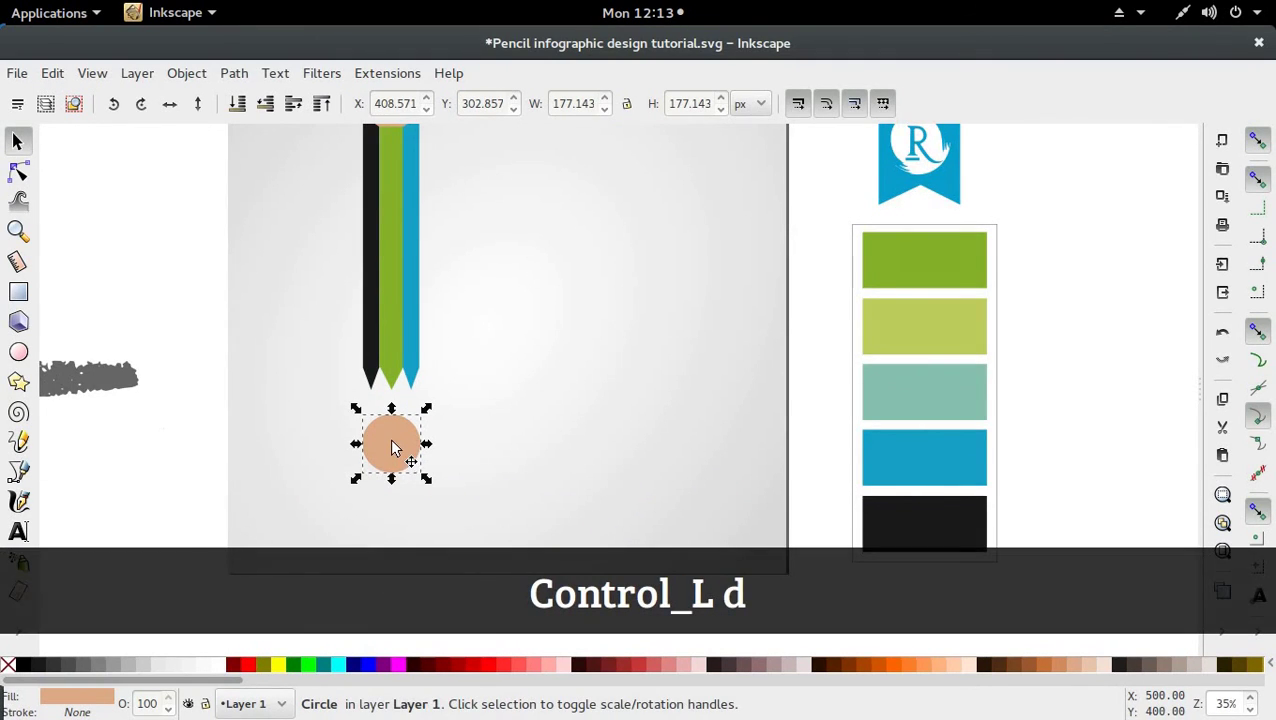
key("ctrl+z")
scroll(397, 335, "up", 6)
left_click(398, 300)
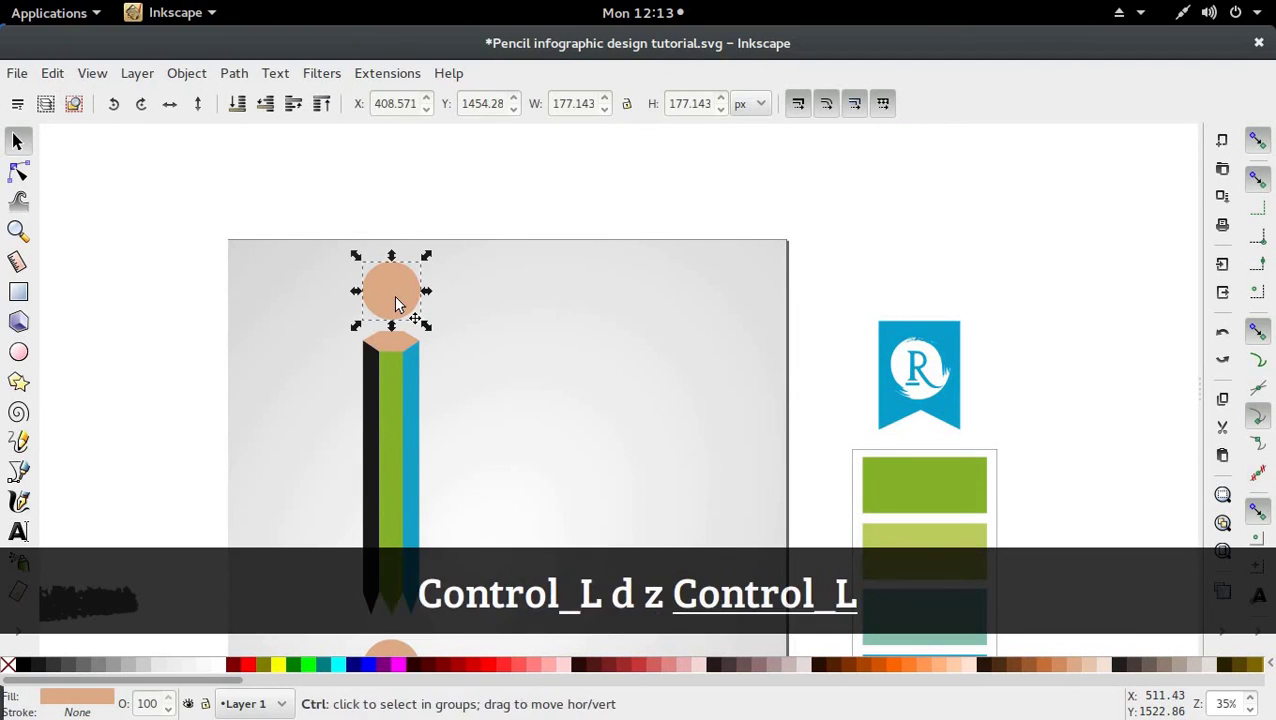
key("ctrl+d")
mouse_move(397, 306)
left_mouse_down()
mouse_move(392, 380)
mouse_move(395, 360)
mouse_move(421, 348)
mouse_move(400, 348)
left_mouse_up()
key("shift")
key("shift")
Fill the ellipse on the cap with the dark #1a1a1a sampled from the dark strip and deselect it
key("ctrl")
key("d")
left_click(370, 376)
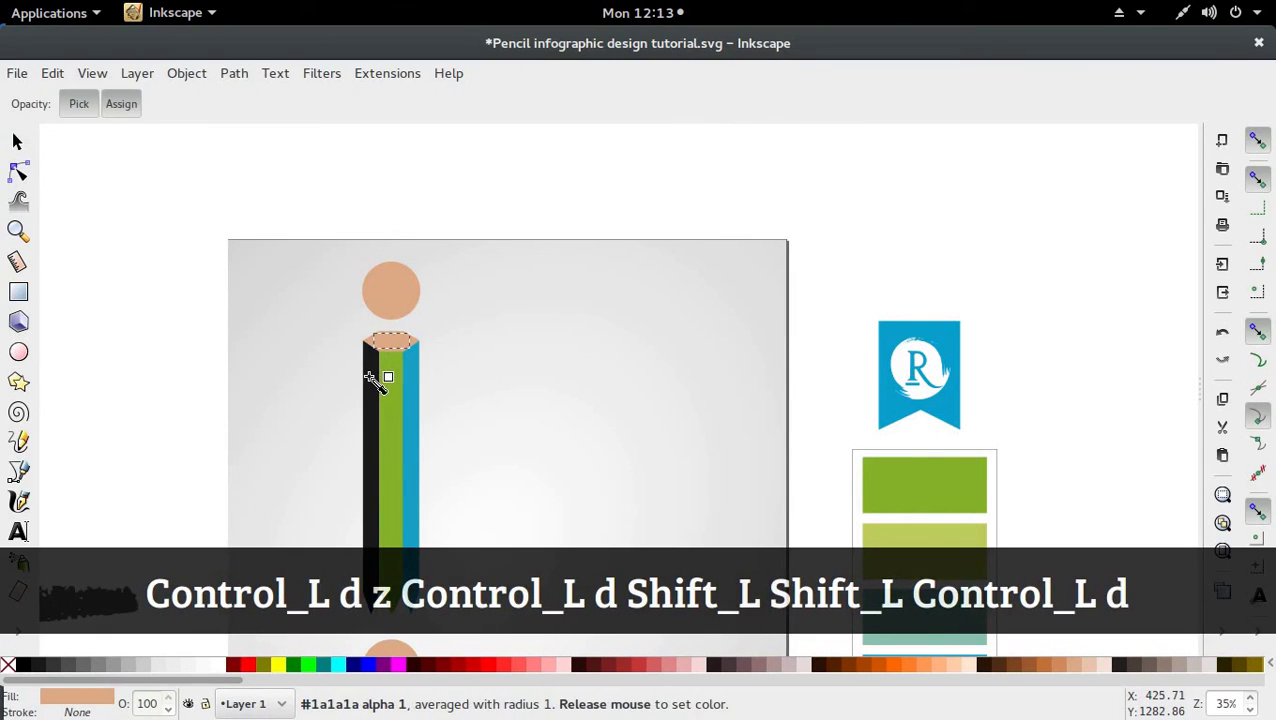
key("s")
left_click(259, 404)
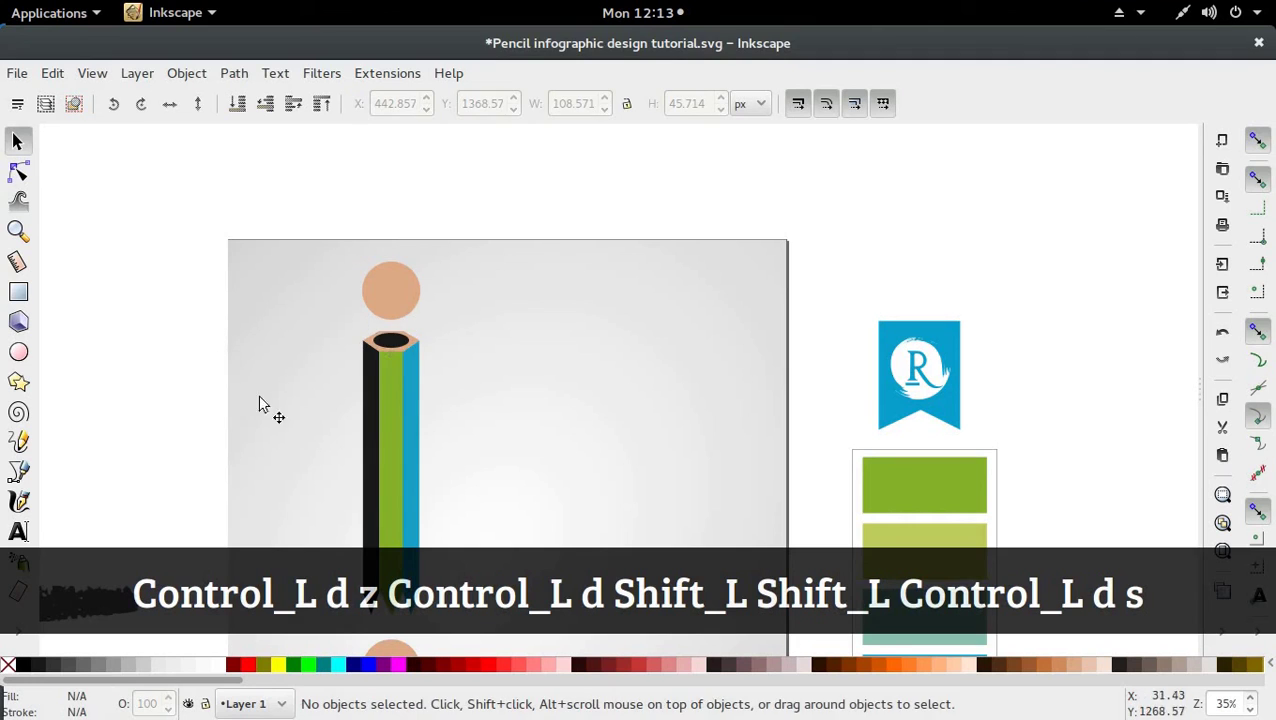
Shrink the dark ellipse to about 86 by 36 px and nudge it down to Y of about 1371 px
left_click(397, 342, "ctrl")
left_click_drag(413, 362, 410, 372)
left_click(200, 332)
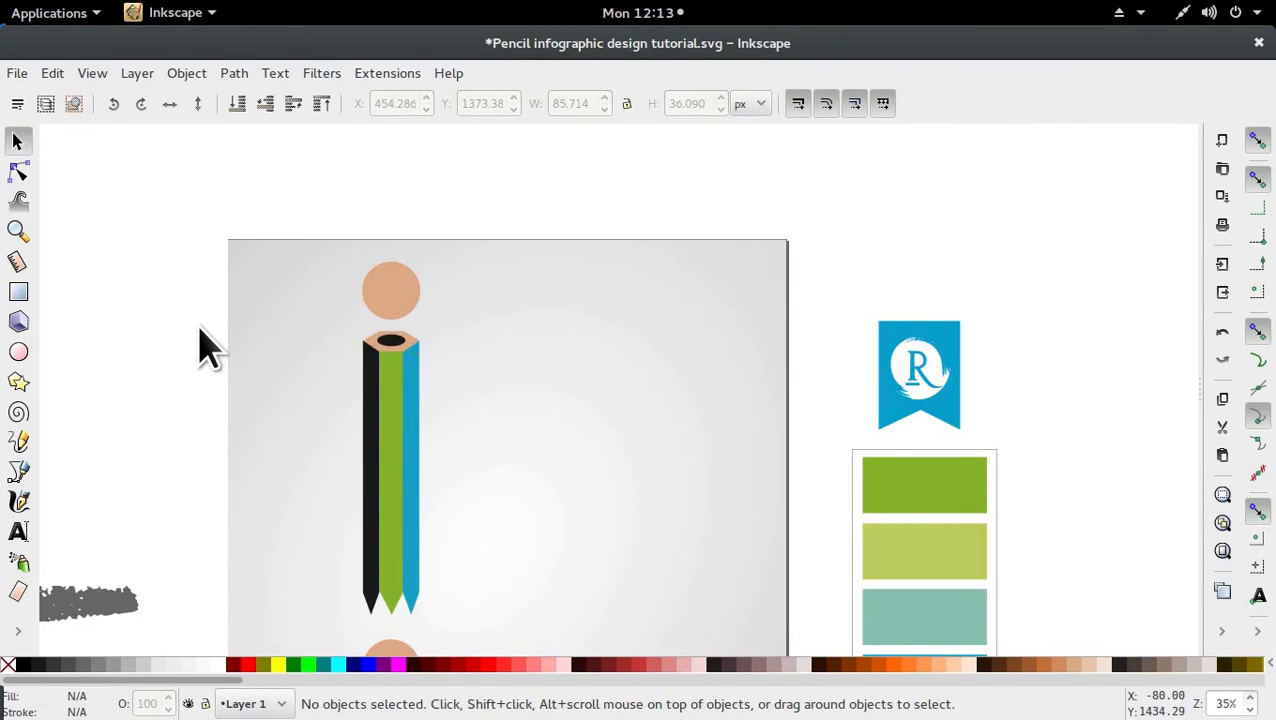
scroll(226, 302, "down", 2)
left_click(404, 267)
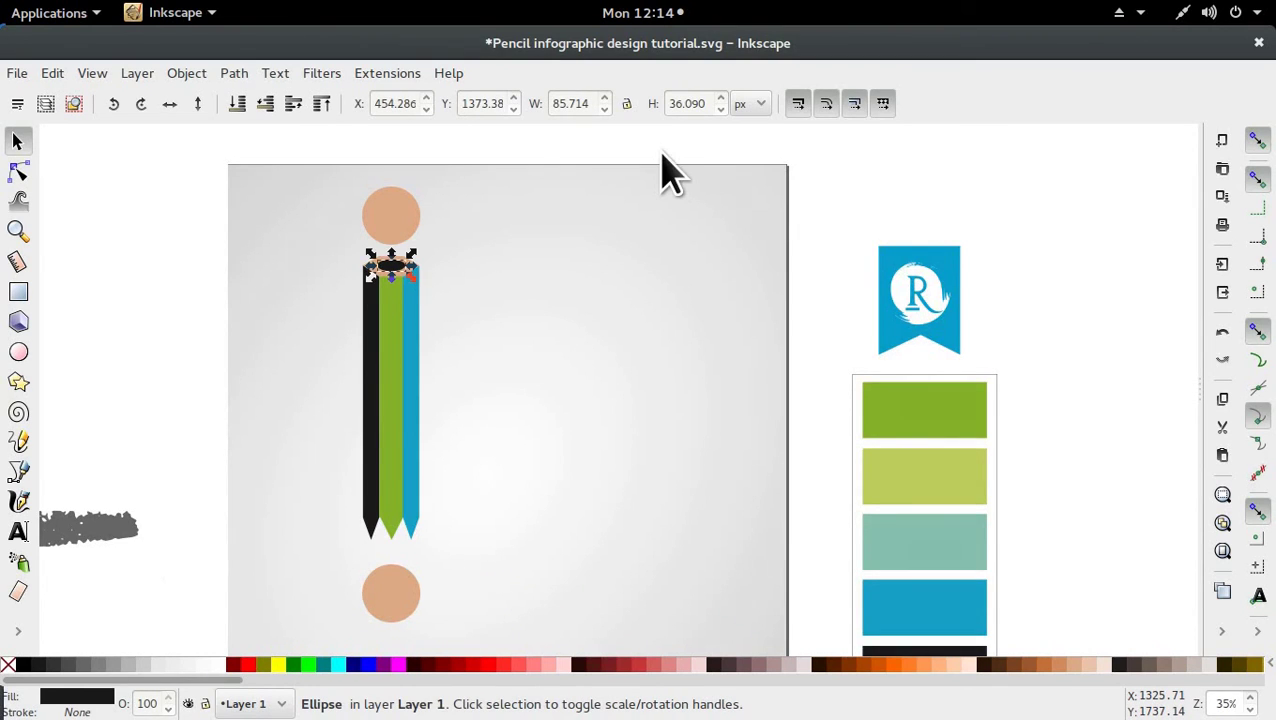
key("alt+Down")
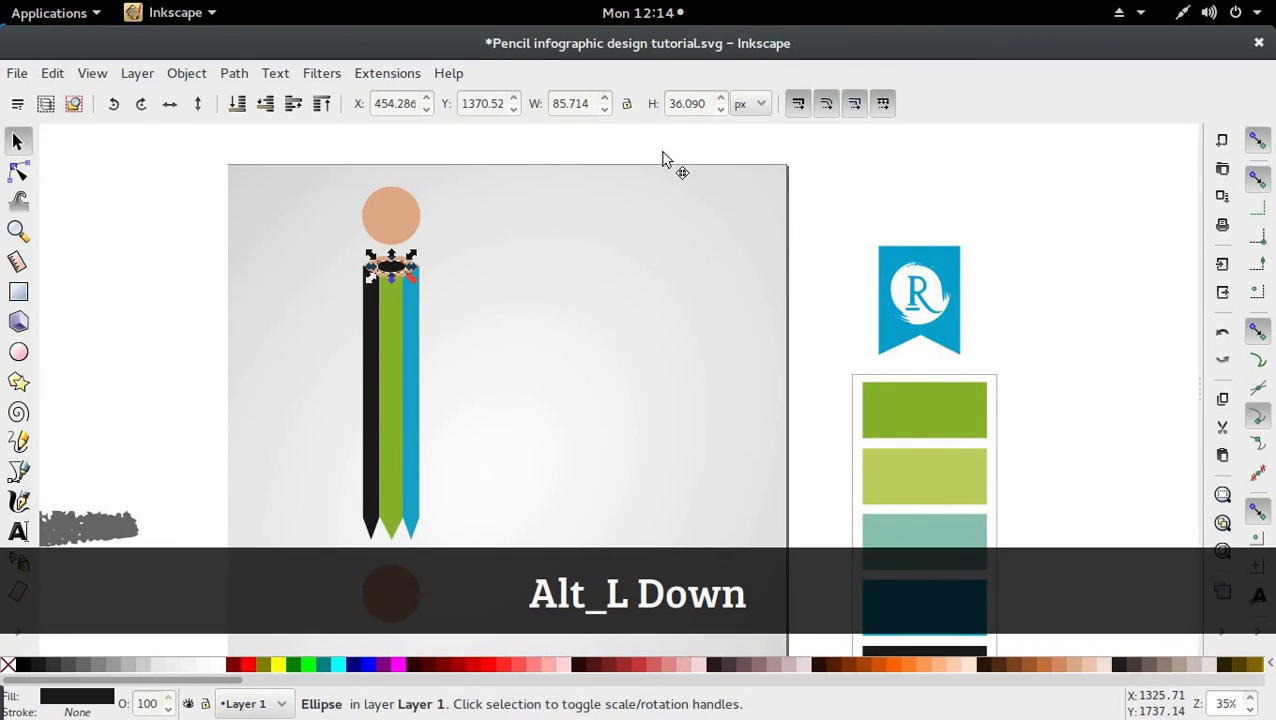
left_click(185, 325)
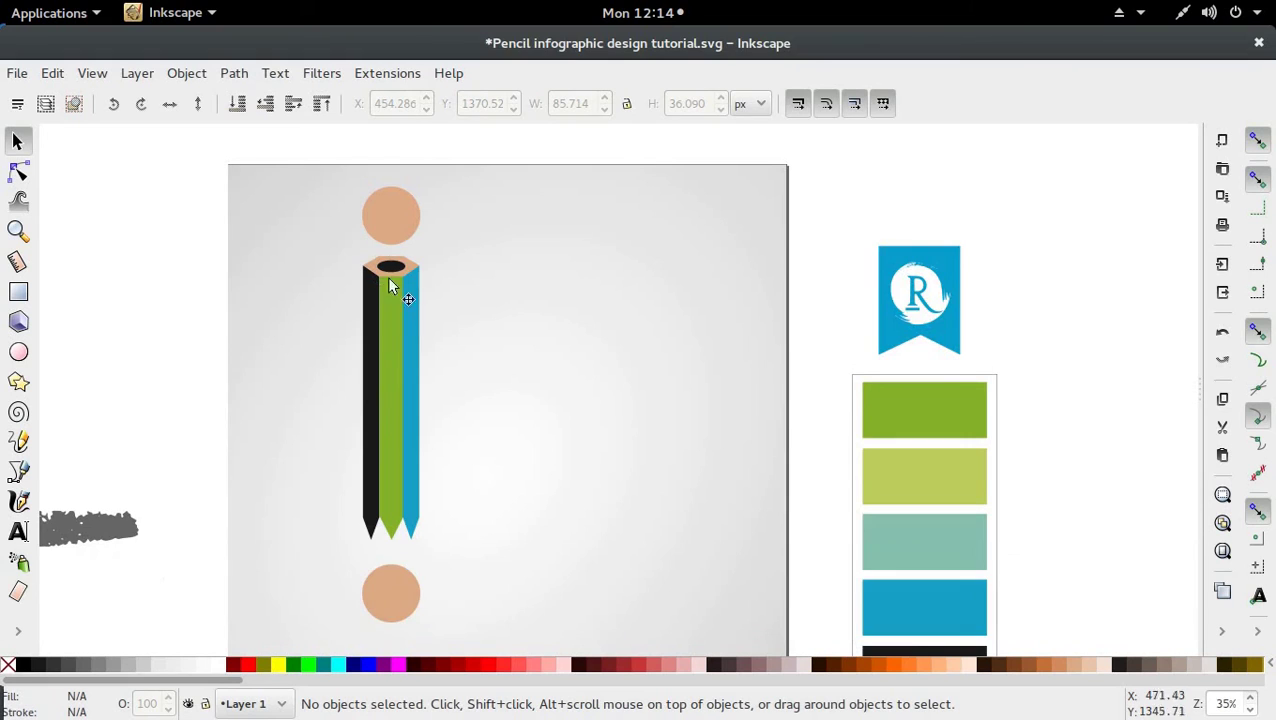
Save the document
scroll(380, 334, "down", 2)
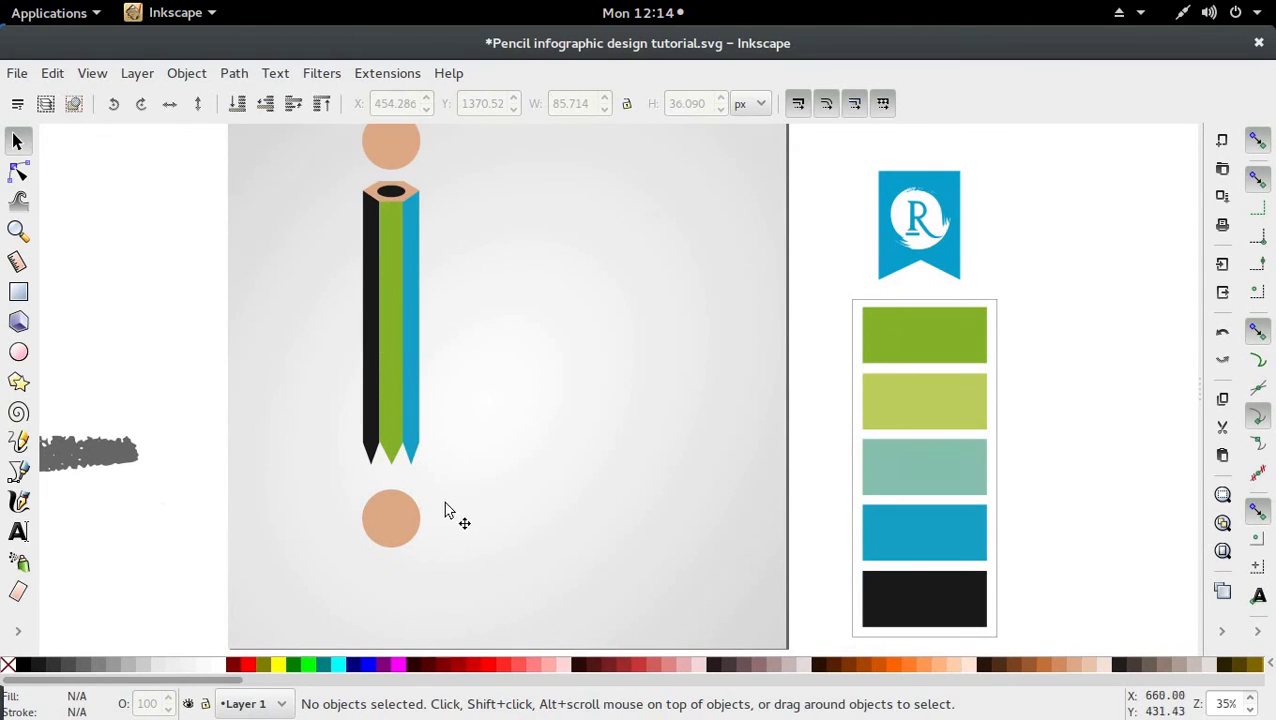
scroll(430, 180, "up", 2)
key("ctrl+s")
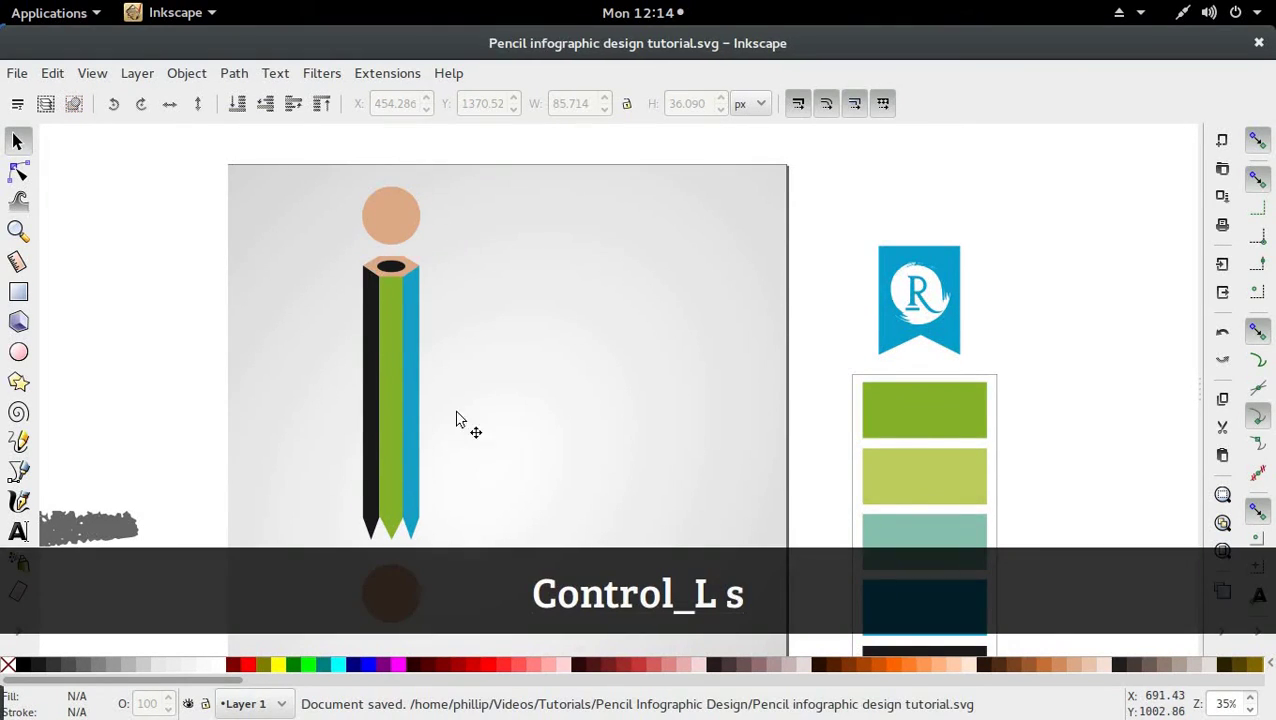
Draw a closed tapered tip with the Bezier tool from the strips' lower outer corners down to the lower circle, about 171 by 154 px
scroll(476, 374, "down", 1, "ctrl")
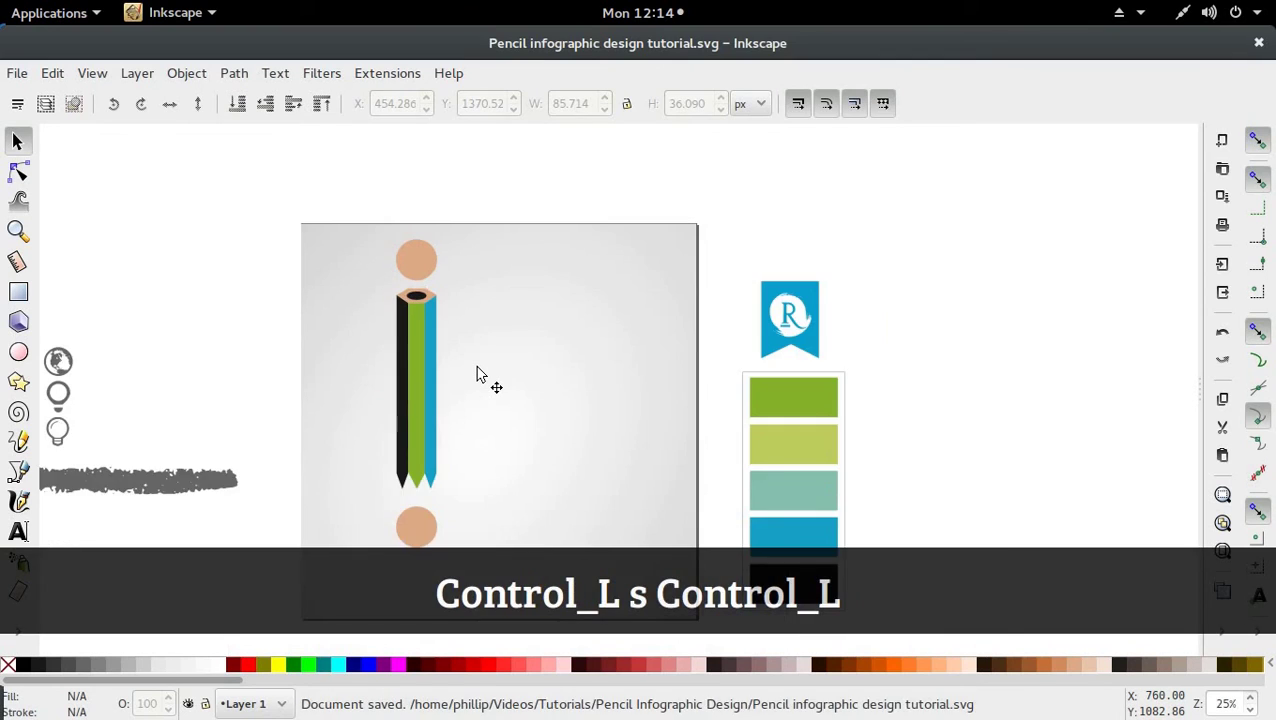
scroll(472, 374, "down", 8)
scroll(476, 374, "up", 7)
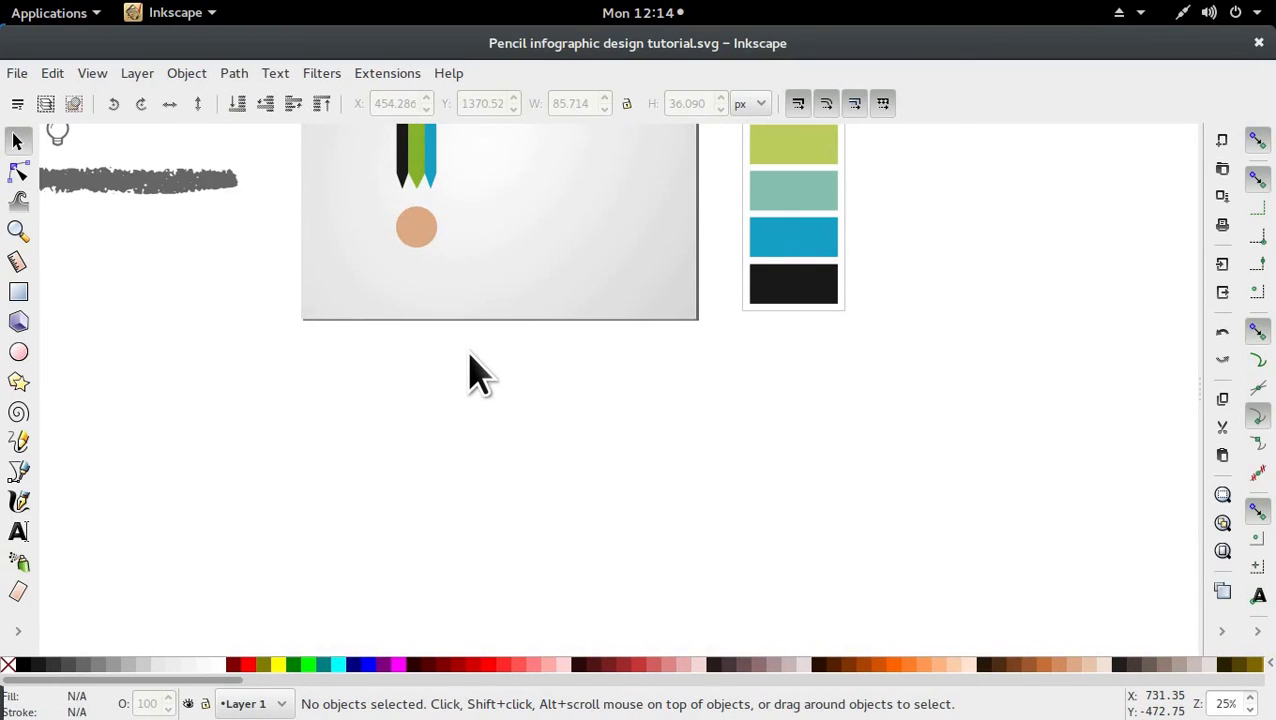
scroll(476, 374, "up", 1)
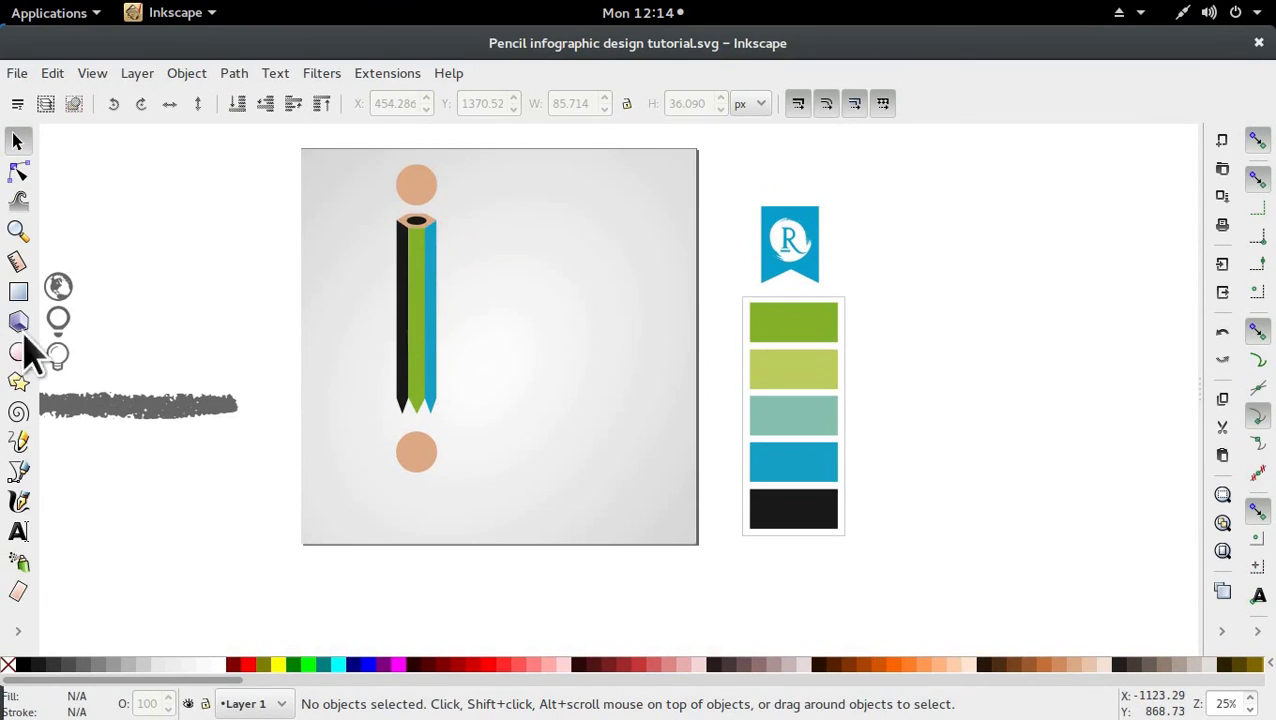
left_click(18, 470)
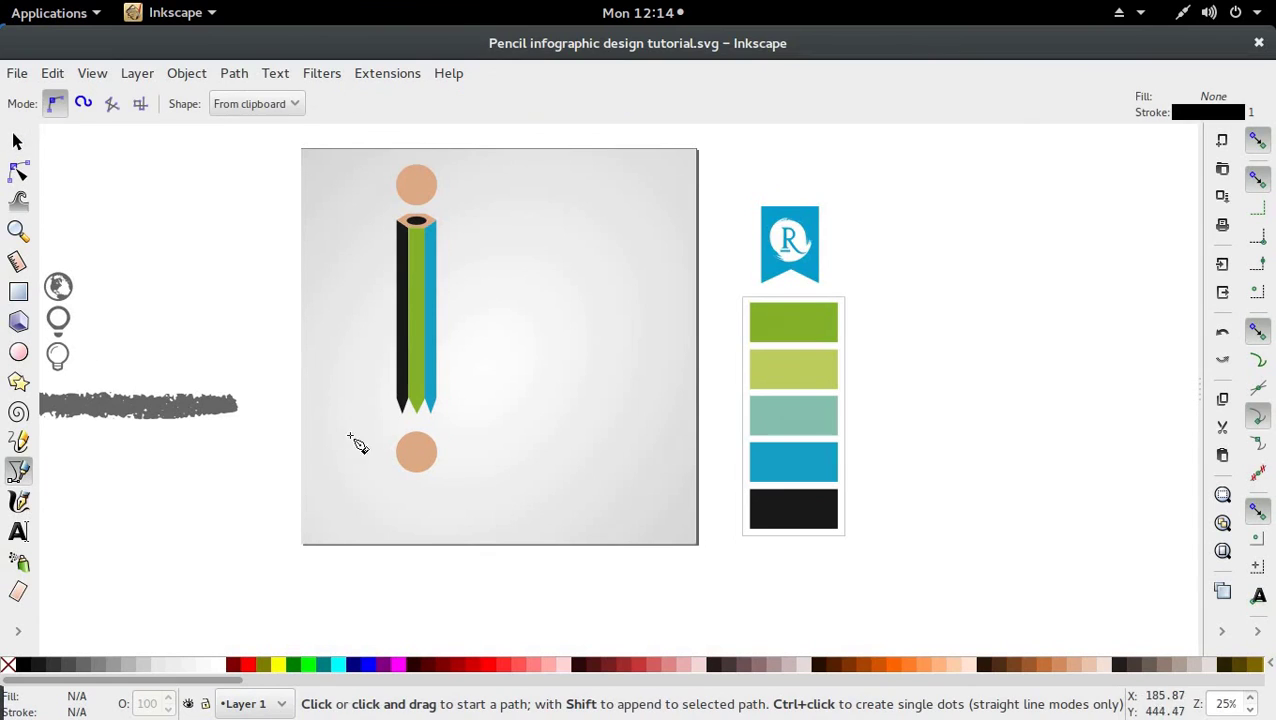
left_click(397, 400)
key("ctrl")
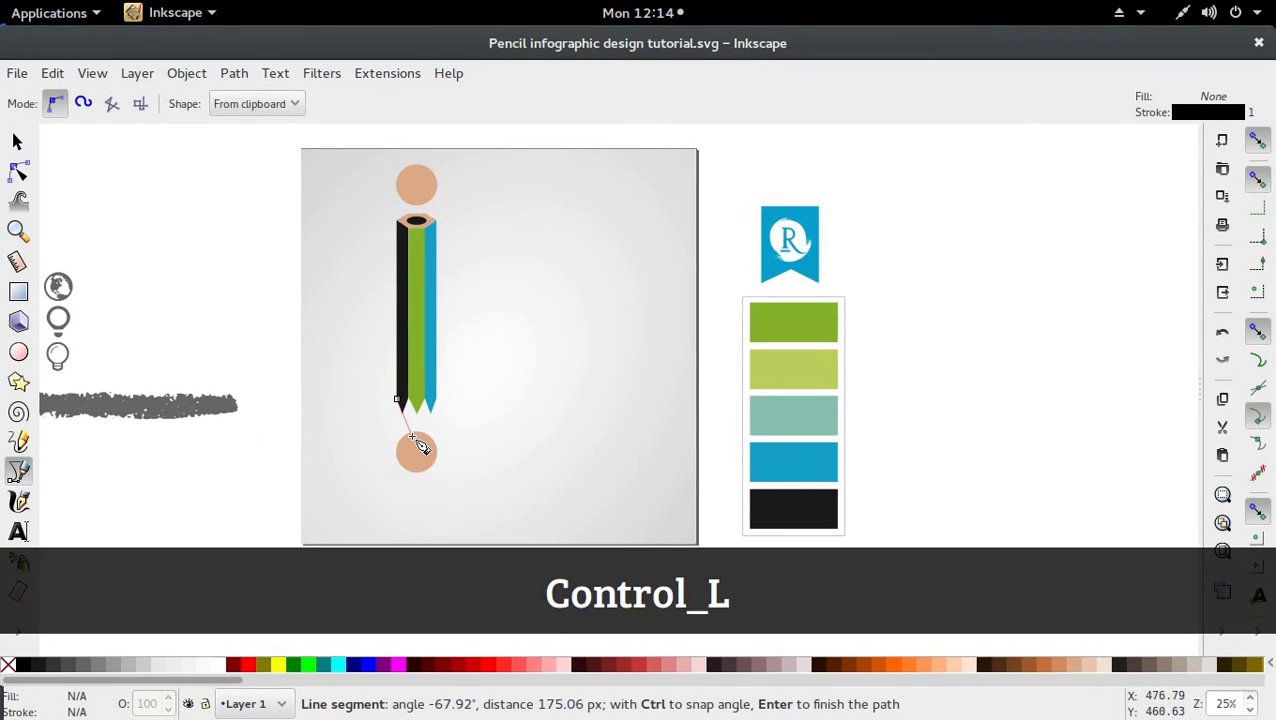
left_click(410, 434)
key("ctrl")
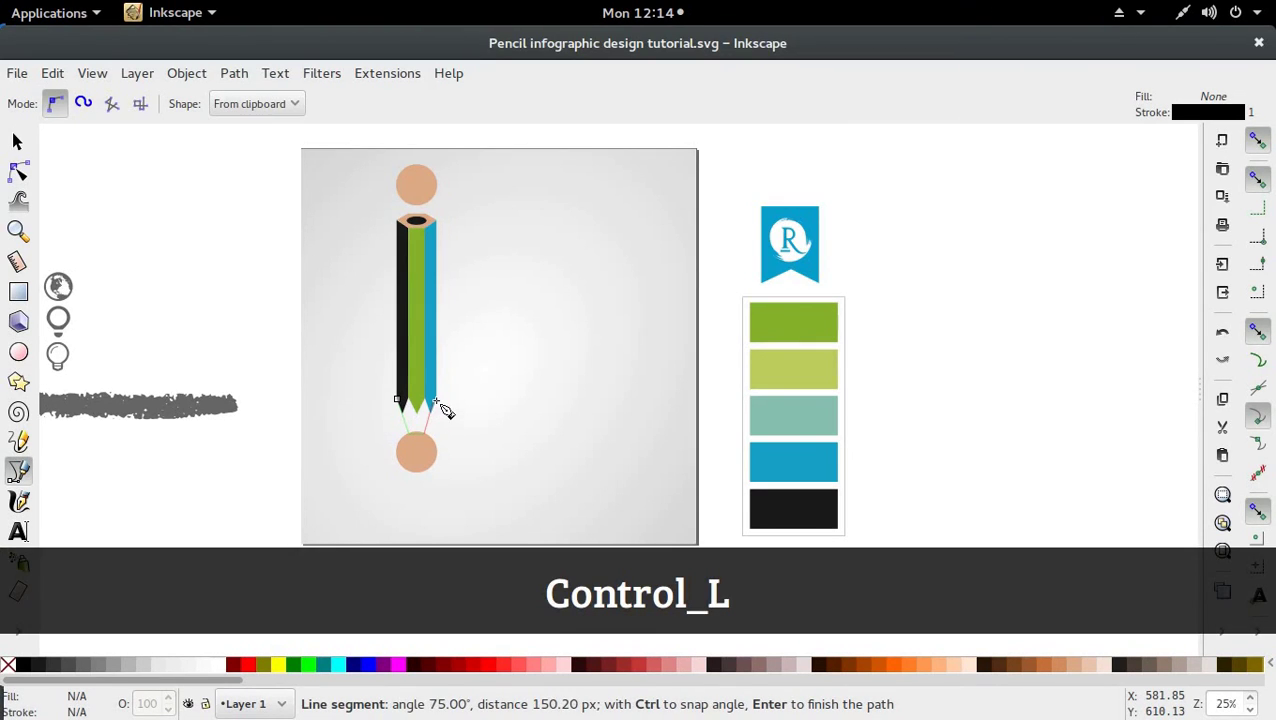
double_click(438, 400)
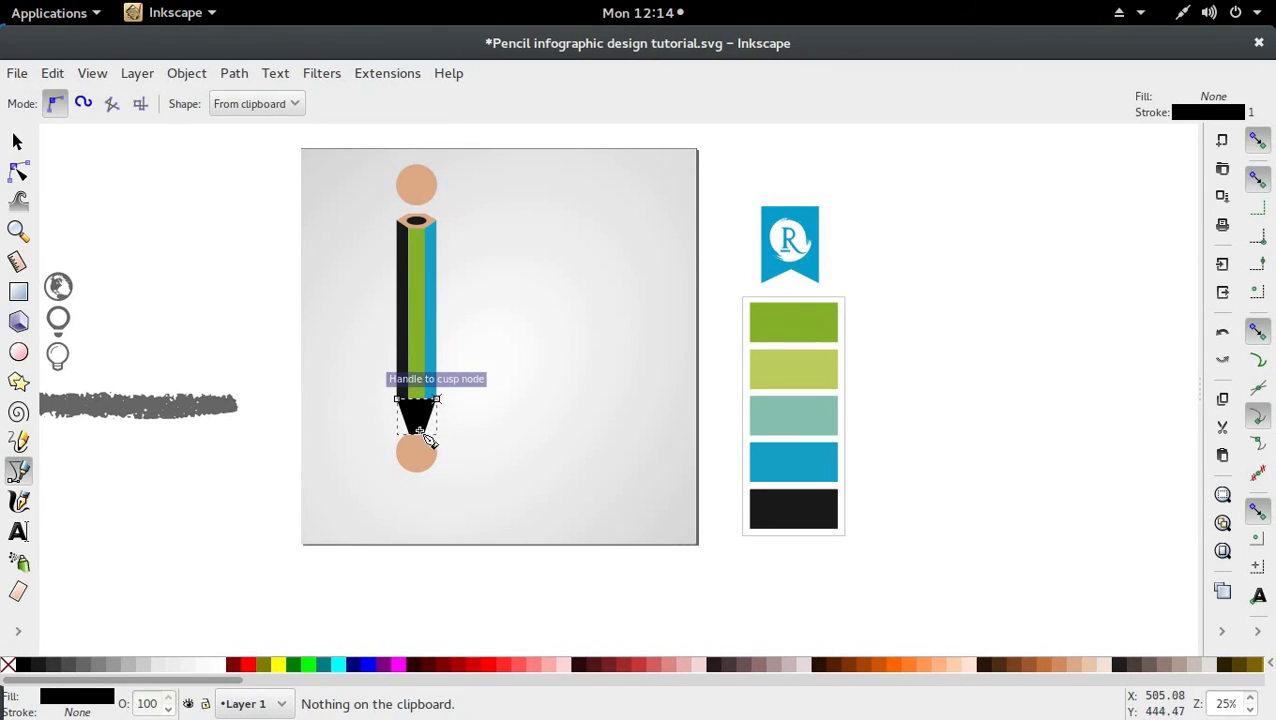
left_click(439, 402)
key("ctrl")
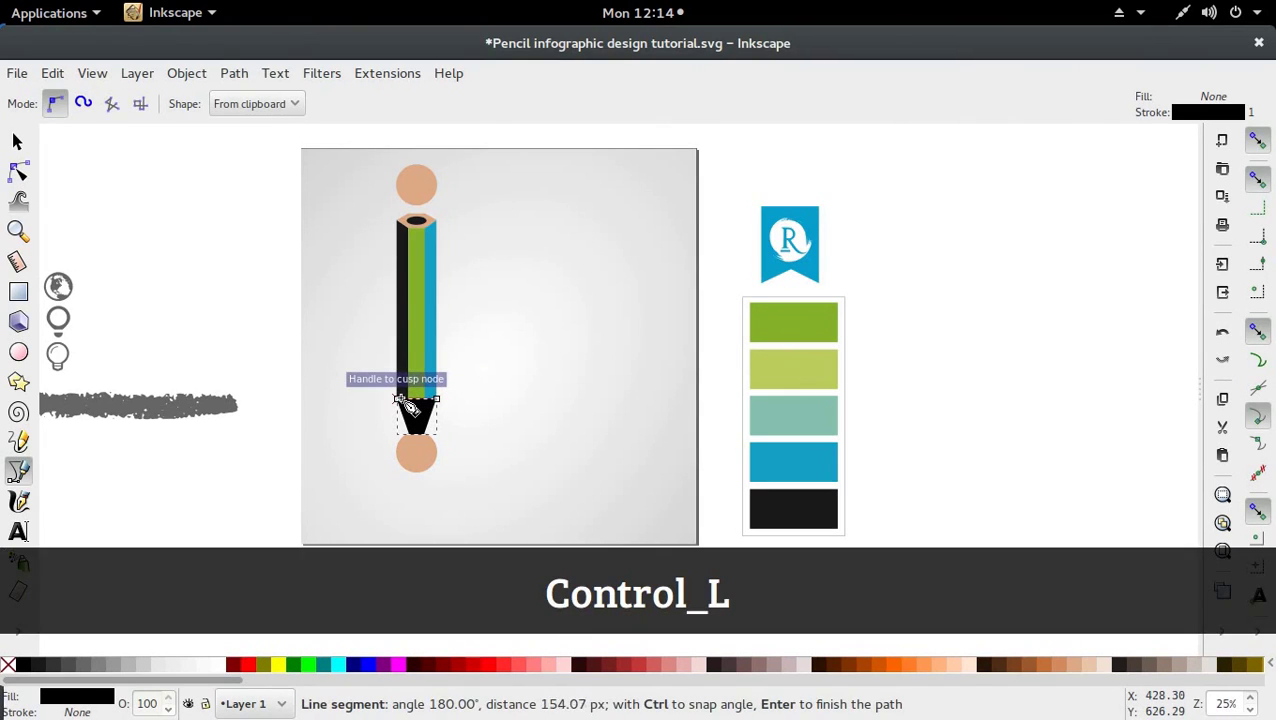
left_click(411, 401)
Fill the tapered tip with the tan sampled from the upper circle, lower it behind the three strips and deselect it
key("s")
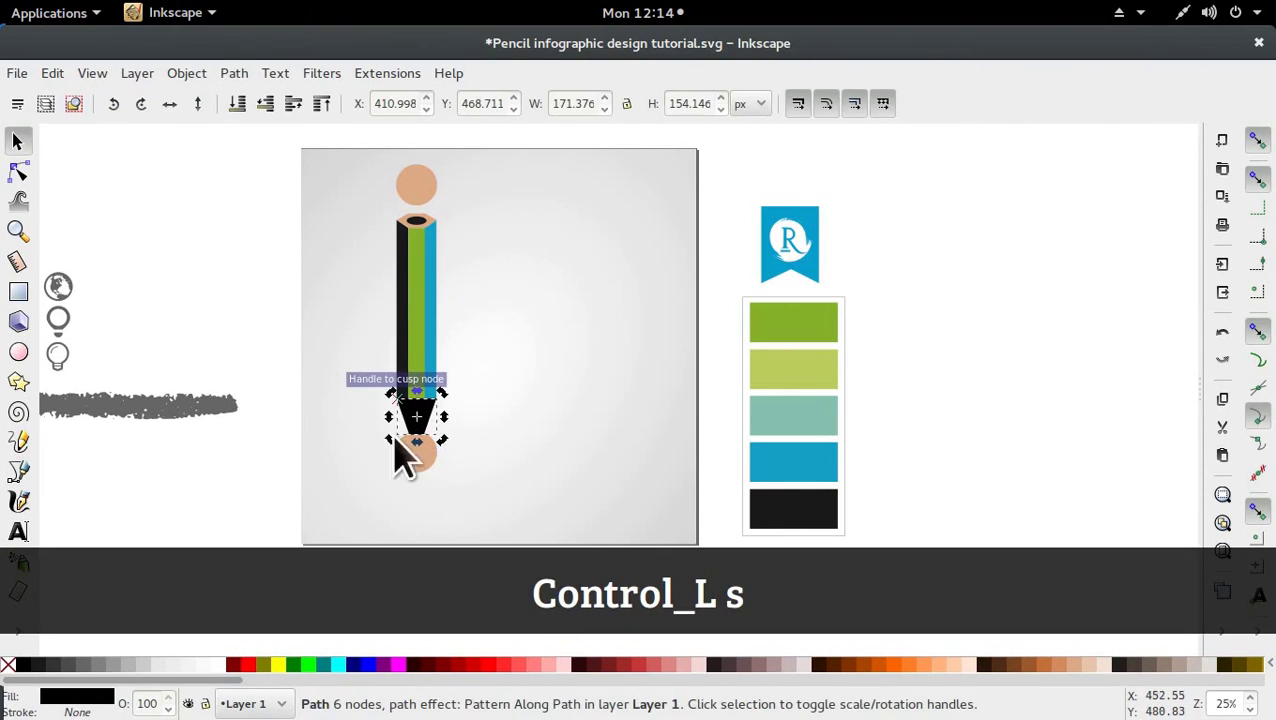
key("d")
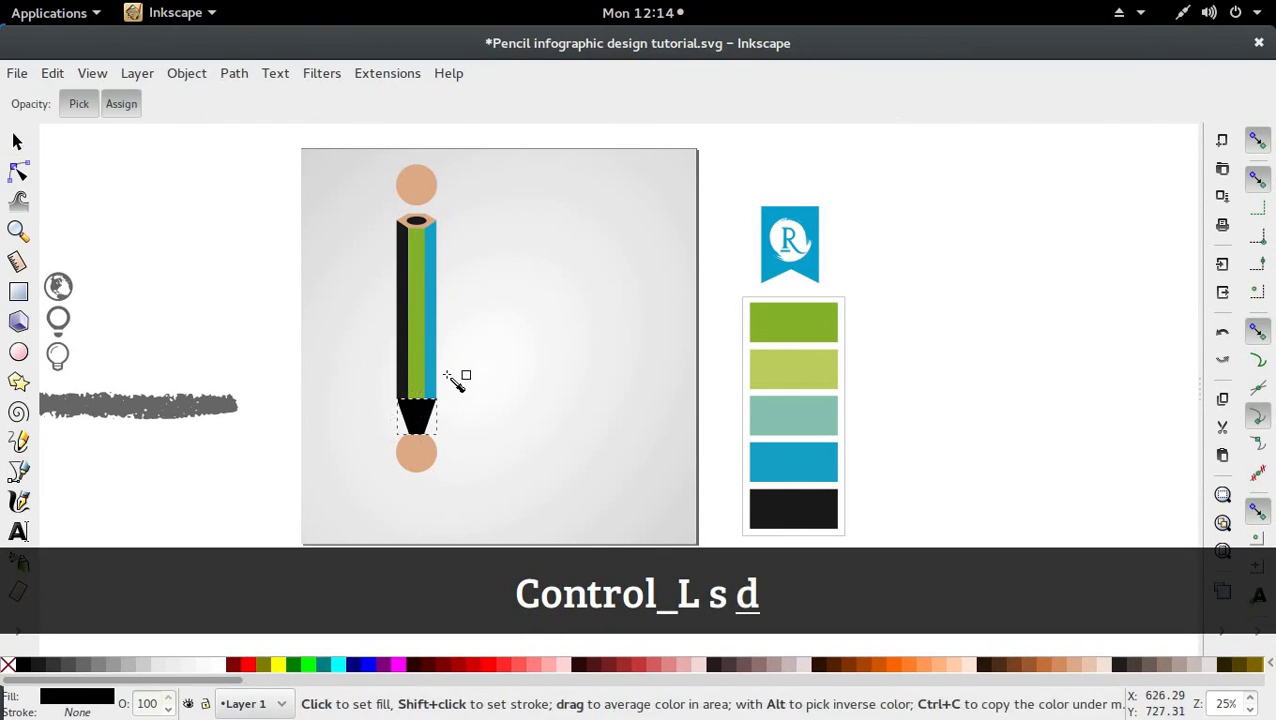
left_click(419, 190)
key("s")
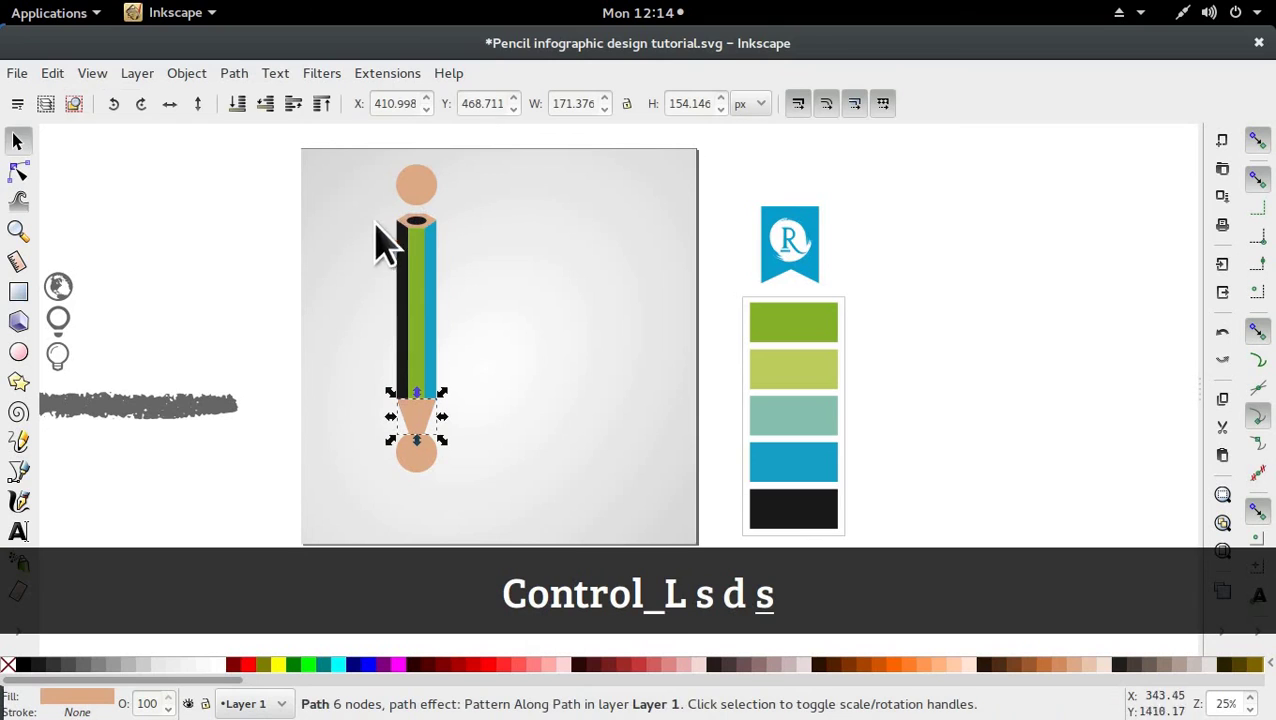
left_click(265, 103)
key("Escape")
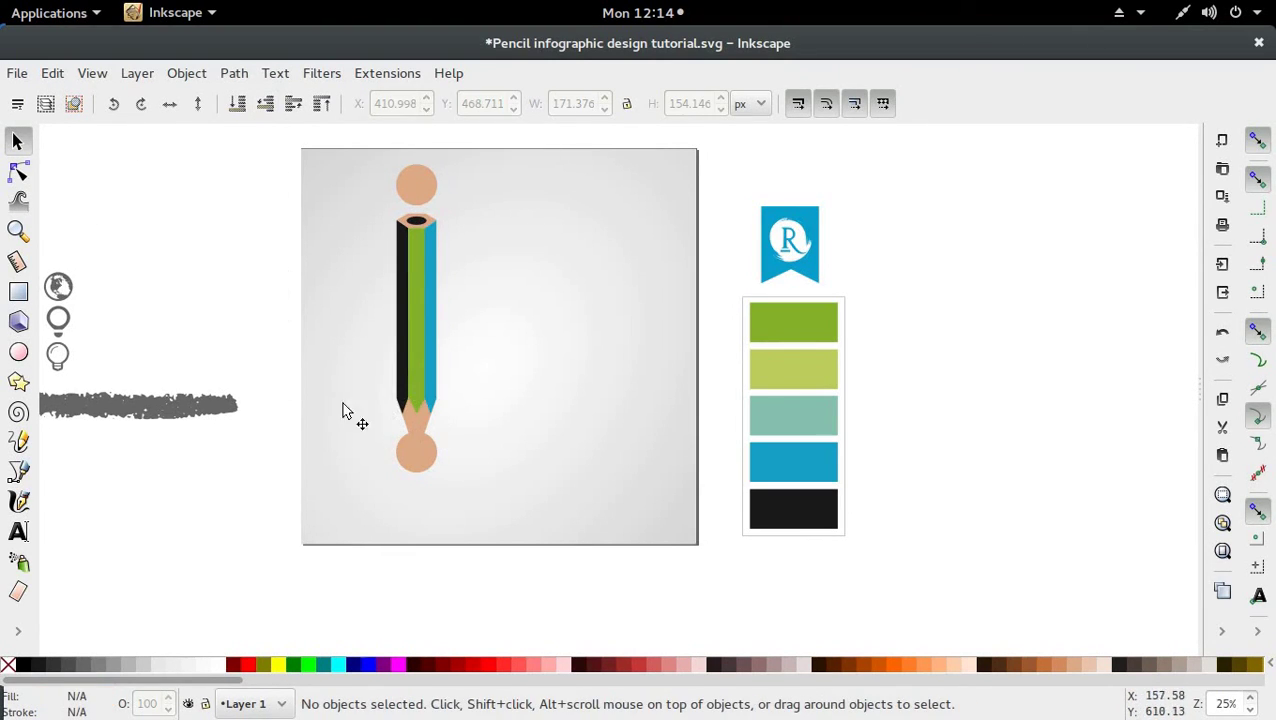
Shrink the lower tan circle about its centre to about 72 px in diameter and deselect it
left_click(407, 438)
left_click_drag(452, 505, 441, 507)
double_click(484, 365, "shift")
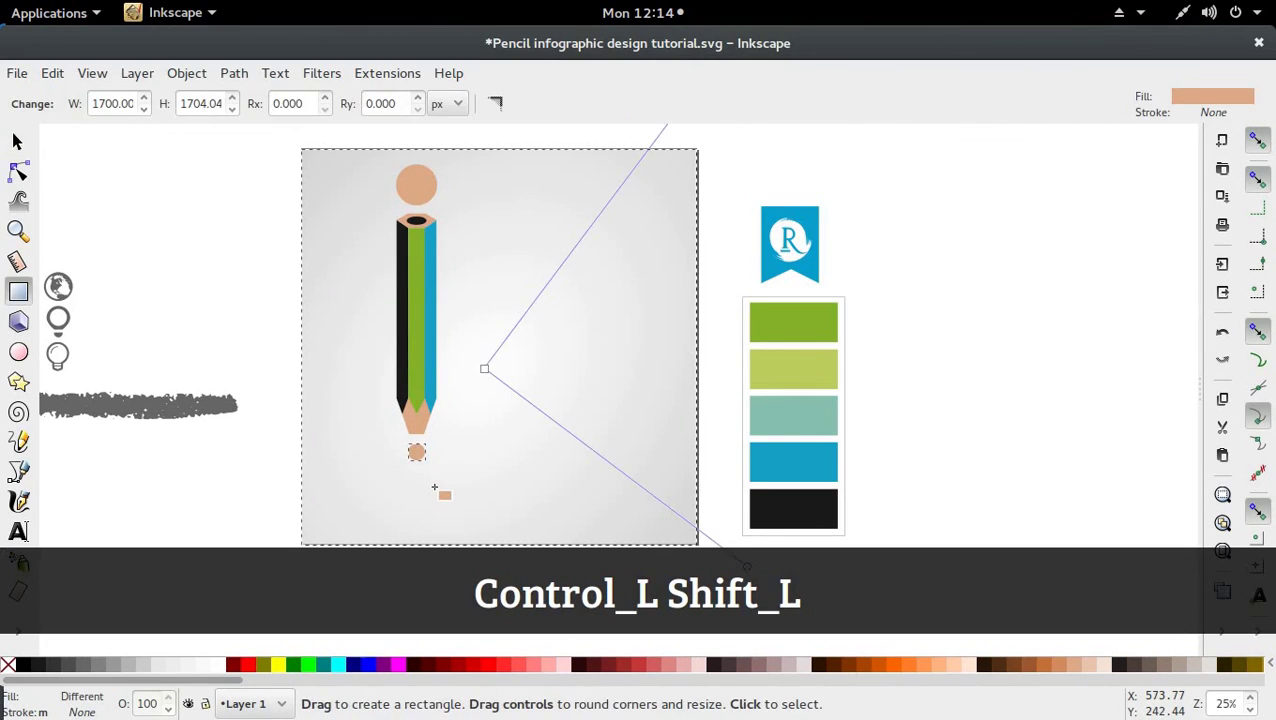
key("s")
left_click(273, 456)
key("ctrl")
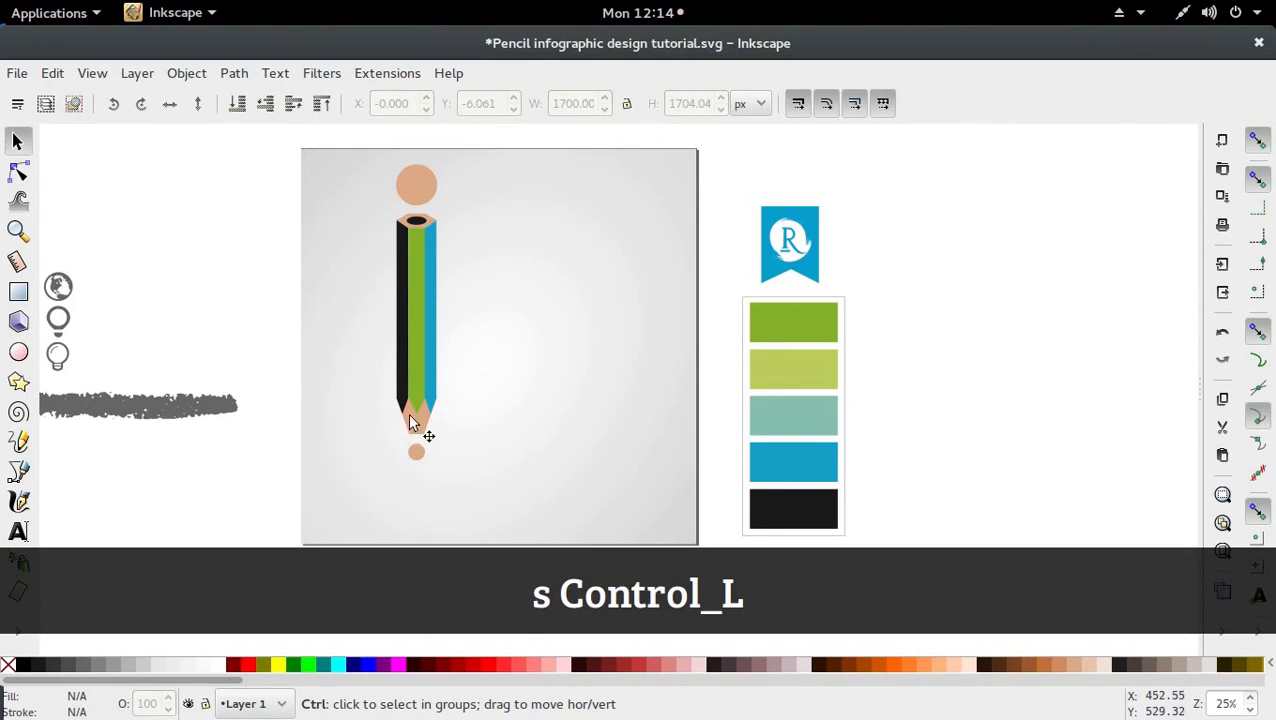
left_click(418, 457, "ctrl")
key("ctrl+z")
key("ctrl+z")
key("ctrl+z")
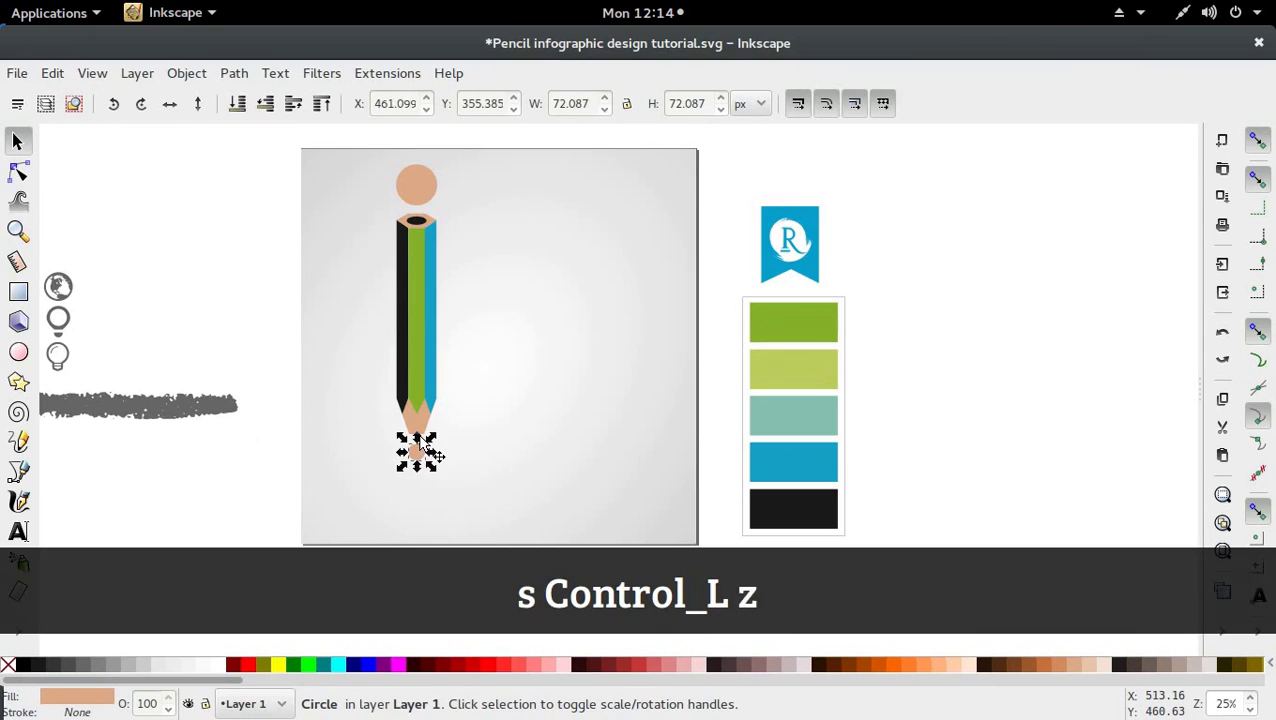
key("ctrl+y")
key("ctrl+y")
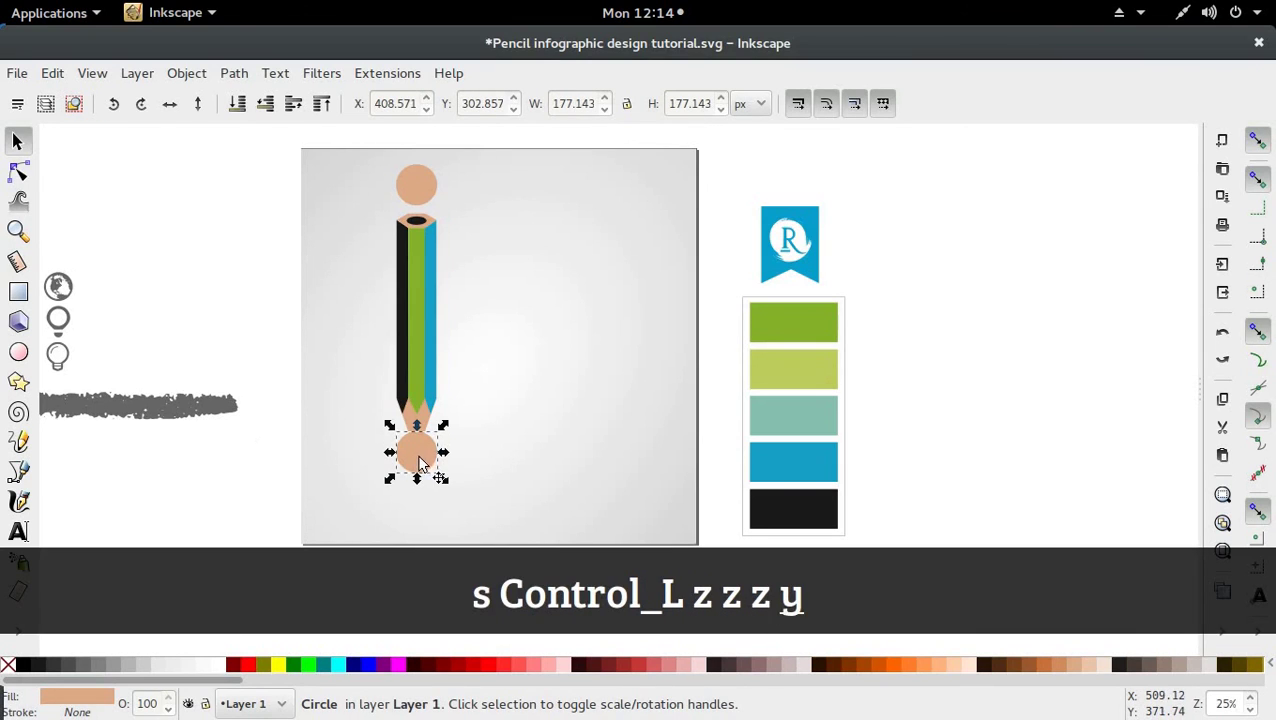
Move the small tan circle straight up onto the tip's lower end, at Y of about 416 px, and deselect it
key("ctrl")
left_click_drag(417, 453, 417, 438)
left_click(360, 472)
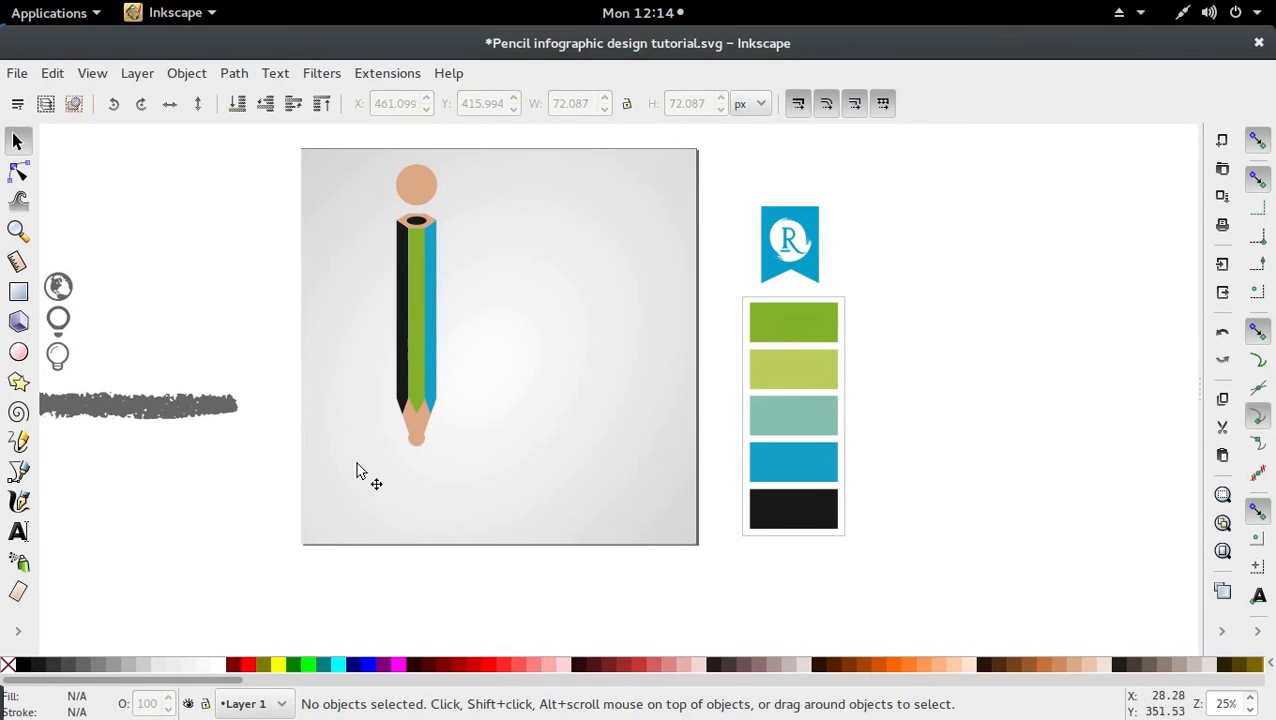
Fill the small circle with the dark colour sampled from the black strip and move it up to Y of about 428 px
left_click(417, 447)
key("d")
left_click(406, 376)
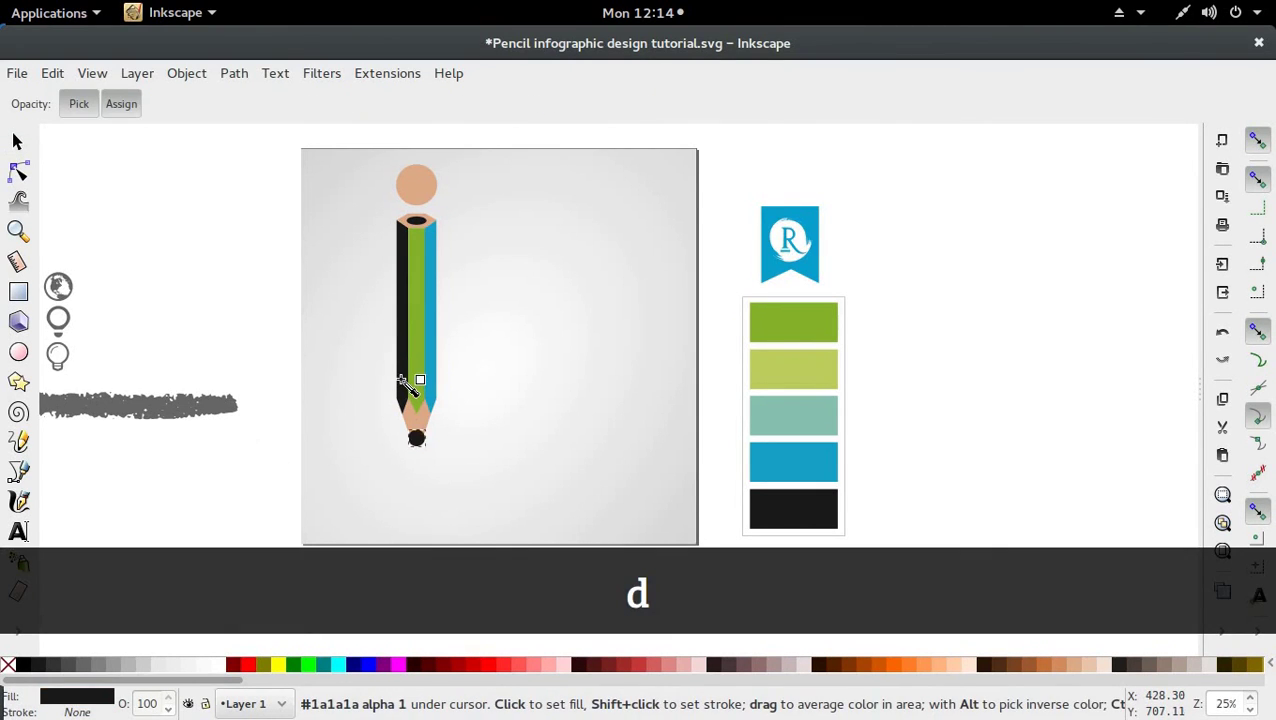
key("s")
left_click(419, 462)
left_click_drag(422, 434, 422, 432)
Shrink the dark circle about its centre to about 64 px and lower it behind the tan tip
scroll(422, 466, "up", 4)
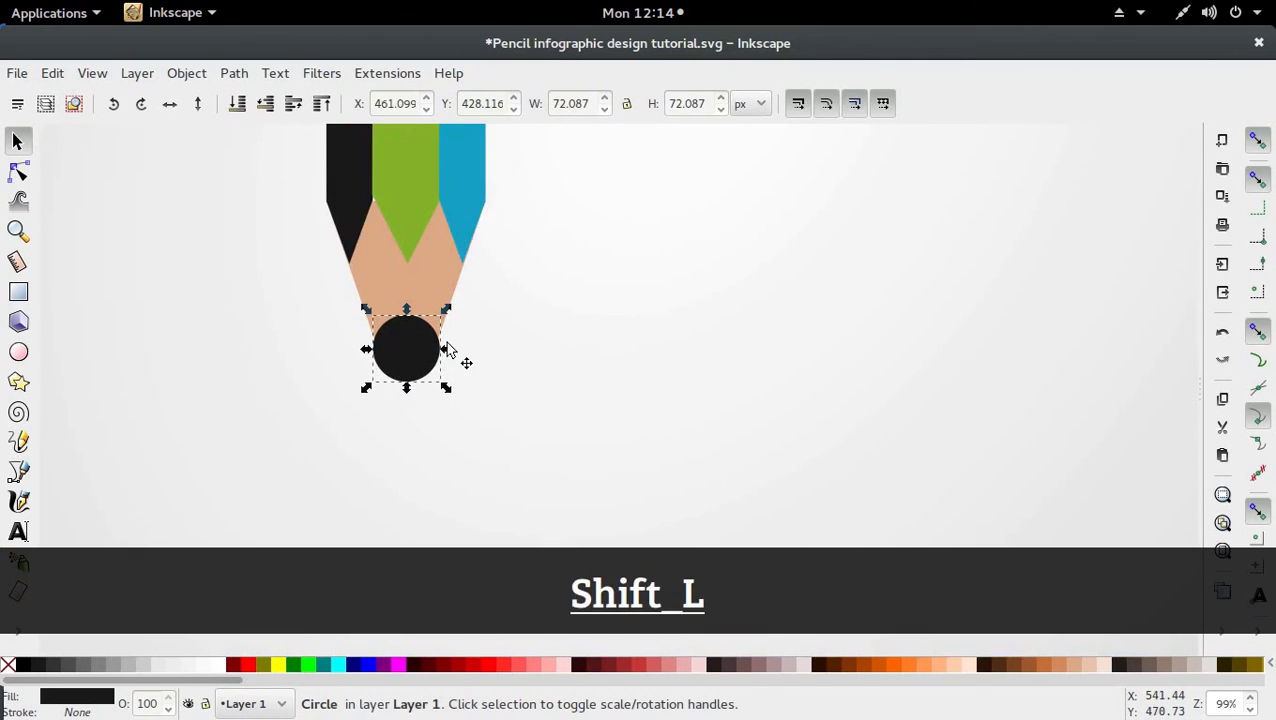
left_click_drag(445, 388, 441, 413)
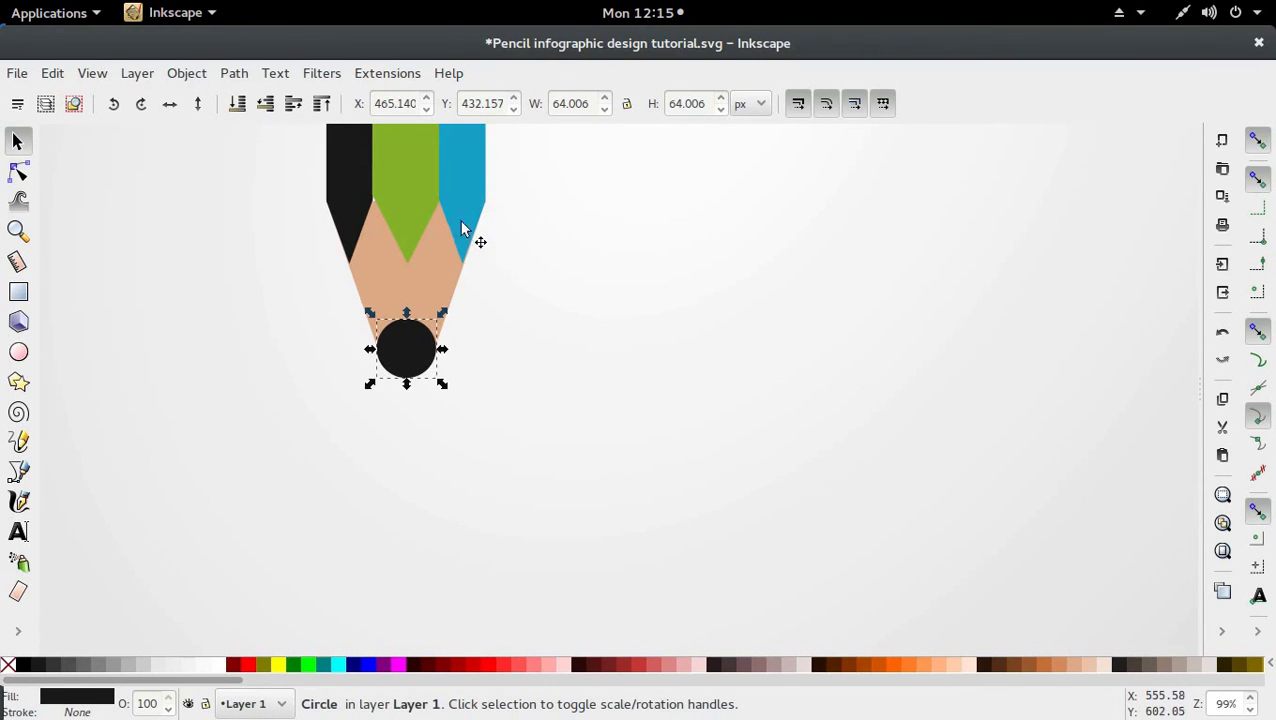
left_click(402, 366)
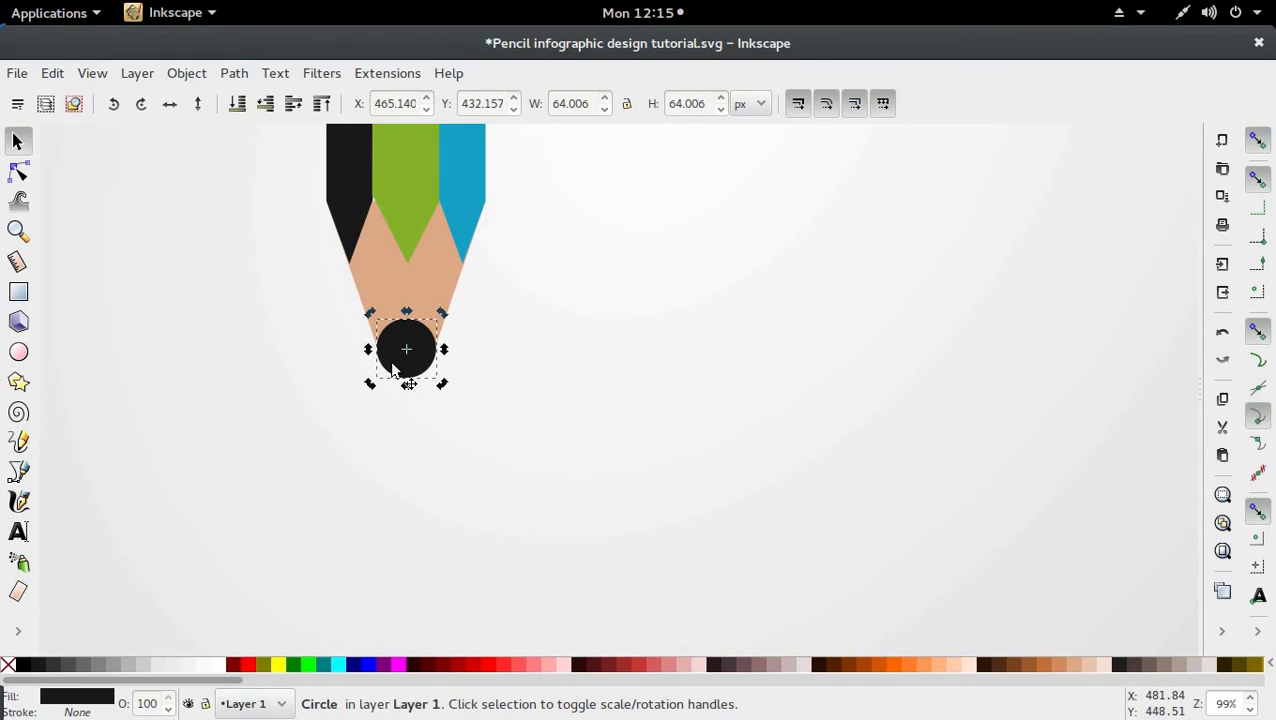
left_click(265, 103)
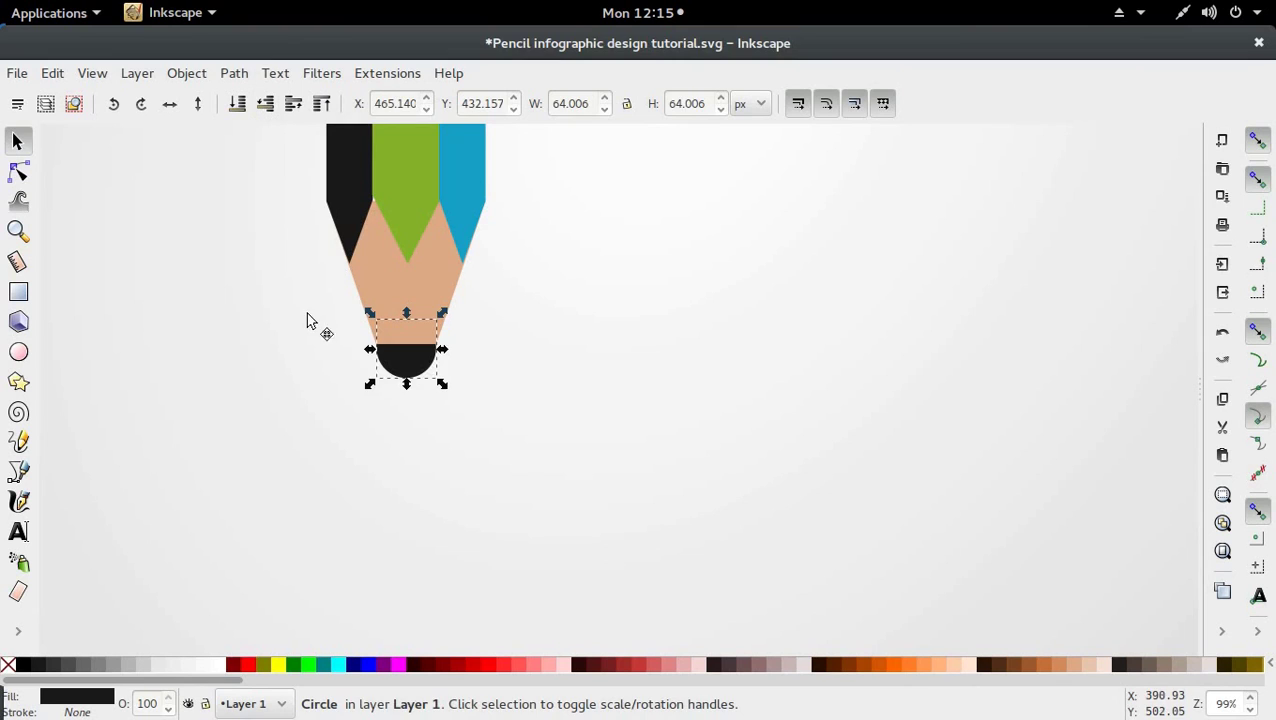
left_click(363, 359)
Inspect the nodes of the wooden tip and the green strip around their adjoining corners, then review the whole pencil
left_click(418, 364)
left_click(377, 235)
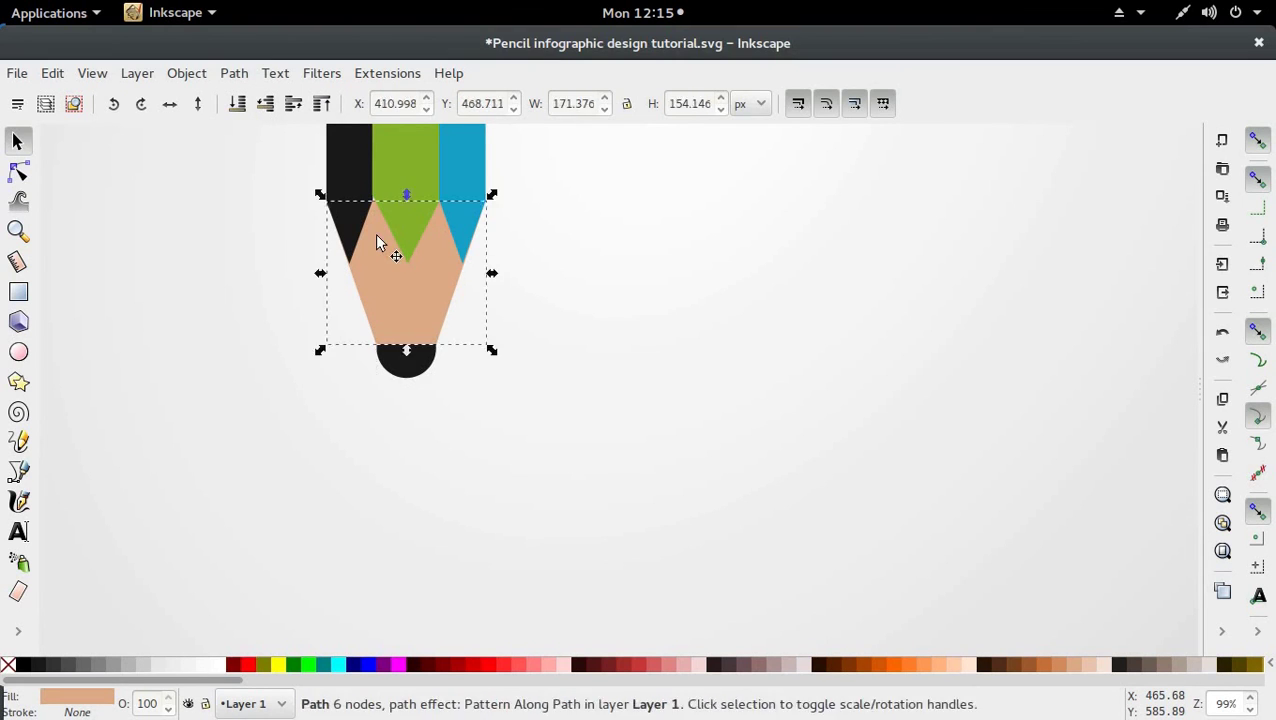
key("n")
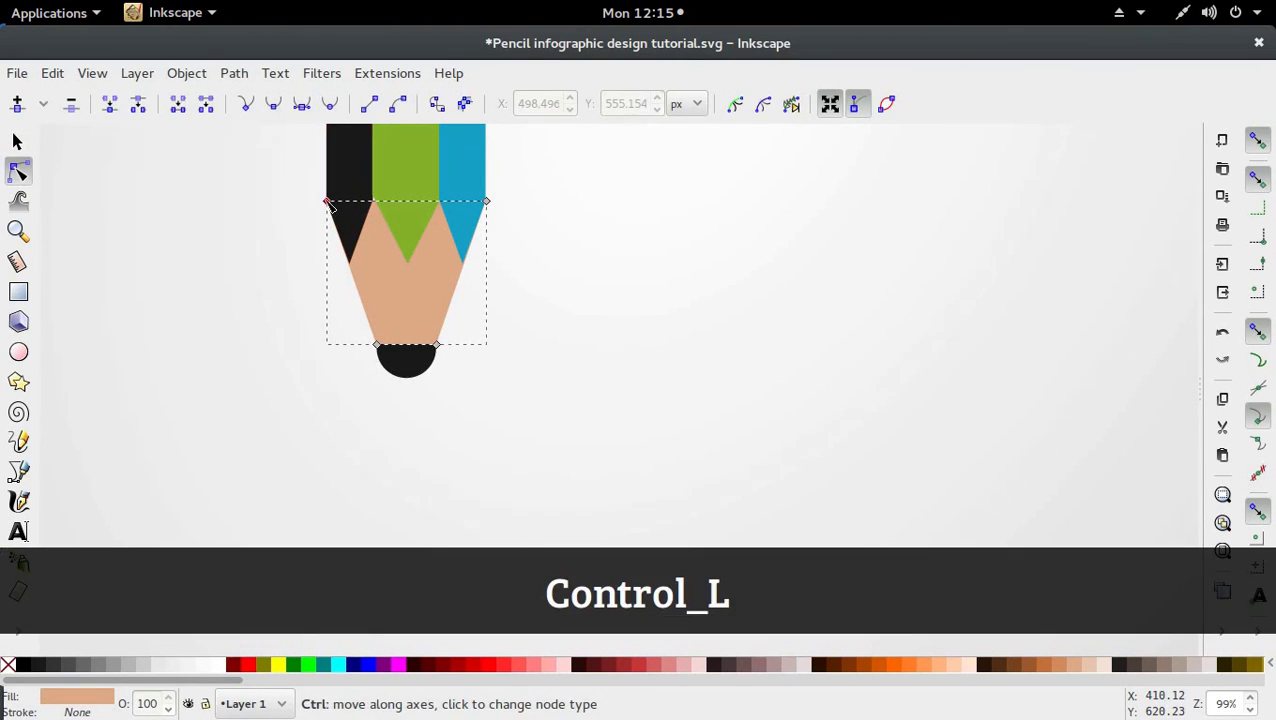
left_click(328, 204, "ctrl")
left_click(372, 199, "ctrl")
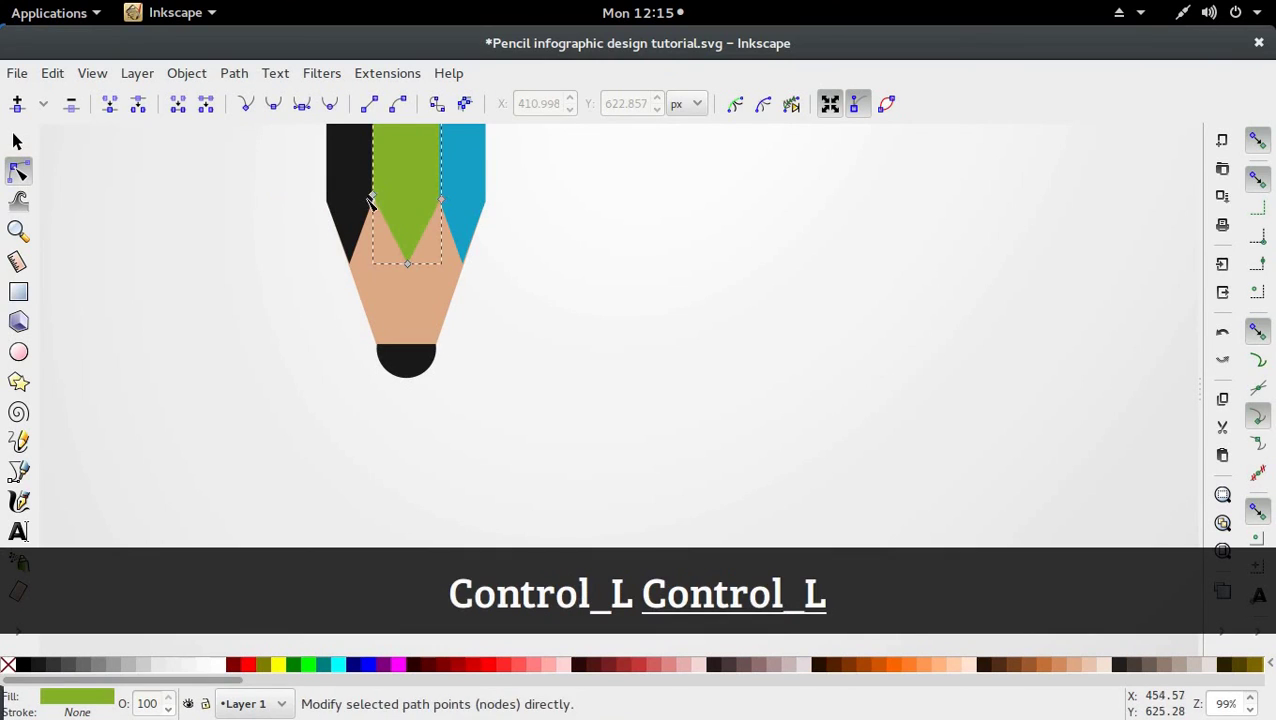
left_click(371, 199, "ctrl")
key("s")
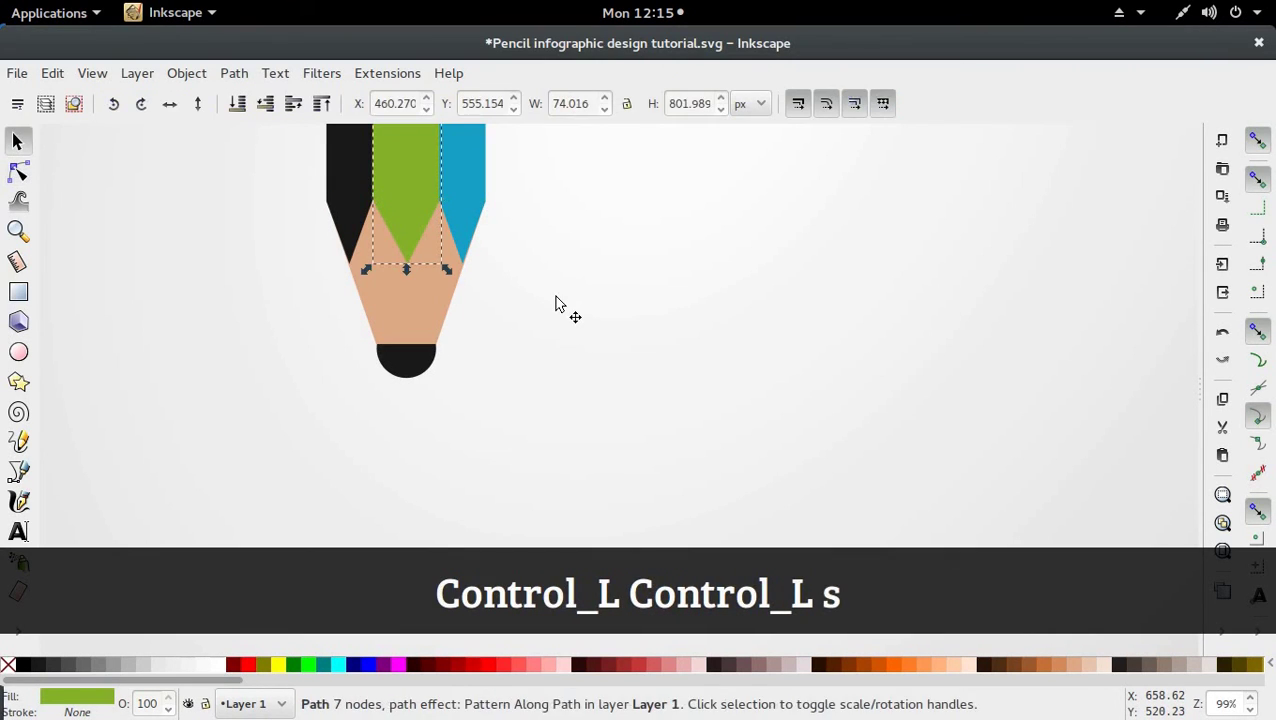
left_click(557, 298)
scroll(557, 298, "down", 4, "ctrl")
scroll(557, 318, "up", 4)
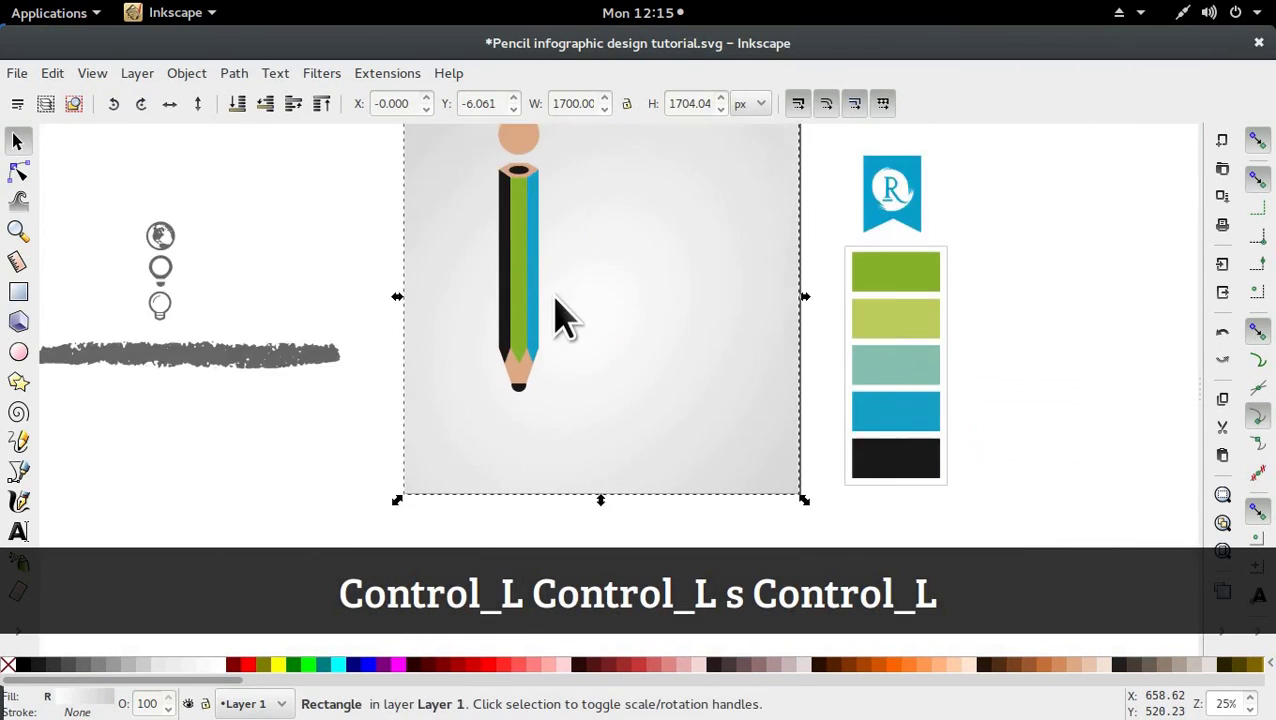
left_click(360, 265)
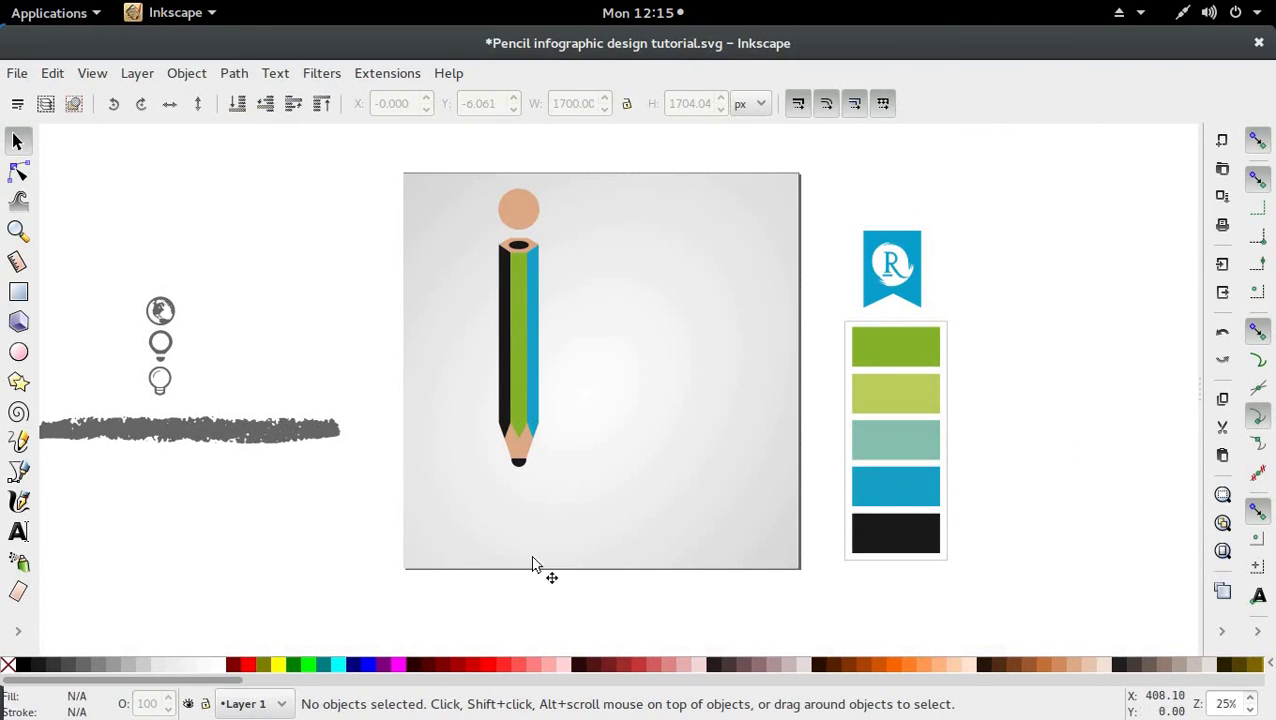
Fill the circle above the pencil with the blue sampled from the blue strip and deselect it
left_click(530, 222)
key("d")
left_click(534, 348)
key("s")
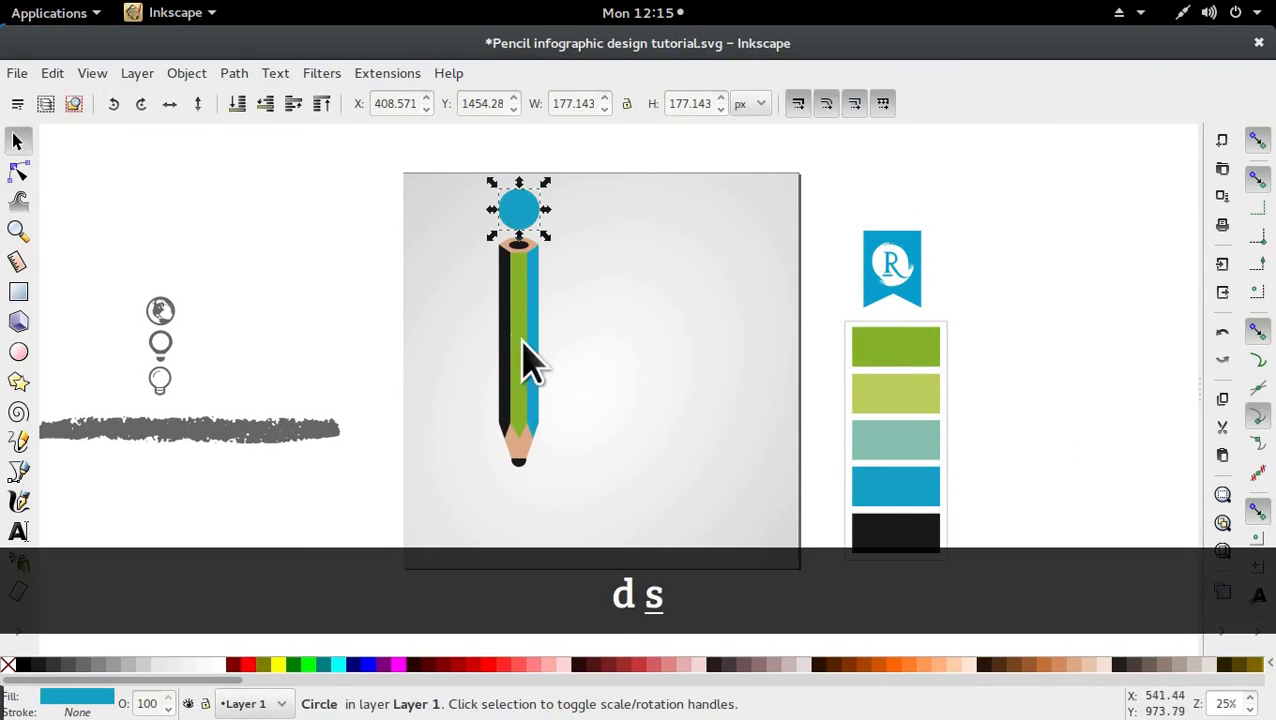
left_click(340, 265)
Duplicate the blue circle and offset overlapping copies to its upper left and lower right
left_click(518, 226)
key("ctrl+d")
left_click_drag(518, 226, 553, 236)
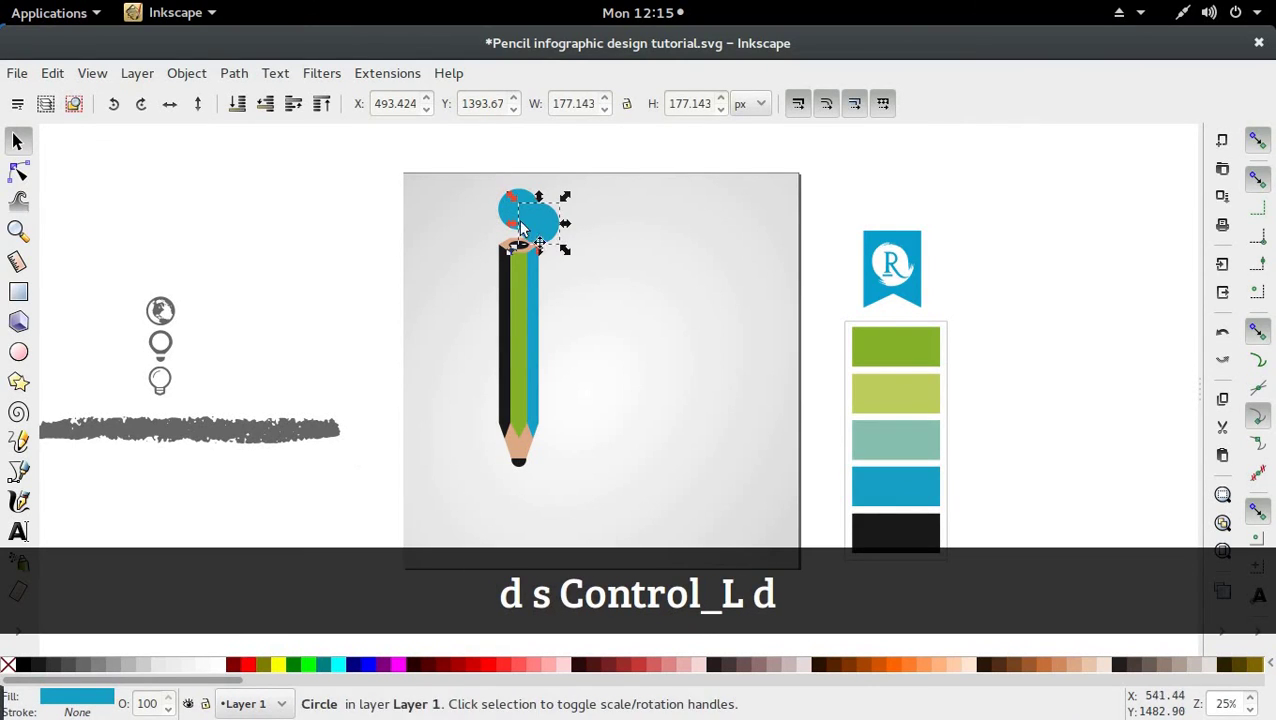
key("ctrl+d")
left_click_drag(507, 213, 558, 244)
key("ctrl+d")
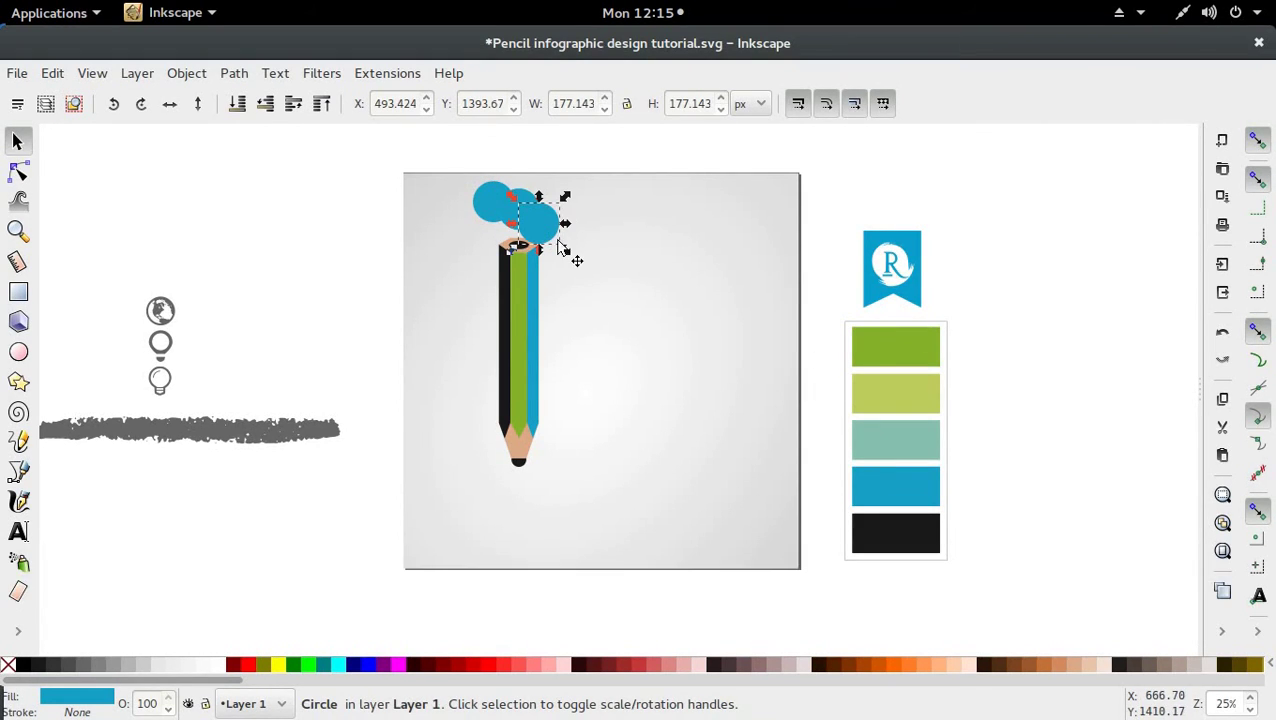
Fill the lower-right circle copy with the dark green sampled from the palette's first swatch
key("d")
left_click(911, 347)
key("s")
key("d")
left_click(895, 352)
key("s")
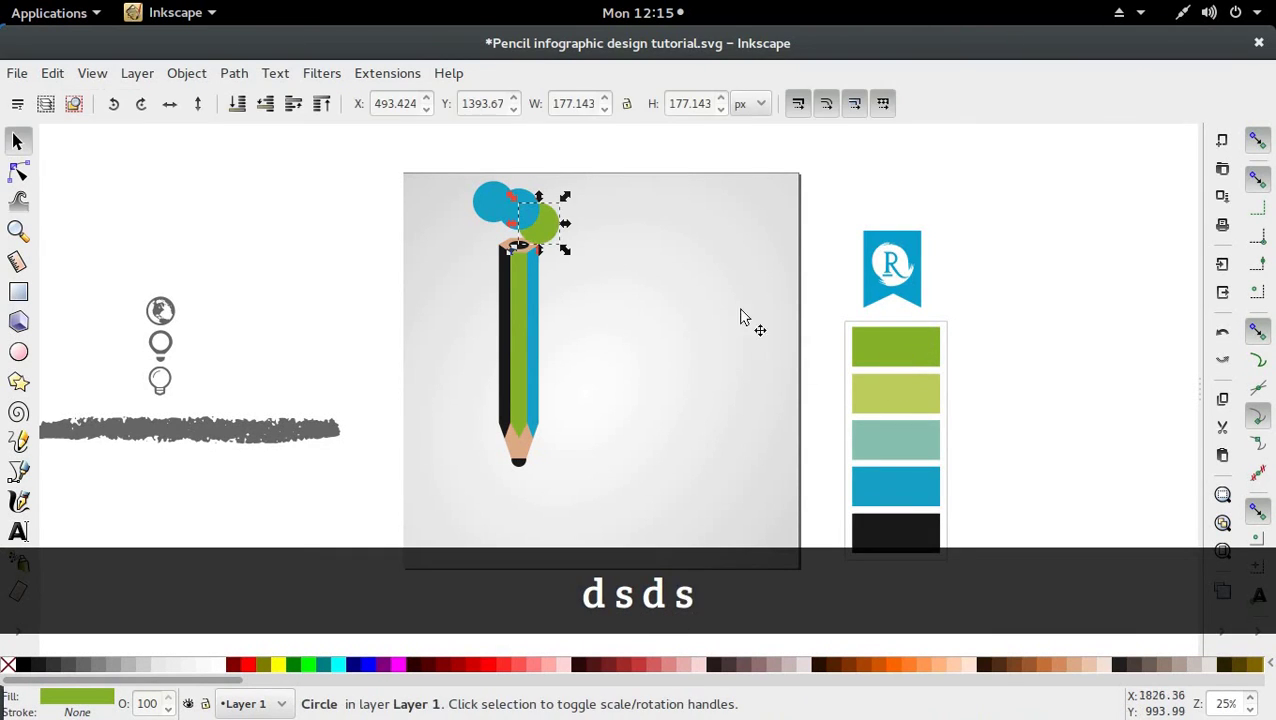
Fill the upper-left circle copy with the black sampled from the palette swatch and deselect it
left_click(480, 208)
key("d")
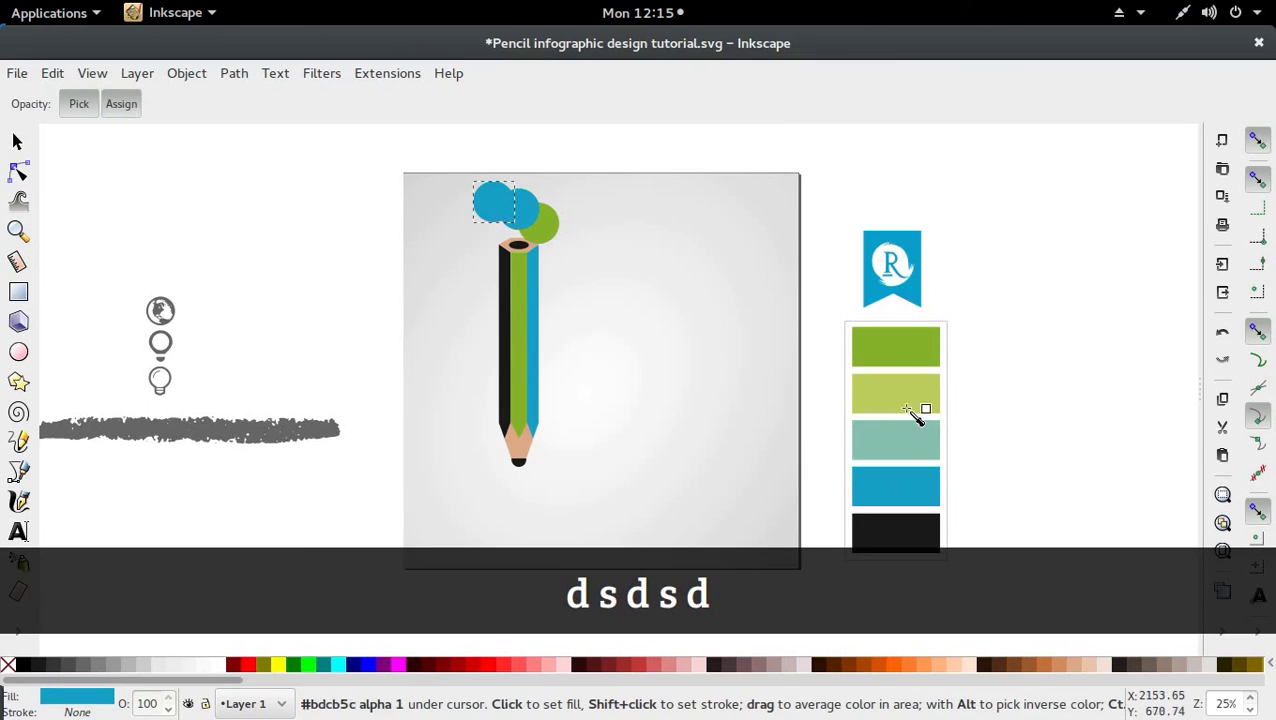
left_click(897, 530)
key("s")
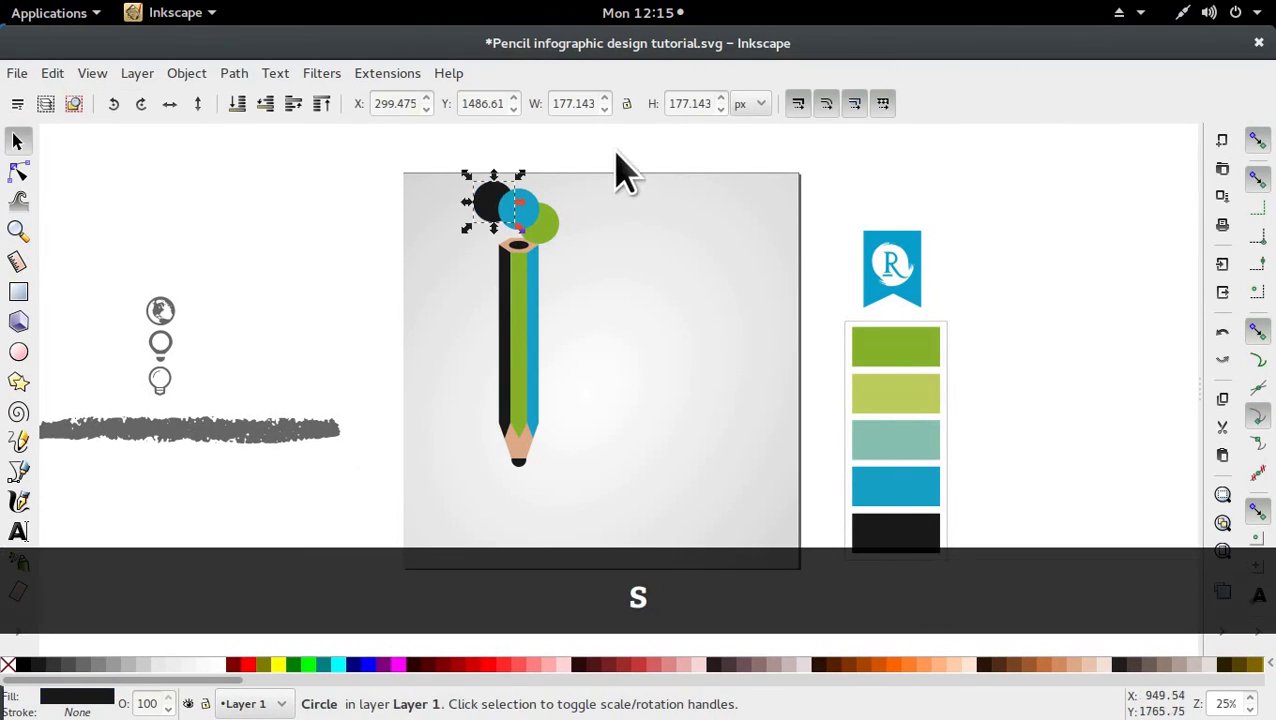
left_click(285, 214)
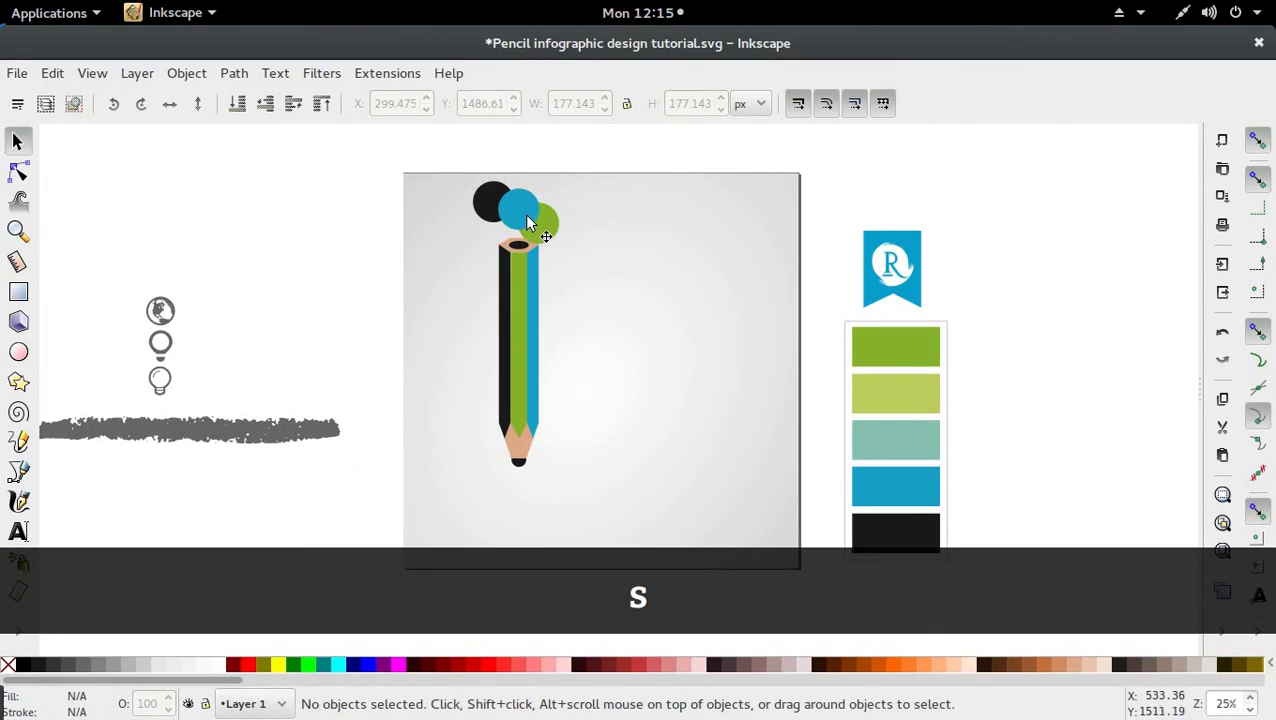
Intersect the black circle with the overlapping blue circle copy, leaving a black segment inside the ball
left_click(527, 222)
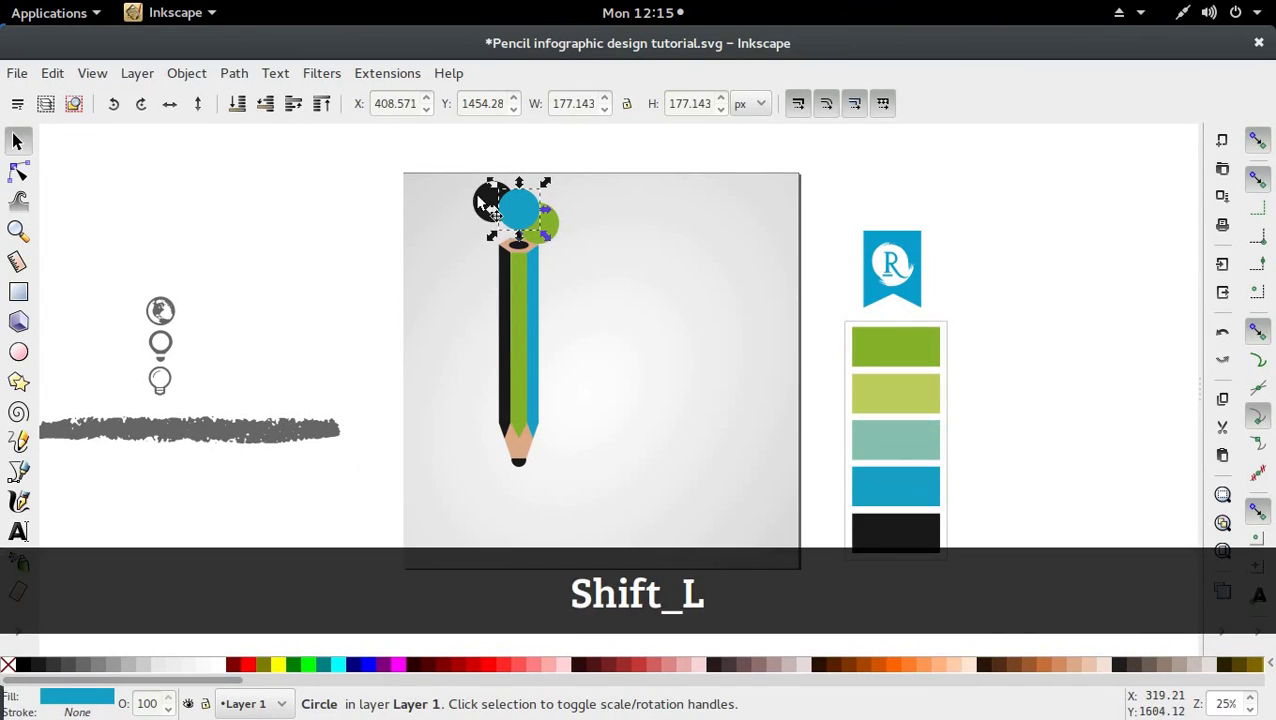
left_click(489, 205, "shift")
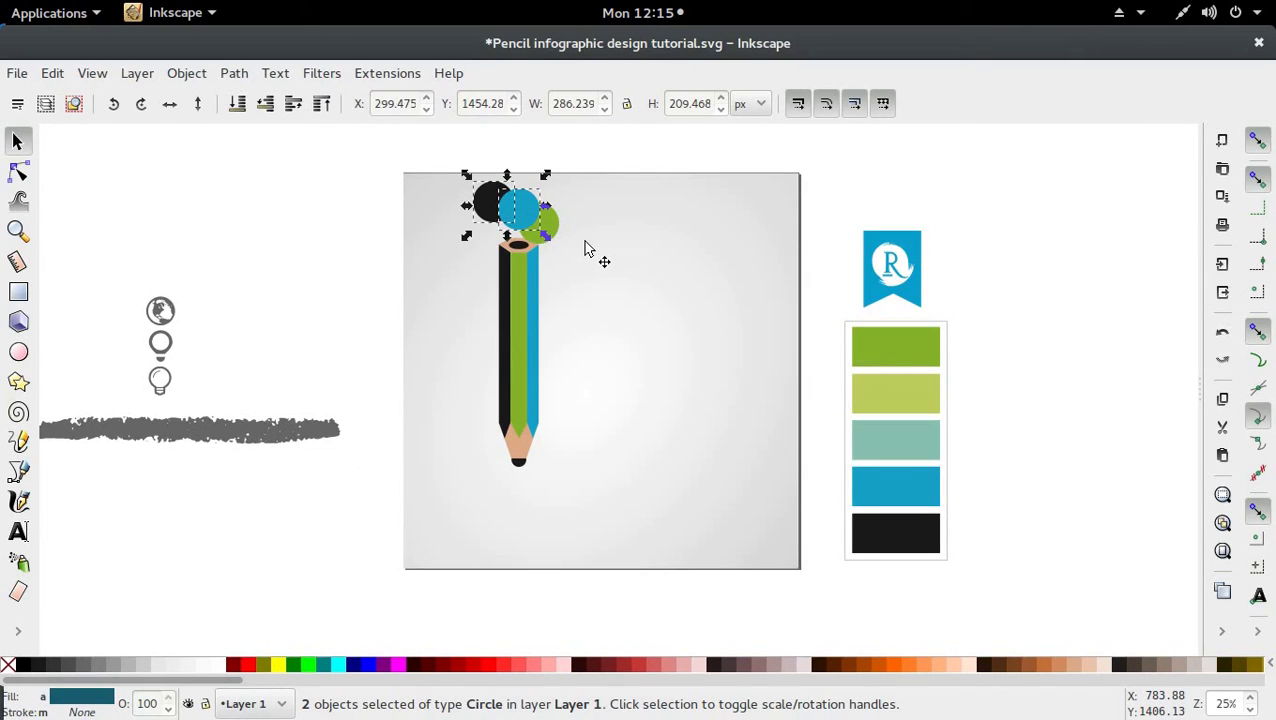
key("ctrl")
key("shift")
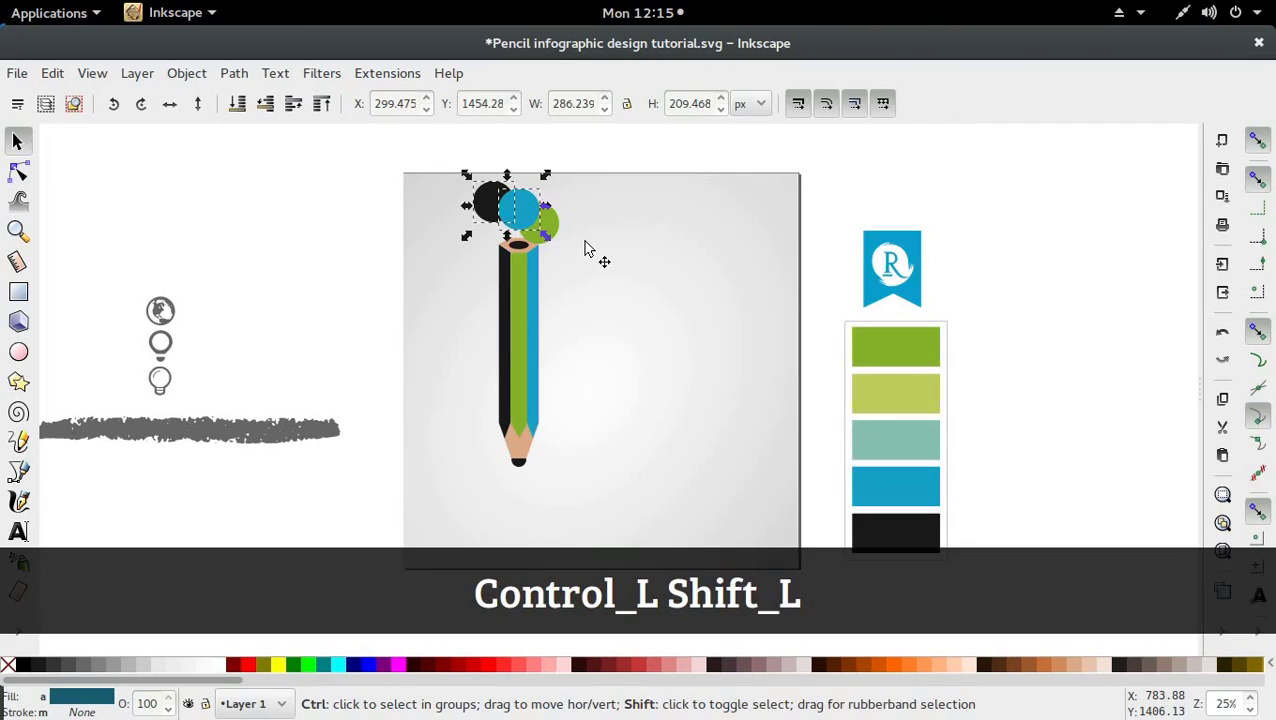
key("ctrl+shift+8")
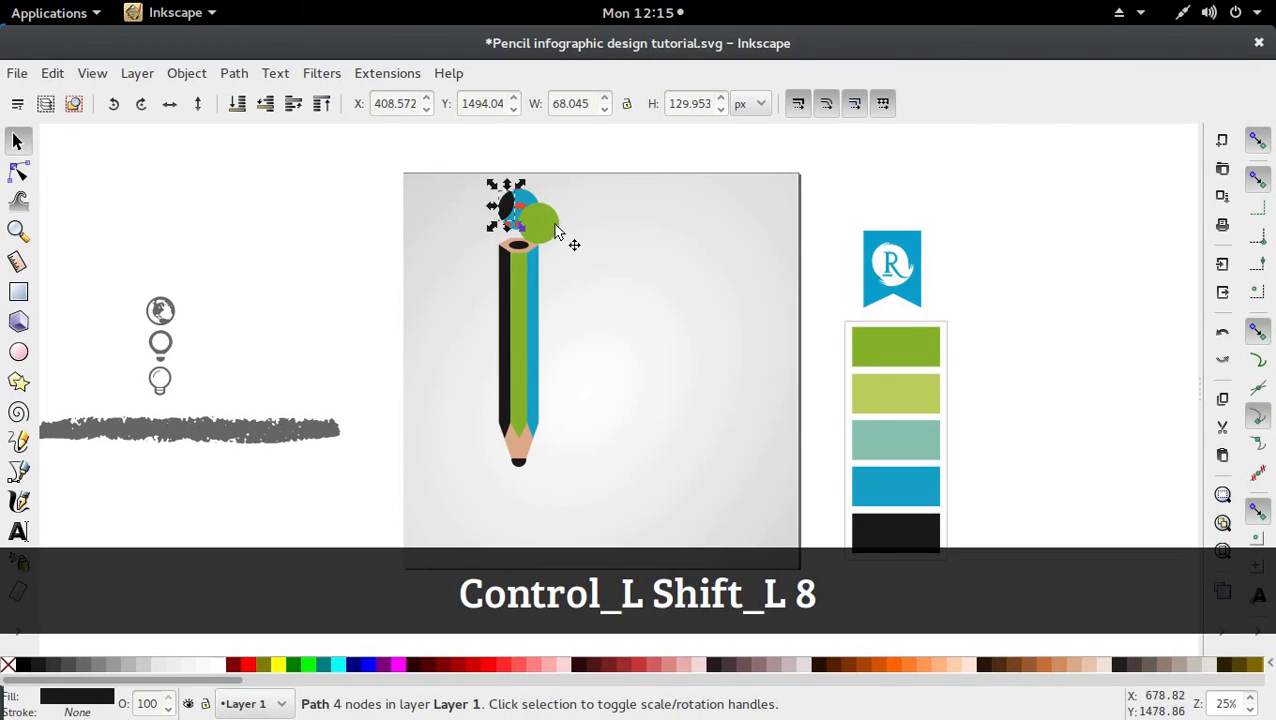
left_click(232, 76)
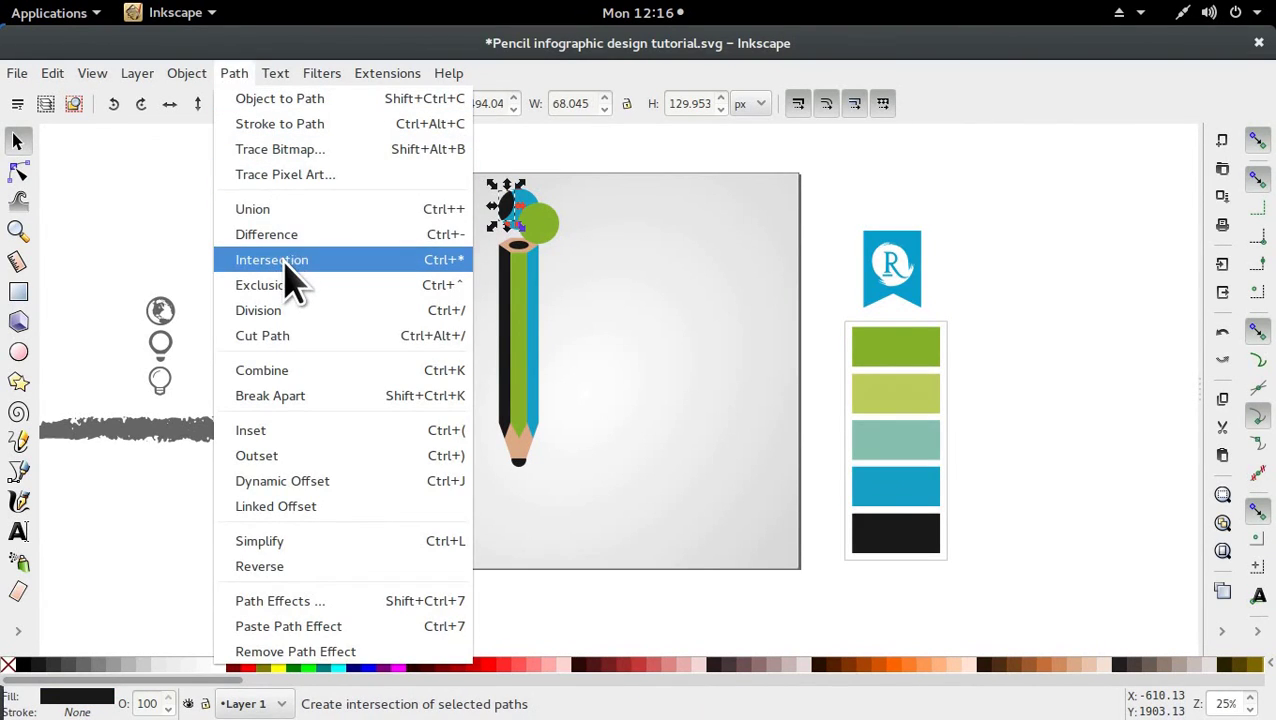
left_click(191, 228)
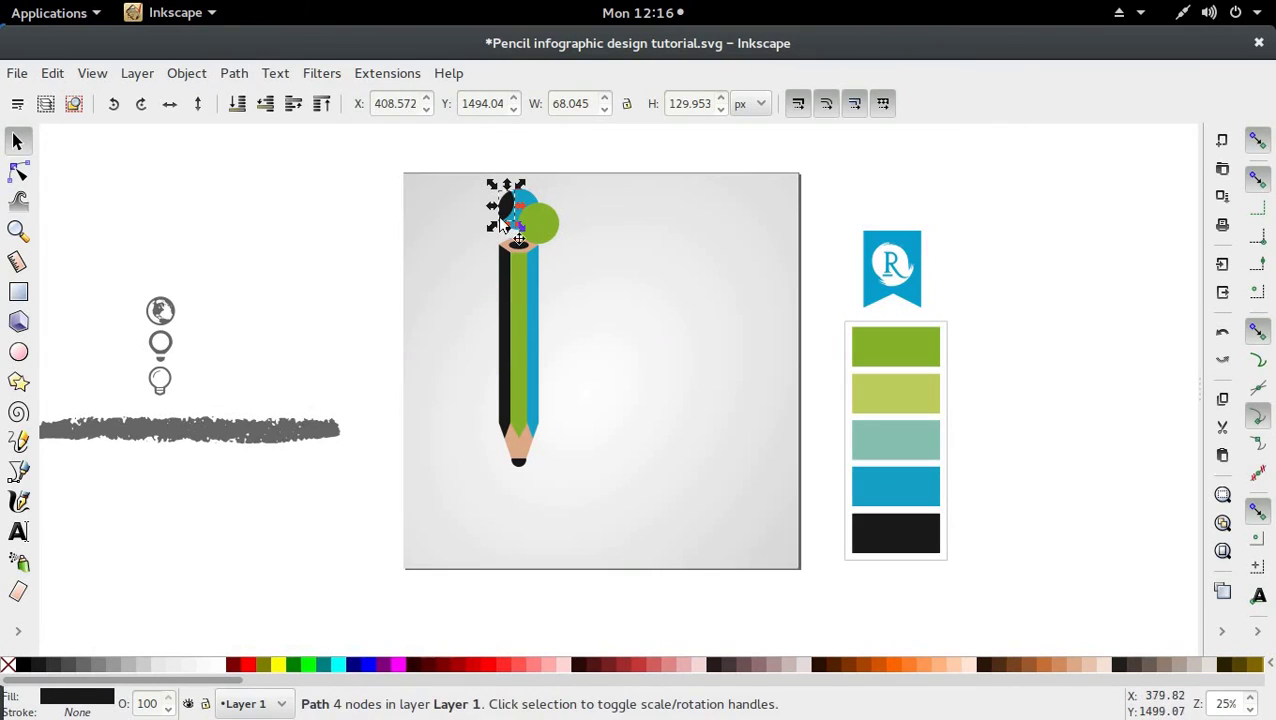
Duplicate the blue circle and intersect the copy with the green circle to form a green segment, then deselect it
left_click(552, 226)
left_click(524, 194)
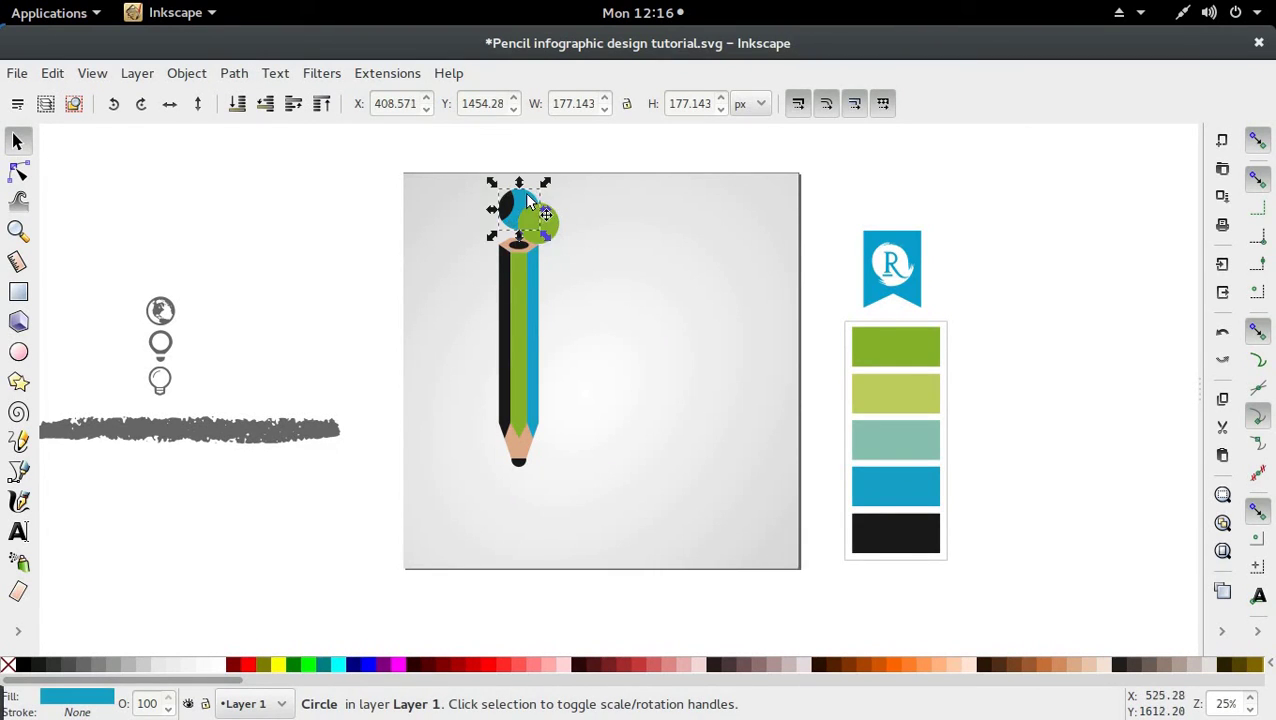
key("ctrl+d")
left_click(560, 246, "shift")
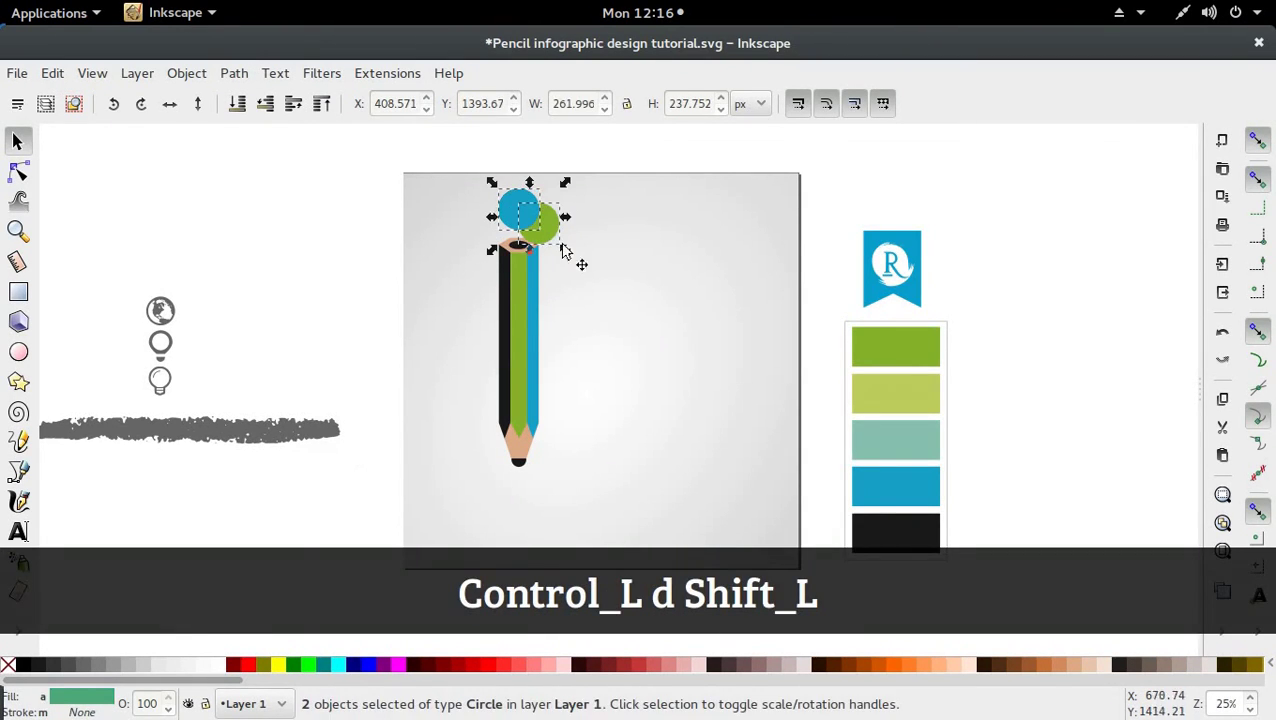
key("ctrl+shift+8")
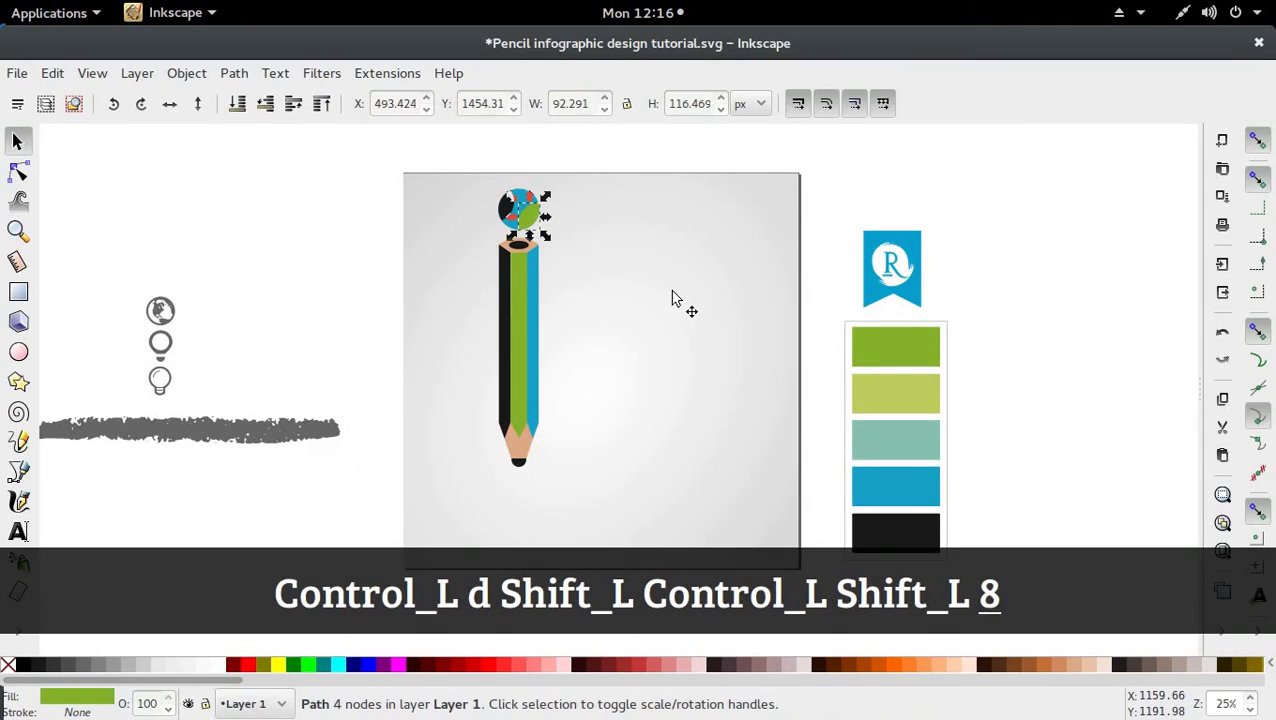
left_click(245, 199)
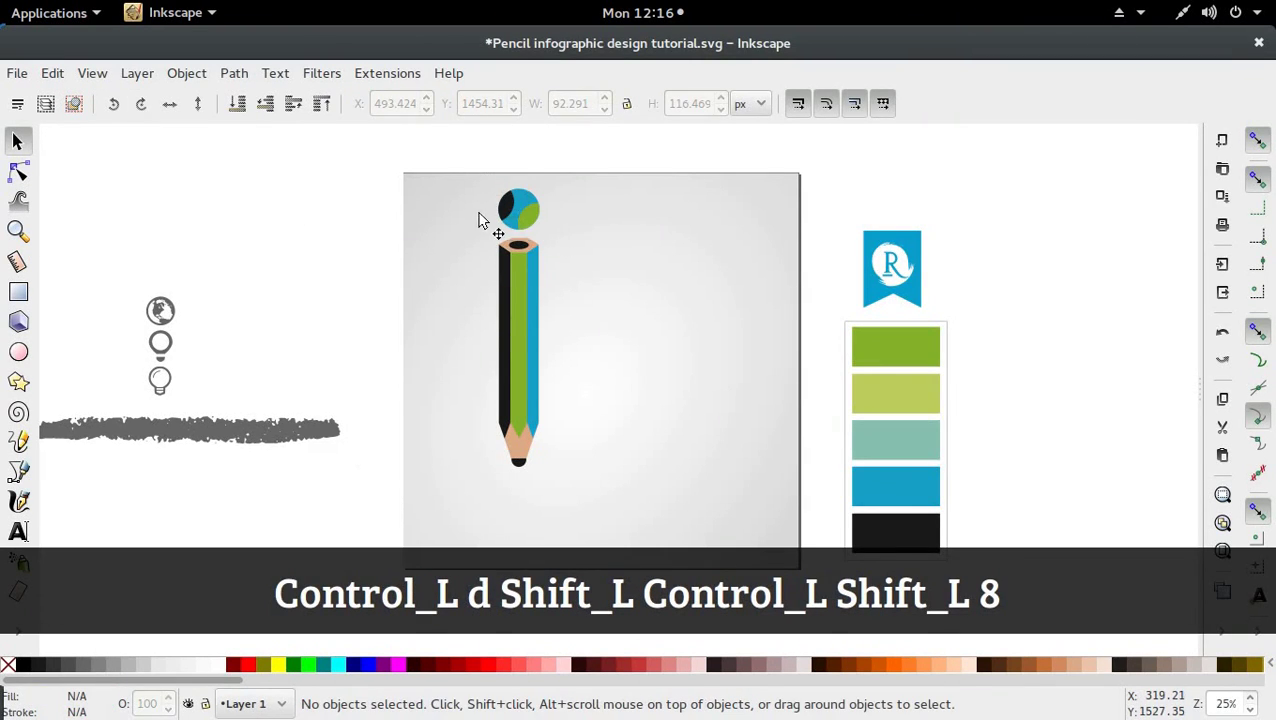
Select all the pencil and ball parts together and combine them into one group
scroll(594, 260, "down", 1)
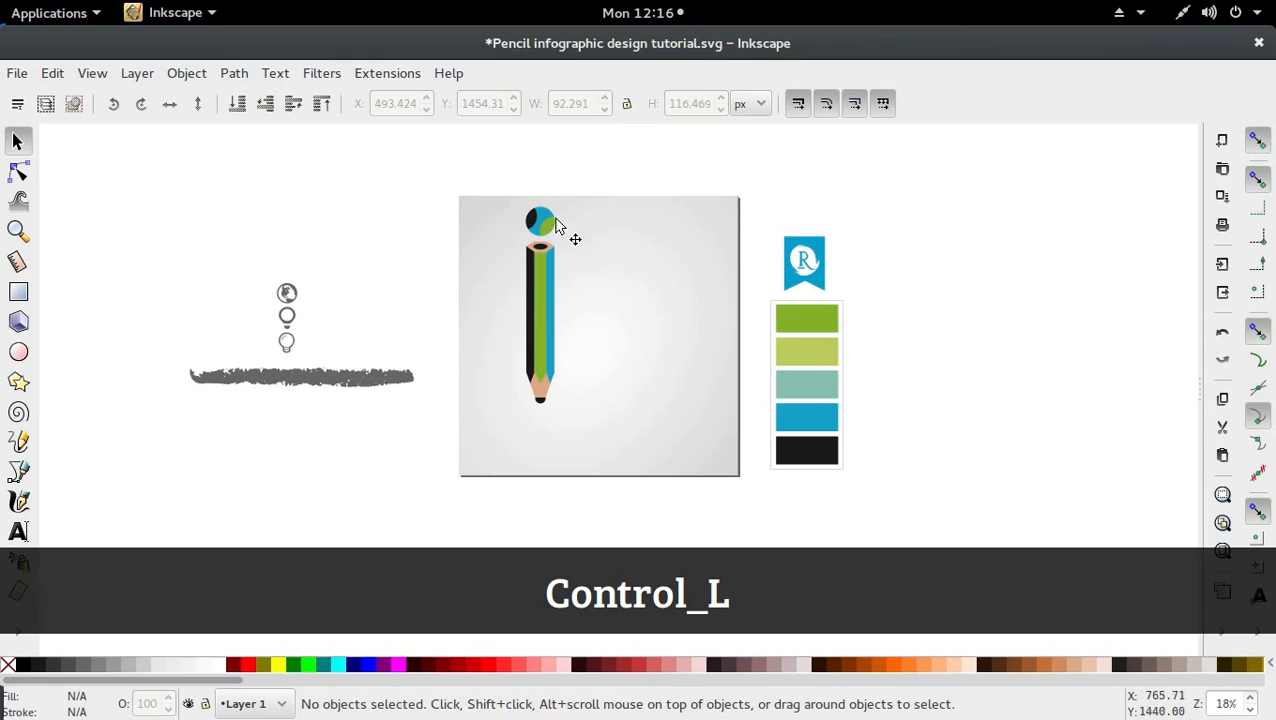
left_click_drag(497, 167, 582, 430)
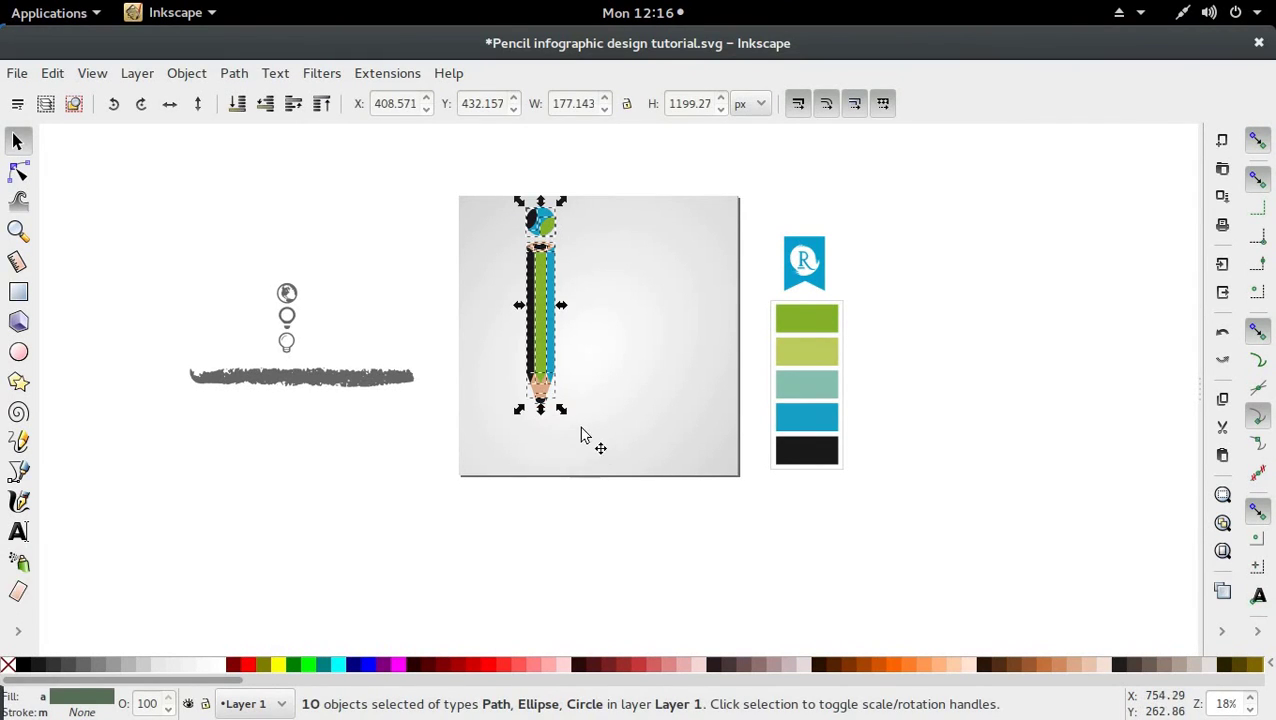
left_click(490, 180)
left_click_drag(487, 158, 598, 466)
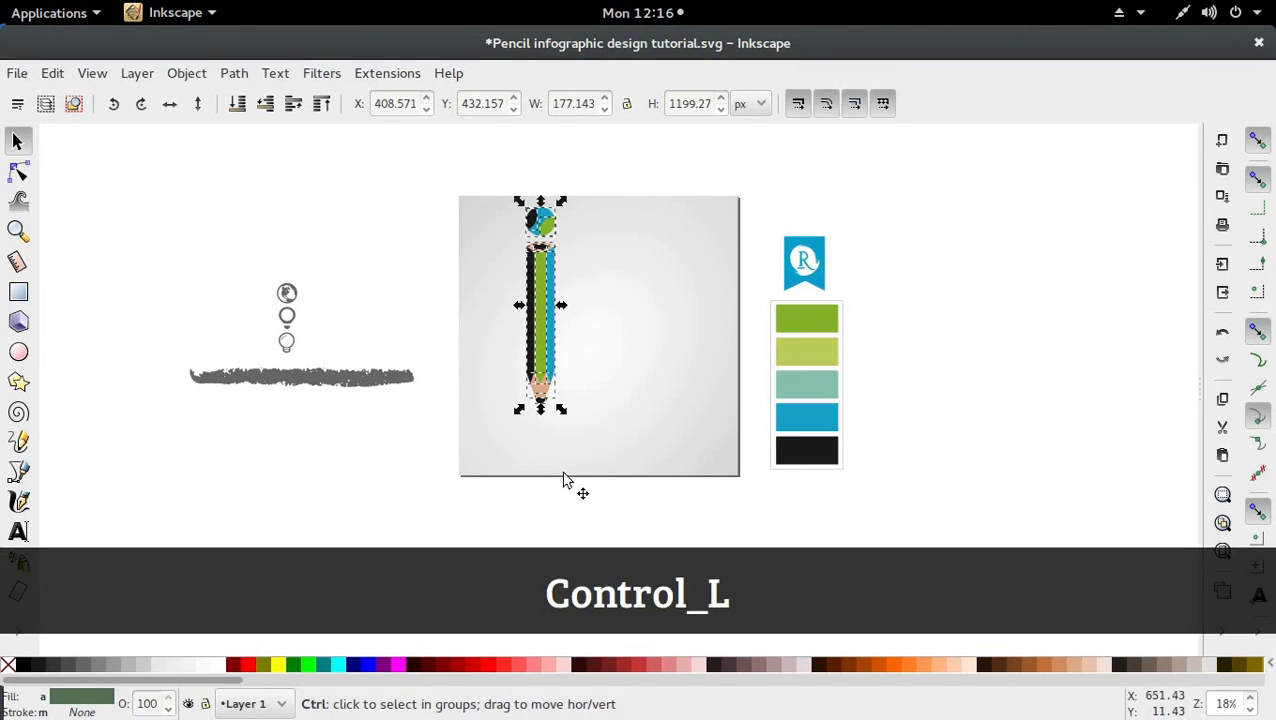
key("ctrl+g")
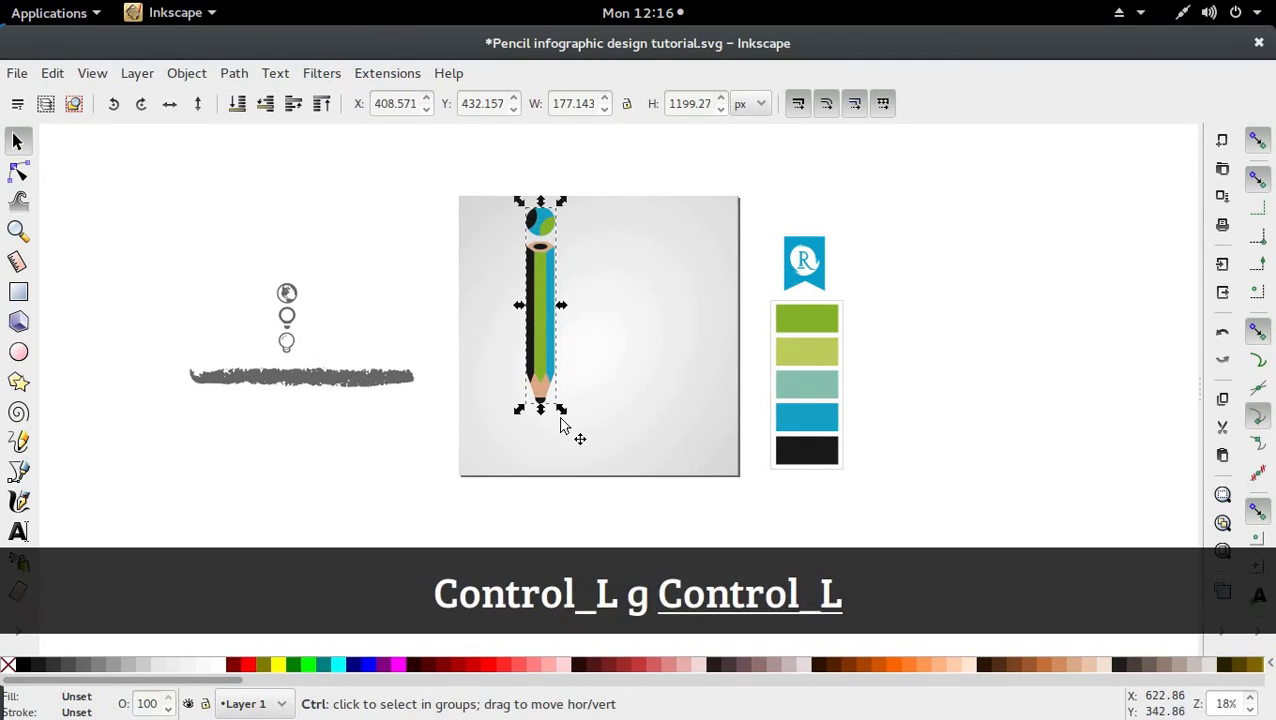
right_click(548, 372)
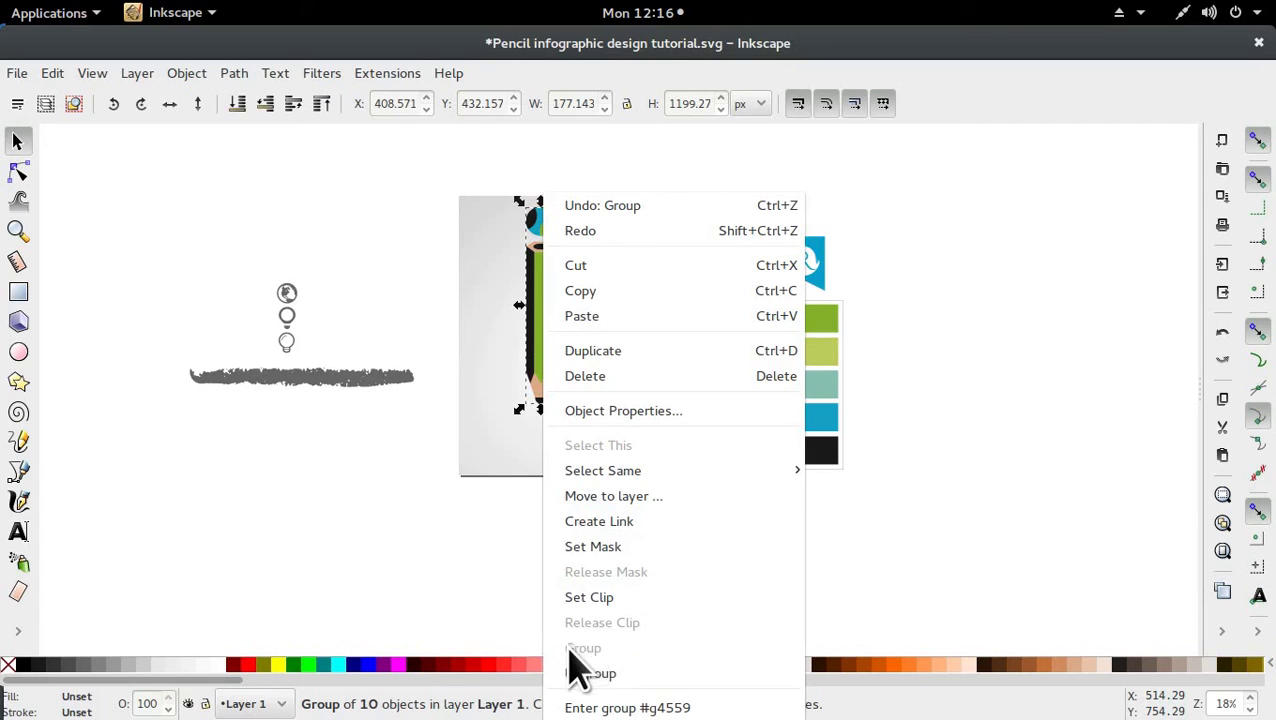
left_click(503, 628)
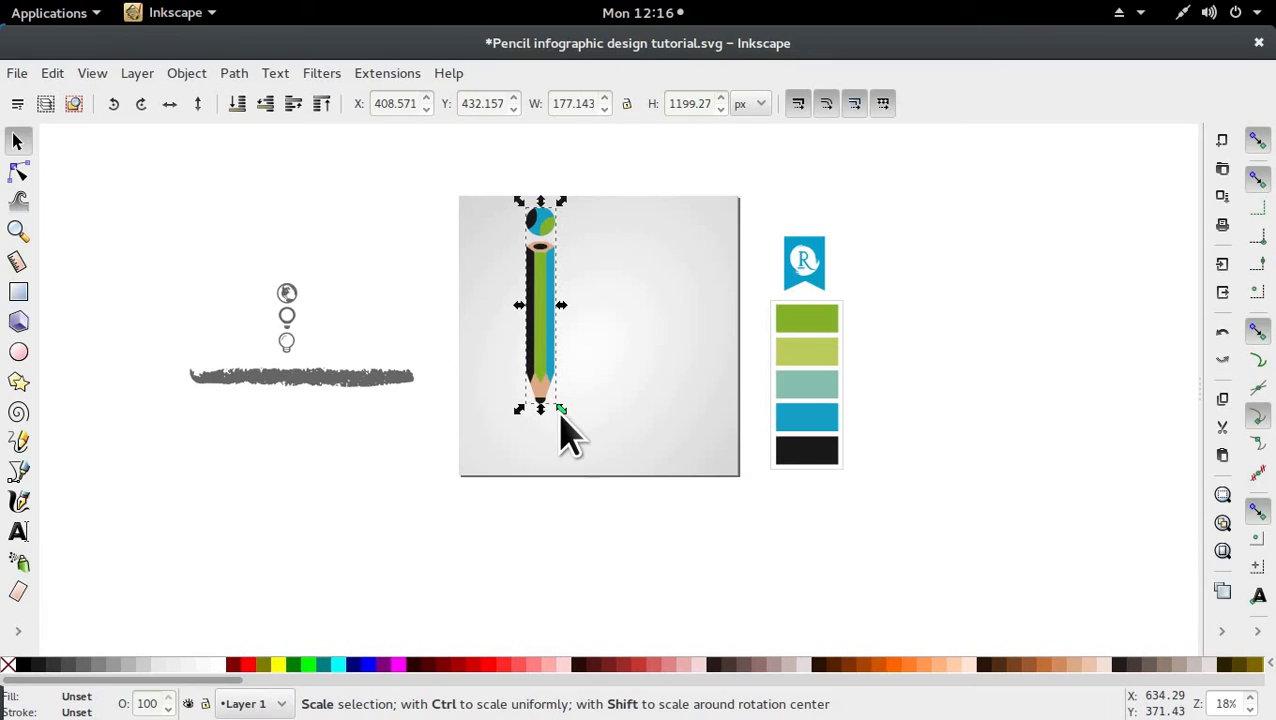
Scale the pencil group down proportionally to about 63 × 426 px and move it near the background's upper edge
left_click_drag(559, 414, 553, 424)
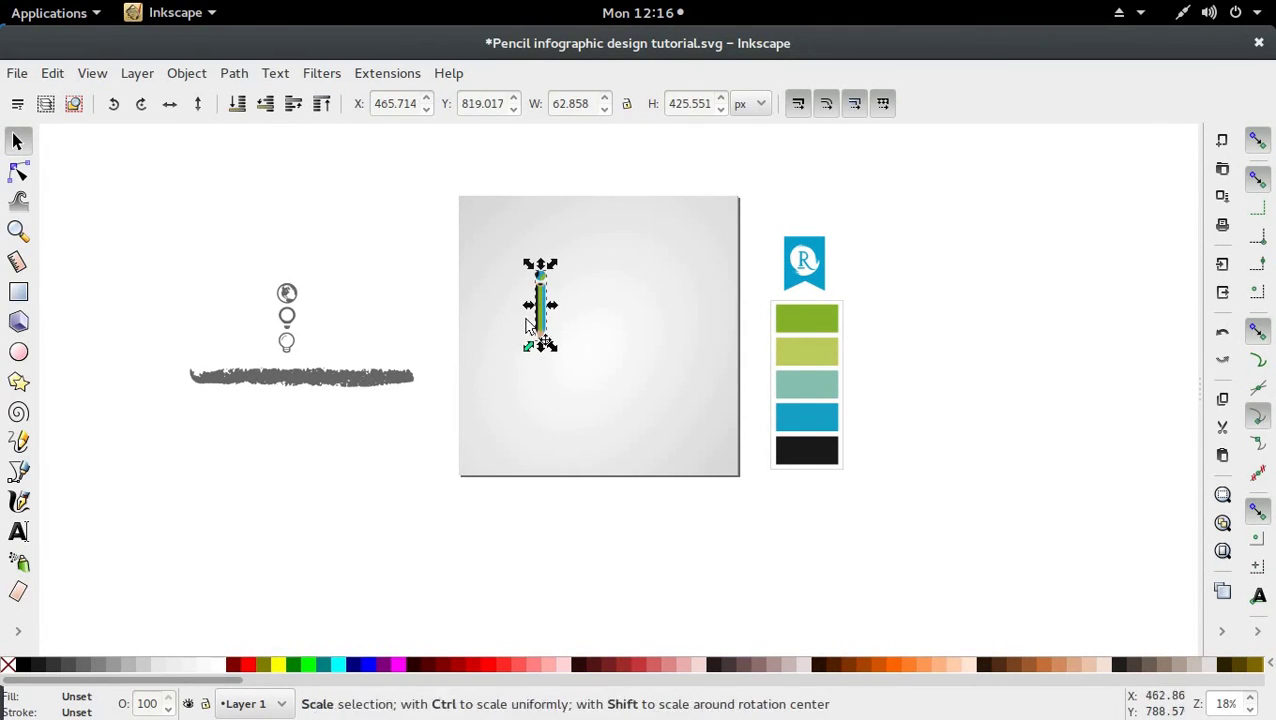
mouse_move(550, 336)
left_mouse_down()
mouse_move(550, 290)
mouse_move(521, 252)
mouse_move(537, 250)
left_mouse_up()
left_click(570, 170)
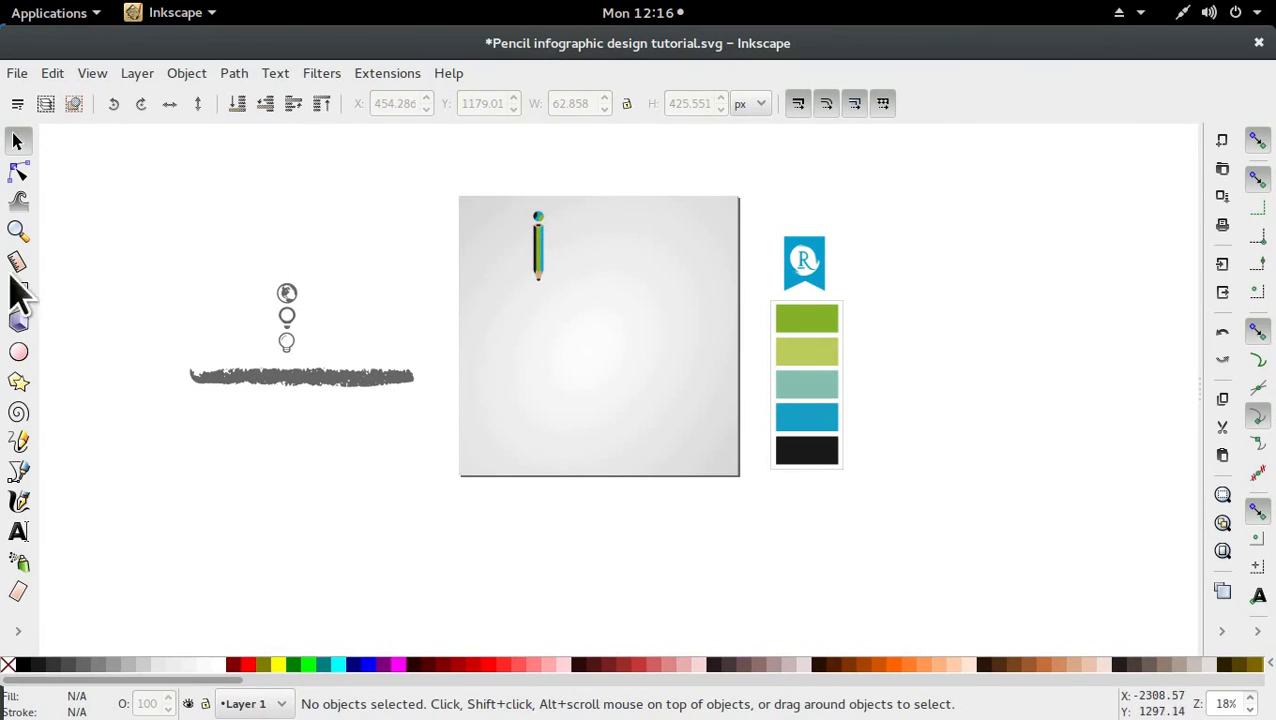
Add a flowed text frame just right of the pencil containing the word "Idea", and deselect it
left_click(18, 531)
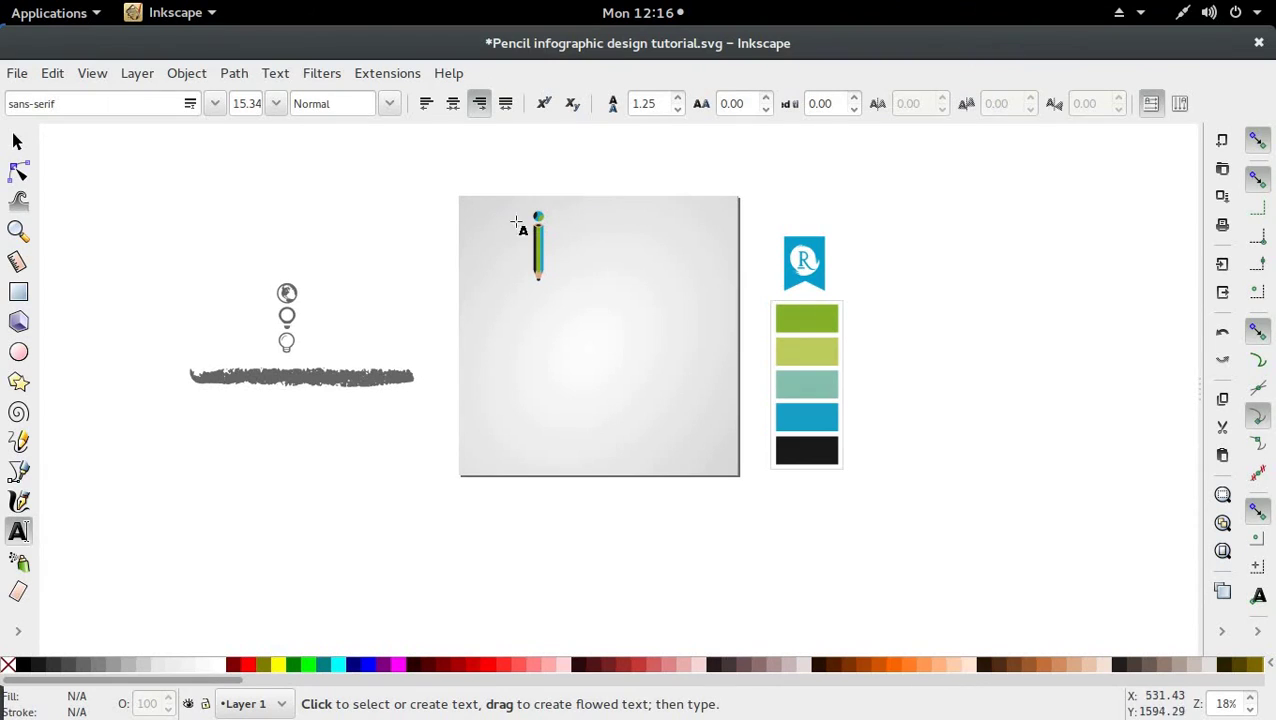
mouse_move(543, 215)
left_mouse_down()
mouse_move(612, 276)
mouse_move(683, 277)
left_mouse_up()
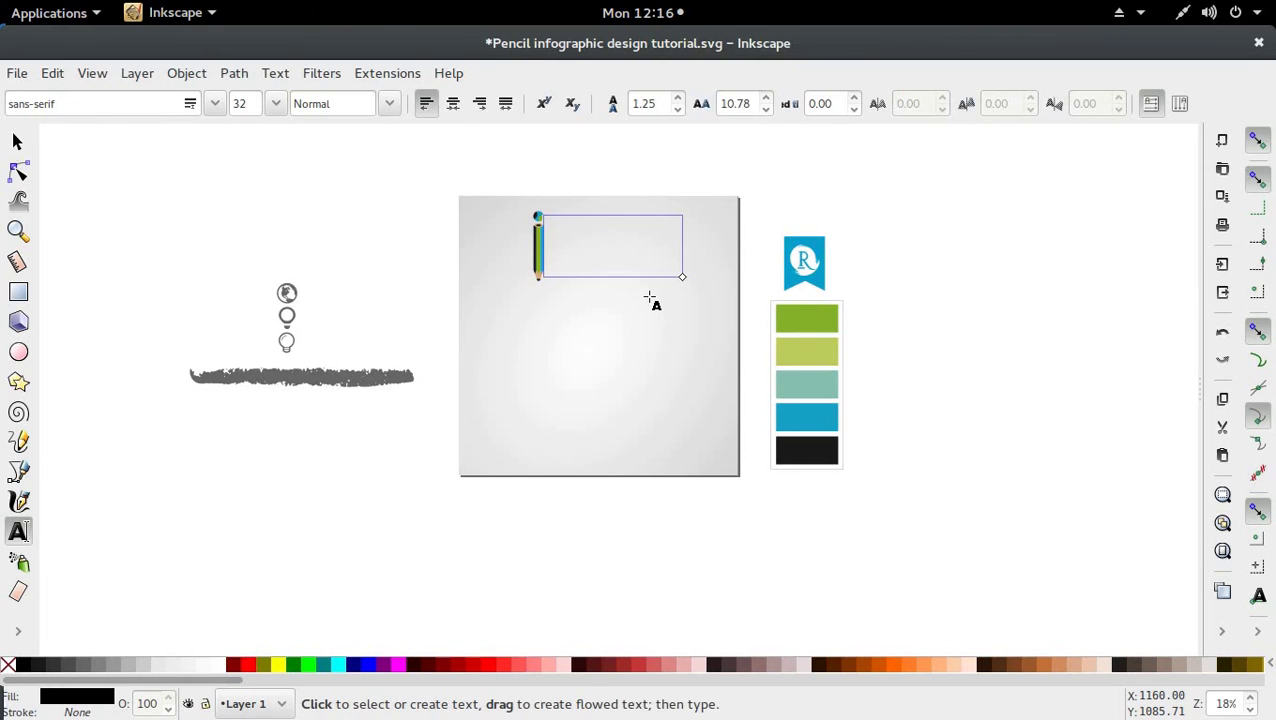
type("Idea")
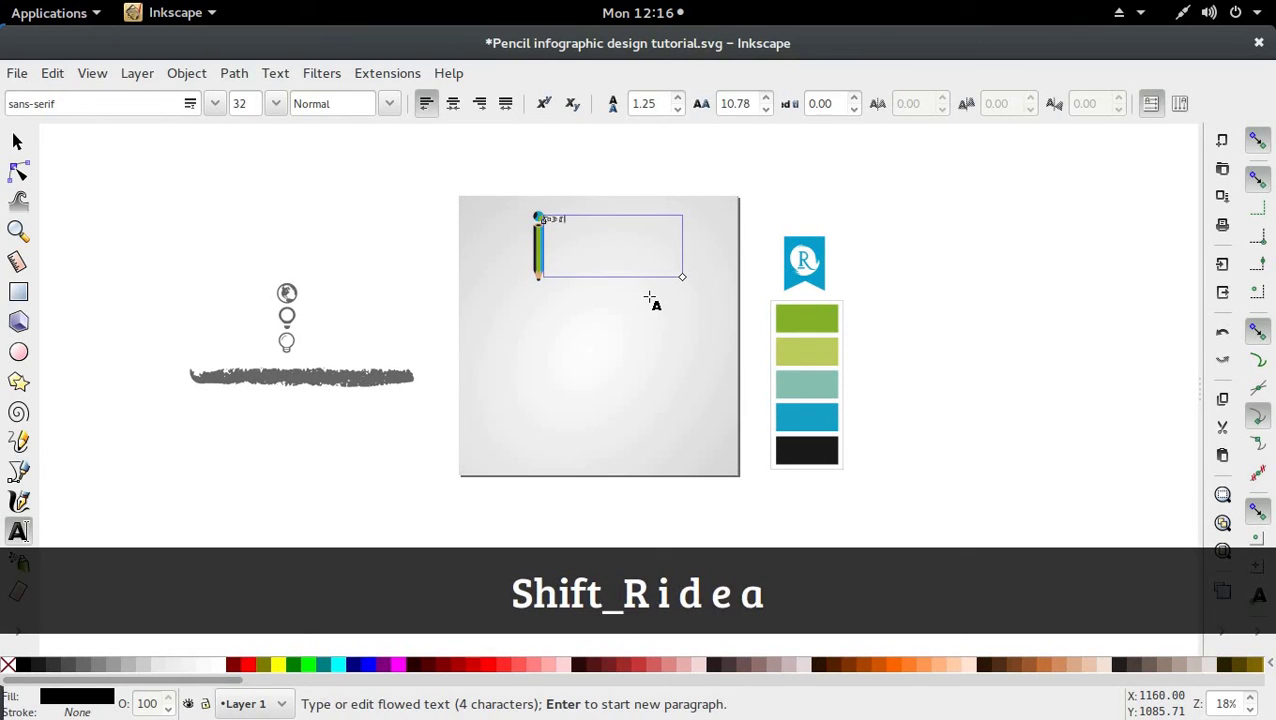
scroll(651, 299, "up", 2)
scroll(644, 347, "up", 1, "ctrl")
scroll(638, 365, "down", 4)
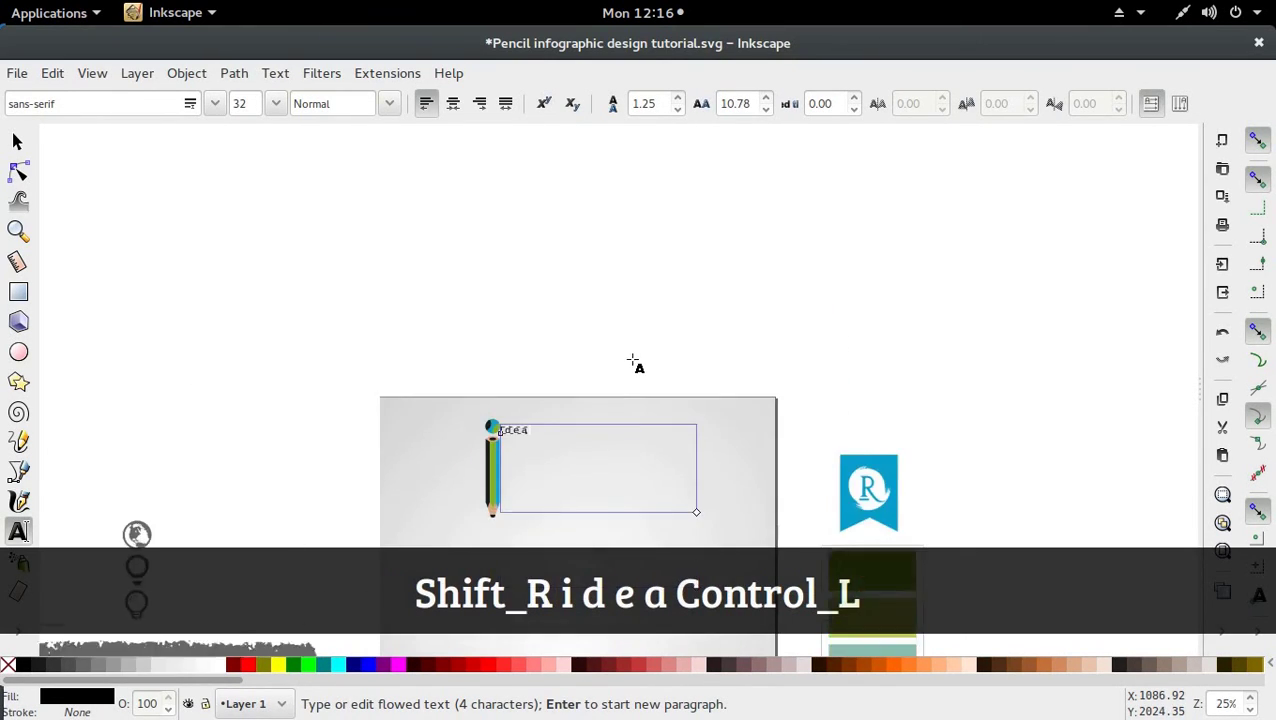
left_click(17, 141)
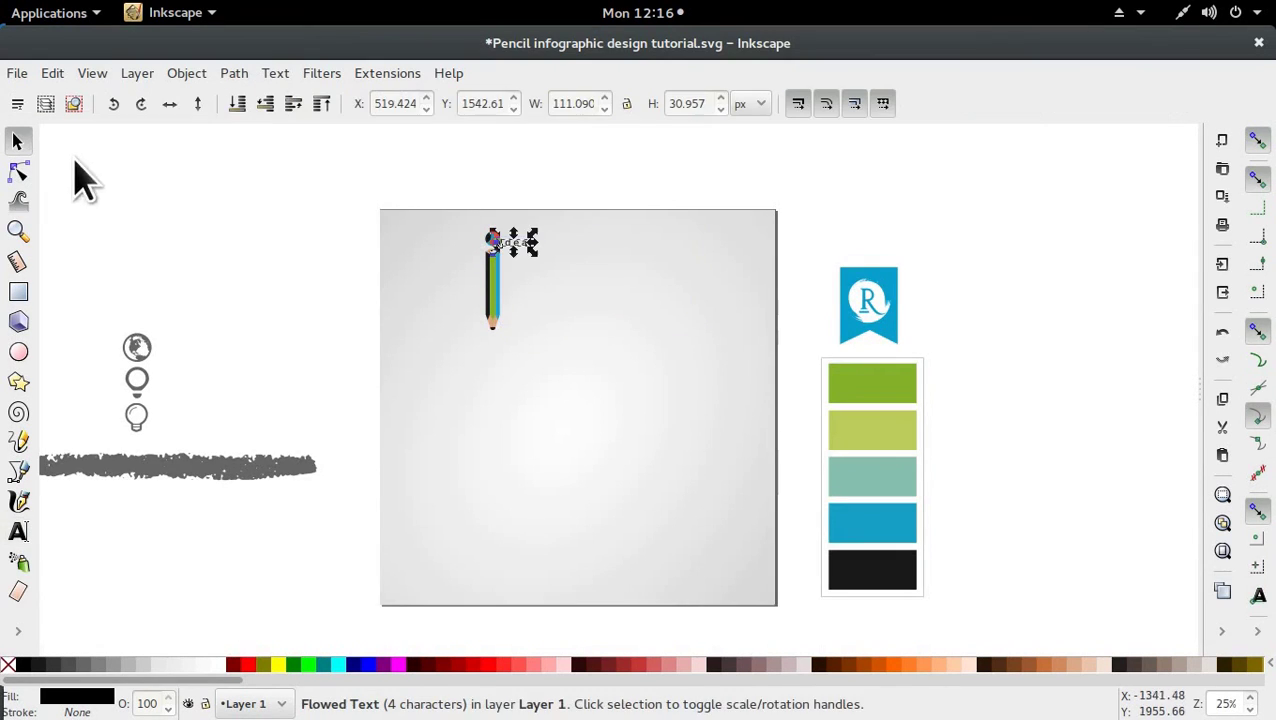
left_click(407, 222)
Move the "Idea" text clear of the pencil and set its letter spacing to 0
scroll(595, 278, "up", 1, "ctrl")
scroll(595, 278, "up", 1, "ctrl")
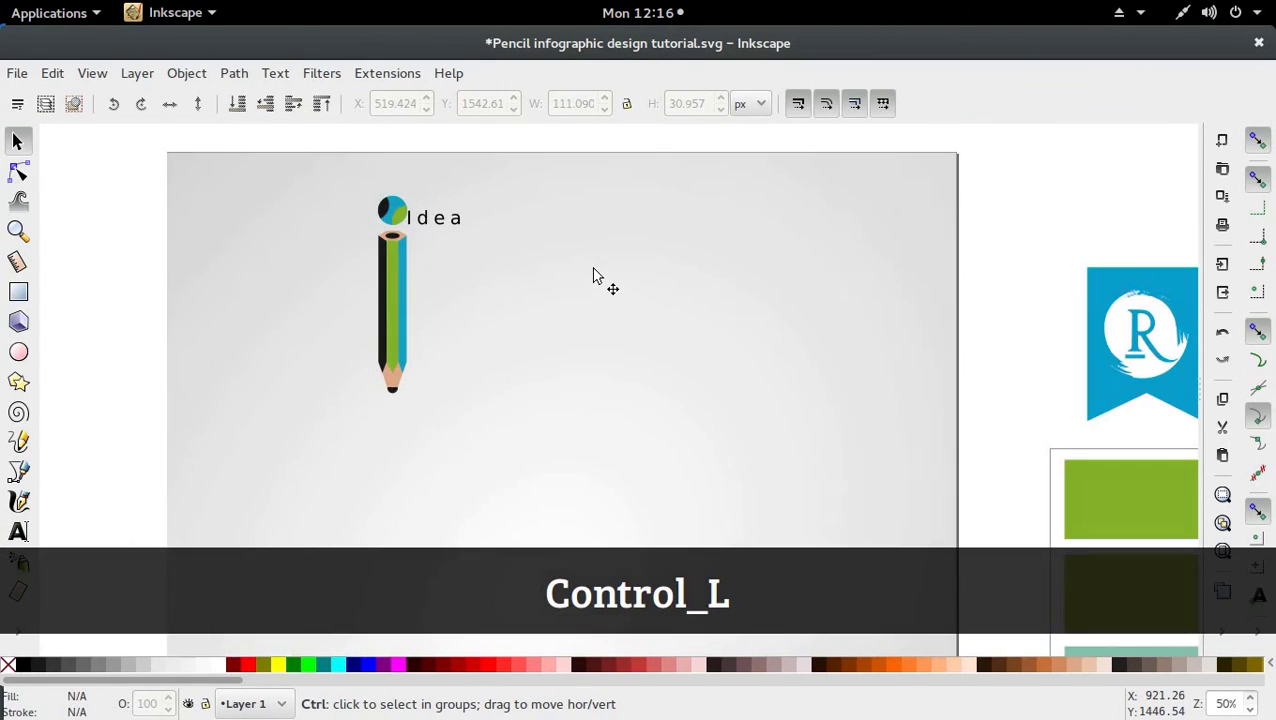
left_click_drag(458, 230, 490, 262)
double_click(488, 258)
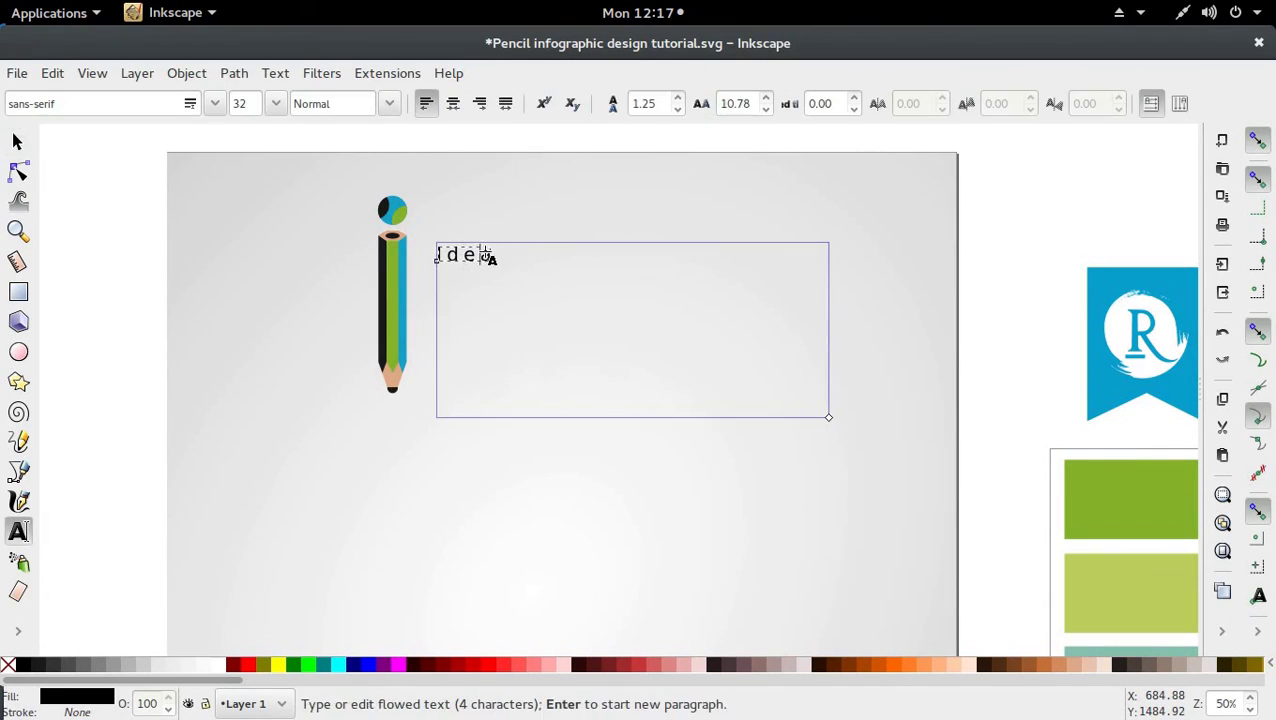
key("ctrl+a")
left_click_drag(756, 100, 712, 103)
type("0")
key("Return")
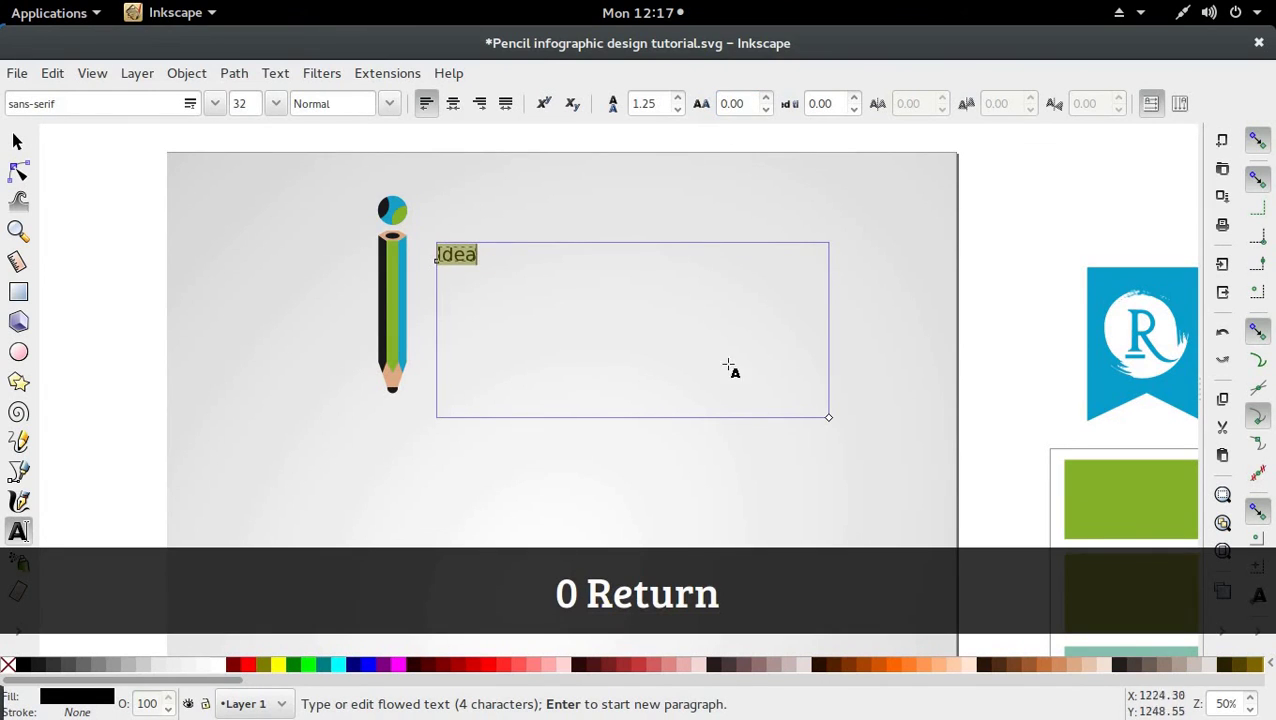
Enlarge the "Idea" text proportionally beside the pencil to about 358 × 141 px
left_click(16, 142)
left_click(125, 264)
left_click(480, 270)
left_click_drag(487, 271, 596, 308)
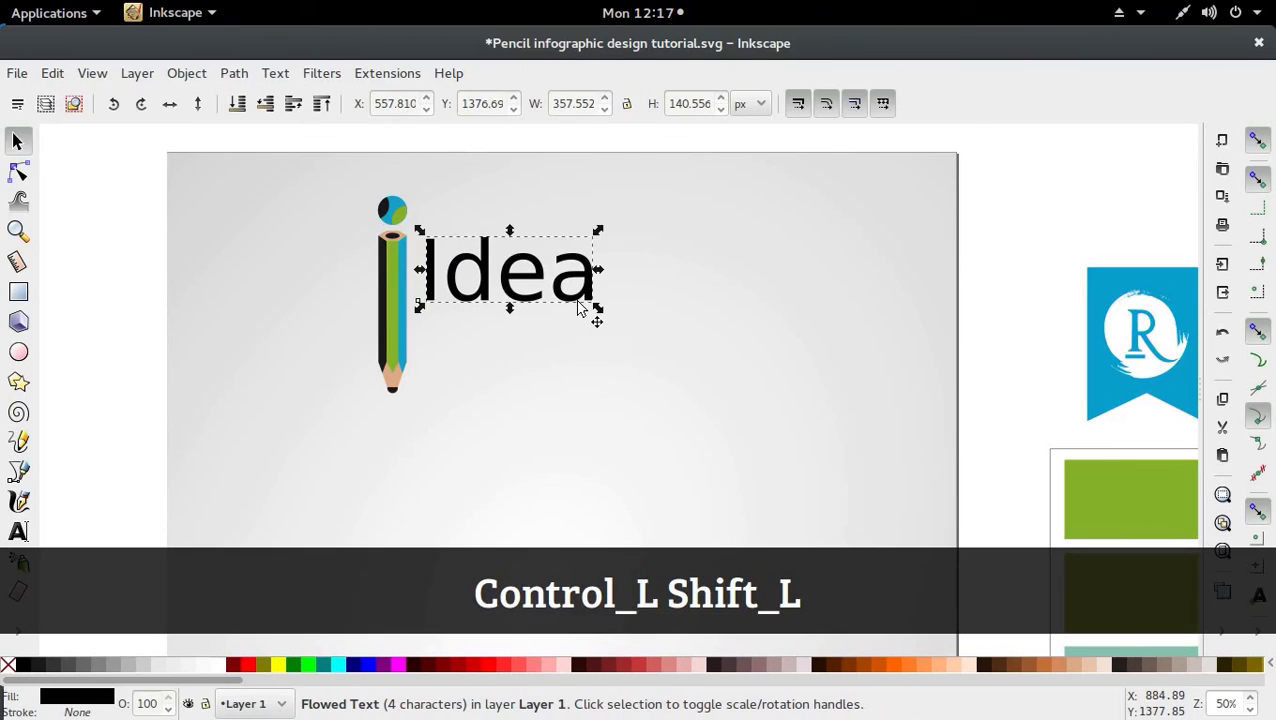
Change the font of the whole word "Idea" to Androgyne and deselect the text
double_click(580, 302)
key("ctrl+a")
left_click(214, 103)
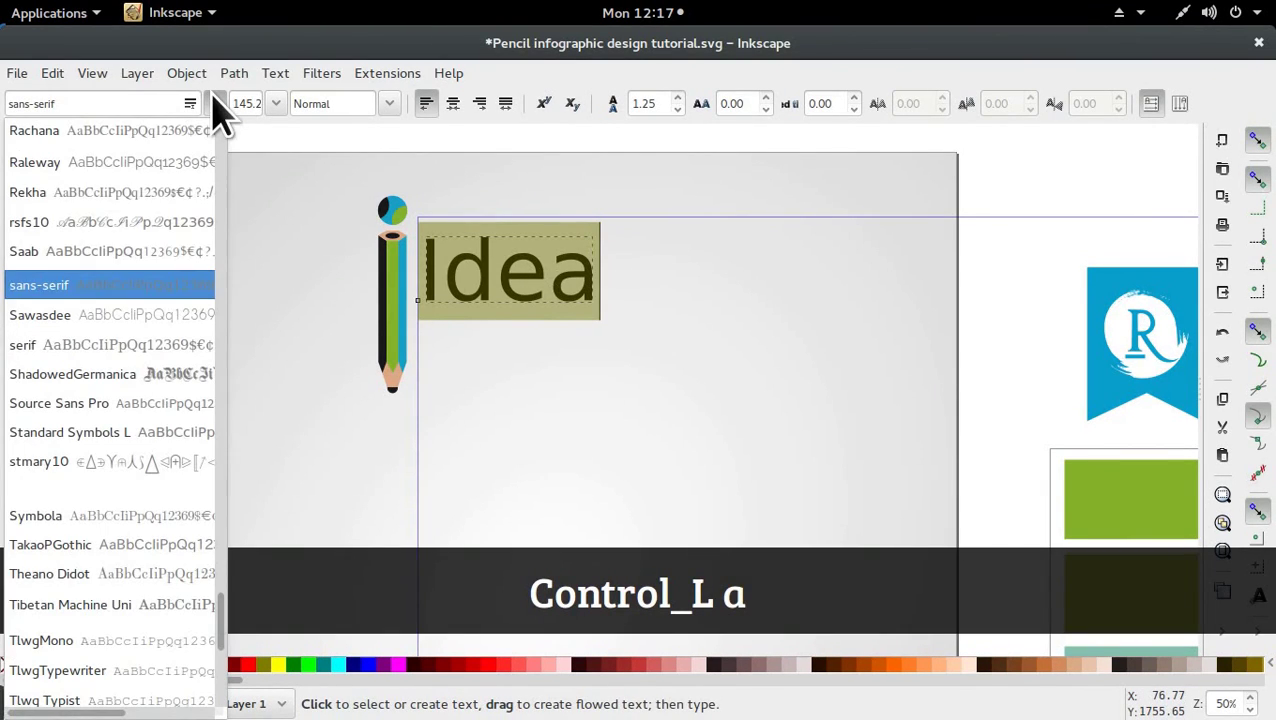
scroll(128, 165, "up", 2)
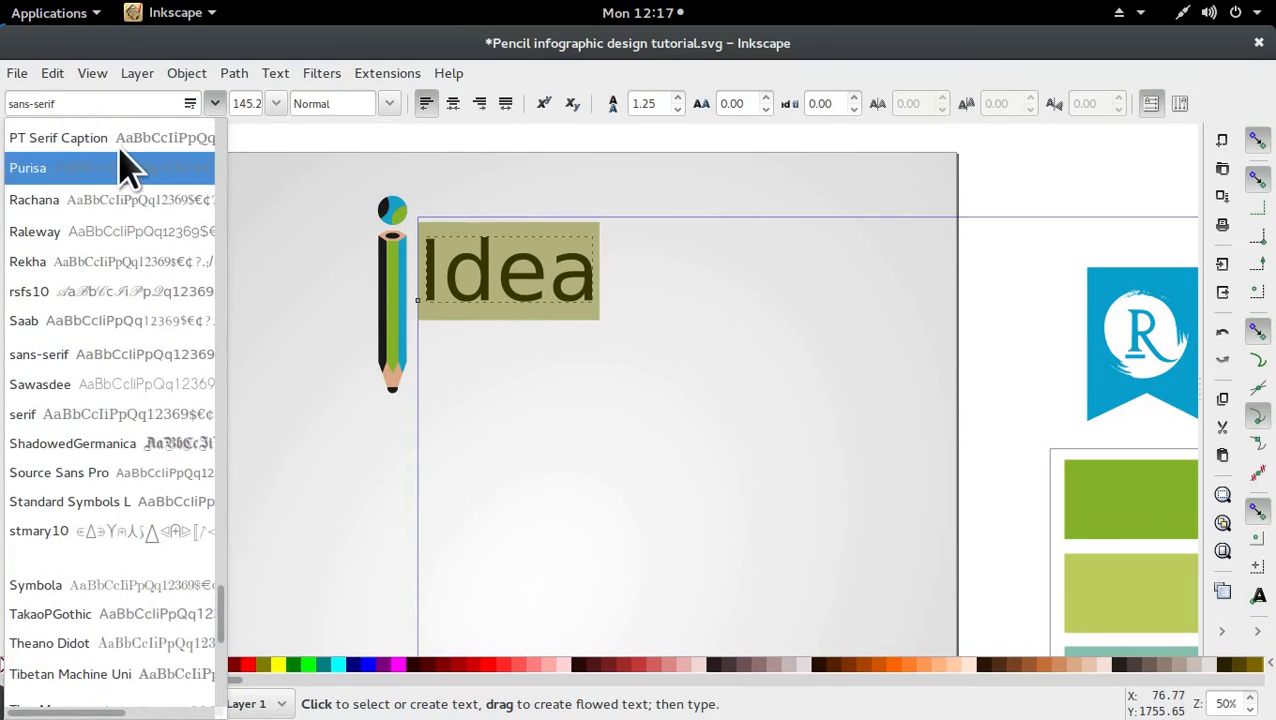
left_click(85, 104)
left_click_drag(85, 104, 6, 118)
type("a")
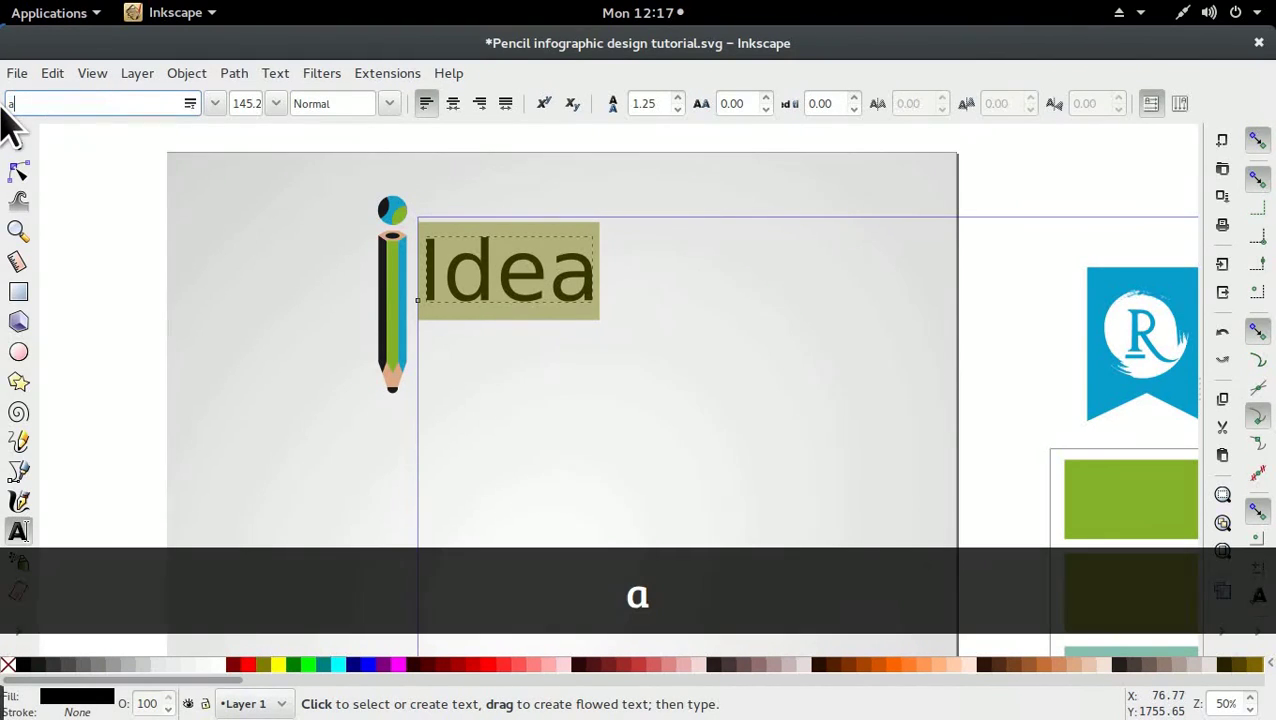
type("n")
left_click(122, 133)
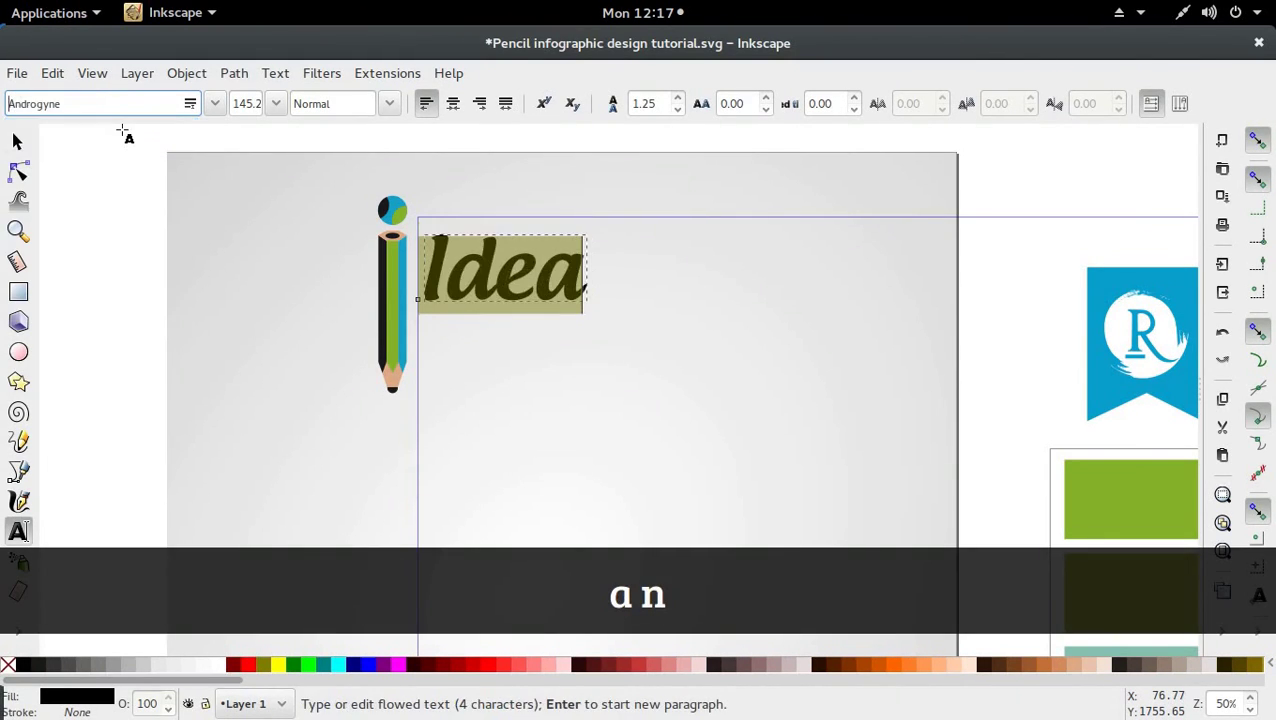
left_click(18, 142)
key("ctrl")
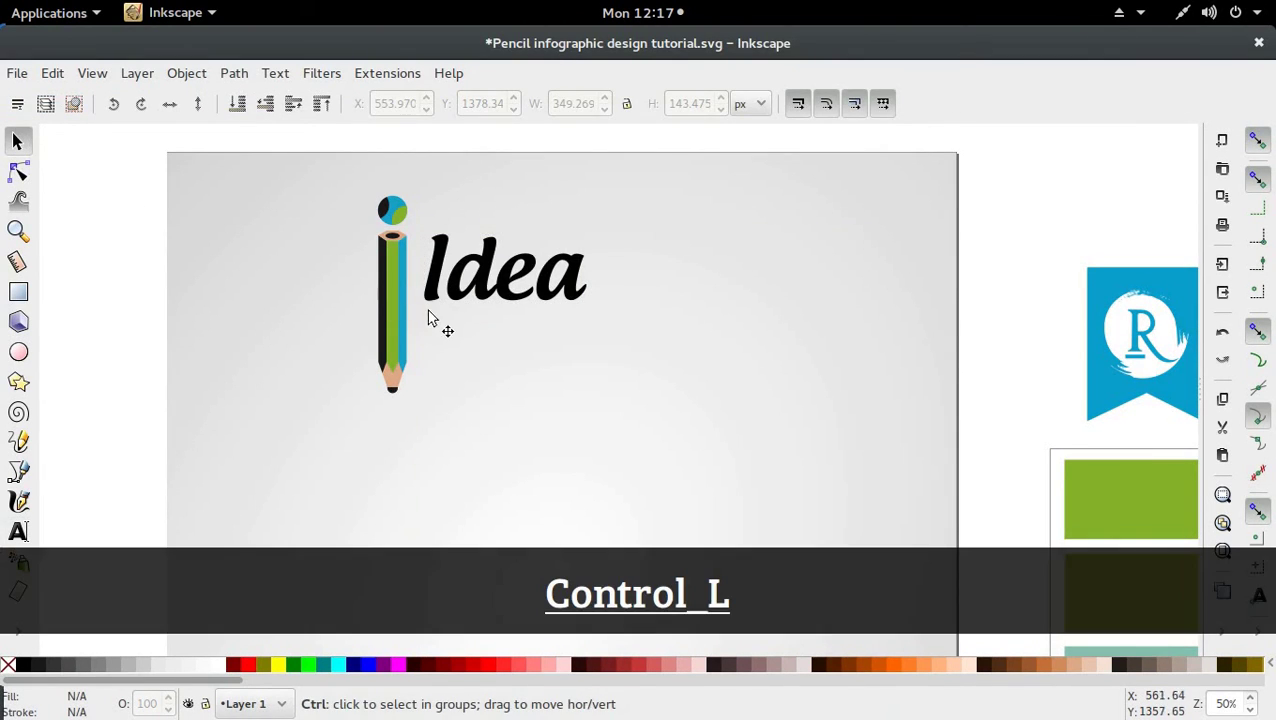
Nudge the "Idea" text slightly upward and fill it with the green sampled from the palette's first swatch
left_click_drag(433, 300, 447, 297)
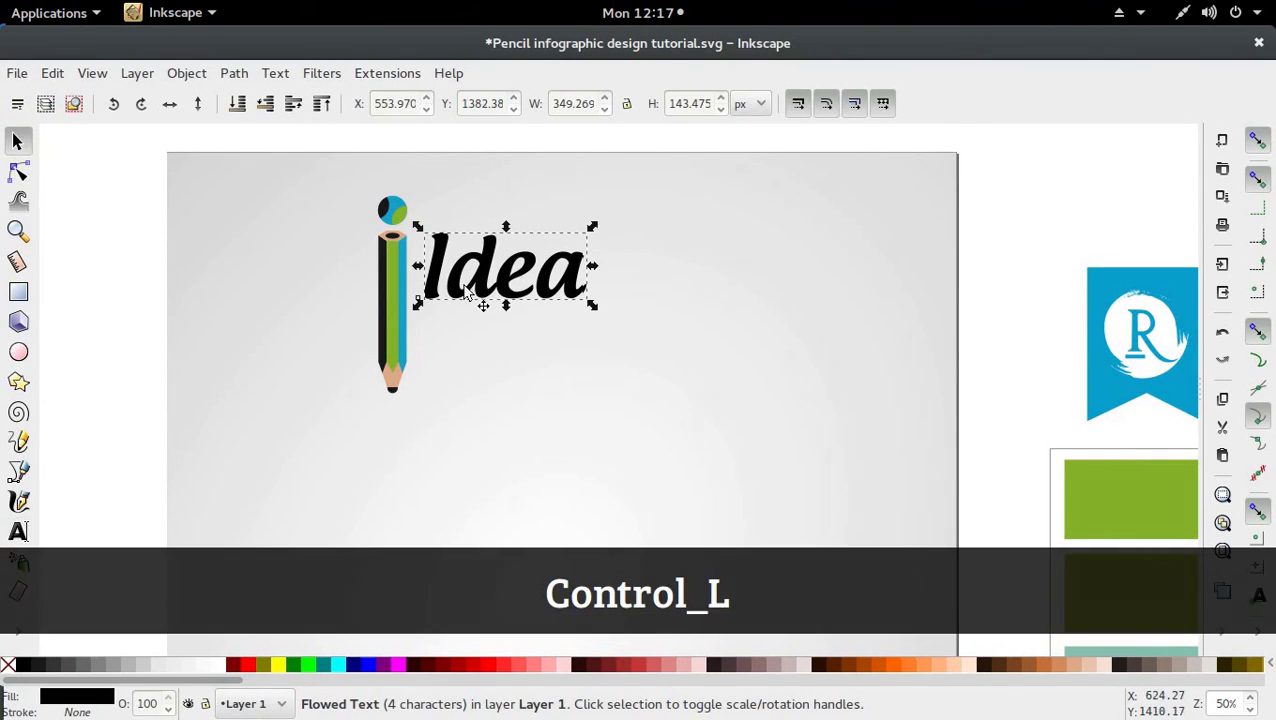
key("d")
left_click(1116, 498)
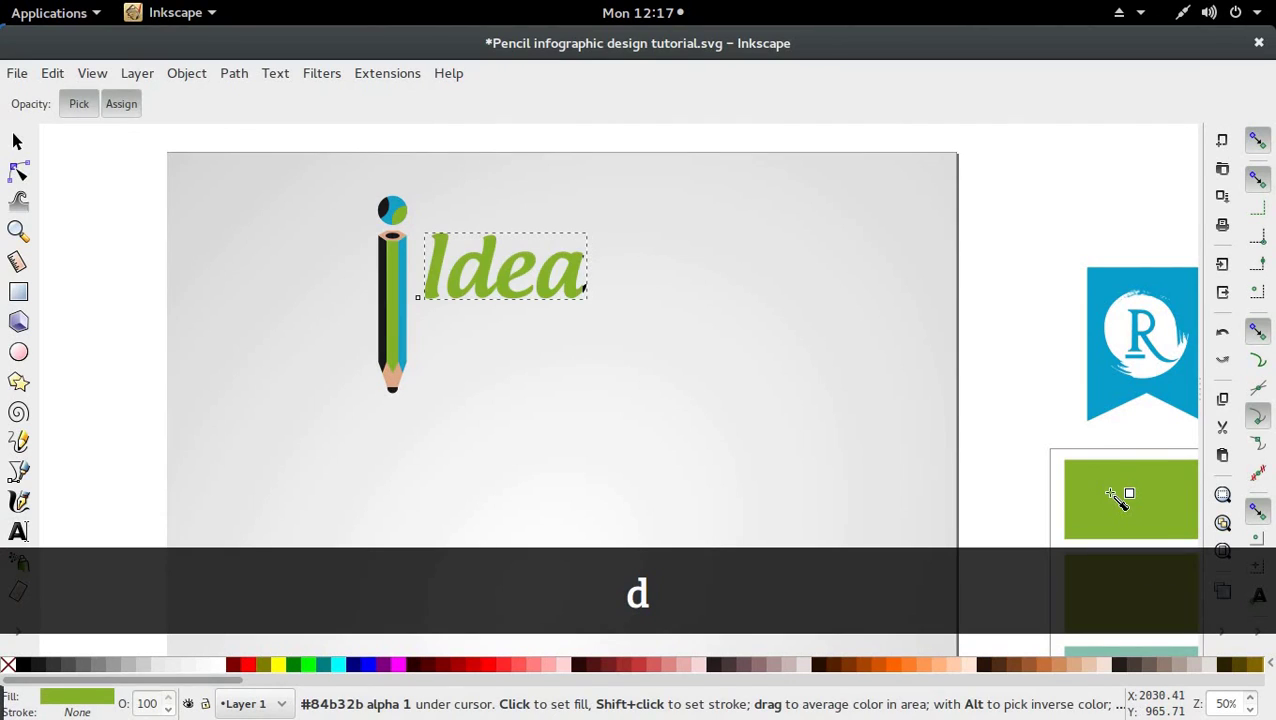
key("s")
left_click(675, 322)
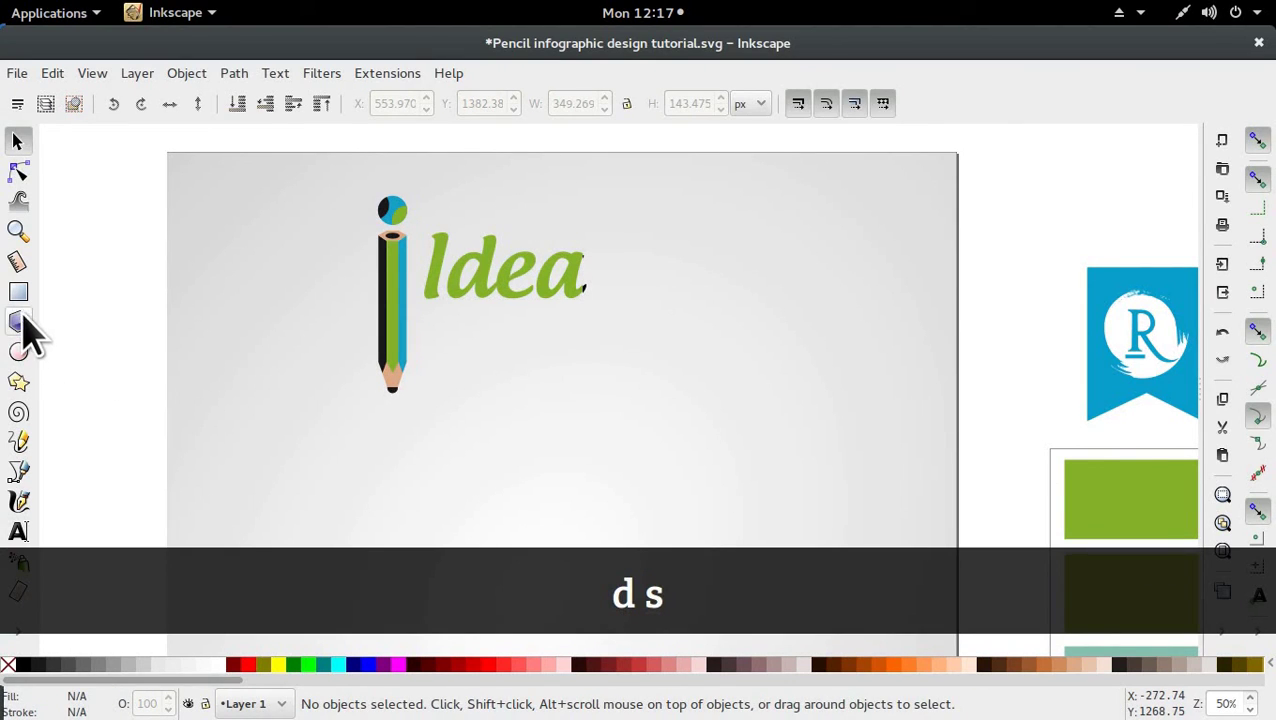
Draw a straight horizontal line about 374 px long to the right of the word "Idea" and select it
left_click(18, 471)
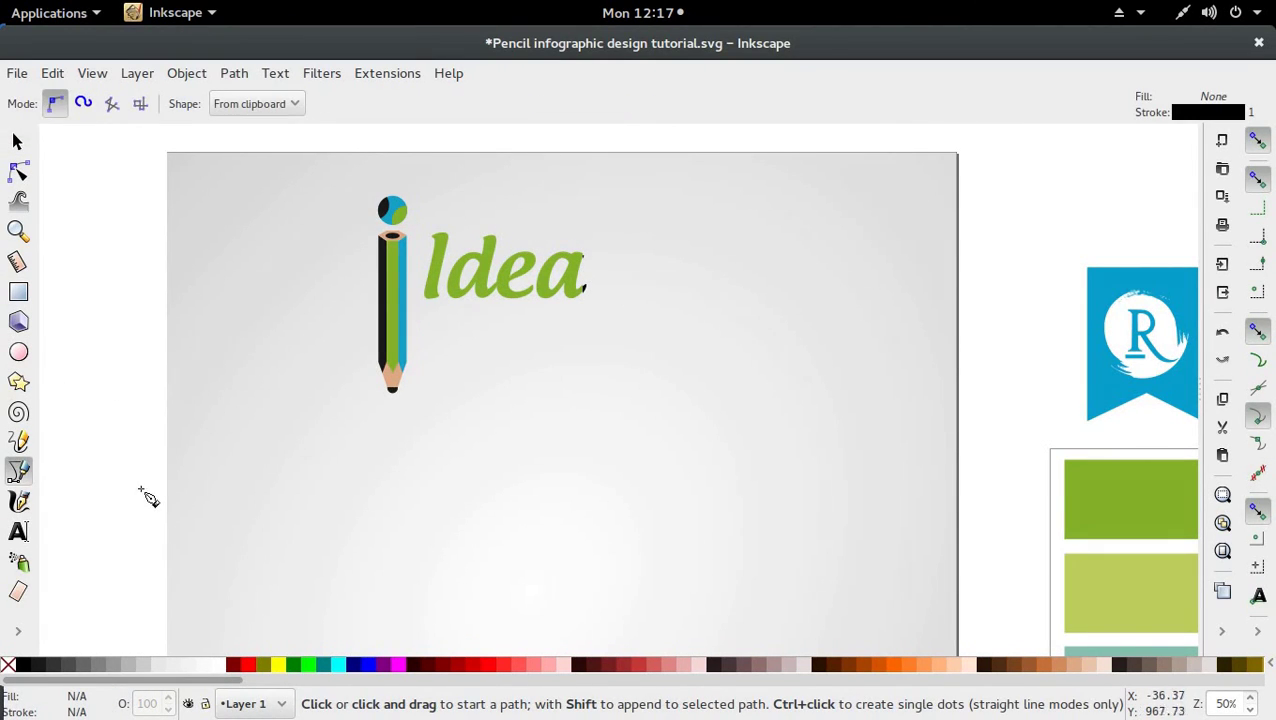
left_click(603, 282)
key("ctrl")
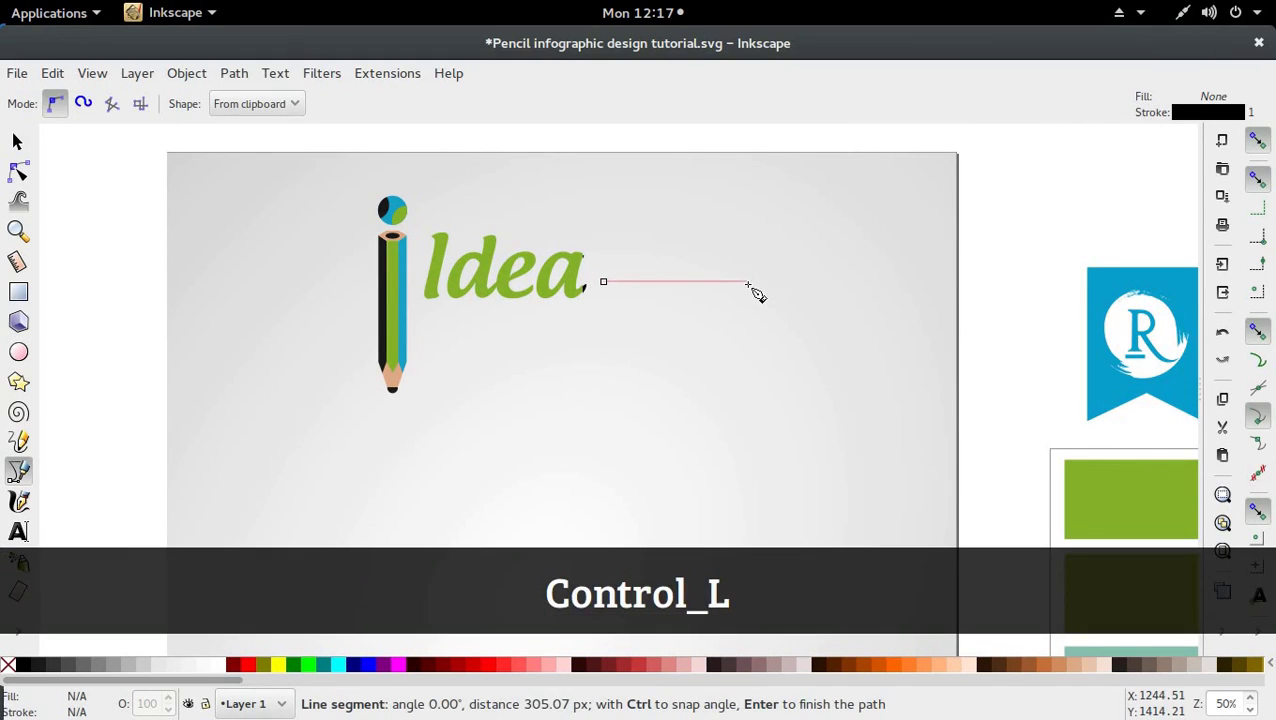
double_click(779, 285)
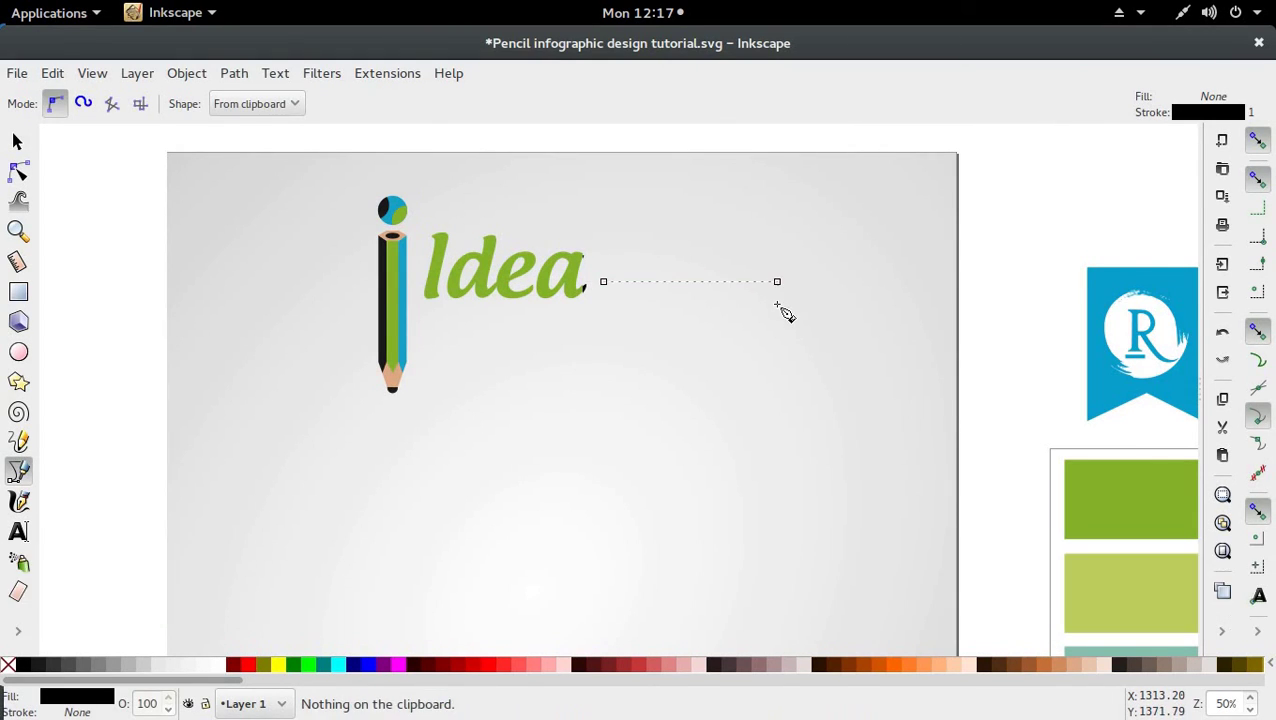
key("s")
left_click(770, 298)
left_click(753, 295)
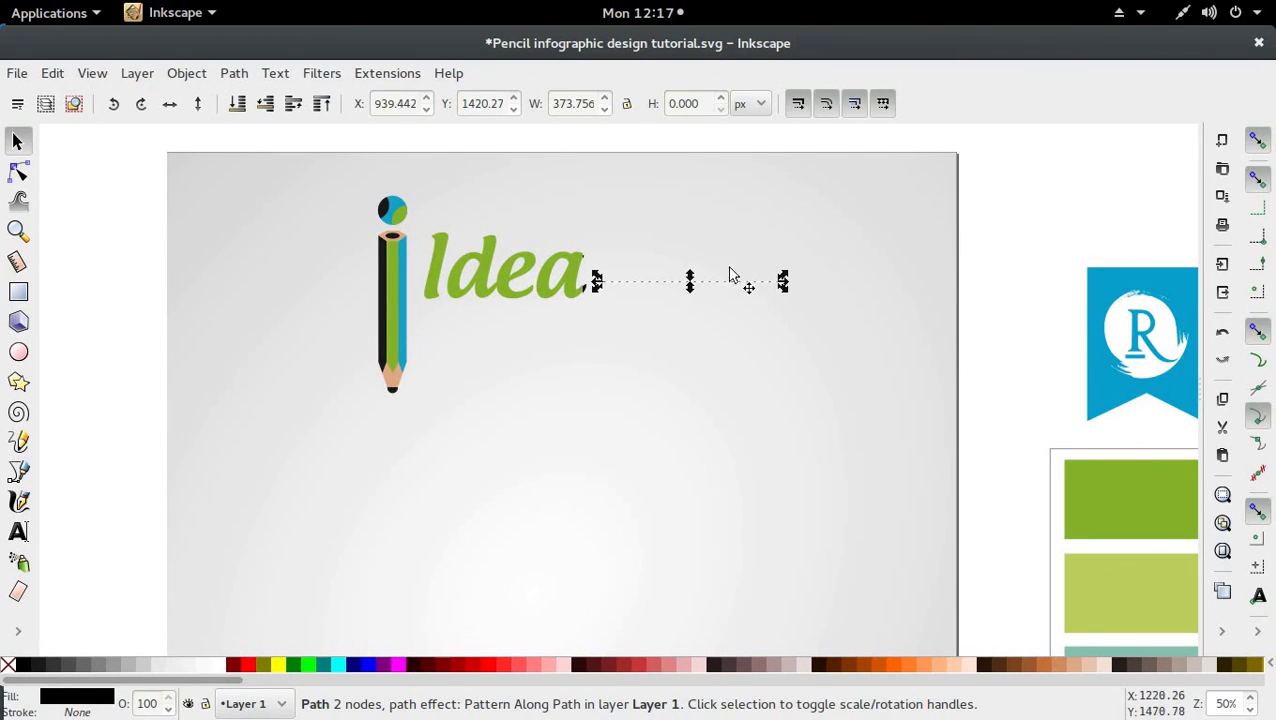
Try to set the horizontal line's stroke width to 5 px
key("ctrl+shift")
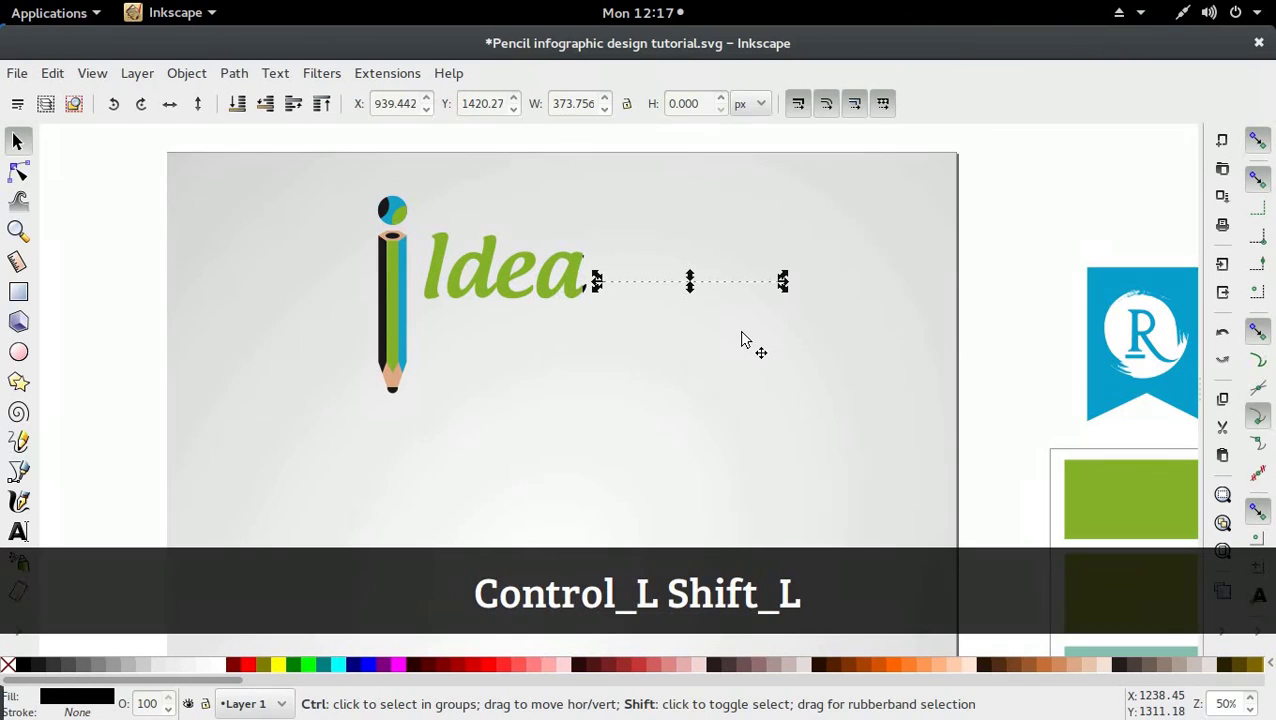
key("ctrl+shift+f")
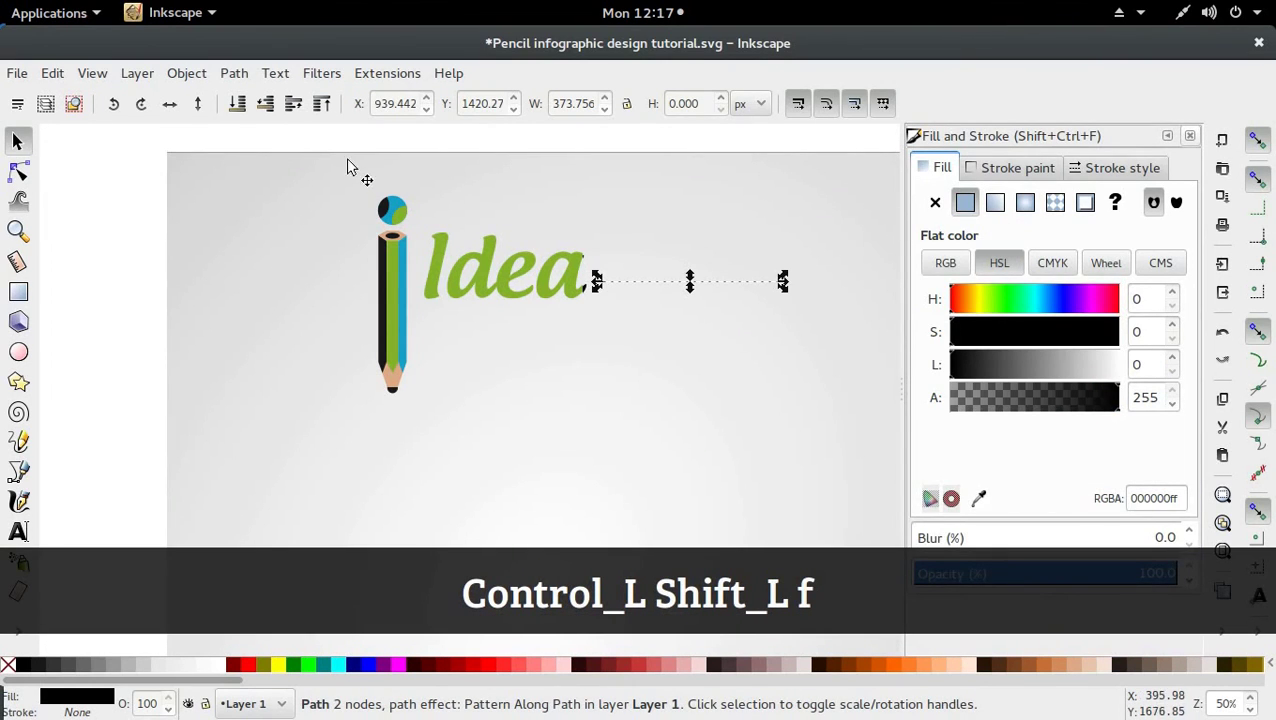
left_click(180, 76)
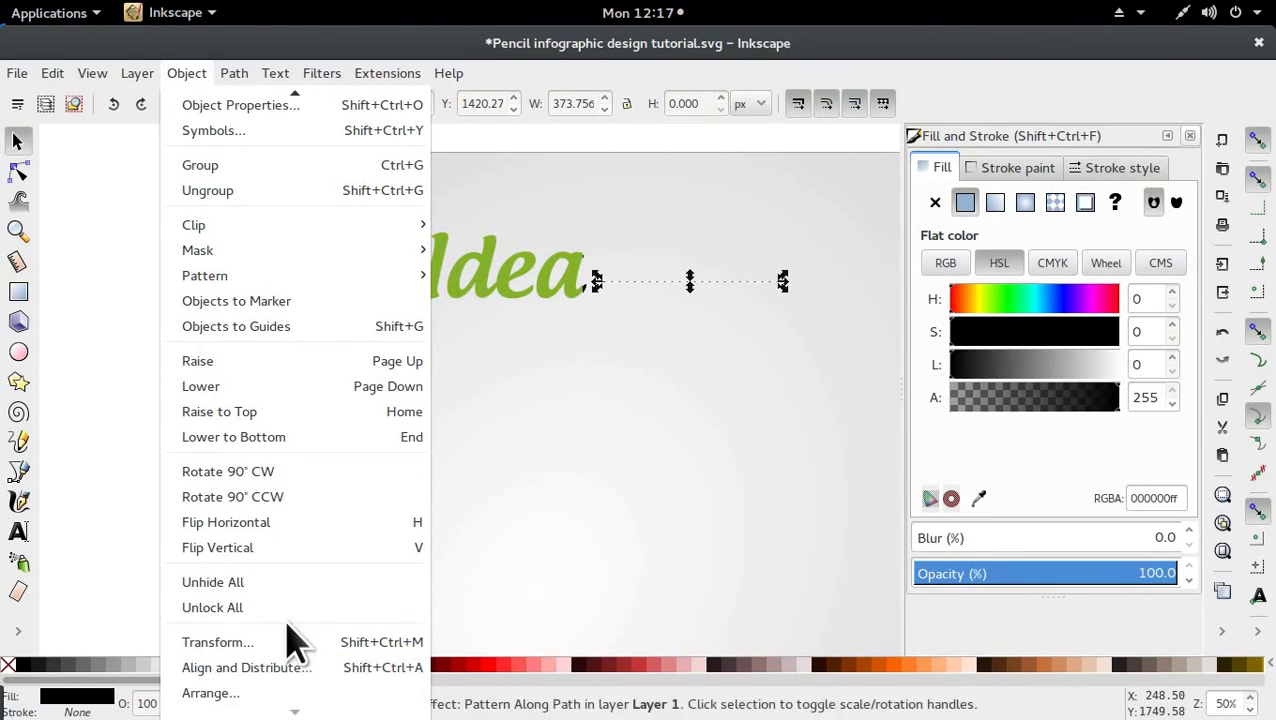
mouse_move(275, 74)
mouse_move(205, 84)
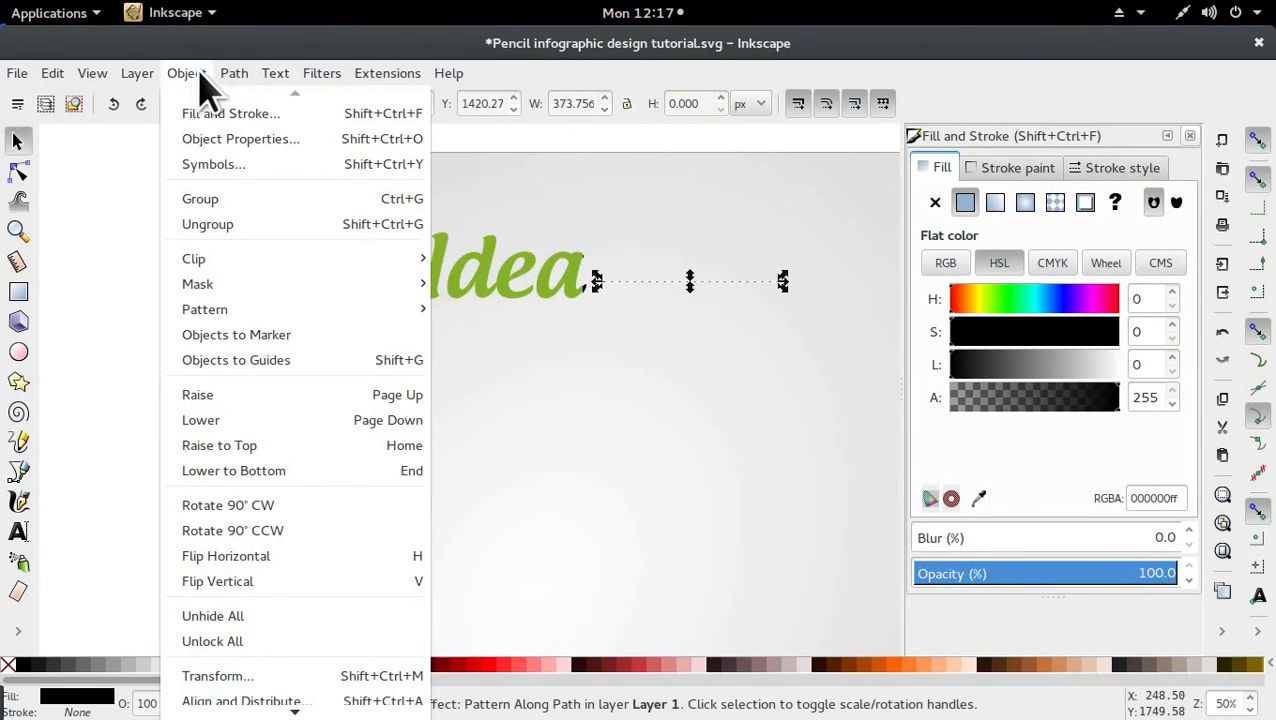
left_click(1020, 470)
left_click(1120, 168)
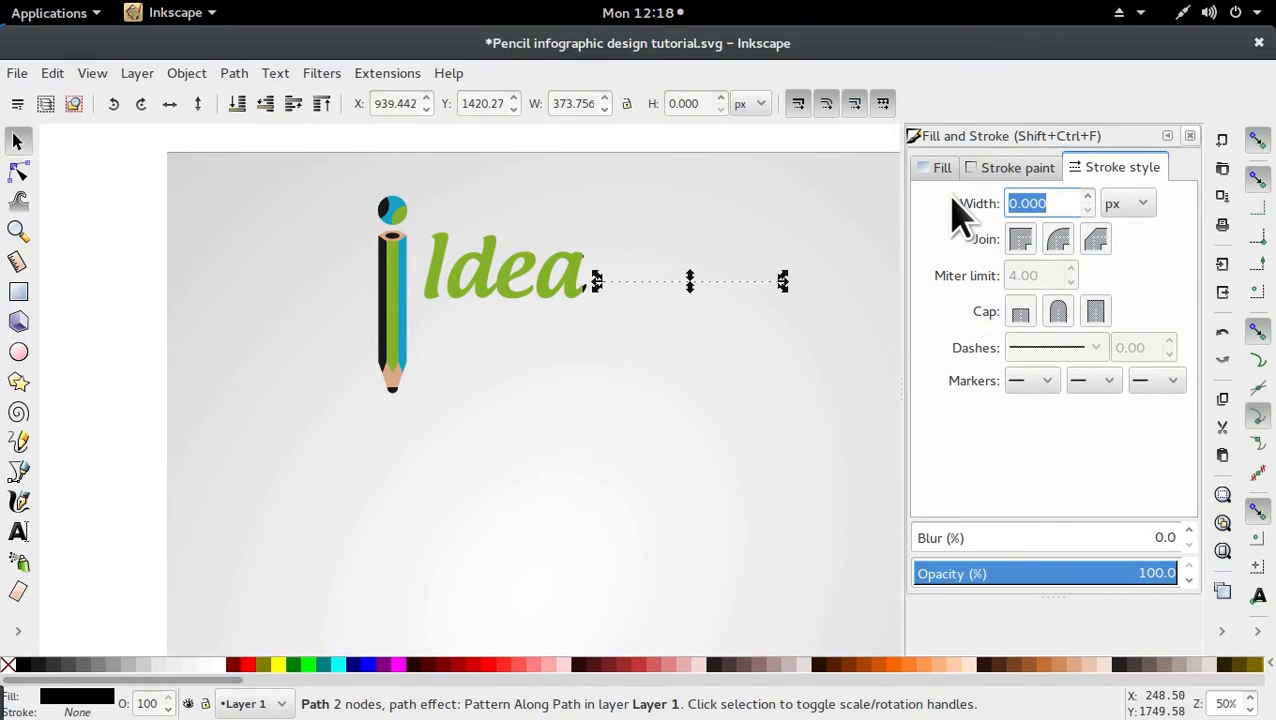
type("5")
key("Return")
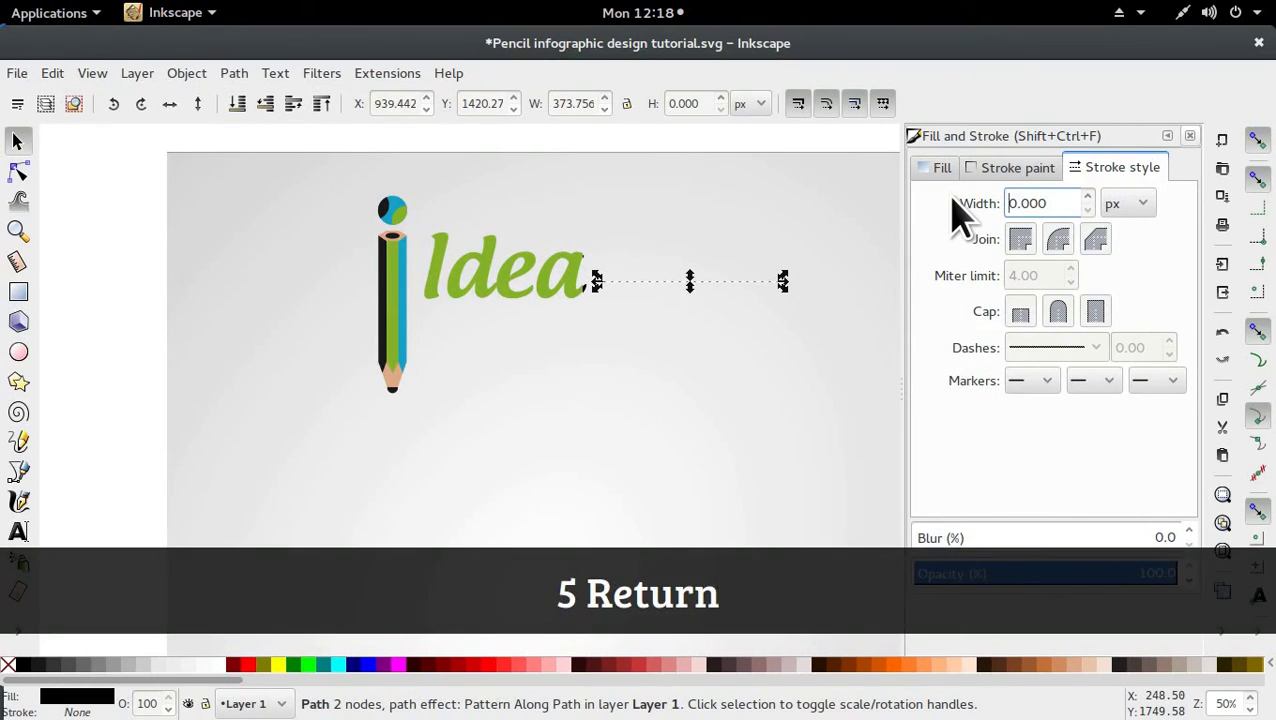
Set the horizontal line's stroke width to 5 px, colour the stroke black, and deselect the line
left_click_drag(1058, 203, 997, 202)
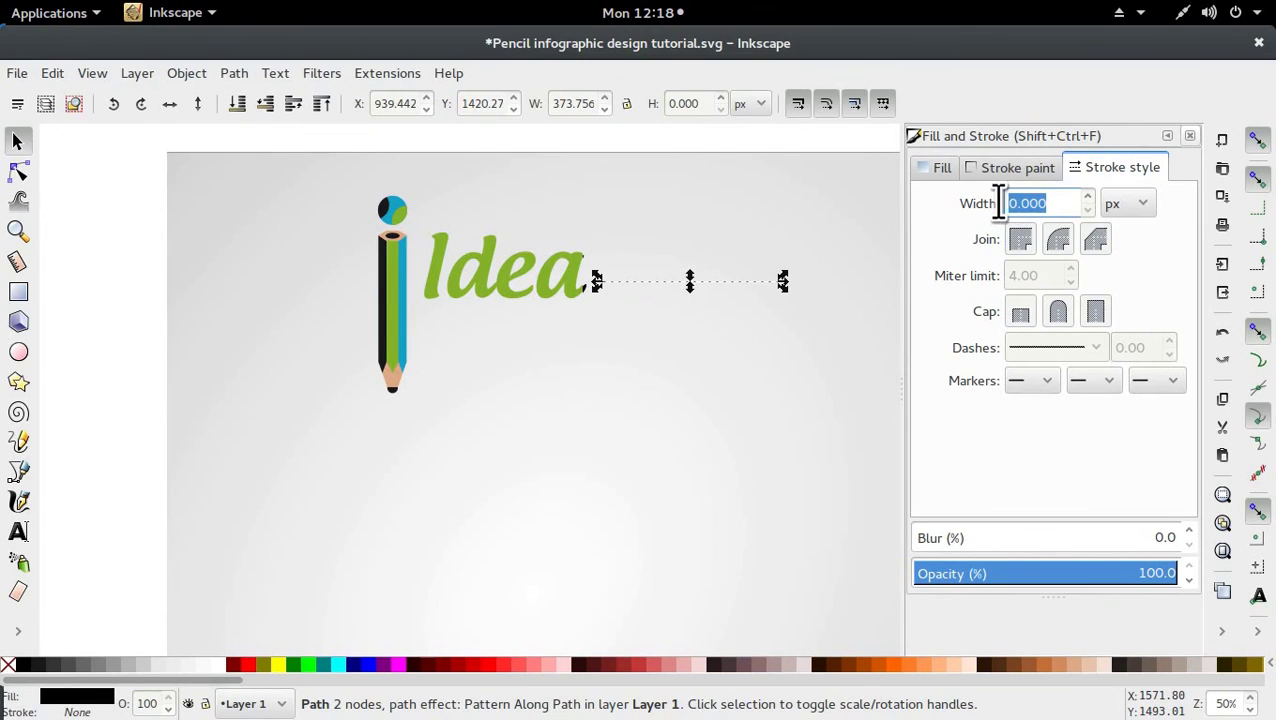
type("5")
key("Return")
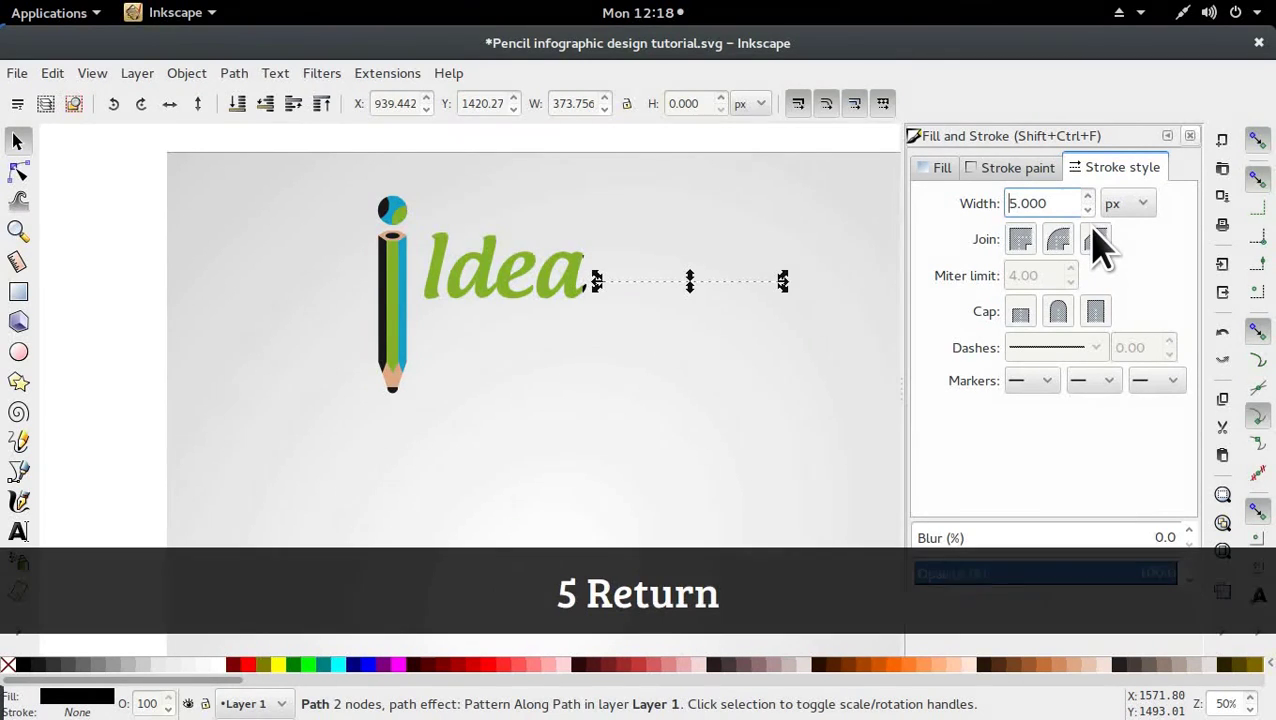
left_click(140, 703)
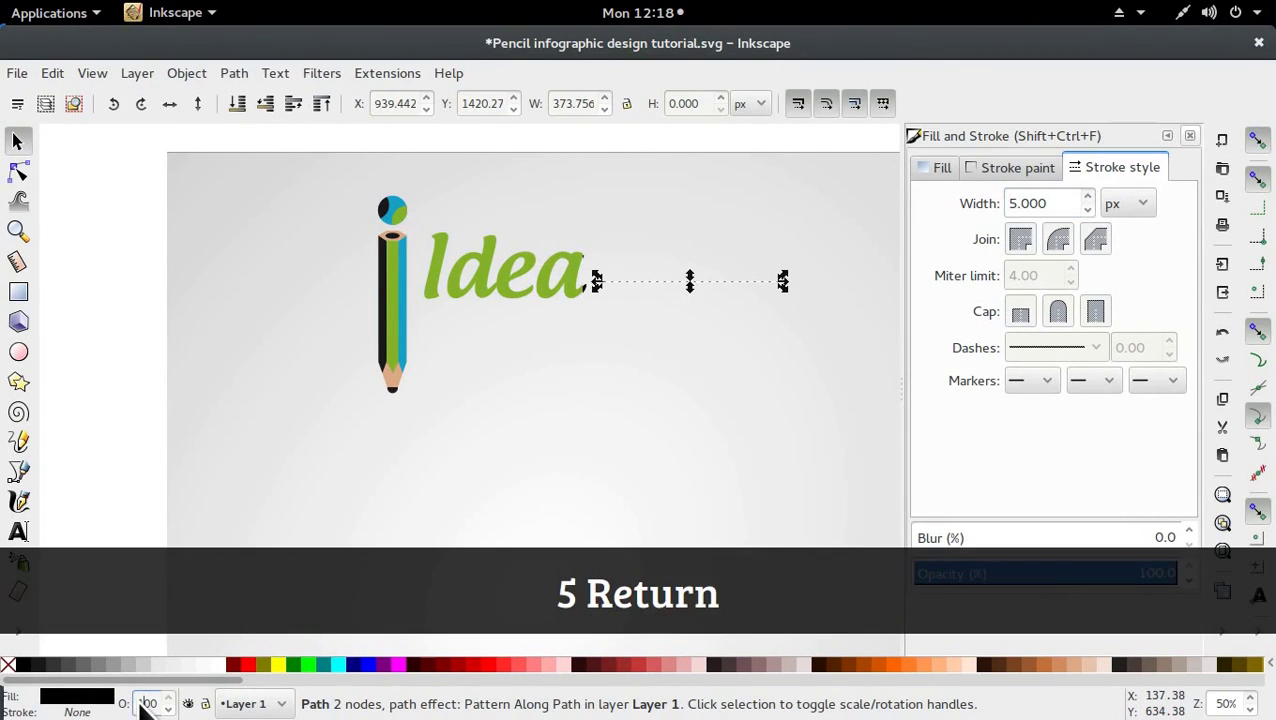
left_click(22, 664, "shift")
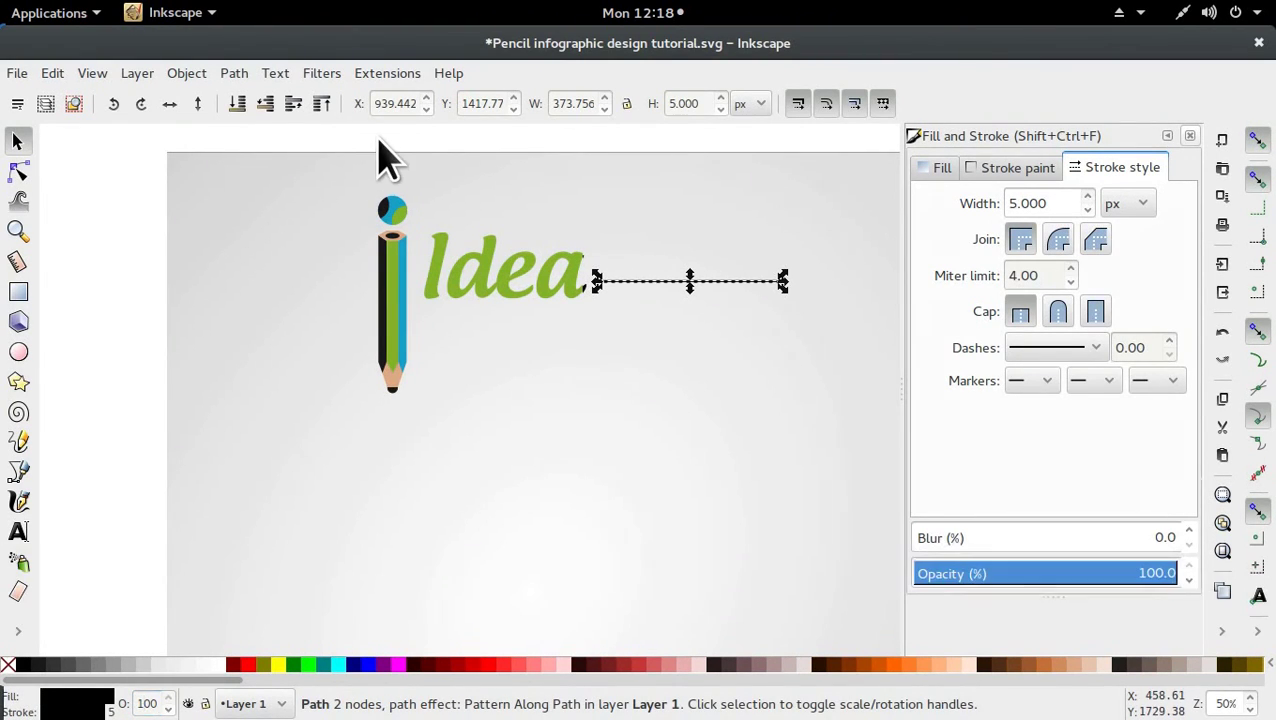
left_click(525, 228)
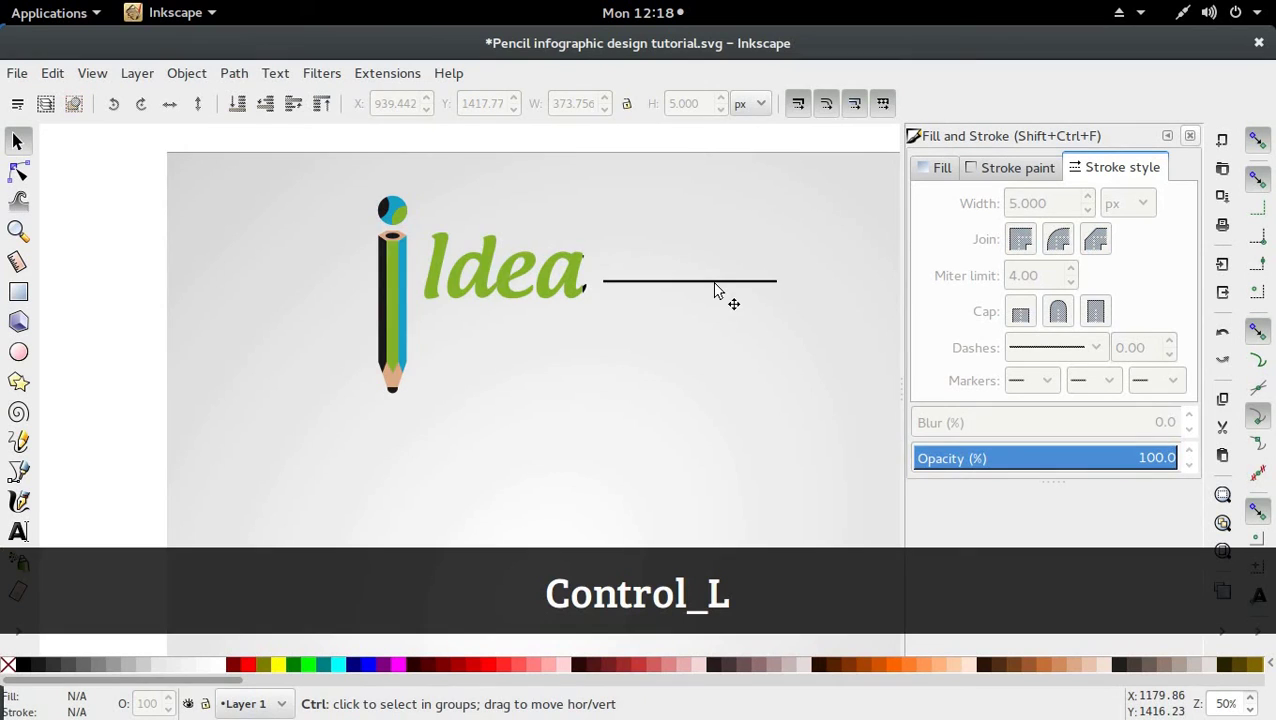
Shorten the horizontal line beside "Idea" to about 329 px by scaling it from its outer end
scroll(716, 292, "down", 1, "ctrl")
scroll(716, 300, "down", 1, "ctrl")
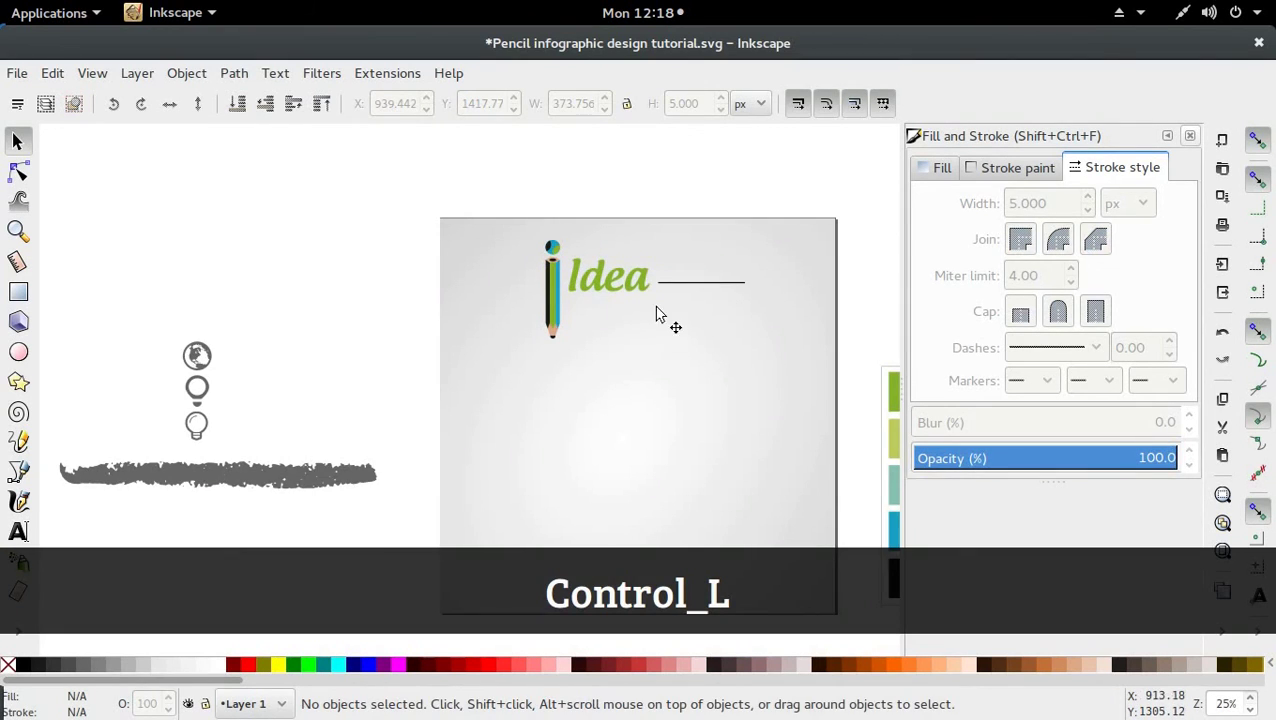
left_click(745, 283)
mouse_move(760, 296)
left_mouse_down()
mouse_move(735, 299)
mouse_move(760, 299)
left_mouse_up()
Duplicate the "Idea" text directly below the original and replace the copy's wording with "Infographic"
left_click(646, 289, "ctrl")
key("ctrl+d")
left_click_drag(648, 295, 630, 332)
double_click(645, 334)
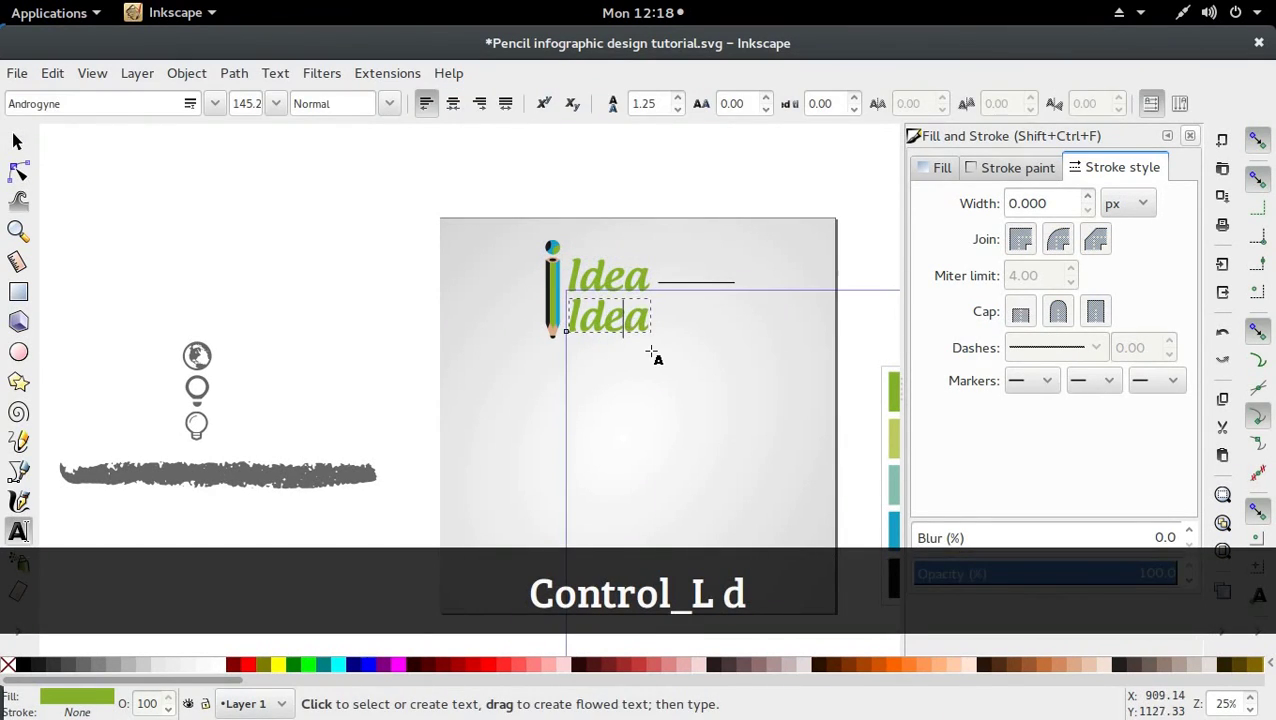
key("ctrl+a")
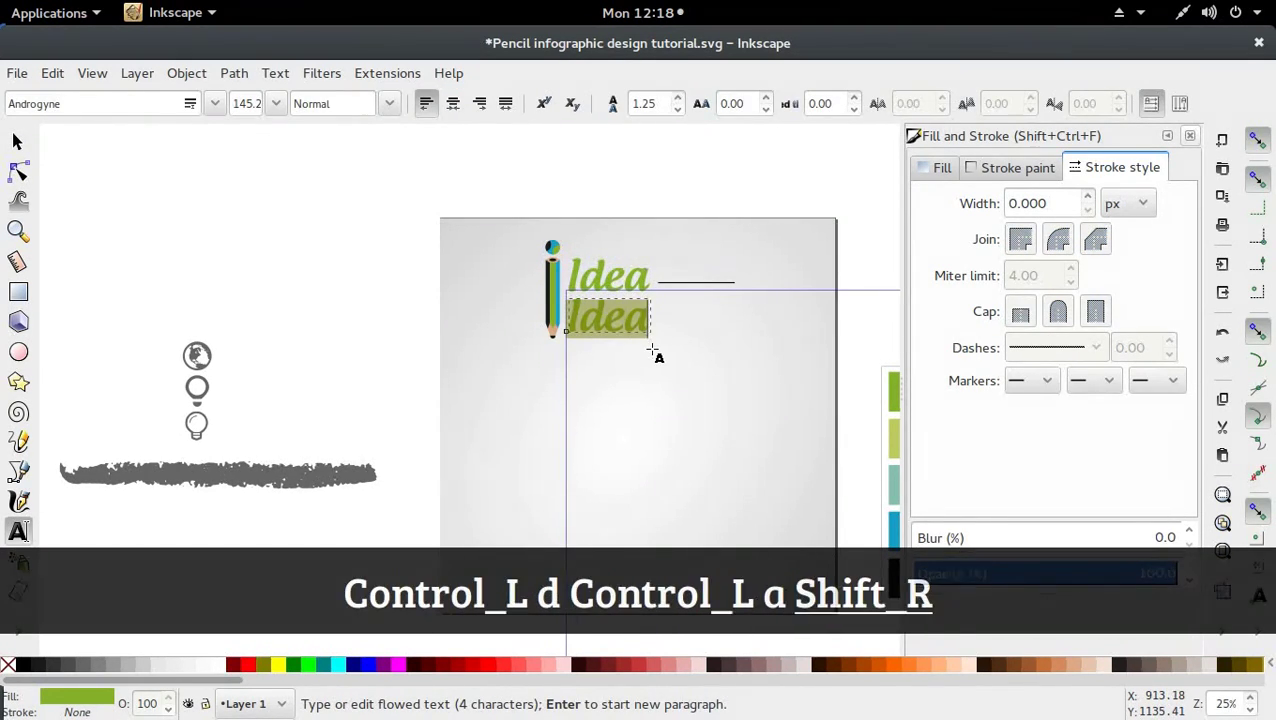
type("Infographic")
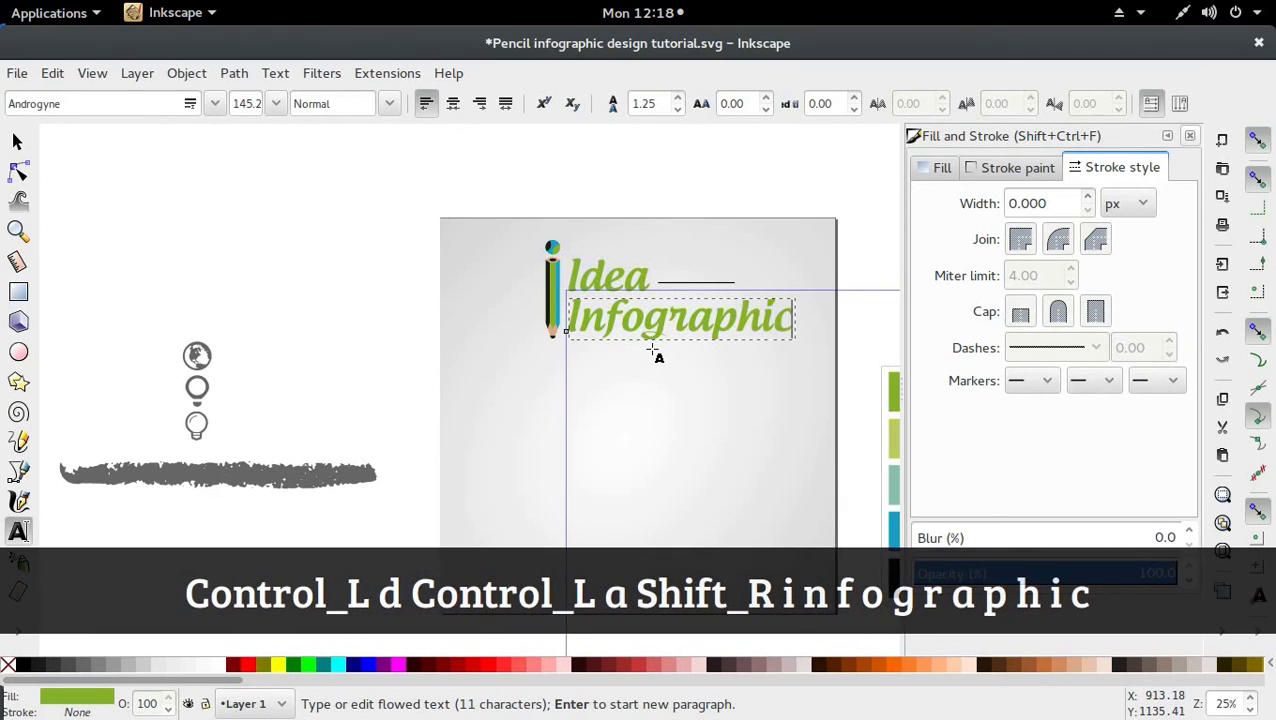
Change the font of the whole word "Infographic" to Raleway Bold and leave text editing
key("ctrl+a")
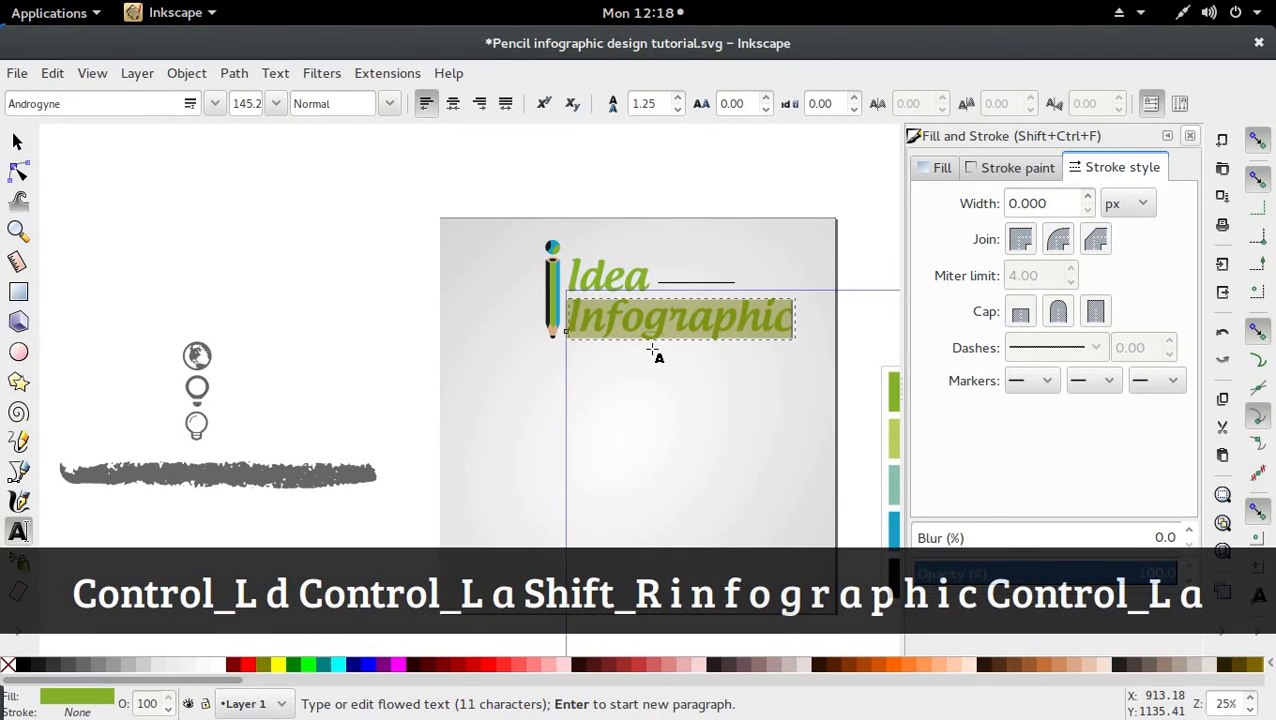
left_click_drag(114, 104, 4, 116)
type("ra")
left_click(78, 160)
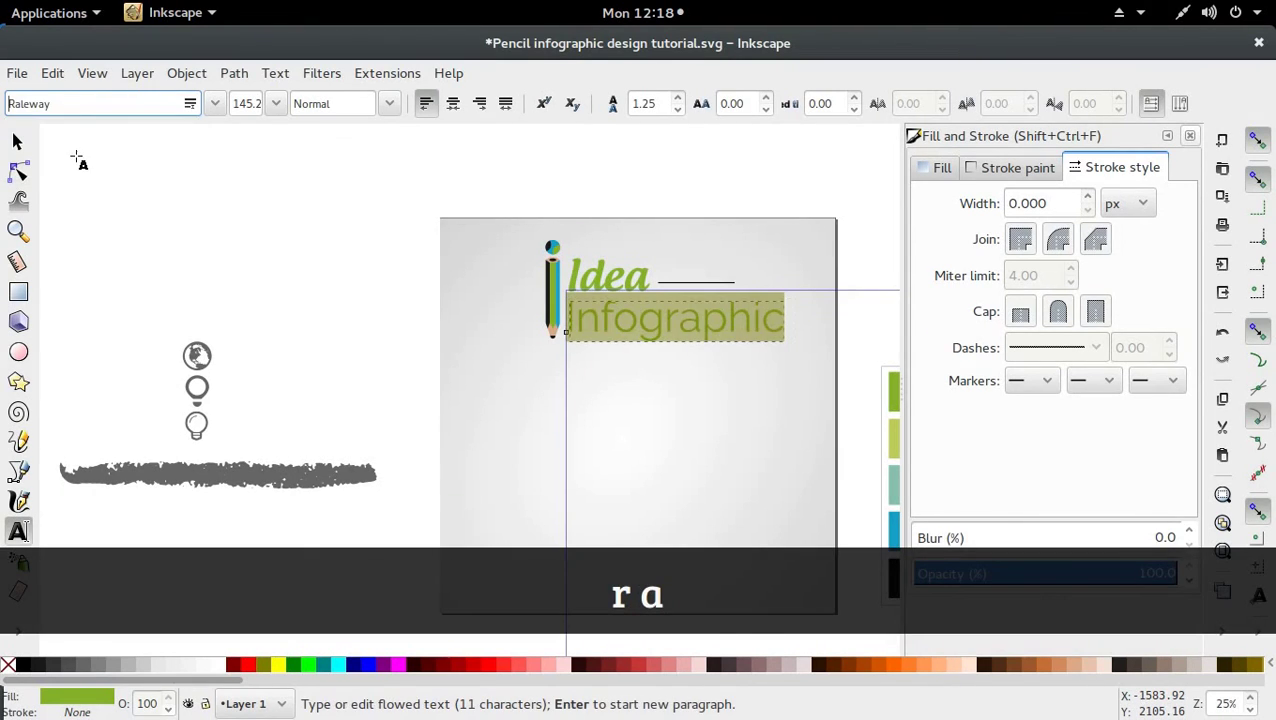
left_click(389, 103)
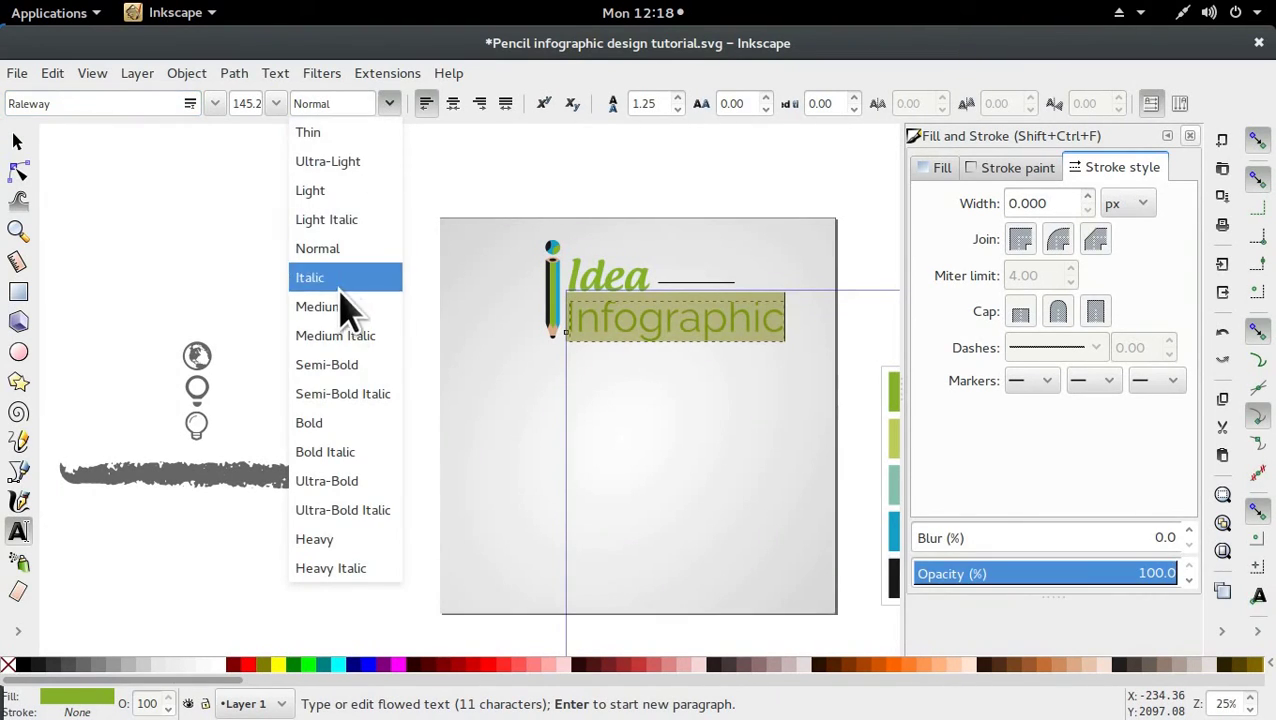
left_click(329, 424)
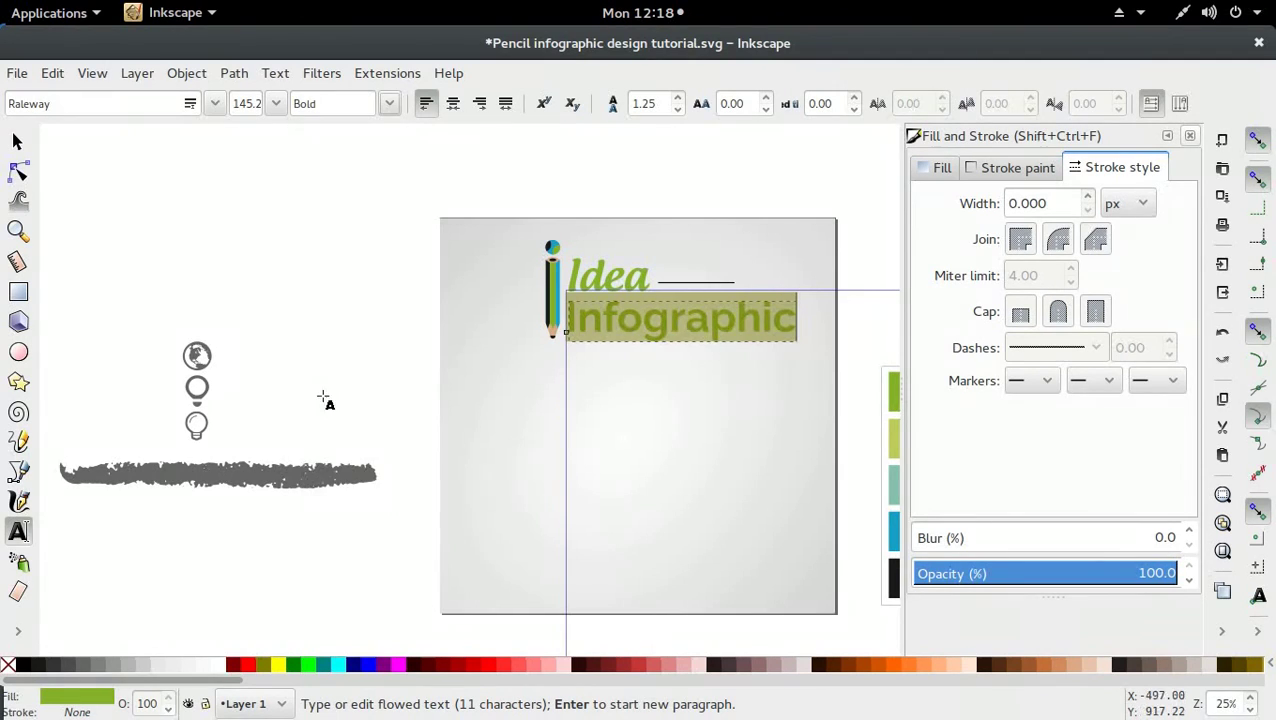
left_click(16, 141)
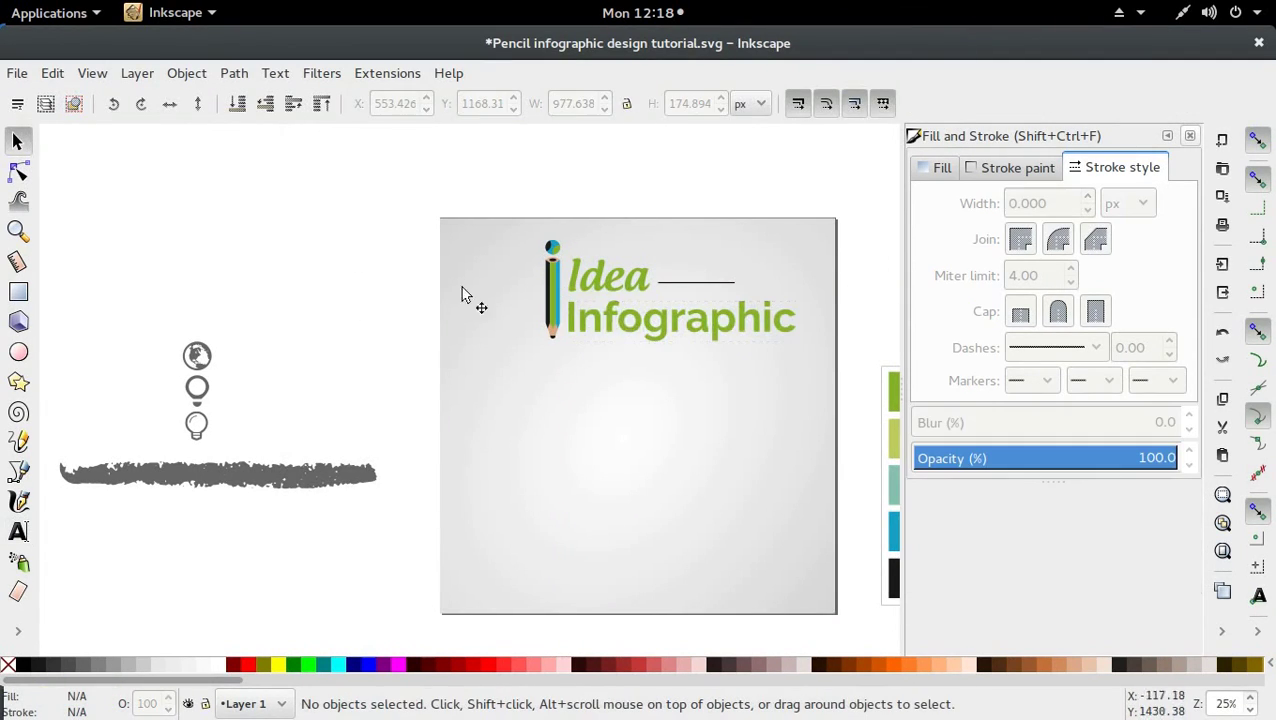
Delete the initial "I" from both "Idea" and "Infographic" so the pencil serves as their first letter
double_click(590, 290)
key("BackSpace")
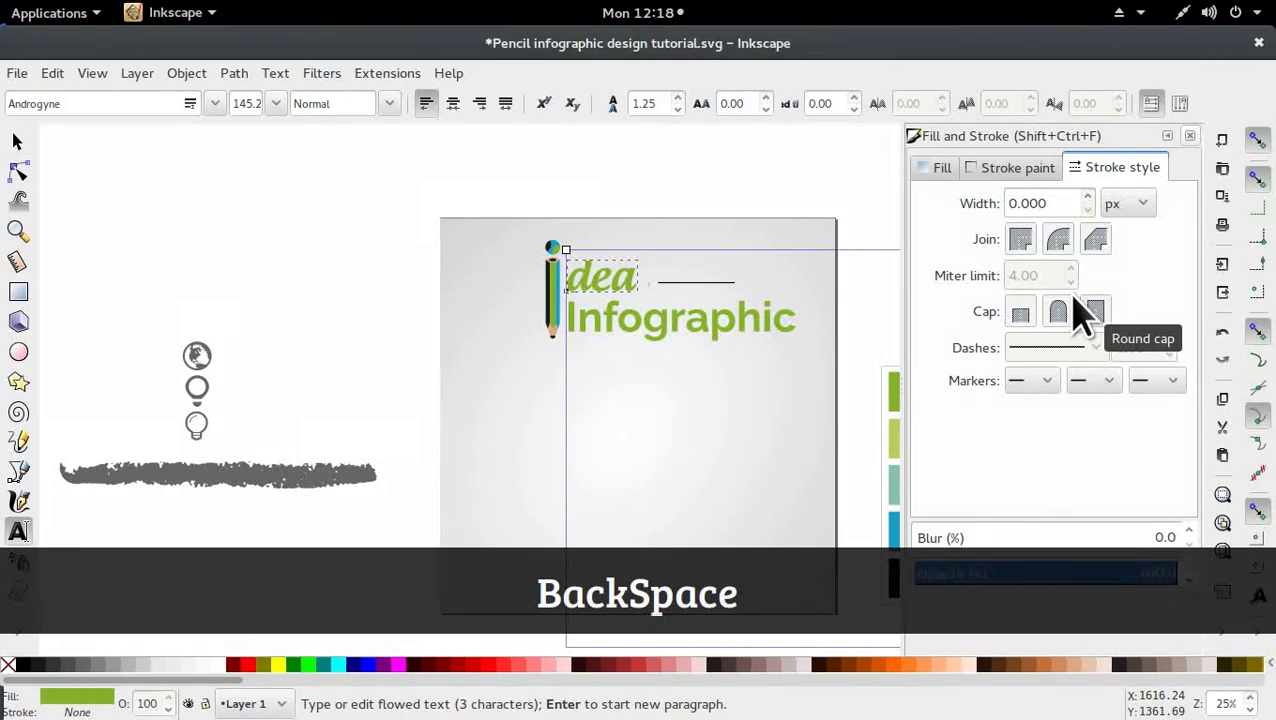
left_click(582, 321)
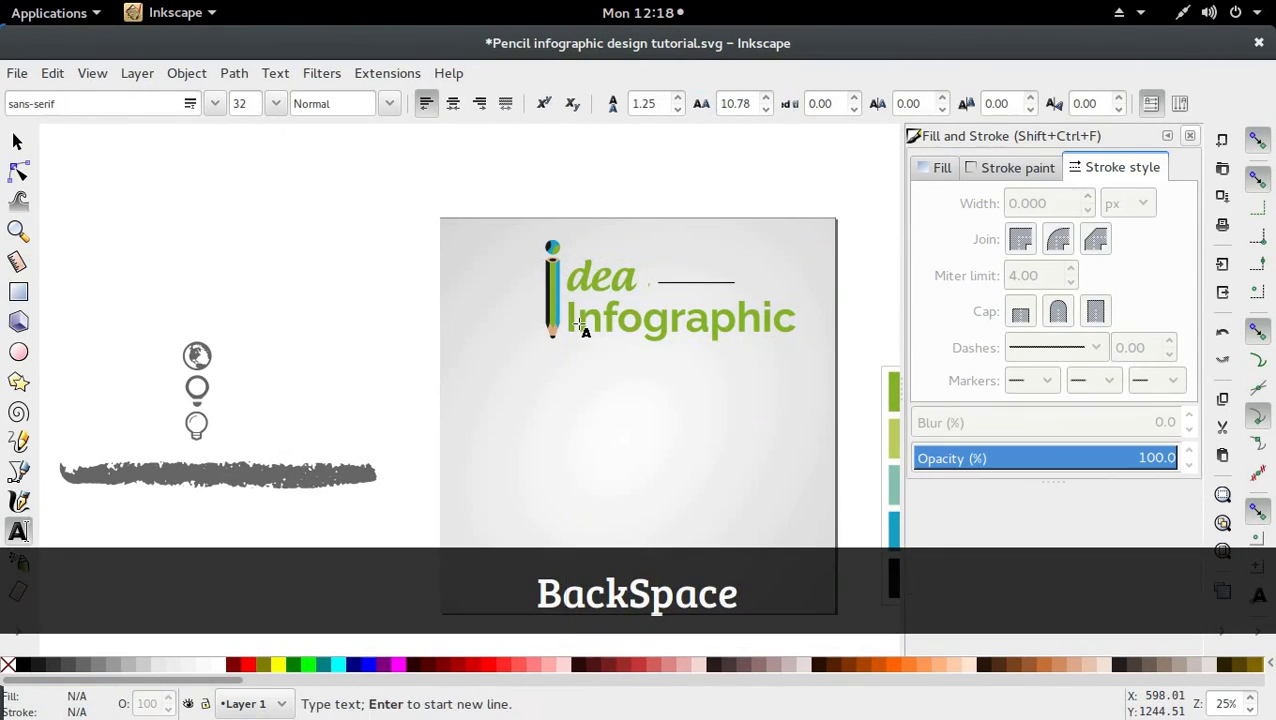
type("\\")
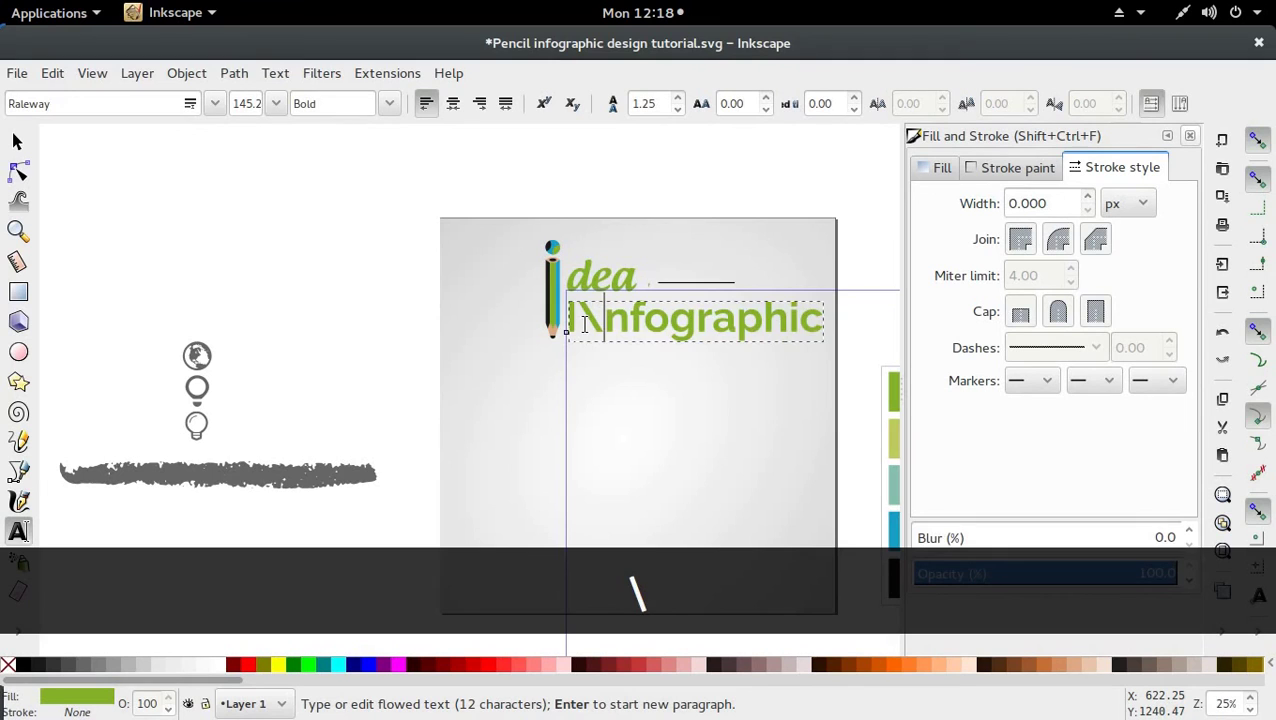
key("BackSpace")
key("BackSpace")
left_click(15, 143)
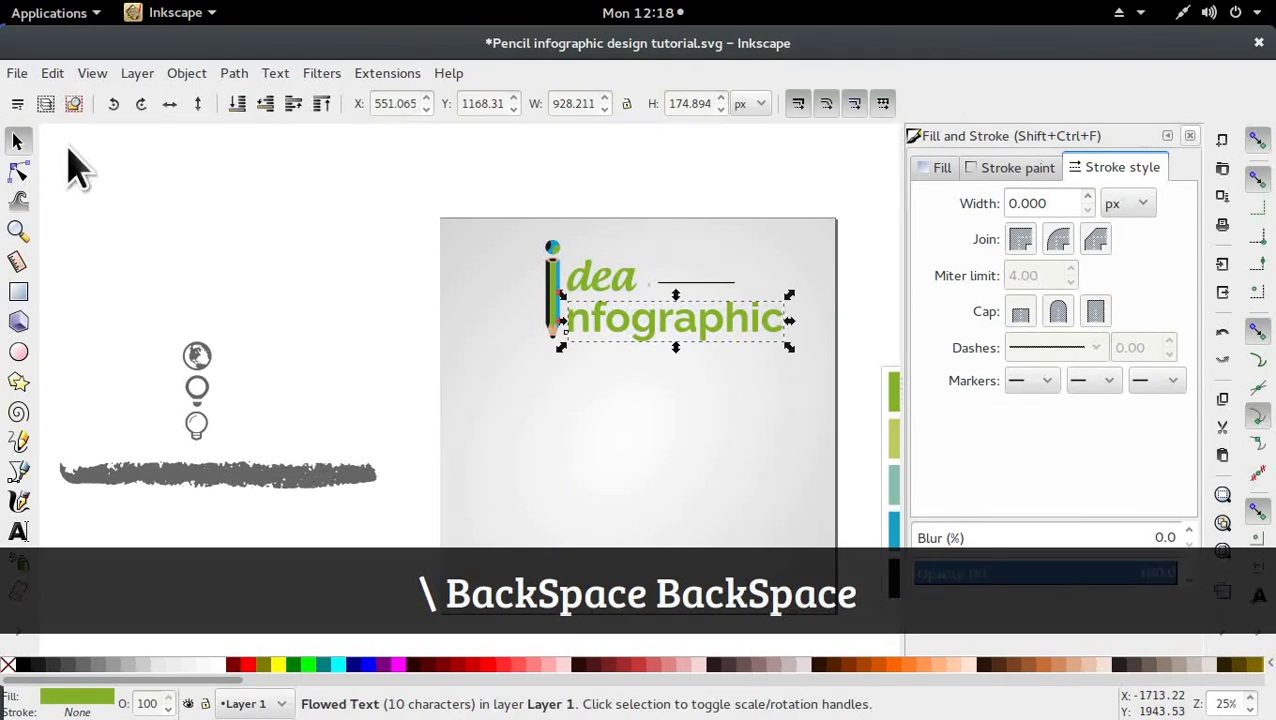
Nudge "nfographic" horizontally away from the pencil by about 8 px and move the line closer to "dea"
left_click(539, 404)
key("ctrl")
left_click(597, 333, "ctrl")
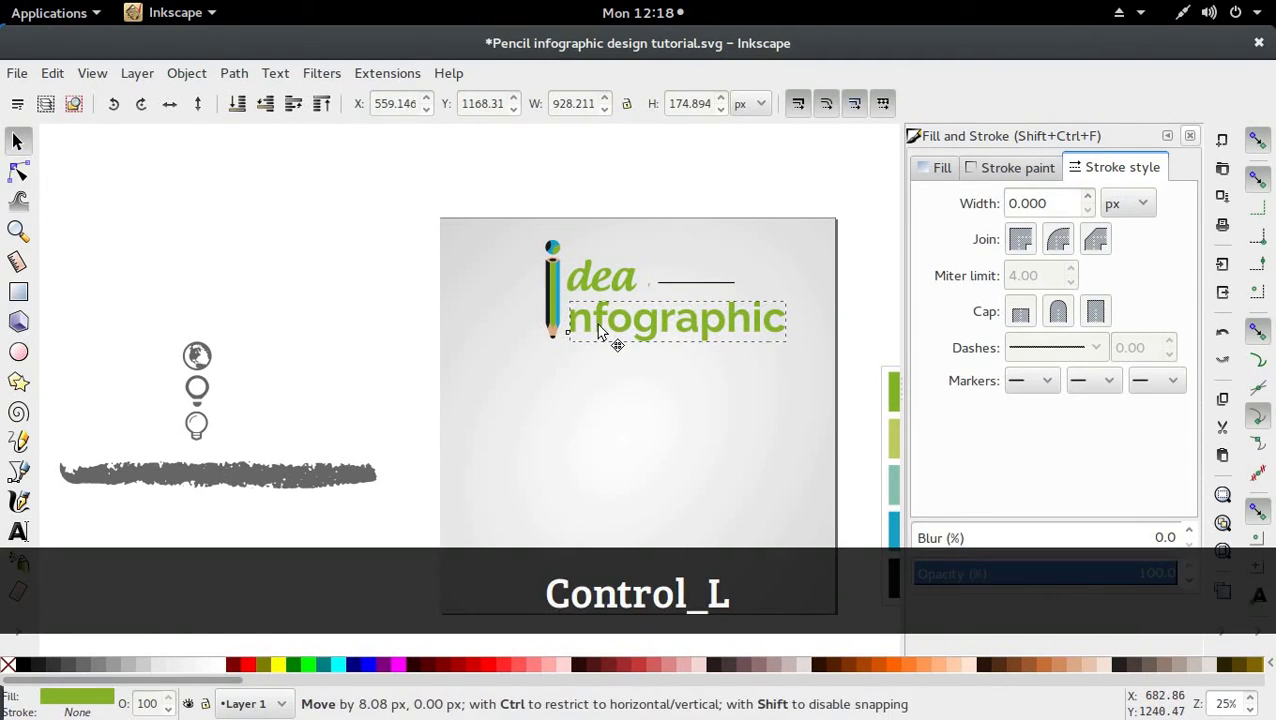
left_click(697, 287, "ctrl")
mouse_move(689, 285)
left_mouse_down()
mouse_move(672, 285)
mouse_move(683, 288)
left_mouse_up()
left_click(678, 342)
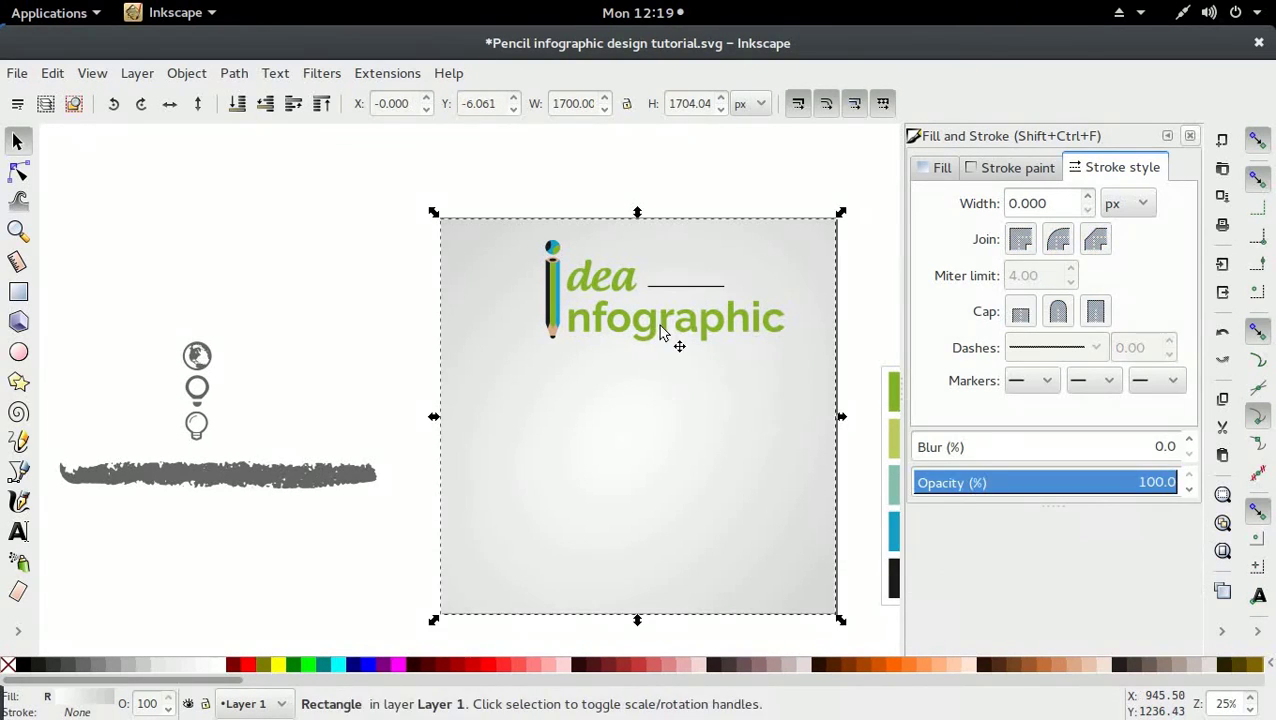
Scale "nfographic" down to about 775 px wide and fill it with the black sampled from the pencil
left_click(758, 347, "ctrl")
mouse_move(790, 347)
left_mouse_down()
mouse_move(772, 368)
mouse_move(731, 318)
mouse_move(746, 336)
left_mouse_up()
key("d")
left_click(556, 322)
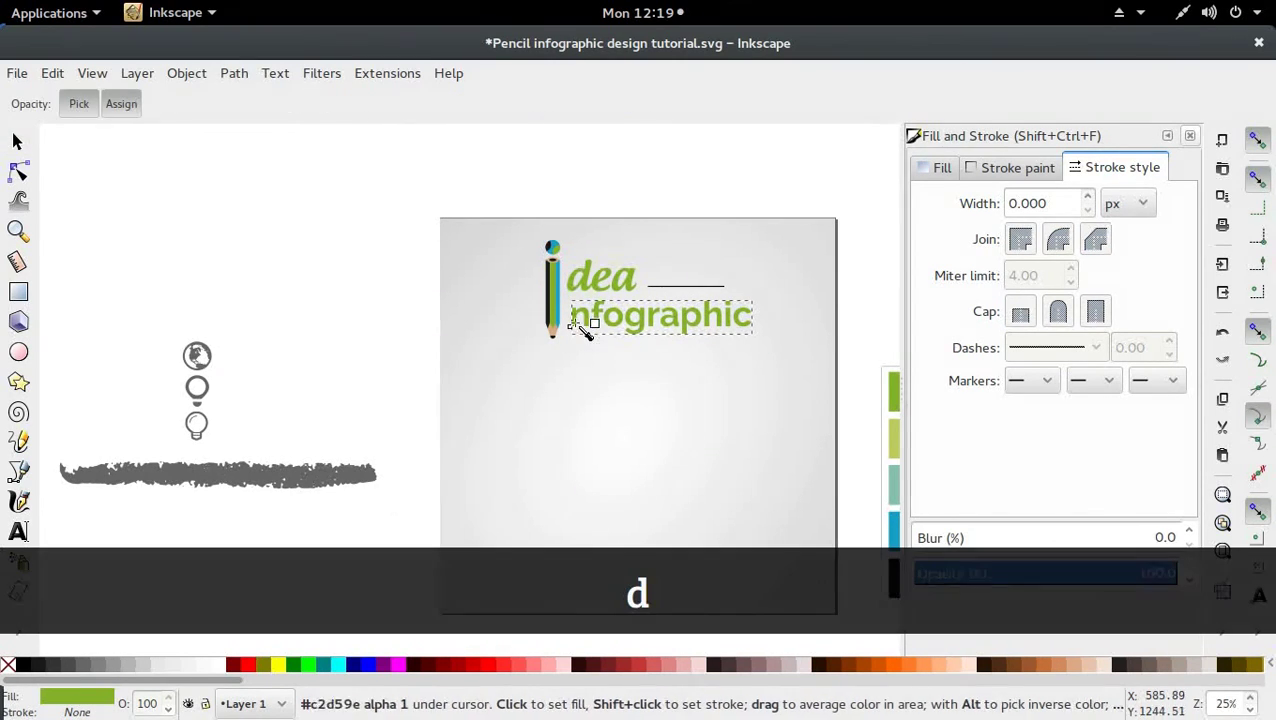
key("s")
left_click(872, 337)
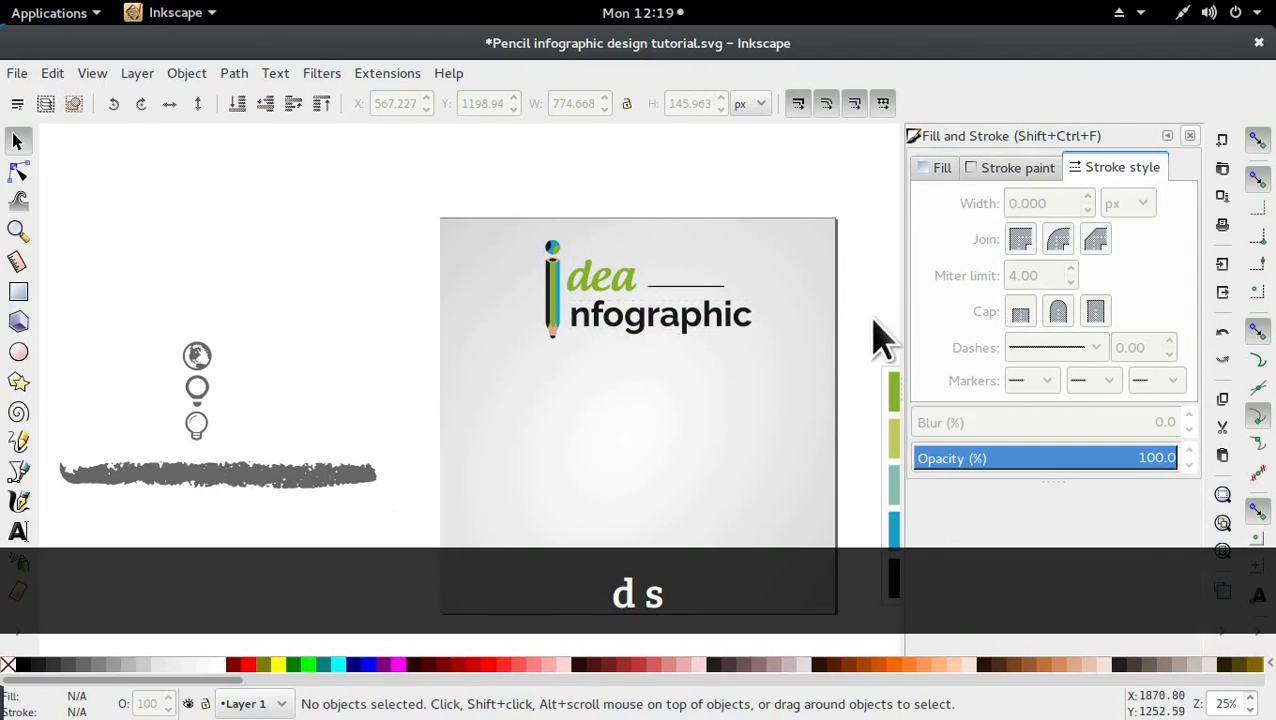
Shrink "nfographic" further and enlarge "dea" to about 373 px wide, with the line repositioned just beside "dea"
left_click(735, 336)
left_click_drag(737, 337, 635, 293)
left_click(640, 285, "ctrl")
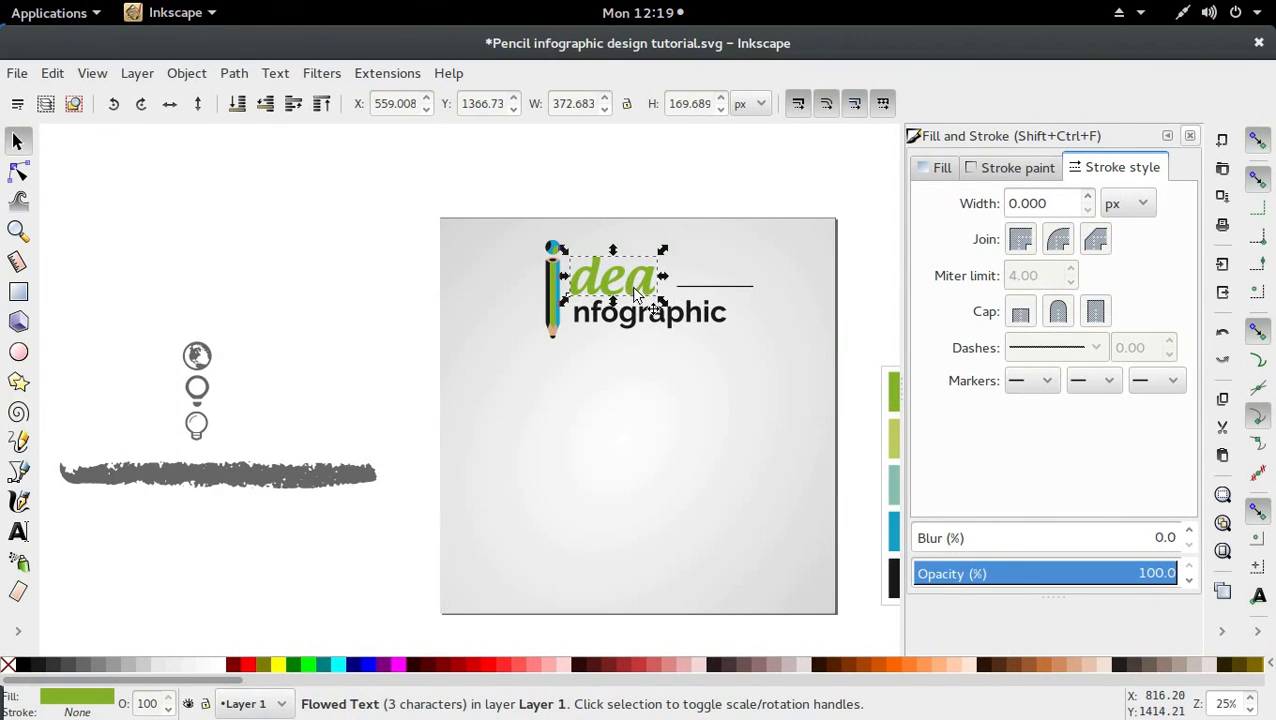
left_click(731, 290)
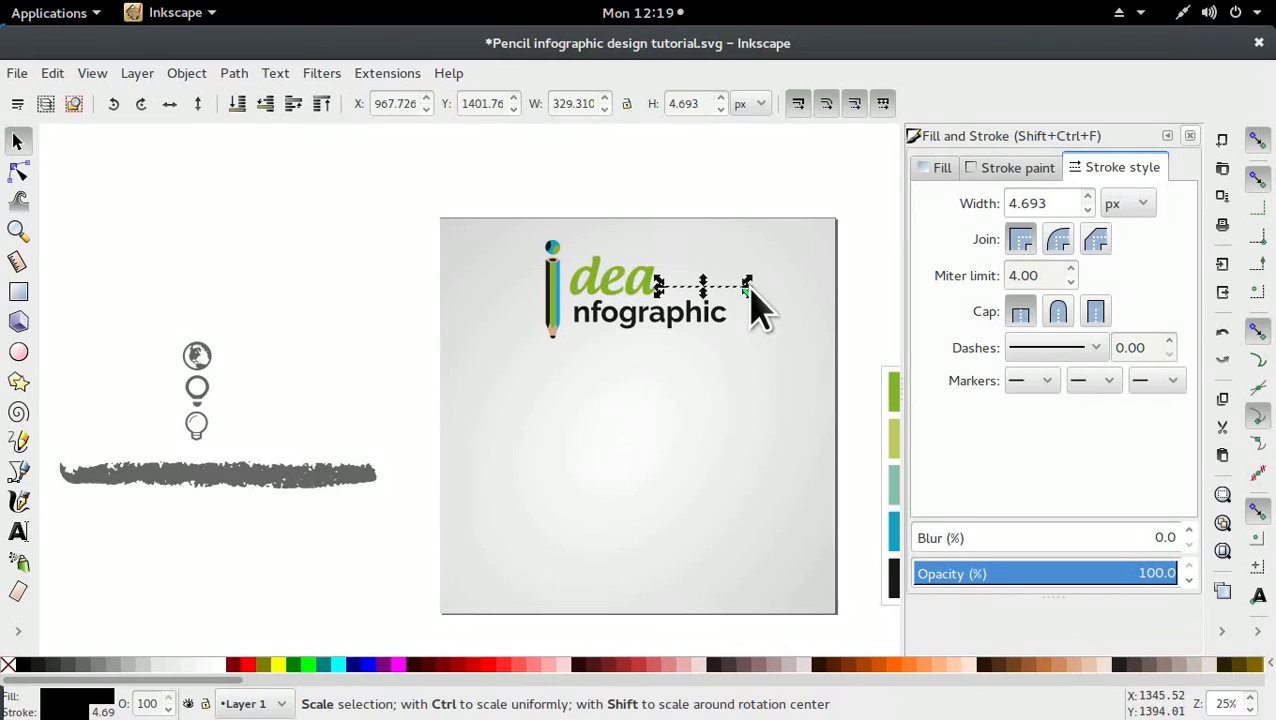
Try to shorten the line beside "dea" by scaling it, and undo the scaling
left_click_drag(757, 299, 740, 290)
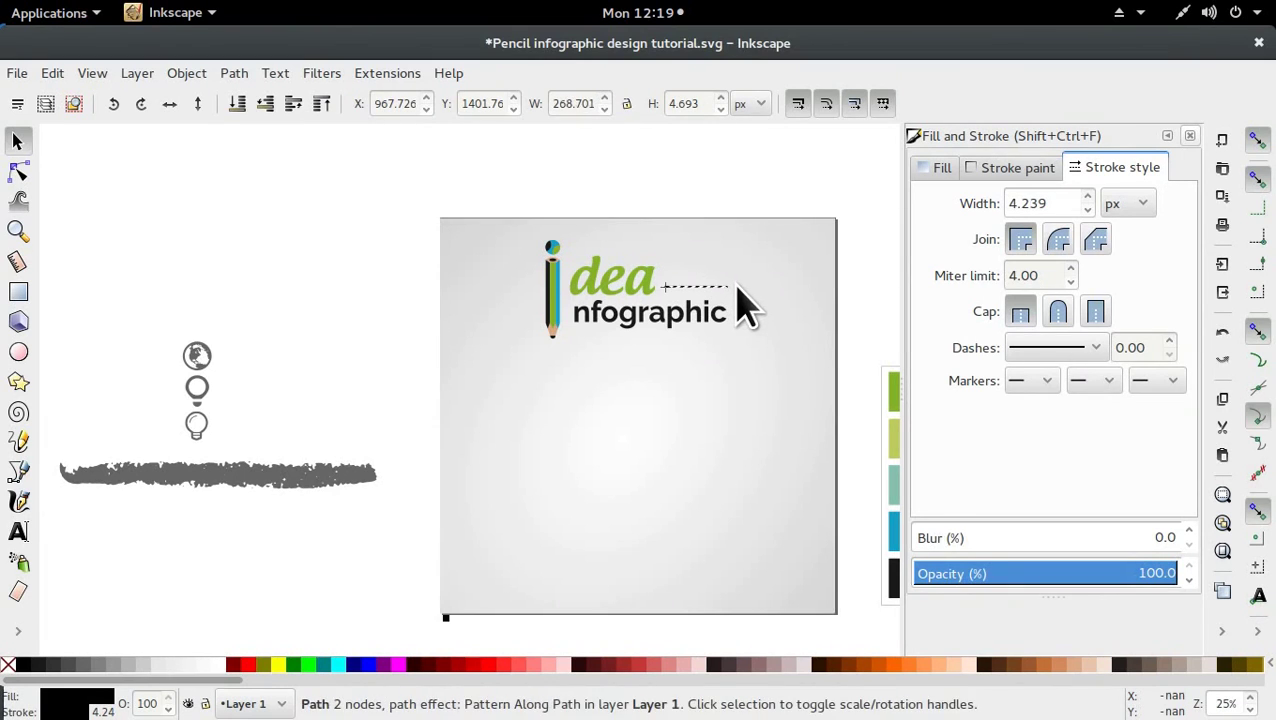
key("s")
key("ctrl+z")
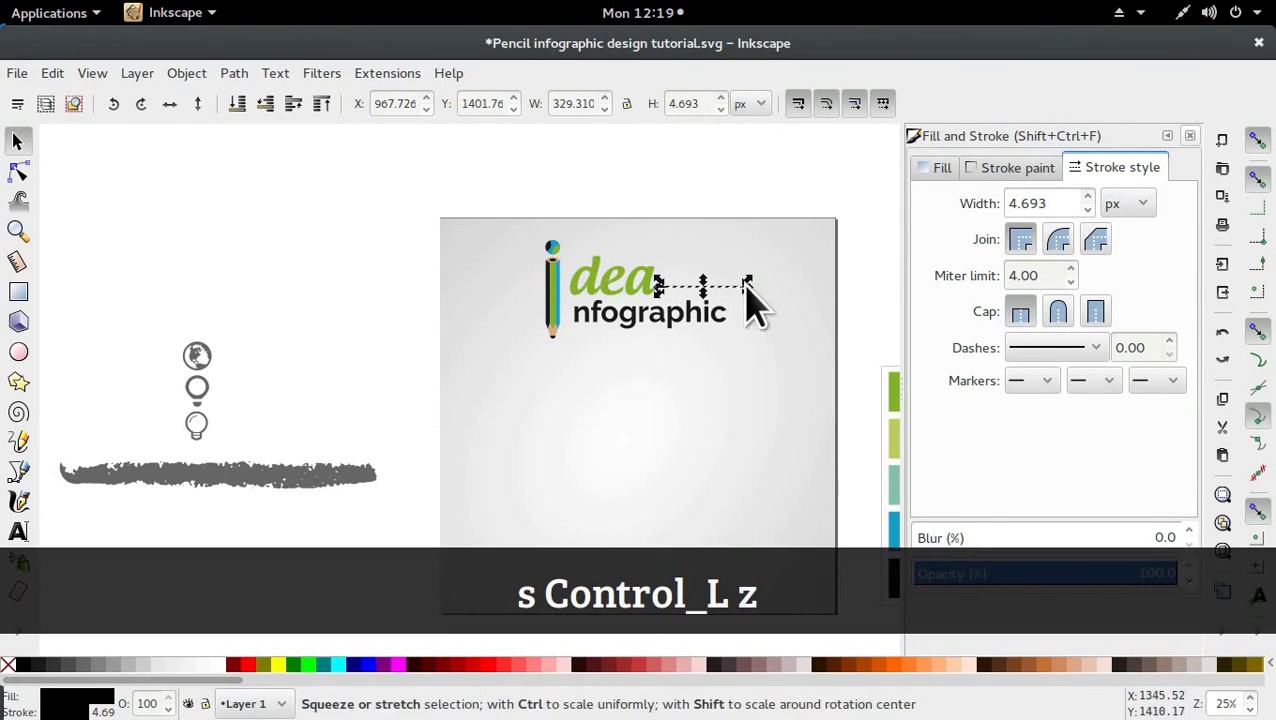
Shorten the line to about 248 px by moving its end node inward, and lower the line slightly
double_click(745, 288)
left_click_drag(747, 288, 727, 292)
key("s")
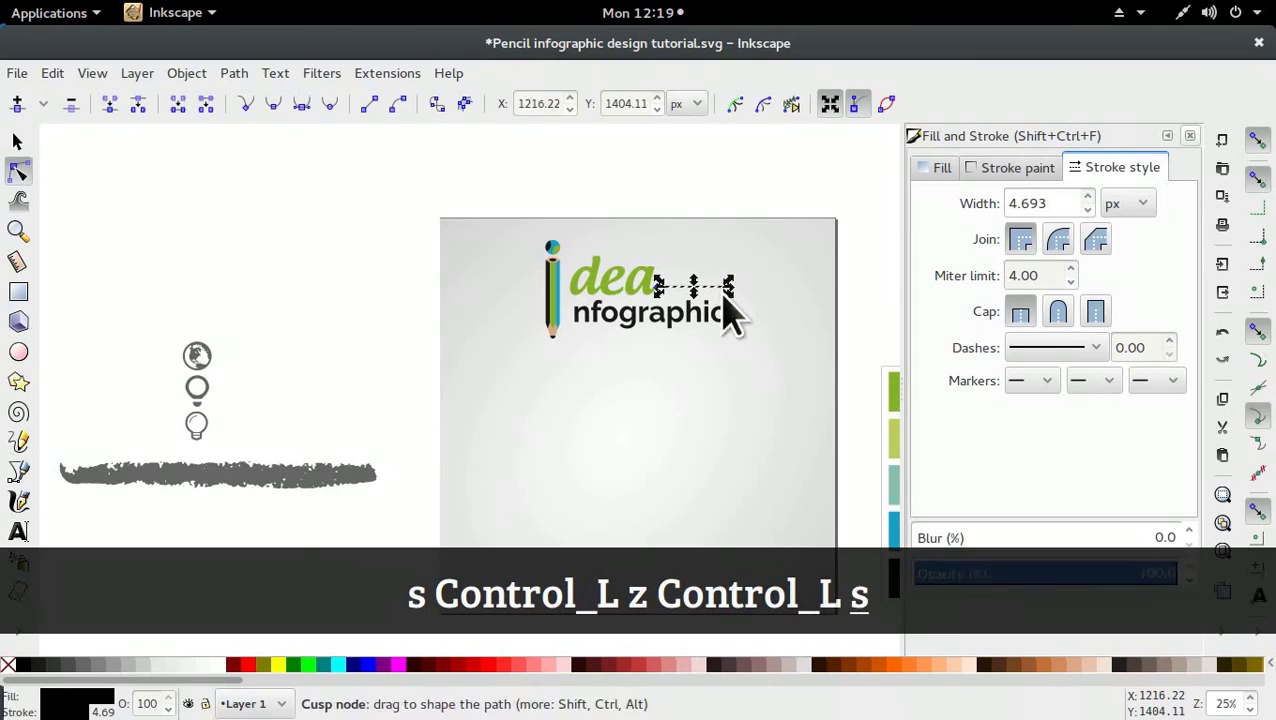
left_click(712, 276)
key("ctrl")
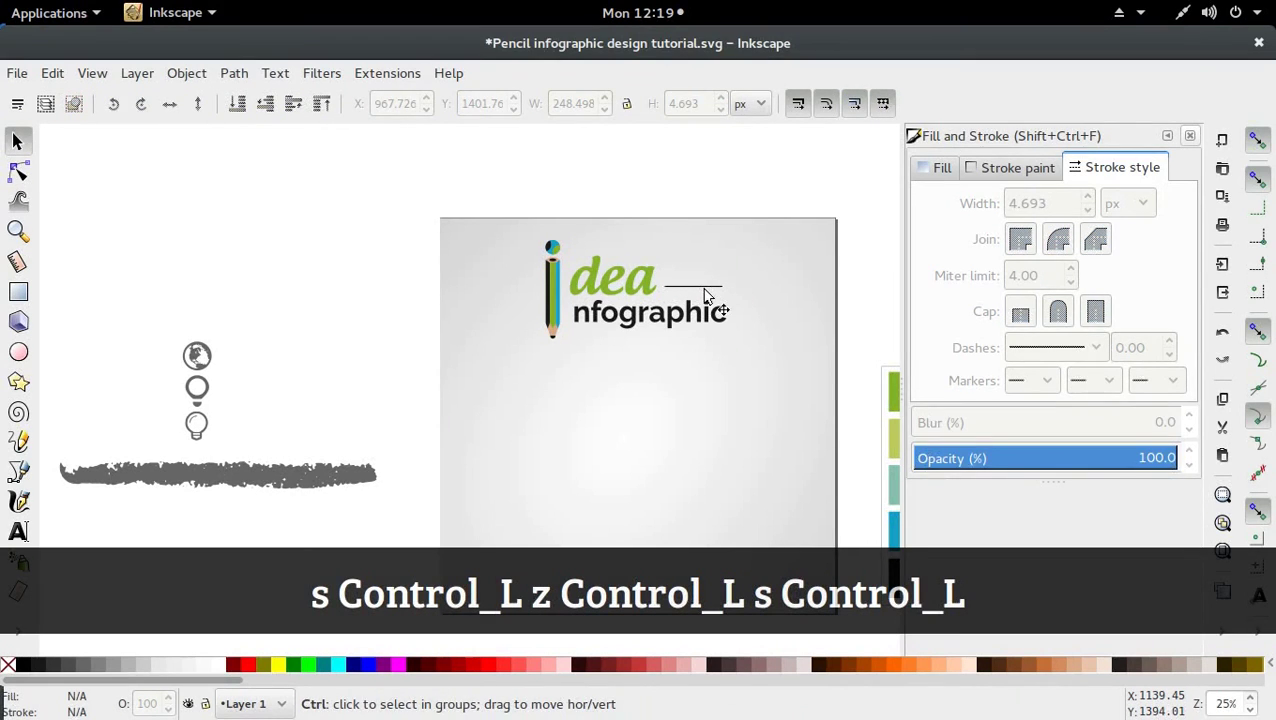
left_click(705, 296, "ctrl")
left_click(407, 322)
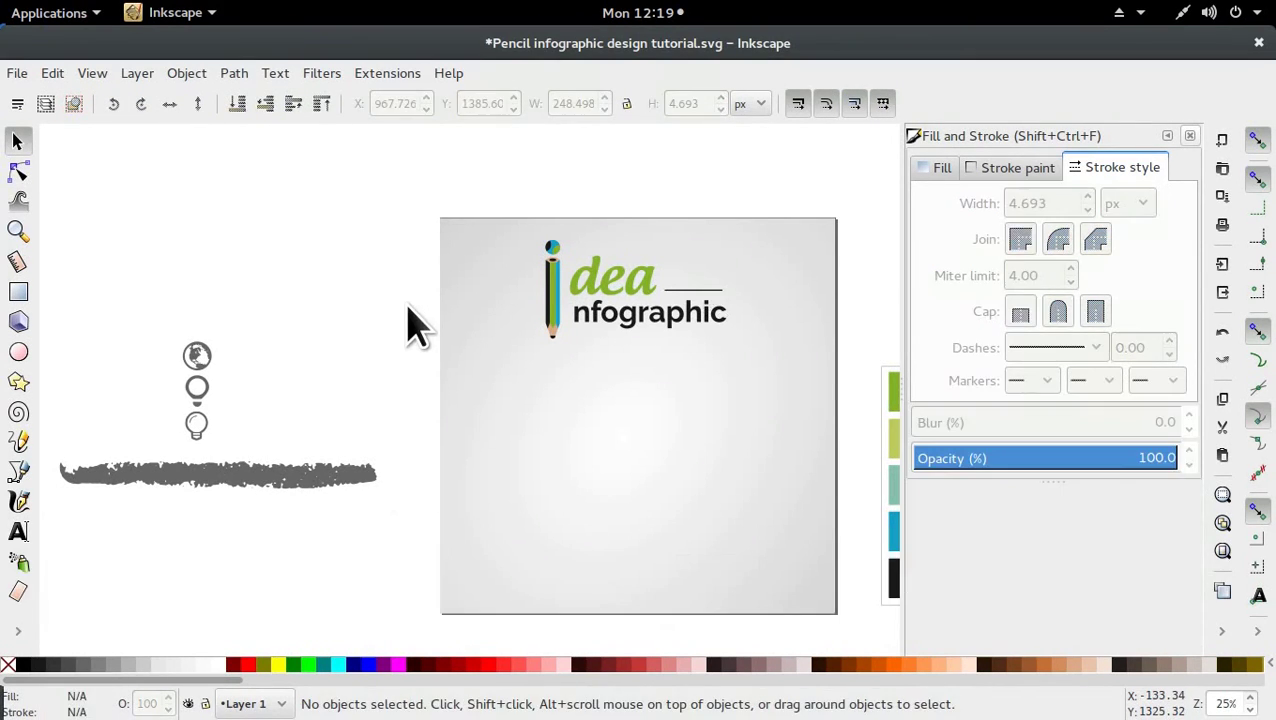
Duplicate the lowest light bulb icon and place the copy to the right of the icon column
left_click(205, 447)
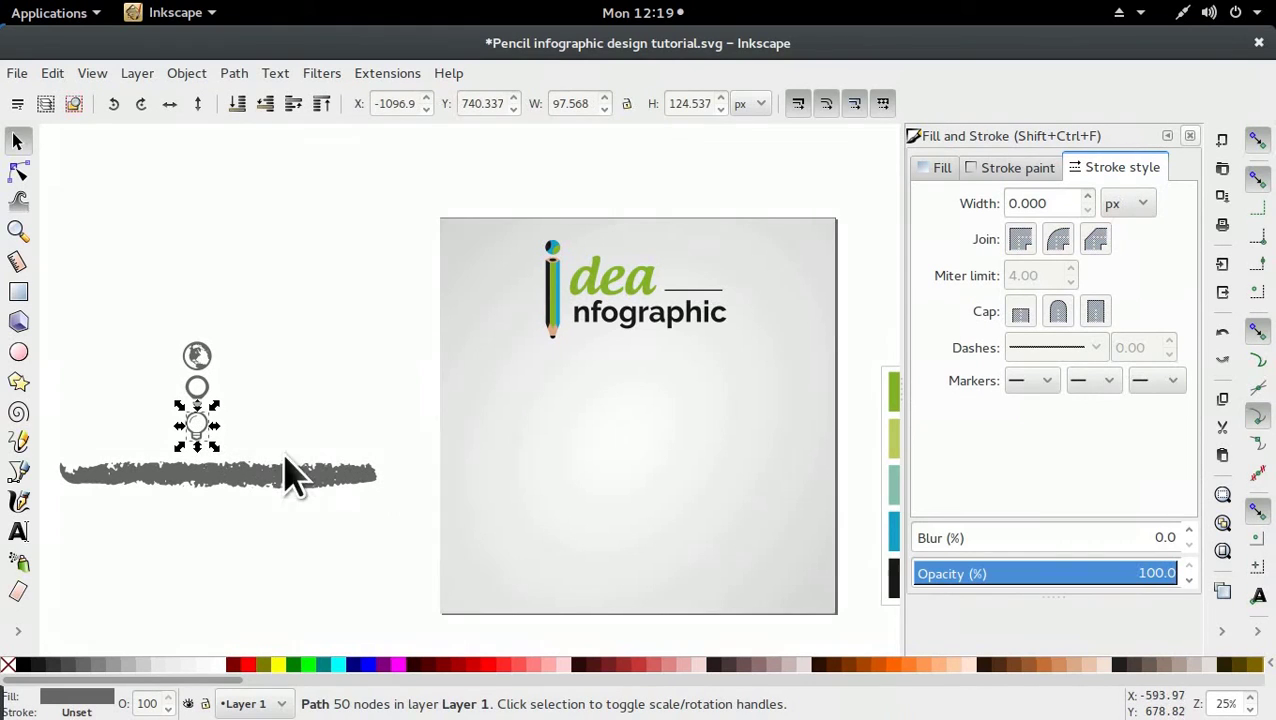
key("ctrl")
key("ctrl+d")
left_click_drag(205, 447, 295, 360)
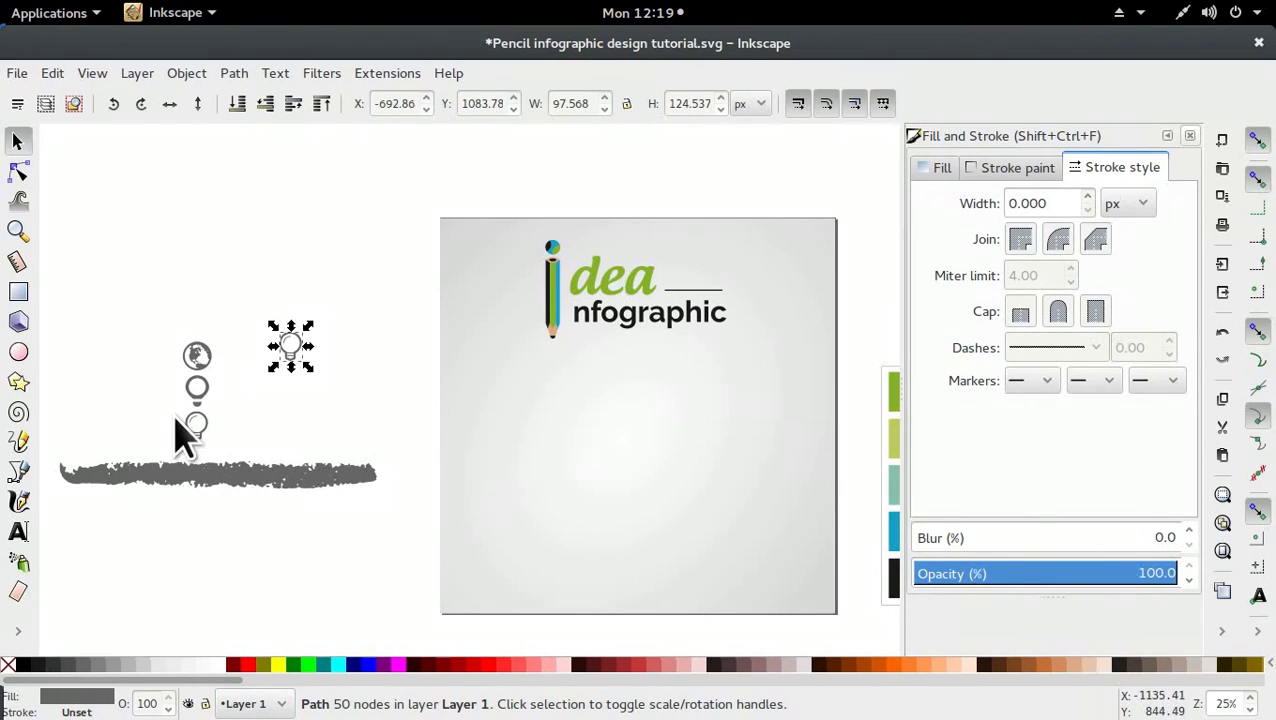
Place a duplicate of the middle bulb icon above the title line and fill it with the palette's second swatch, light green
left_click(200, 390)
key("ctrl+d")
left_click_drag(200, 390, 700, 280)
key("d")
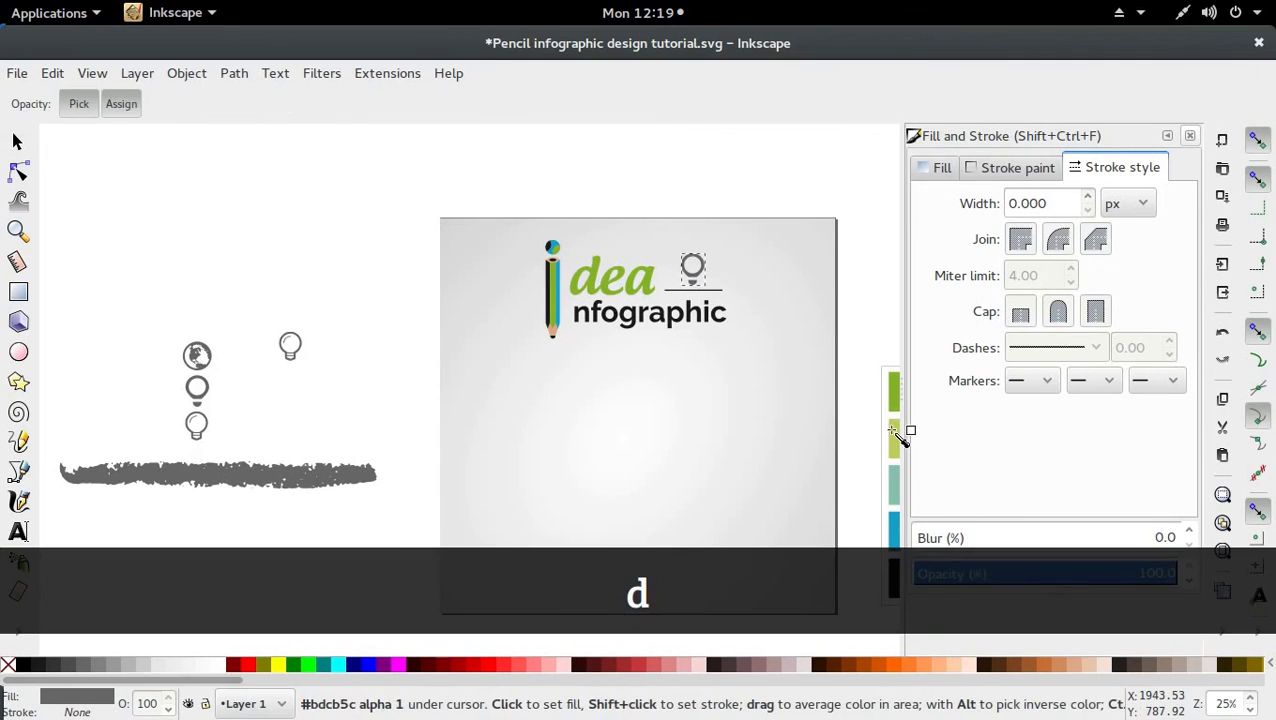
left_click(893, 440)
key("d")
left_click(858, 392)
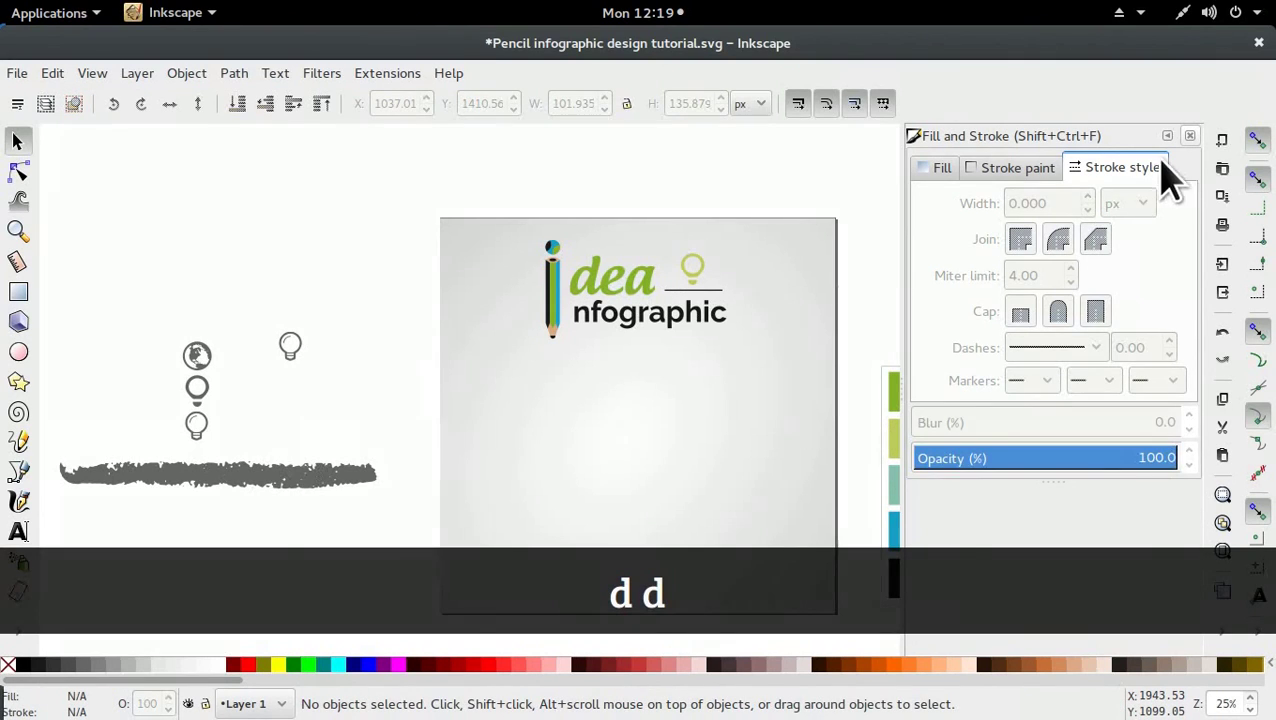
Scale the whole title group of pencil, text, line and bulb to about 722 px wide and move it up slightly
left_click(1189, 135)
scroll(997, 270, "down", 1)
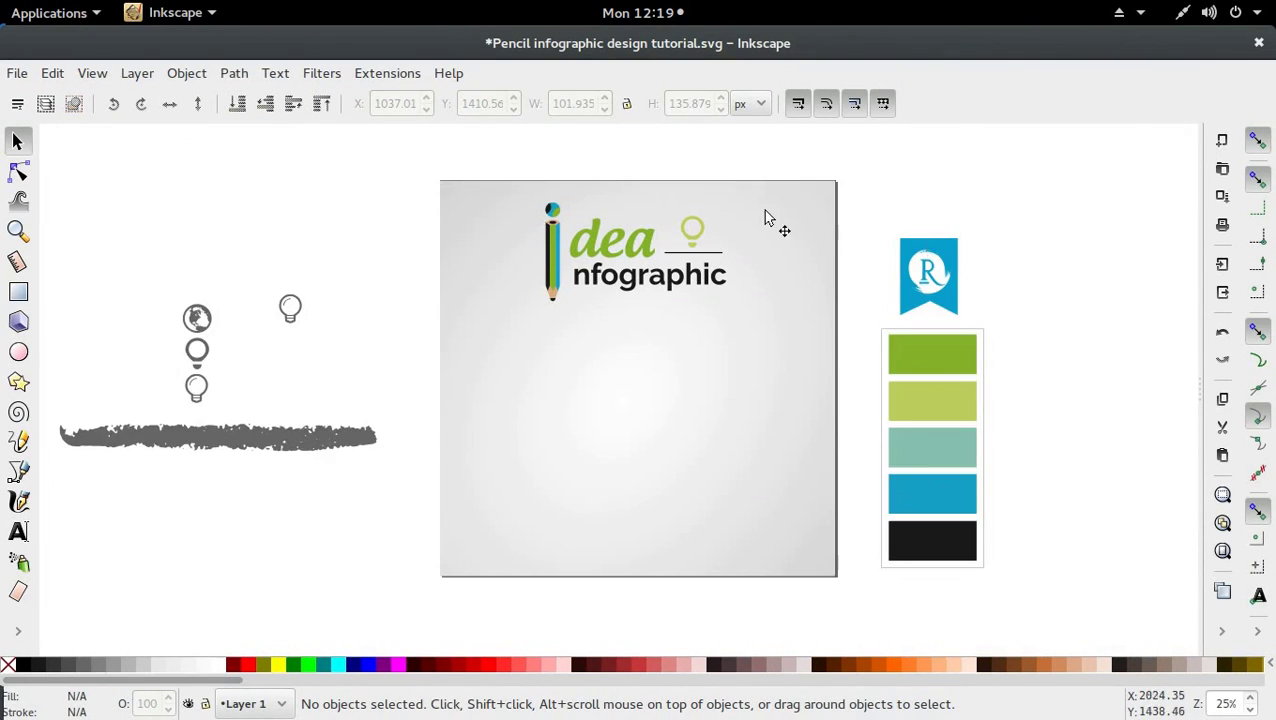
mouse_move(470, 146)
left_mouse_down()
mouse_move(590, 270)
mouse_move(758, 333)
mouse_move(740, 322)
mouse_move(732, 333)
left_mouse_up()
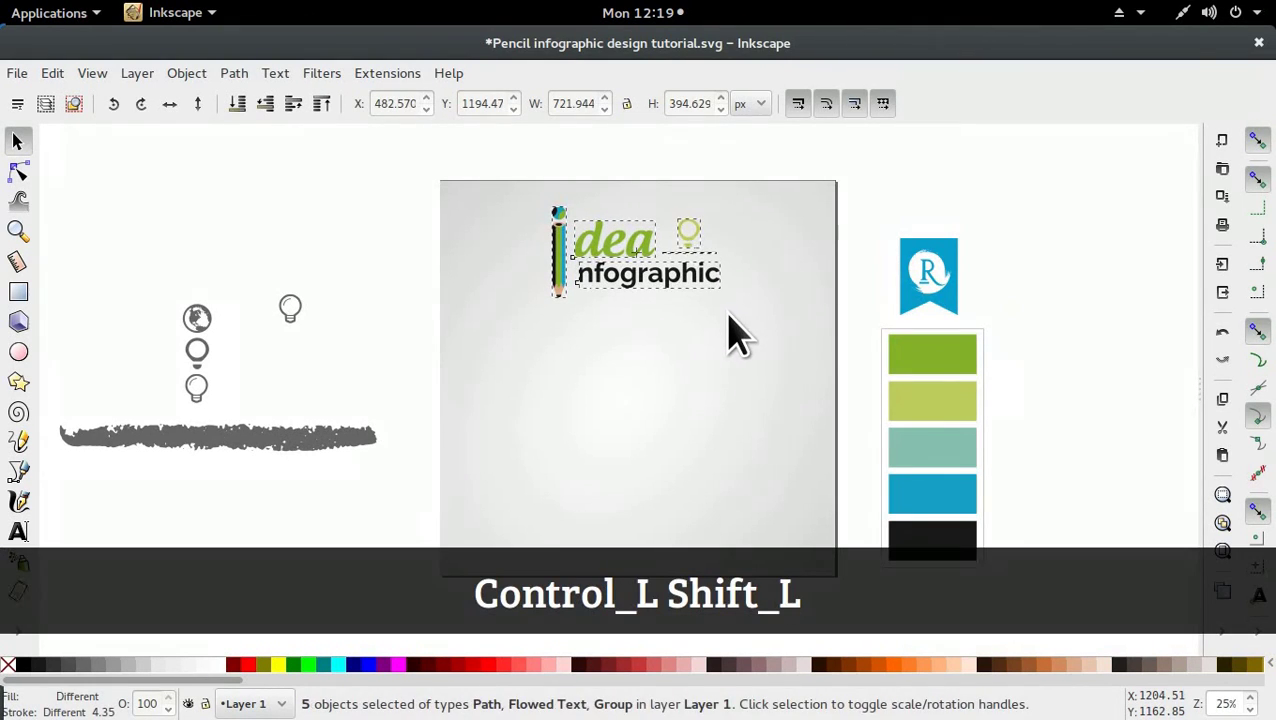
left_click_drag(670, 287, 672, 276)
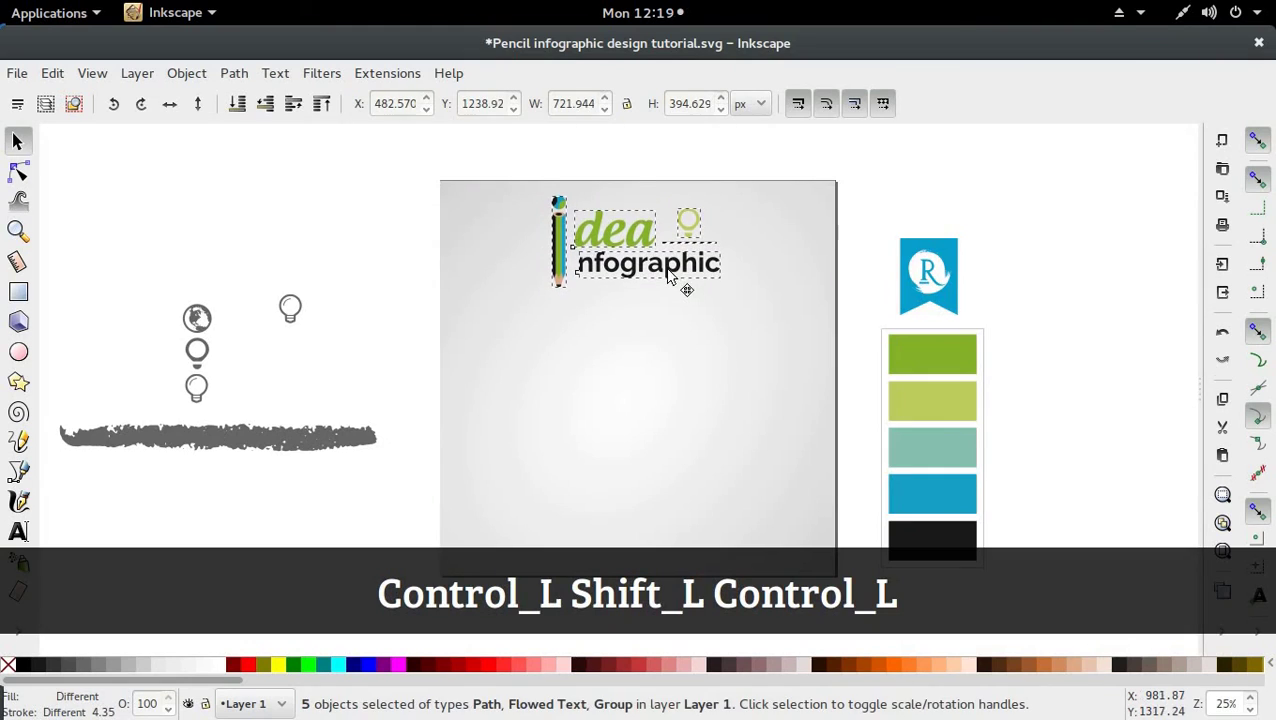
left_click(735, 262)
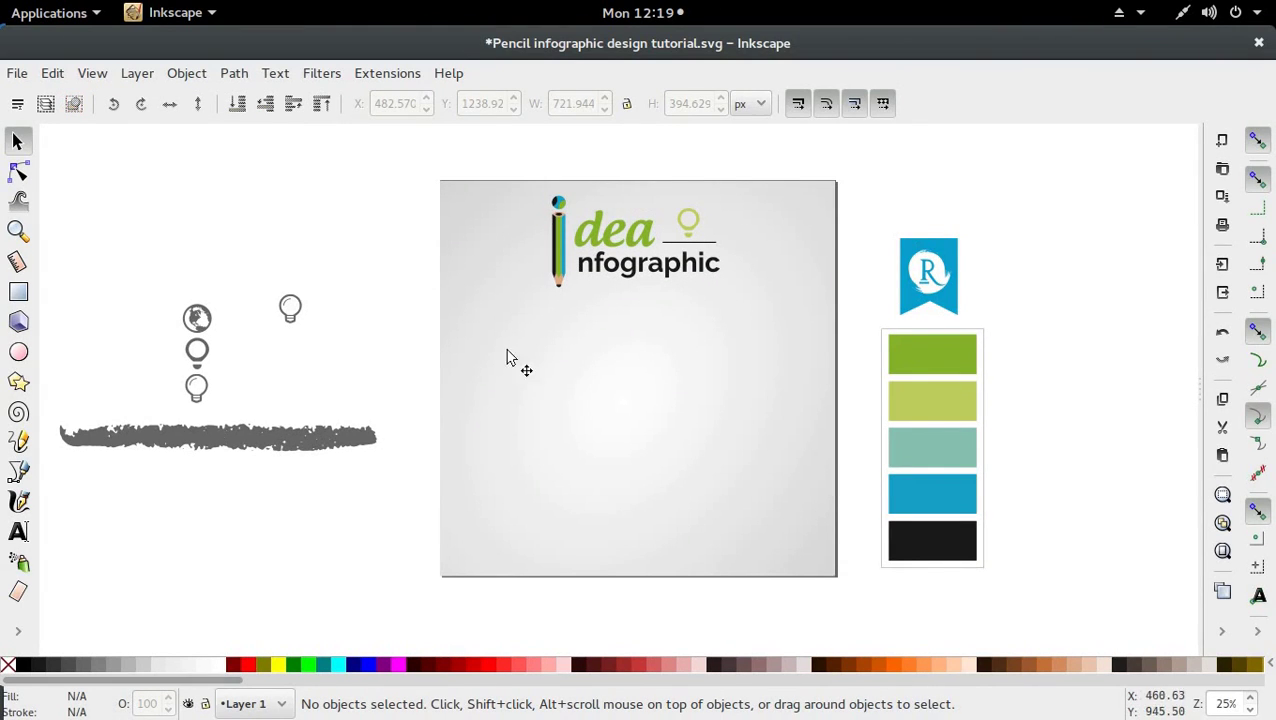
Duplicate the palette's light green swatch and place the copy centrally on the page below the title
left_click(966, 401)
key("ctrl+d")
left_click_drag(960, 405, 645, 388)
left_click(842, 292)
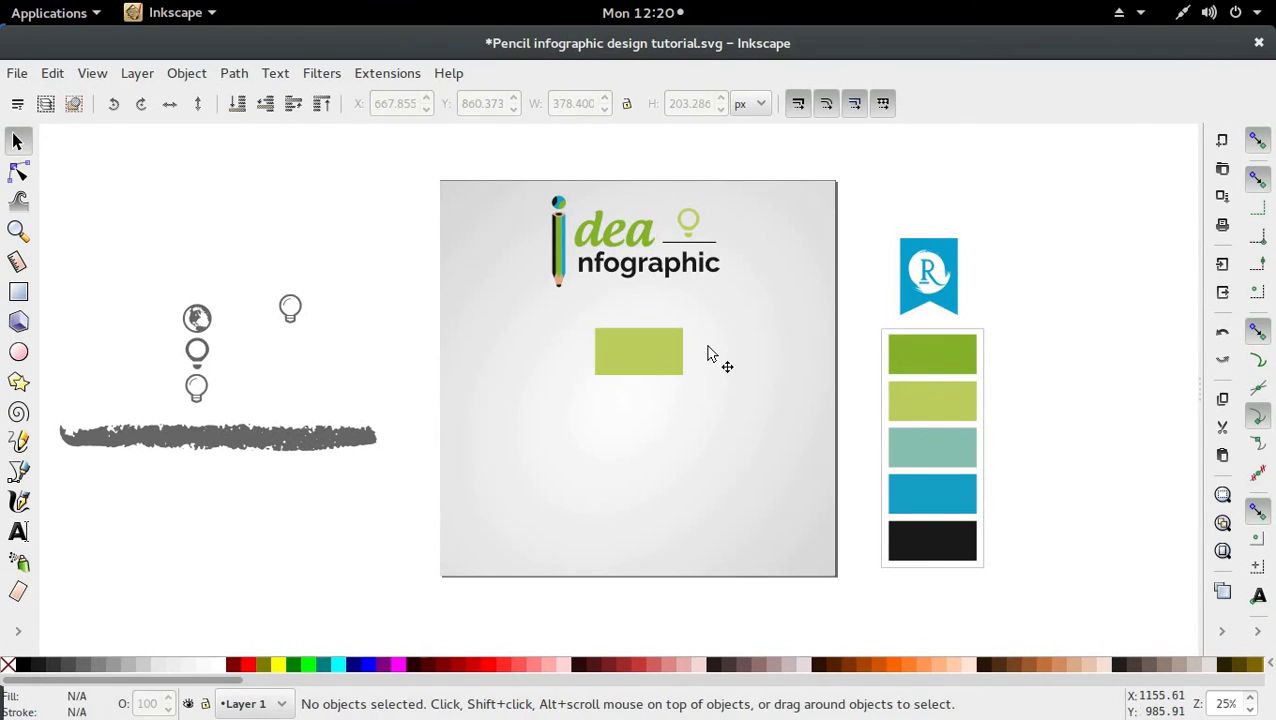
Duplicate the light green block three times downward to form an evenly spaced vertical column of four blocks
left_click(664, 370)
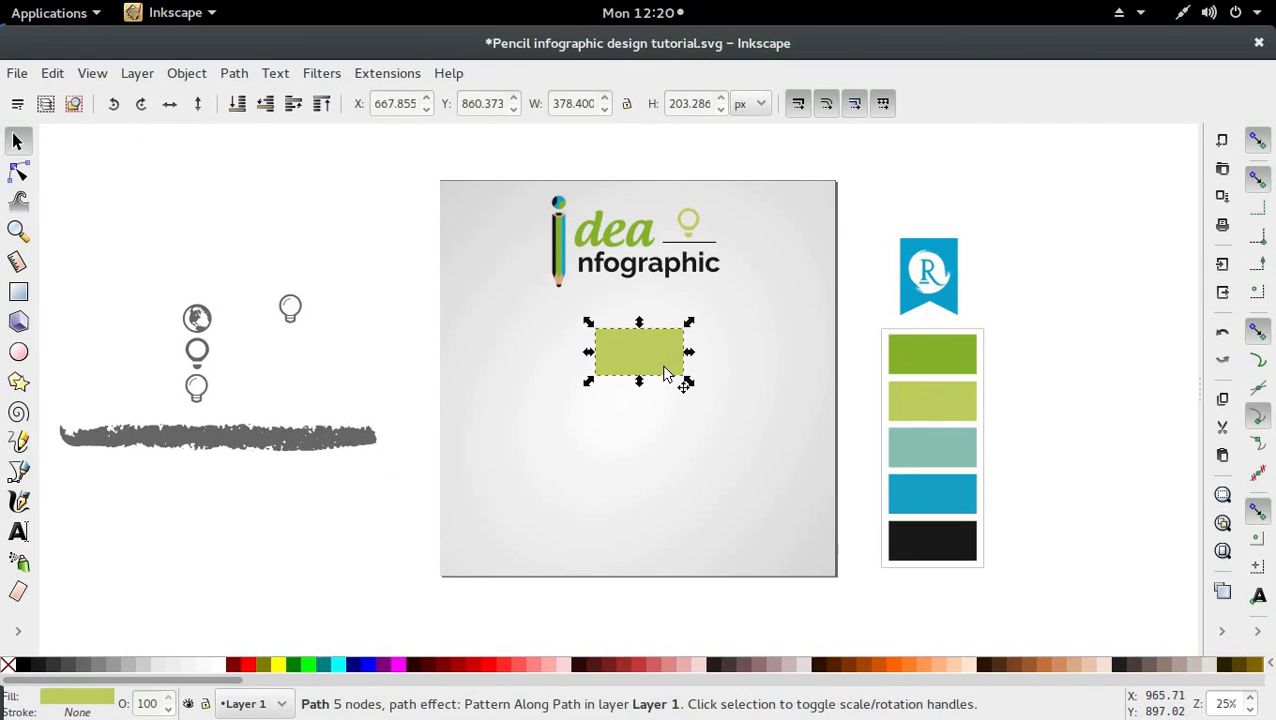
key("ctrl+d")
left_click_drag(661, 370, 651, 505)
key("ctrl+d")
key("ctrl+d")
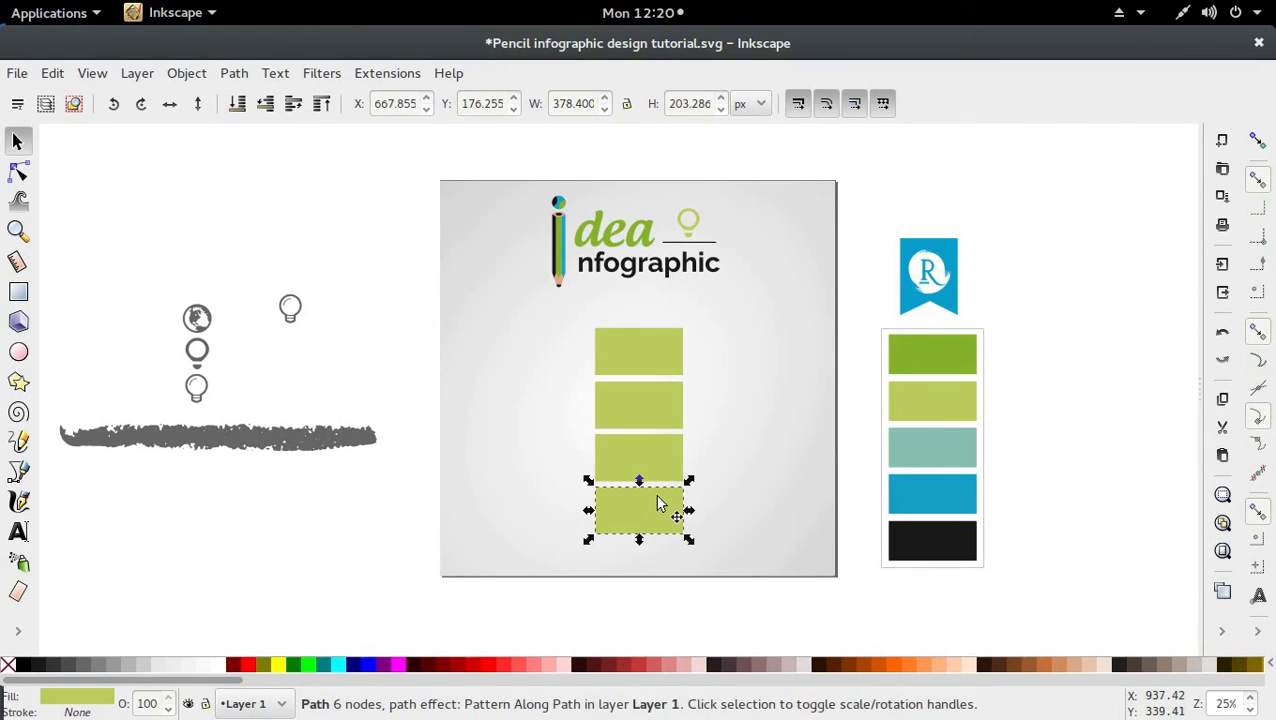
Nudge the three lower blocks up slightly toward the top block
scroll(651, 505, "up", 1)
left_click(661, 447, "shift")
left_click(655, 370, "shift")
key("alt+Up")
key("ctrl+shift+alt+Up")
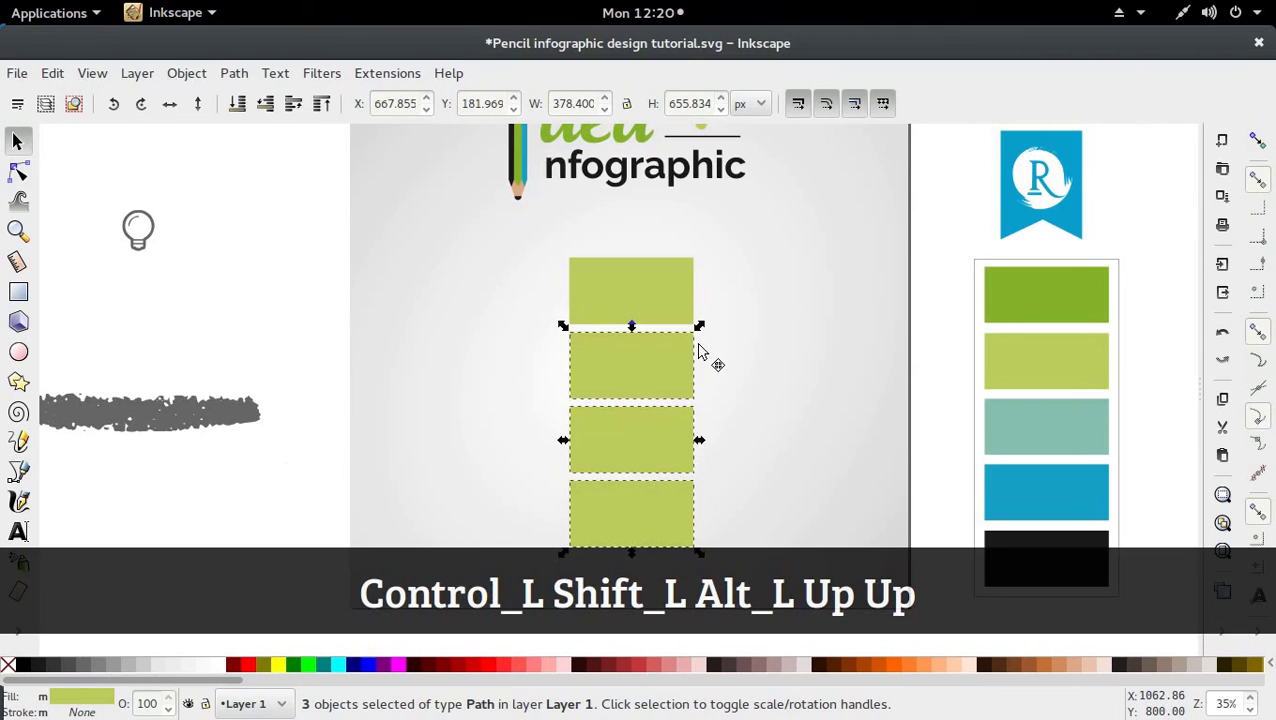
Select all four light green blocks and move the column straight up slightly
left_click(203, 295)
scroll(616, 385, "down", 2)
scroll(616, 385, "up", 2)
left_click_drag(312, 236, 686, 594)
left_click_drag(686, 541, 672, 518)
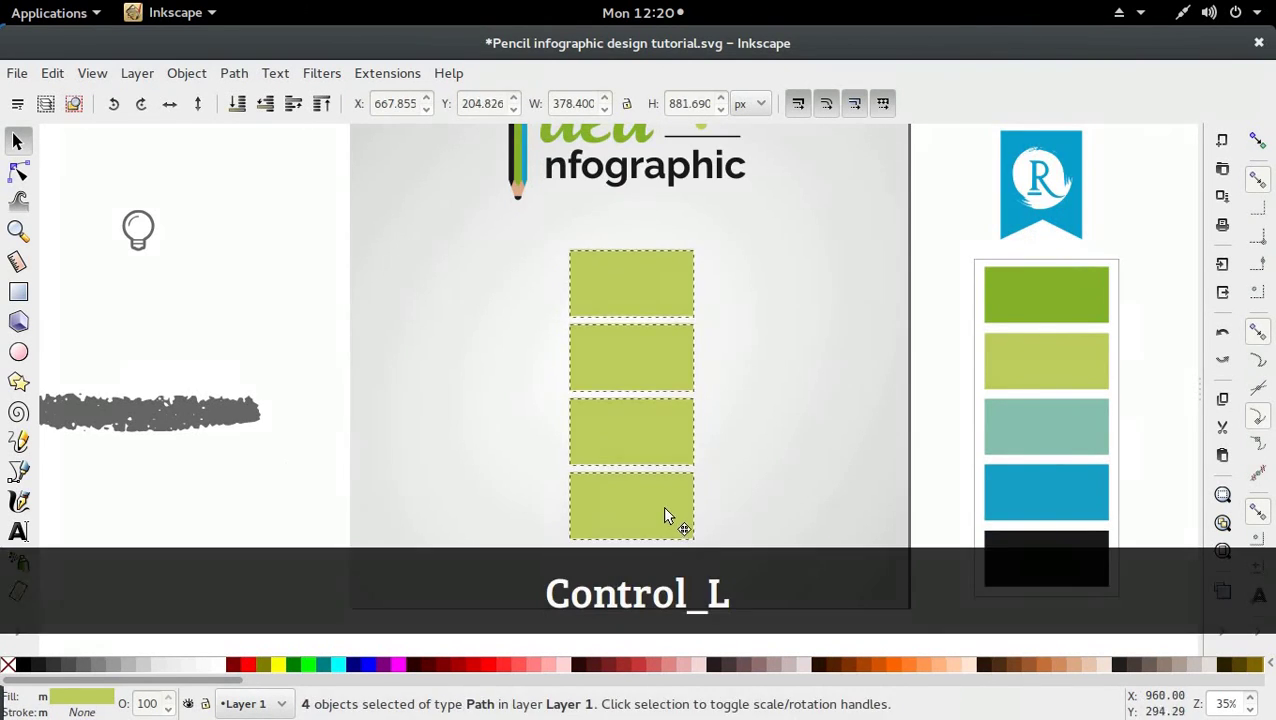
left_click(251, 350)
key("ctrl")
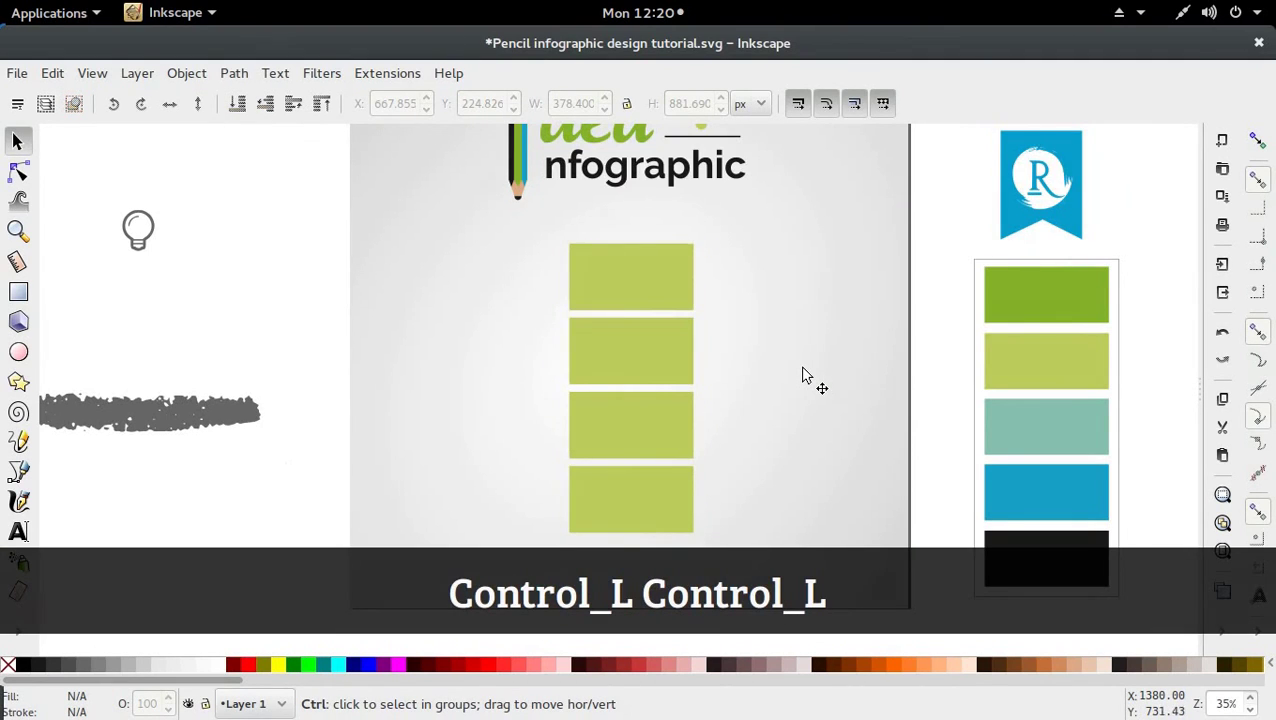
Draw a light green circle about 380 px in diameter beside the column and remove its stroke
scroll(802, 375, "down", 2)
scroll(802, 378, "up", 1)
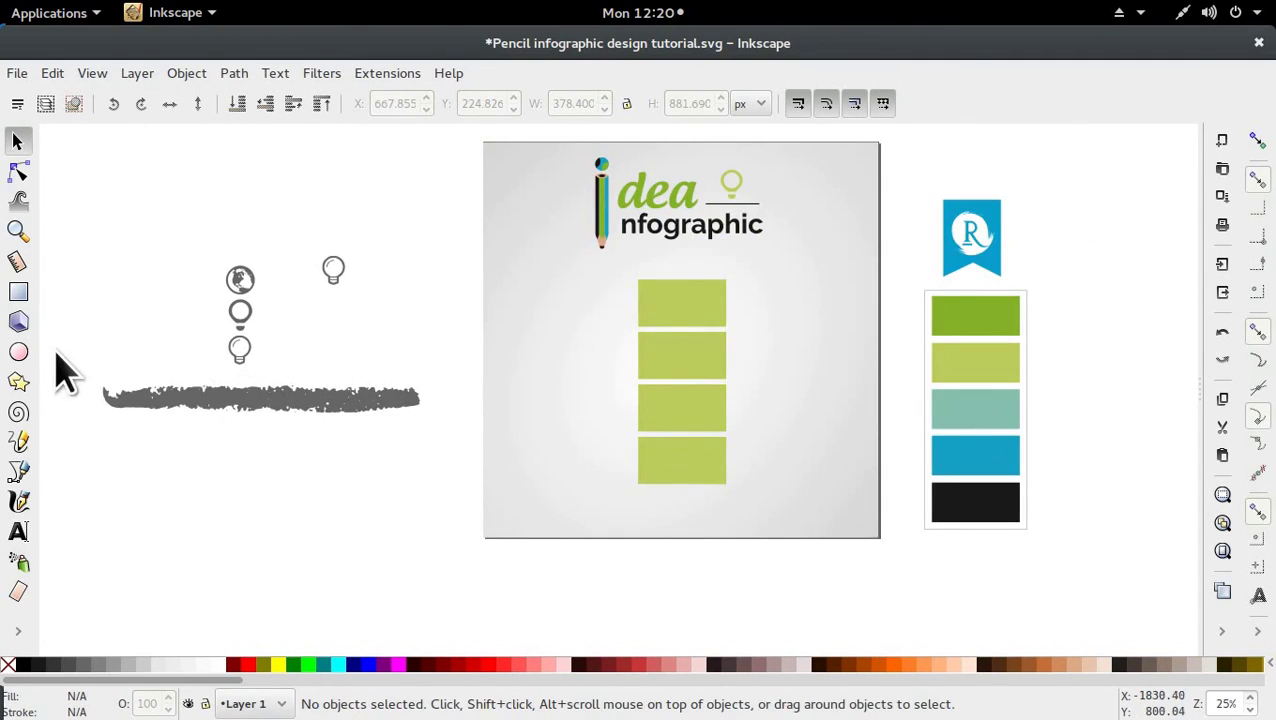
left_click(18, 352)
key("ctrl")
key("shift")
left_click_drag(527, 302, 578, 355)
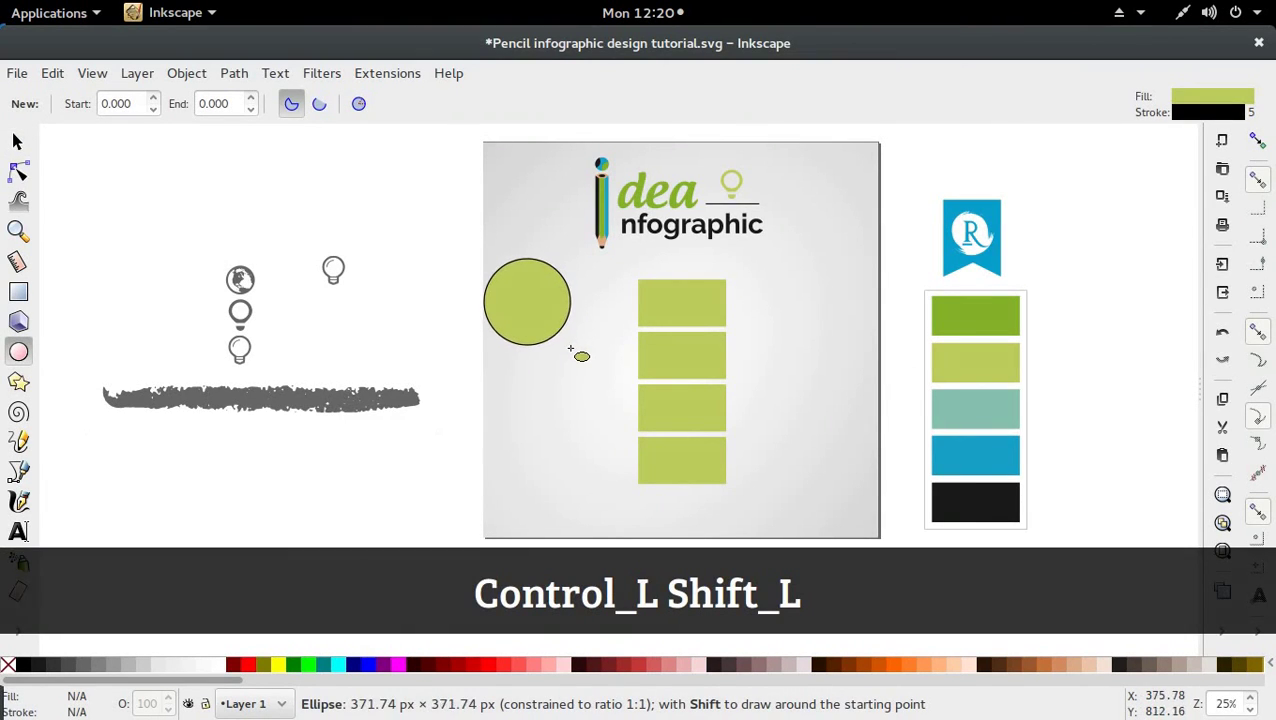
key("s")
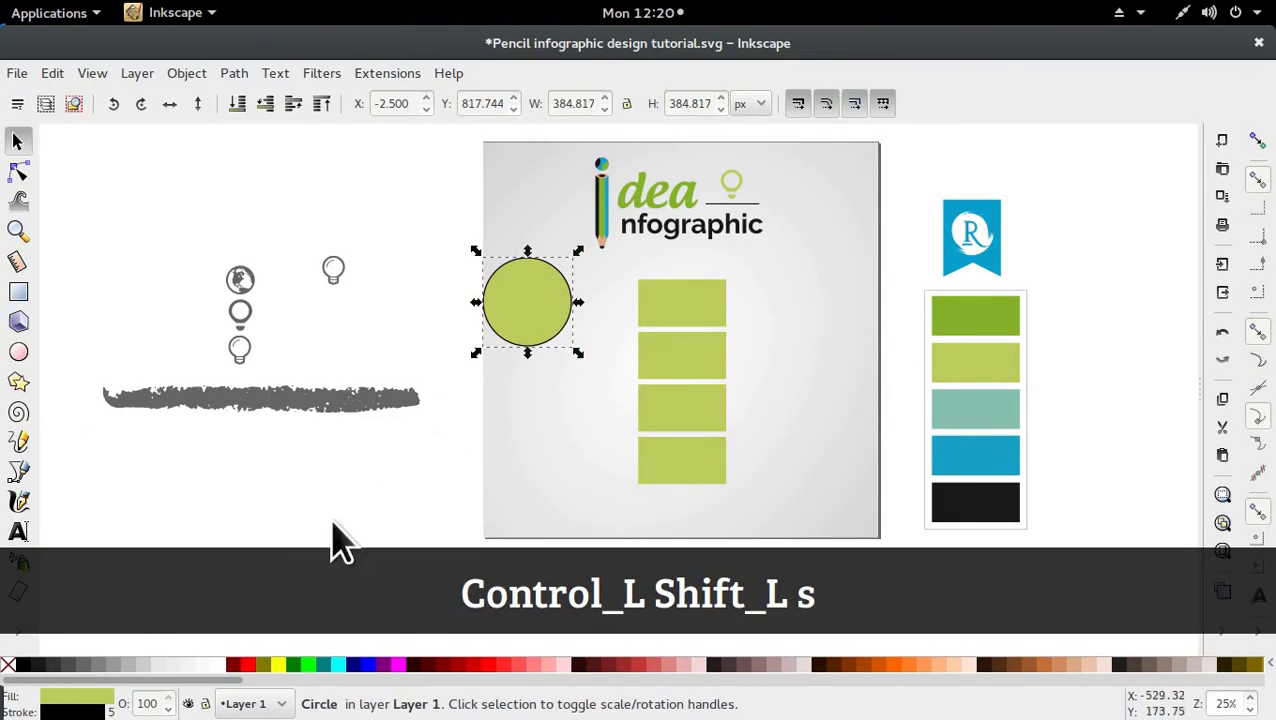
right_click(88, 711)
left_click(108, 704)
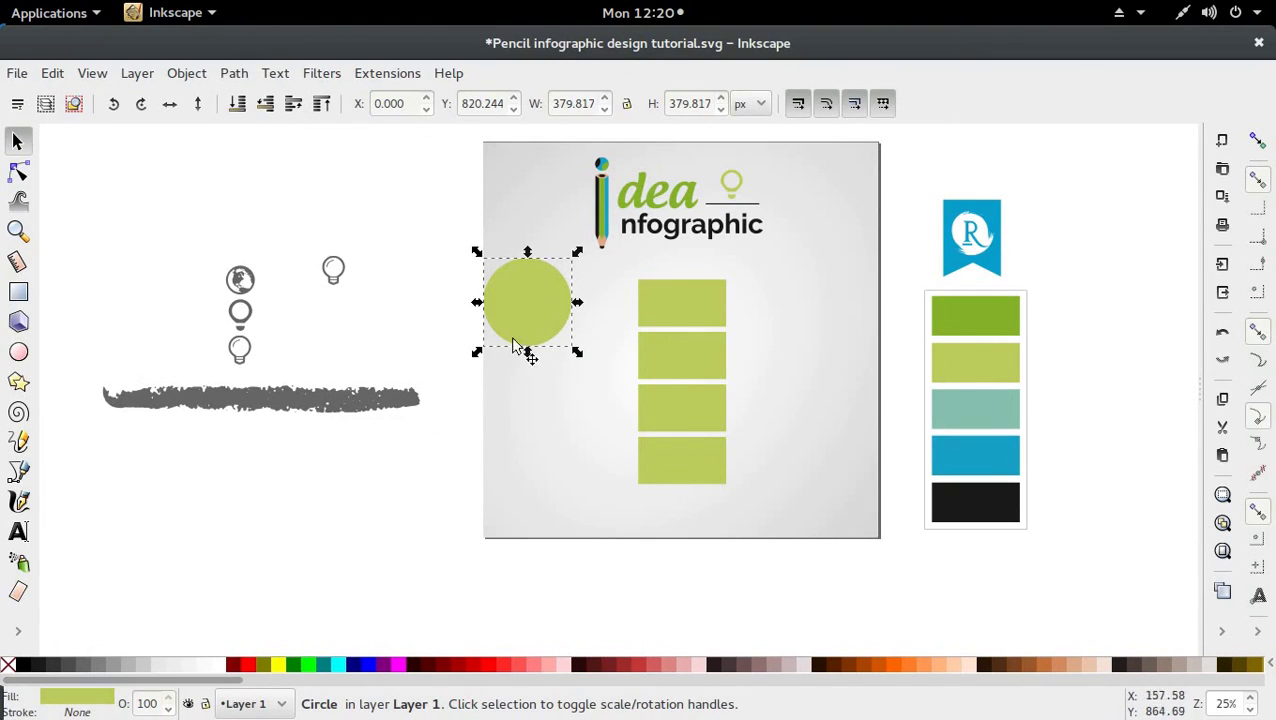
Move the circle onto the top block, aligned with the column's sides and projecting above it
left_click_drag(519, 326, 677, 298)
scroll(770, 318, "up", 3)
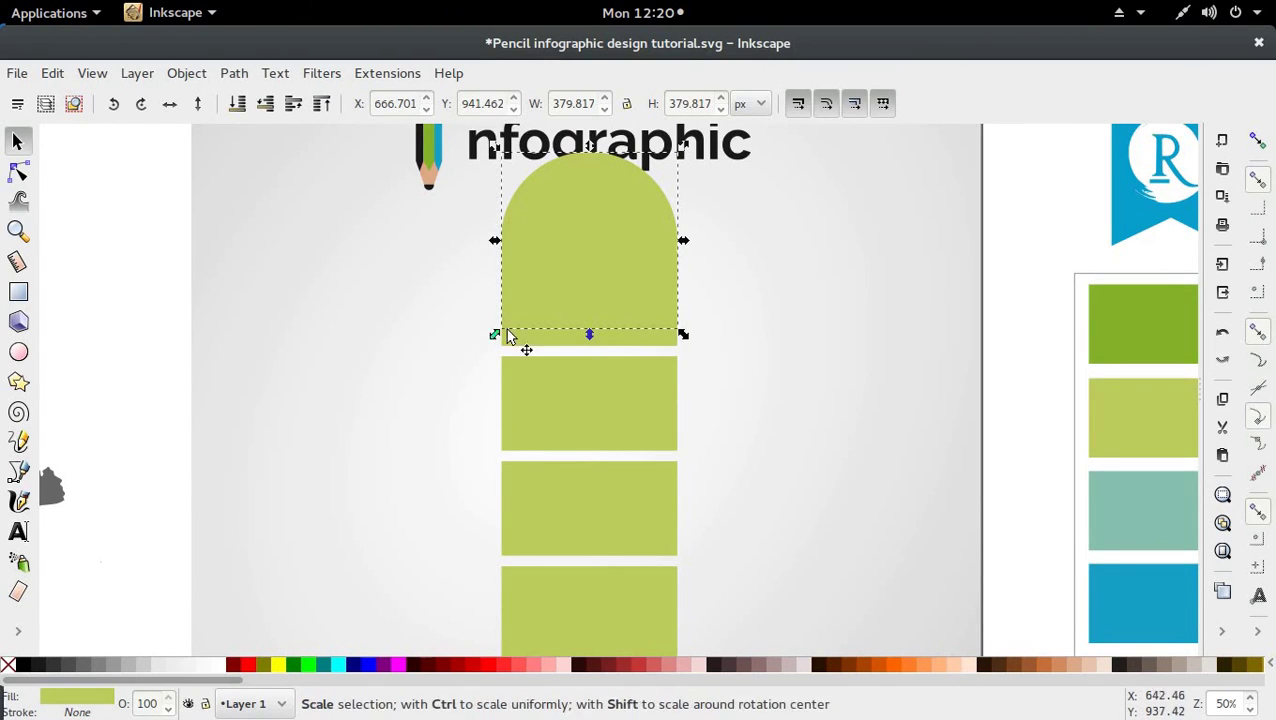
left_click_drag(644, 203, 575, 207)
key("ctrl+z")
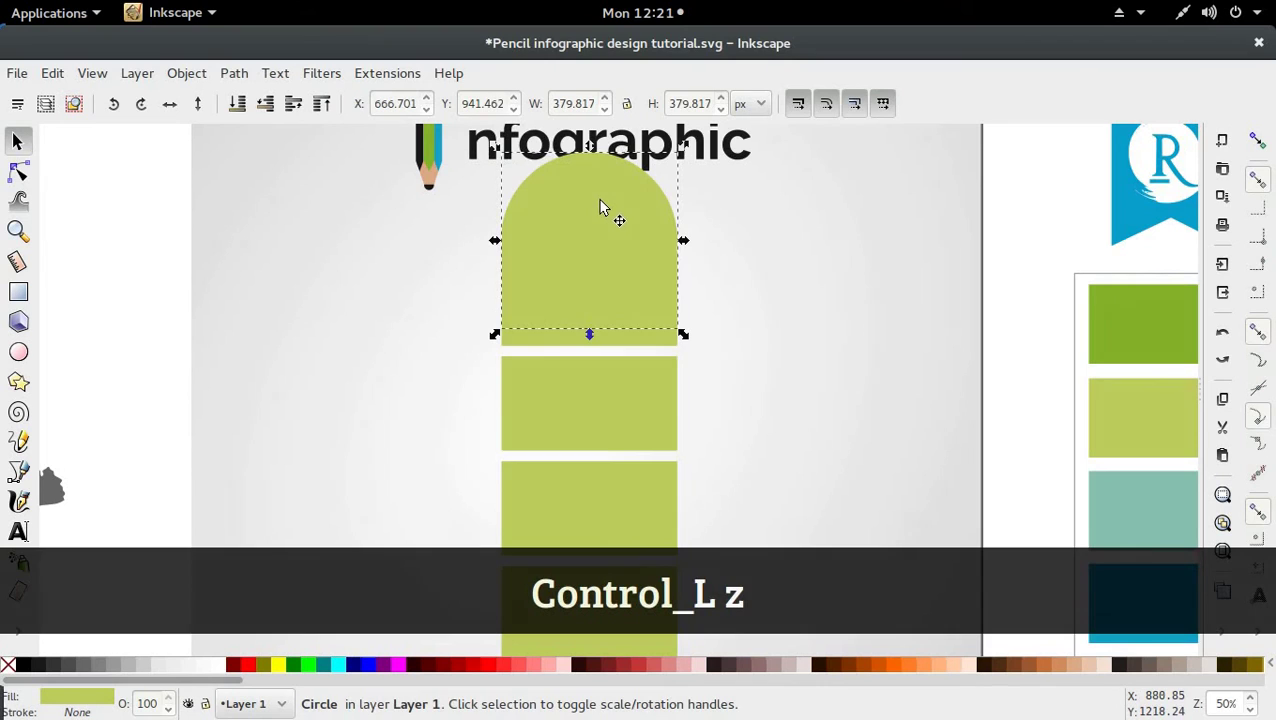
Fill the circle with the palette's teal swatch and lower it behind the top block
key("d")
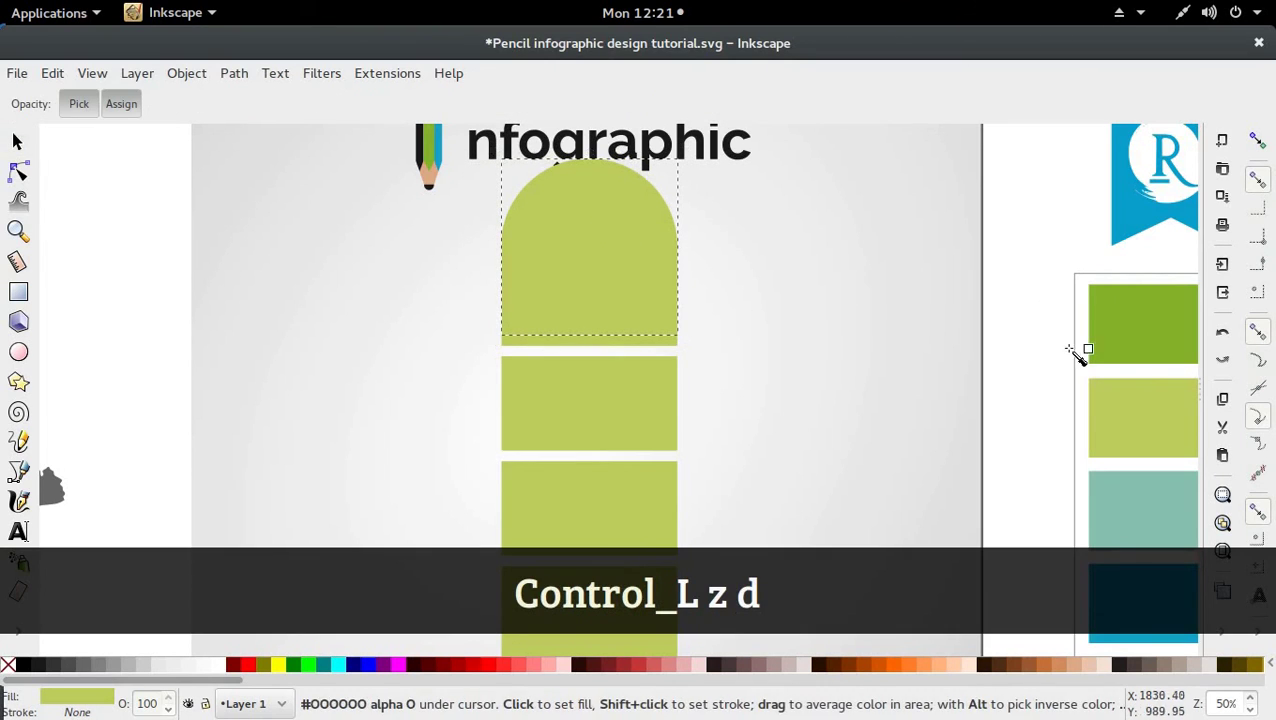
left_click(1190, 521)
key("s")
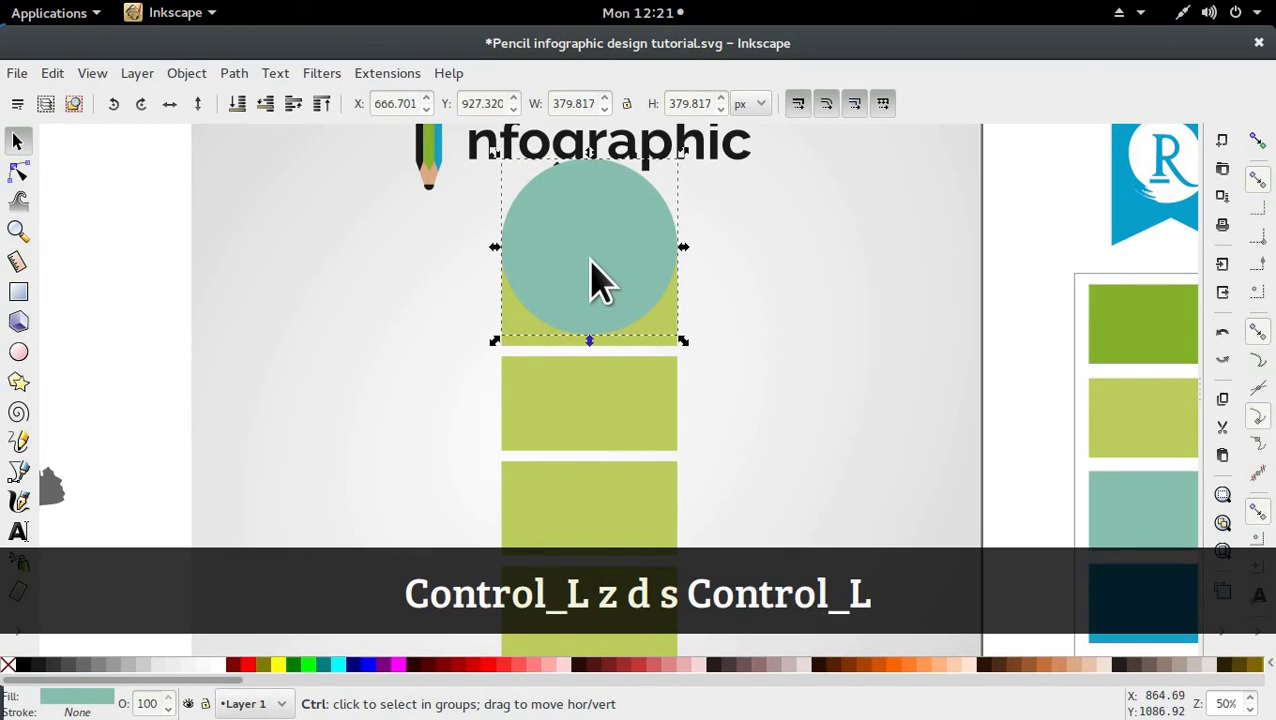
left_click(265, 103)
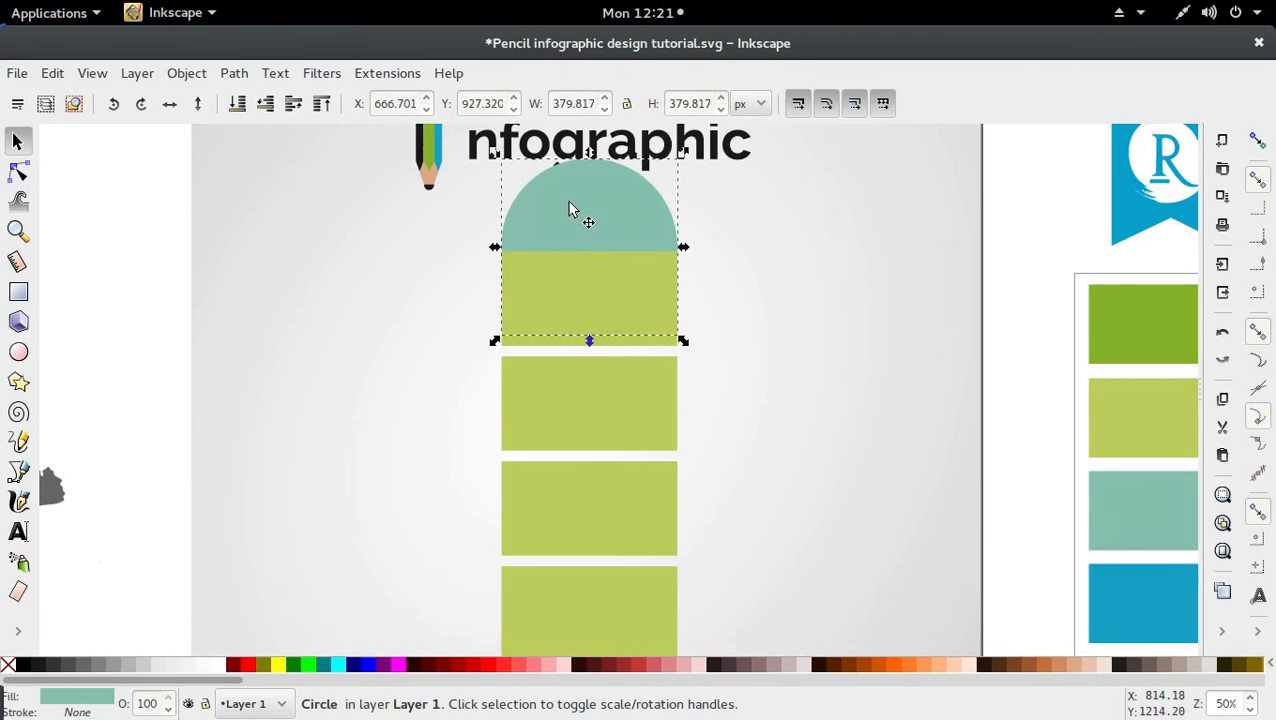
Adjust the teal circle vertically so its middle lines up with the top edge of the block
key("ctrl")
left_click_drag(569, 204, 569, 210)
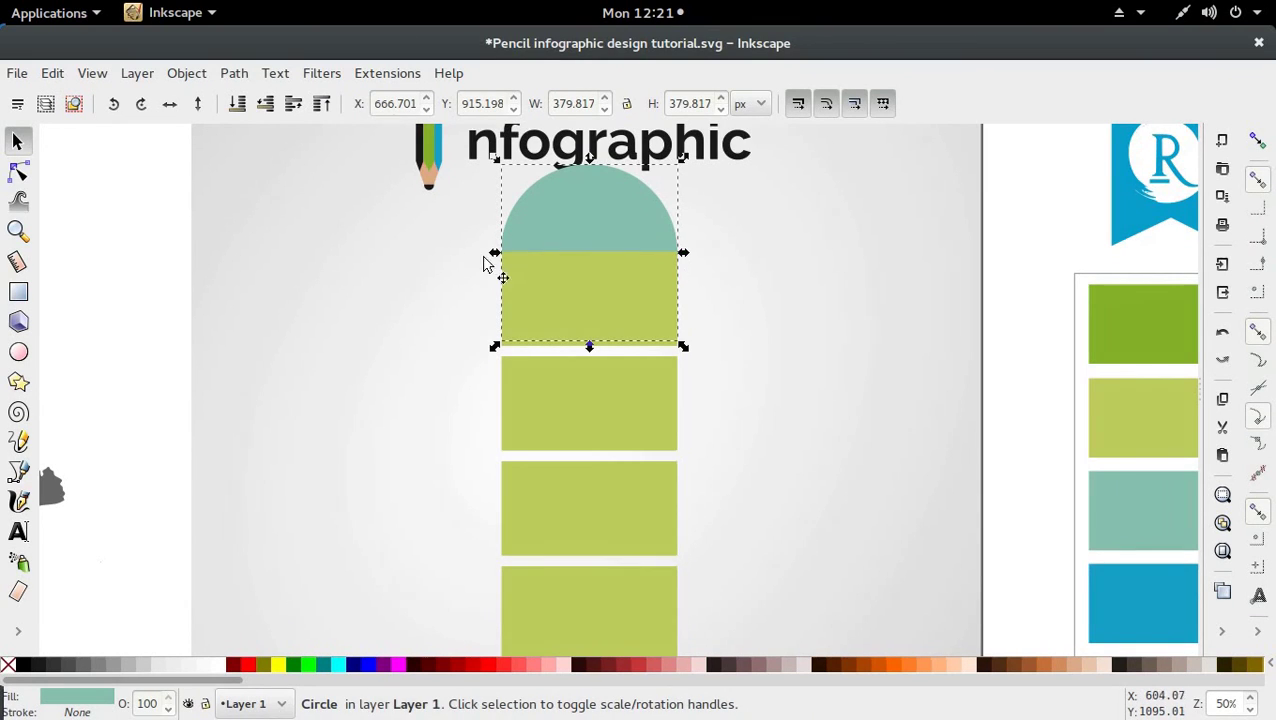
key("ctrl")
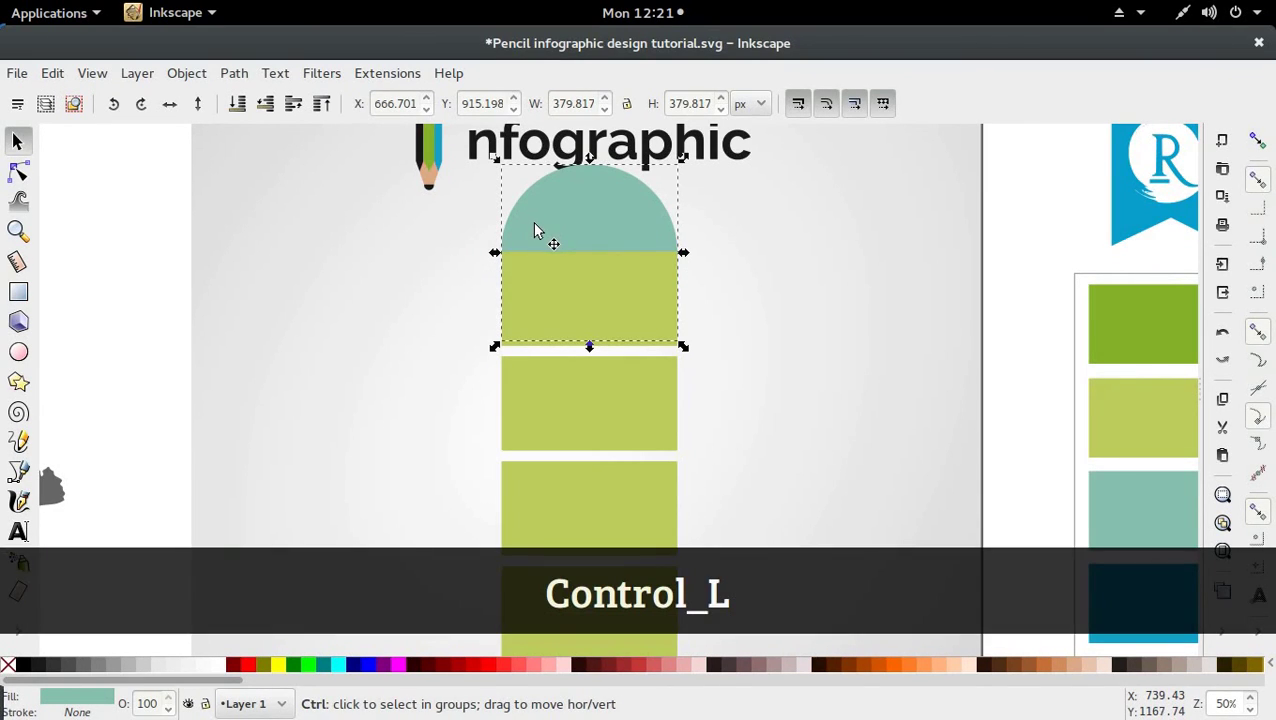
left_click_drag(532, 221, 533, 223)
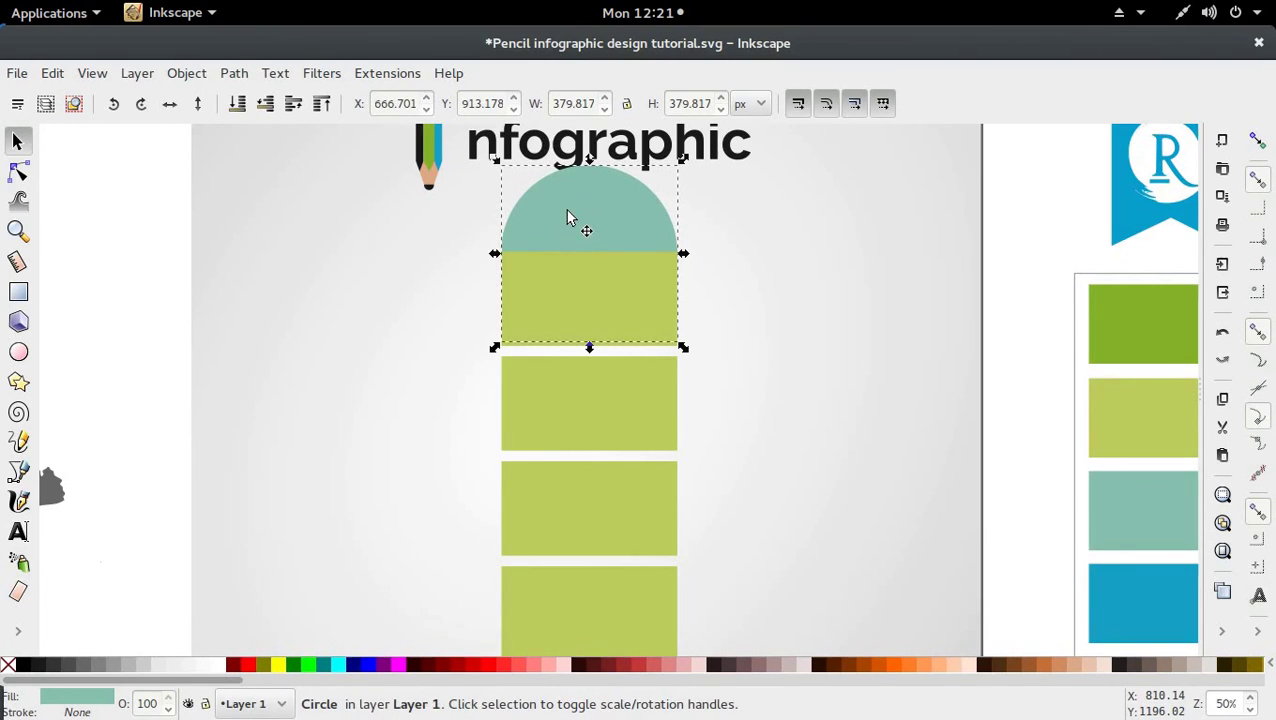
key("alt+Up")
key("alt+Up")
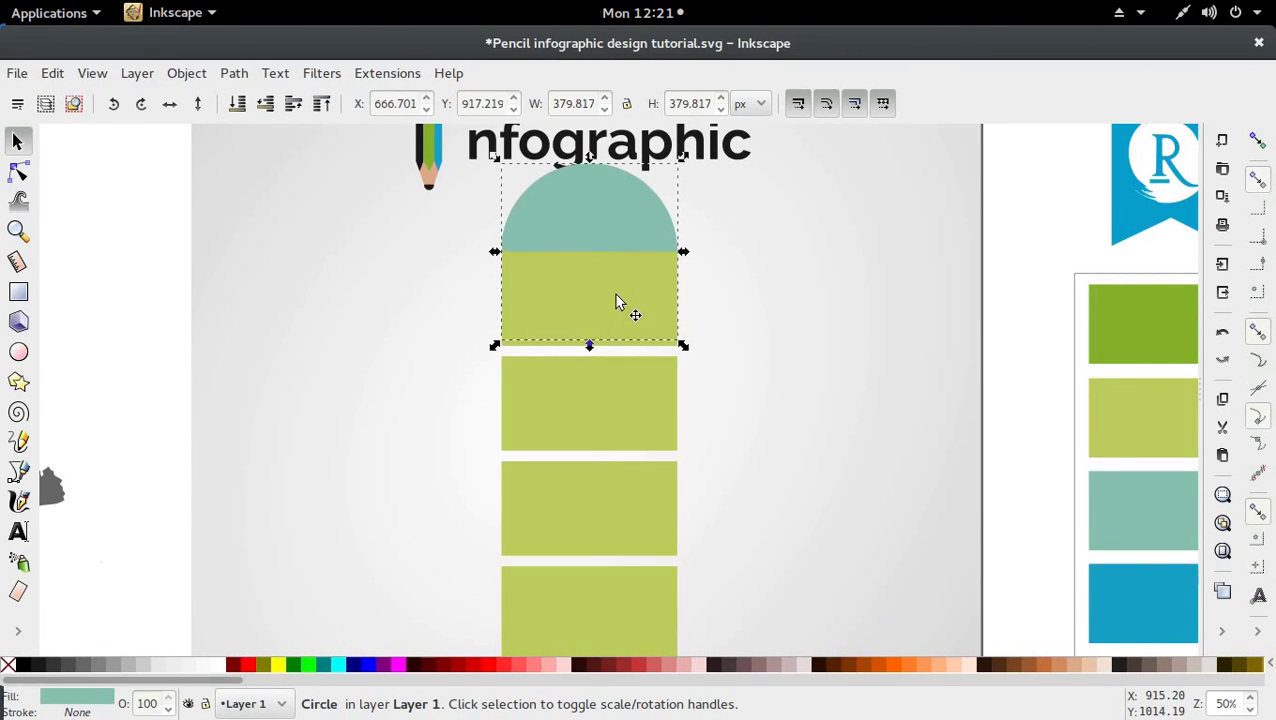
Subtract the top block from the teal circle with Difference and move the remaining half circle down toward the column
left_click(608, 296, "shift")
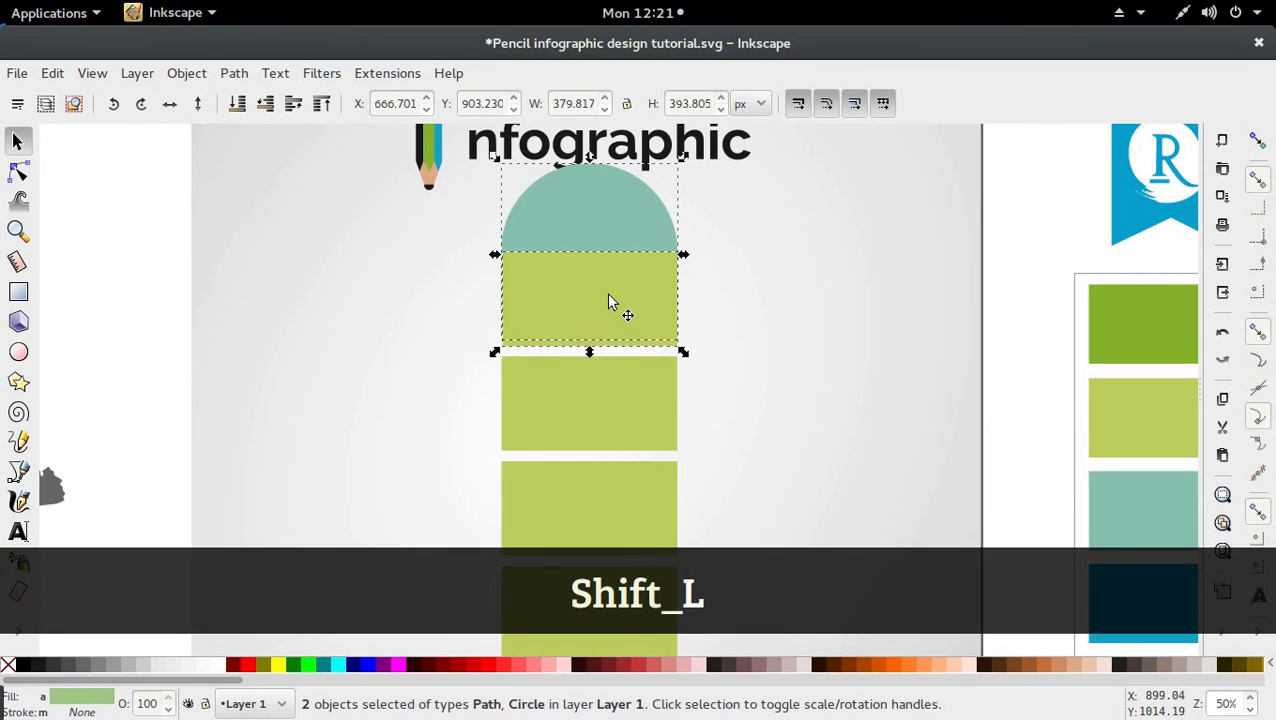
key("ctrl+shift")
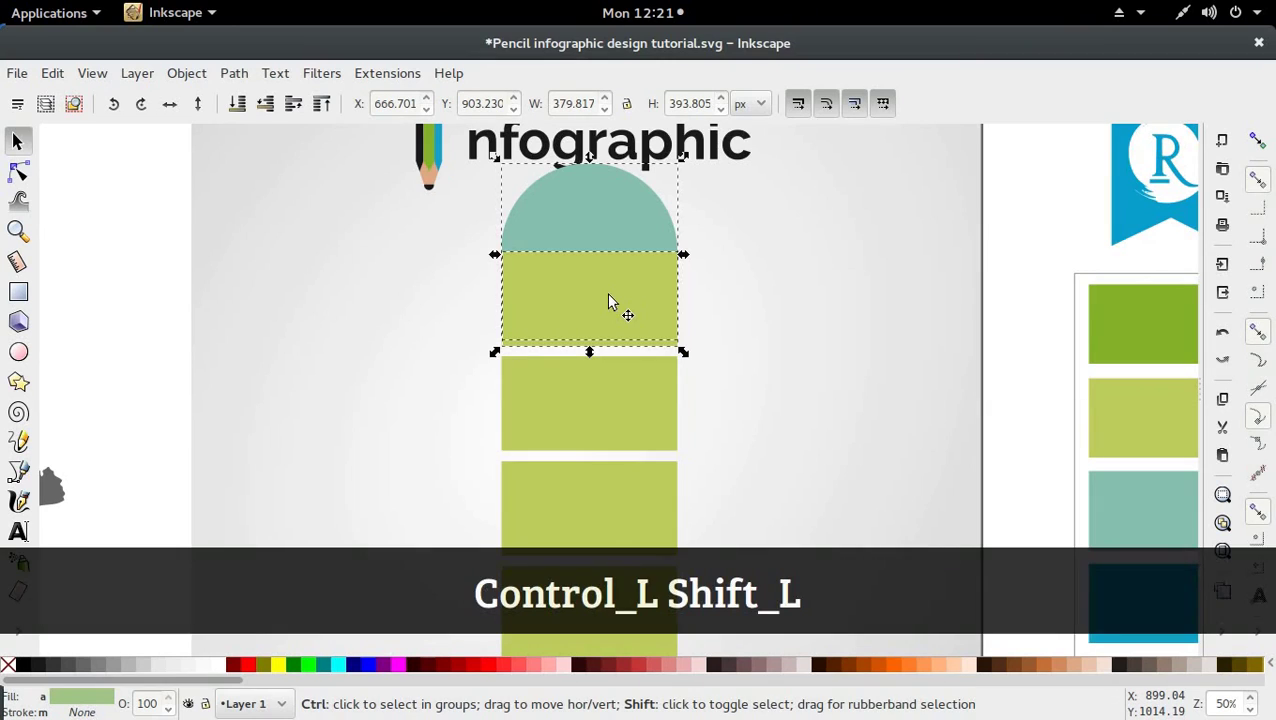
key("ctrl+minus")
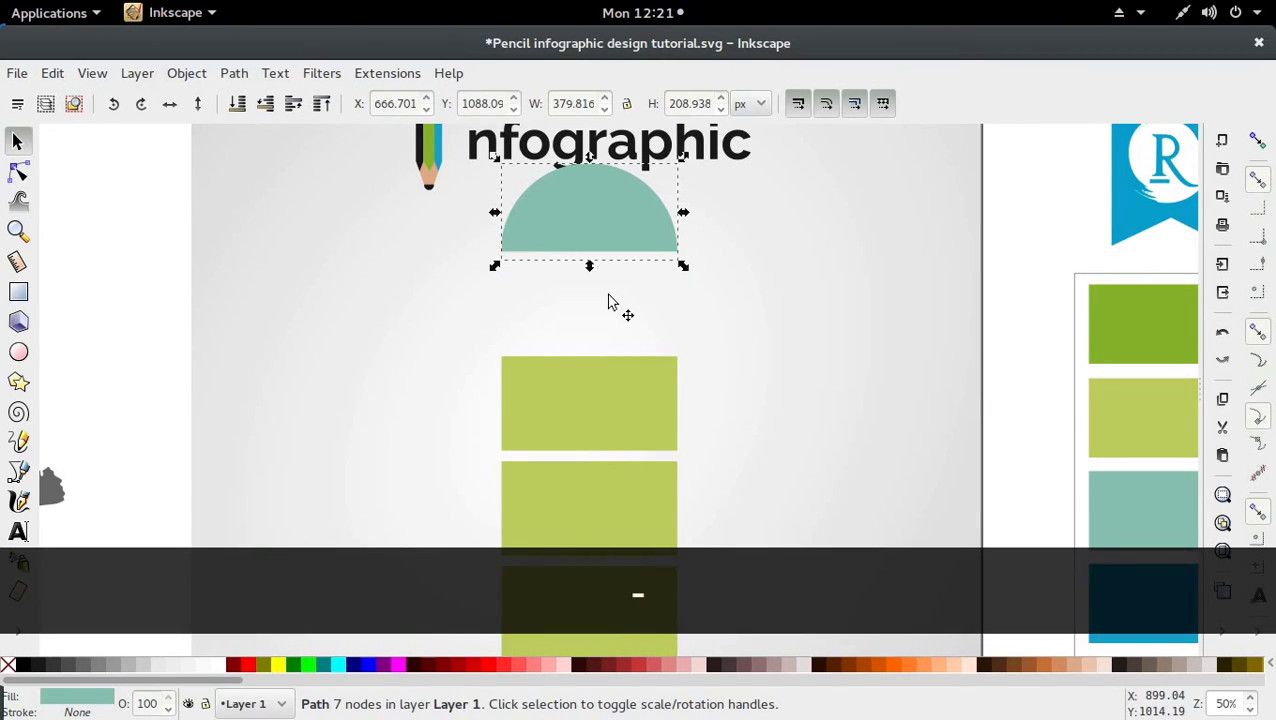
left_click(234, 75)
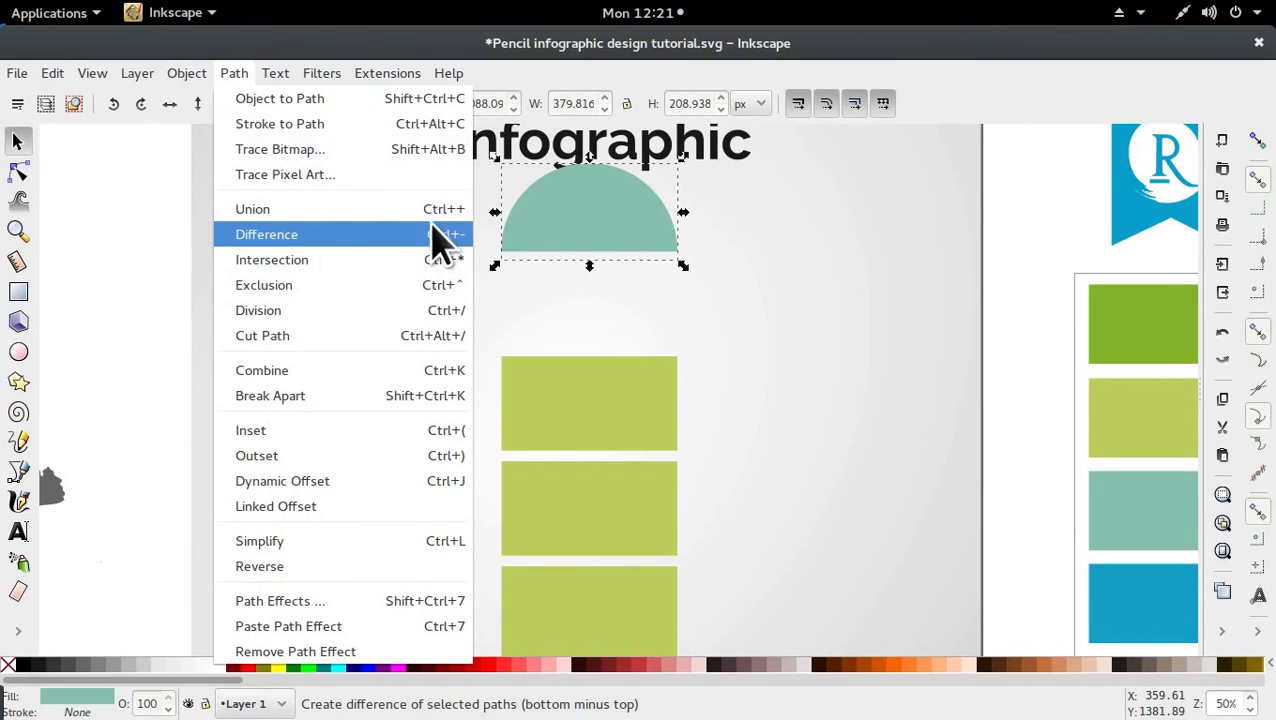
left_click(746, 268)
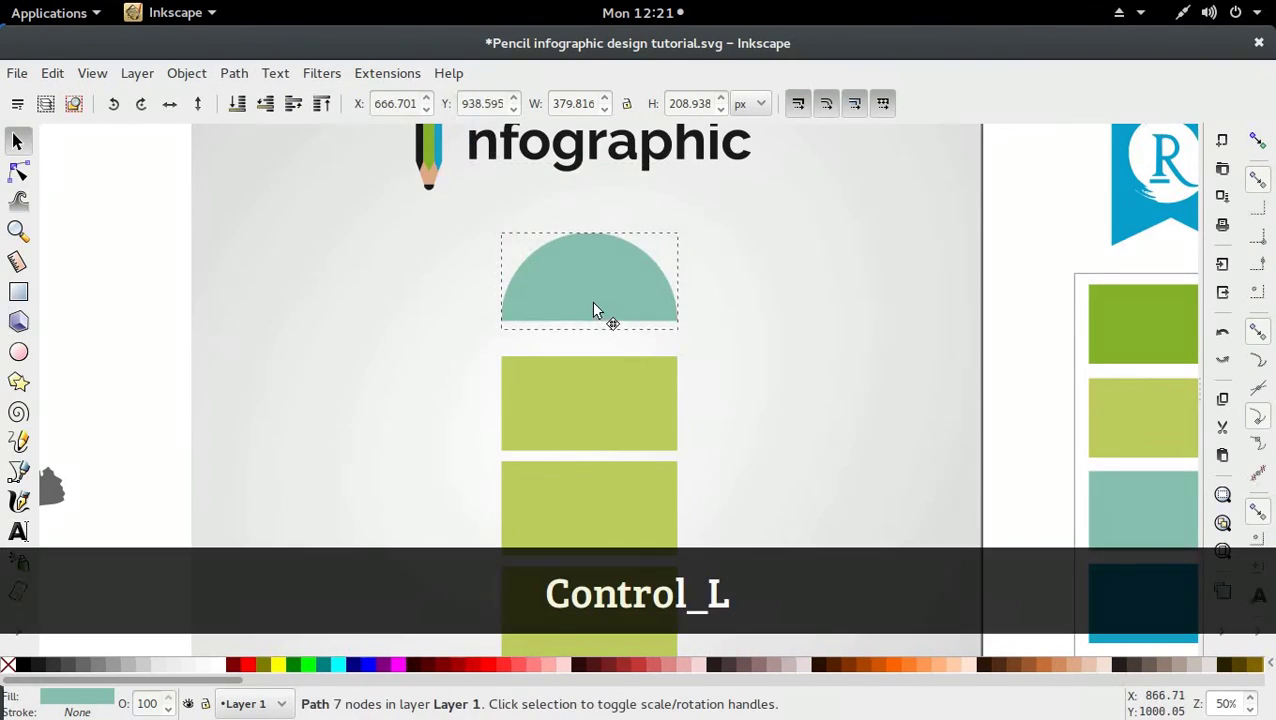
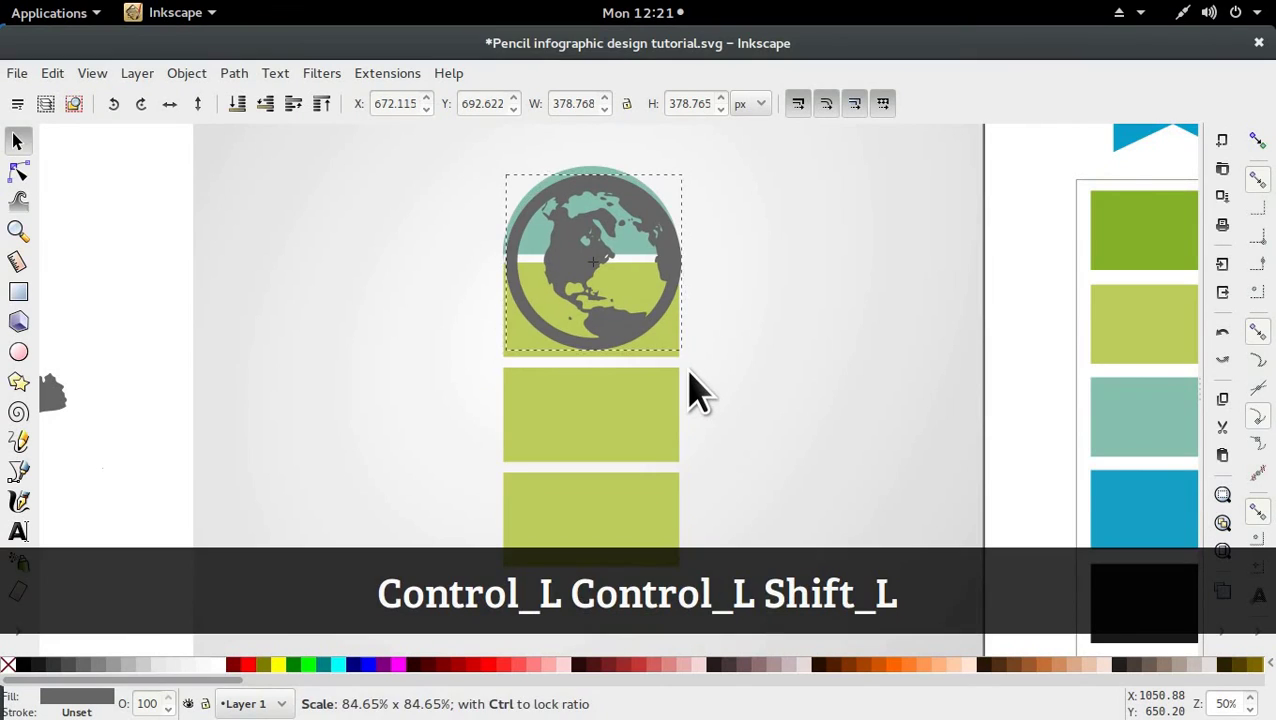
Align the globe icon with the teal half circle and scale it to about 387 px wide so it slightly overlaps the edges
left_click_drag(640, 330, 630, 313)
key("shift")
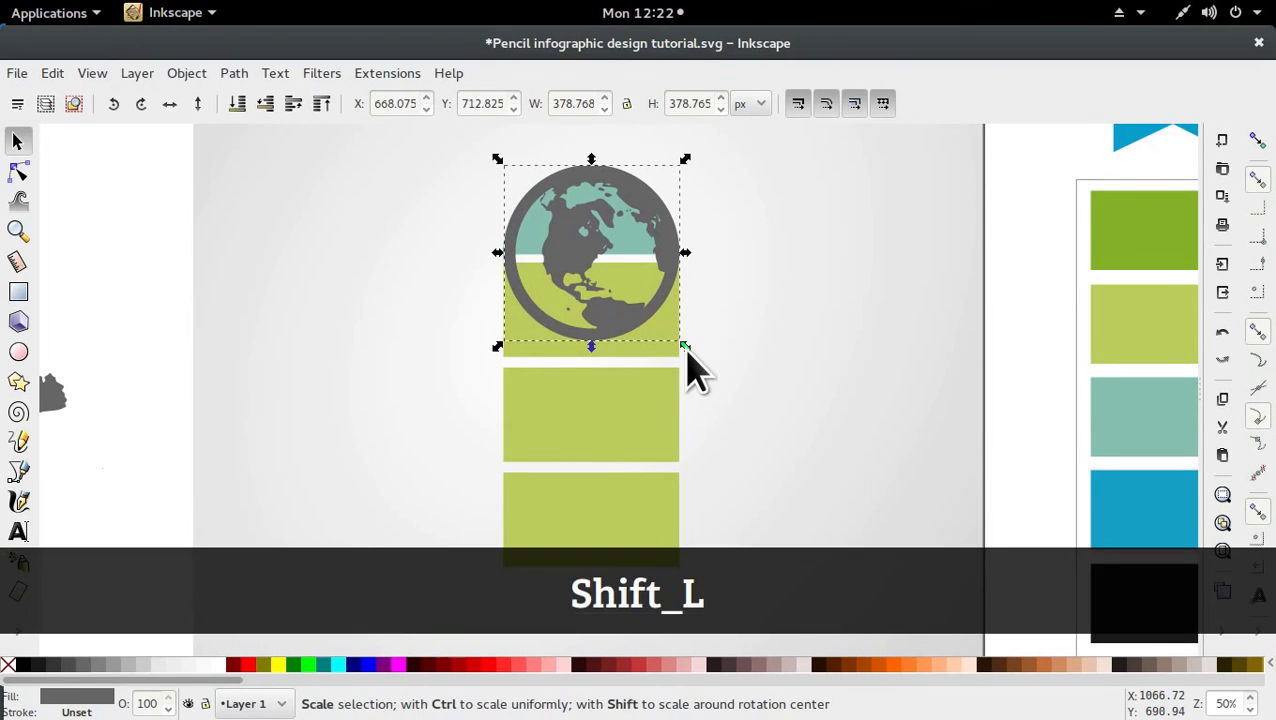
left_click_drag(689, 350, 691, 352)
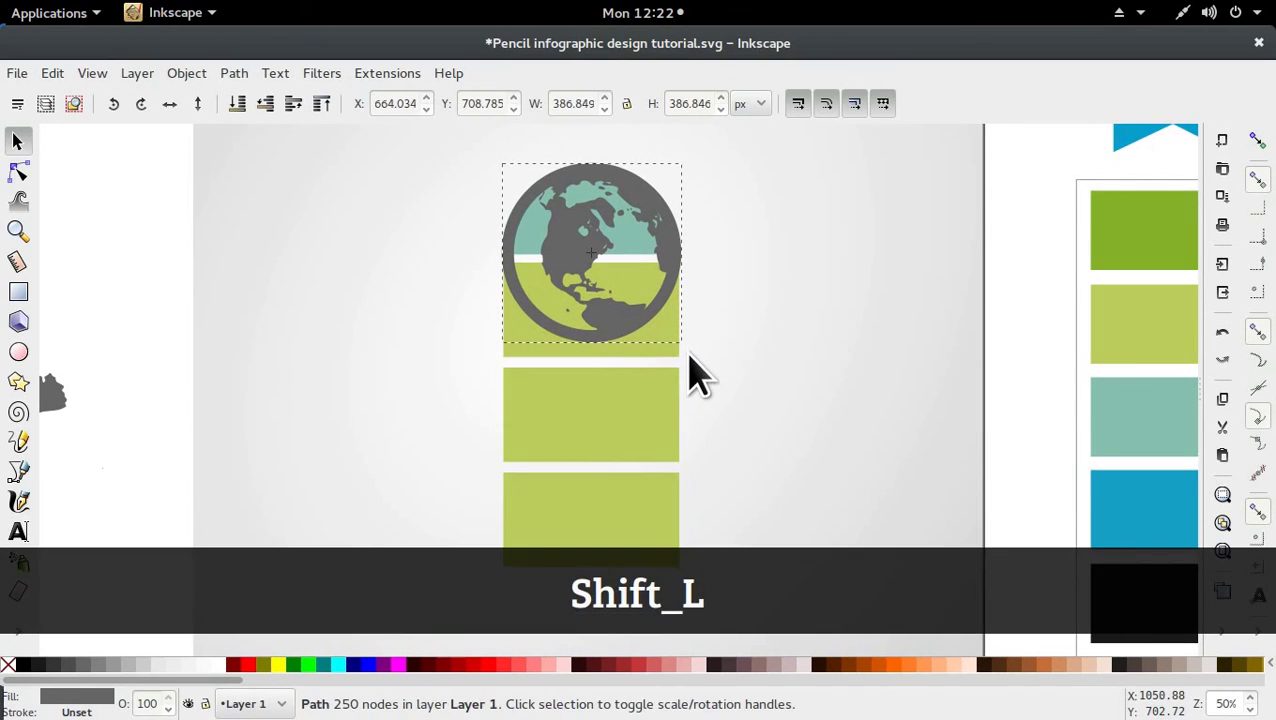
left_click_drag(650, 310, 649, 310)
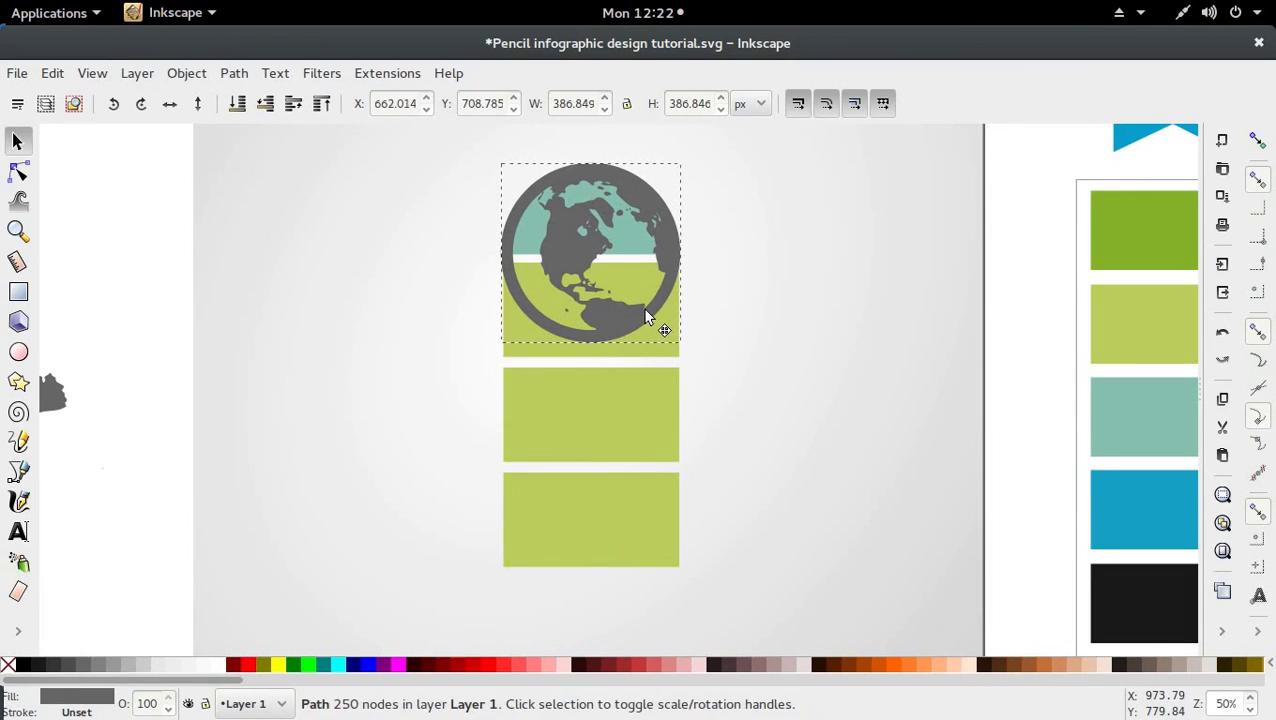
Lower the globe behind the teal half circle and combine the two shapes with Intersection
left_click(262, 106)
left_click(264, 108)
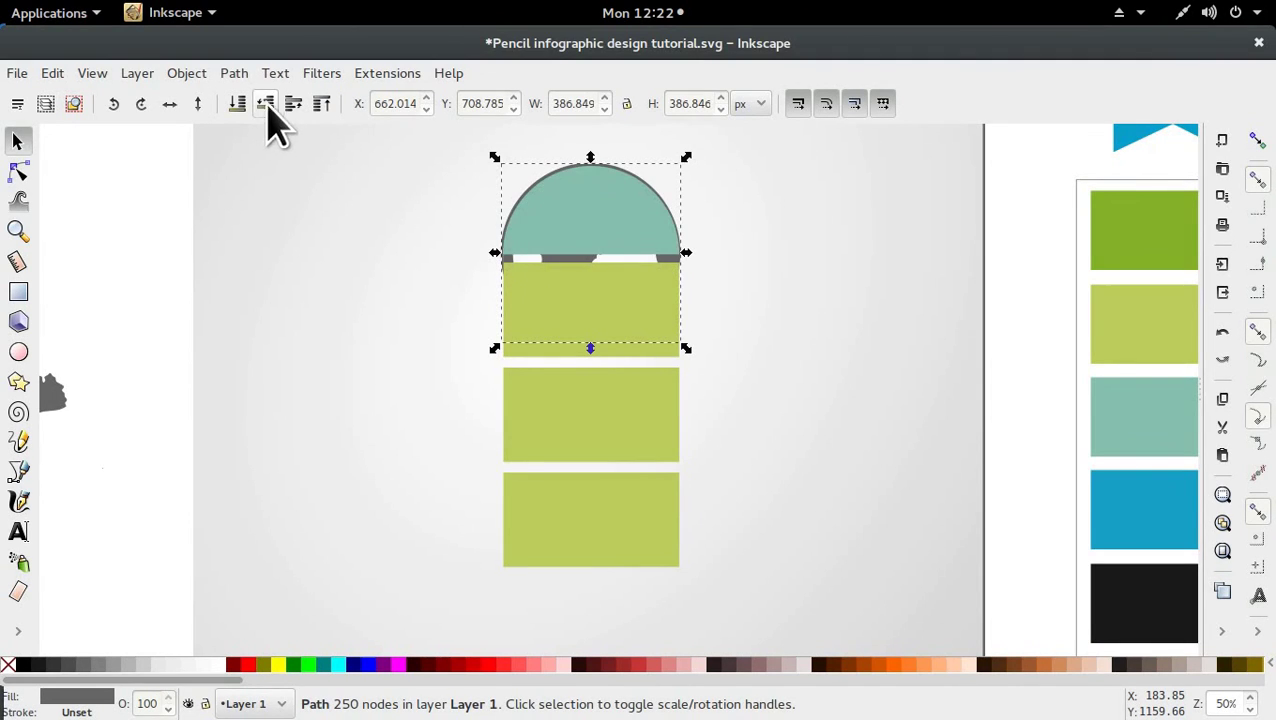
left_click(575, 212, "shift")
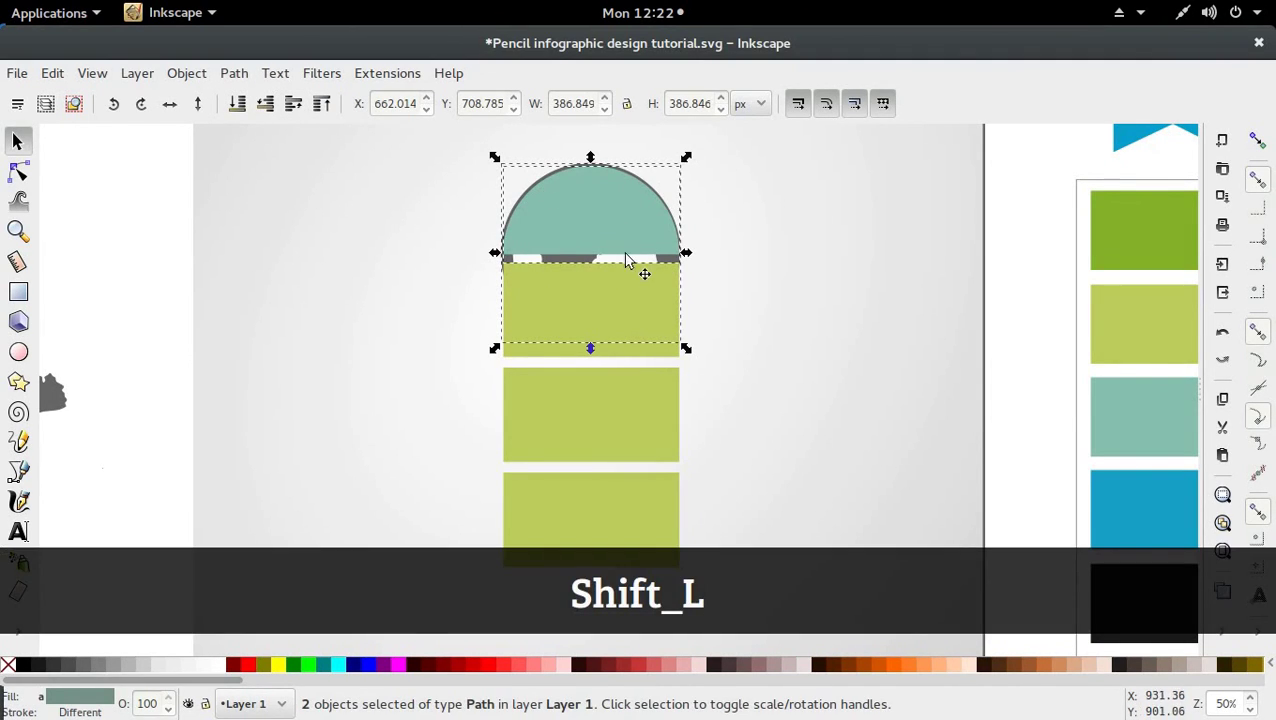
key("ctrl+shift+8")
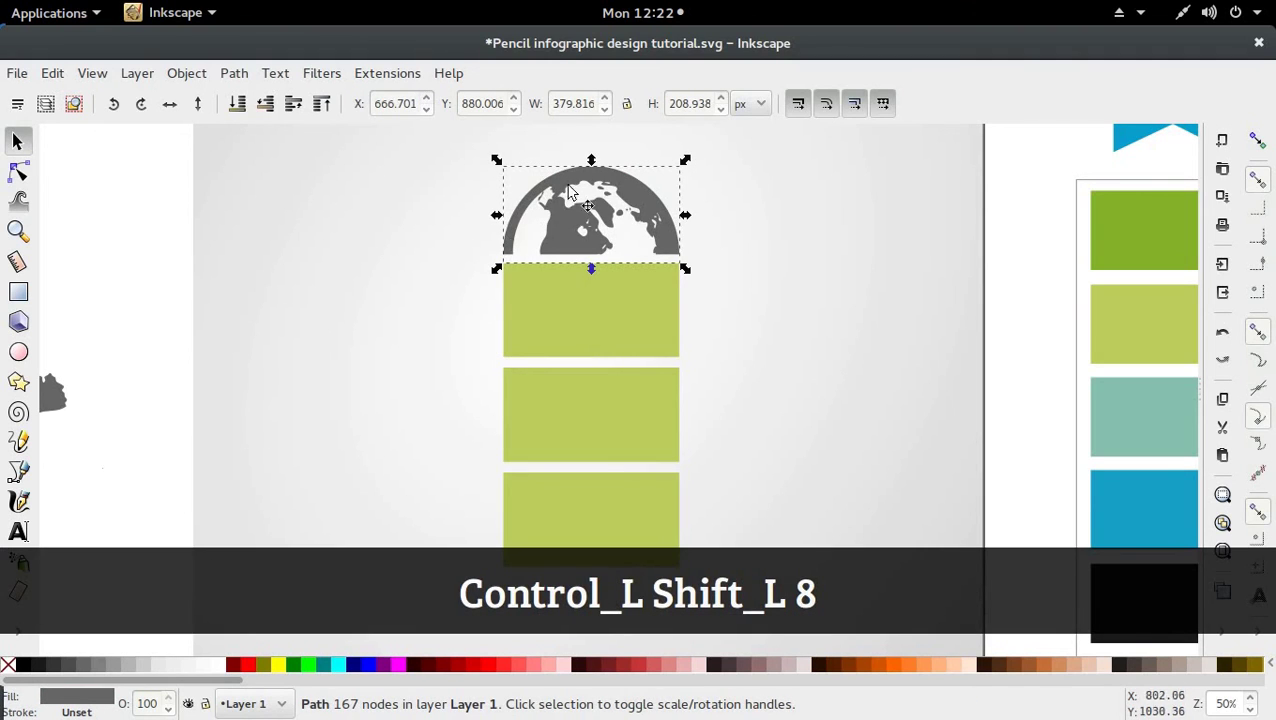
Undo the last Intersection, duplicate the teal half circle and intersect the duplicate with the globe so a teal half circle remains
key("ctrl+z")
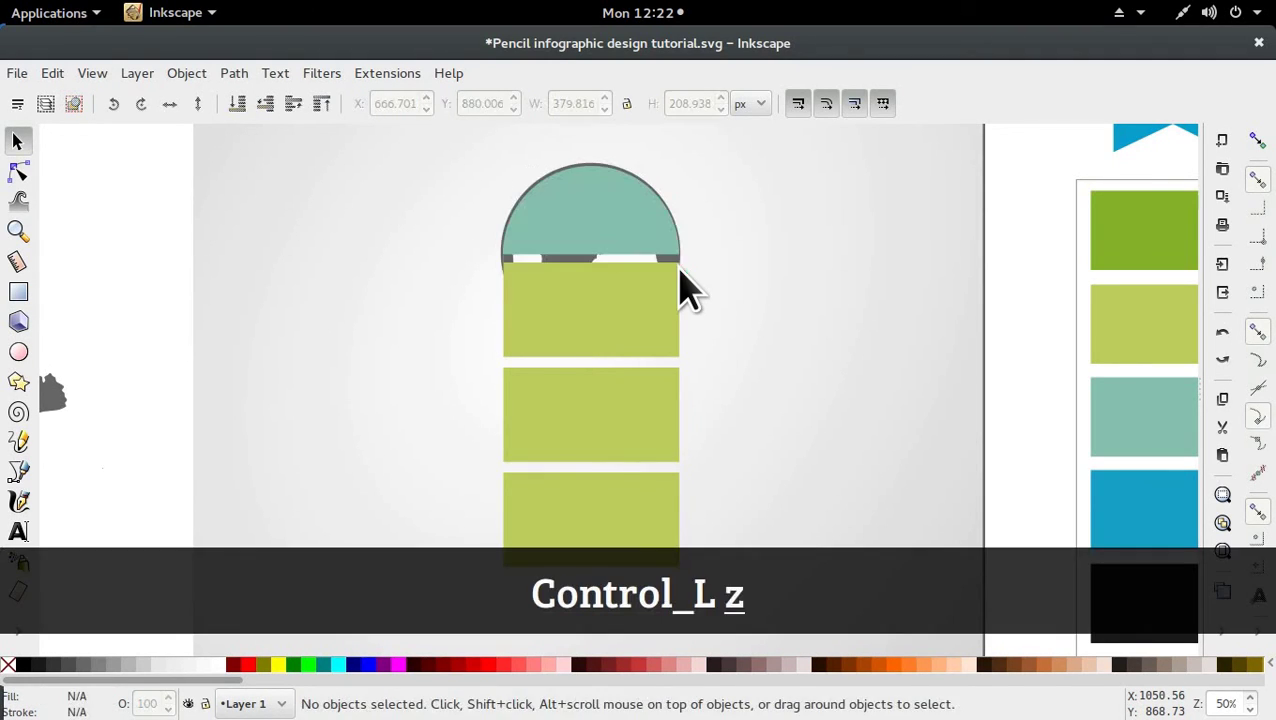
left_click(640, 248)
key("ctrl+d")
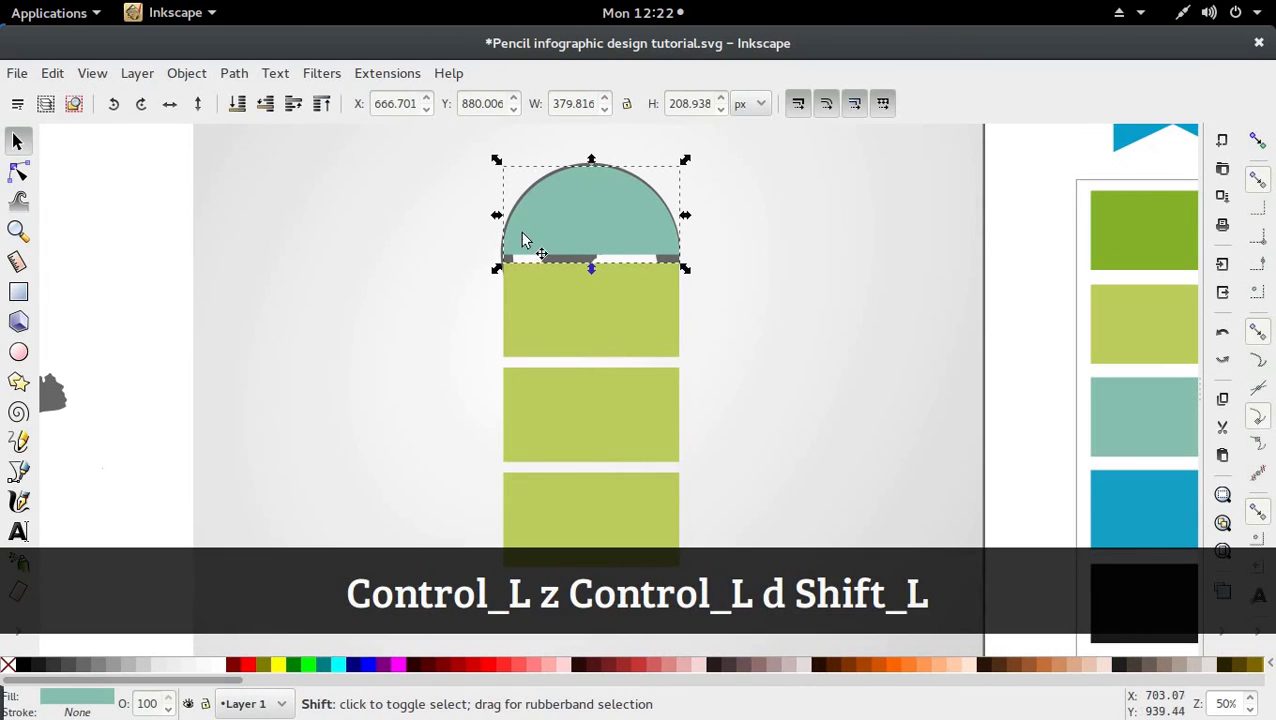
left_click(603, 163, "shift")
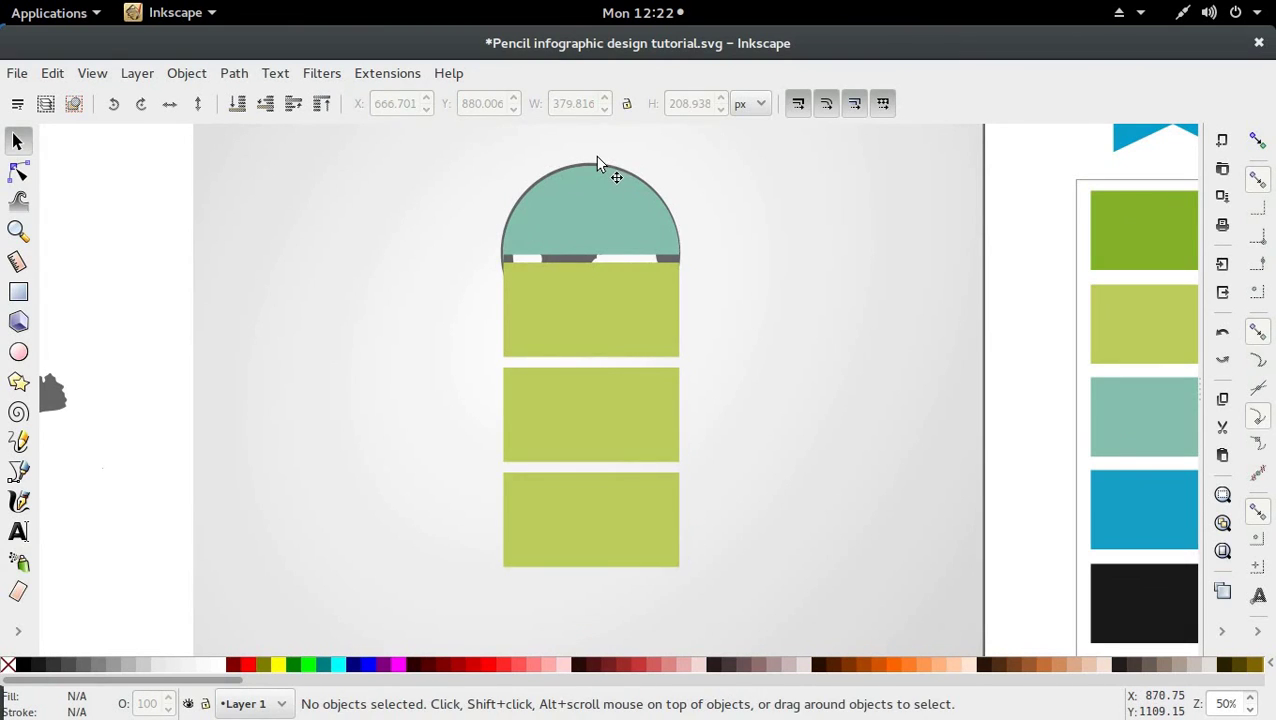
left_click(597, 163, "shift")
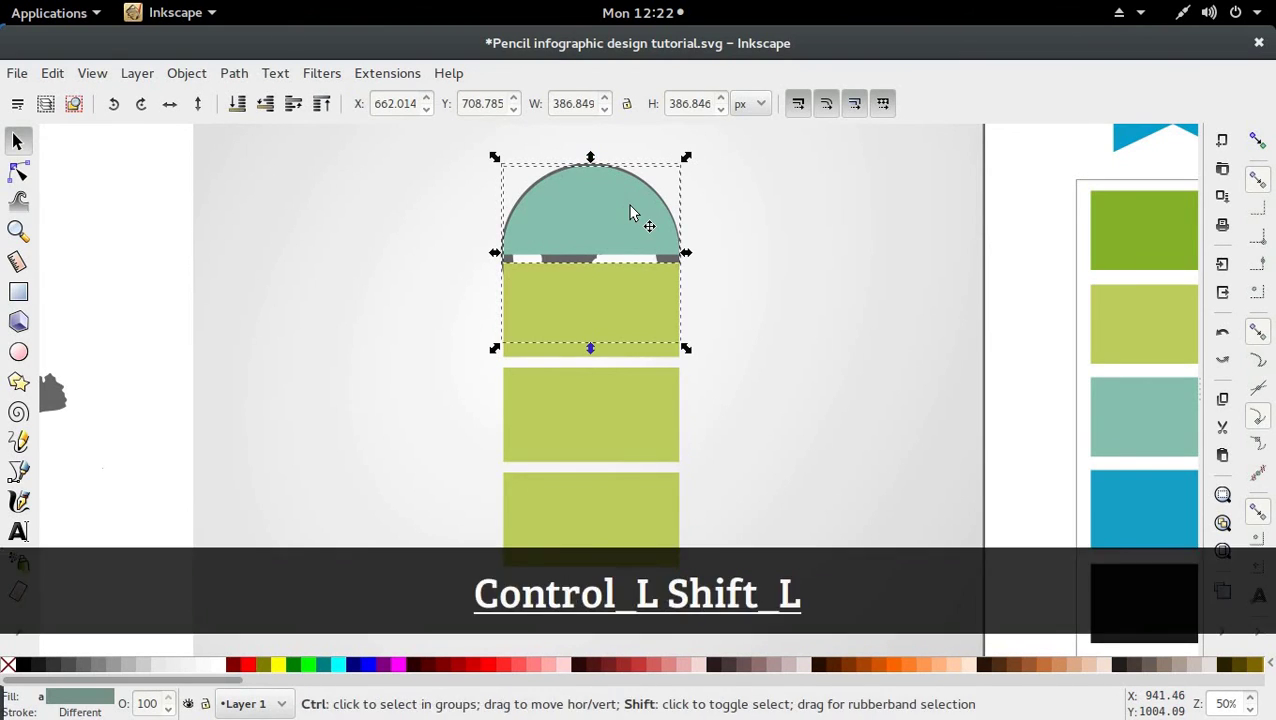
key("ctrl+shift+8")
scroll(630, 213, "up", 2)
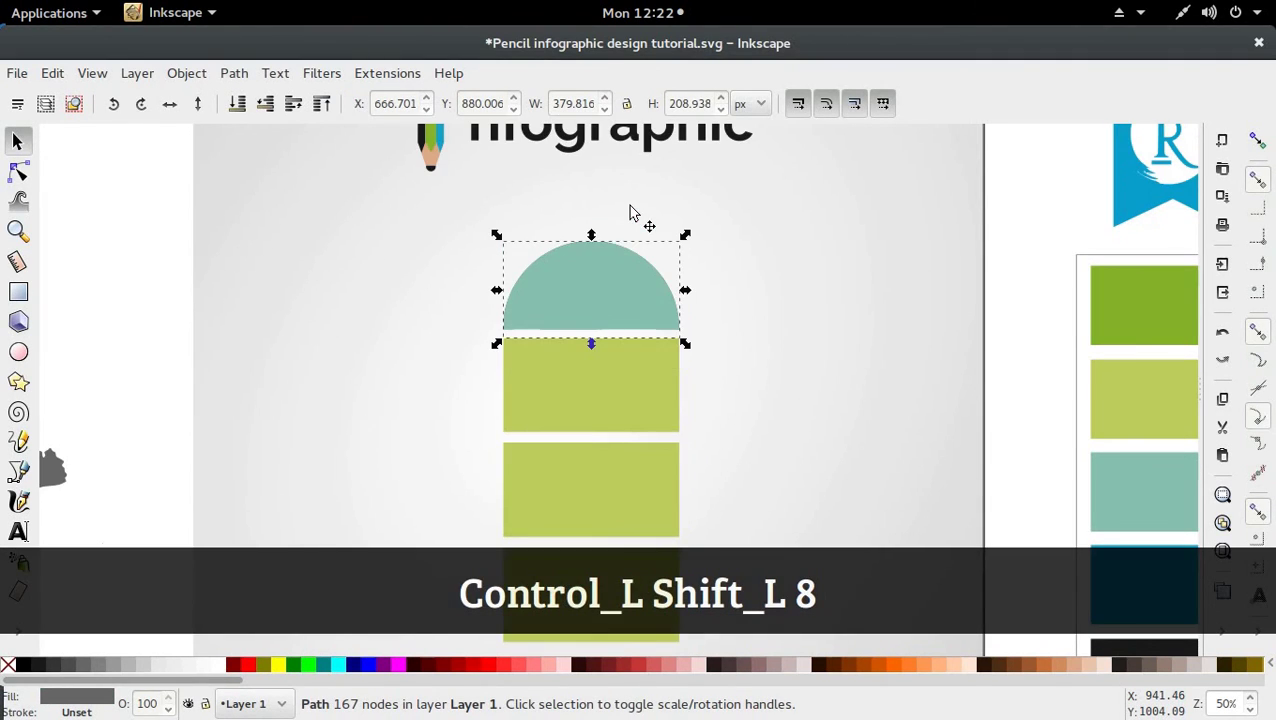
Lower the teal half circle behind the half globe and fill the globe with the palette's bright green (84b32b)
left_click(546, 280)
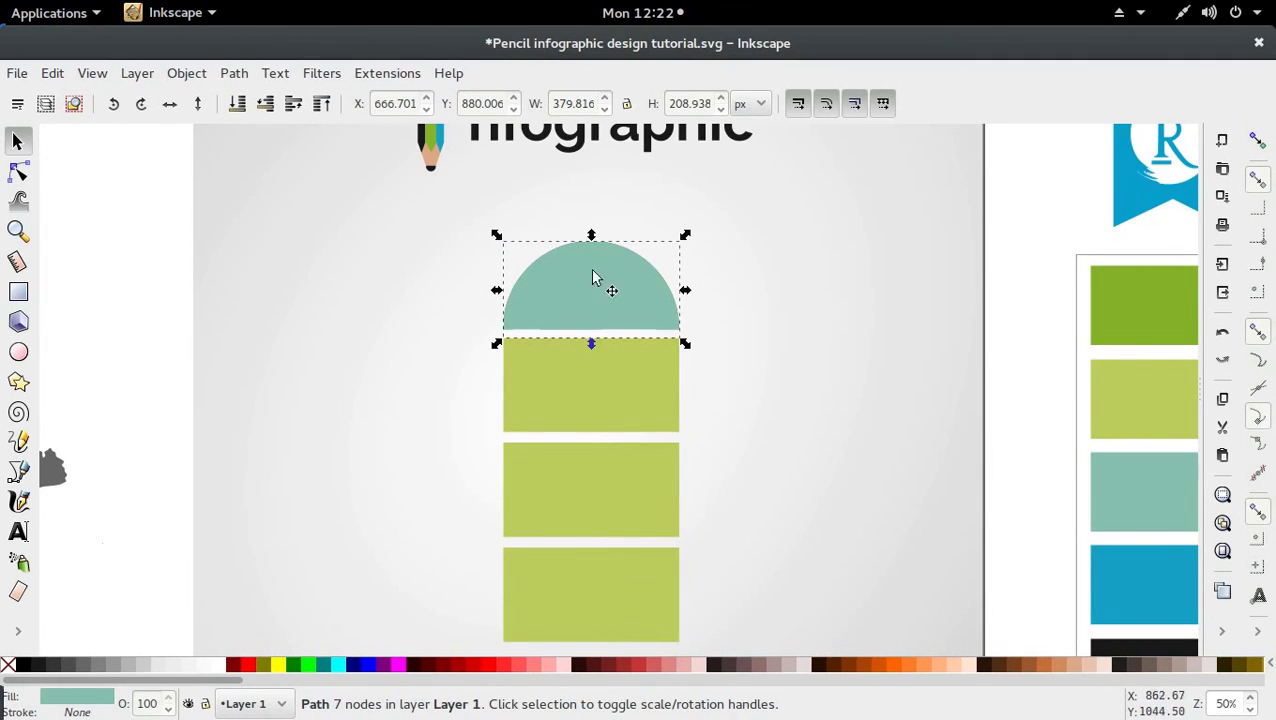
left_click(263, 103)
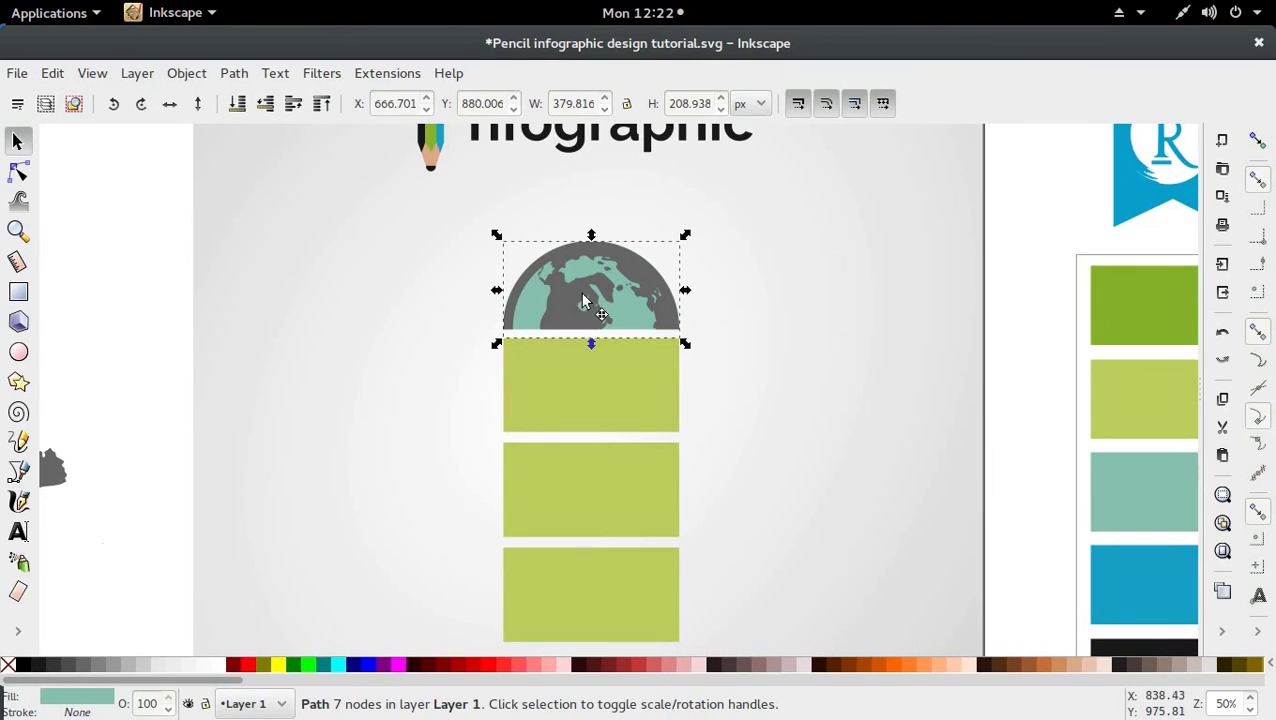
key("d")
left_click(1153, 300)
key("s")
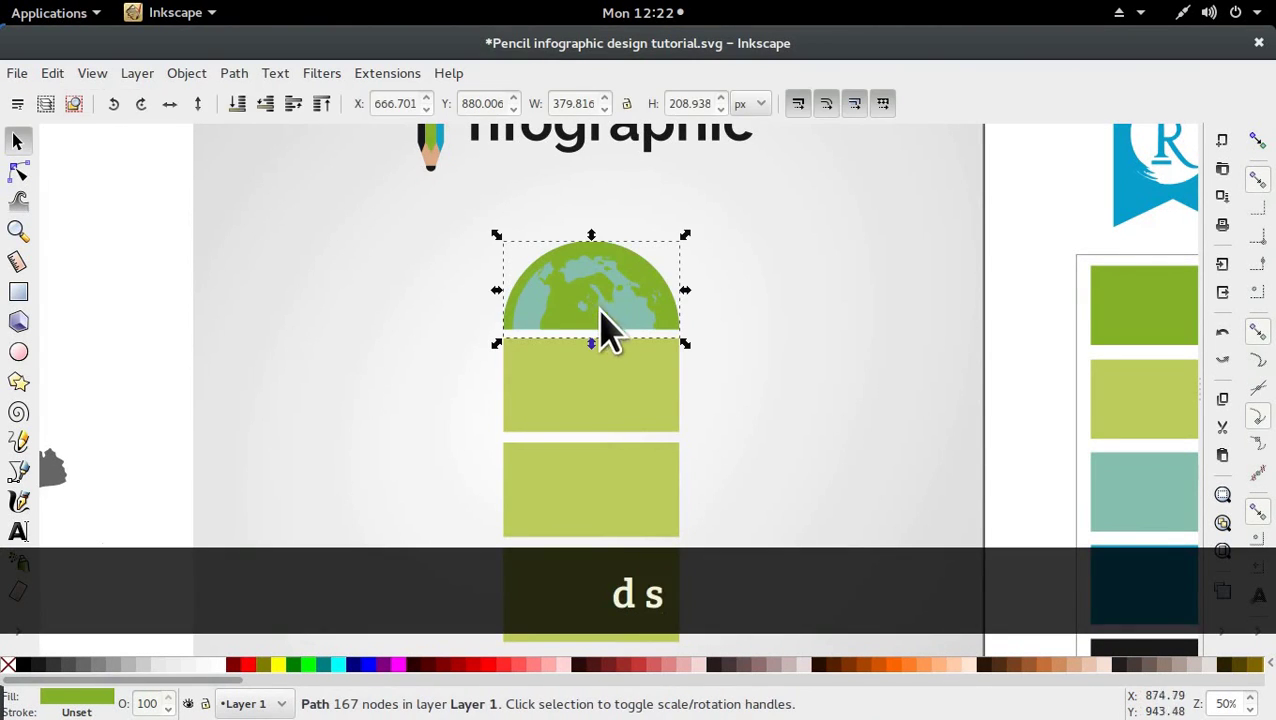
left_click_drag(592, 333, 538, 333)
key("ctrl+z")
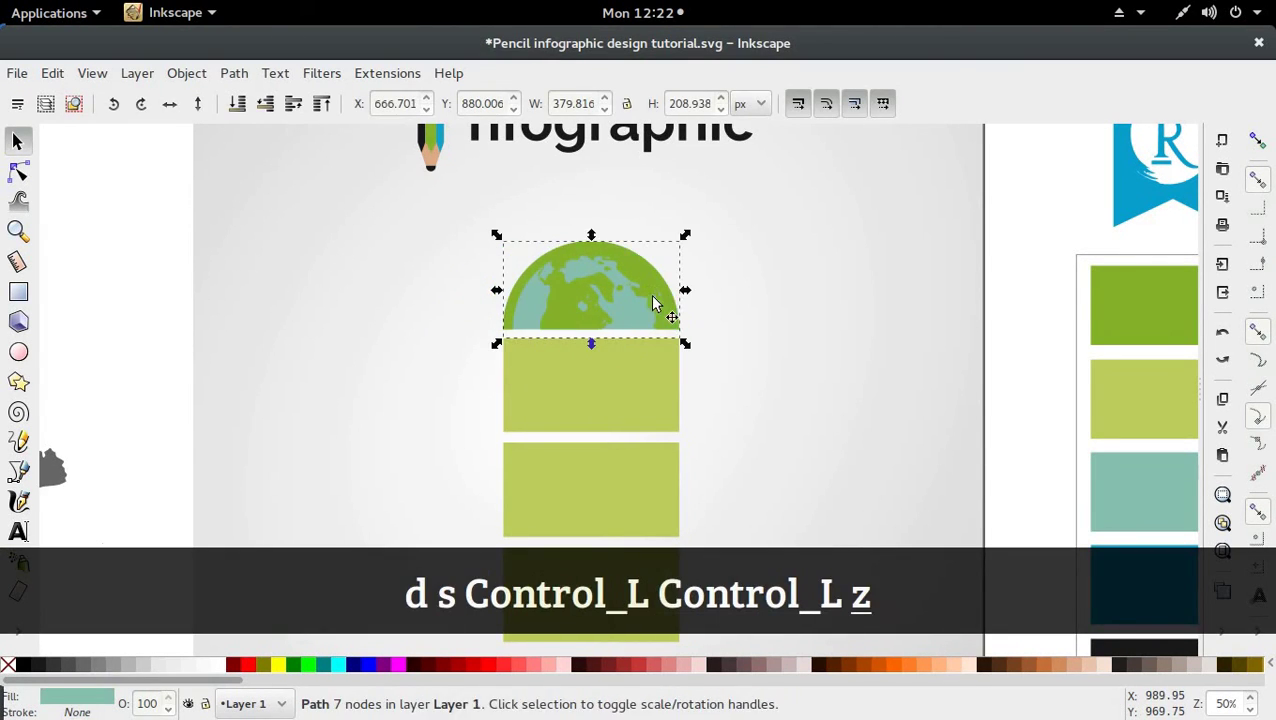
Fill the teal half circle behind the globe with the palette's bright green (84b32b)
key("d")
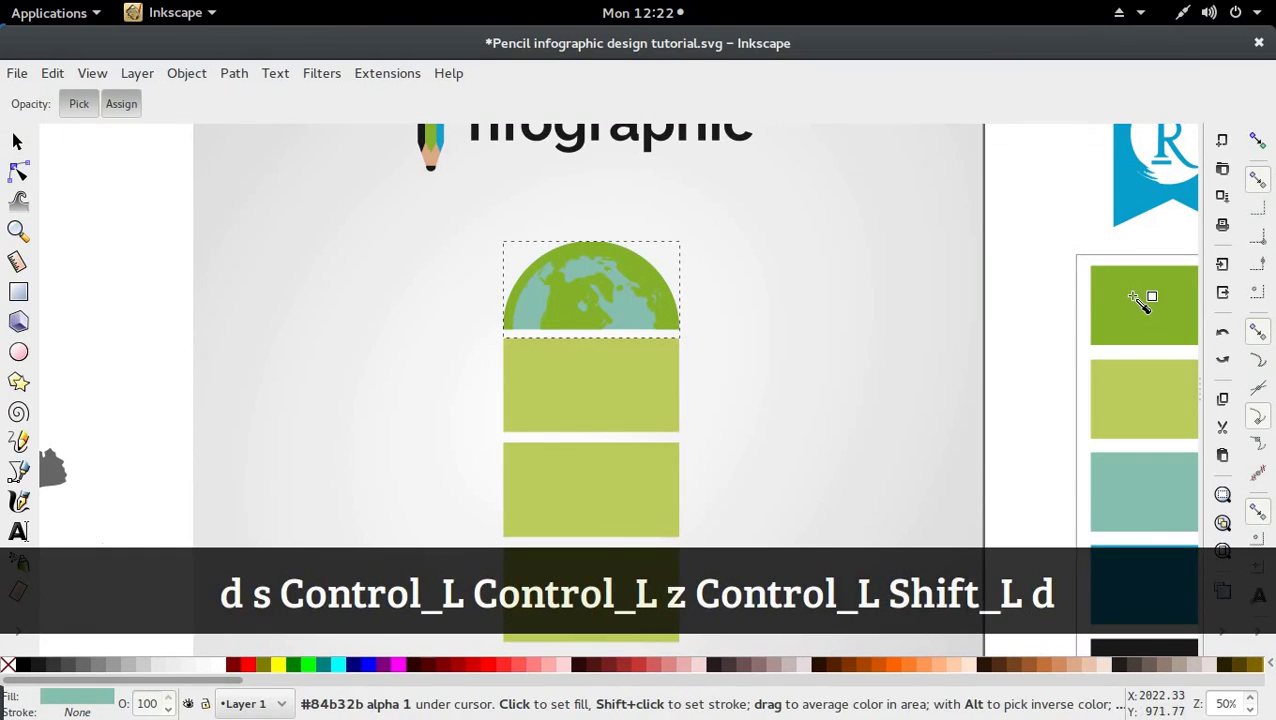
left_click(1139, 299)
key("ctrl+shift+s")
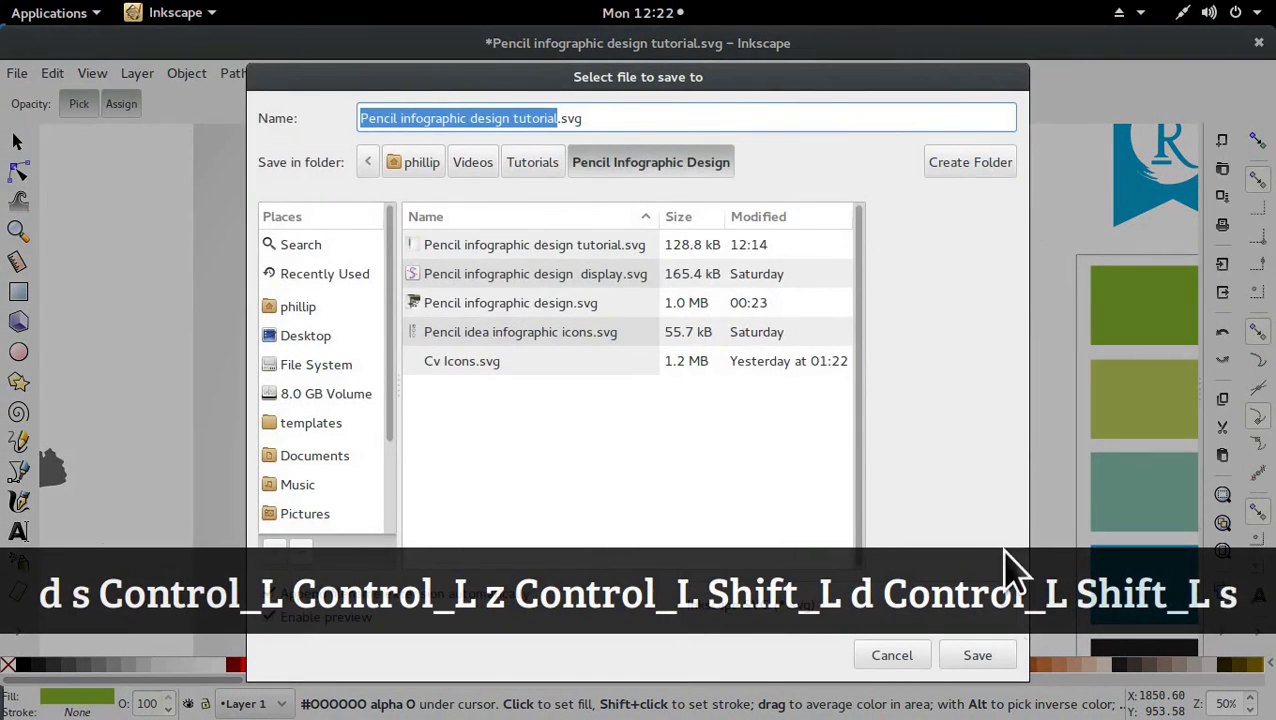
left_click(895, 655)
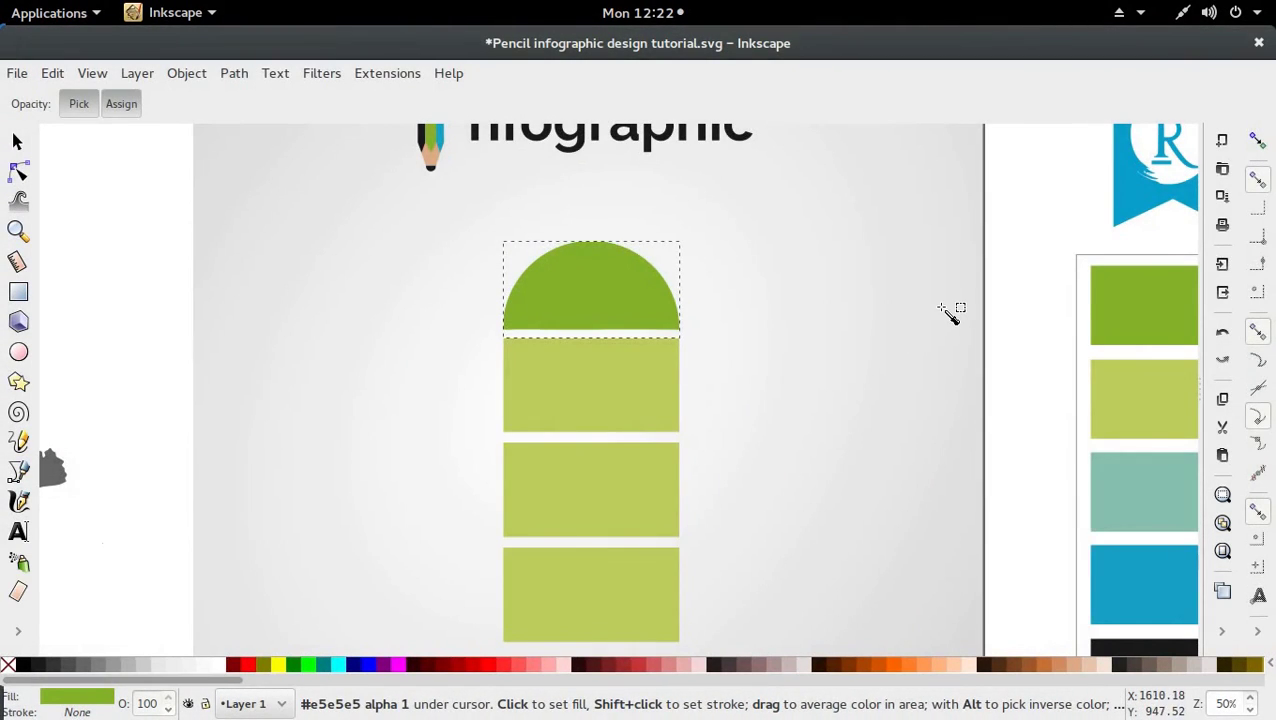
Darken the half circle's flat fill by lowering its HSL lightness to 92, giving 6d9424
key("ctrl+shift+f")
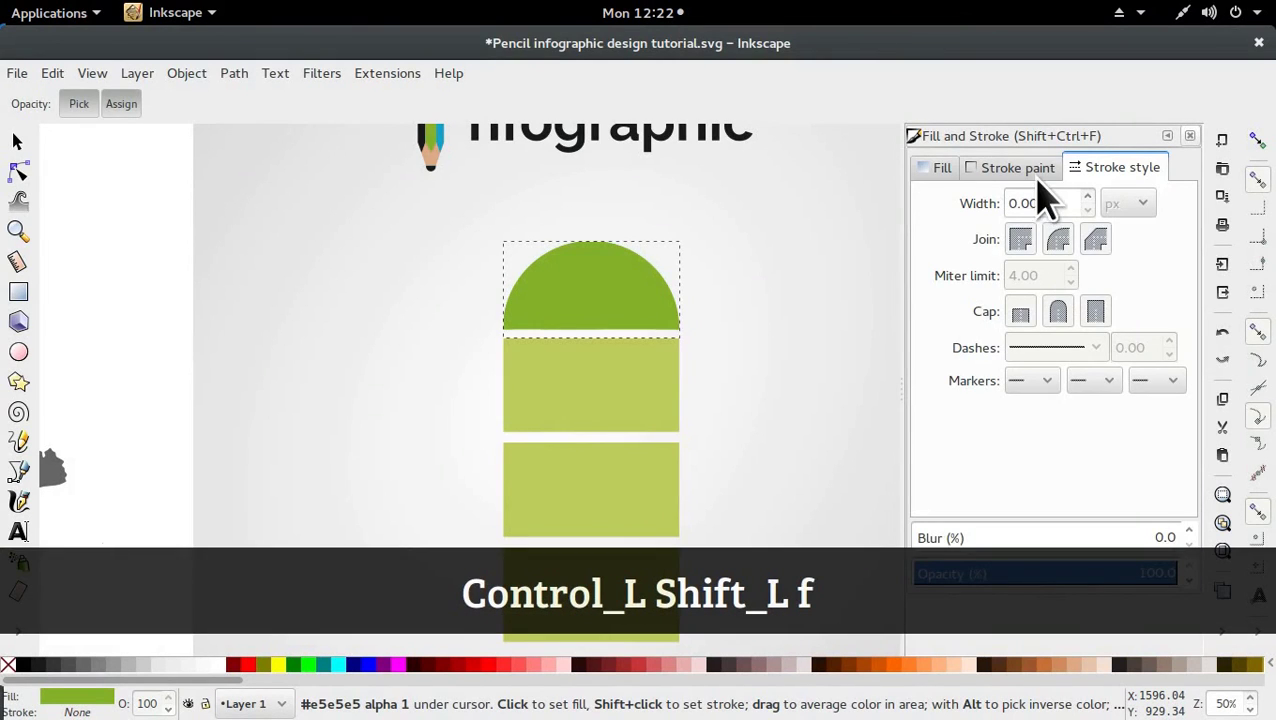
left_click(945, 168)
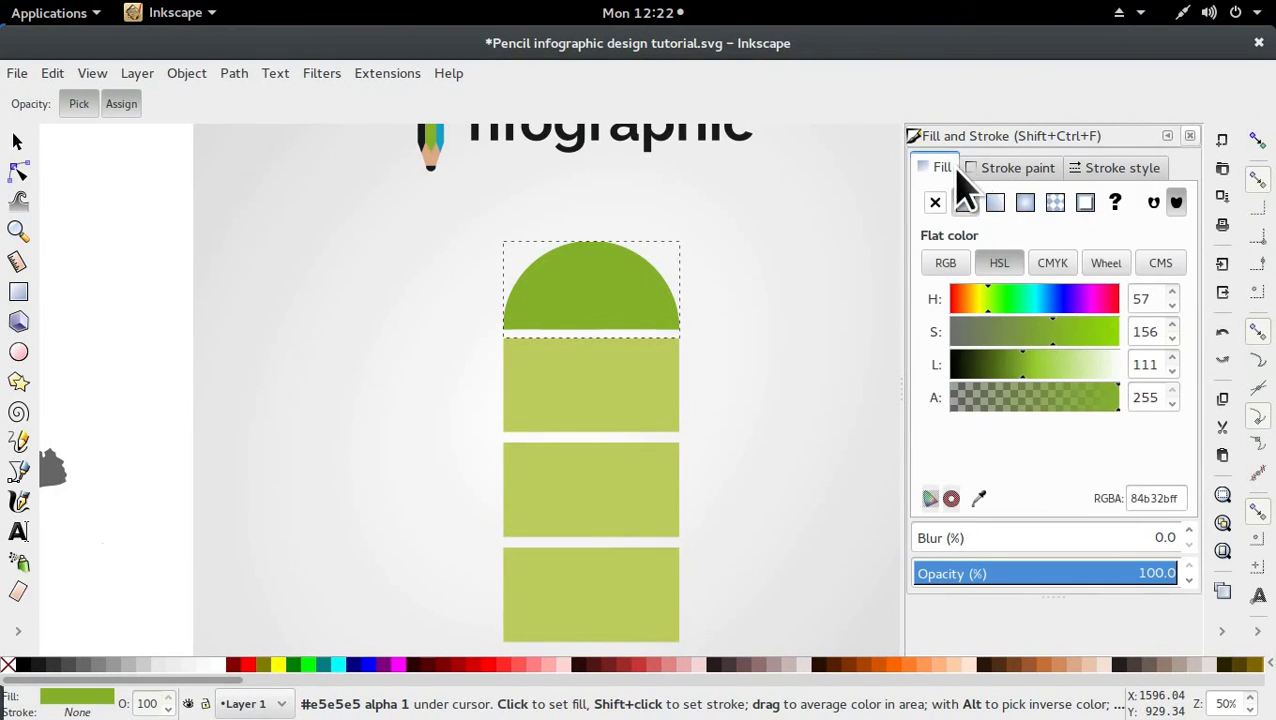
left_click_drag(1011, 360, 1009, 358)
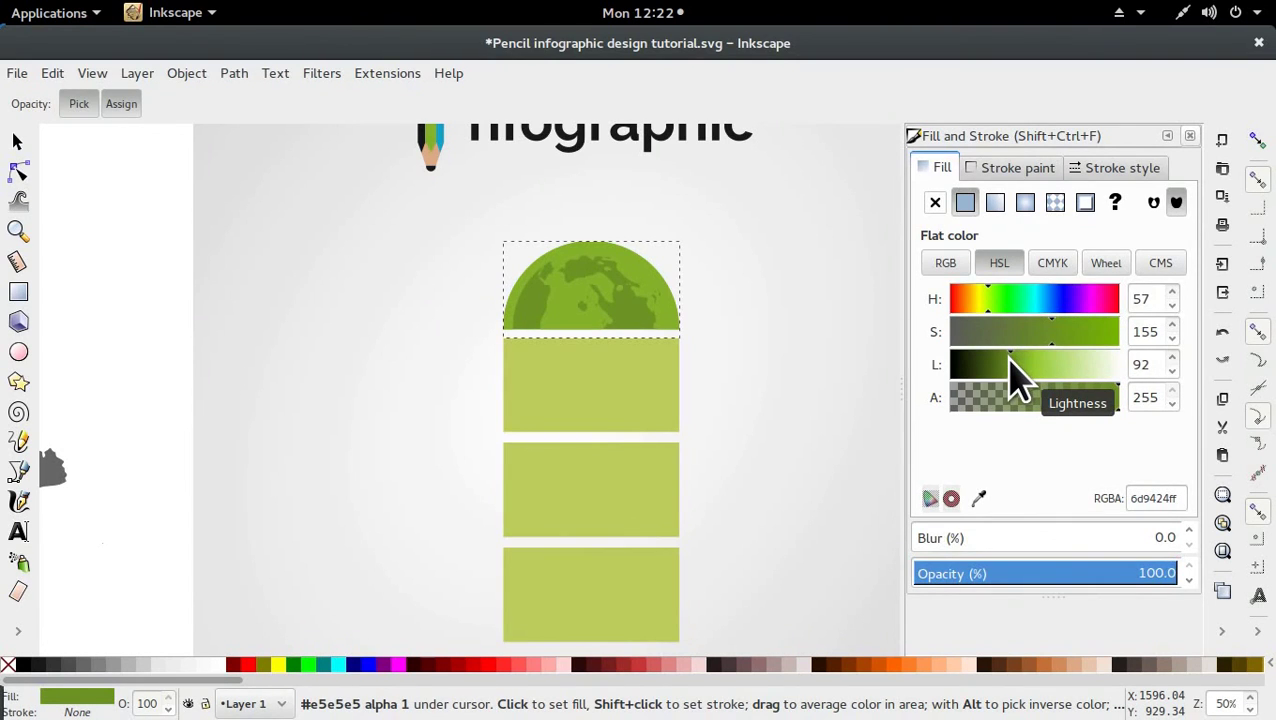
key("s")
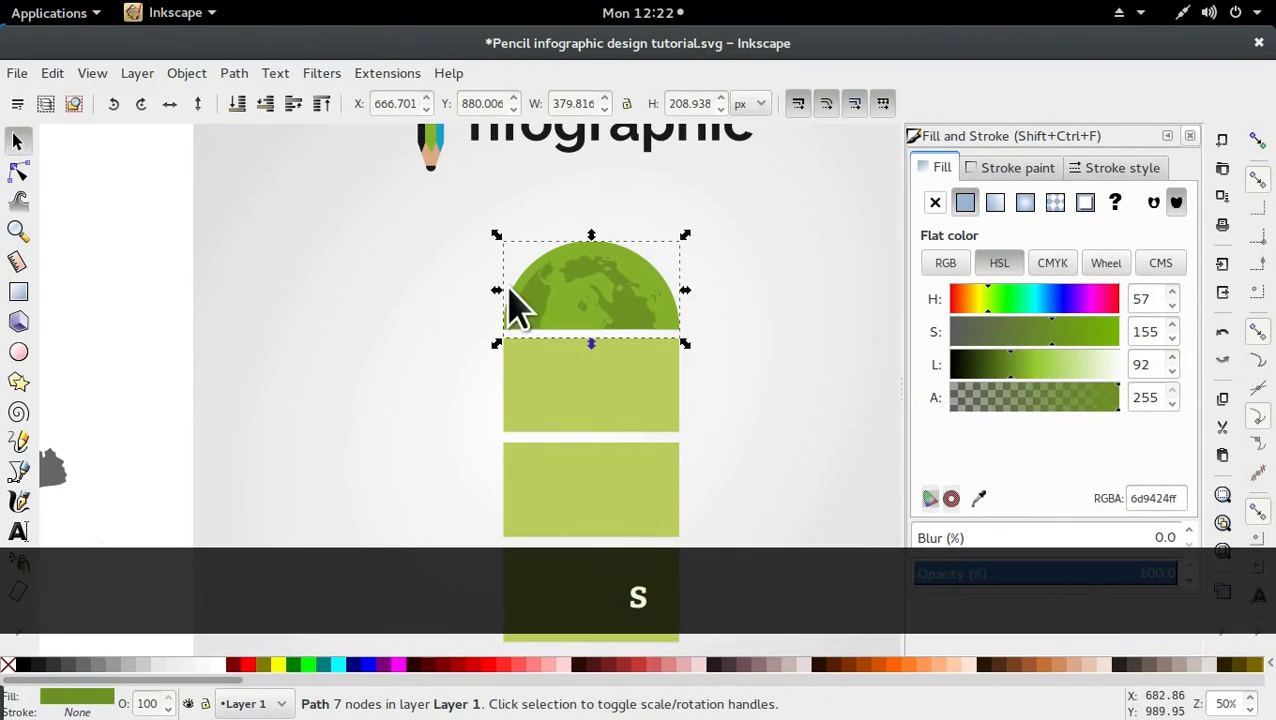
Move the half globe partly off the half circle and give it the half circle's darker green (6d9424)
left_click(585, 316)
left_click_drag(585, 316, 494, 318)
key("s")
key("d")
left_click(636, 297)
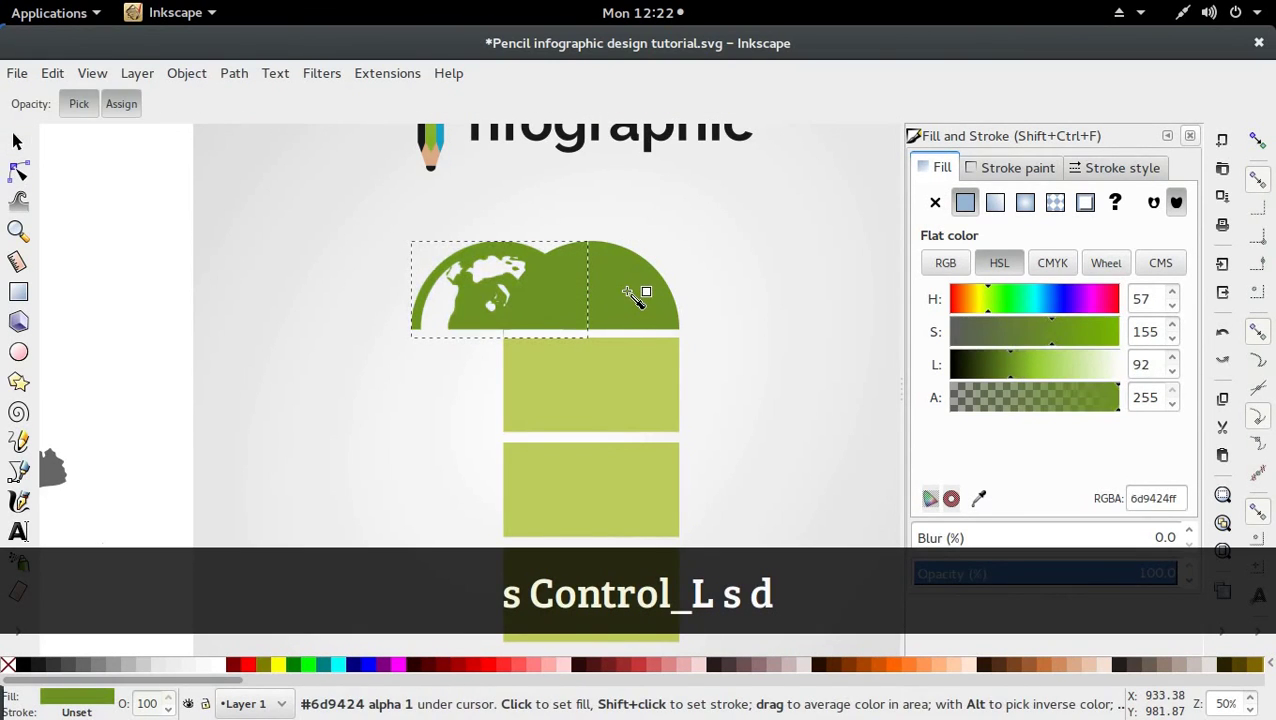
Recolour the half circle with the palette's bright green (84b32b)
key("s")
left_click(637, 278)
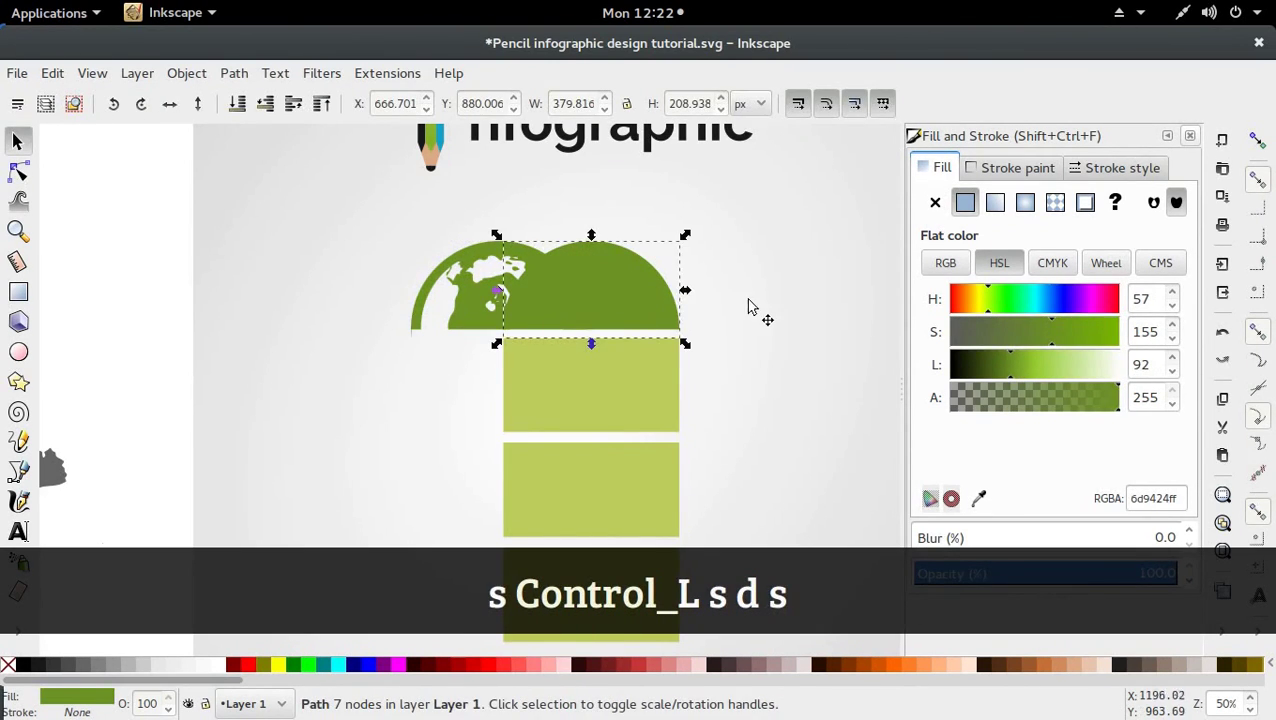
scroll(748, 305, "down", 1, "ctrl")
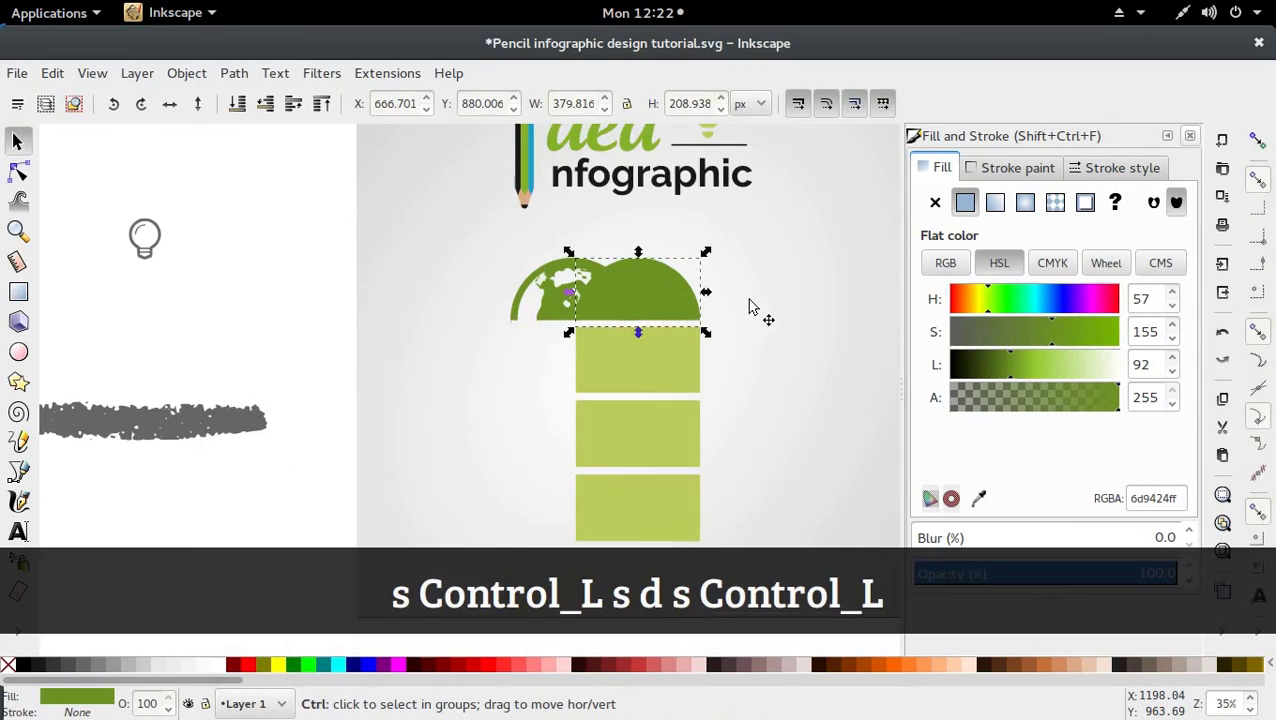
scroll(798, 304, "down", 5, "shift")
key("d")
left_click(800, 303)
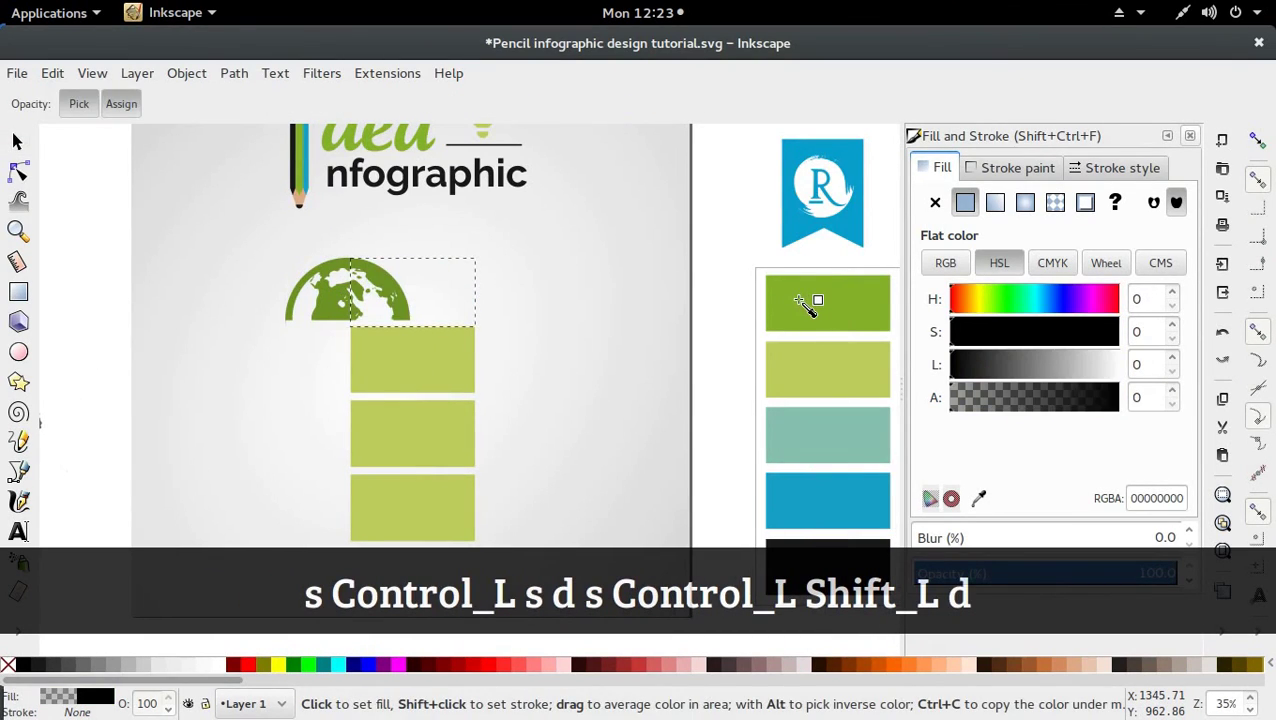
key("s")
key("ctrl+z")
key("d")
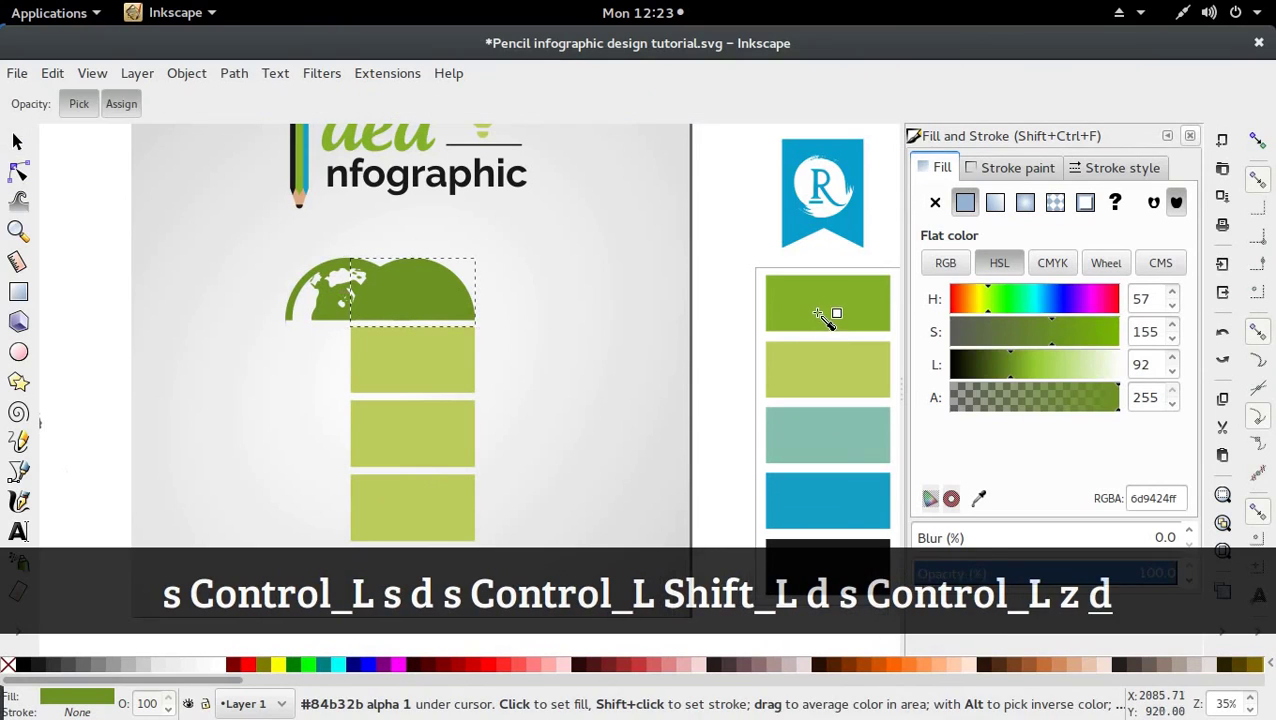
left_click(822, 317)
key("s")
Move the dark green half globe back over the bright green half circle at the top of the column
left_click_drag(335, 312, 400, 330)
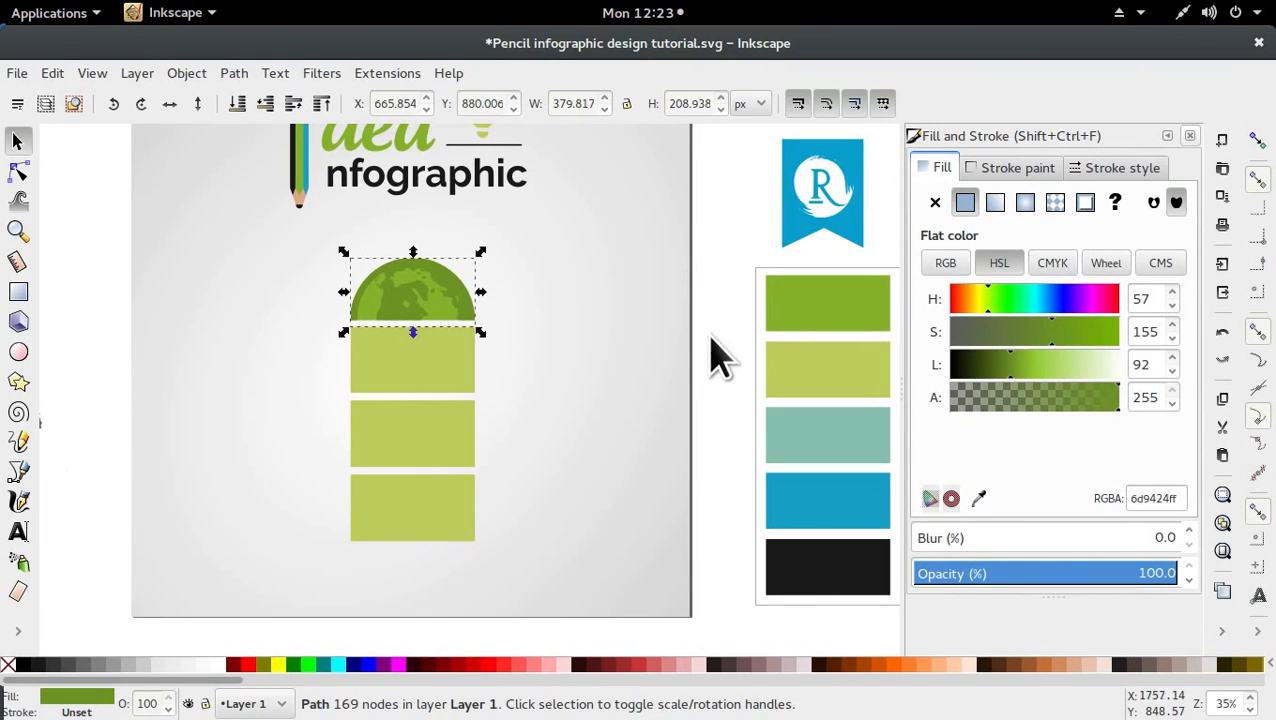
left_click(592, 350)
scroll(590, 347, "up", 1)
scroll(590, 347, "up", 1)
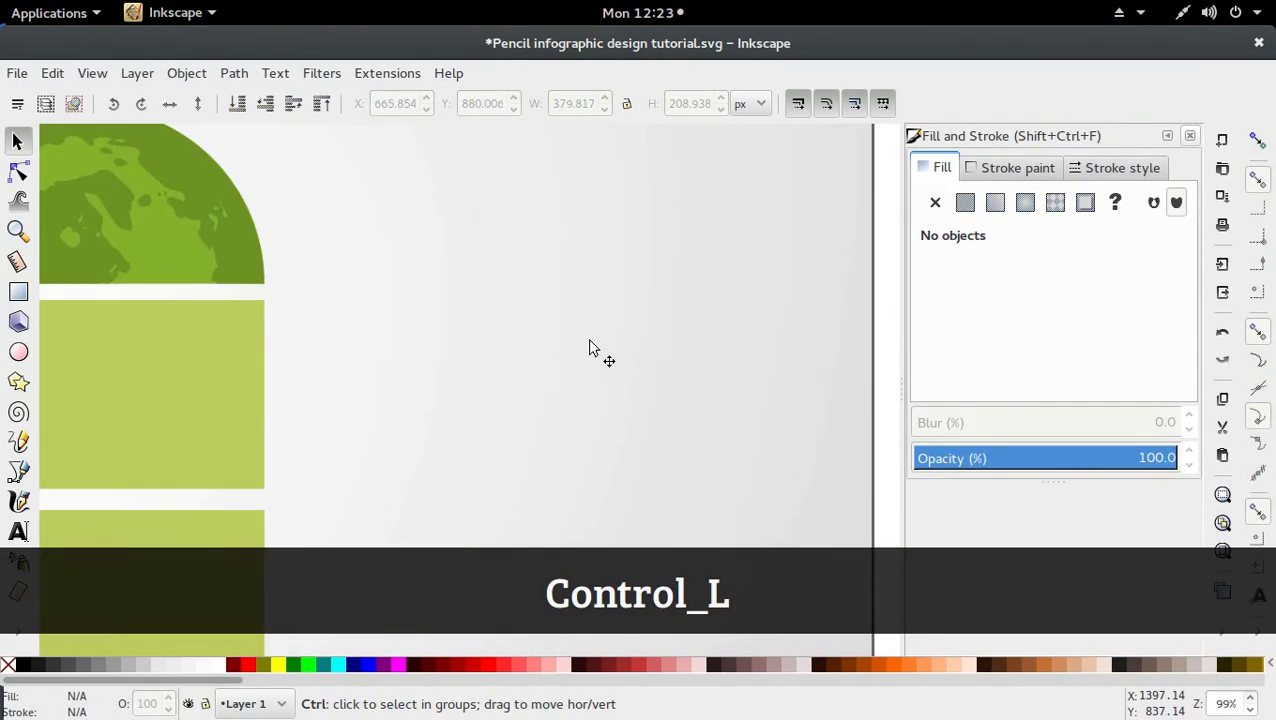
scroll(590, 347, "down", 2)
scroll(666, 319, "up", 2)
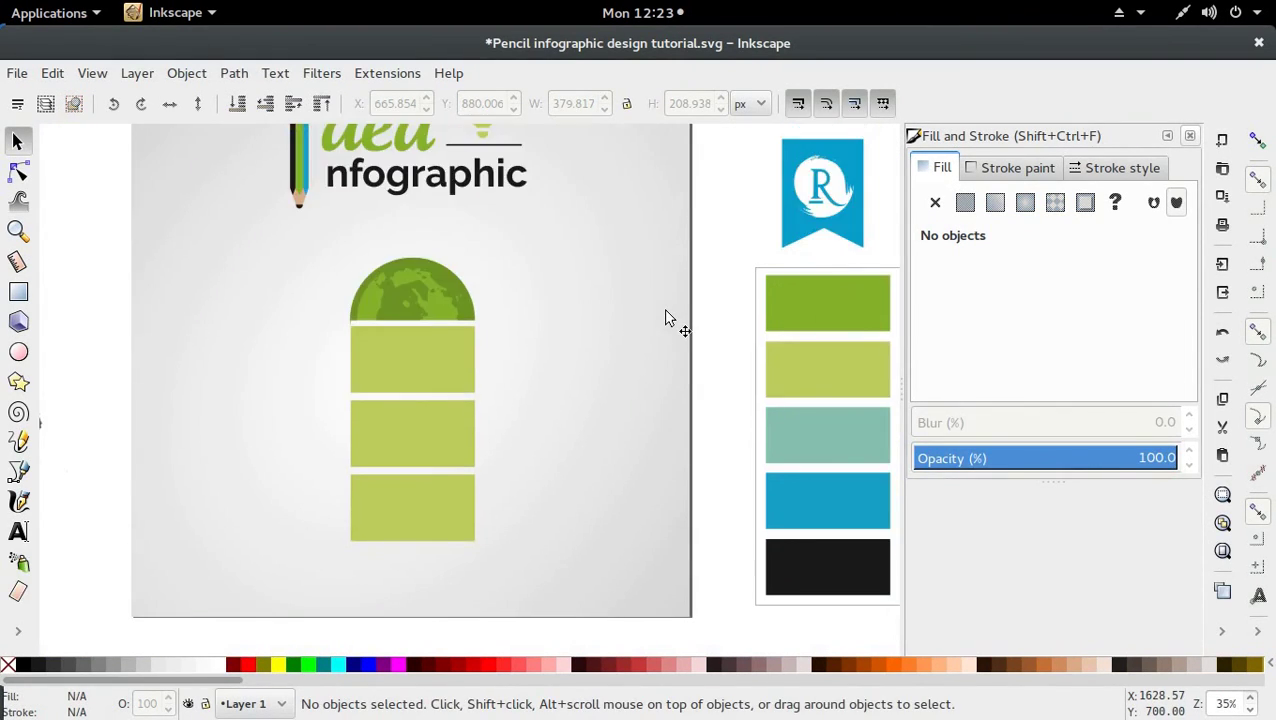
Nudge the middle and bottom blocks slightly upward together to tighten the gap below the top block
left_click(447, 455, "ctrl")
left_click(441, 482, "ctrl+shift")
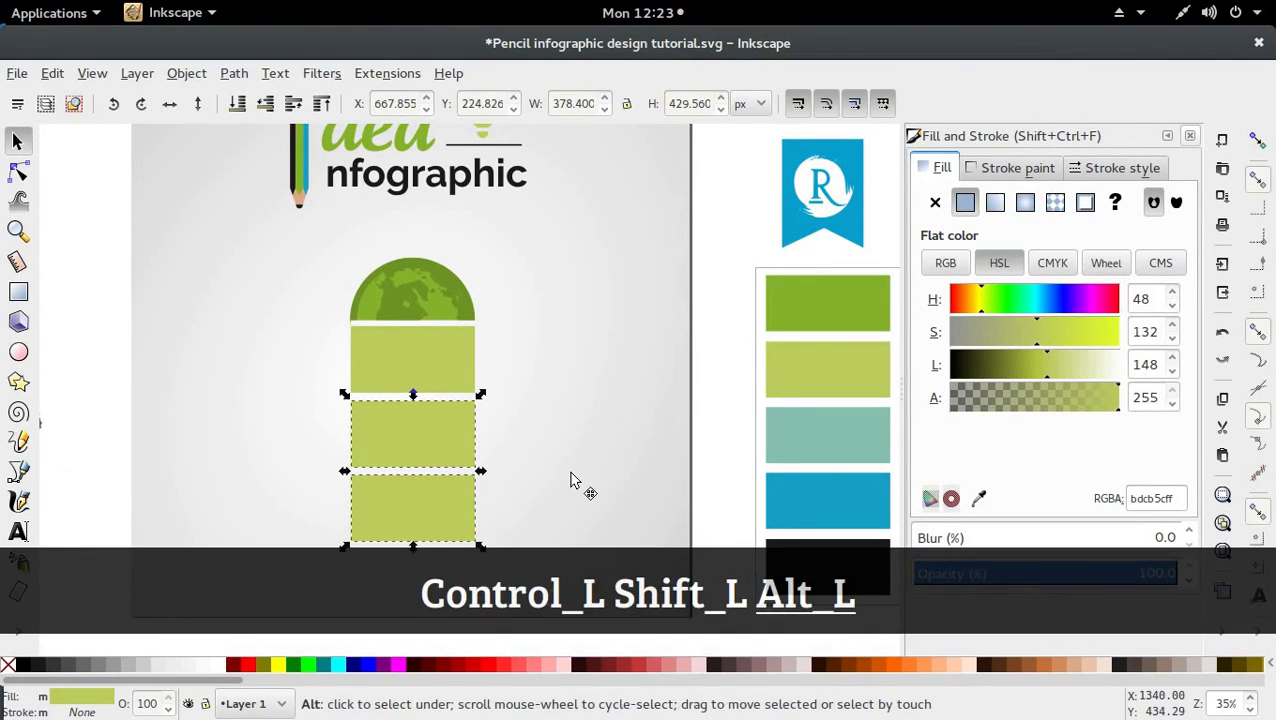
key("alt+Up")
key("alt+Up")
scroll(643, 447, "down", 2)
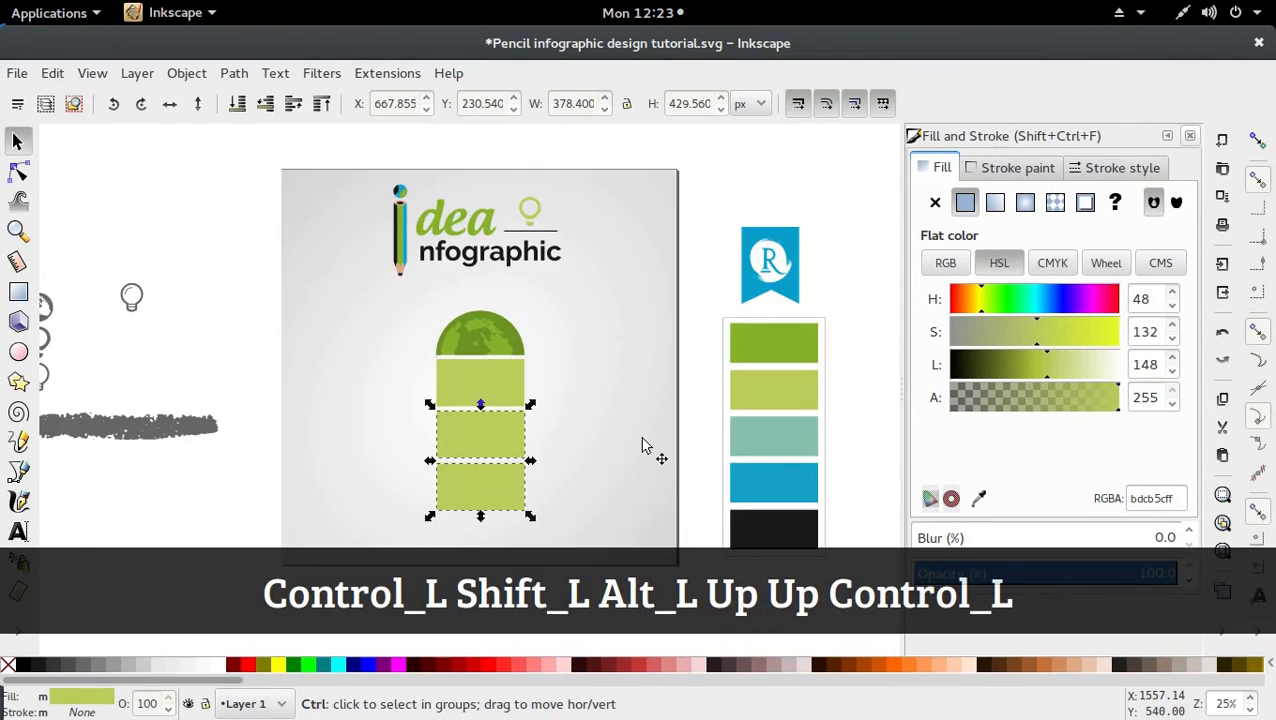
scroll(620, 455, "down", 2)
Select the half globe with all three blocks and move the whole column up, closer to the title
left_click(560, 493)
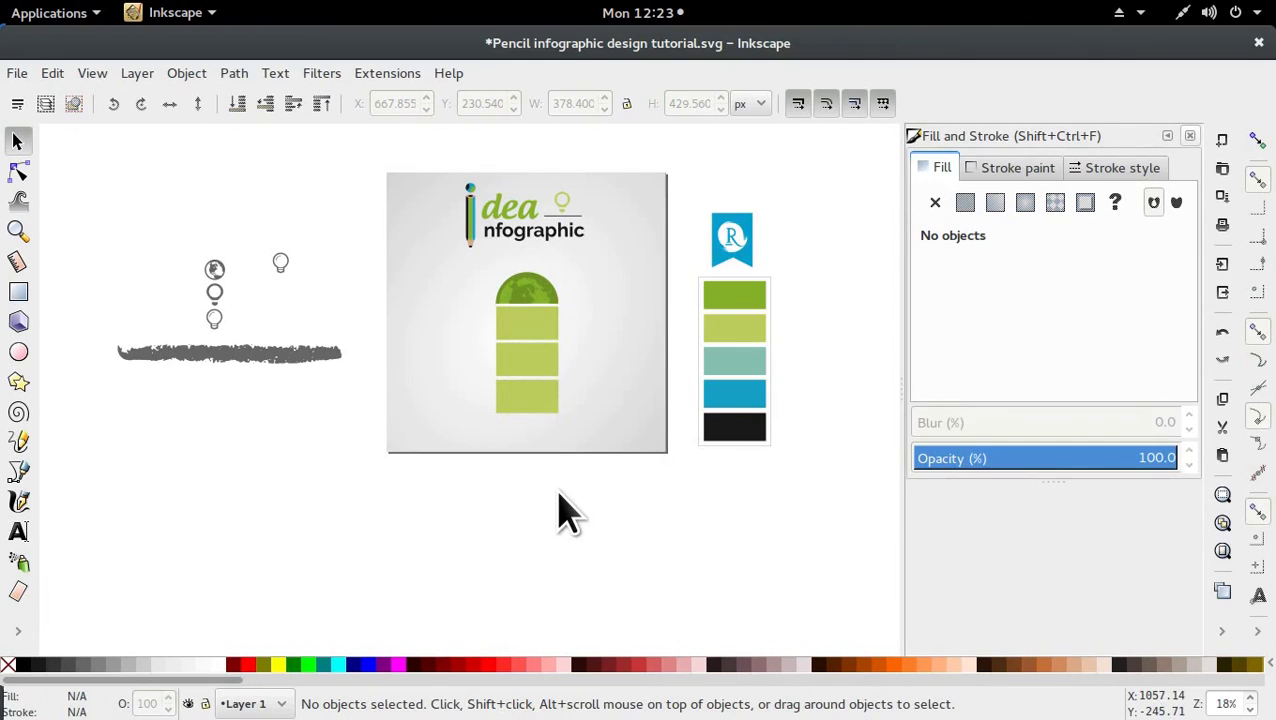
left_click_drag(479, 474, 578, 265)
key("ctrl")
left_click(535, 330)
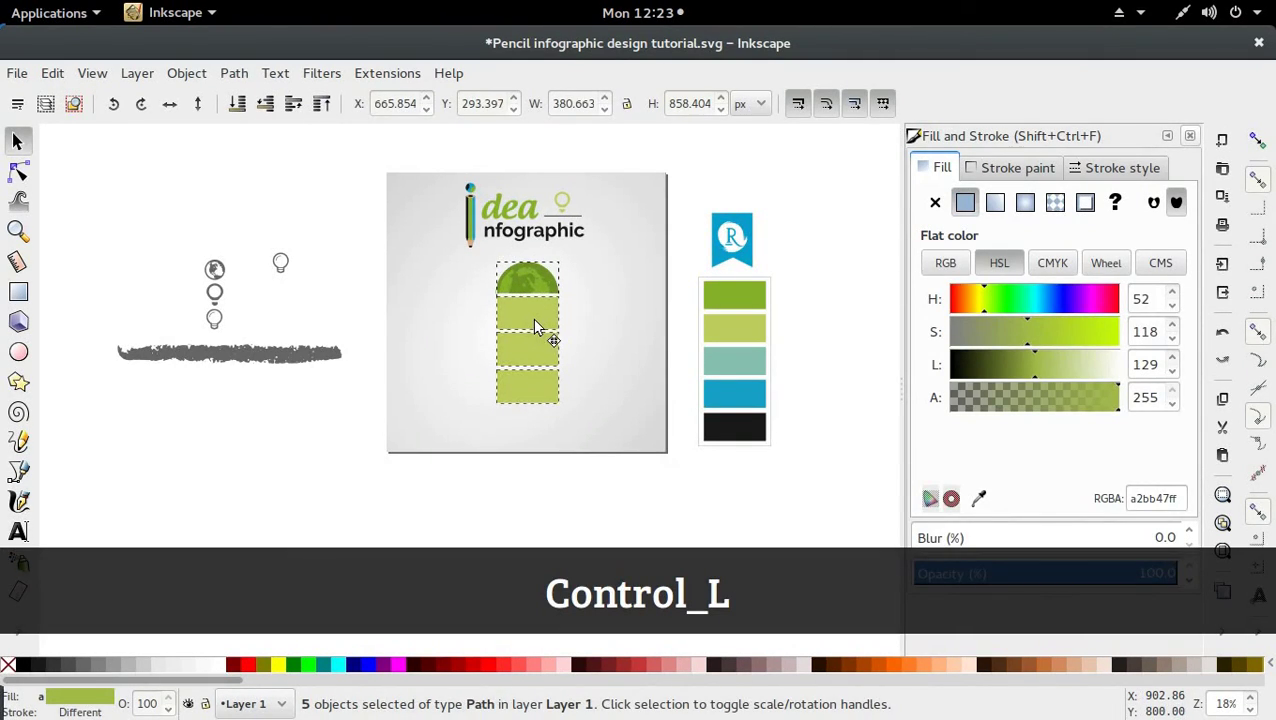
left_click(490, 507)
Nudge the bottom block slightly upward to even out its gap with the middle block
scroll(512, 434, "up", 1)
scroll(508, 434, "up", 1)
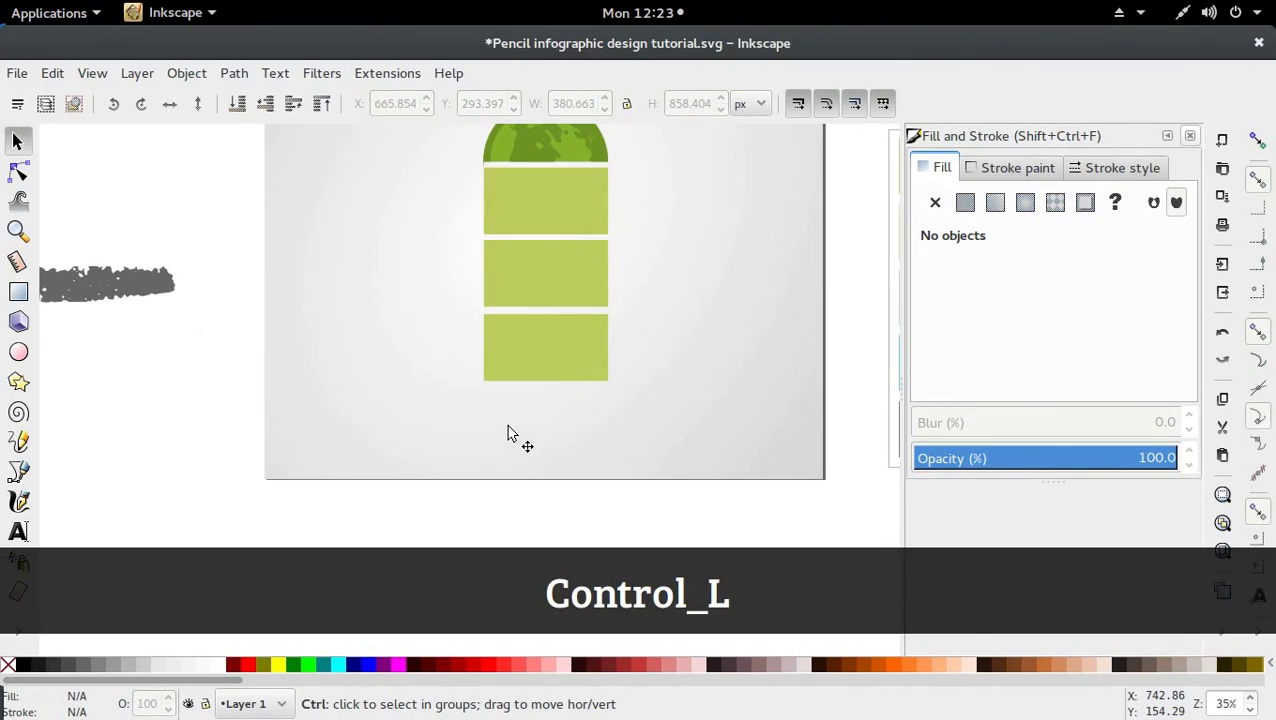
key("ctrl")
left_click(547, 343)
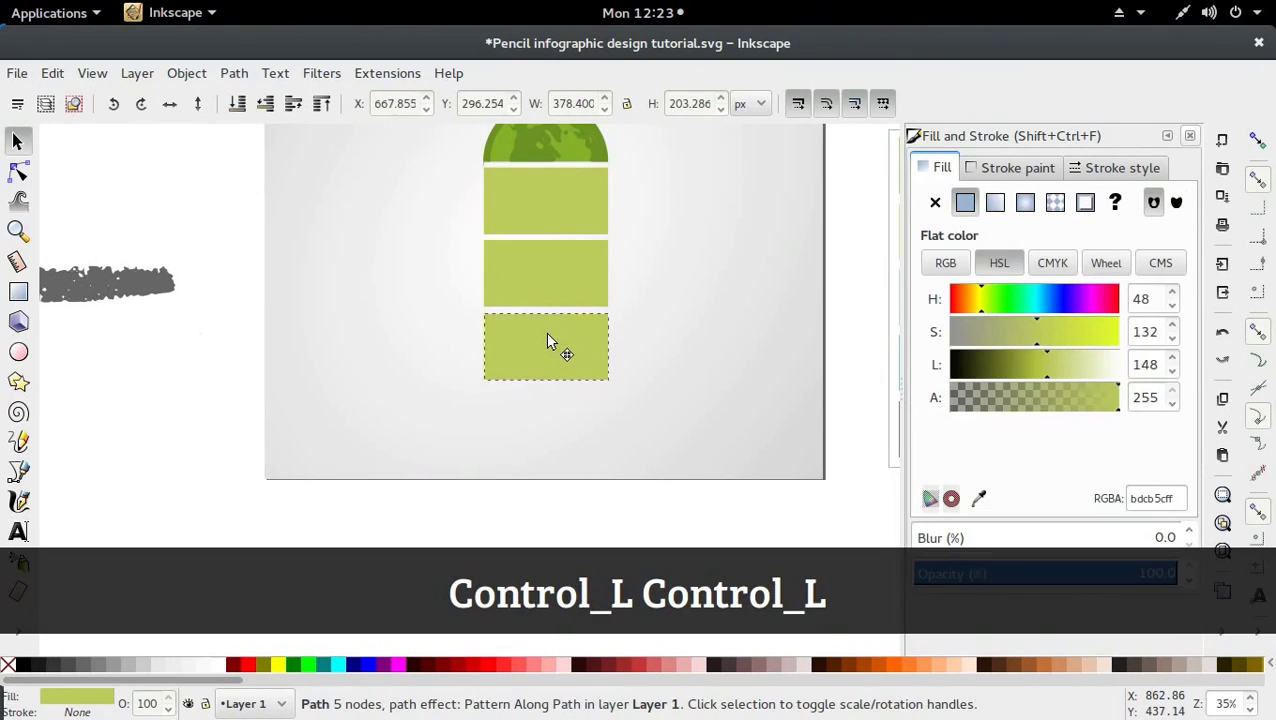
key("ctrl")
scroll(548, 302, "up", 1)
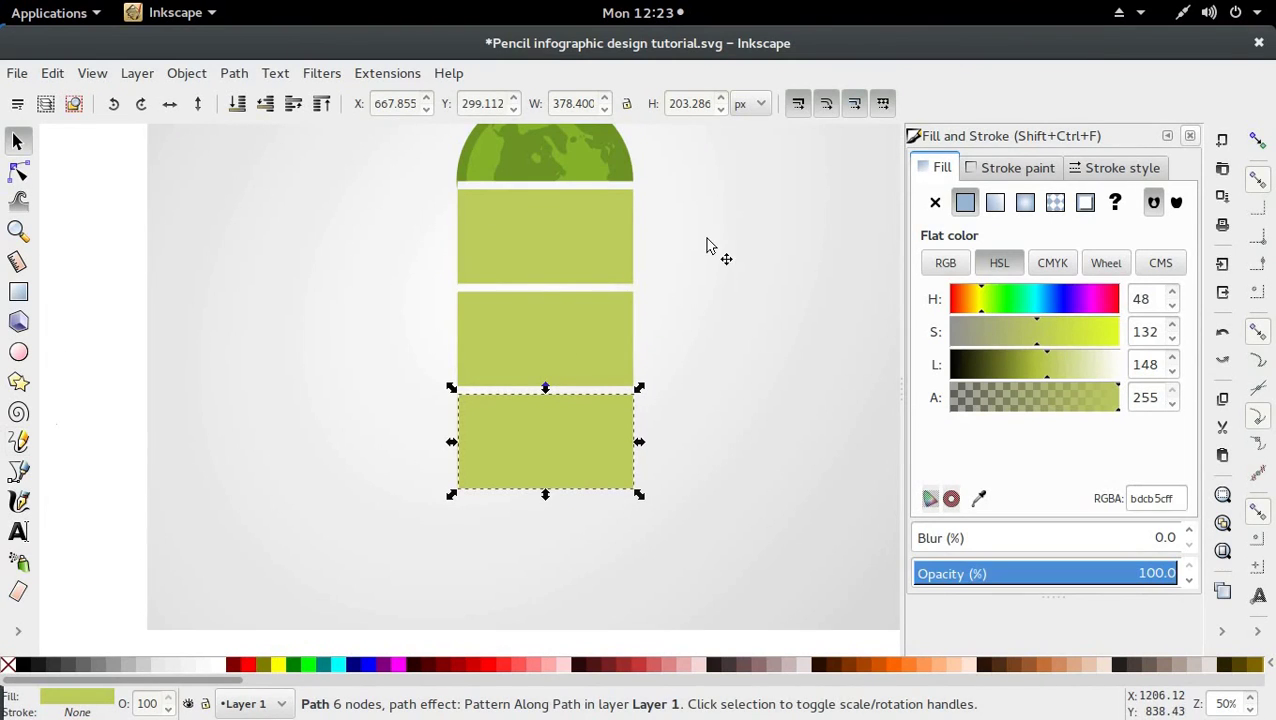
Move the bright green half circle sideways to uncover one end of the dark green globe
left_click(460, 195)
left_click(484, 183)
key("ctrl")
left_click_drag(484, 186, 535, 185)
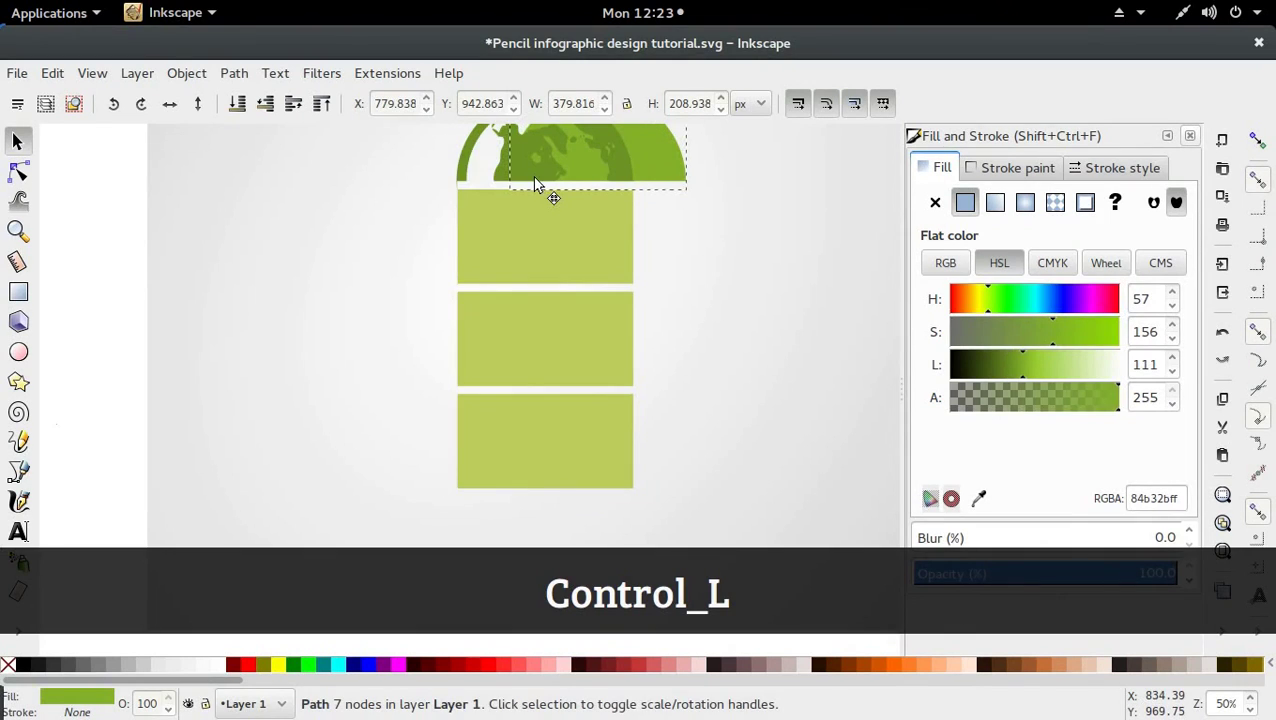
Draw a small rectangle about 39 × 25 px over the lower corner of the dark green globe, just below its flat edge
scroll(463, 178, "up", 3)
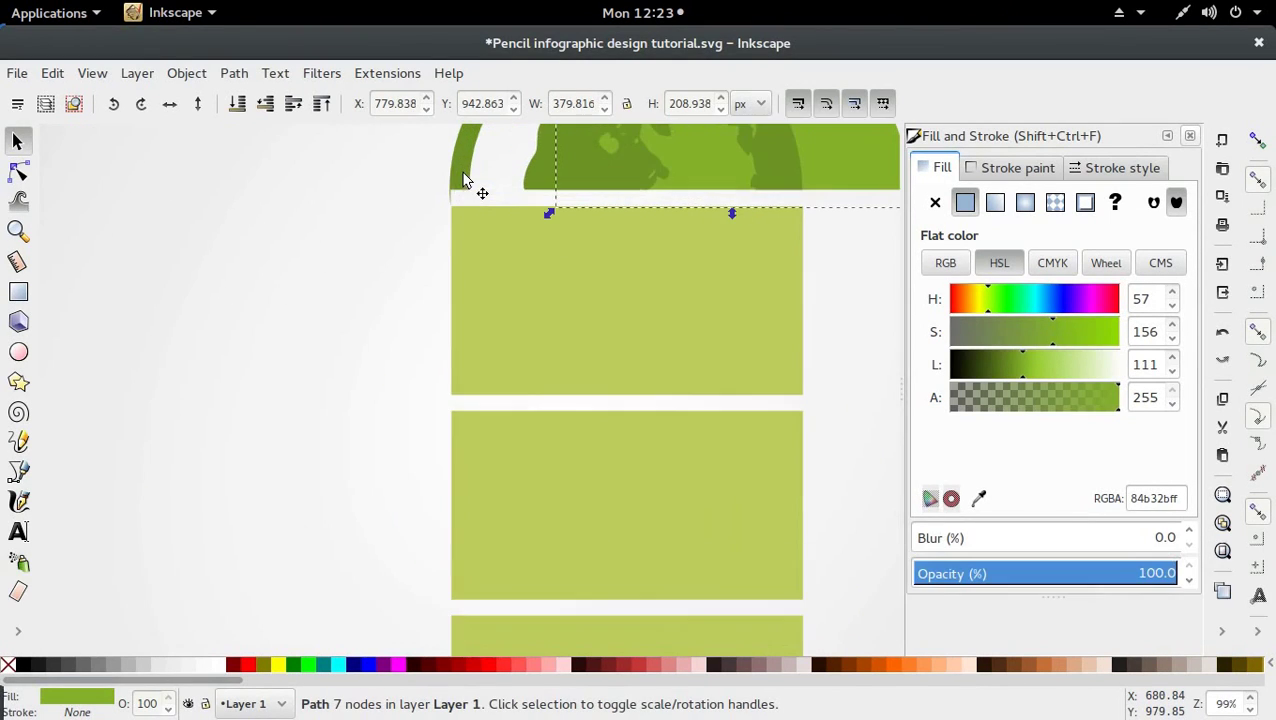
scroll(457, 172, "up", 1)
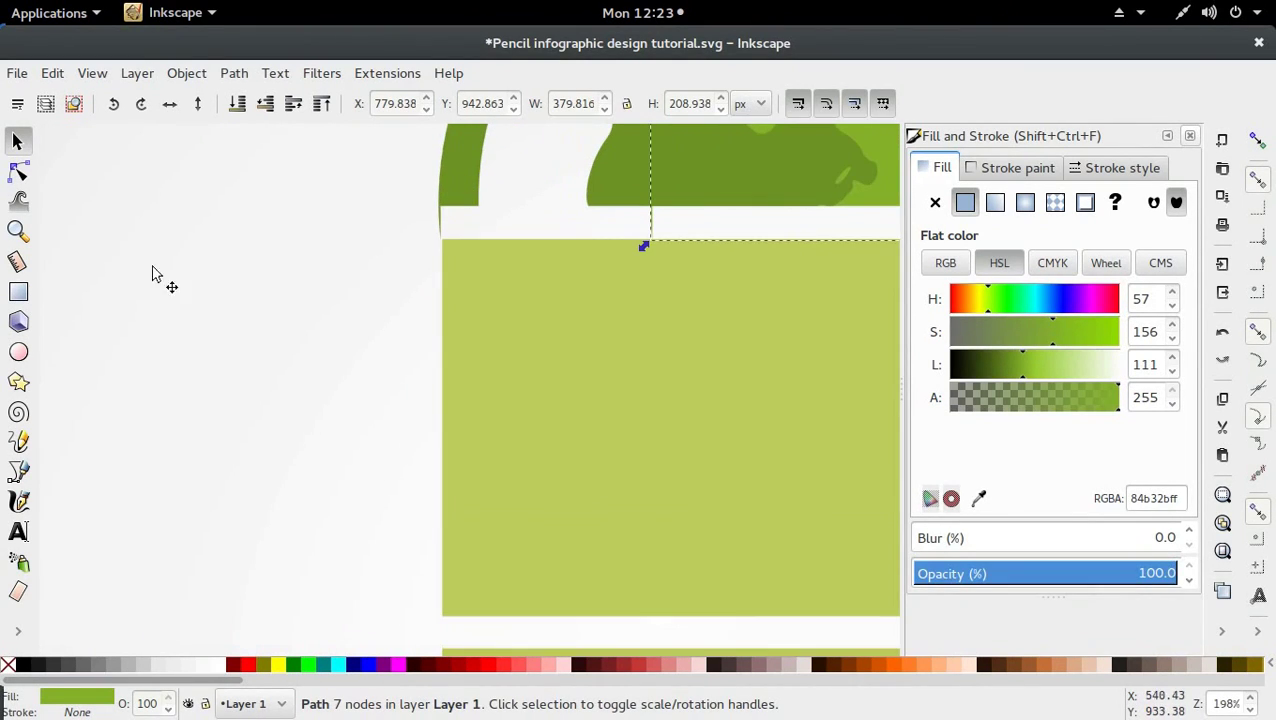
left_click(18, 292)
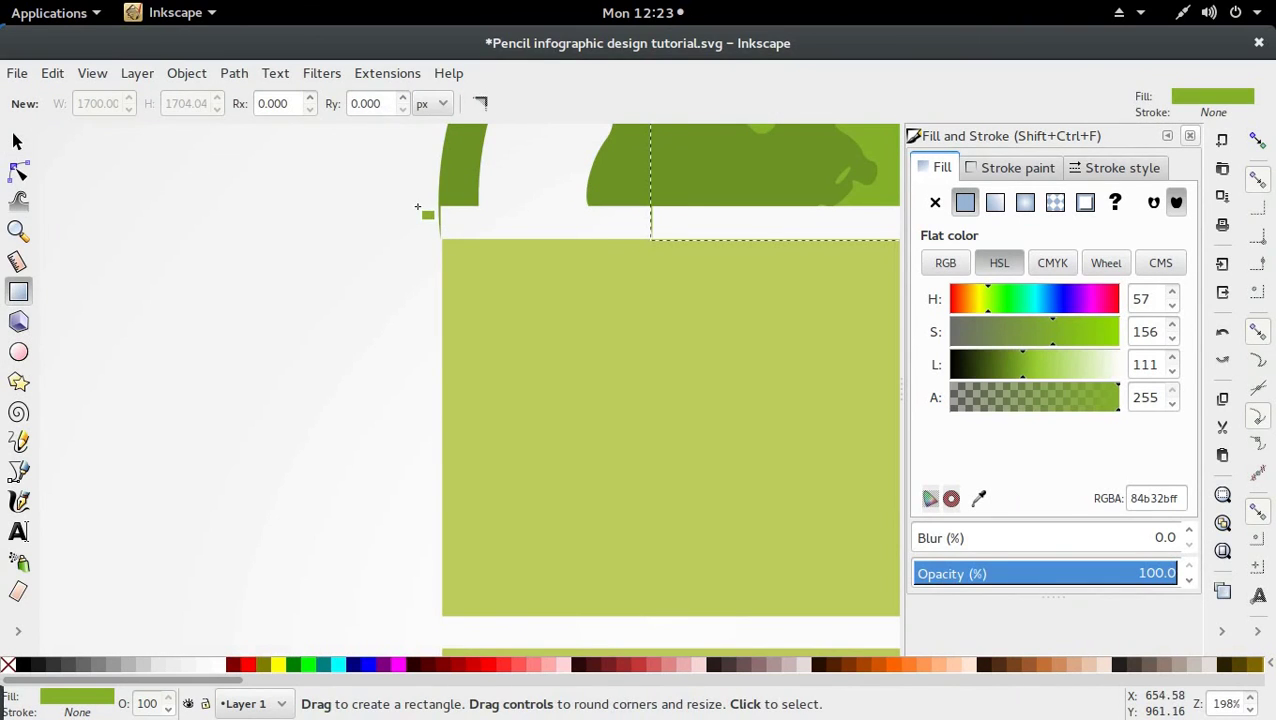
left_click_drag(420, 205, 490, 252)
Try to subtract the small rectangle from the dark green globe
key("s")
left_click(452, 178, "shift")
key("ctrl+minus")
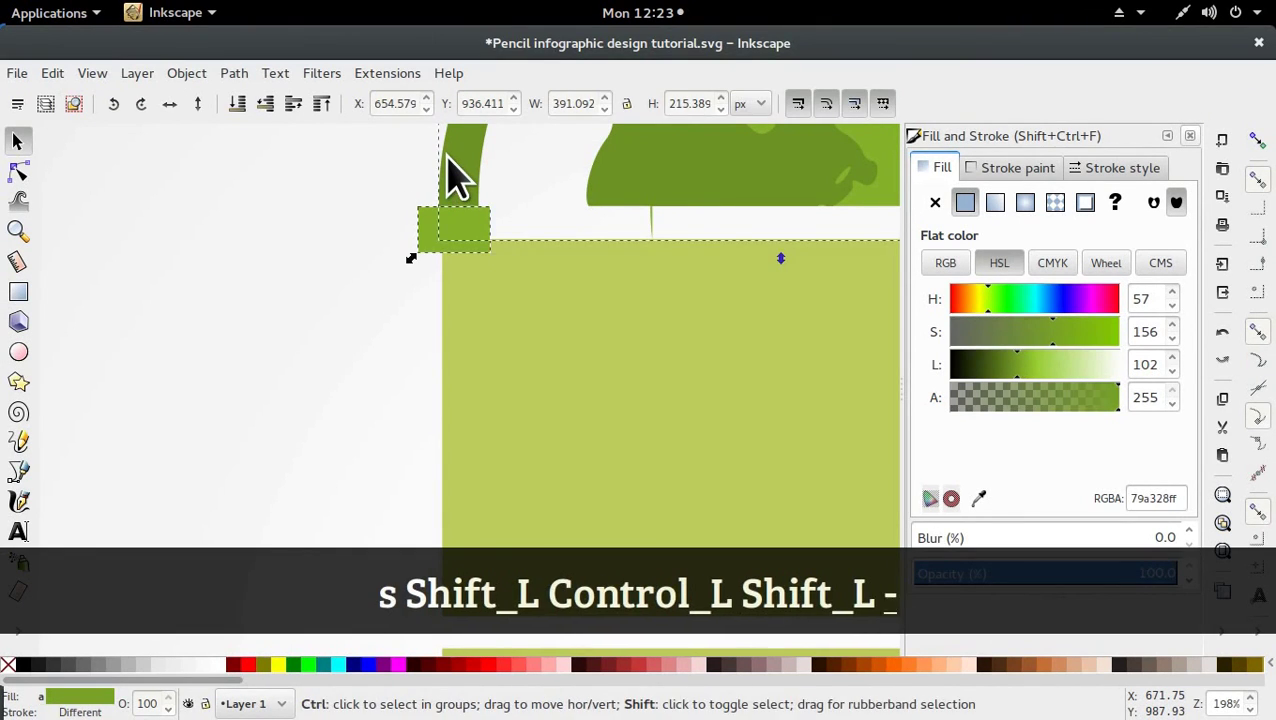
key("ctrl+z")
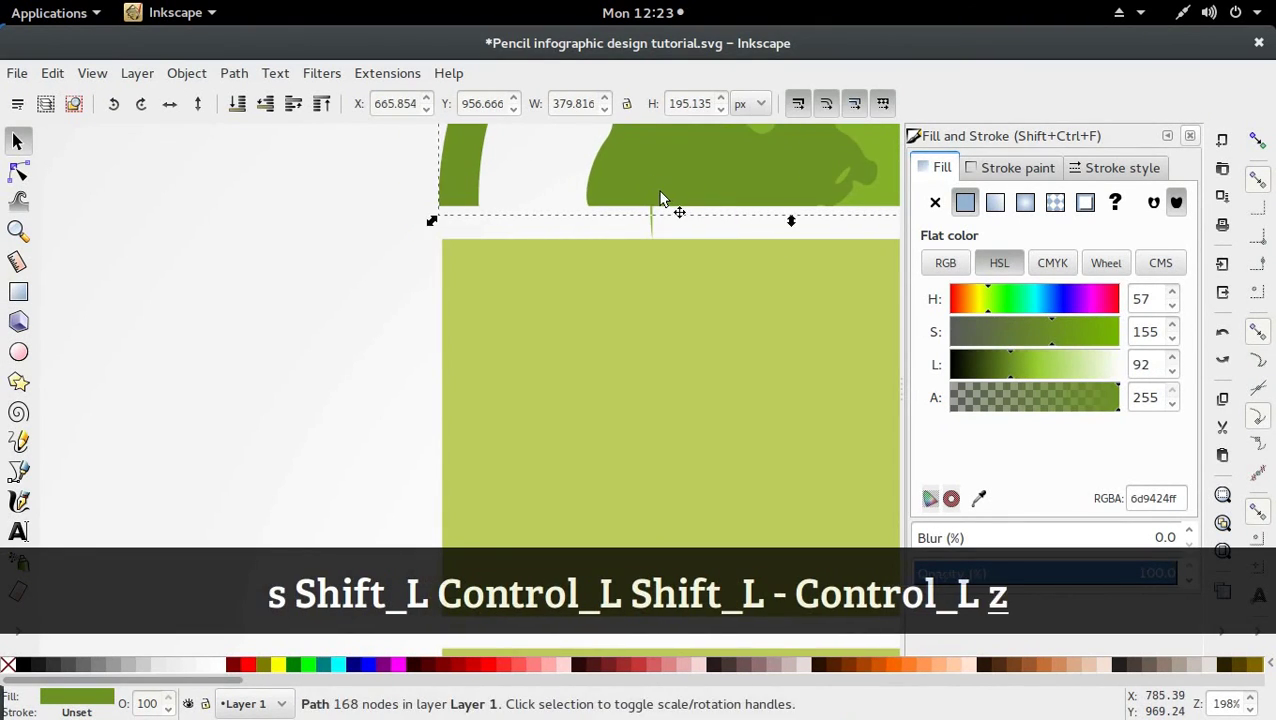
key("ctrl+z")
Widen the small rectangle to about 146 px so it covers more of the strip below the globe
left_click(456, 233)
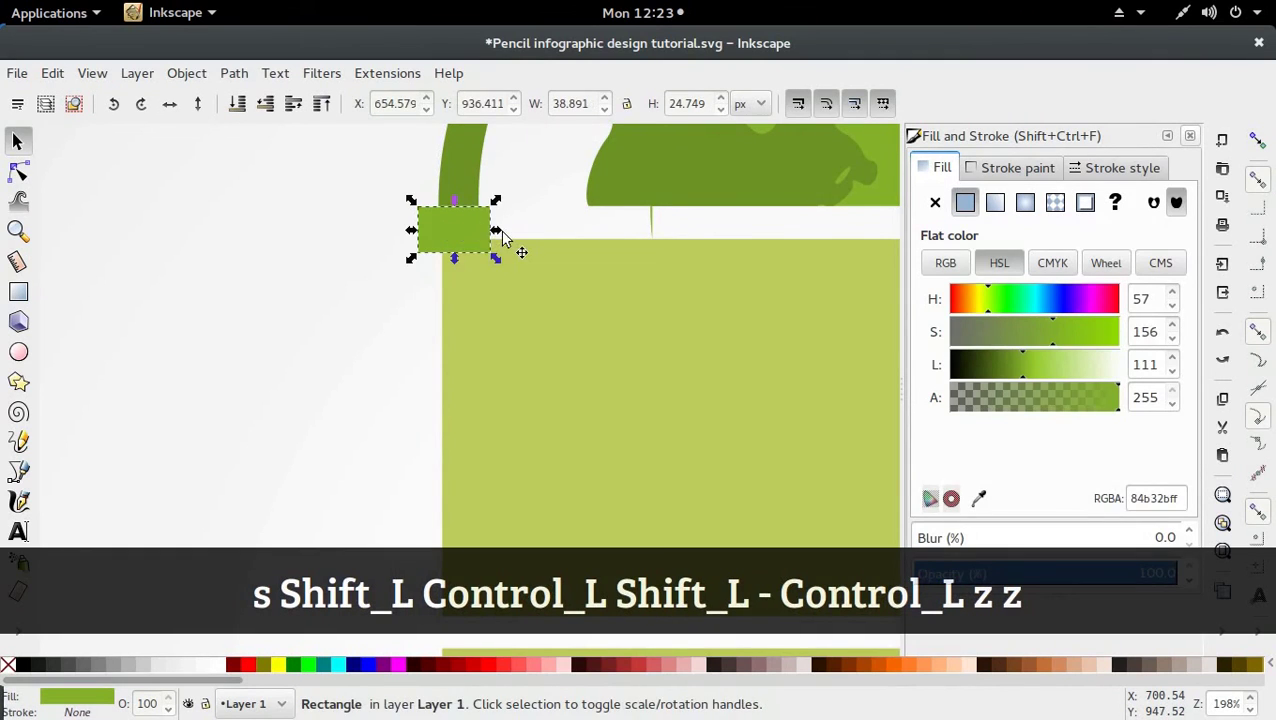
left_click(505, 240)
left_click(465, 225)
left_click_drag(496, 230, 688, 252)
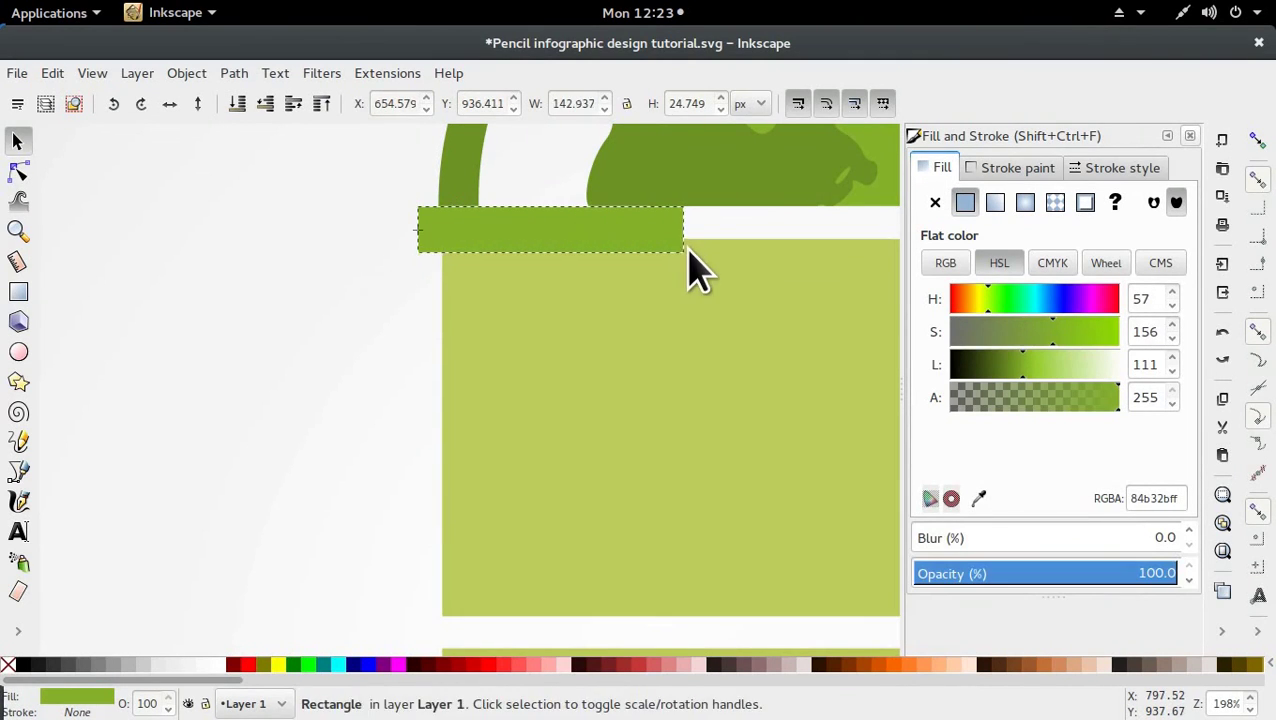
Try to subtract the widened rectangle from the dark green globe
left_click(469, 160, "shift")
key("ctrl+minus")
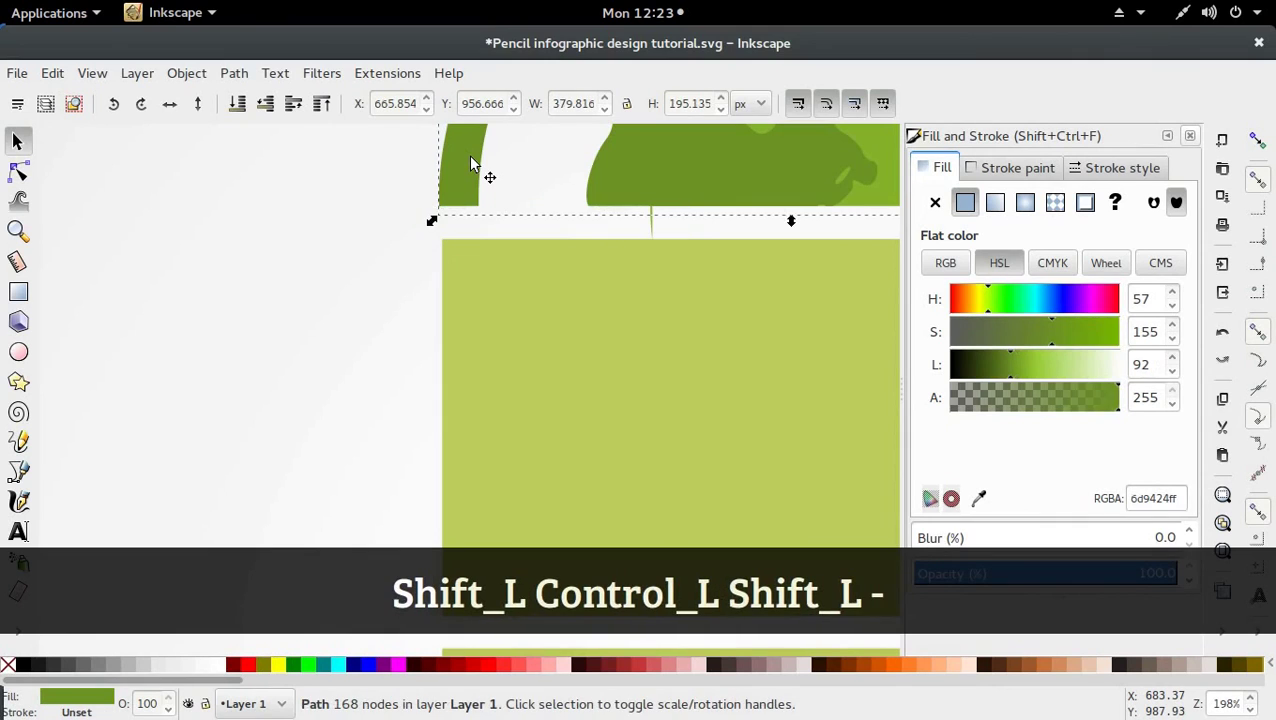
key("ctrl+z")
Duplicate the widened rectangle and move the copy sideways over the corner of the bright green half circle
left_click(617, 238)
key("ctrl+d")
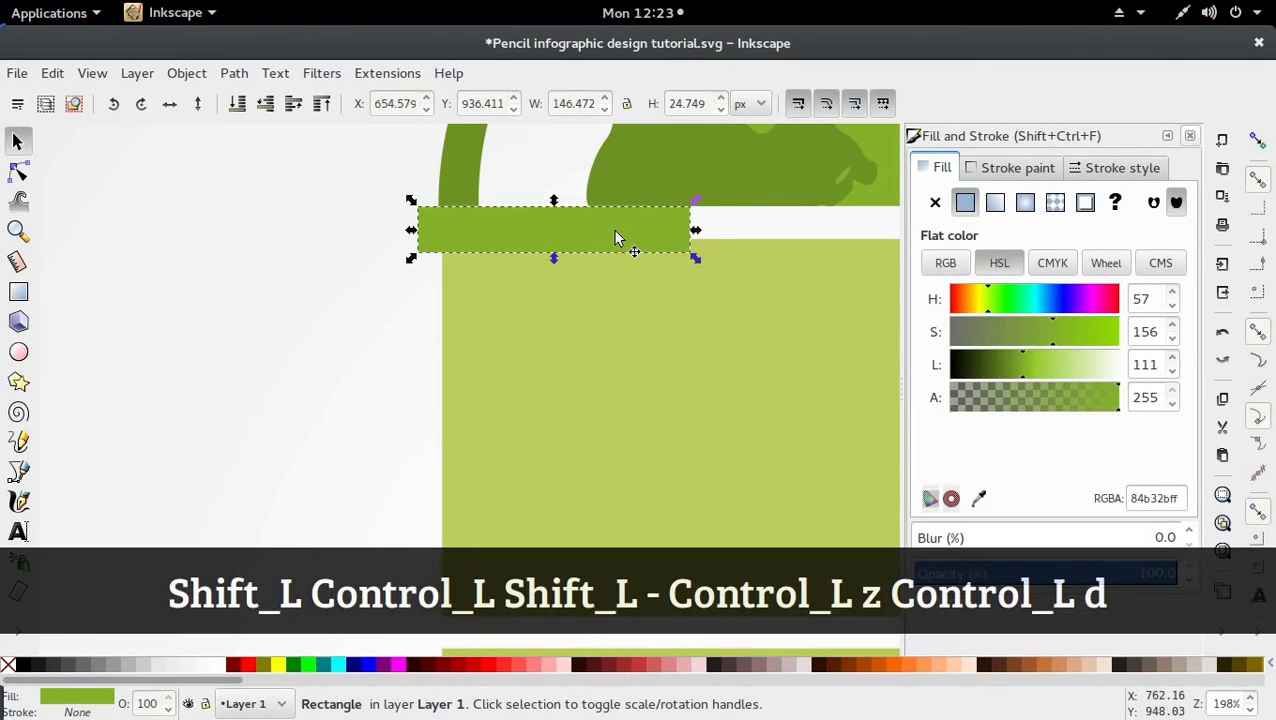
left_click_drag(619, 239, 864, 260)
Subtract the original rectangle from the dark green globe to trim the leftover sliver below its flat edge
left_click(457, 237, "shift")
left_click(459, 186, "shift")
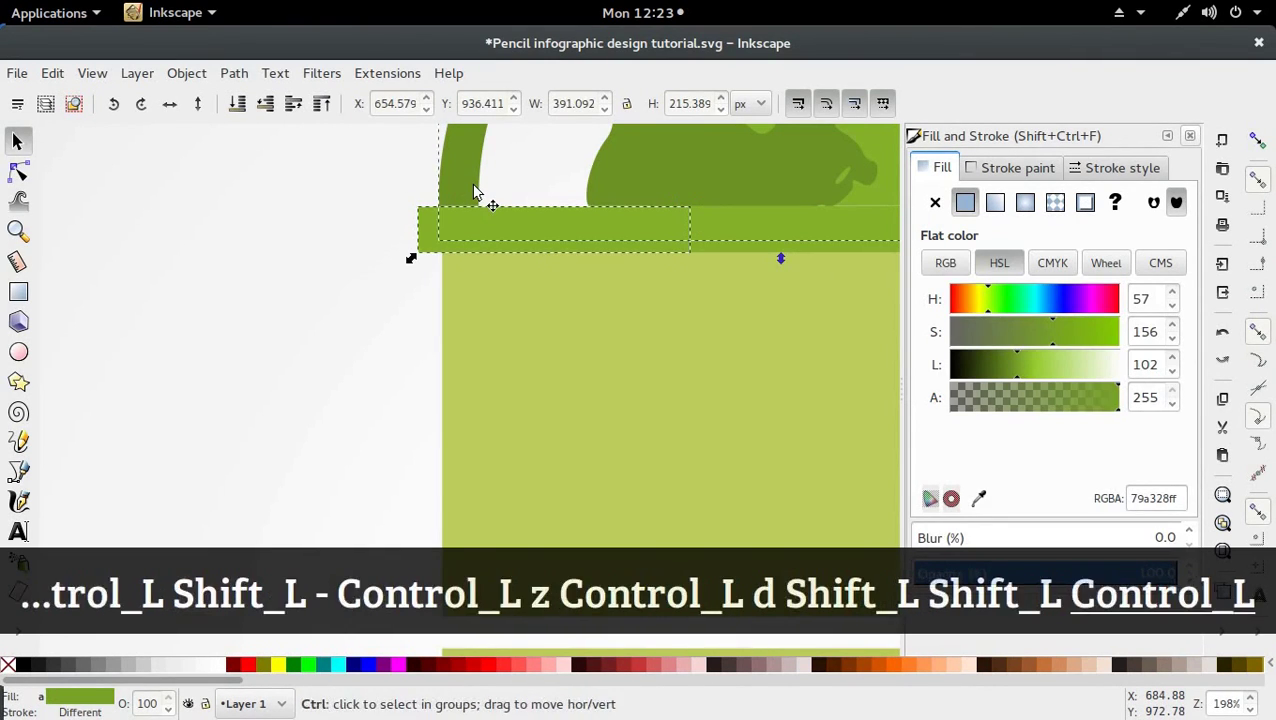
key("ctrl+minus")
Try to subtract the rectangle copy from the dark green globe and move the globe sideways
left_click_drag(724, 232, 672, 137)
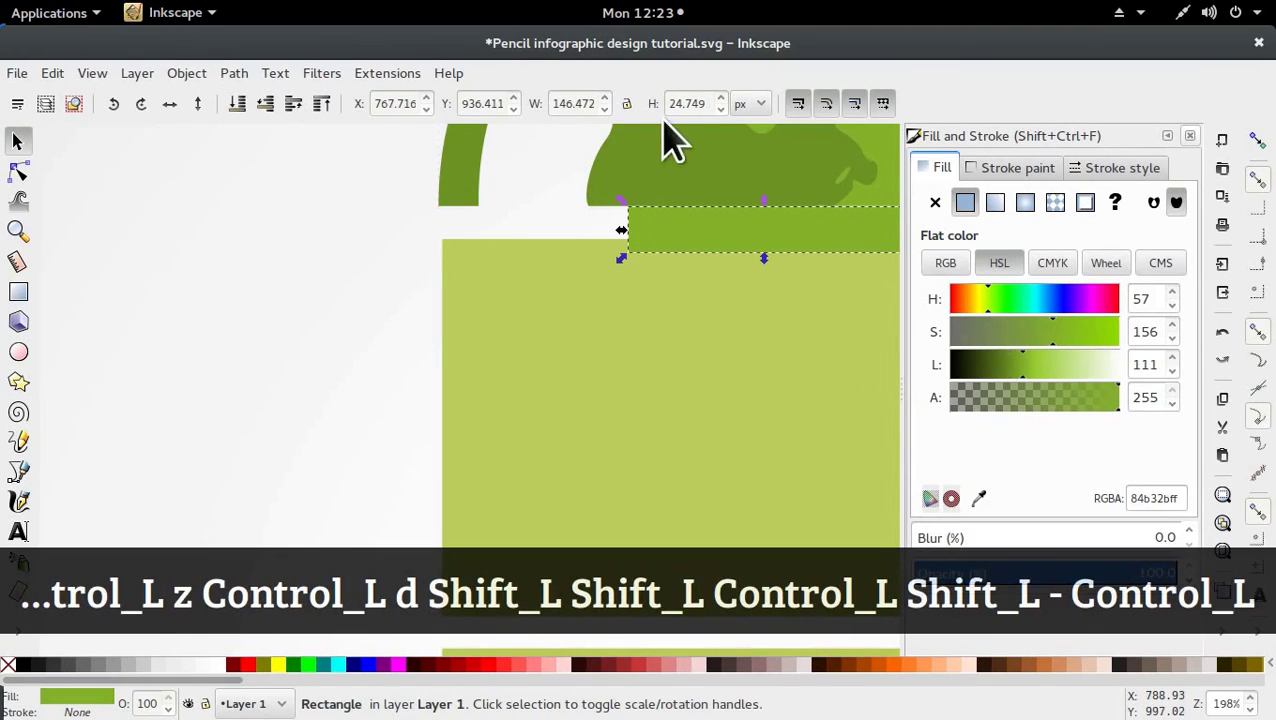
left_click(668, 178, "shift")
key("ctrl+minus")
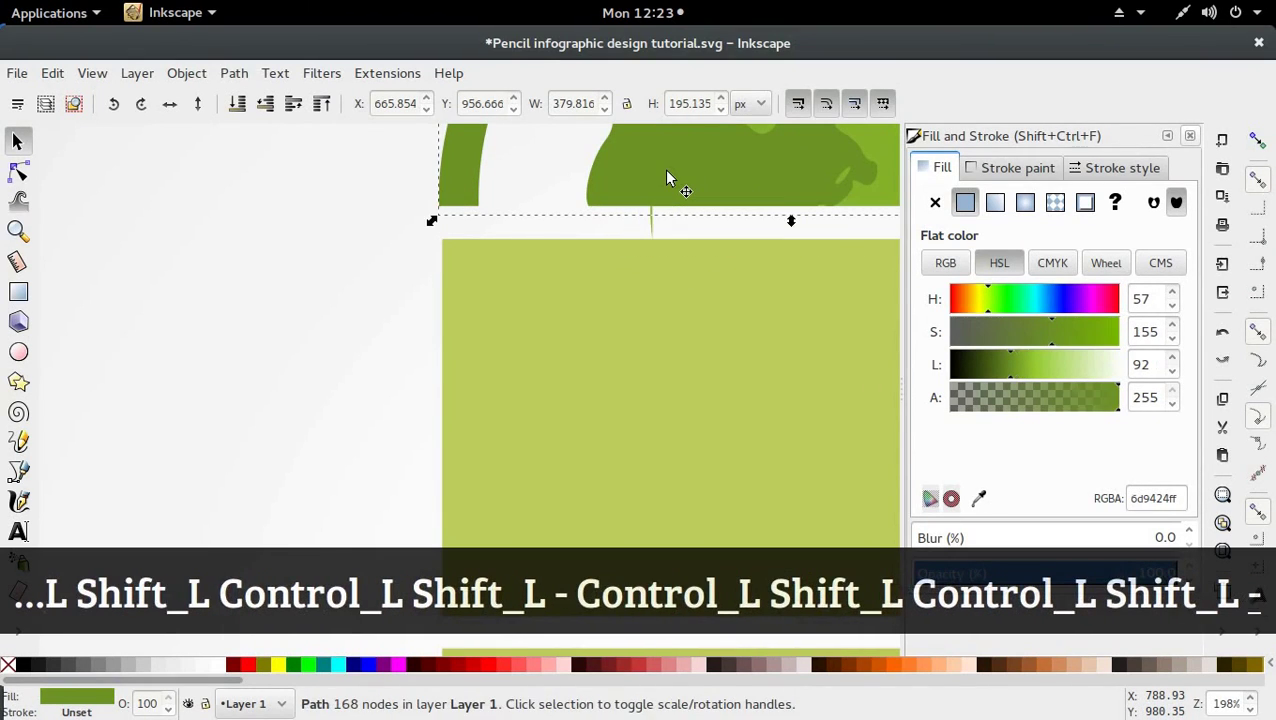
left_click_drag(668, 177, 214, 185)
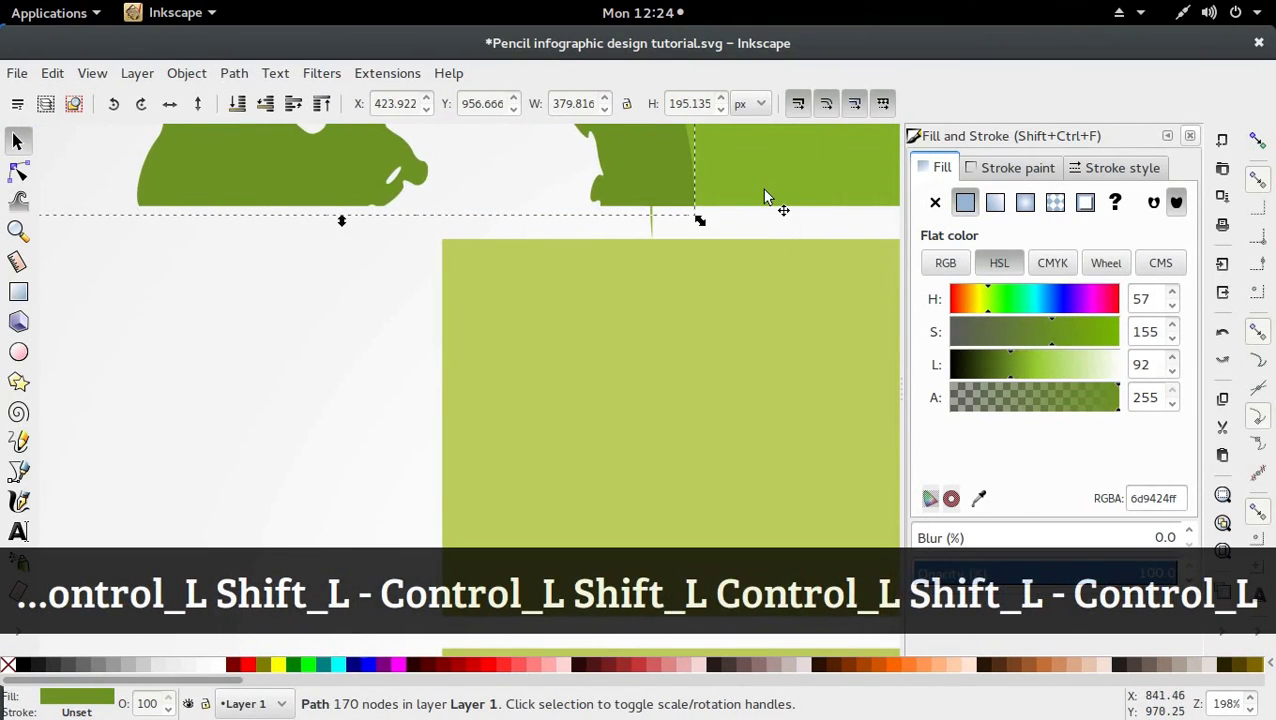
key("ctrl+z")
key("ctrl+z")
Subtract the rectangle copy from the bright green half circle to remove the sliver below its flat edge
left_click(670, 230)
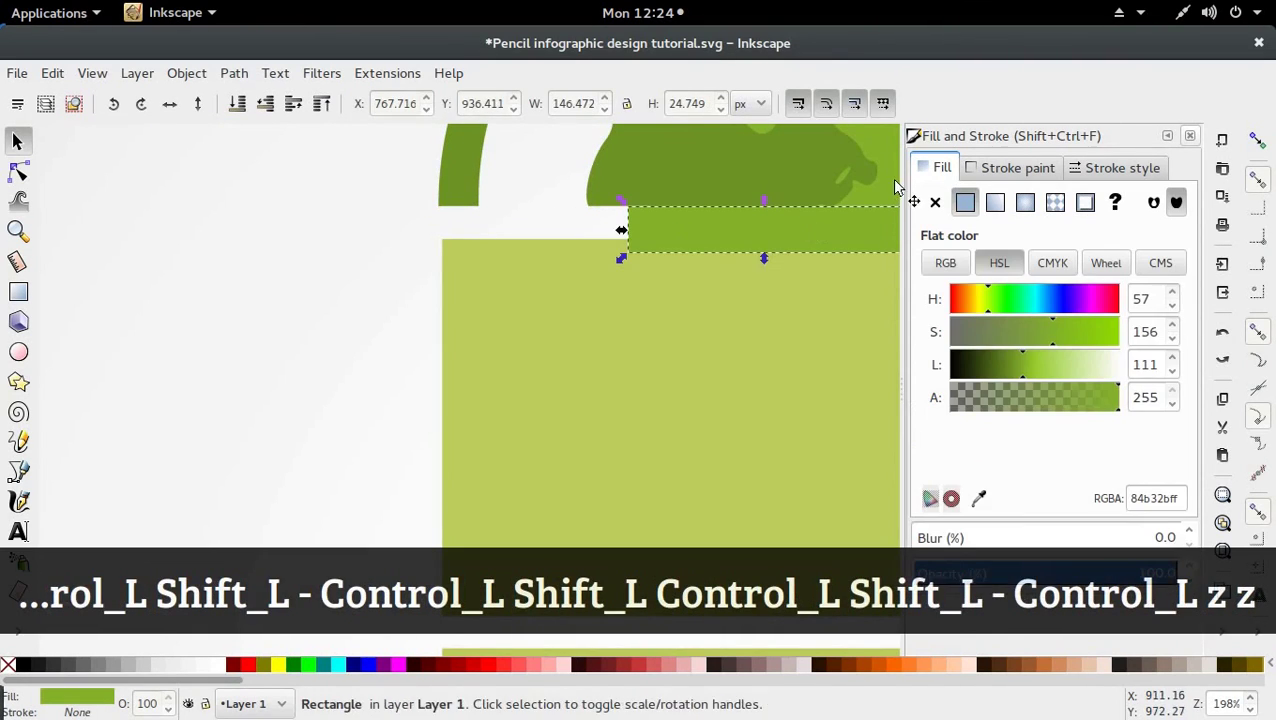
left_click(885, 147, "shift")
key("ctrl+minus")
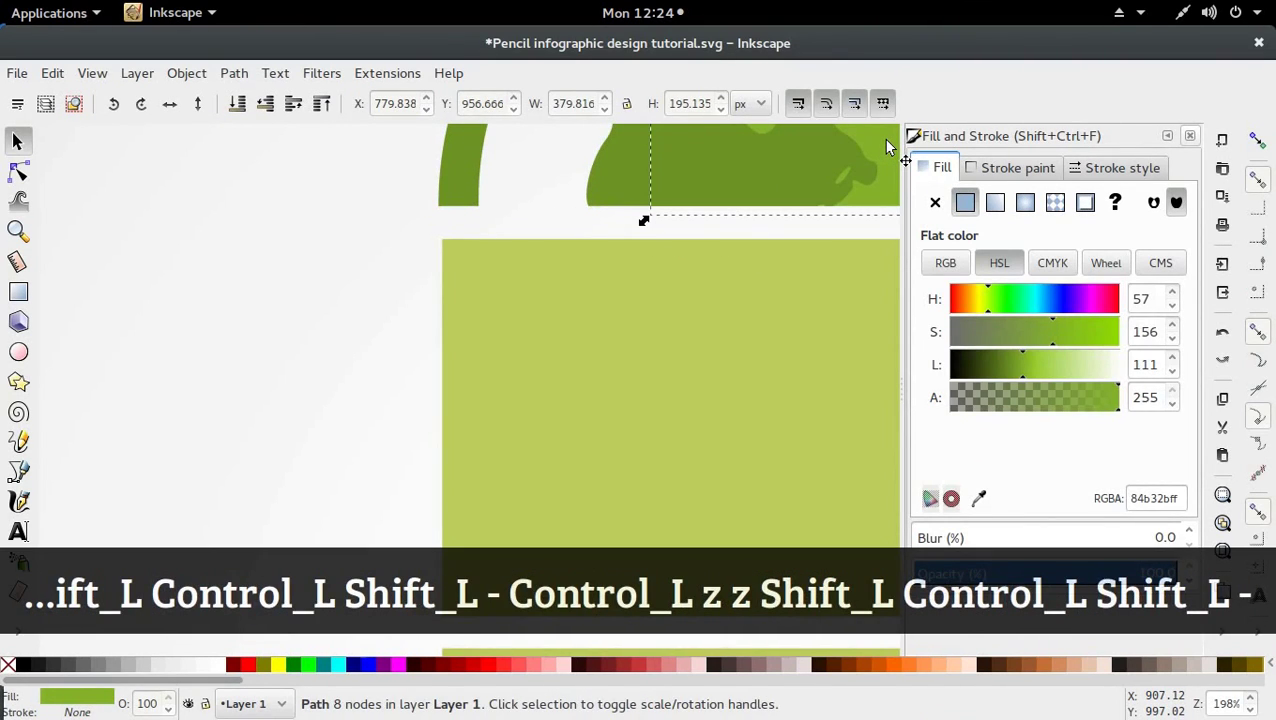
Move the trimmed bright green half circle back into place over the dark green globe above the blocks
scroll(738, 215, "down", 2)
scroll(738, 215, "down", 1)
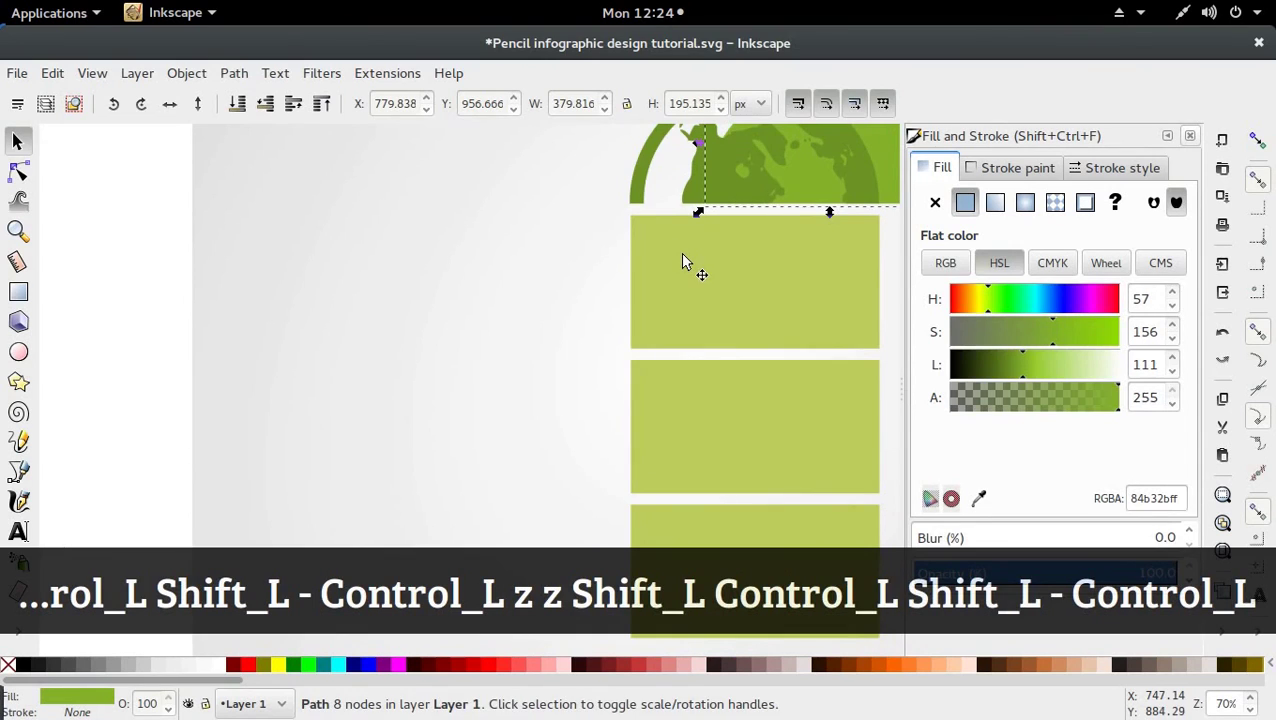
scroll(684, 262, "down", 2)
mouse_move(757, 236)
left_mouse_down()
mouse_move(797, 214)
mouse_move(767, 213)
left_mouse_up()
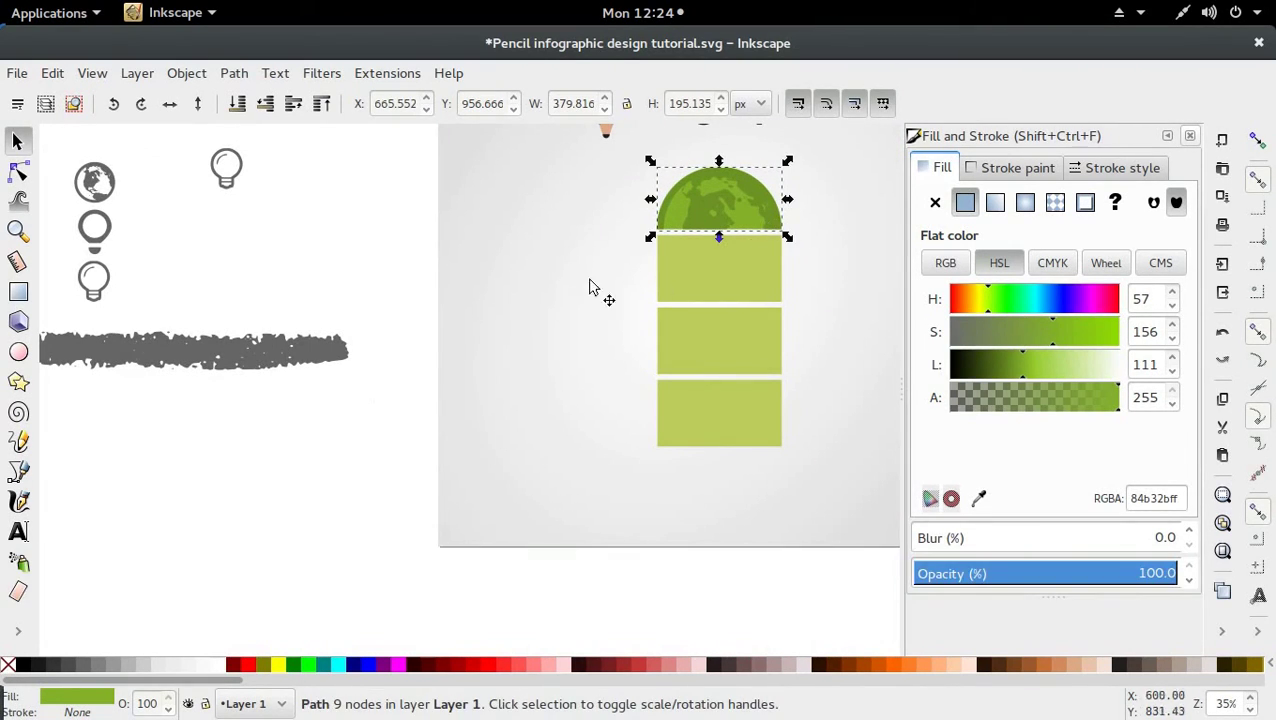
left_click(432, 292)
Draw a downward-pointing triangle about 377 px wide and 184 px tall with the Pen tool, just below the bottom block
scroll(767, 277, "up", 1)
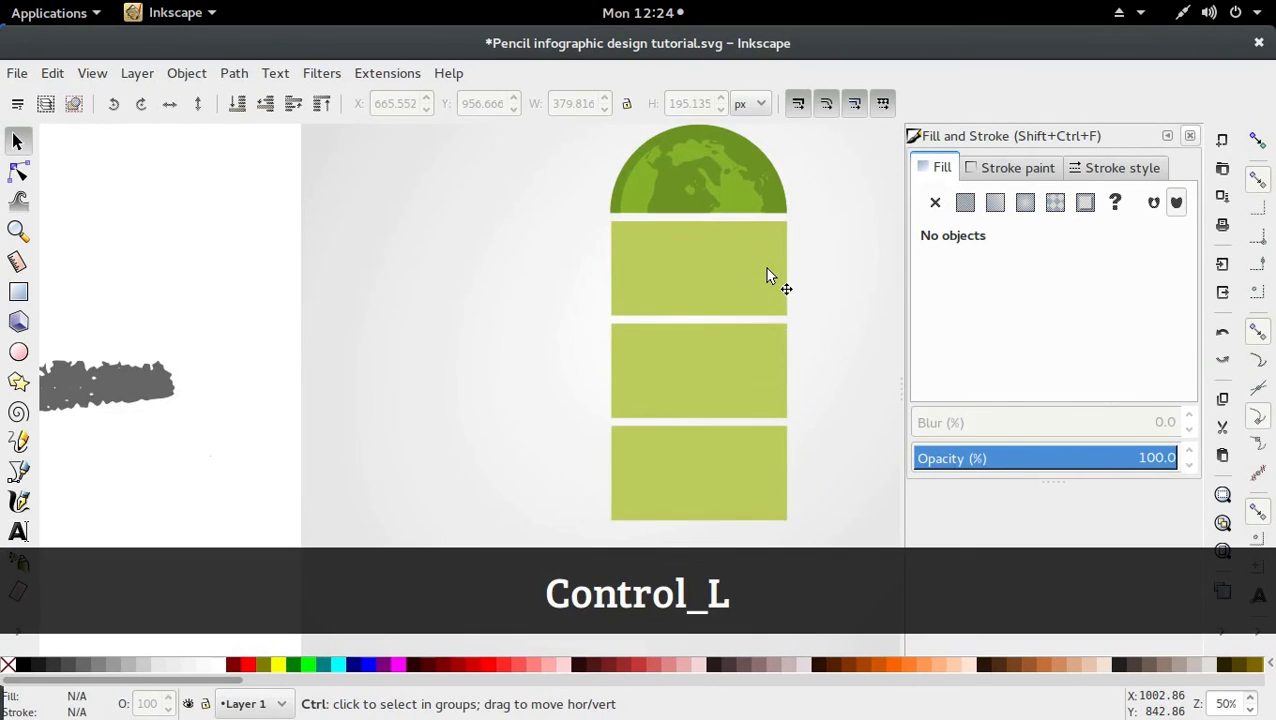
scroll(767, 277, "up", 1)
scroll(767, 277, "up", 2)
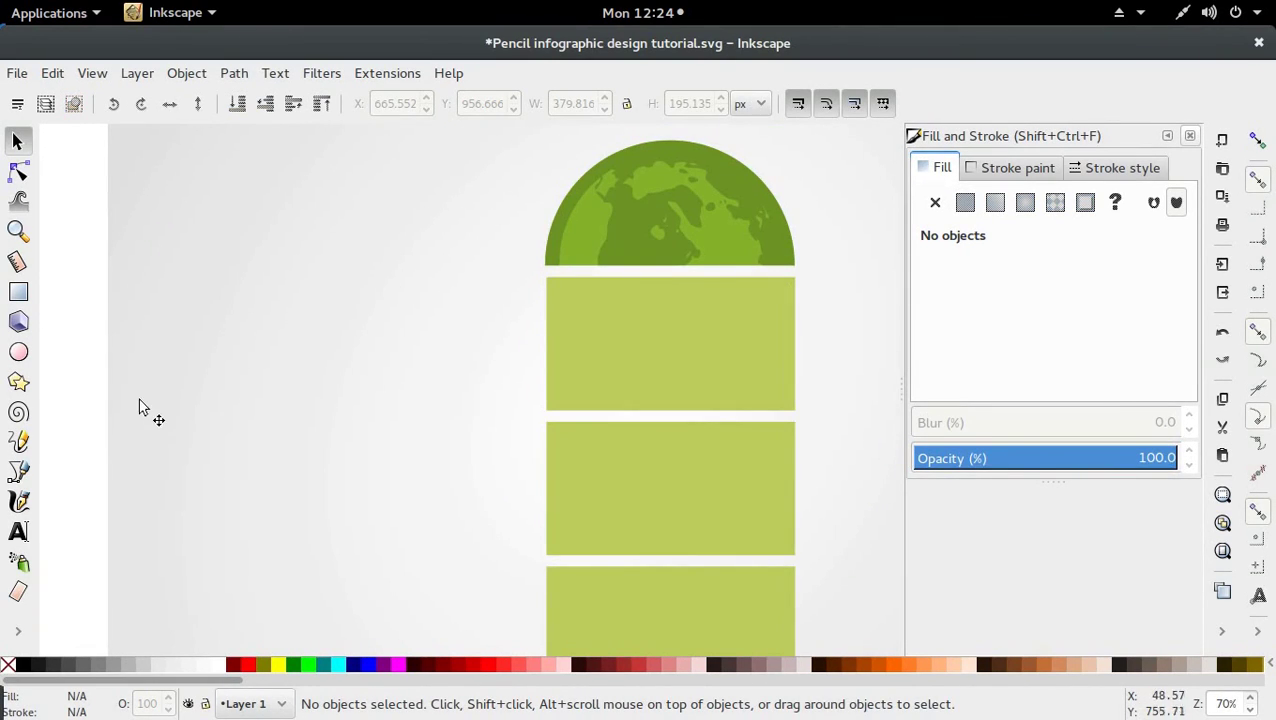
scroll(140, 407, "down", 6)
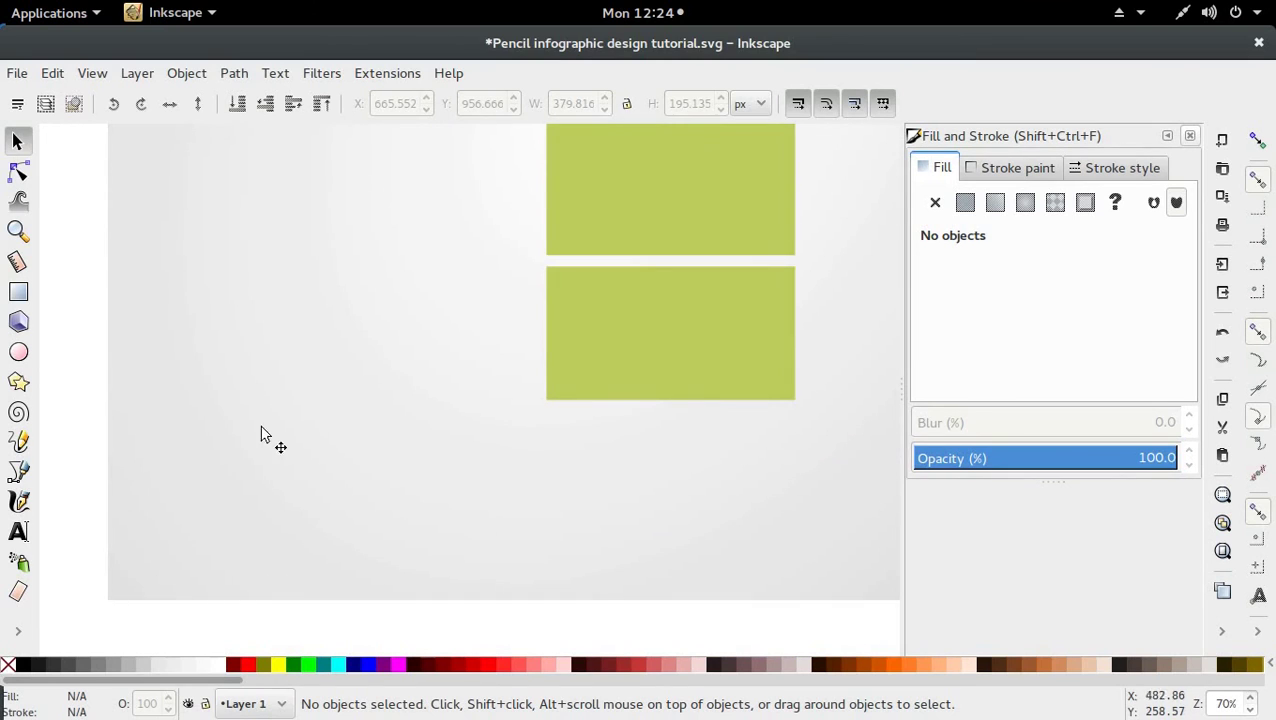
left_click(18, 471)
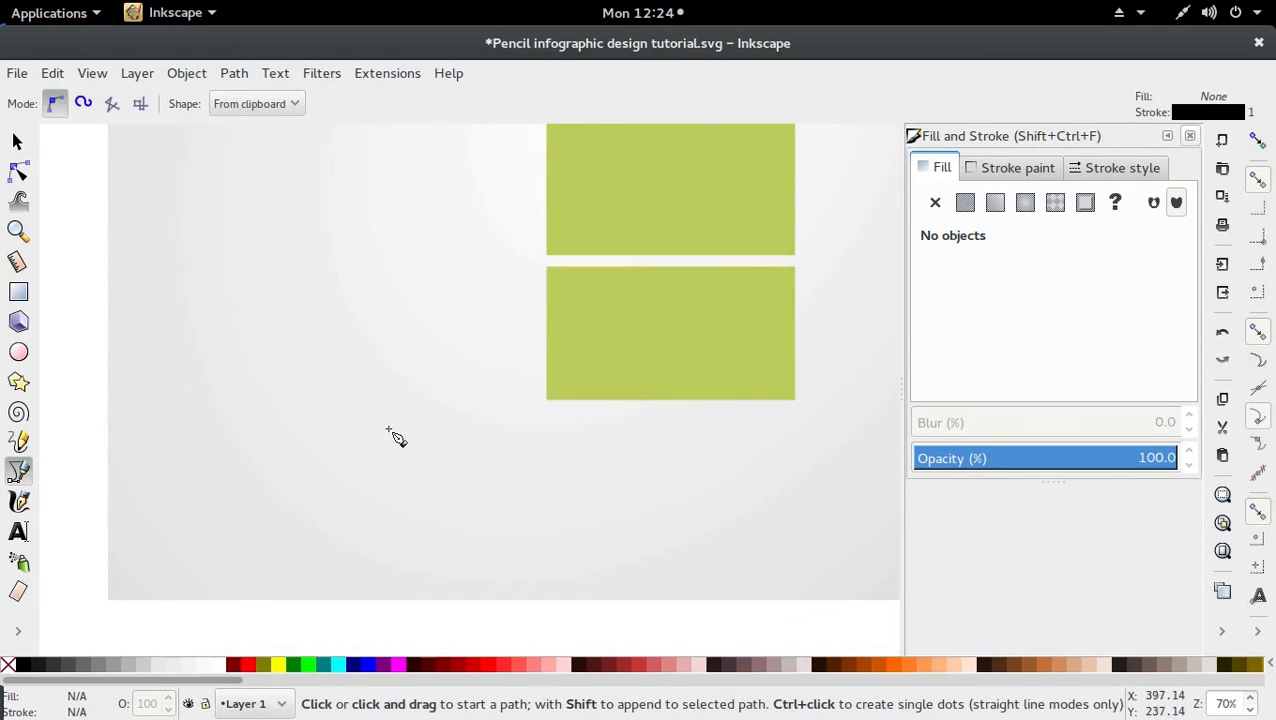
left_click(547, 408)
key("ctrl")
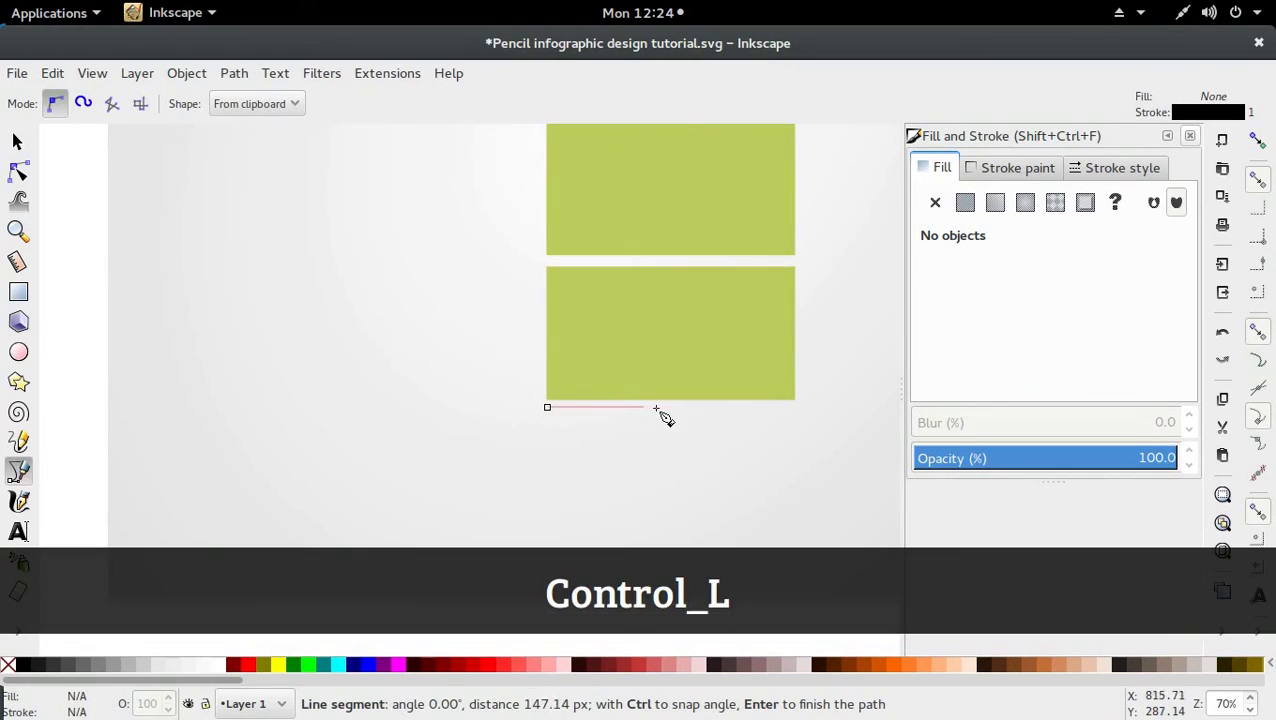
left_click(795, 408)
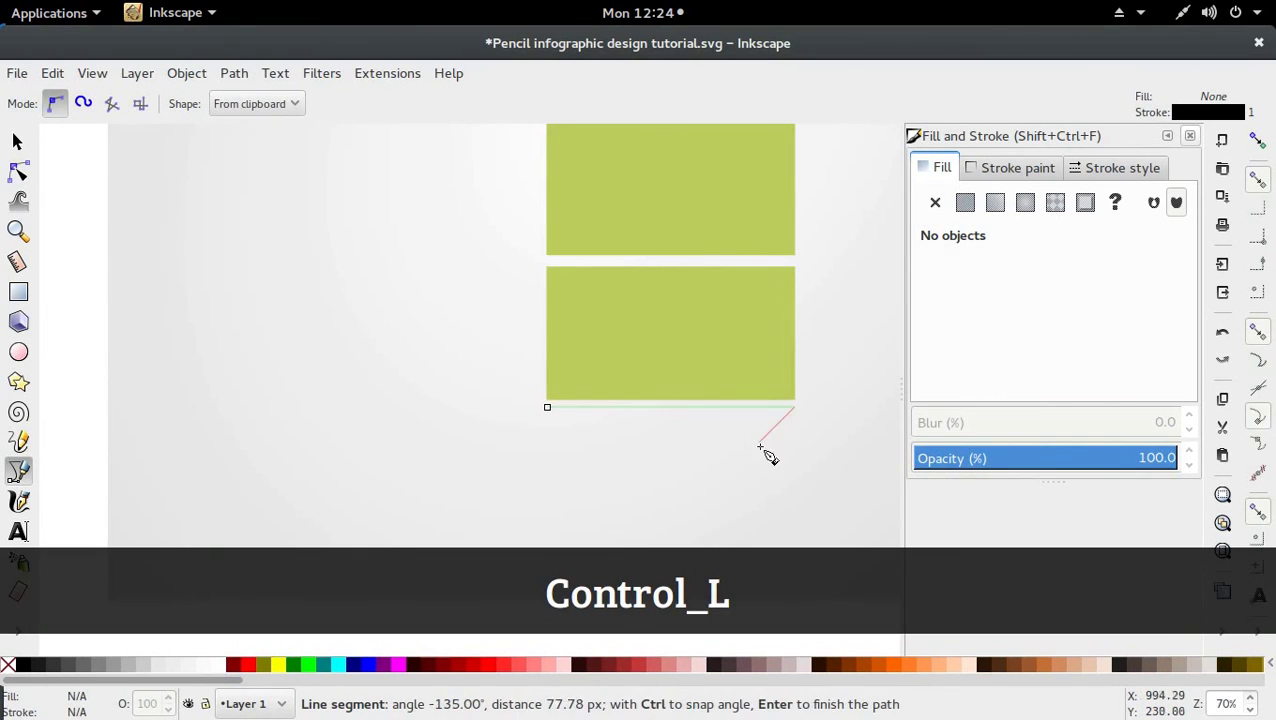
left_click(674, 525)
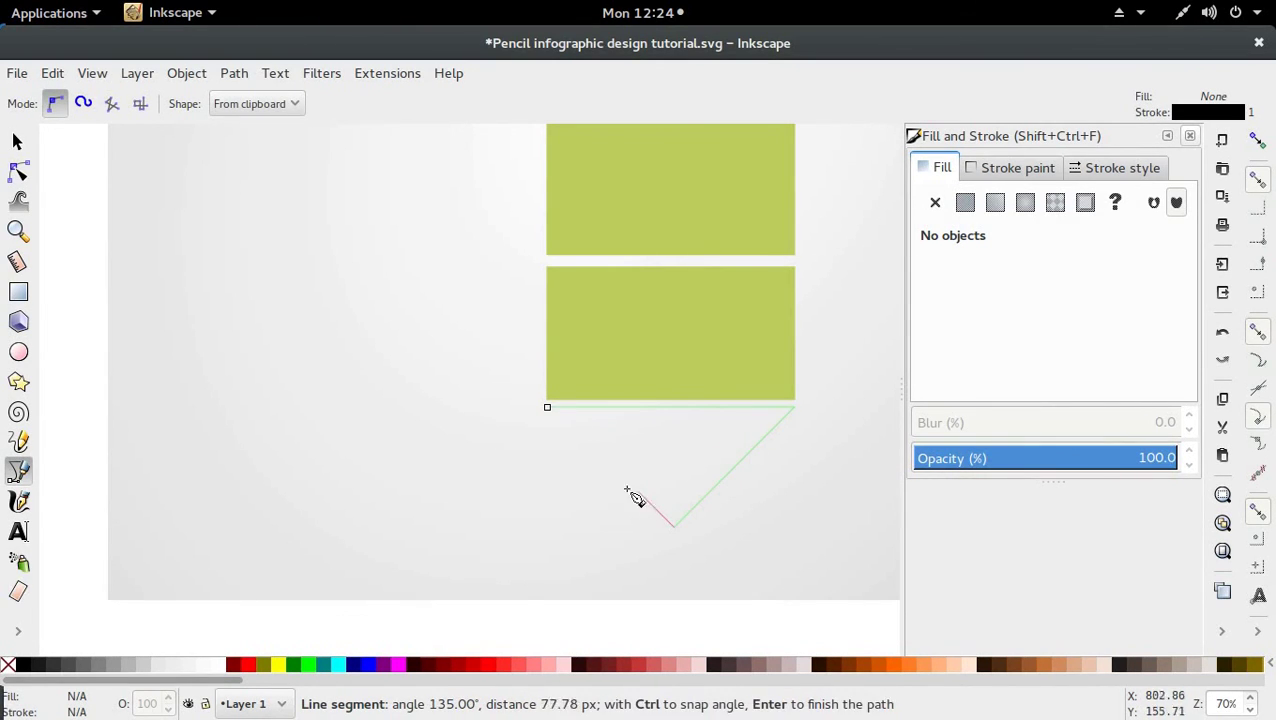
left_click(547, 408)
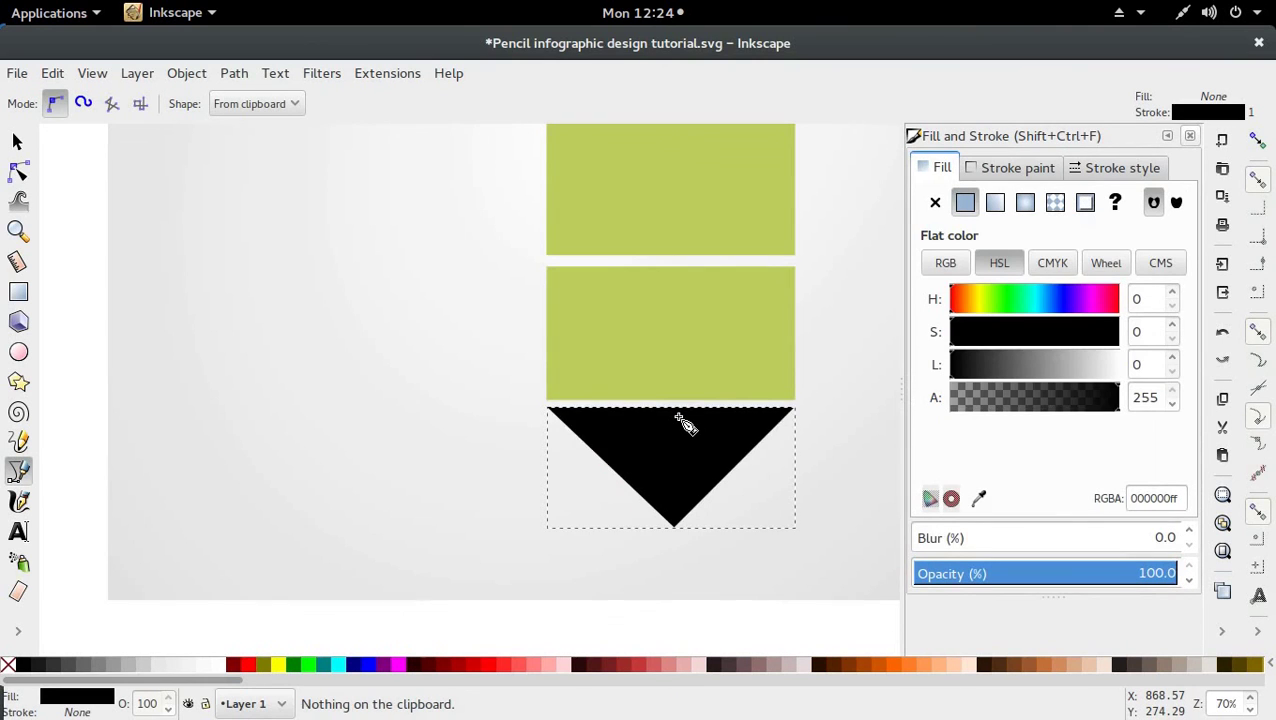
Fill the triangle with the light peach colour #E9C6AF
scroll(684, 422, "down", 3)
key("s")
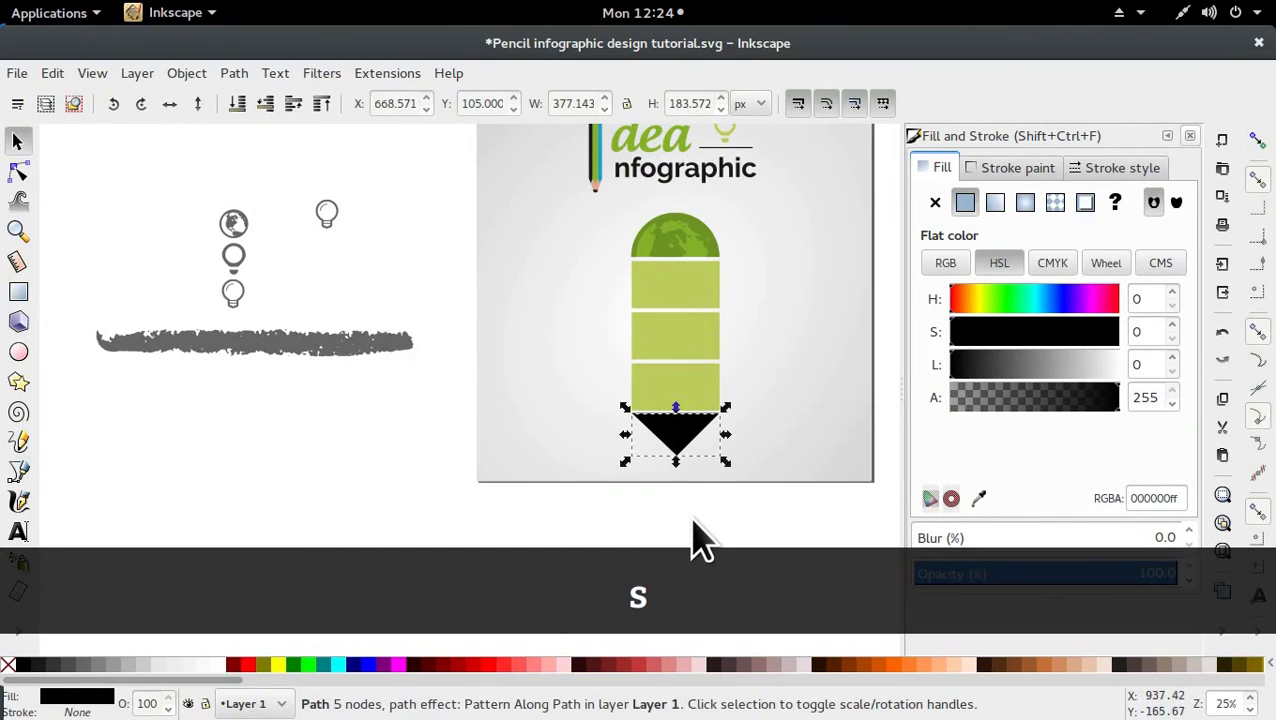
left_click(689, 478)
double_click(688, 441)
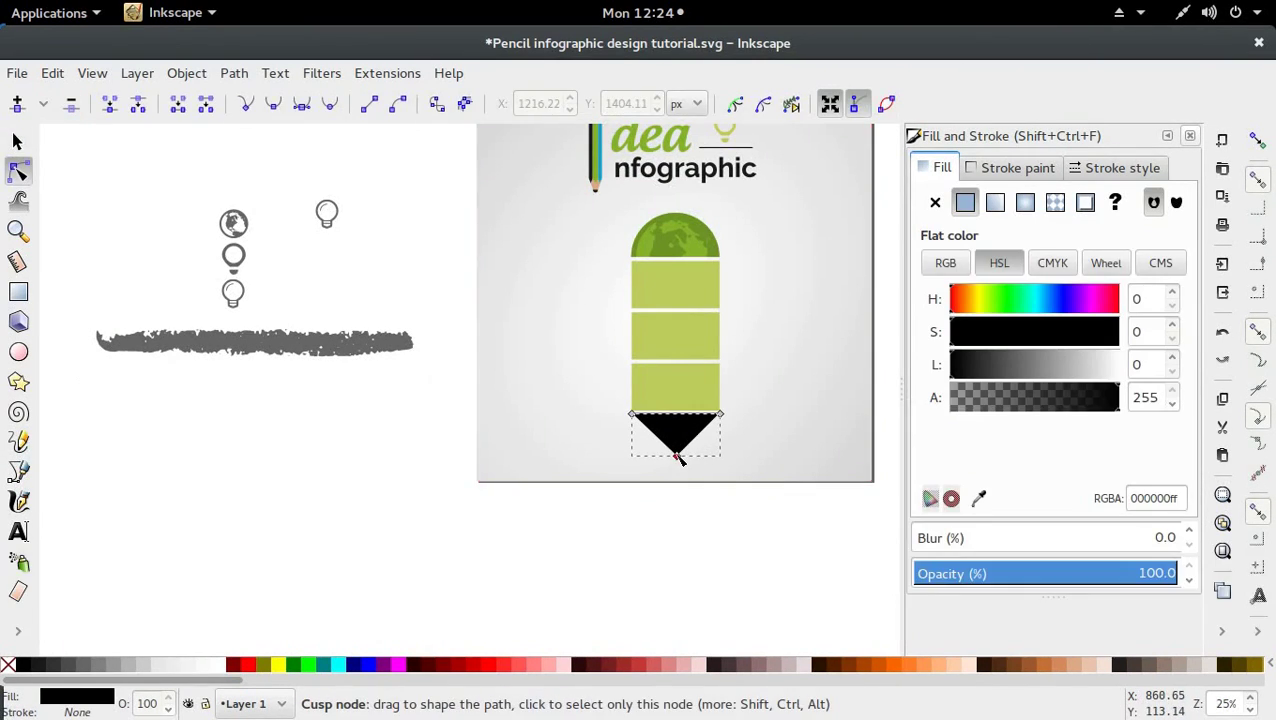
left_click(677, 456)
key("s")
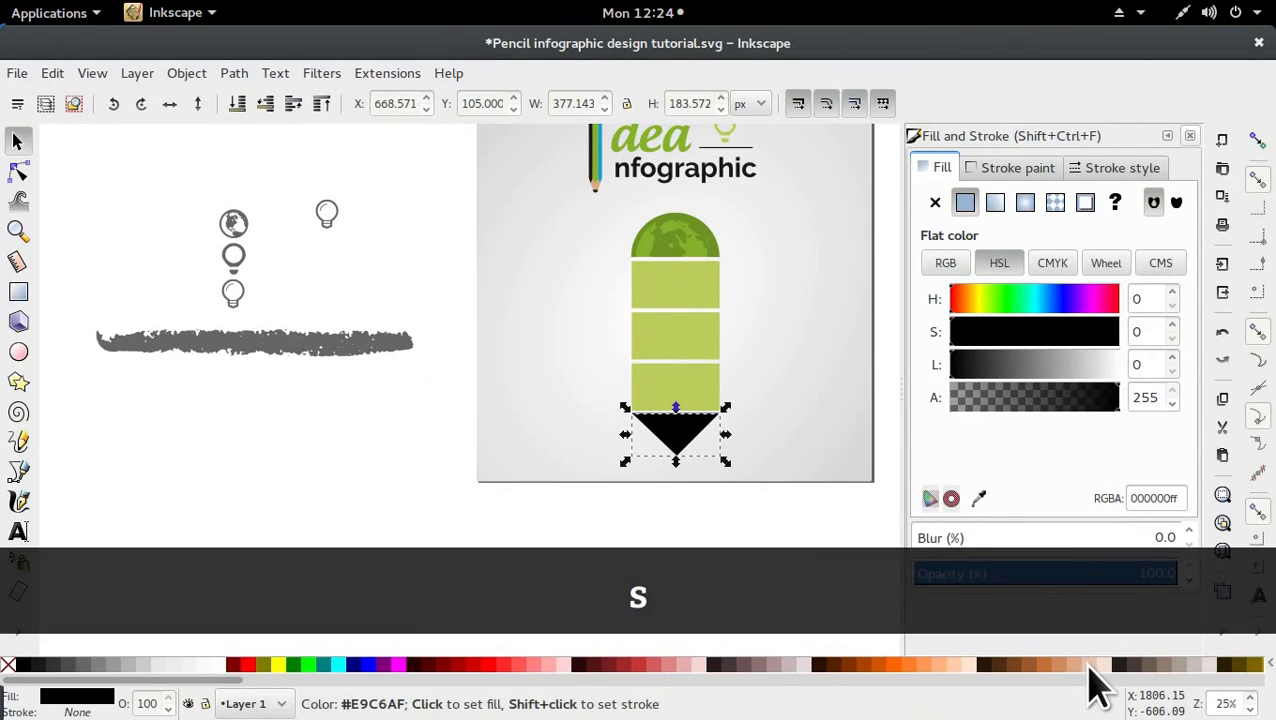
left_click(1088, 665)
left_click(720, 537)
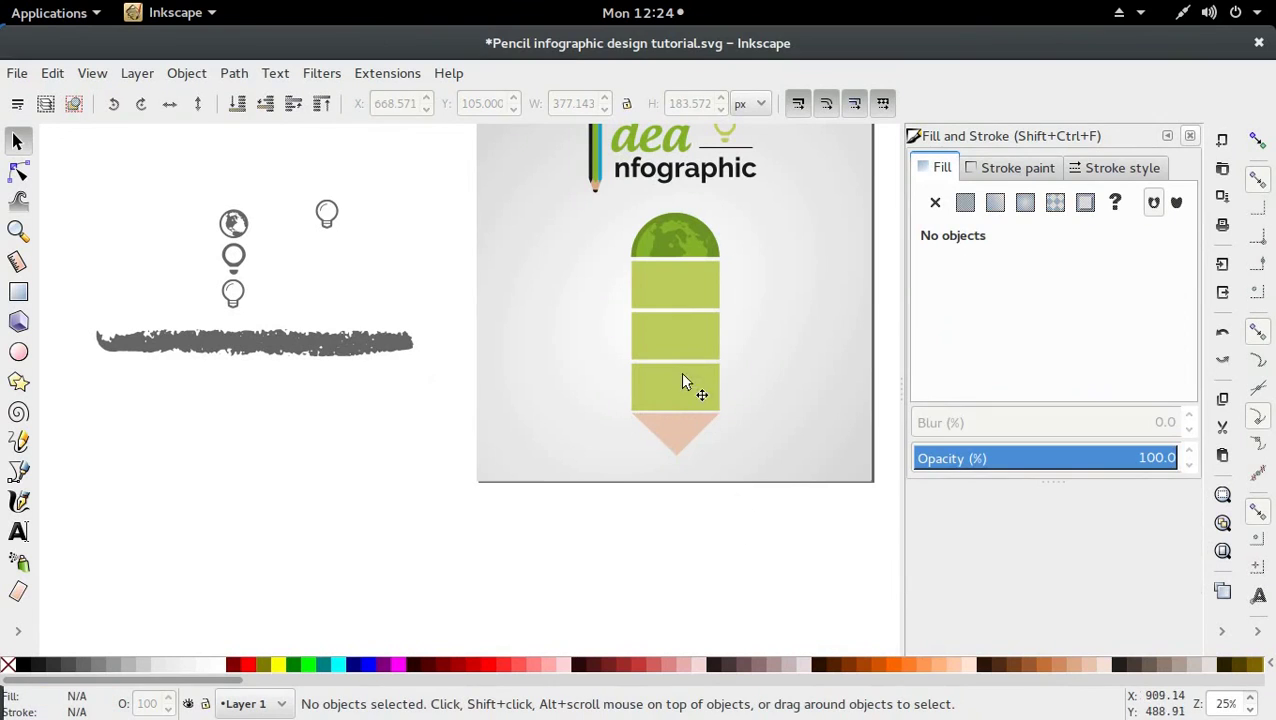
Recolour the triangle with the tan #deaa87 sampled from the wooden tip of the title's pencil
left_click(678, 432)
key("d")
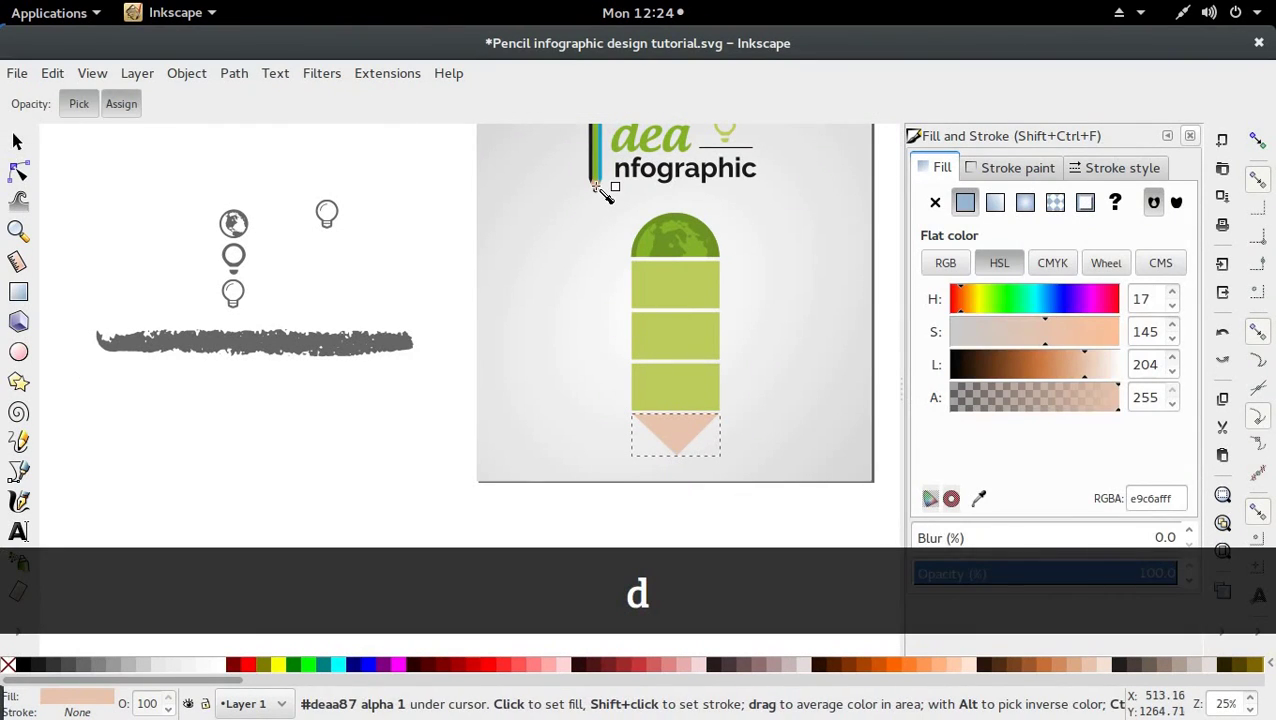
key("s")
left_click(598, 512)
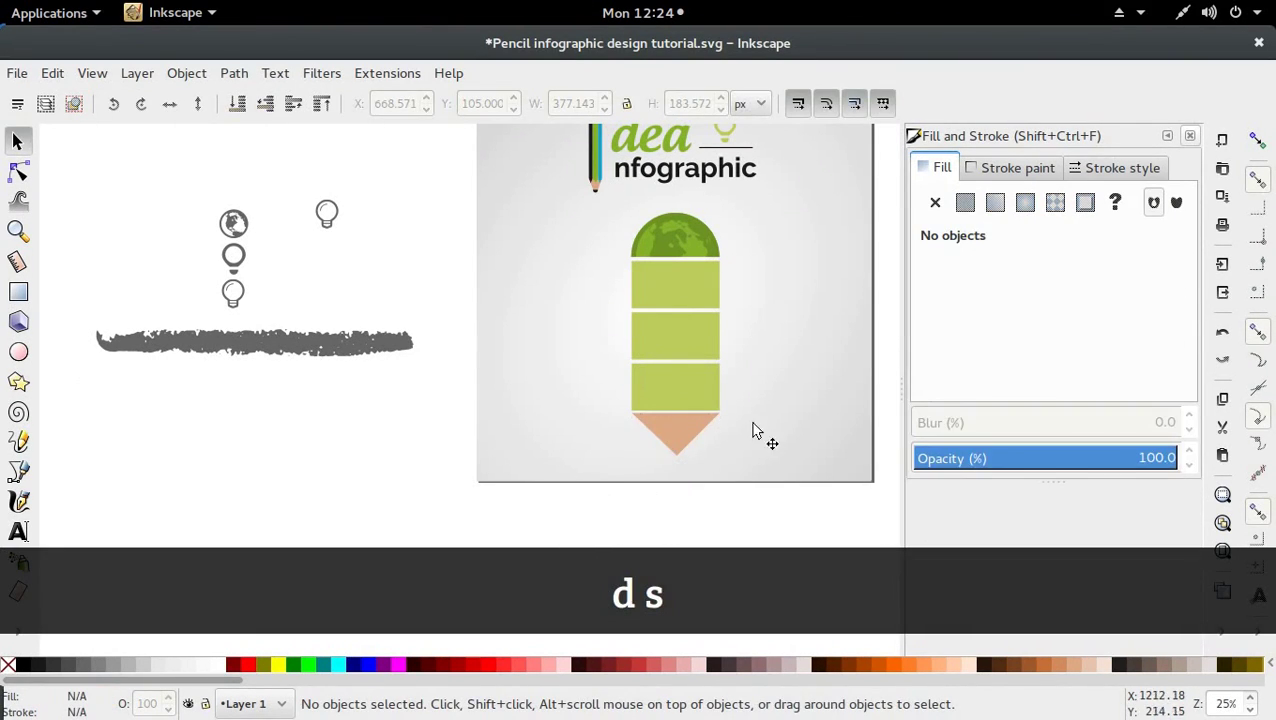
Nudge the tan triangle slightly downward to match its gap to the spacing between the blocks
left_click(697, 440, "alt")
key("alt+Down")
key("alt+Down")
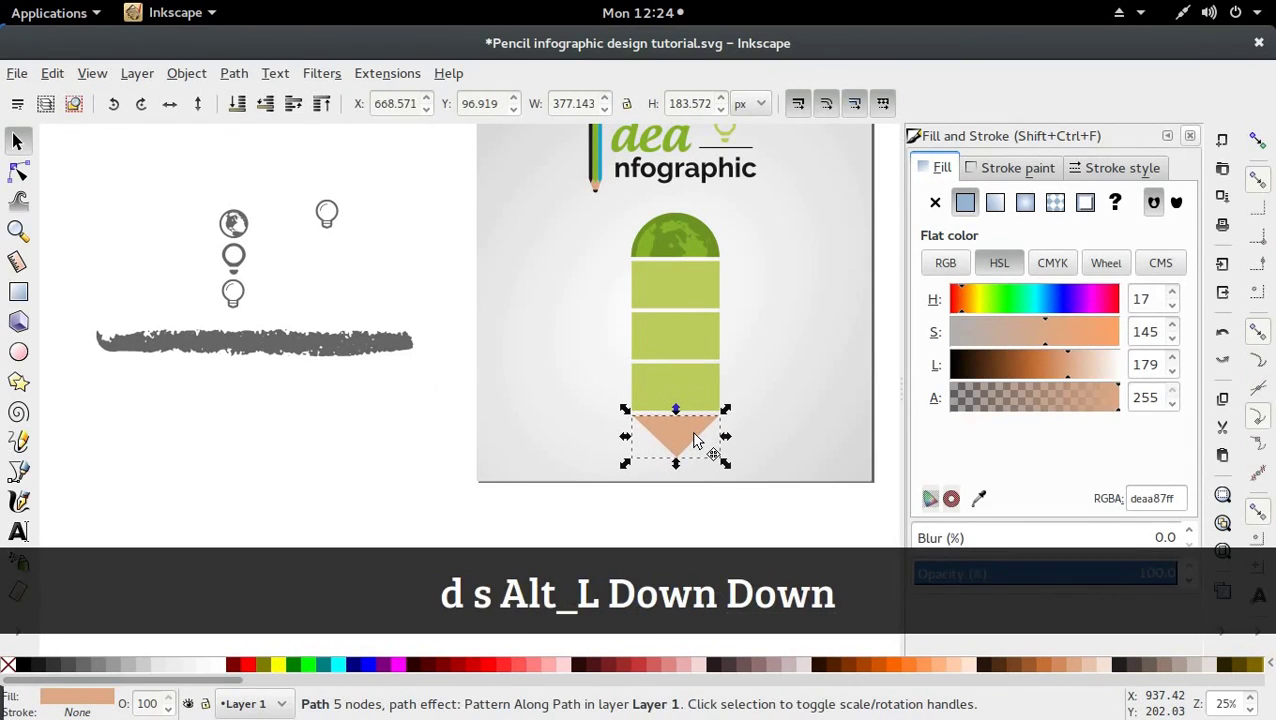
key("alt+Up")
left_click(413, 441)
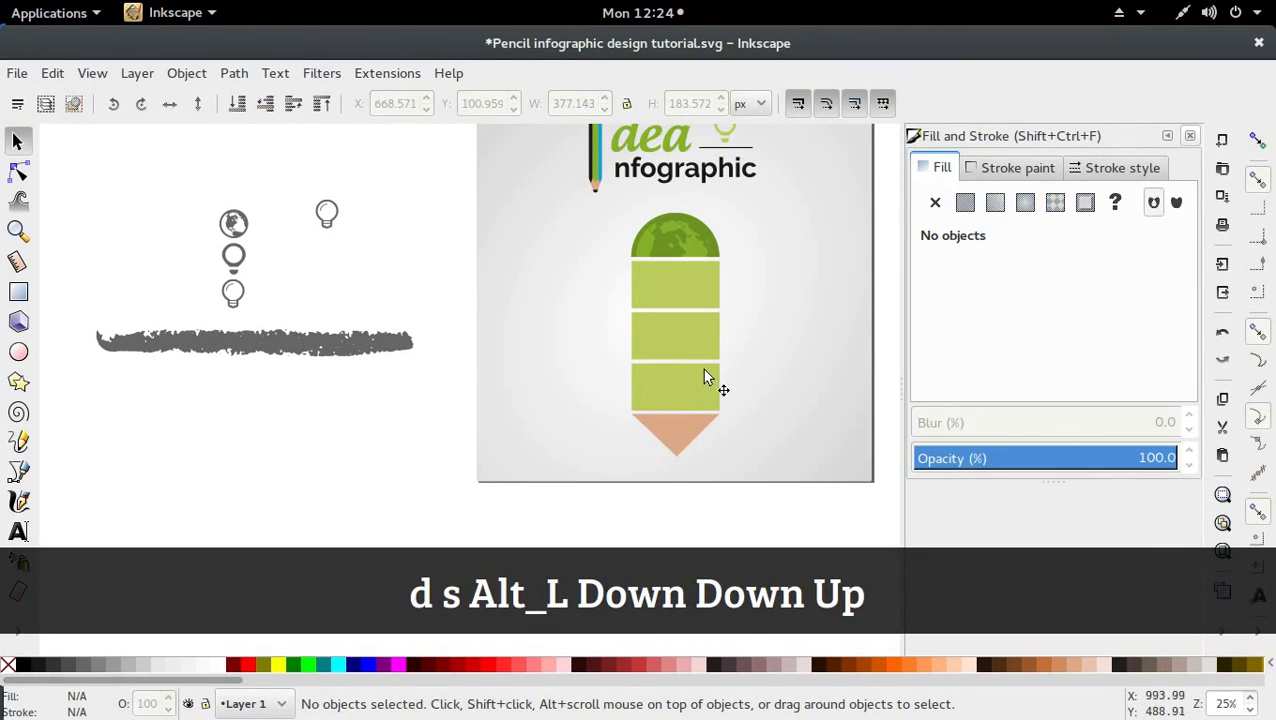
Duplicate the tan triangle and move the copy straight up over the middle and bottom blocks
left_click(680, 436, "ctrl")
key("d")
left_click_drag(683, 441, 685, 353)
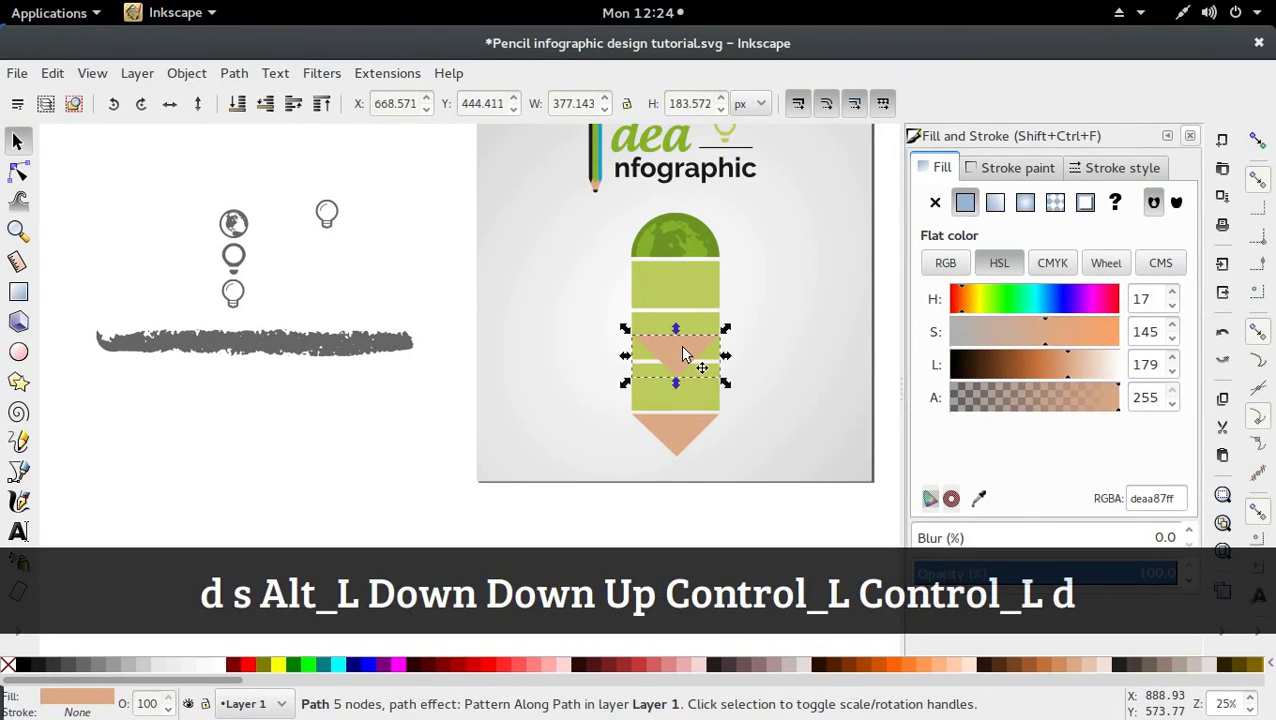
scroll(684, 354, "up", 3)
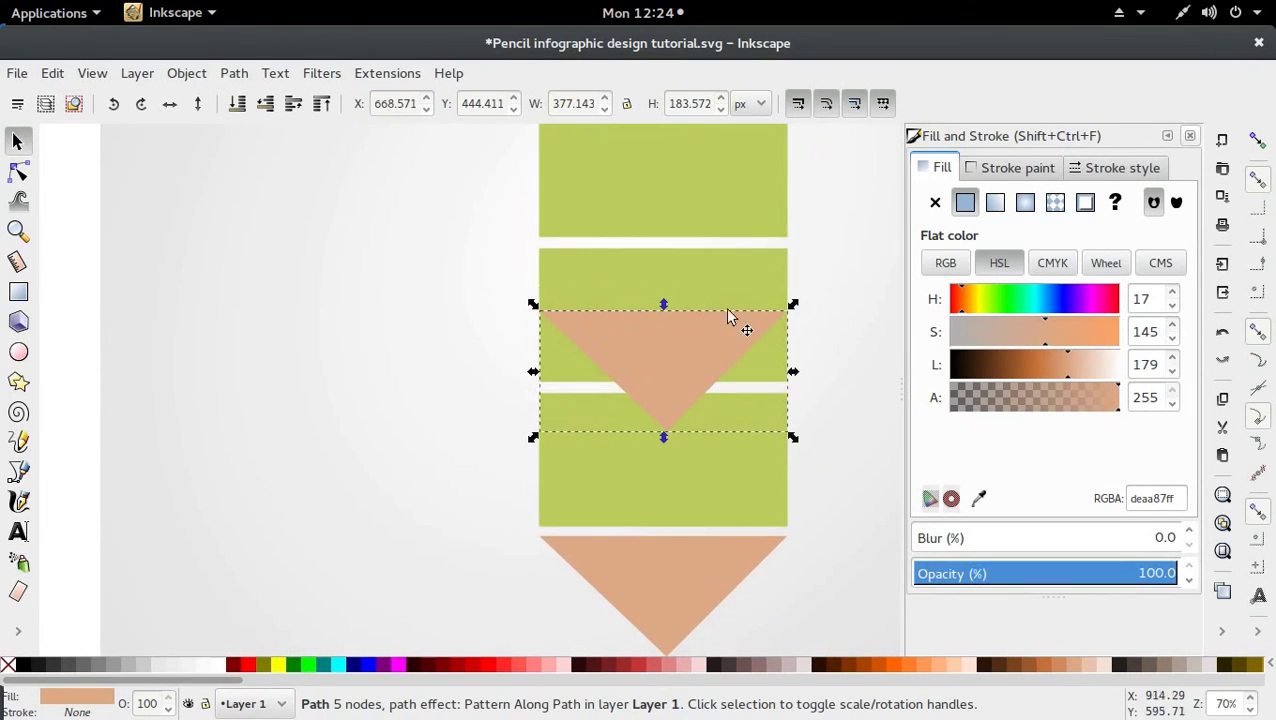
Flip the tan triangle copy vertically and move it straight up over the gap between the top and middle blocks
left_click(198, 103)
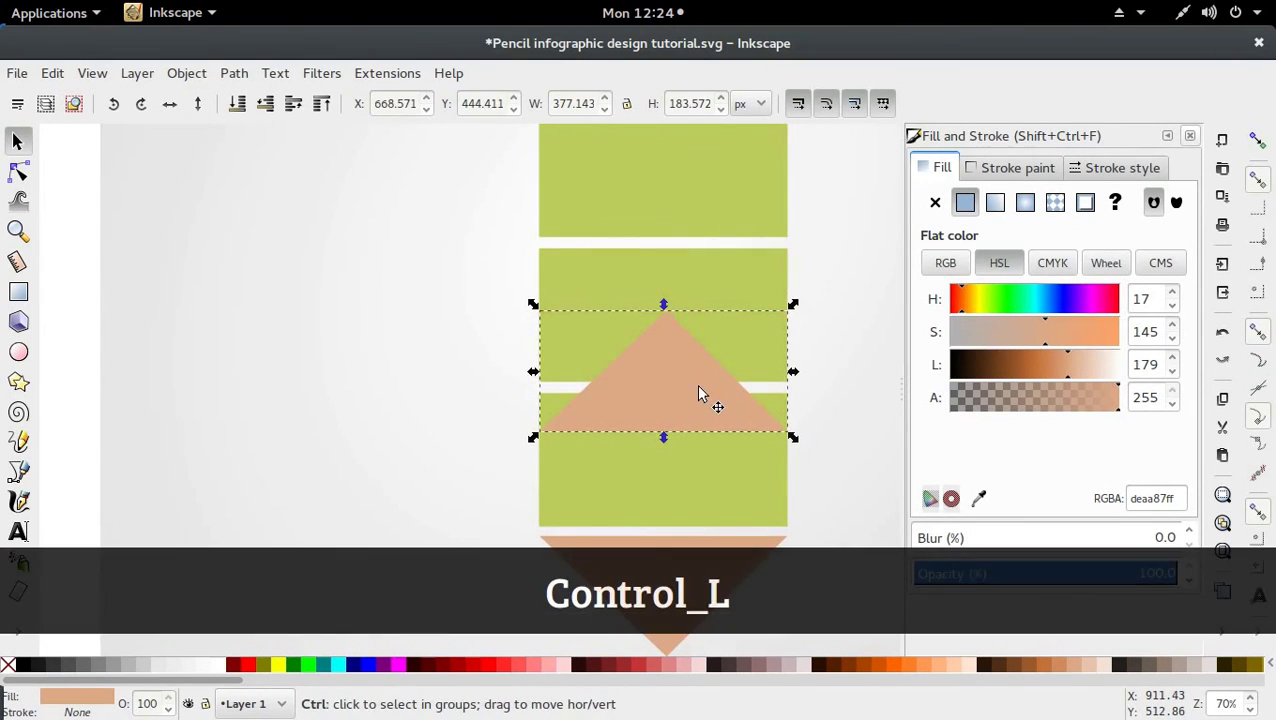
left_click_drag(696, 384, 729, 263)
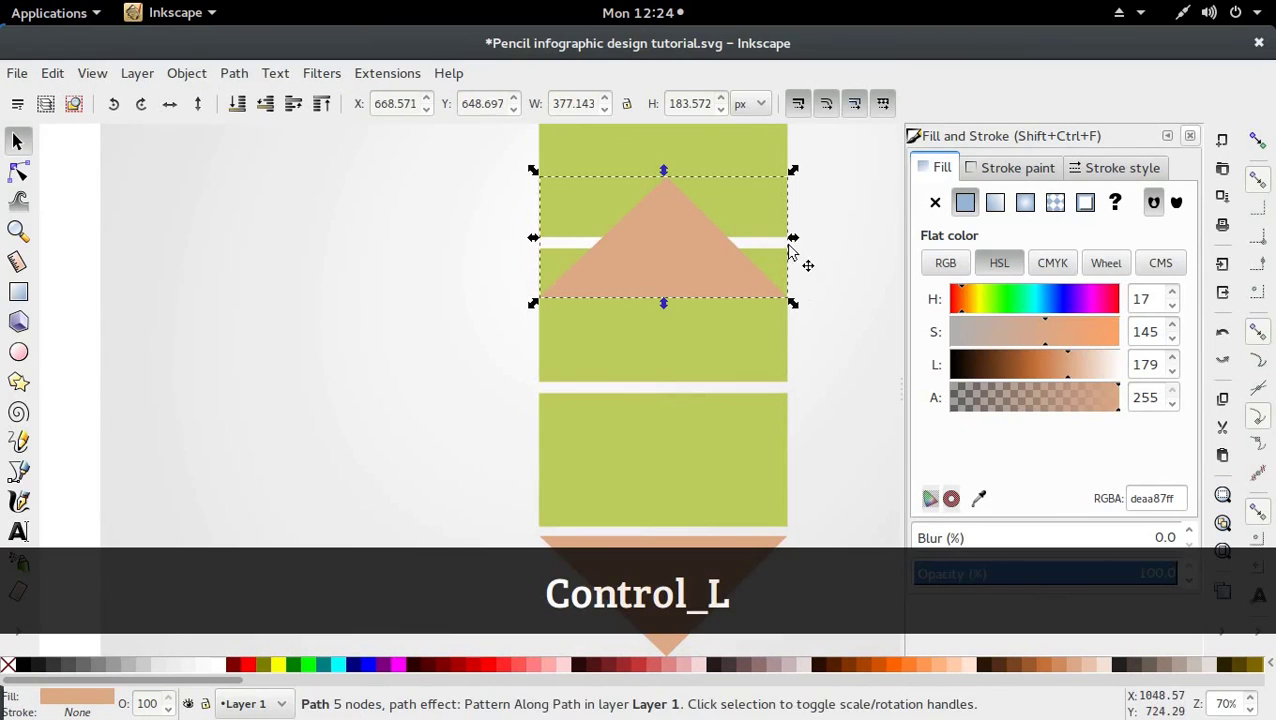
Shrink the flipped triangle to about 54 × 52 px and place it near the right end of the gap below the top block
key("shift")
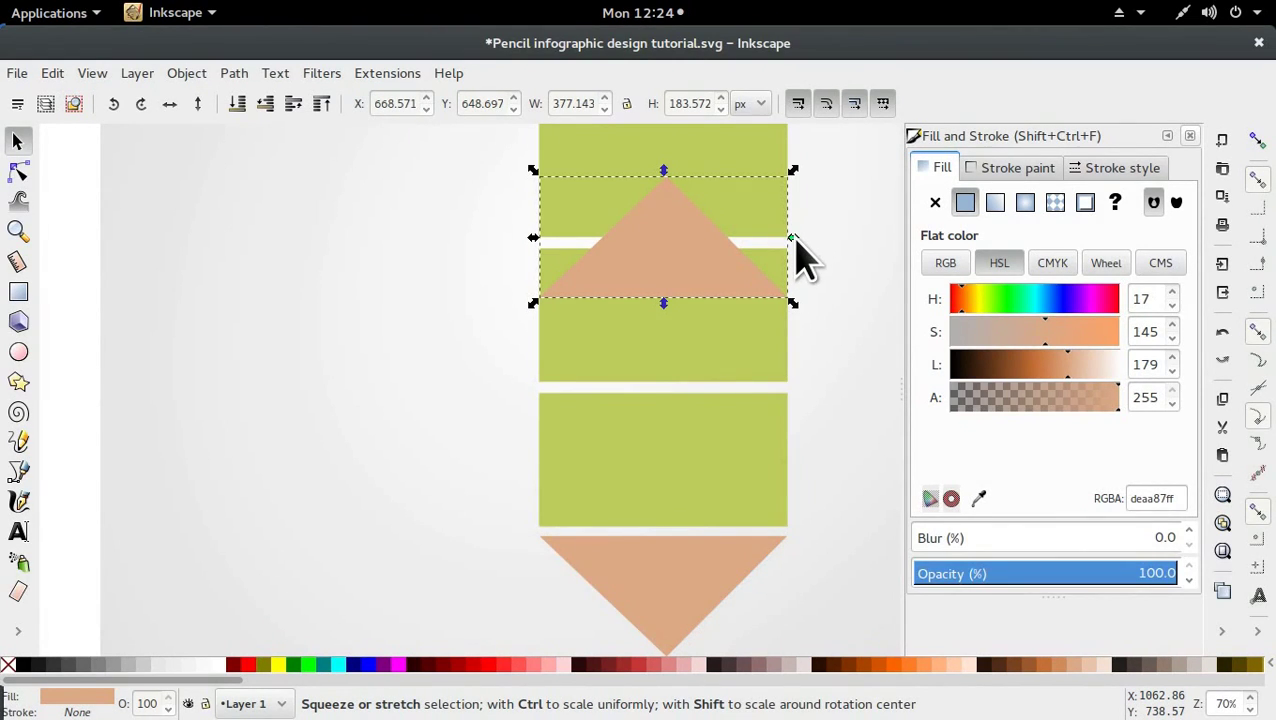
left_click_drag(797, 238, 711, 265)
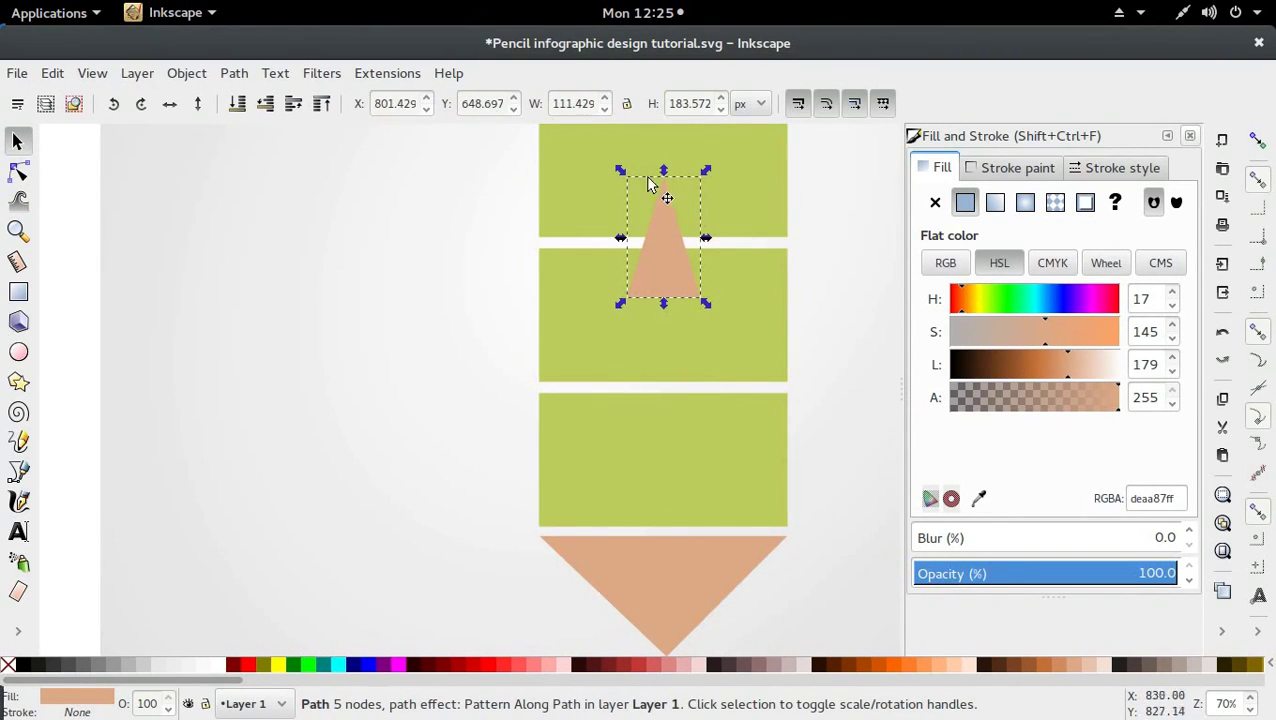
left_click_drag(663, 171, 765, 263)
scroll(767, 268, "up", 2)
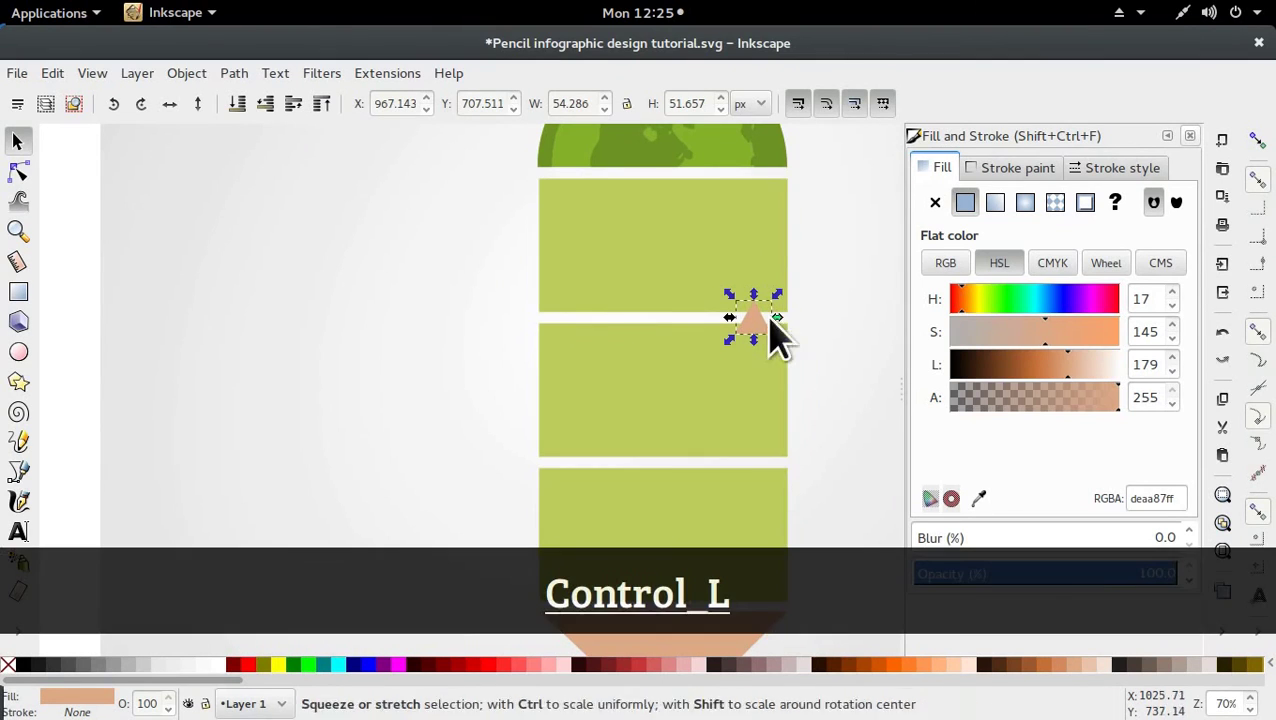
left_click_drag(750, 333, 743, 335)
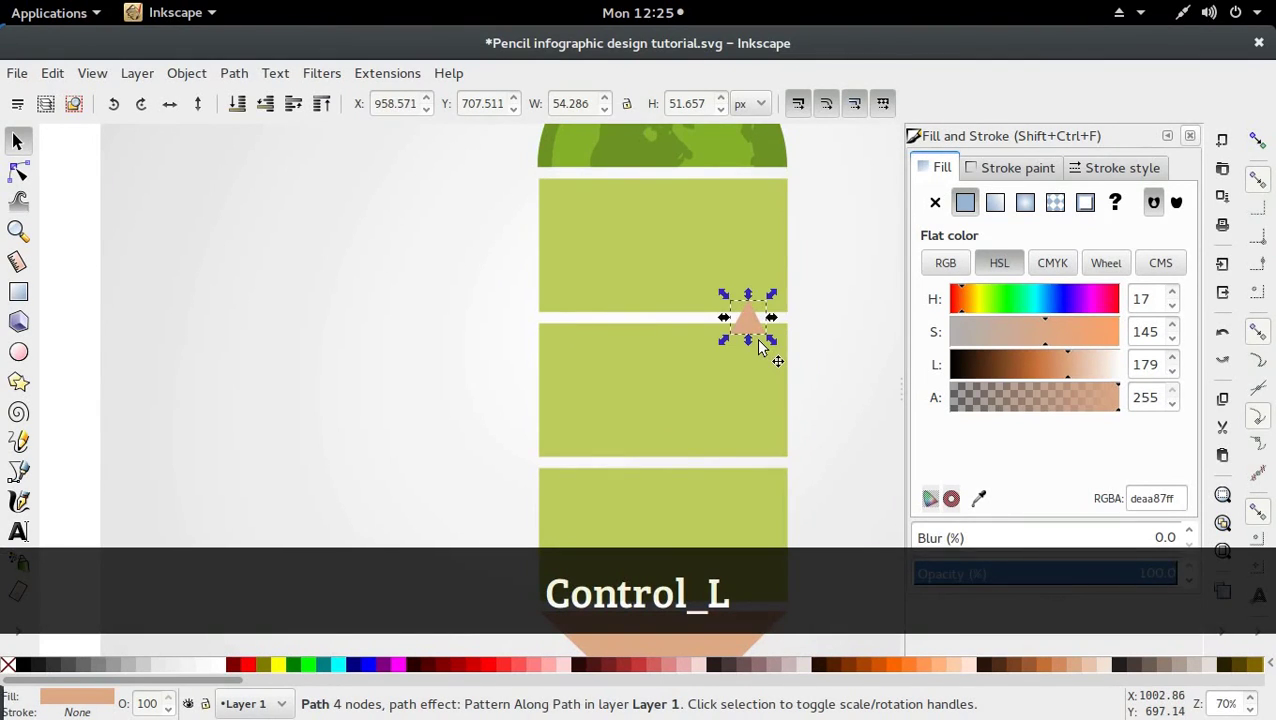
Duplicate the small tan triangle and move the copy straight down onto the middle block
key("ctrl+d")
left_click_drag(759, 341, 755, 428)
key("ctrl")
Raise the original small triangle over the top block's lower edge and subtract it from that block with Difference
left_click(752, 312, "ctrl")
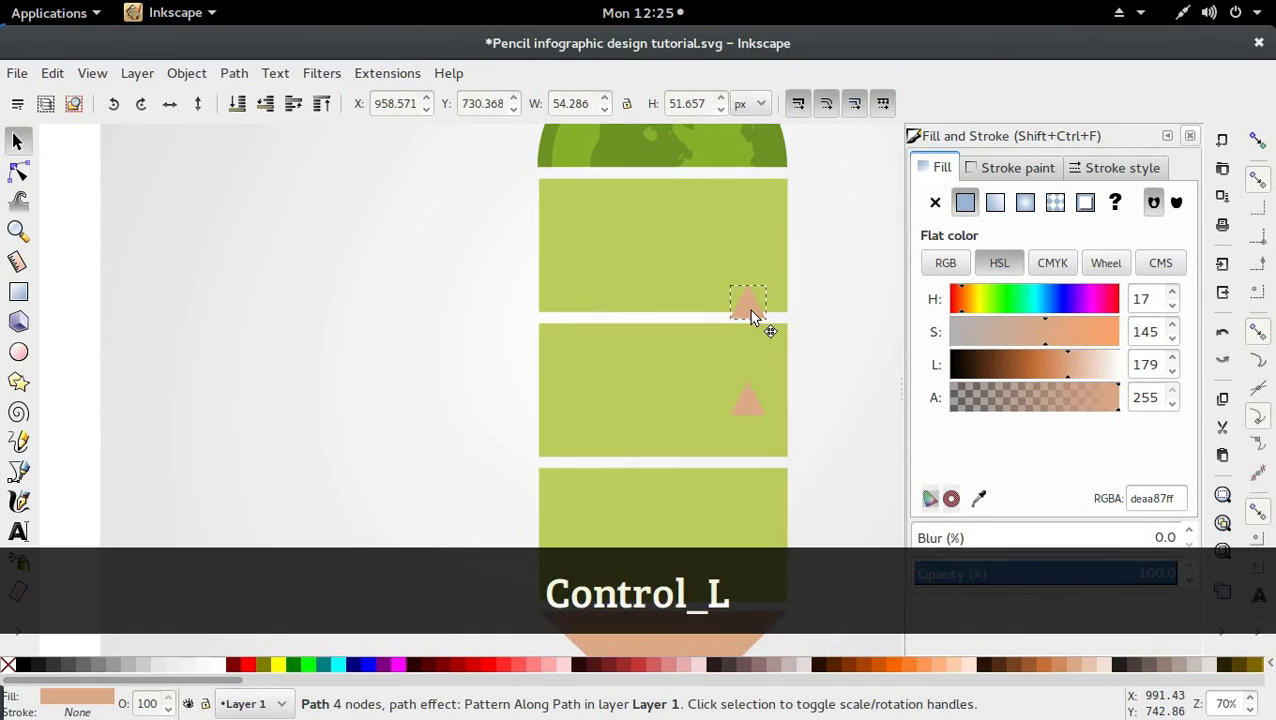
left_click(764, 277, "shift")
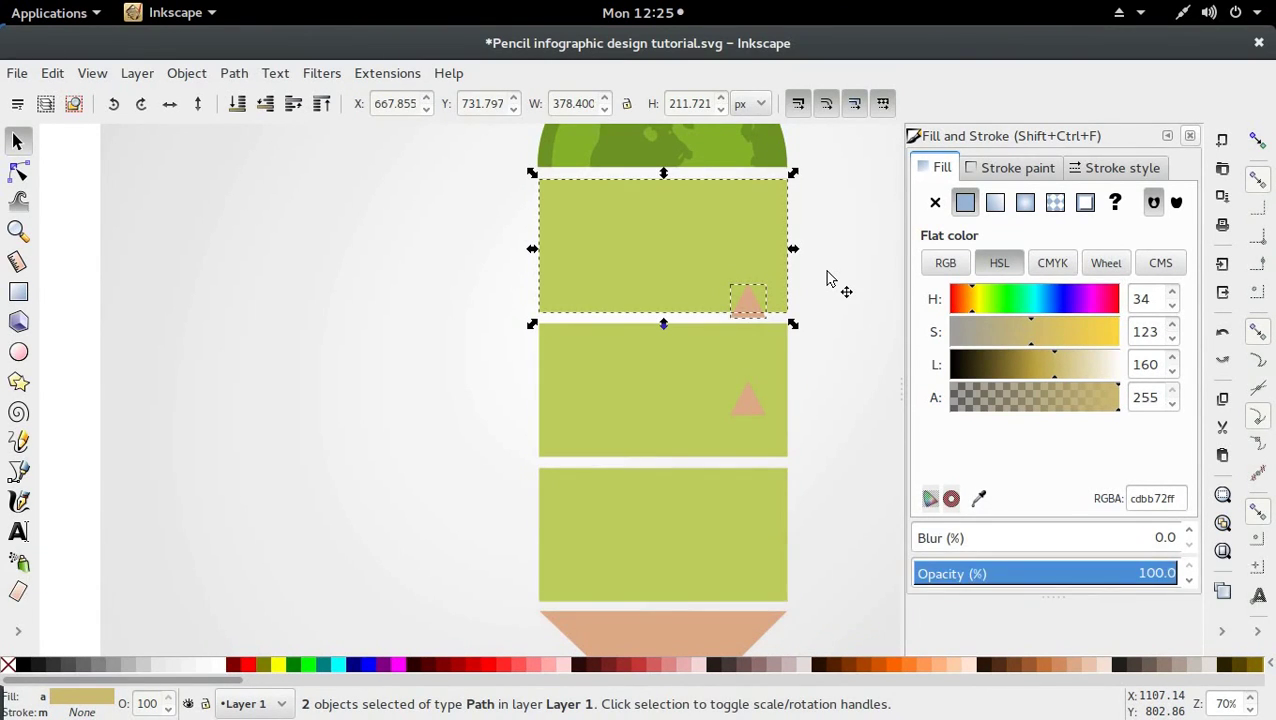
key("ctrl+minus")
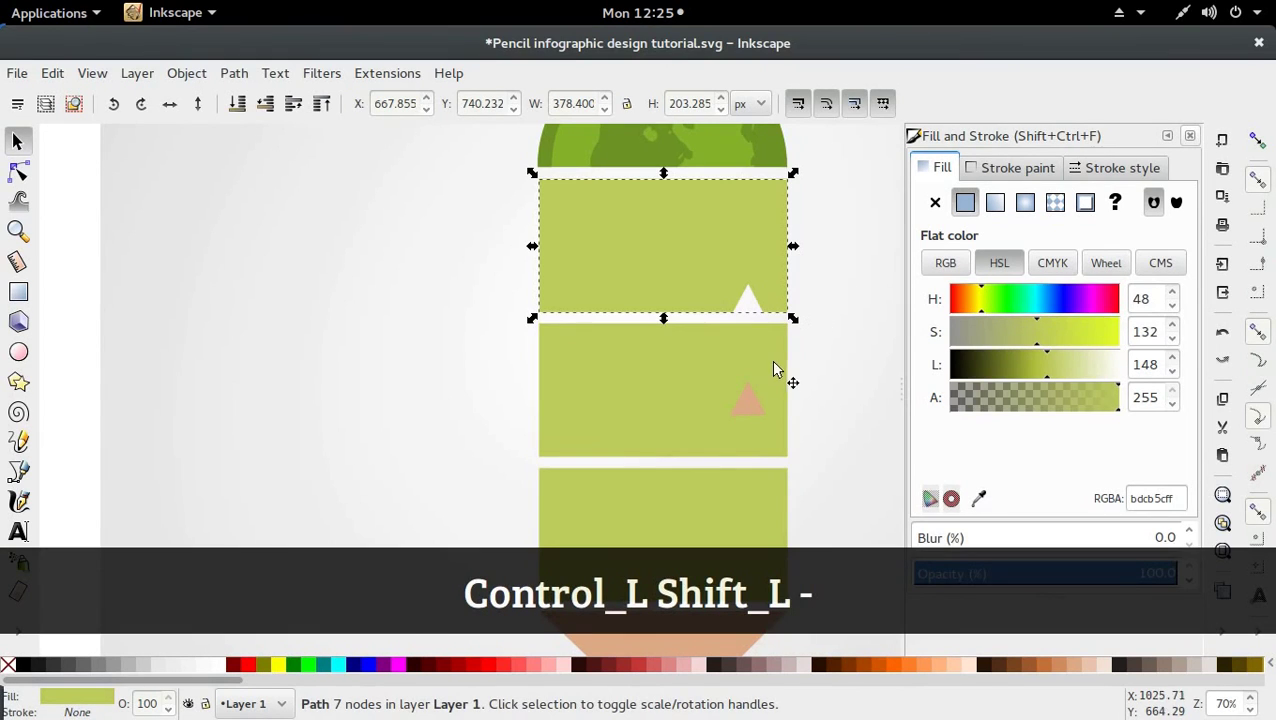
key("ctrl")
left_click(266, 76)
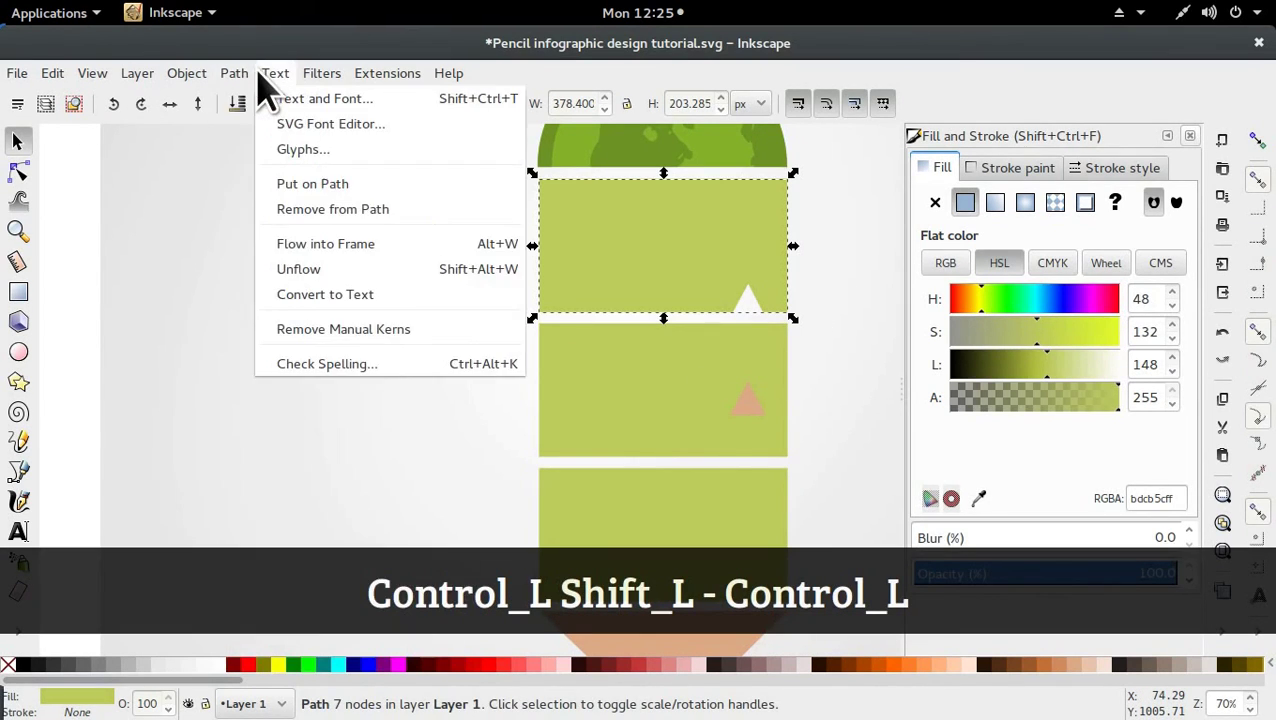
mouse_move(234, 73)
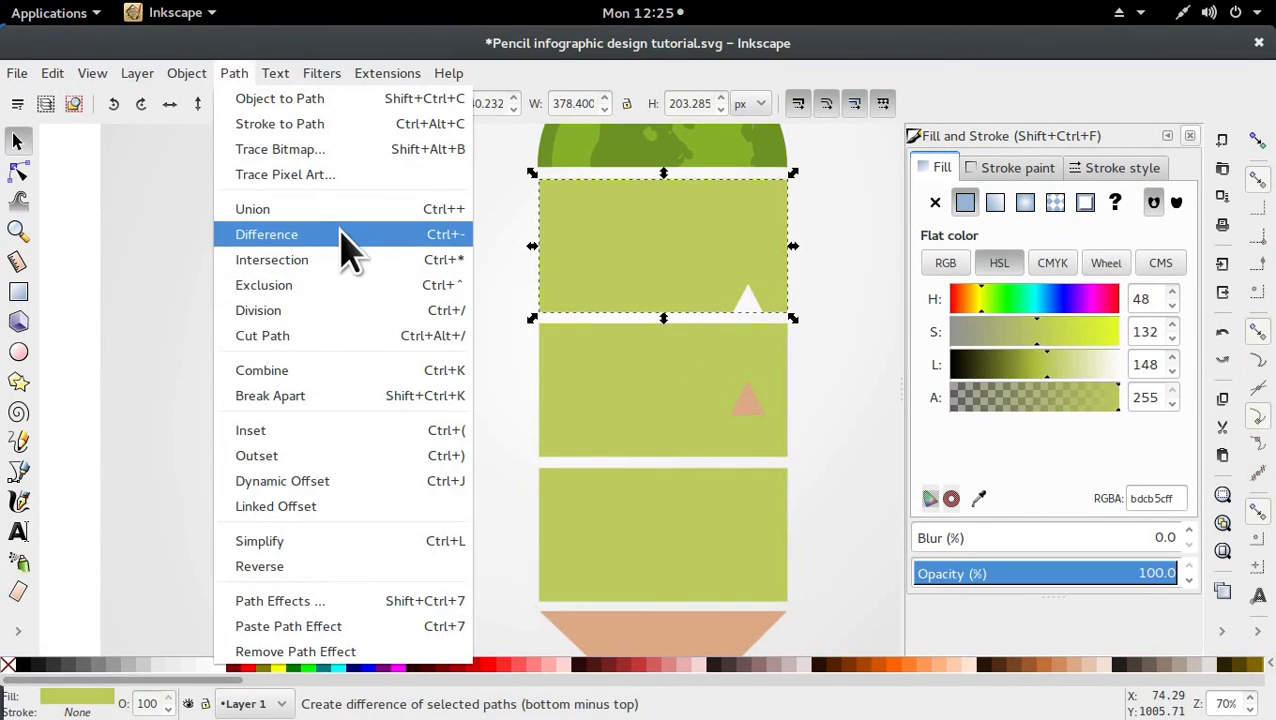
left_click(806, 382)
Duplicate the triangle on the middle block and place one straight below it on the bottom block
left_click(748, 412, "ctrl")
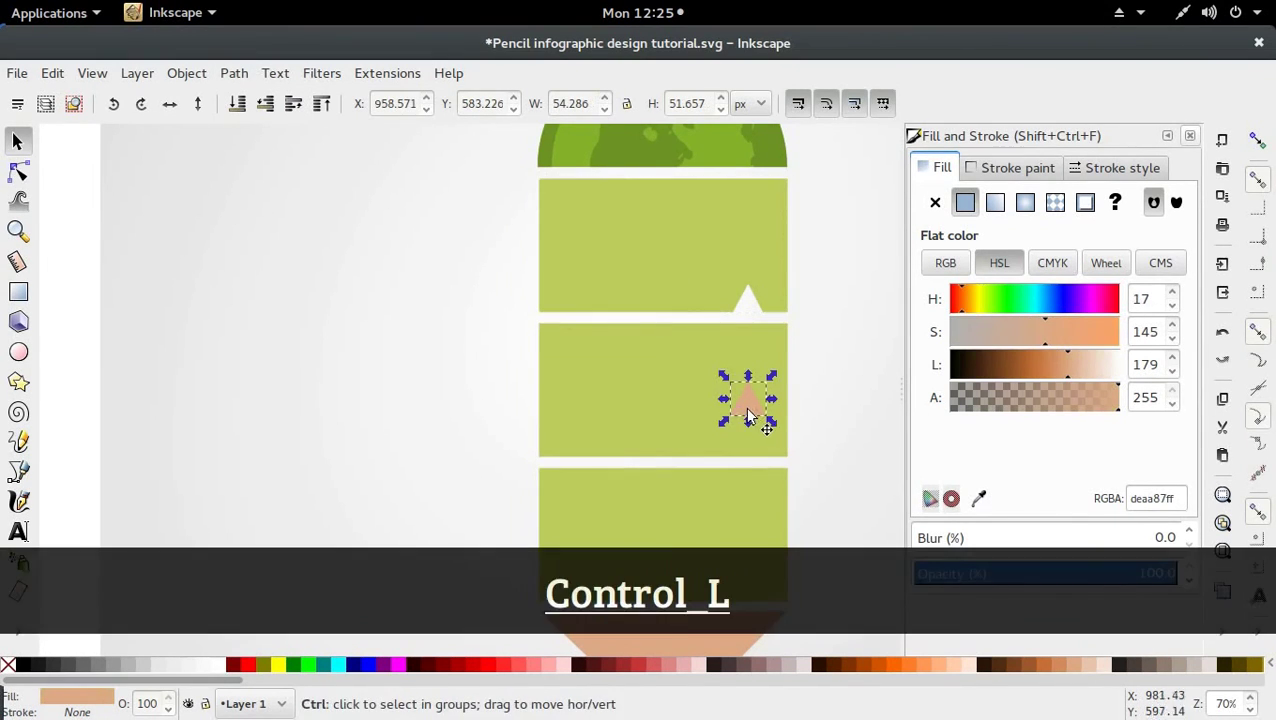
key("ctrl+d")
left_click_drag(750, 415, 658, 410)
key("ctrl+z")
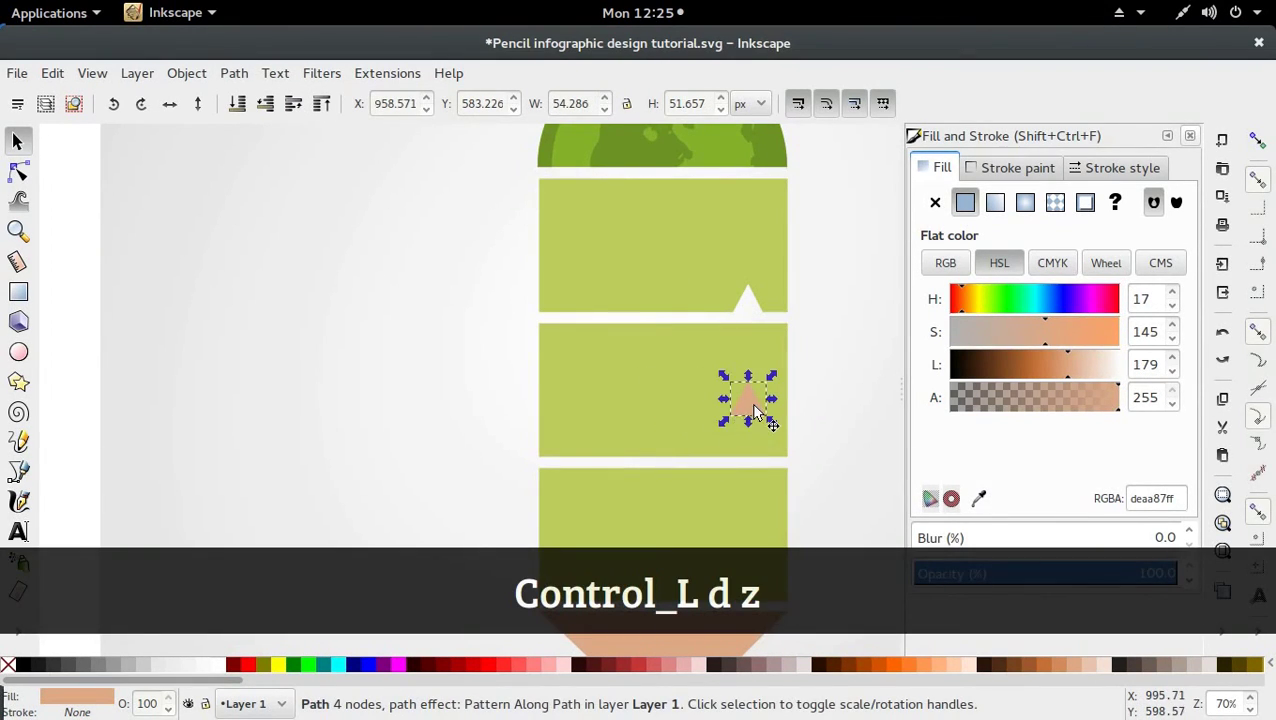
left_click_drag(755, 410, 746, 521)
Move the middle block's triangle straight up under the top block's notch and merge it with the middle block using Union
left_click_drag(751, 411, 755, 341)
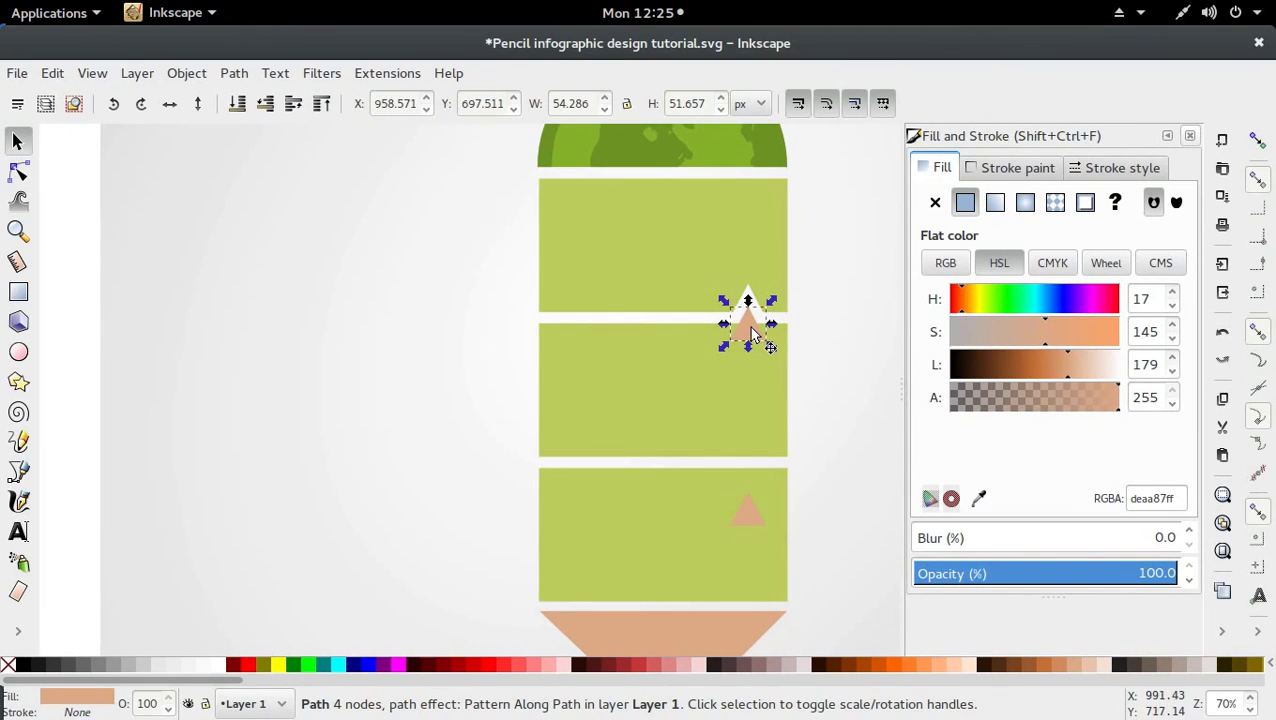
left_click(726, 370, "ctrl+shift")
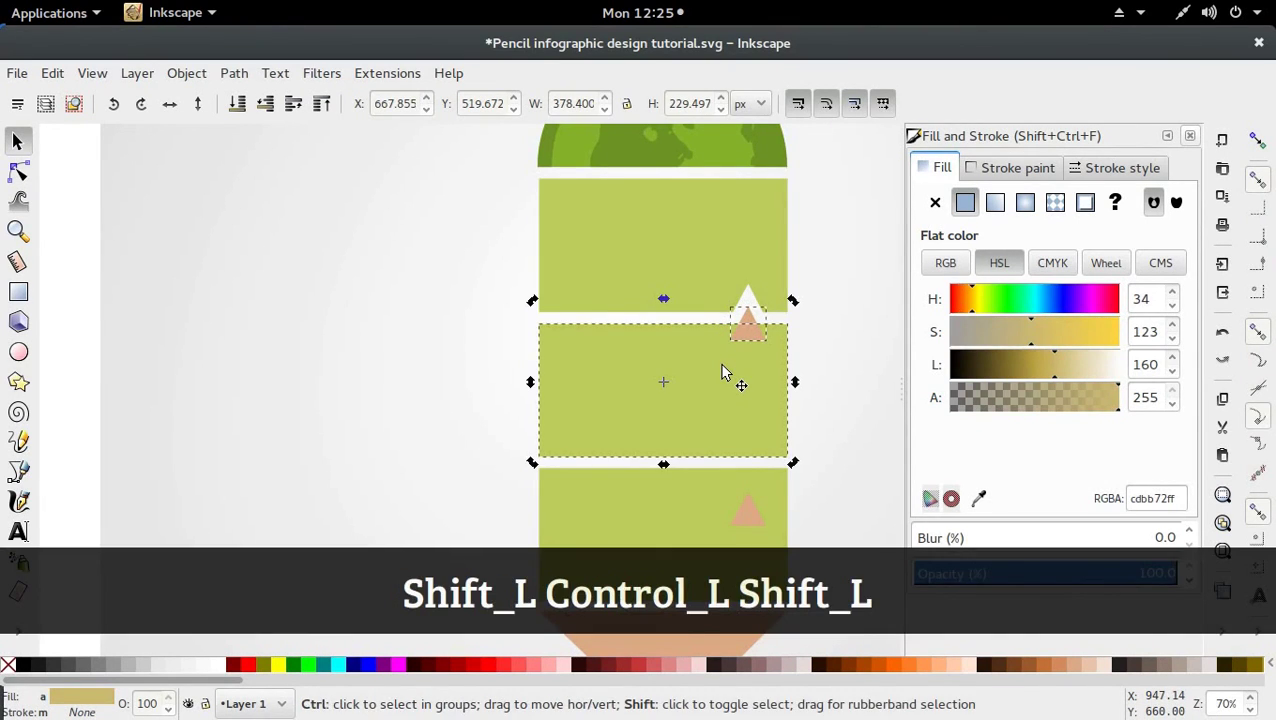
key("ctrl+plus")
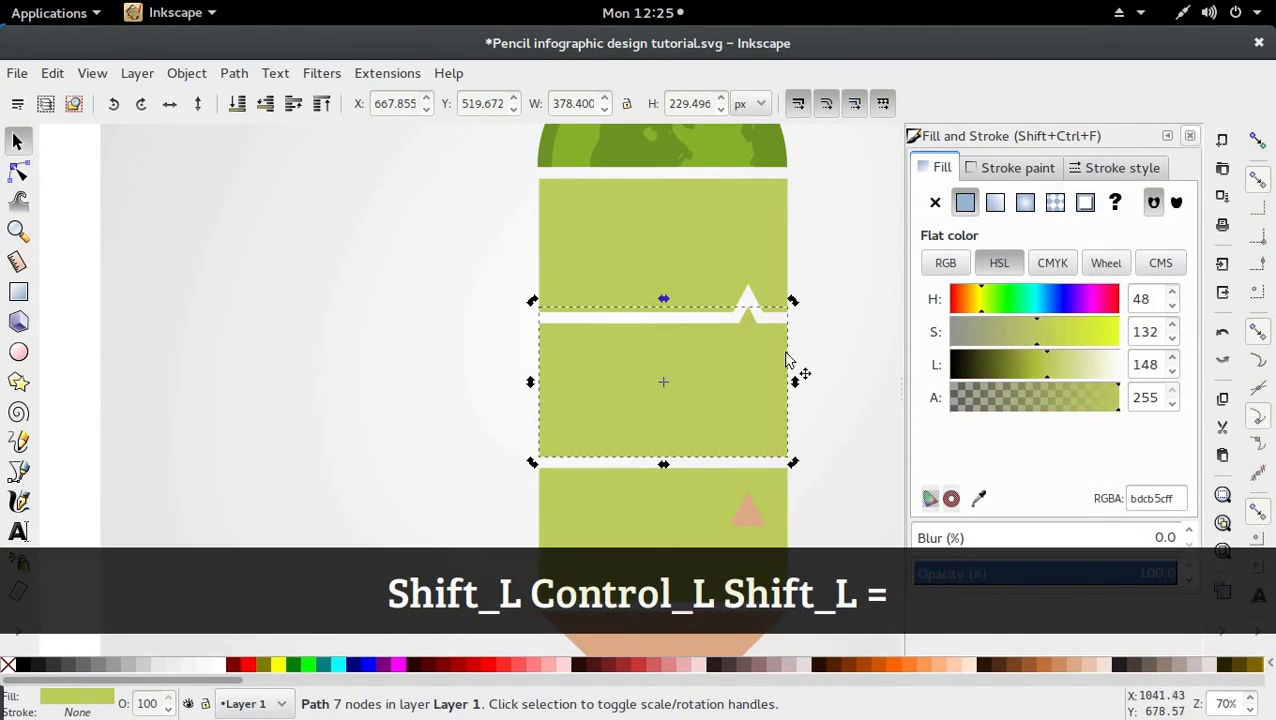
left_click(826, 352)
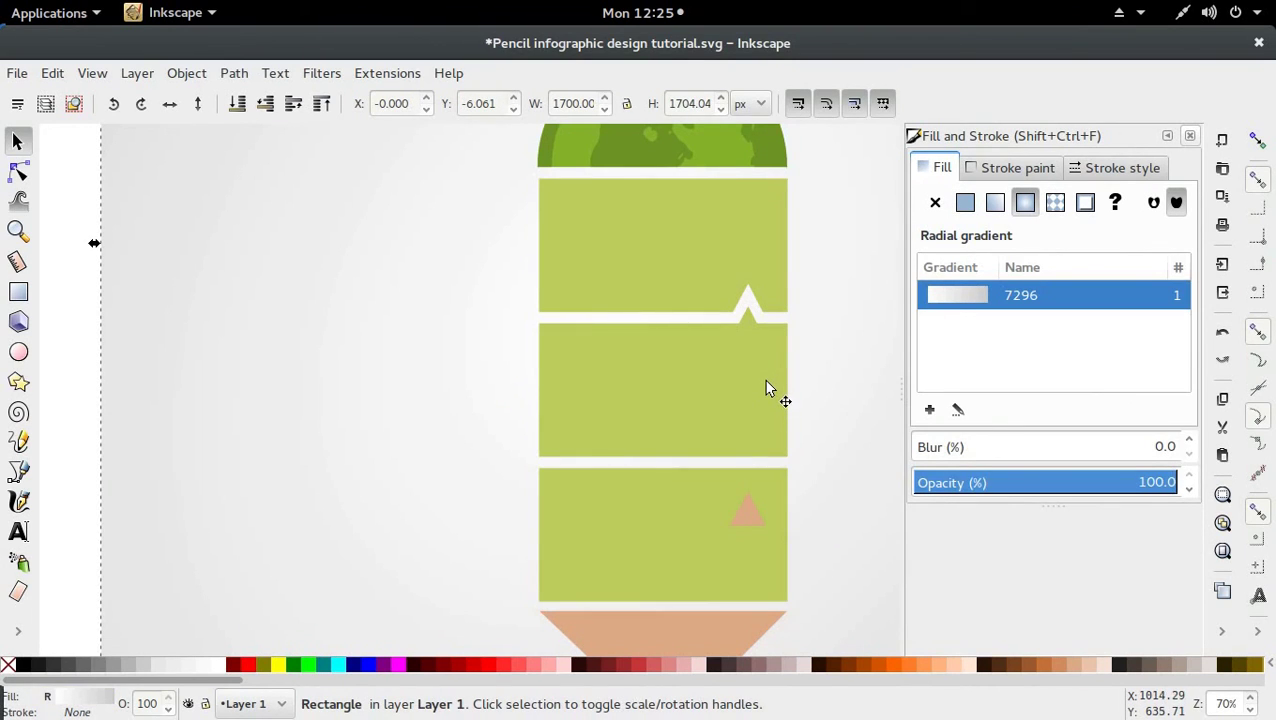
left_click(240, 76)
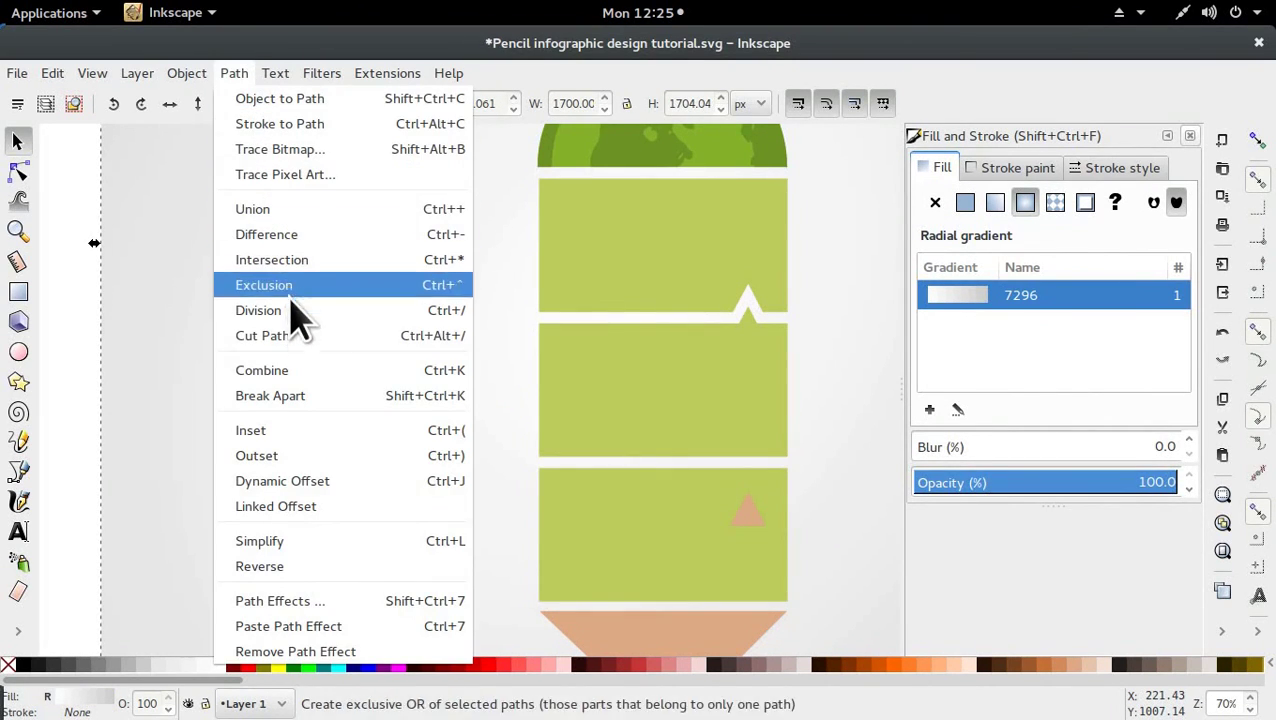
left_click(805, 340)
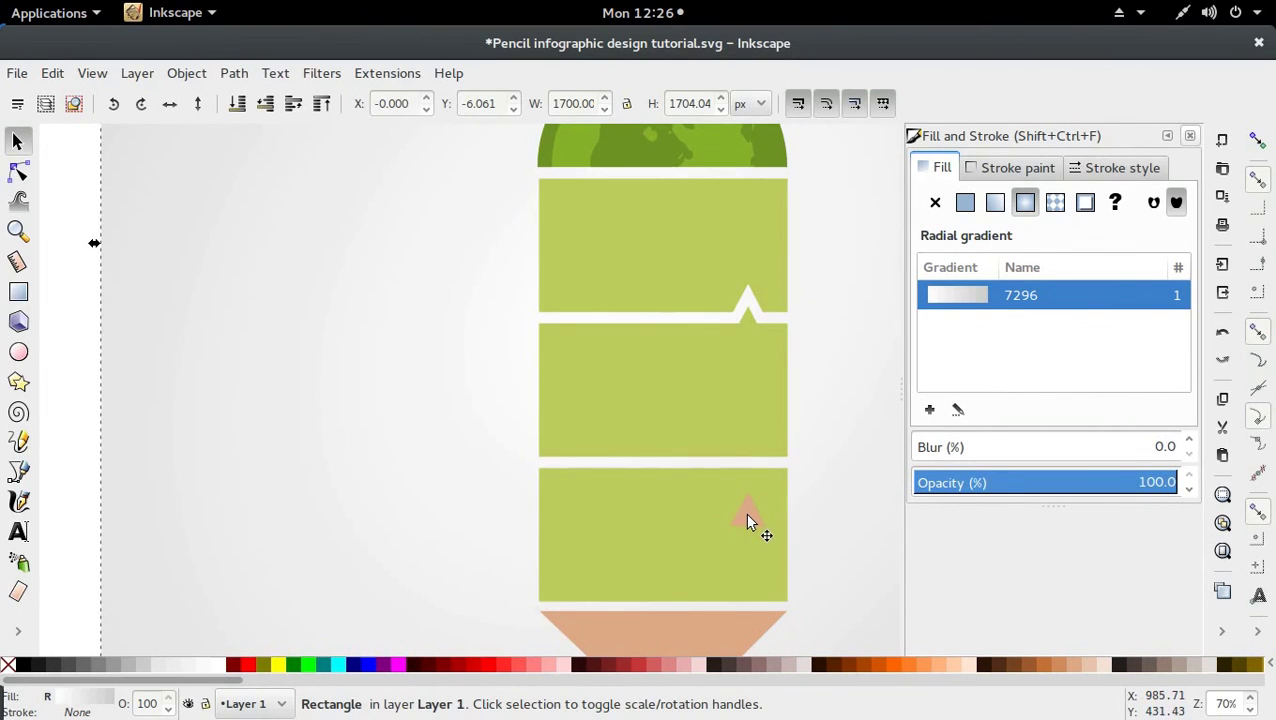
Duplicate the bottom block's triangle and position the copy across the middle block's lower edge near its left end
left_click(745, 512)
key("ctrl+d")
left_click_drag(746, 516, 579, 458)
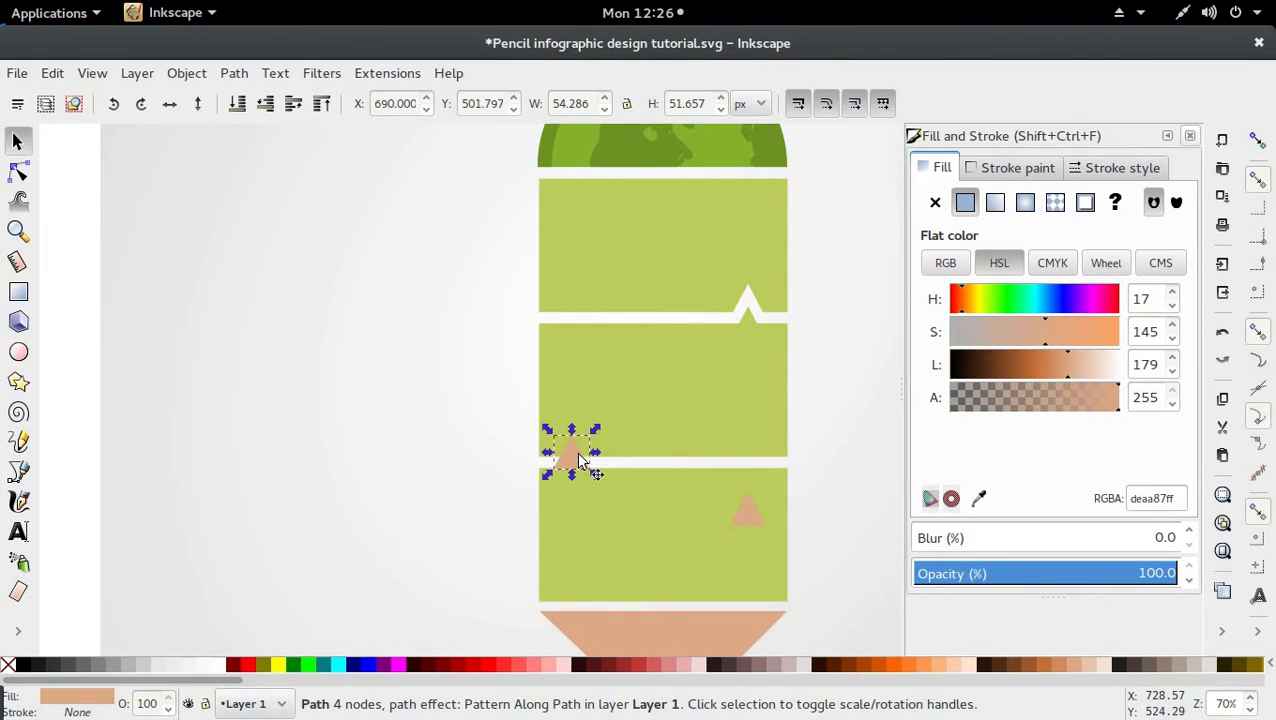
left_click(628, 447, "shift")
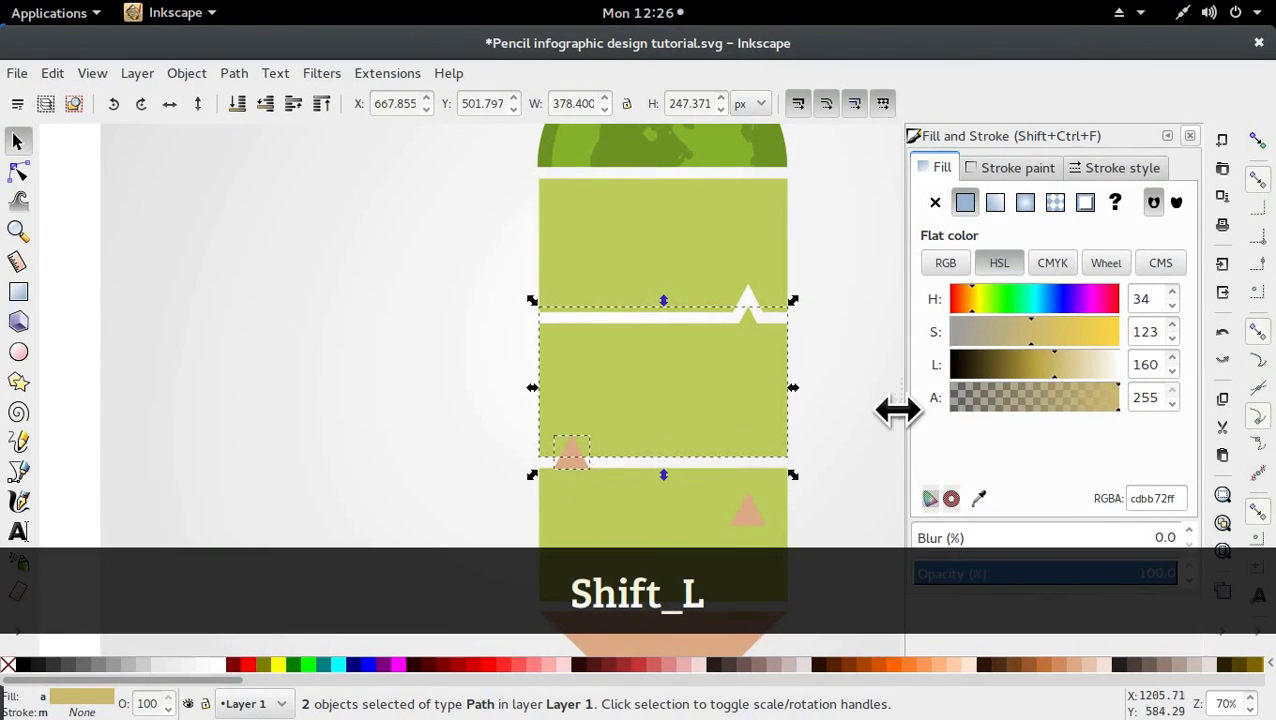
left_click(864, 440)
left_click(578, 457, "ctrl")
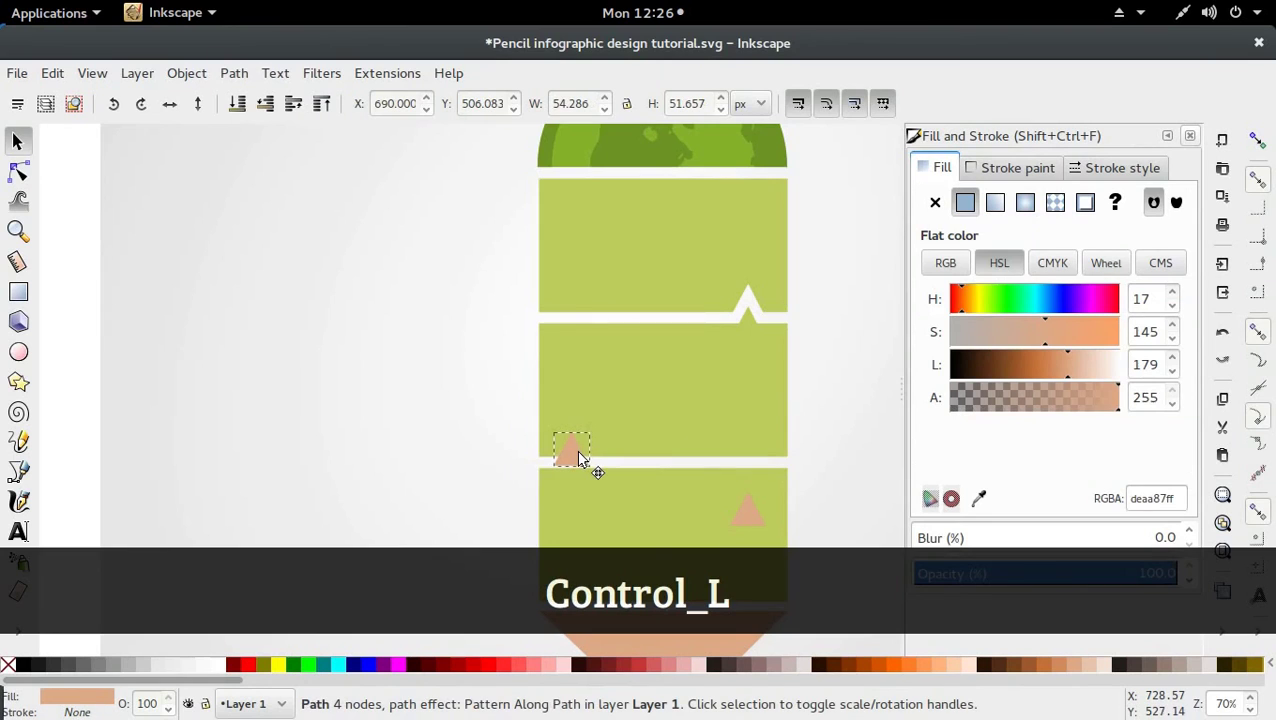
Try to cut a notch in the middle block's lower edge with the small triangle near its left end
left_click(616, 451, "ctrl+shift")
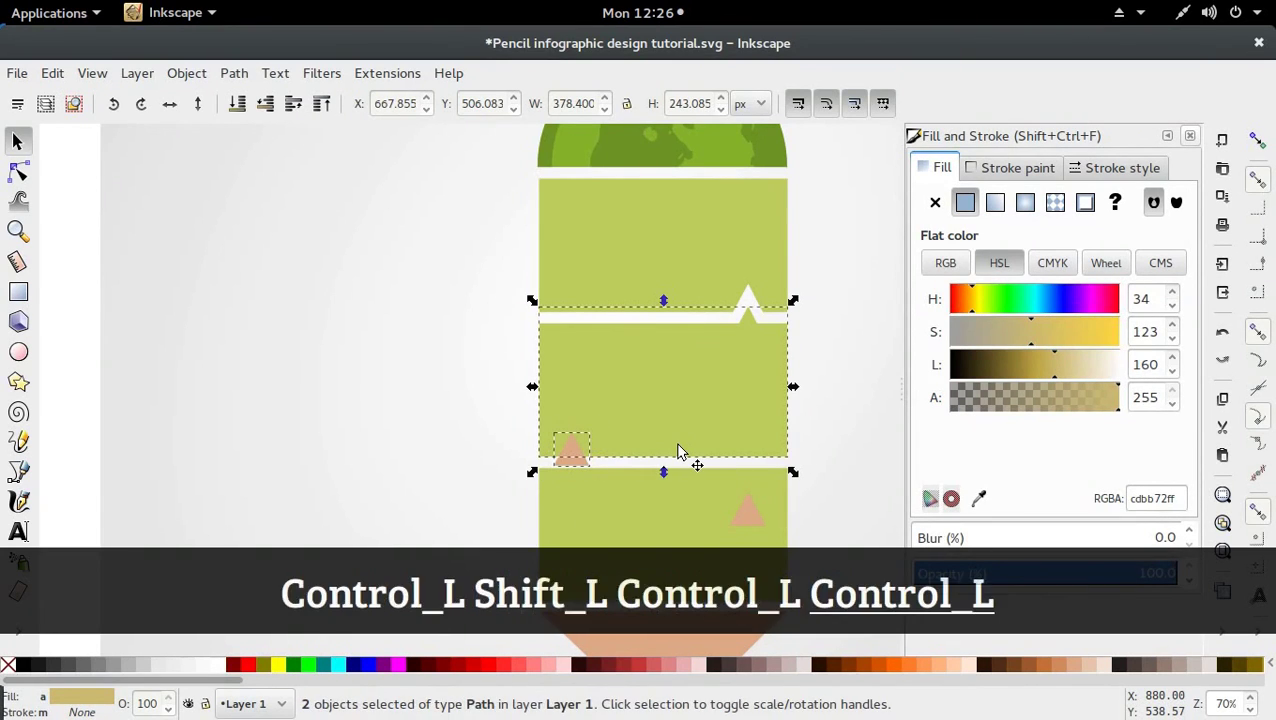
key("ctrl+minus")
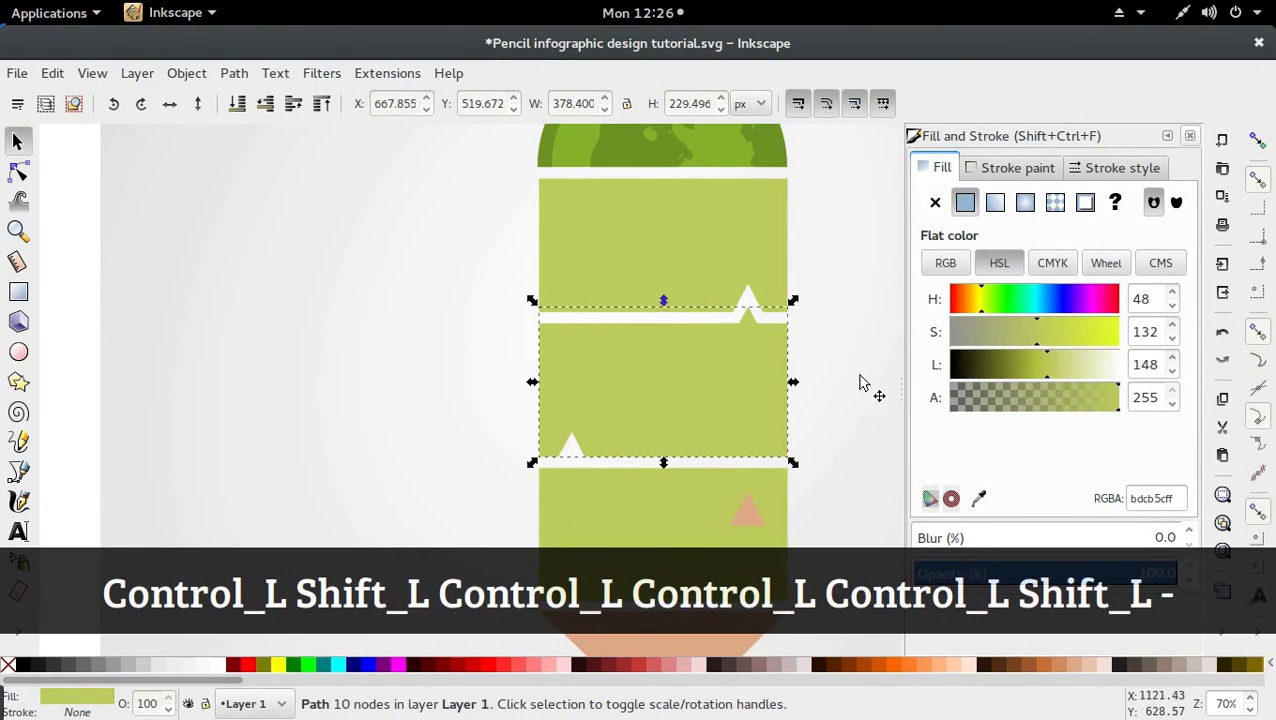
scroll(860, 381, "down", 2)
scroll(868, 381, "down", 1)
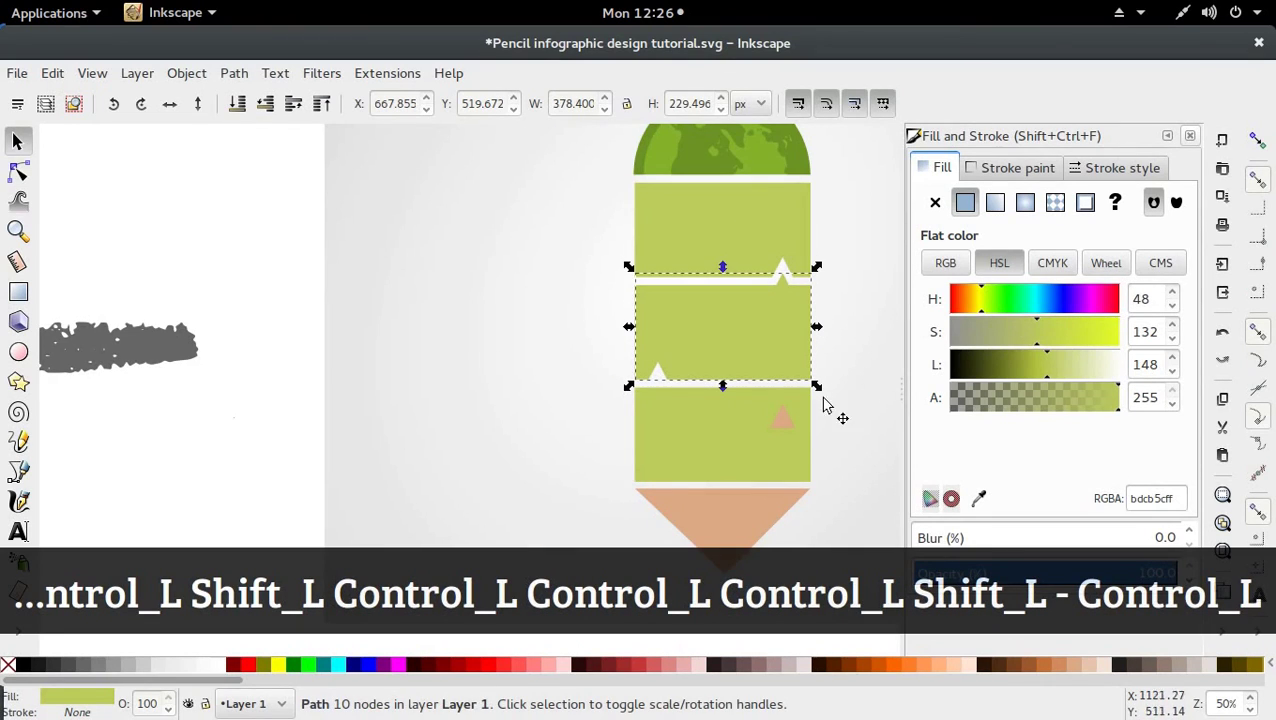
left_click(783, 428, "ctrl")
key("ctrl+z")
Duplicate the triangle at the middle block's lower left and move the copy straight down onto the bottom block
left_click(658, 385, "ctrl")
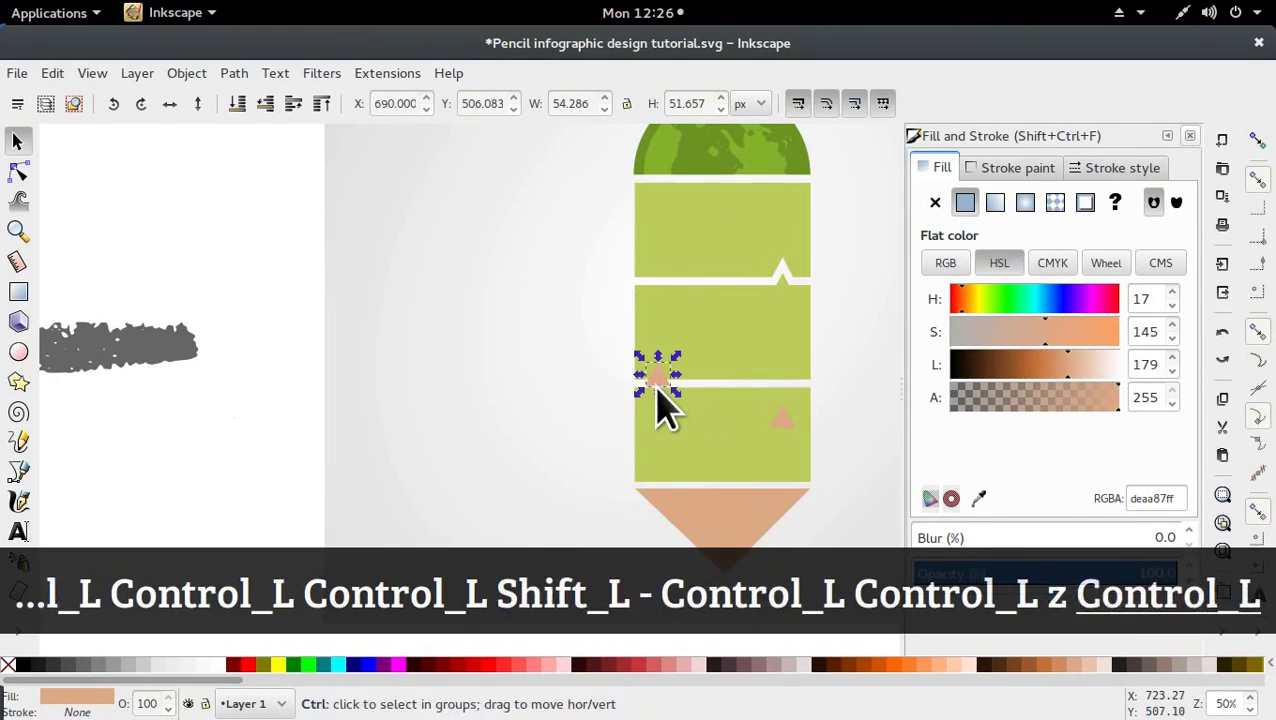
key("ctrl+d")
left_click_drag(660, 388, 660, 425)
Subtract the triangle on the middle block's lower edge from that block to form a notch near its left end
left_click(657, 376)
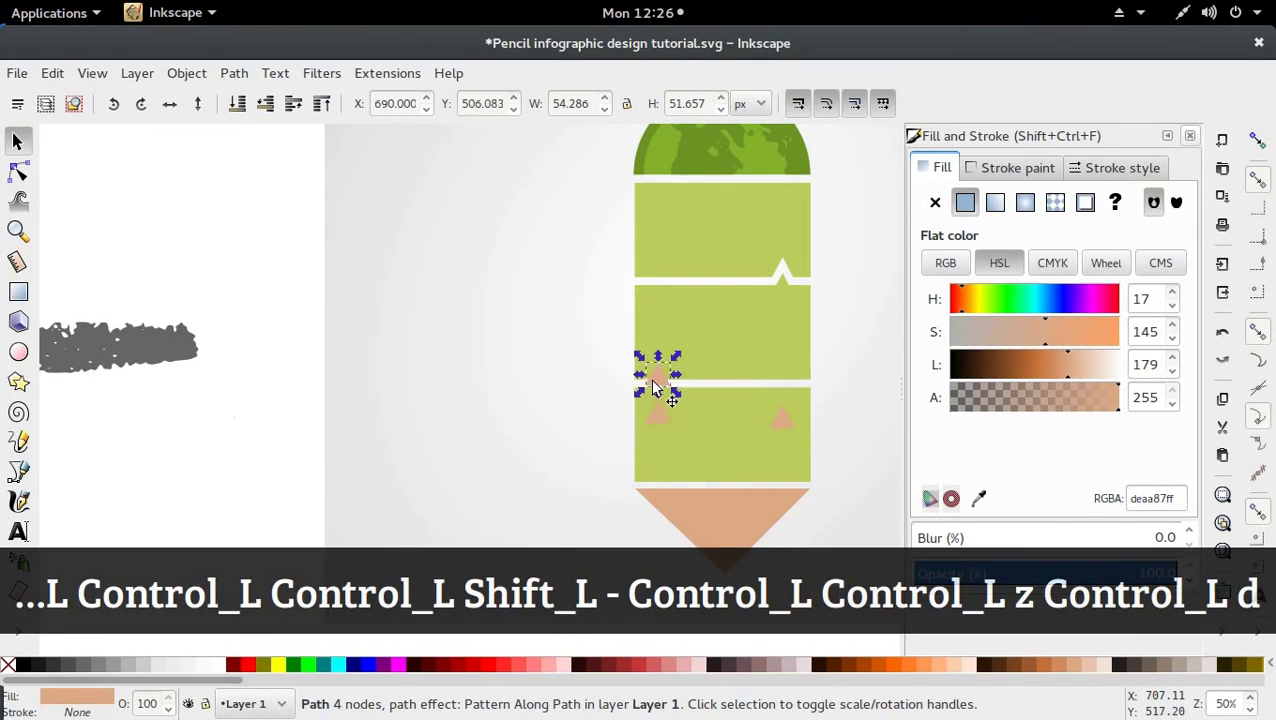
left_click(690, 372, "shift")
key("ctrl+minus")
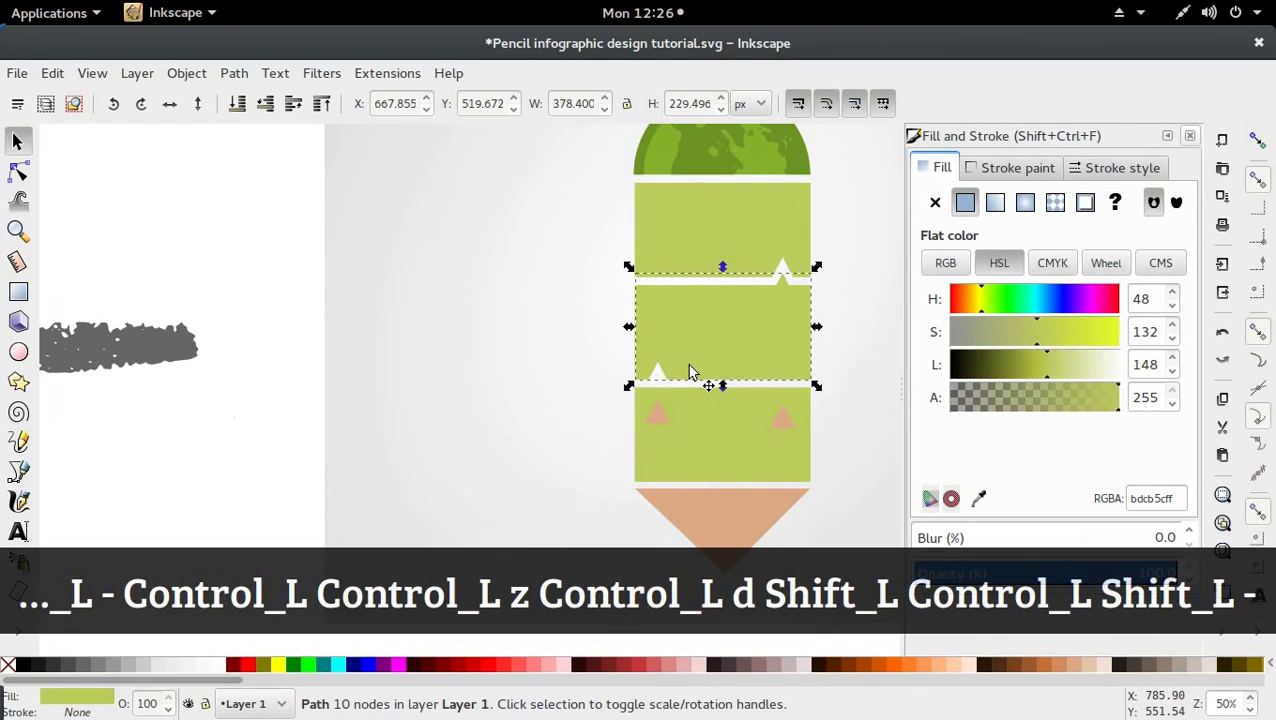
Select the small tan triangle near the left side of the bottom block
left_click(657, 422)
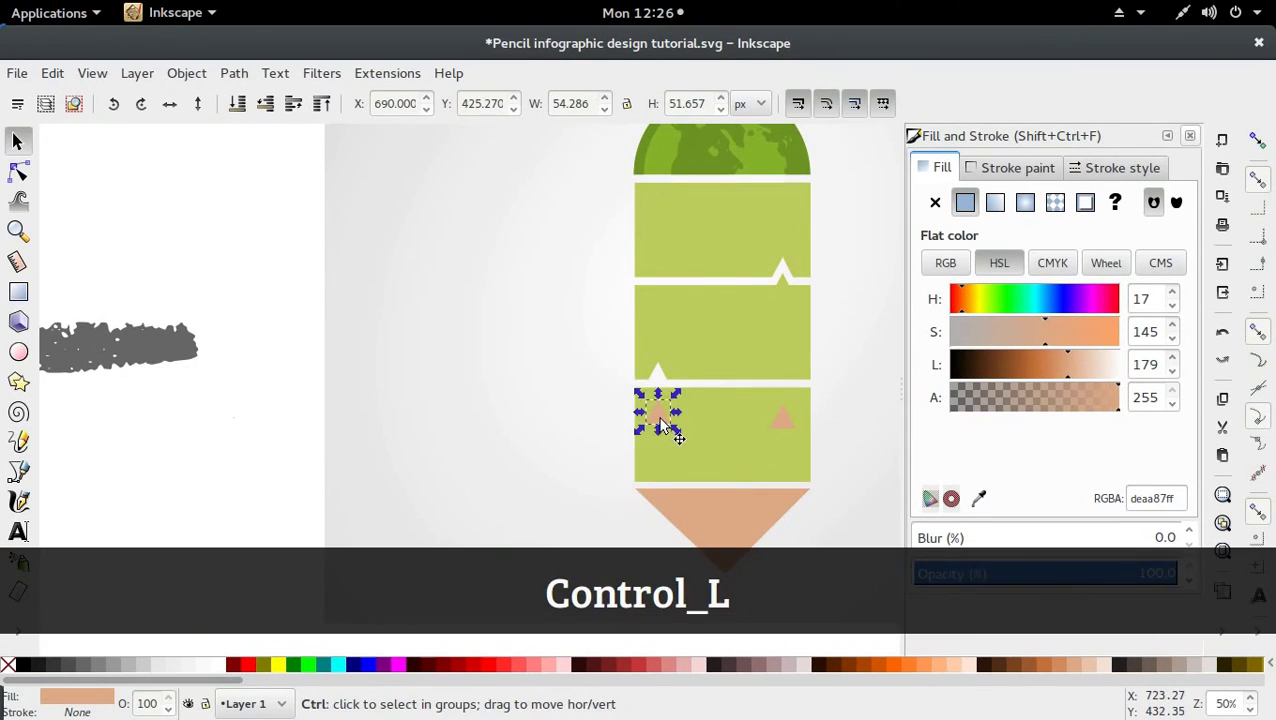
Move the left small tan triangle straight up into the notch above the bottom green band and union it with that band
left_click_drag(660, 424, 668, 401)
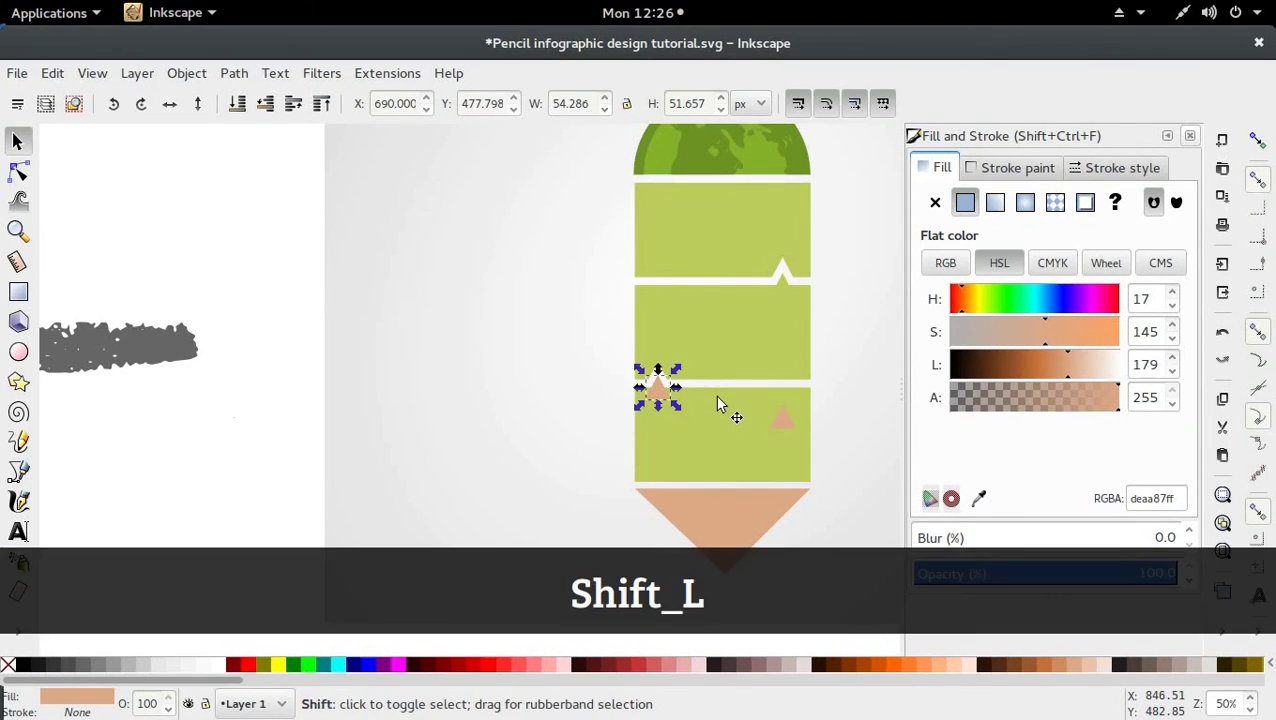
left_click(708, 402, "shift")
key("ctrl+shift")
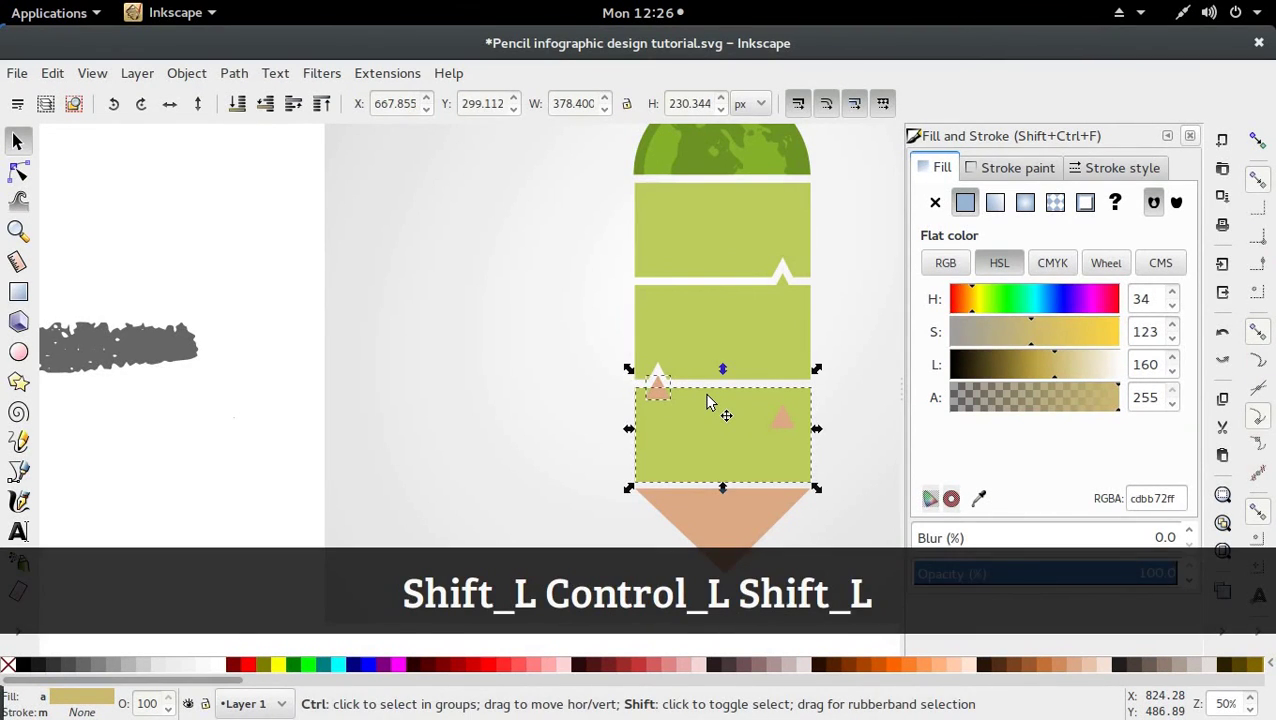
key("ctrl+shift+equal")
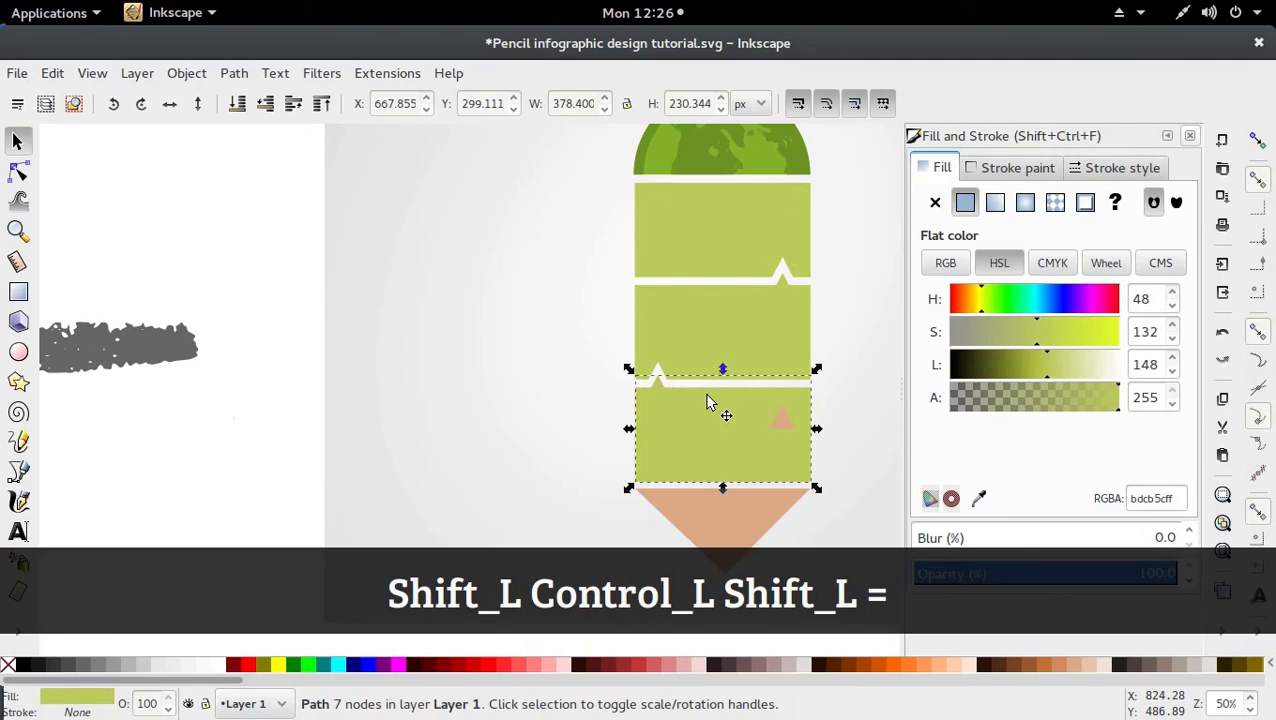
Move the remaining small triangle down to the bottom green band's lower edge, duplicate it and subtract the copy to cut a notch
left_click(775, 420)
key("ctrl")
mouse_move(785, 425)
left_mouse_down()
mouse_move(783, 490)
mouse_move(803, 513)
mouse_move(786, 476)
left_mouse_up()
key("ctrl+d")
key("ctrl")
left_click(803, 460, "shift")
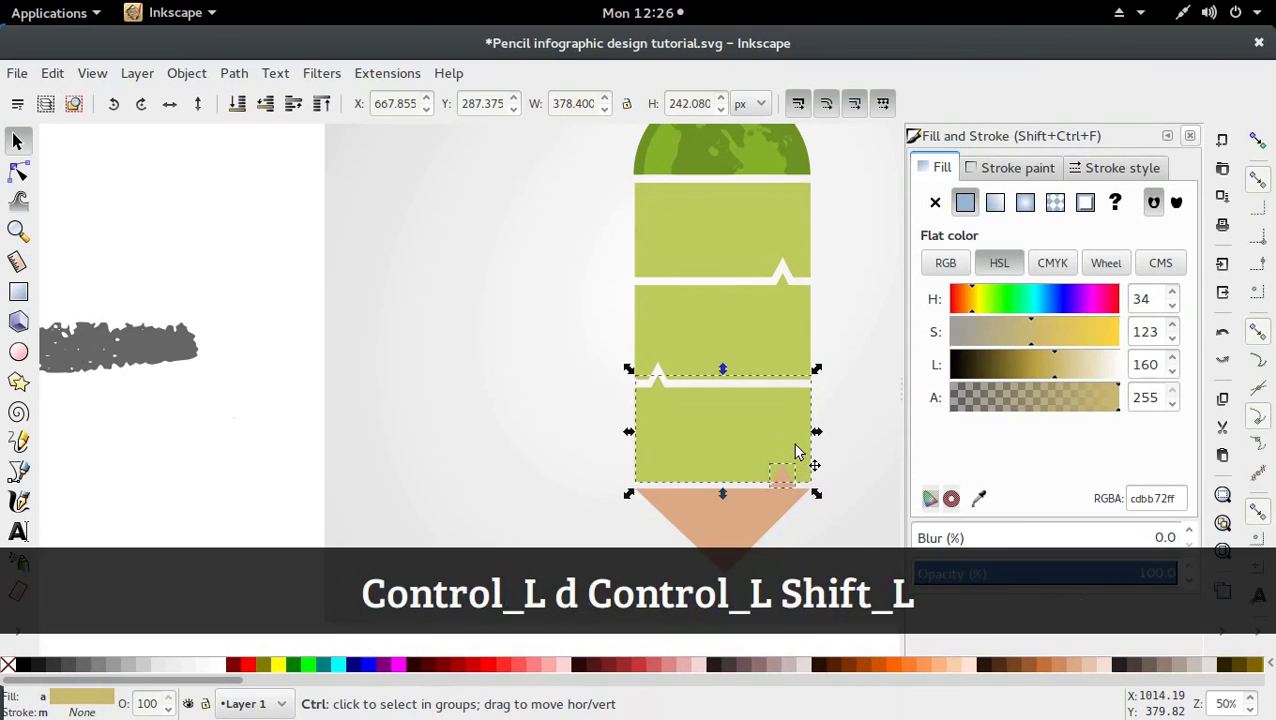
key("ctrl+minus")
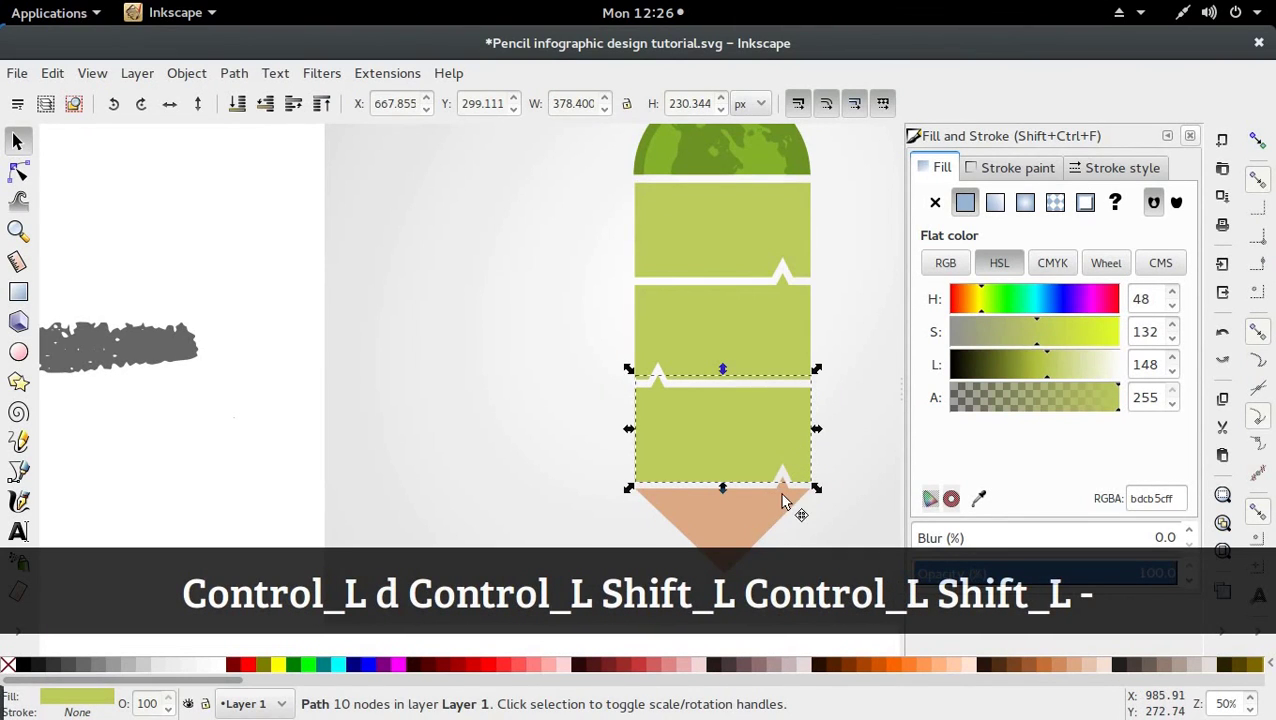
Move the leftover small triangle slightly down below the new notch and union it with the pencil's tan tip
left_click(784, 502)
left_click(724, 509, "shift")
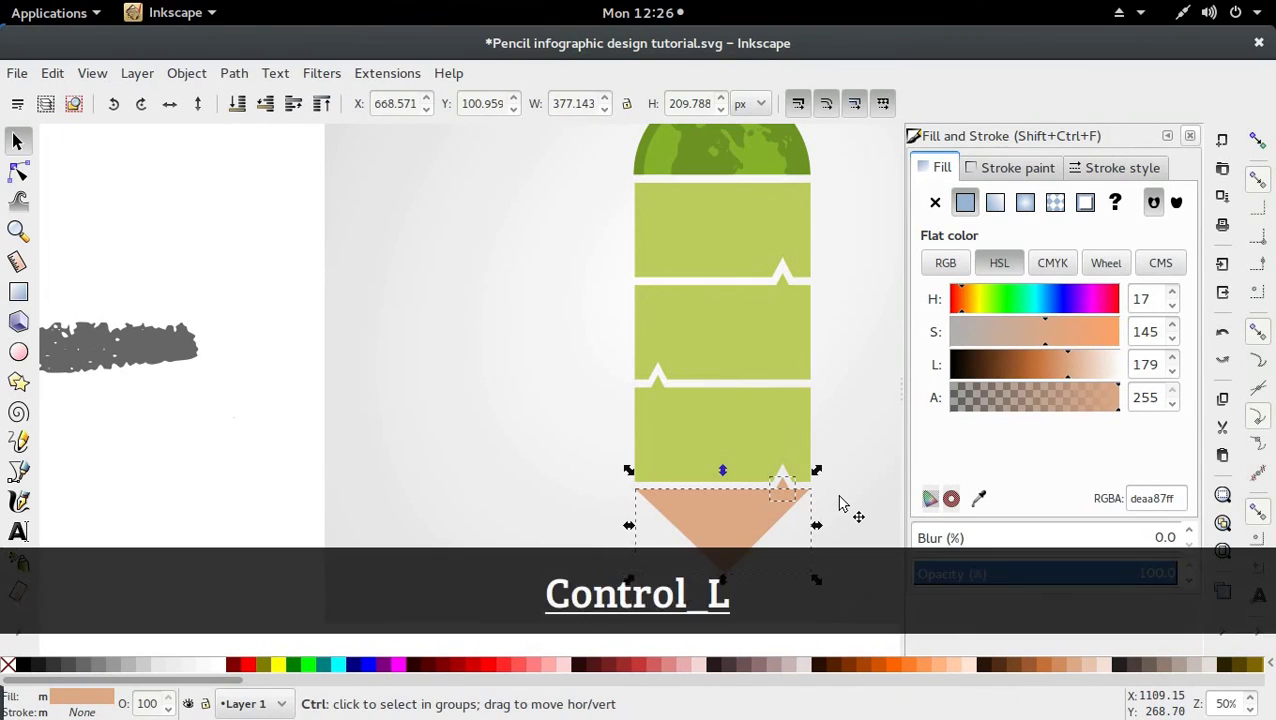
key("ctrl+plus")
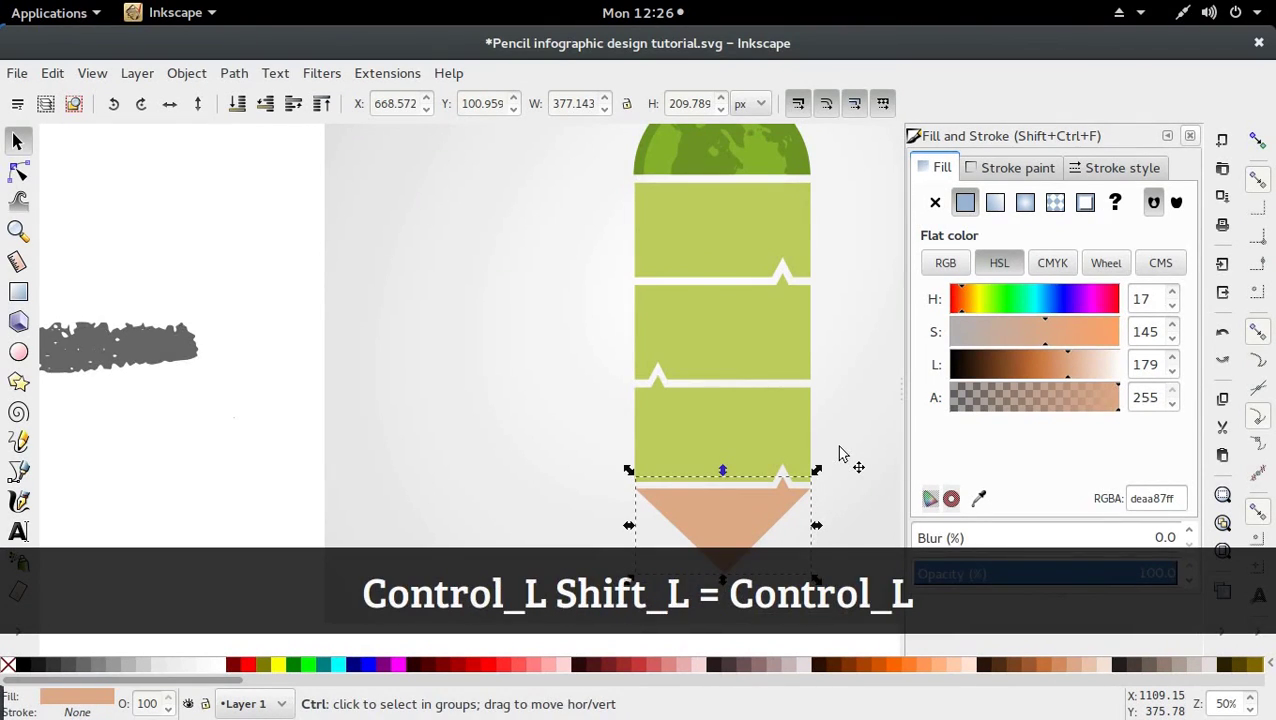
scroll(840, 453, "down", 2)
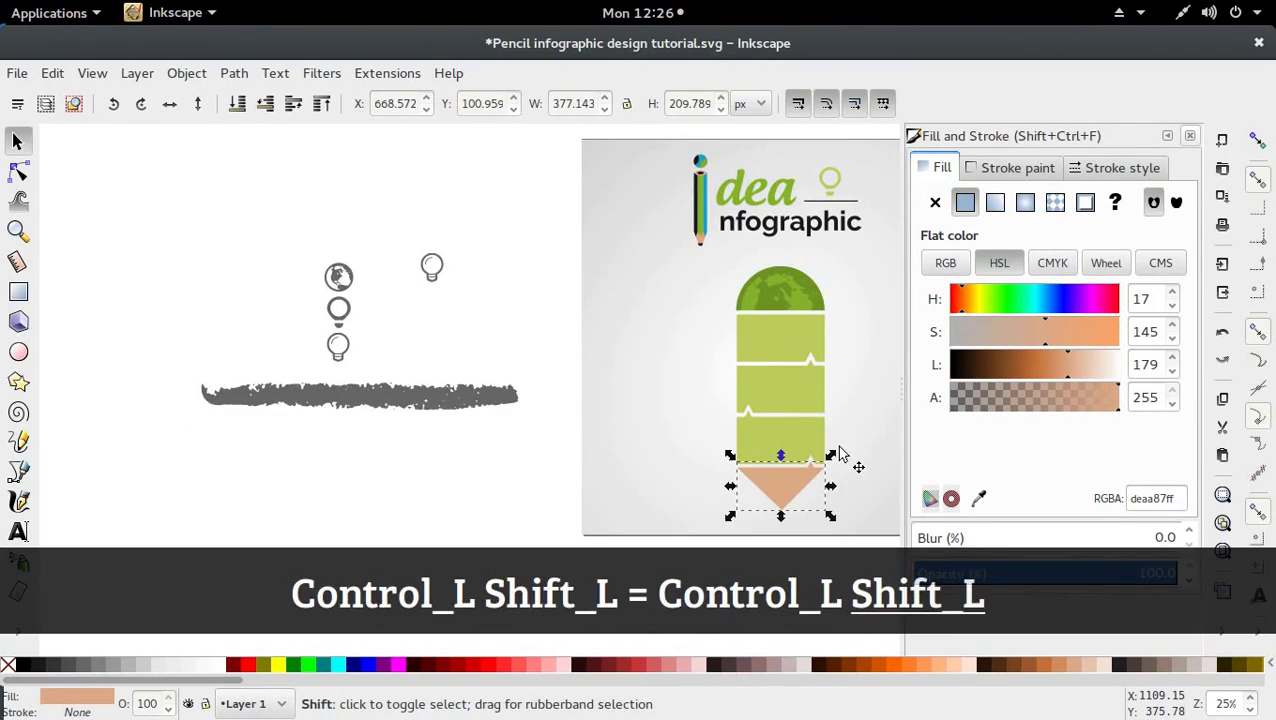
scroll(834, 453, "left", 1)
scroll(846, 456, "right", 3)
scroll(800, 467, "down", 1)
scroll(785, 463, "down", 1)
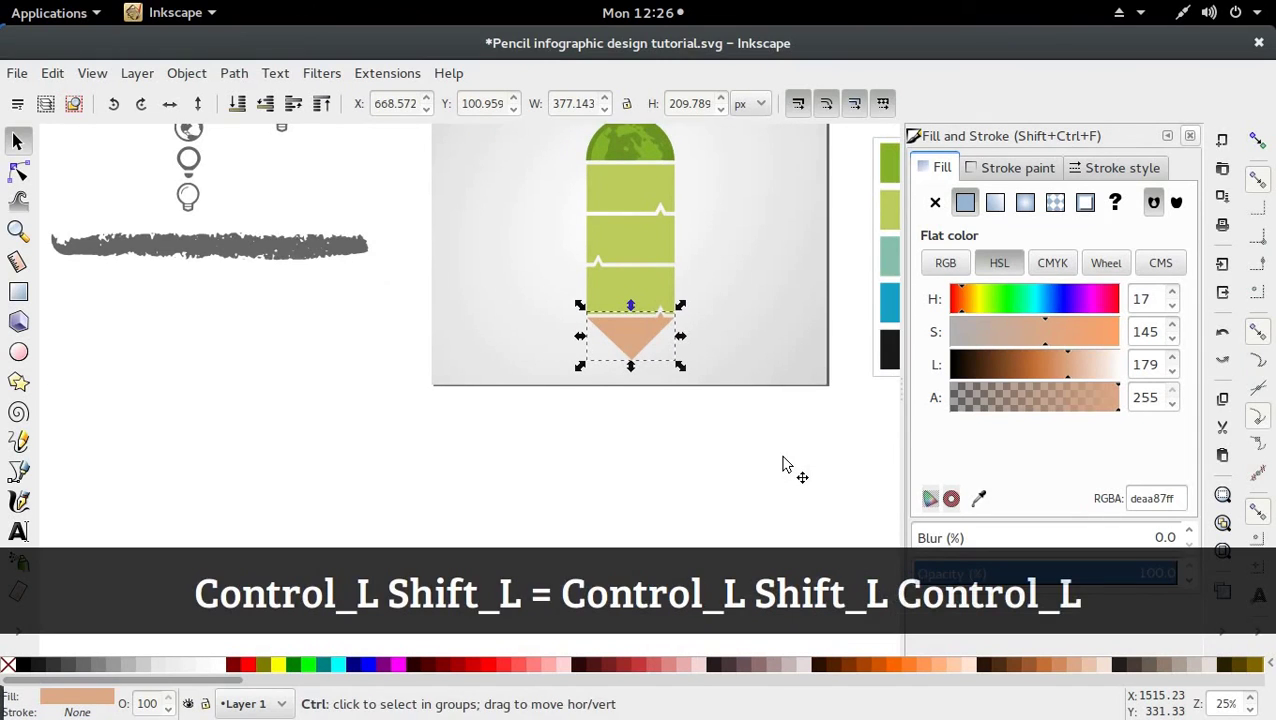
scroll(786, 464, "down", 1)
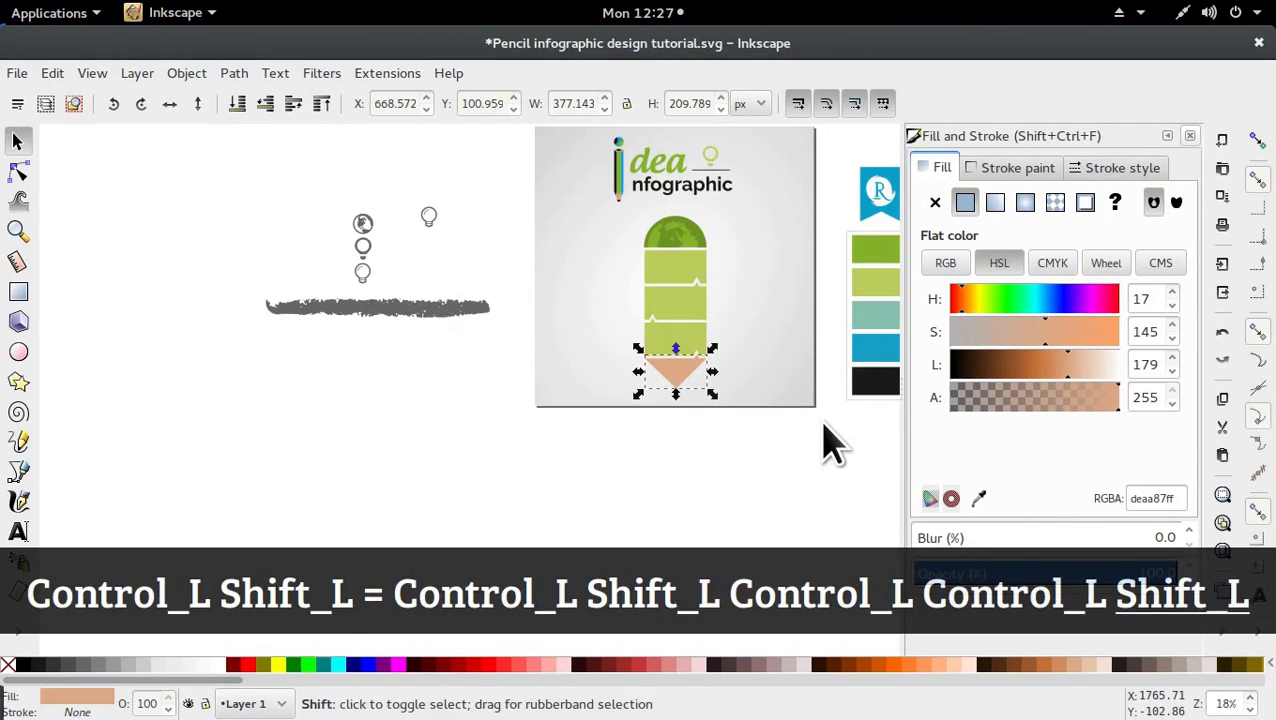
scroll(826, 441, "right", 3)
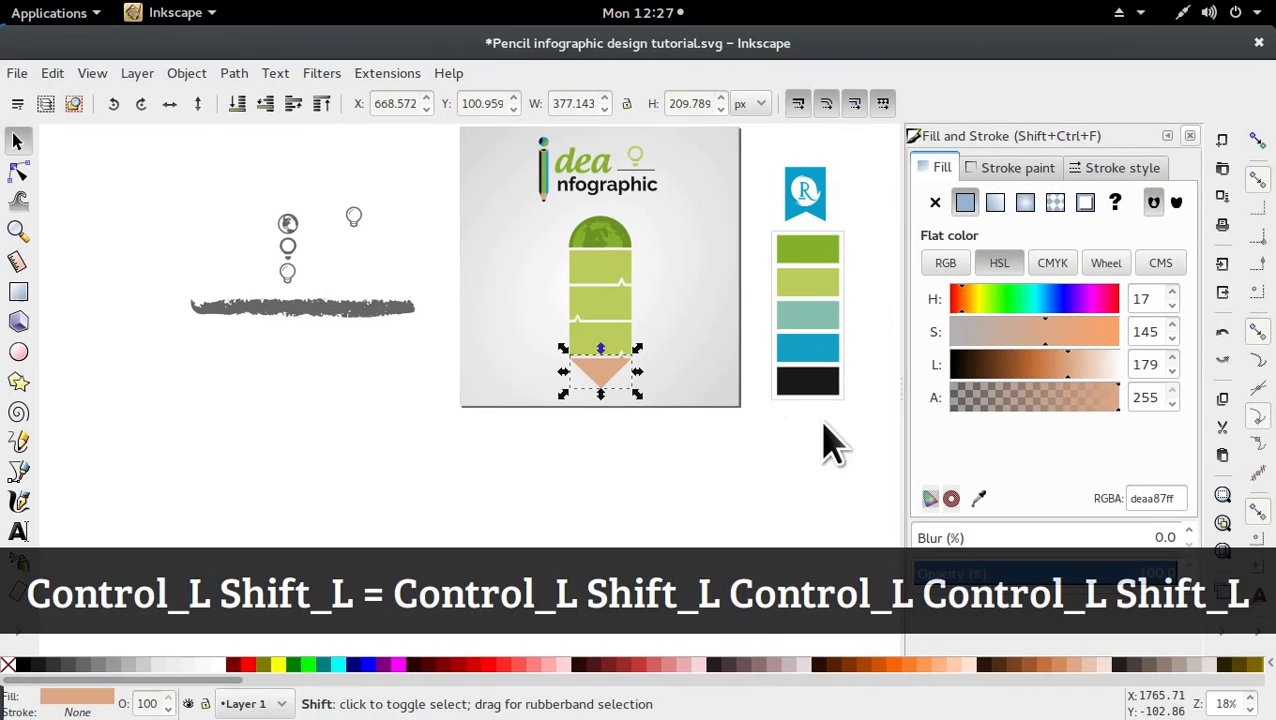
left_click(630, 318)
key("d")
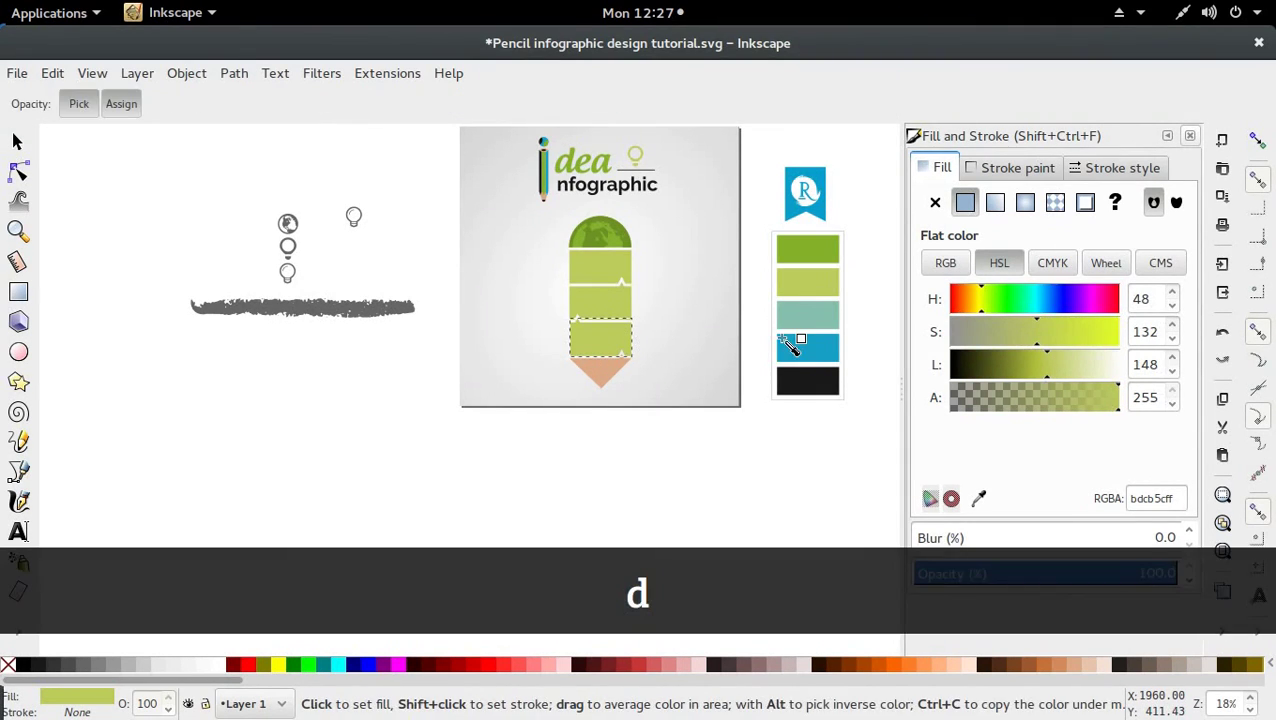
left_click(690, 340)
key("s")
key("d")
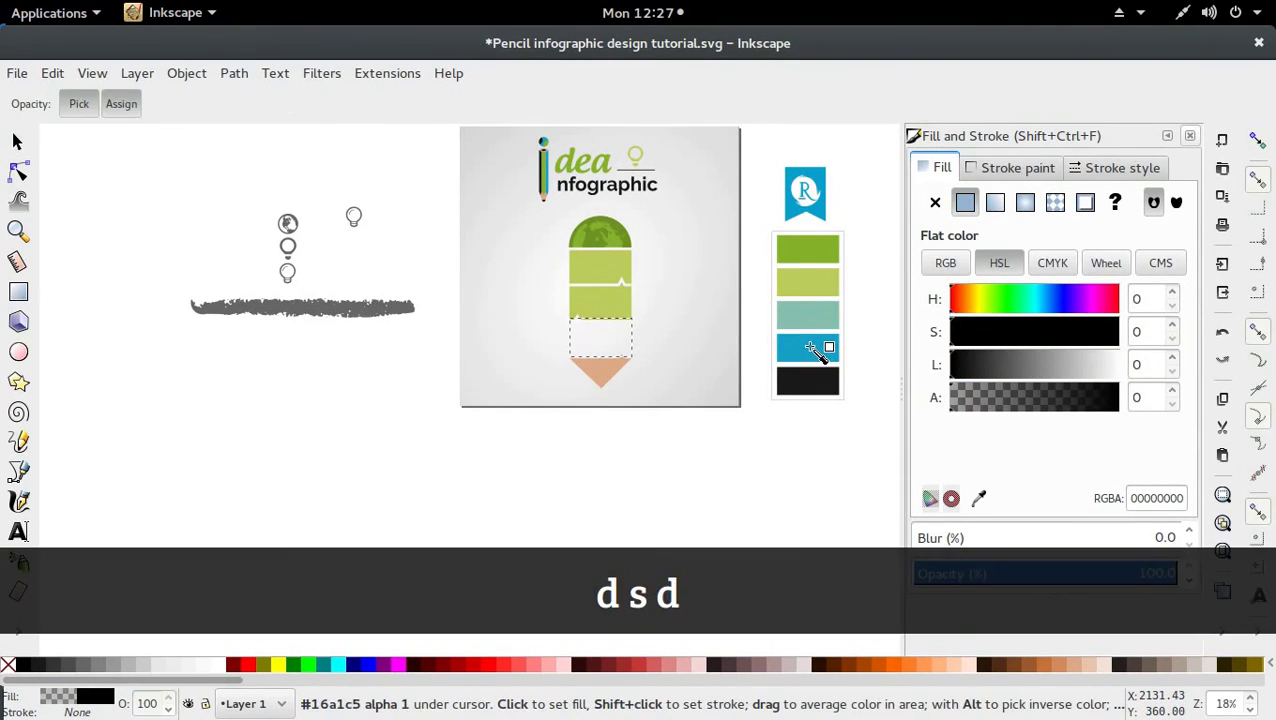
key("s")
key("ctrl+z")
Fill the pencil's top band with the palette's blue and the middle band with the palette's teal
left_click(601, 278)
key("d")
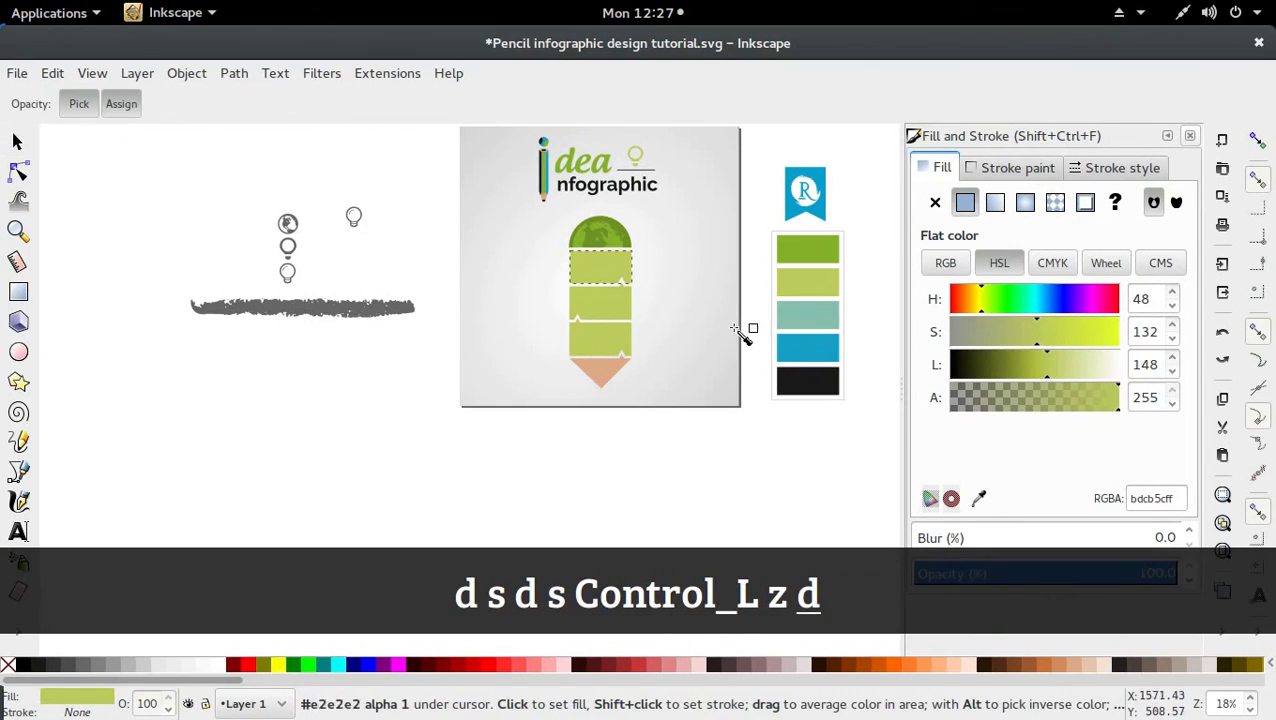
left_click(810, 348)
key("s")
left_click(595, 305)
key("d")
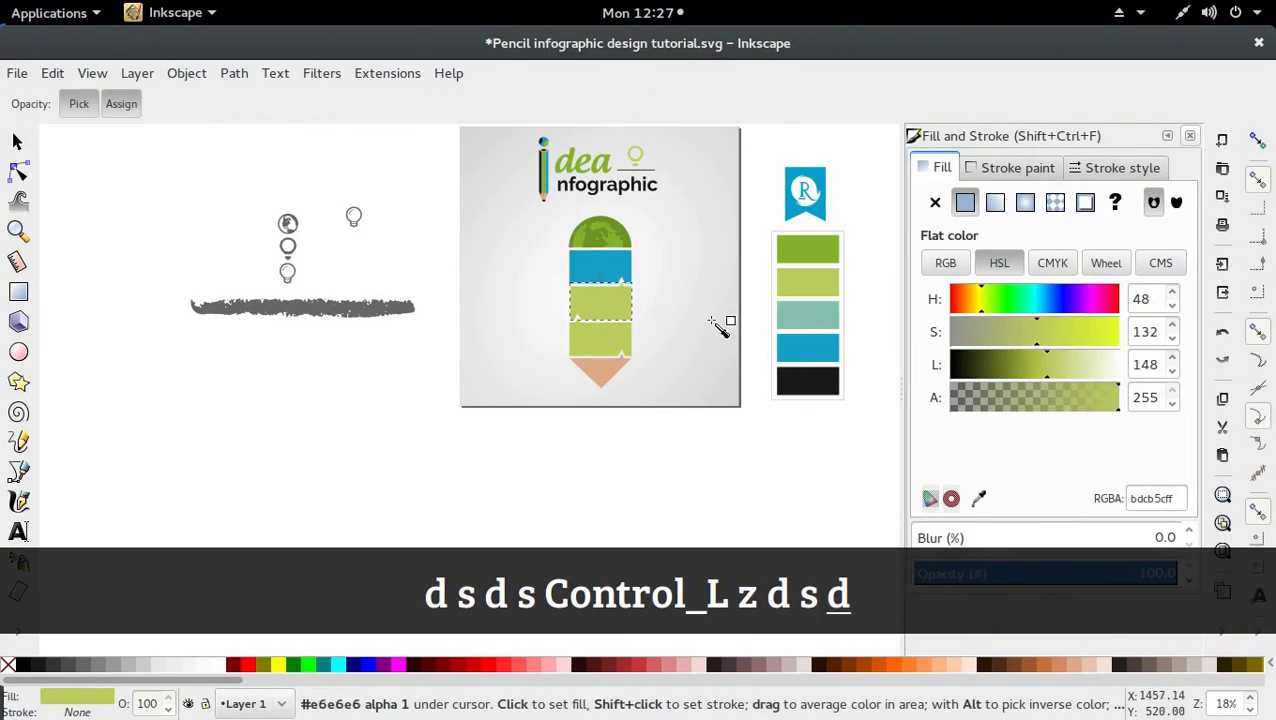
left_click(810, 318)
key("s")
left_click(521, 362)
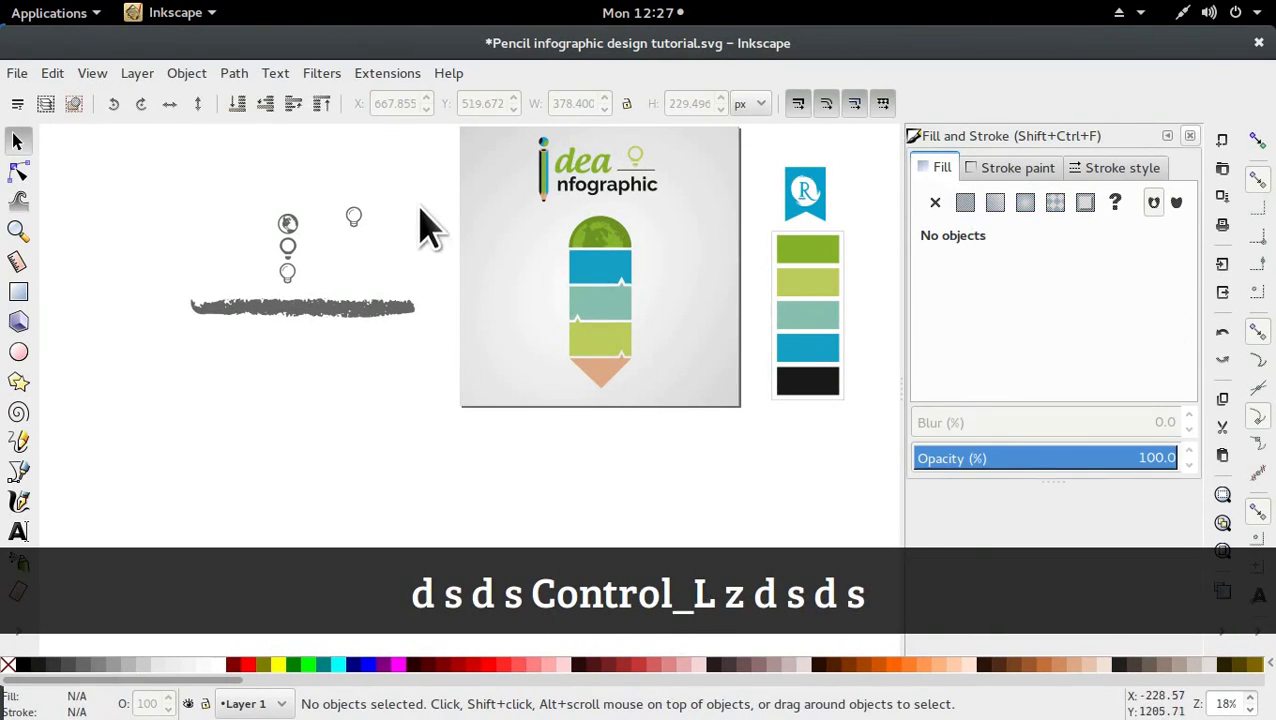
Nudge the pencil's tan tip section slightly down, away from the lime-green band
mouse_move(421, 205)
left_mouse_down()
mouse_move(675, 373)
mouse_move(686, 443)
left_mouse_up()
key("ctrl")
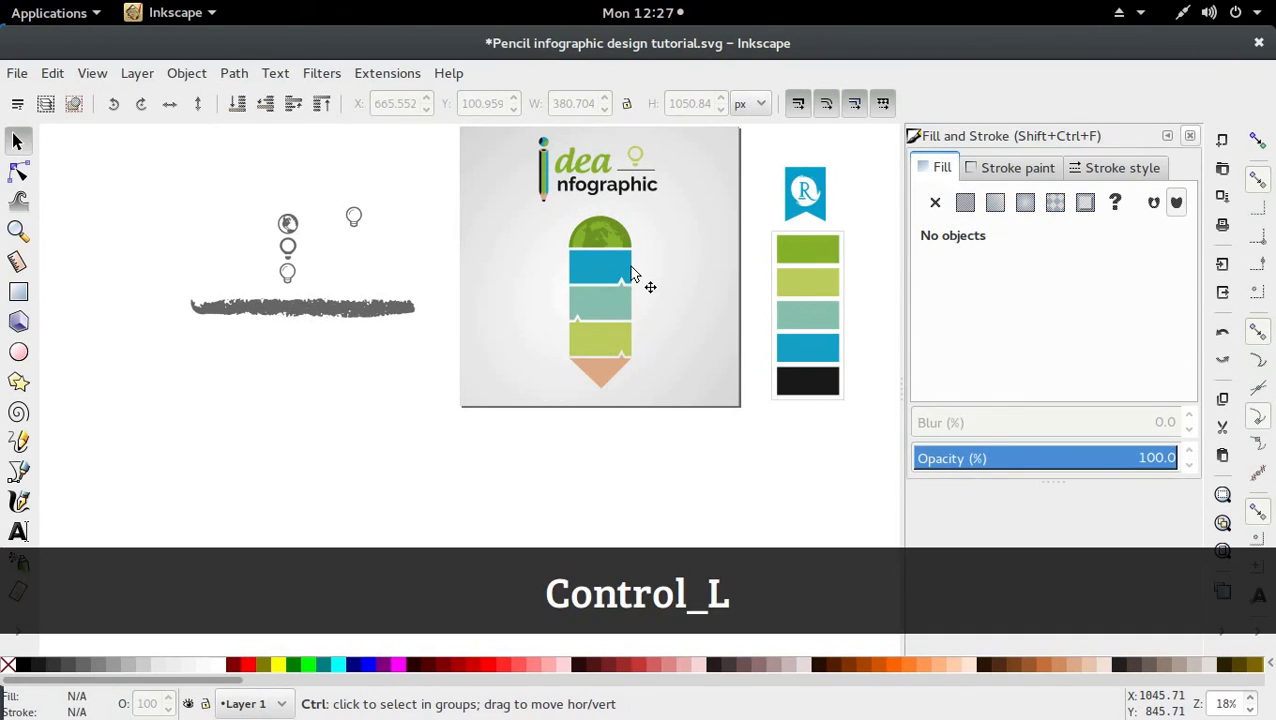
scroll(631, 270, "up", 1)
key("ctrl")
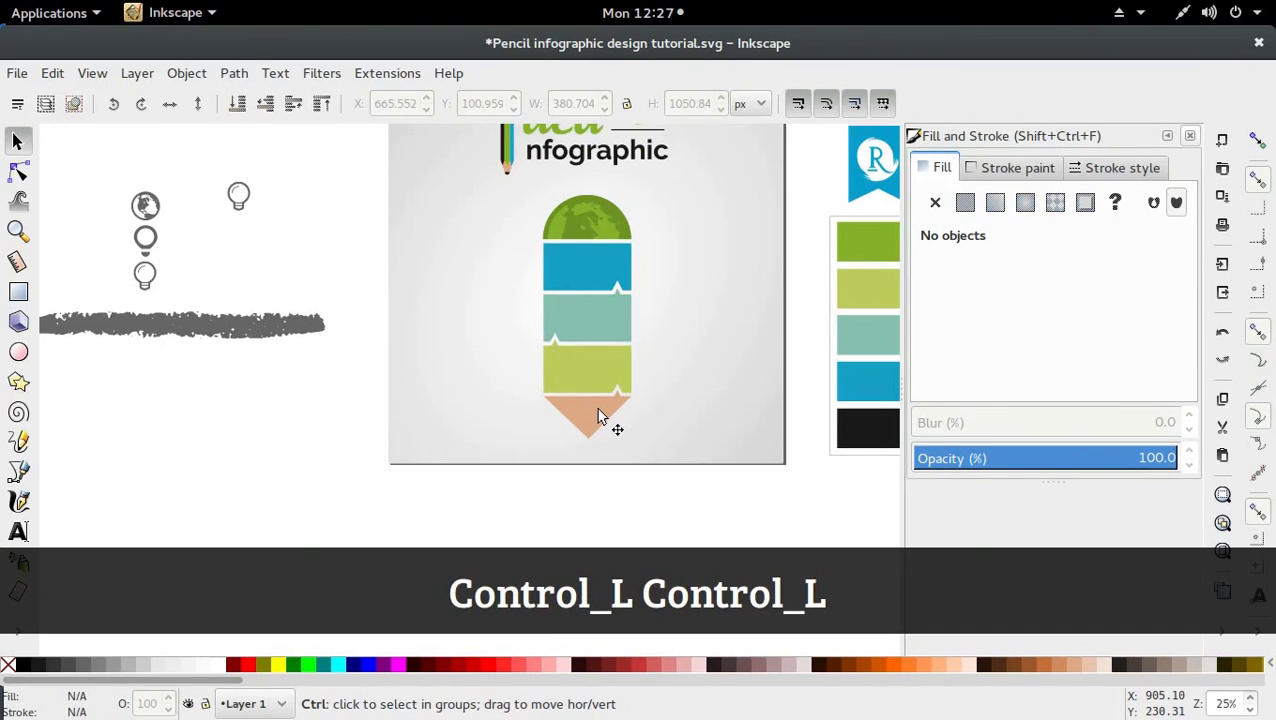
left_click(598, 417, "ctrl")
key("alt+Down")
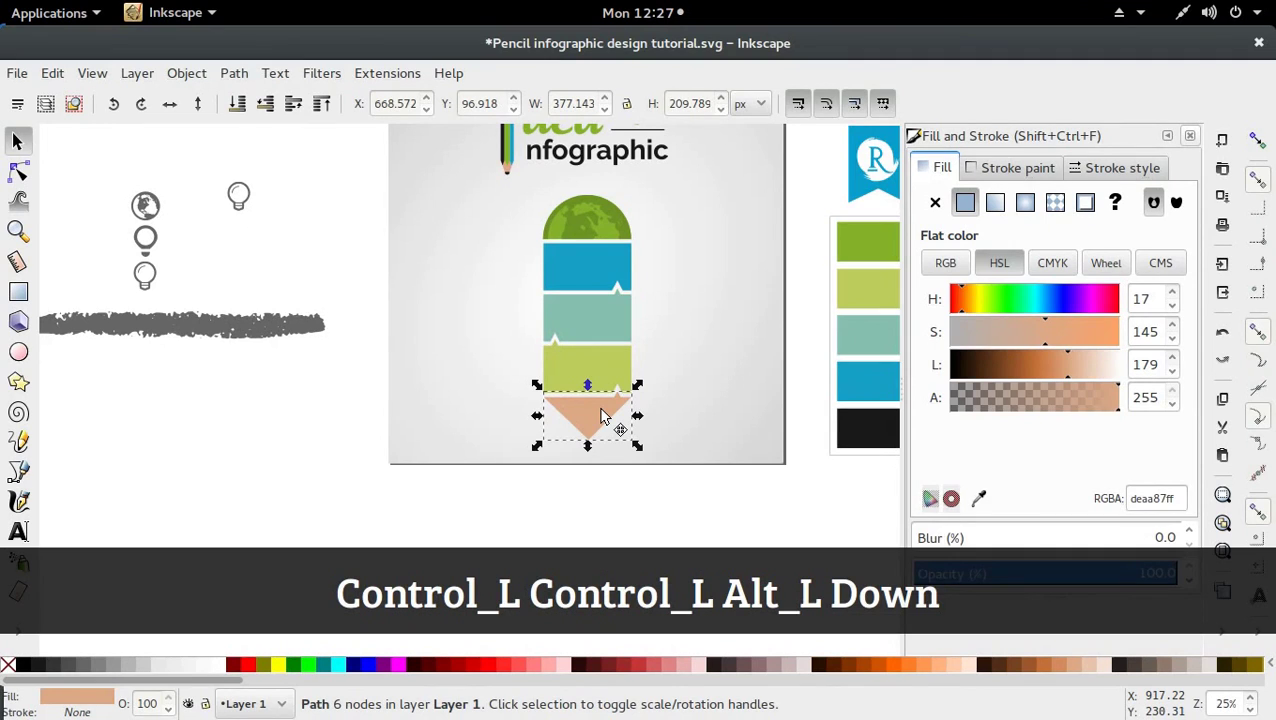
left_click(657, 432)
Duplicate the tan tip, draw a closed triangle over its lower point with the Bezier tool, and intersect the two to make the lead
left_click(610, 418, "ctrl")
key("ctrl+d")
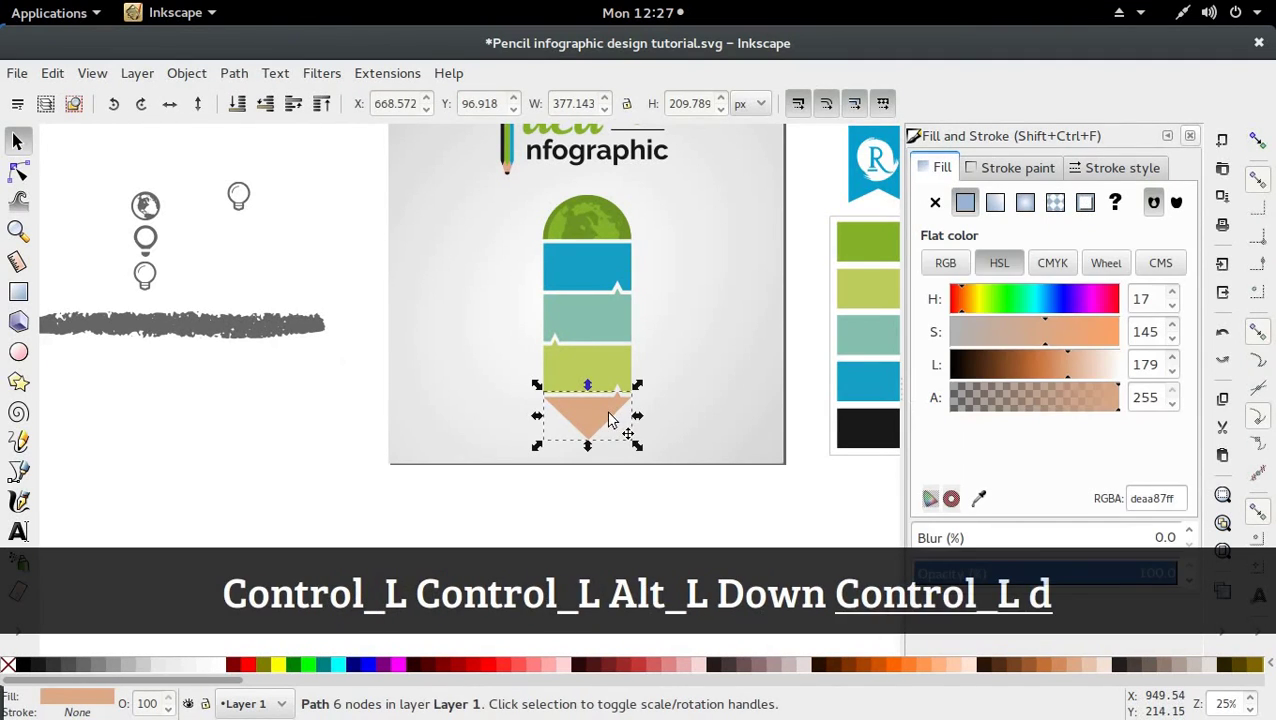
key("b")
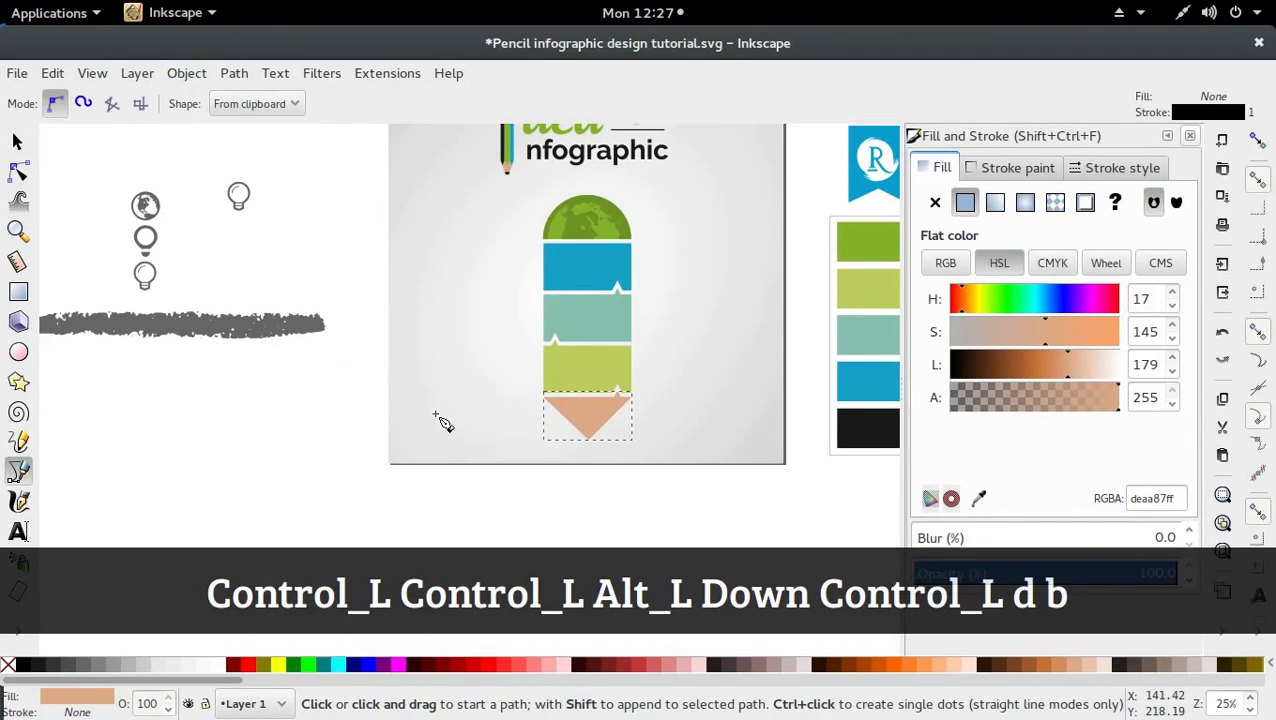
left_click(560, 428)
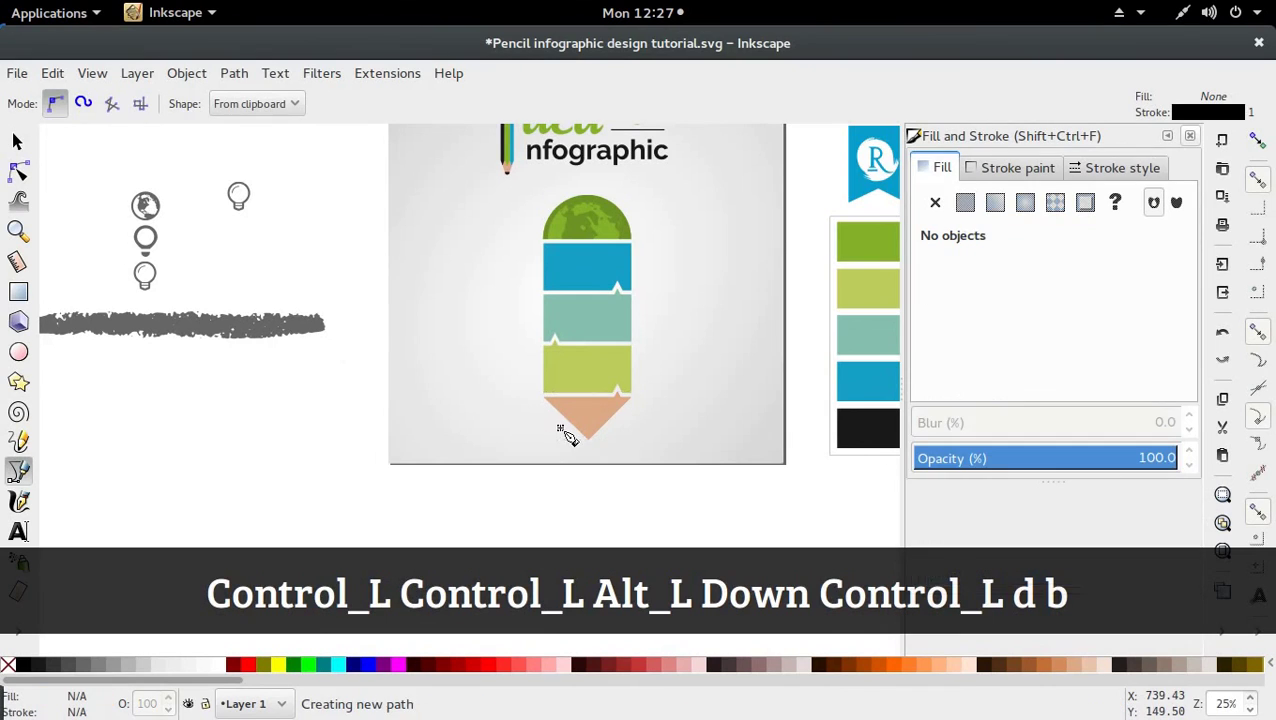
left_click(620, 428)
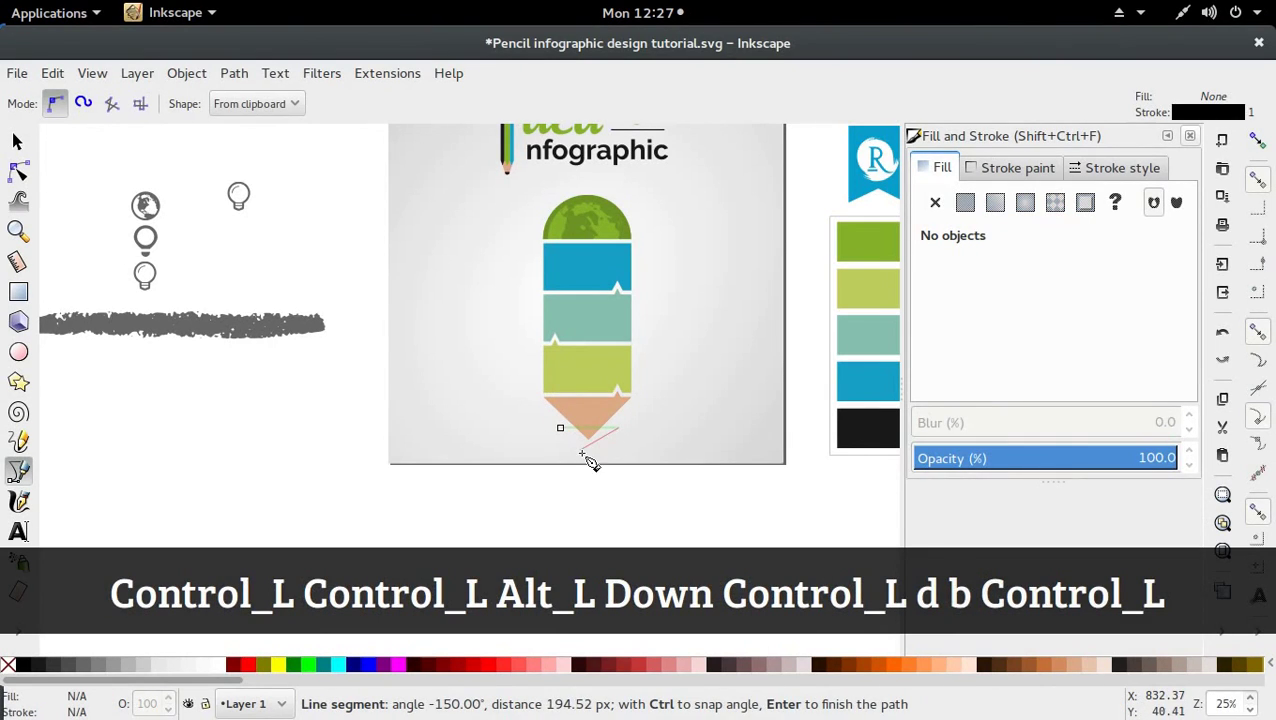
left_click(588, 460)
left_click(560, 428)
key("s")
left_click(605, 425, "shift")
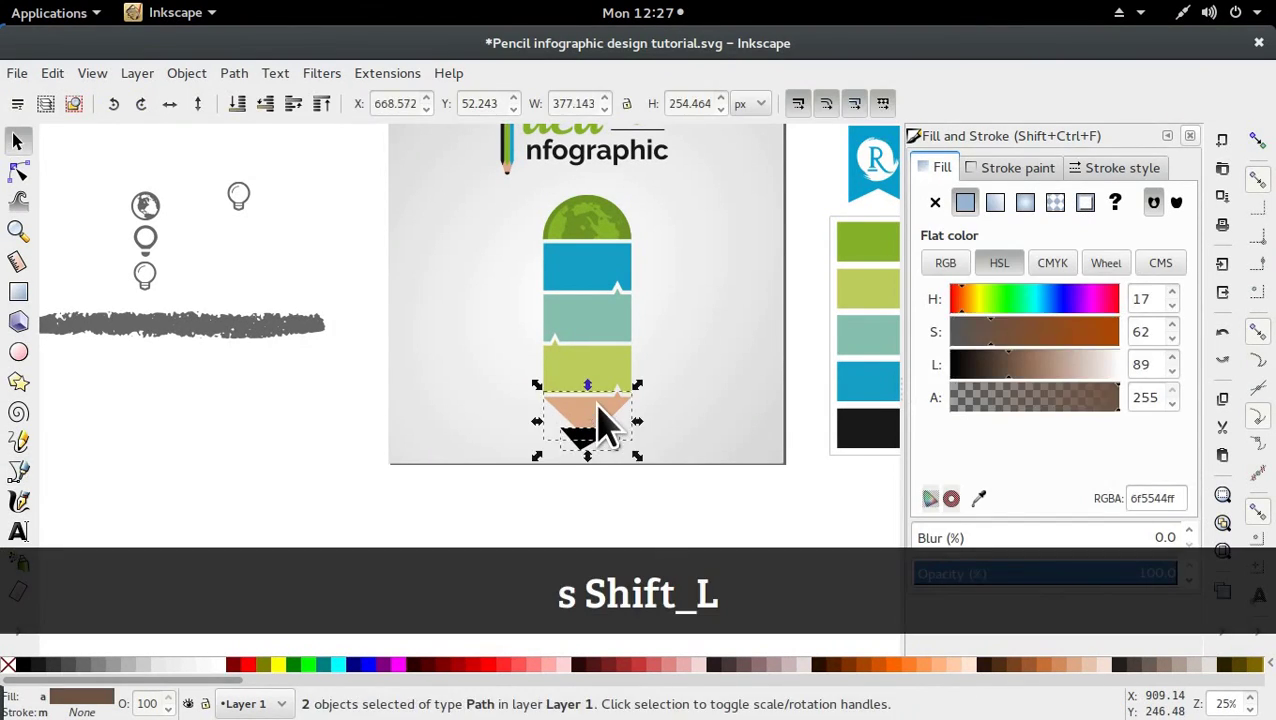
key("ctrl+shift+8")
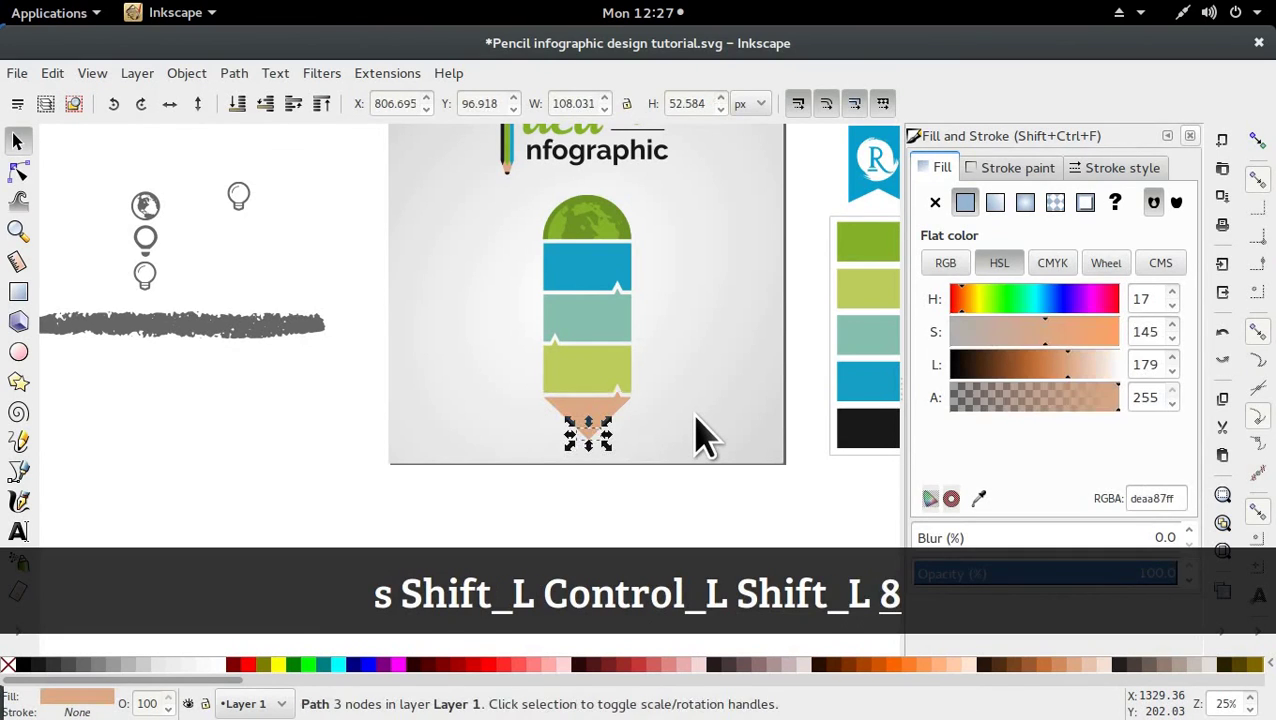
Fill the pencil's lead point with the palette's near-black colour
key("d")
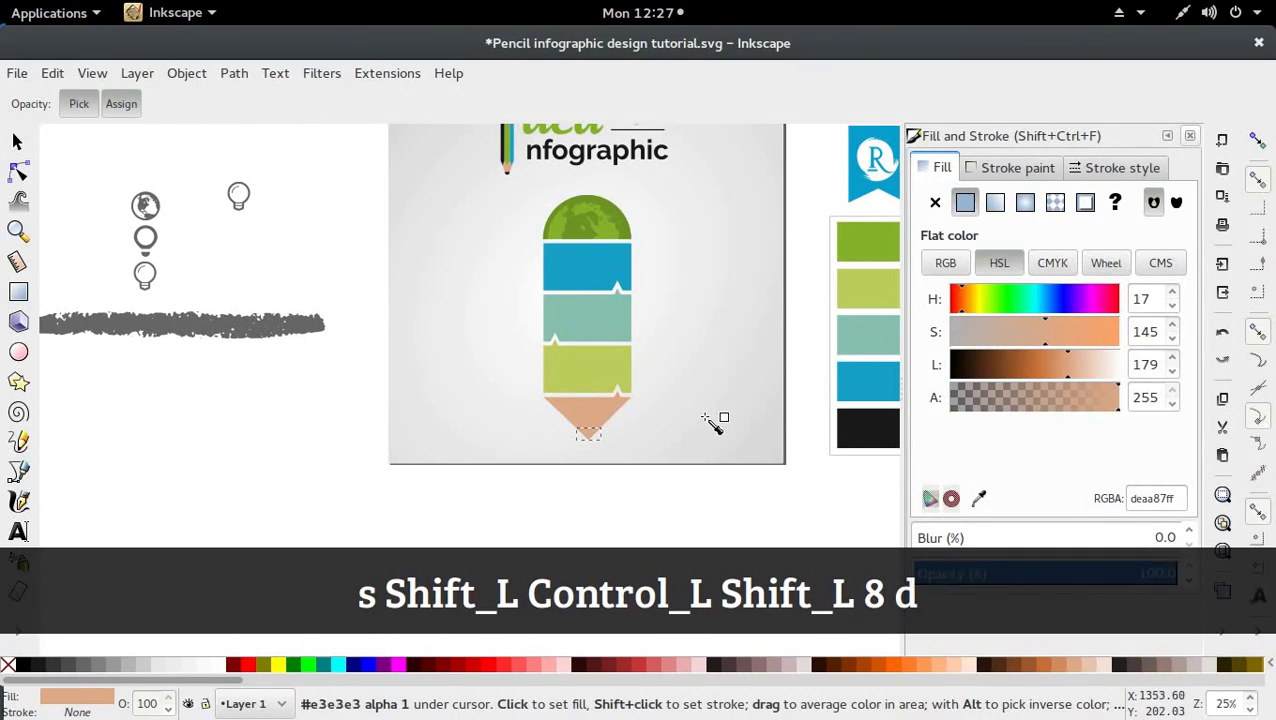
left_click(862, 430)
key("s")
key("Escape")
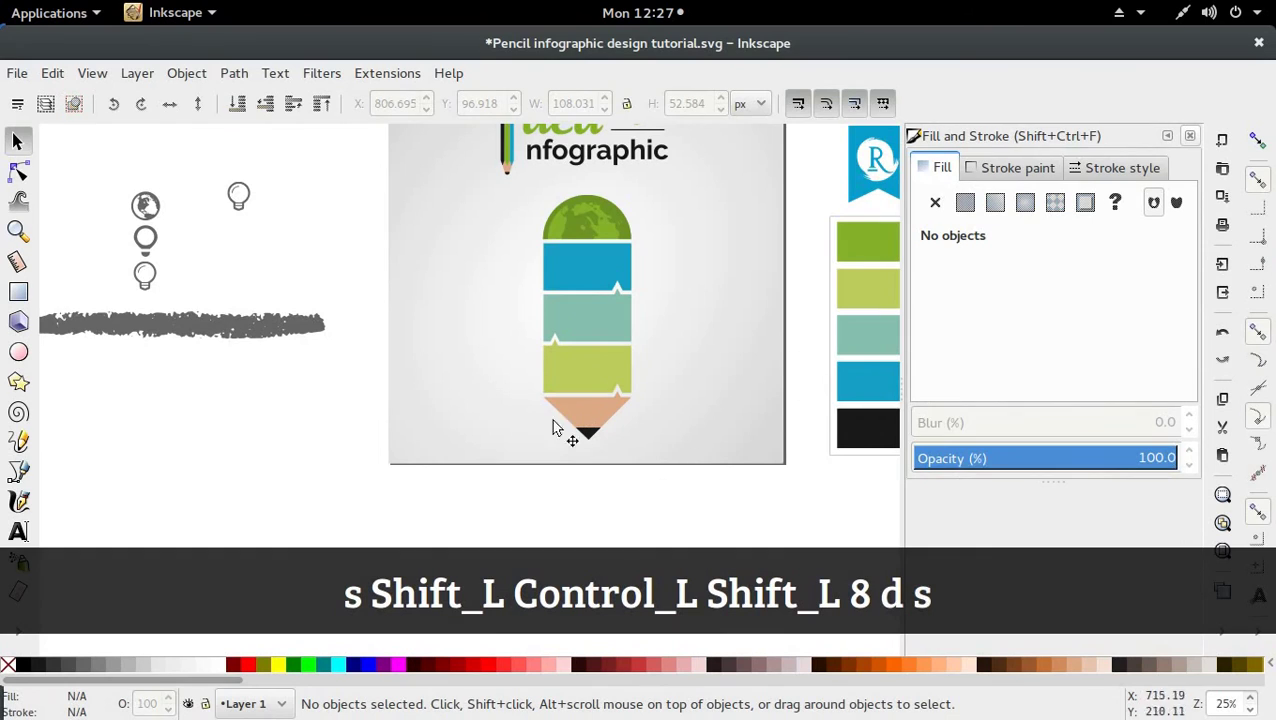
scroll(630, 438, "up", 2)
scroll(630, 438, "down", 2)
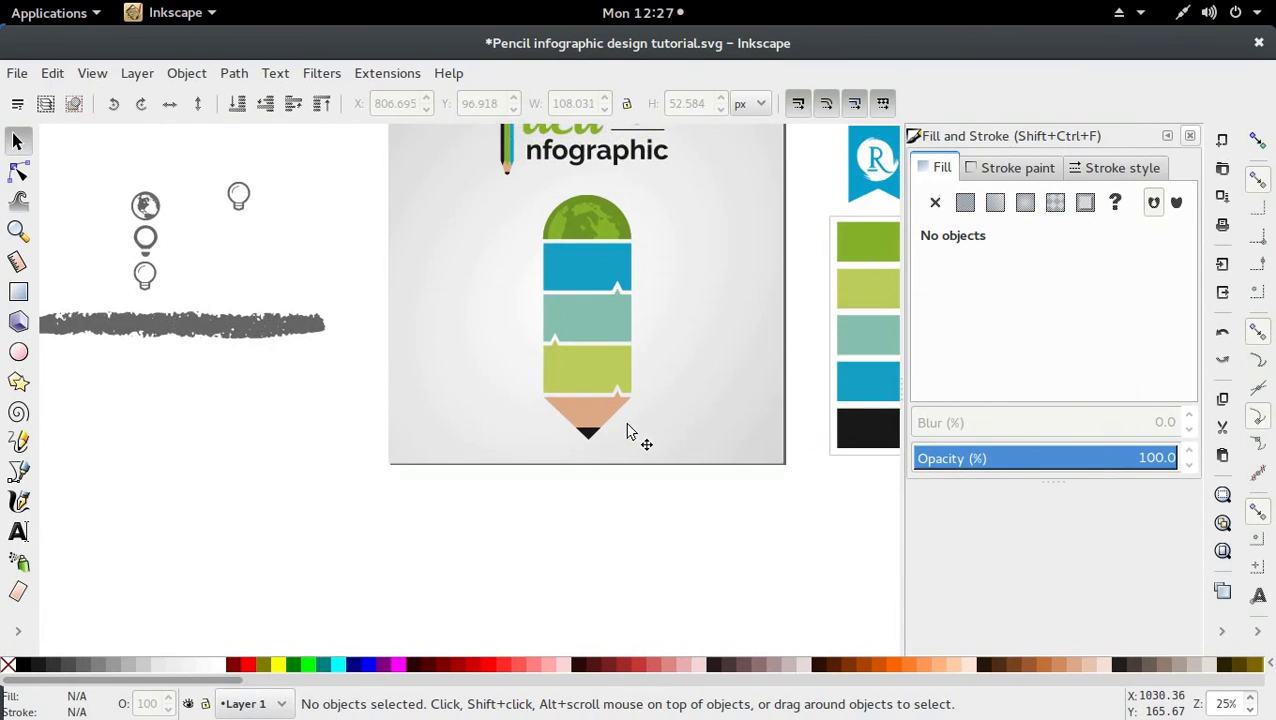
Draw a horizontal rectangle about 400 by 109 px beside the pencil's top band and fill it with that band's blue
left_click(18, 291)
mouse_move(457, 252)
left_mouse_down()
mouse_move(466, 271)
mouse_move(549, 275)
mouse_move(503, 290)
left_mouse_up()
key("s")
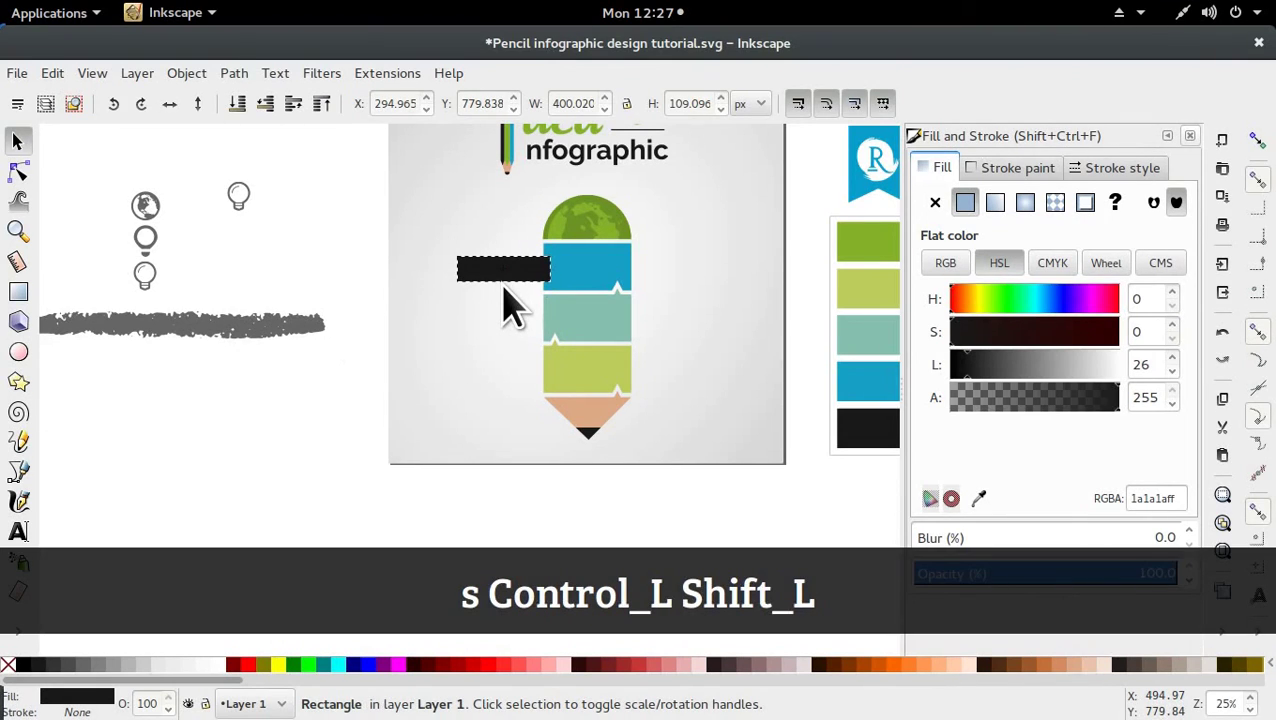
key("d")
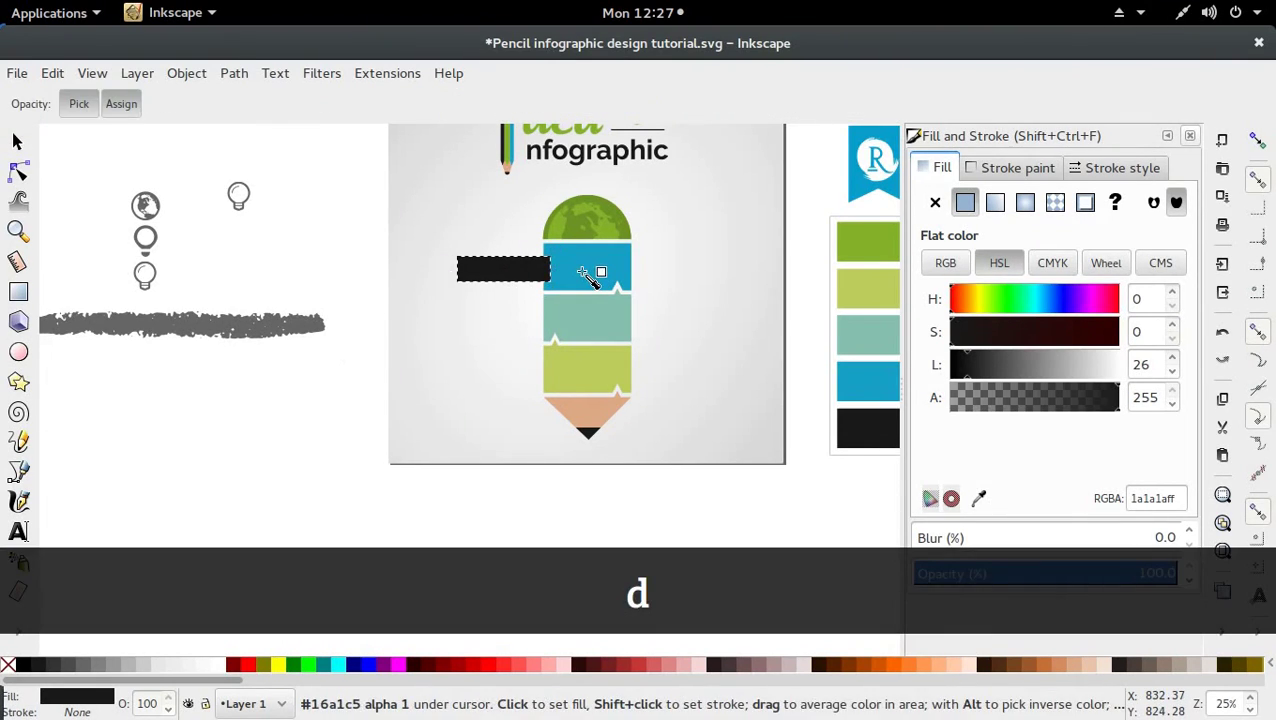
left_click(590, 275)
key("s")
Move the blue bar horizontally to the right side of the top band and stack it behind the pencil, above the background
left_click_drag(530, 283, 701, 293)
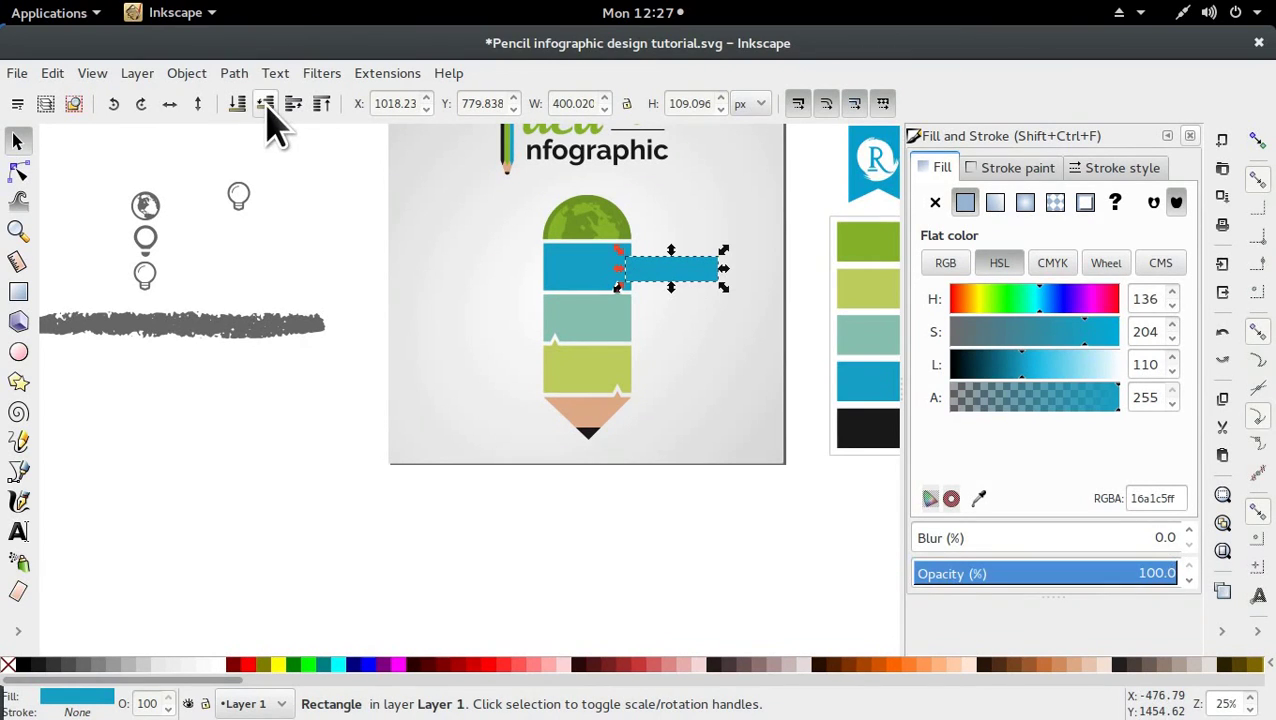
left_click(265, 103)
left_click(293, 103)
key("Escape")
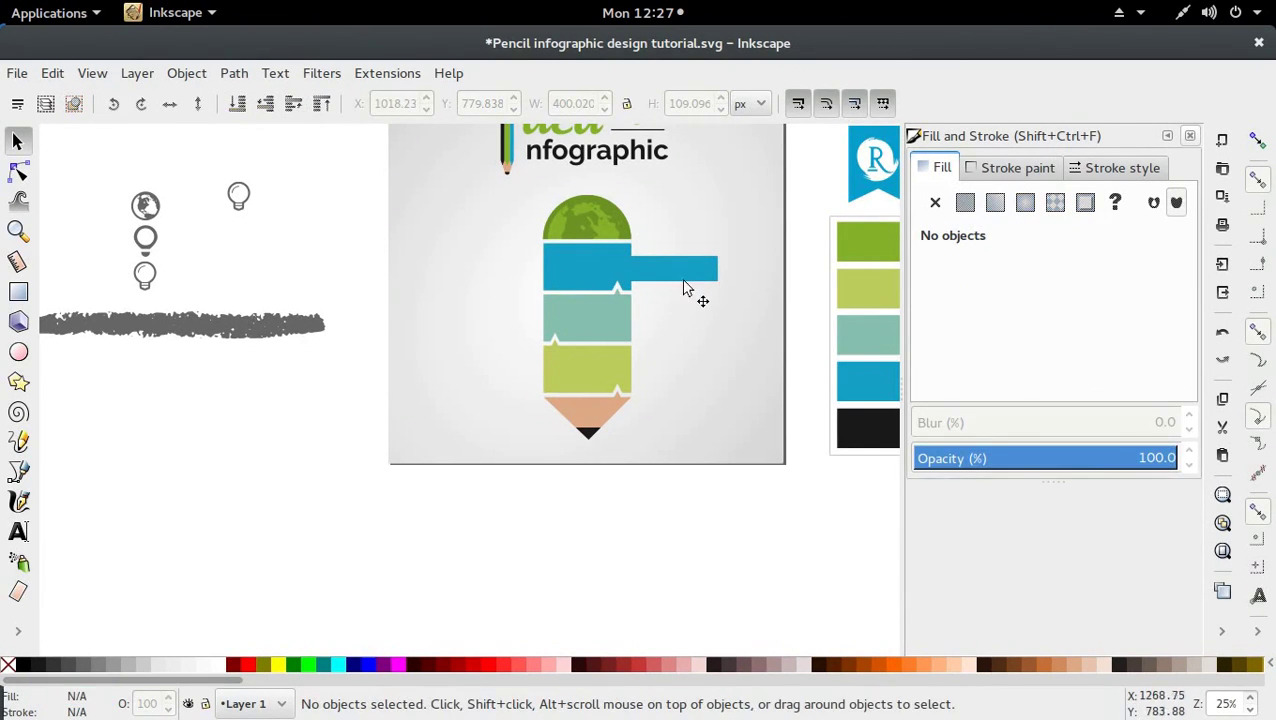
Duplicate the blue bar, place the copy beside the pencil's bottom band and fill it with that band's lime green
left_click_drag(690, 283, 687, 383)
key("ctrl+d")
key("d")
left_click(605, 382)
key("s")
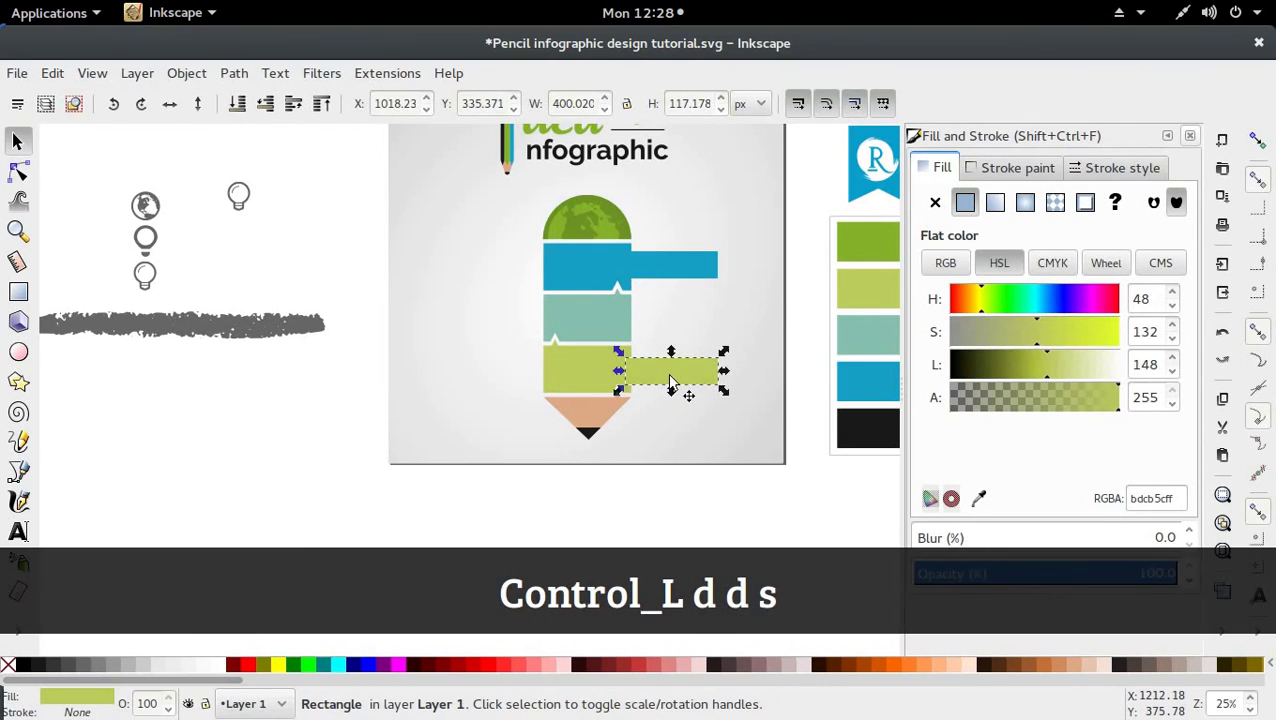
Stack the lime-green bar behind the pencil, just above the page background
left_click(265, 103)
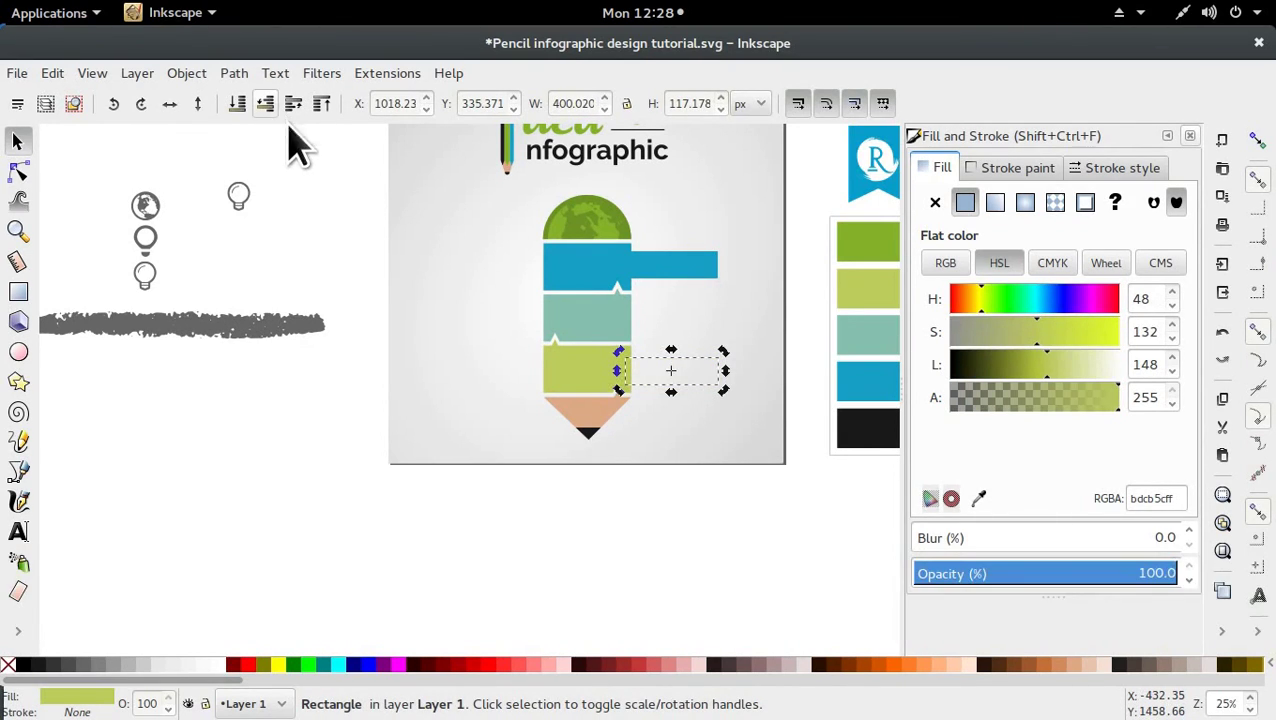
left_click(293, 103)
left_click(322, 236)
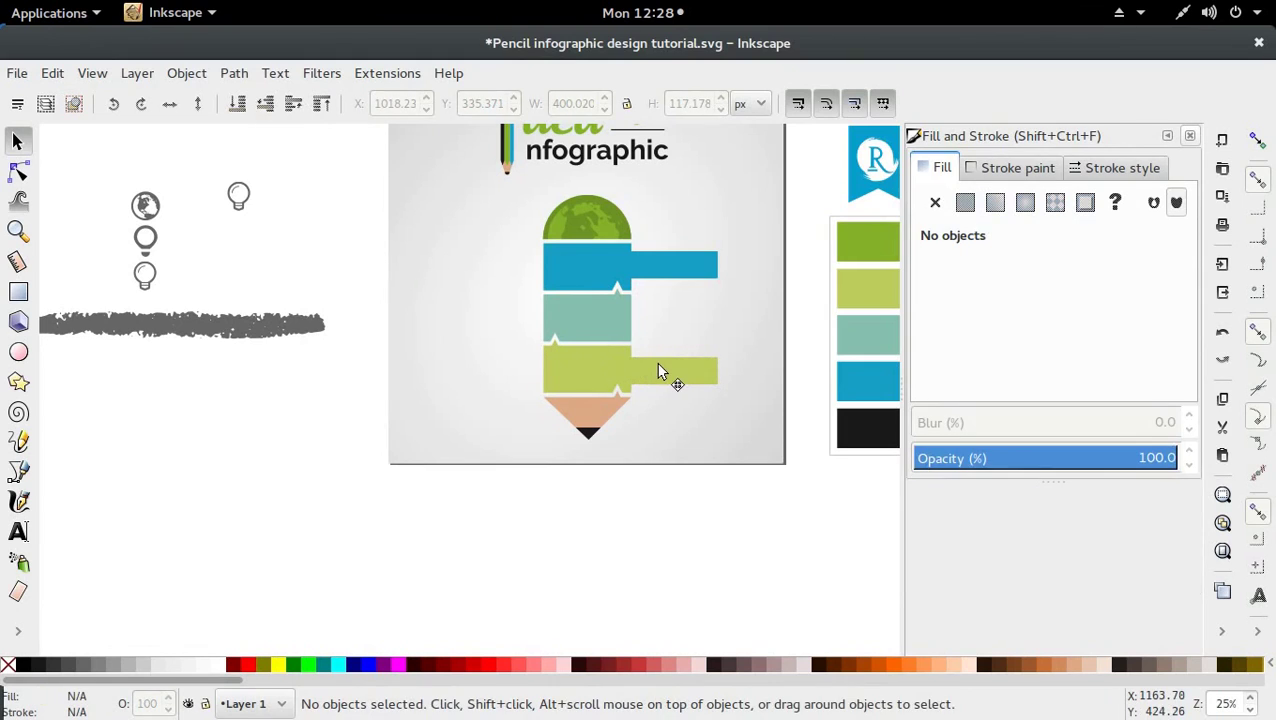
Duplicate the lime-green bar, place the copy on the left side of the pencil's middle band and fill it with that band's teal
left_click(658, 372)
key("ctrl+d")
left_click_drag(649, 373, 533, 325)
key("d")
left_click(558, 325)
key("s")
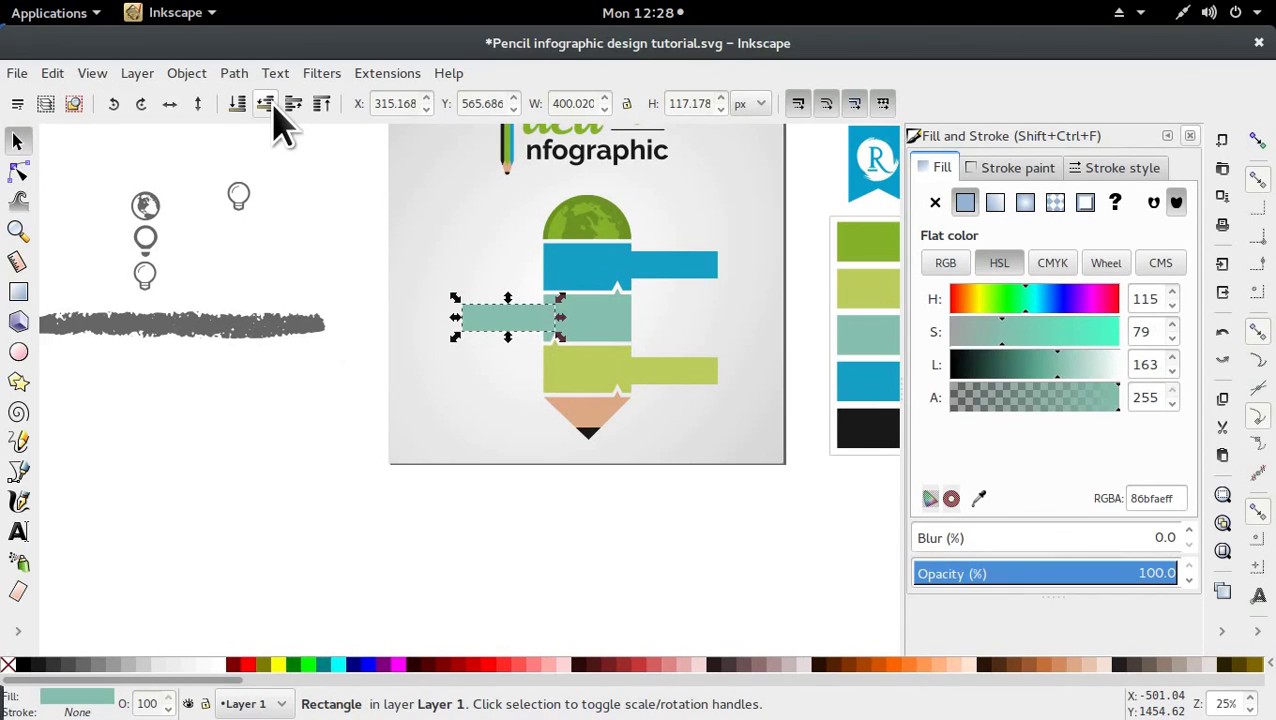
Stack the teal bar behind the pencil, just above the page background
left_click(265, 103)
left_click(293, 103)
left_click(636, 355)
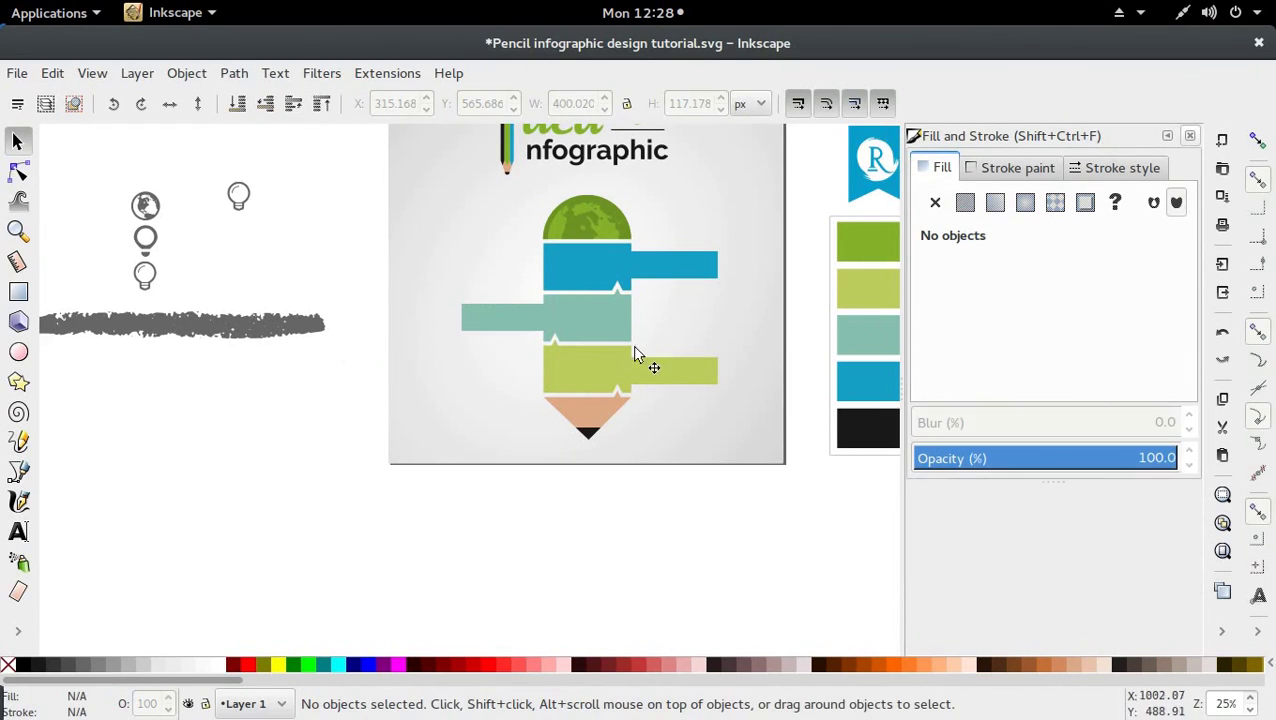
Move the lime-green bar slightly upward and nudge it until it is vertically centred on the pencil's bottom band
scroll(727, 322, "up", 2)
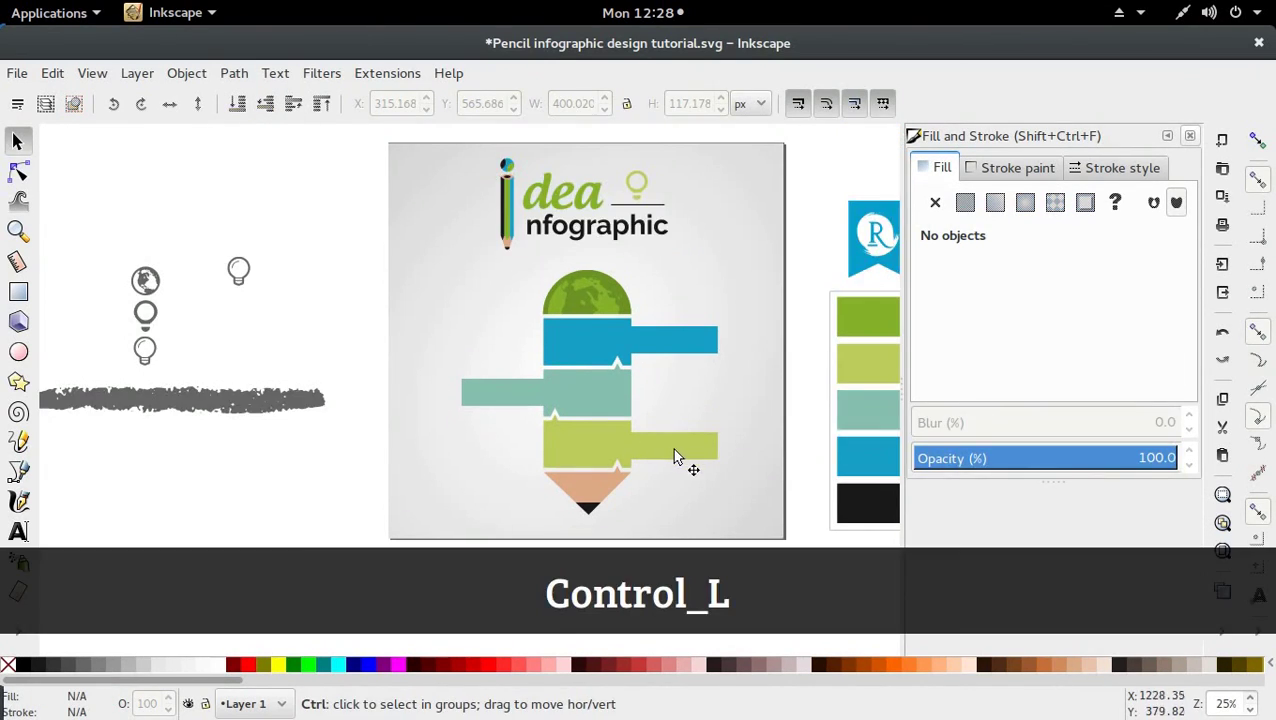
left_click(673, 450, "ctrl")
left_click_drag(673, 450, 676, 447)
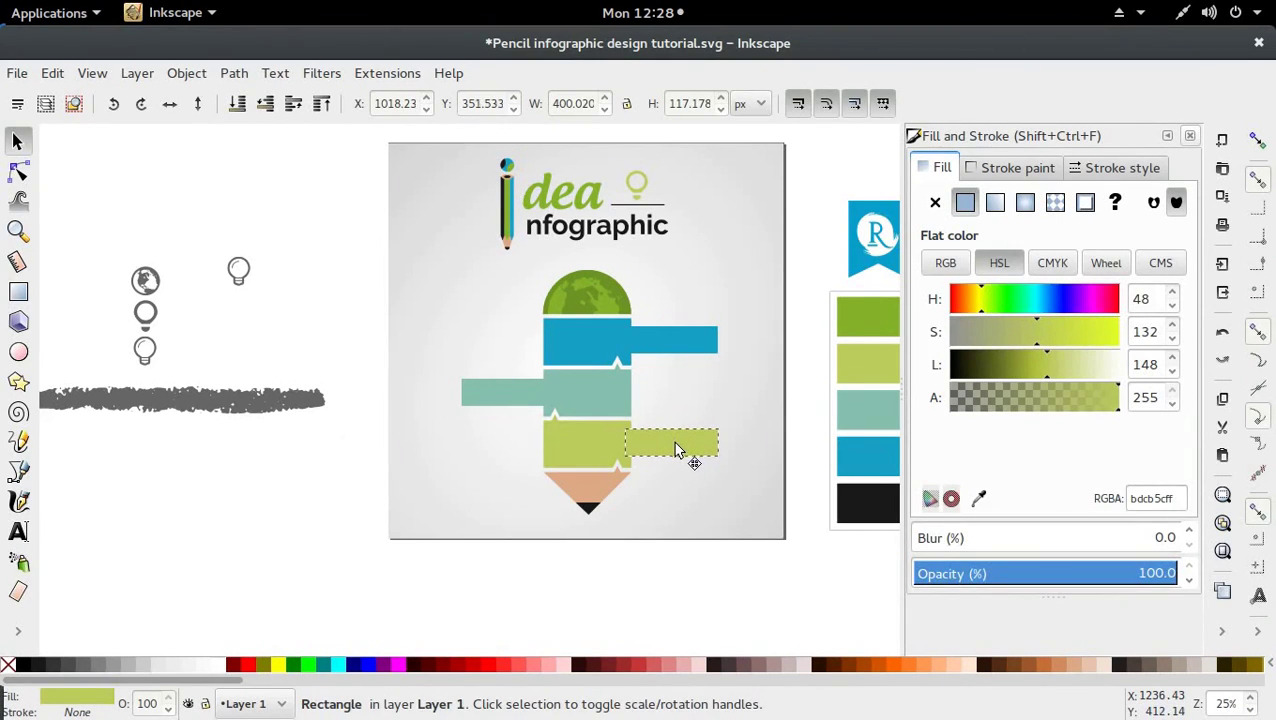
key("Right")
key("Down")
key("Down")
key("Left")
key("Up")
left_click(365, 450)
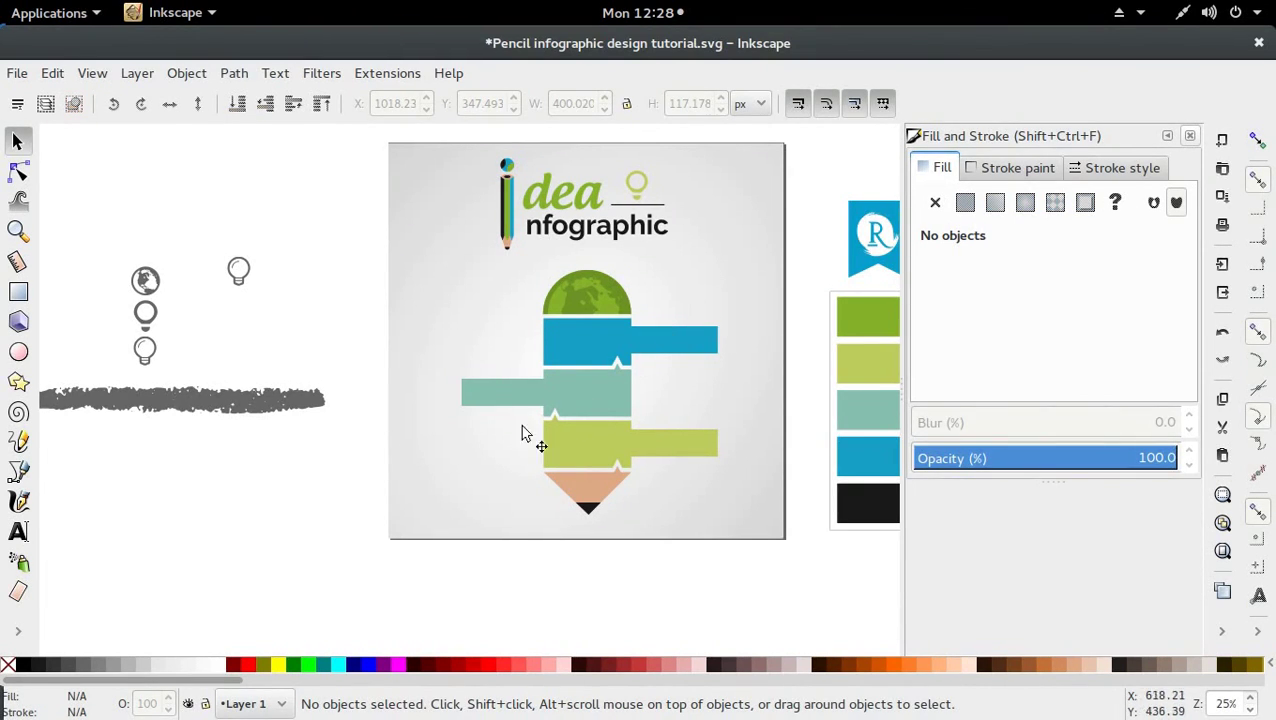
Scale the whole pencil with its three side bars down proportionally to about 998 by 954 px and position it slightly higher on the page
mouse_move(338, 256)
left_mouse_down()
mouse_move(718, 532)
mouse_move(760, 534)
left_mouse_up()
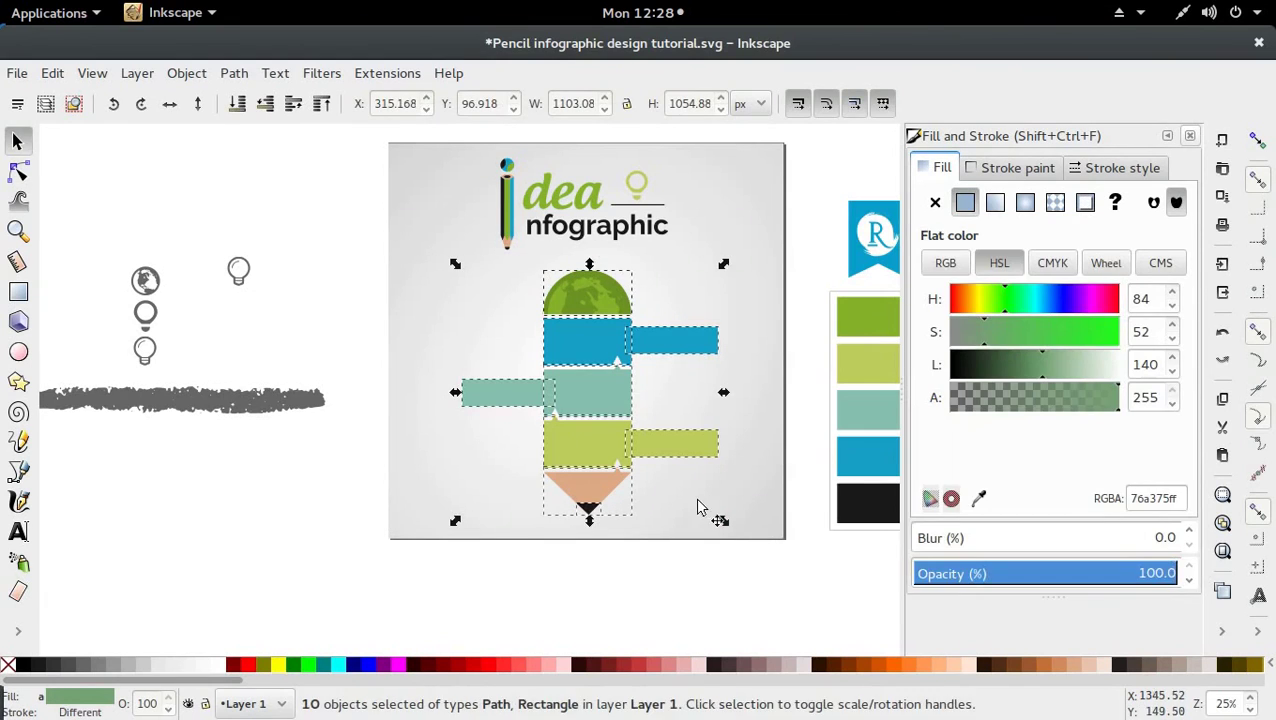
left_click_drag(693, 460, 699, 451)
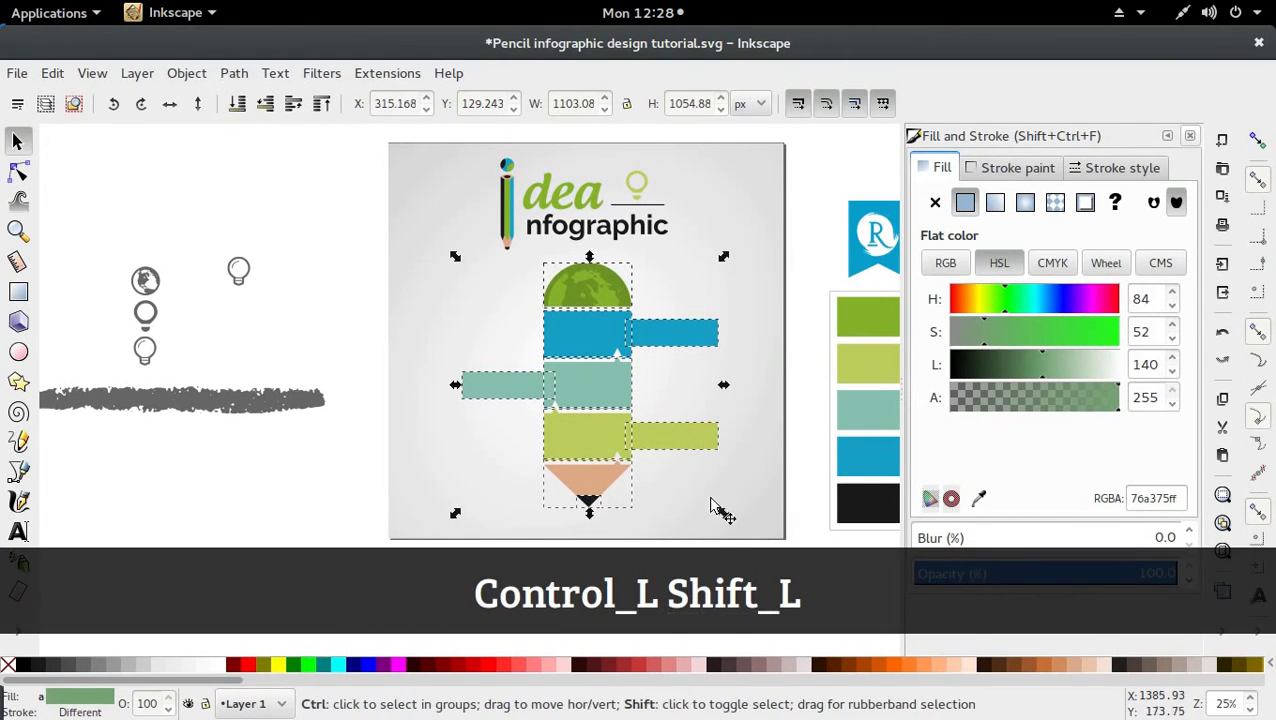
left_click_drag(724, 514, 706, 535)
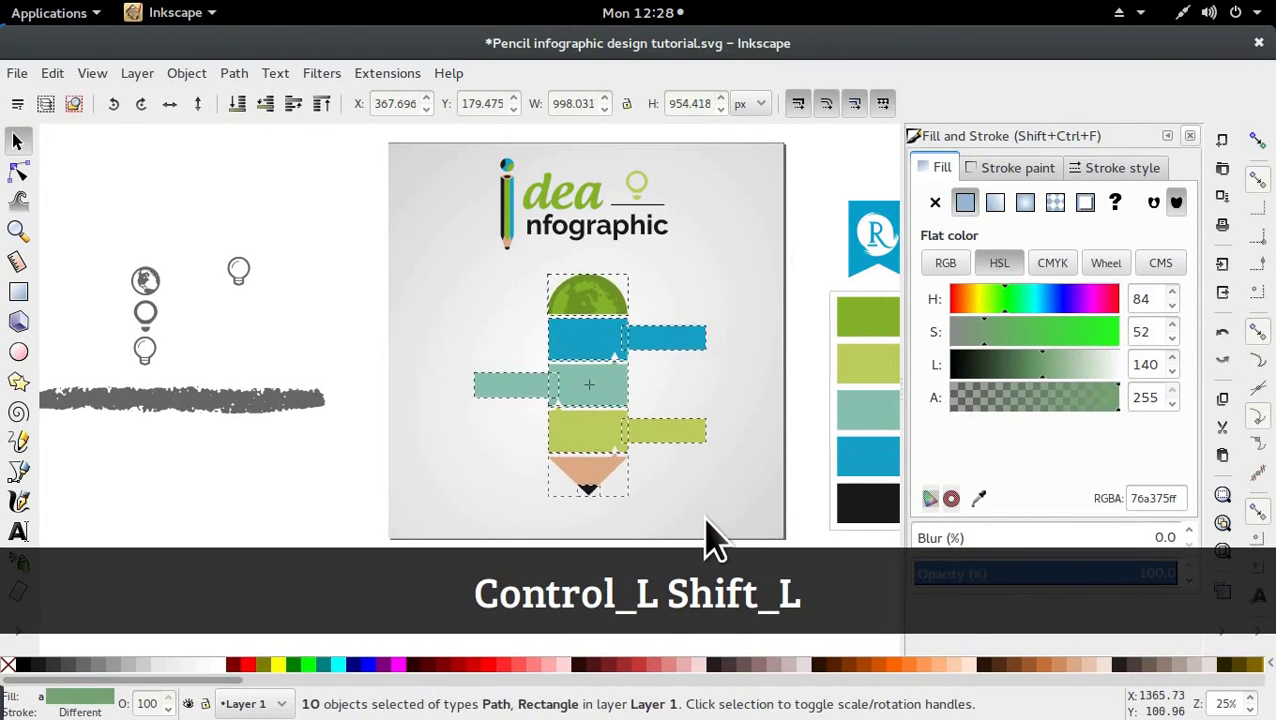
left_click_drag(605, 399, 603, 396)
left_click(238, 276)
left_click(312, 334)
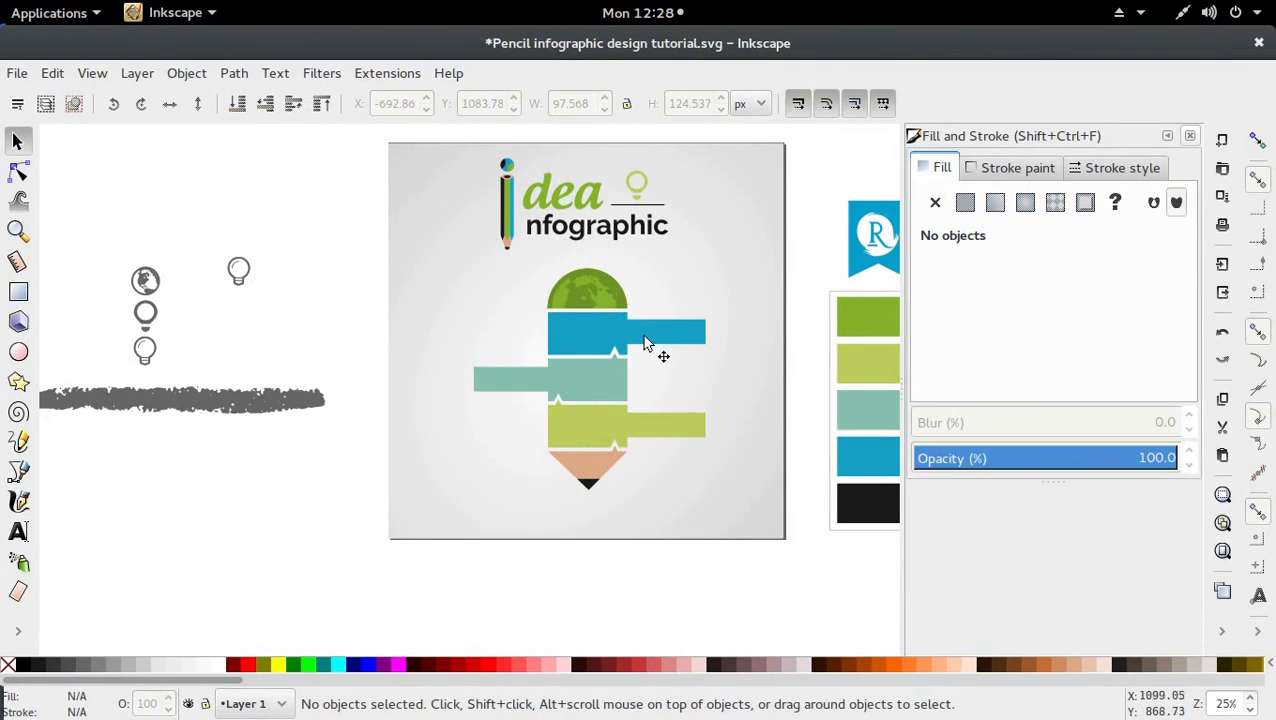
Duplicate the blue bar, narrow the copy to a strip about 31 px wide and place it just beyond the bar's outer end
left_click(645, 343, "ctrl")
key("ctrl+d")
left_click_drag(631, 345, 694, 350)
key("s")
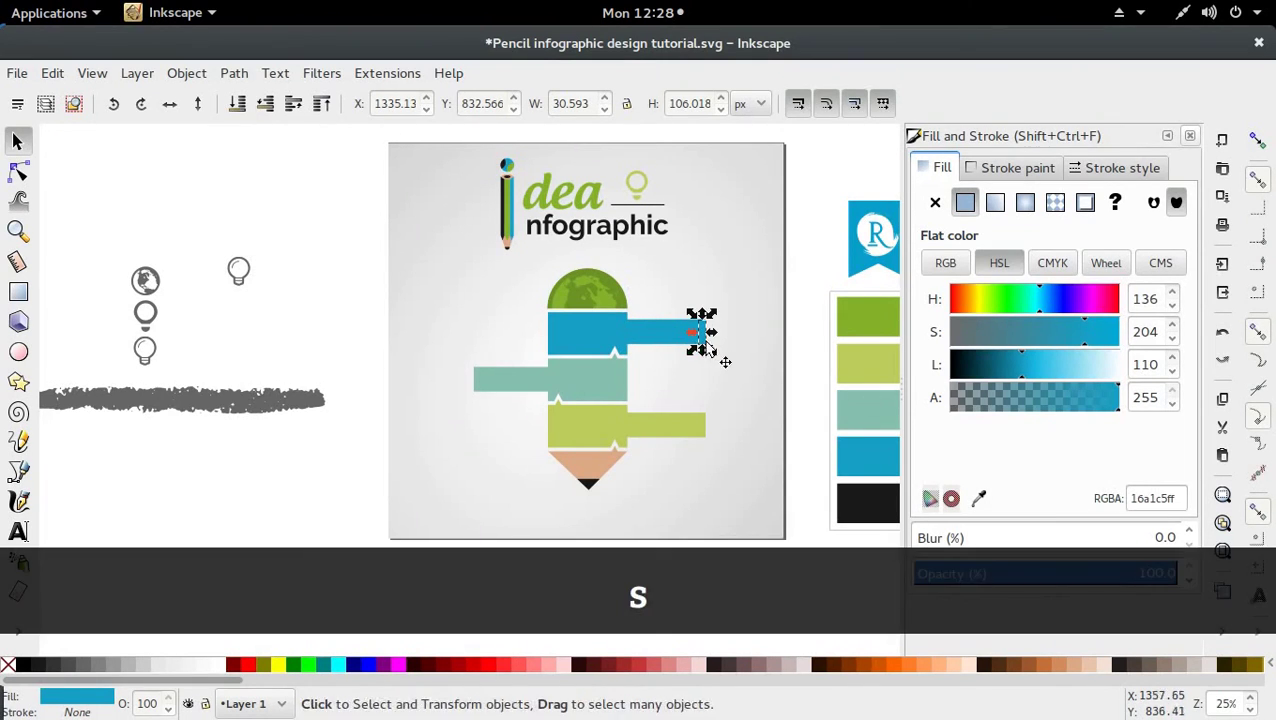
key("ctrl")
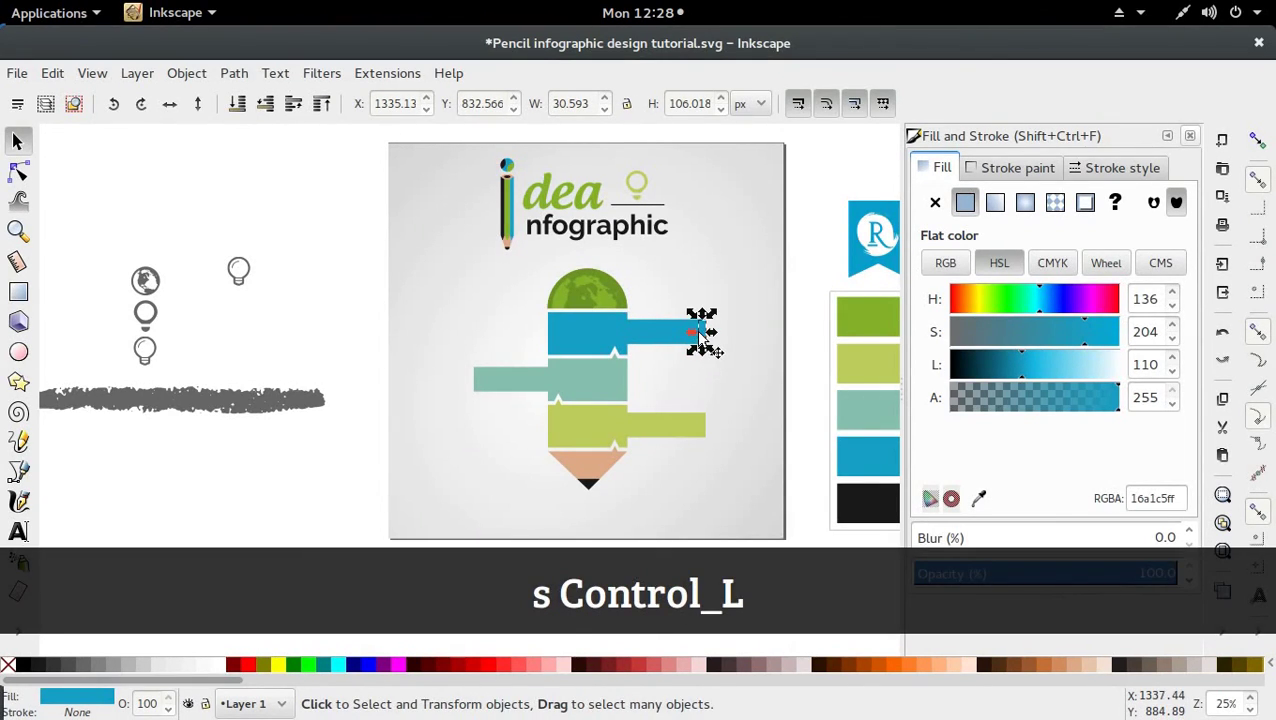
left_click_drag(702, 335, 713, 338)
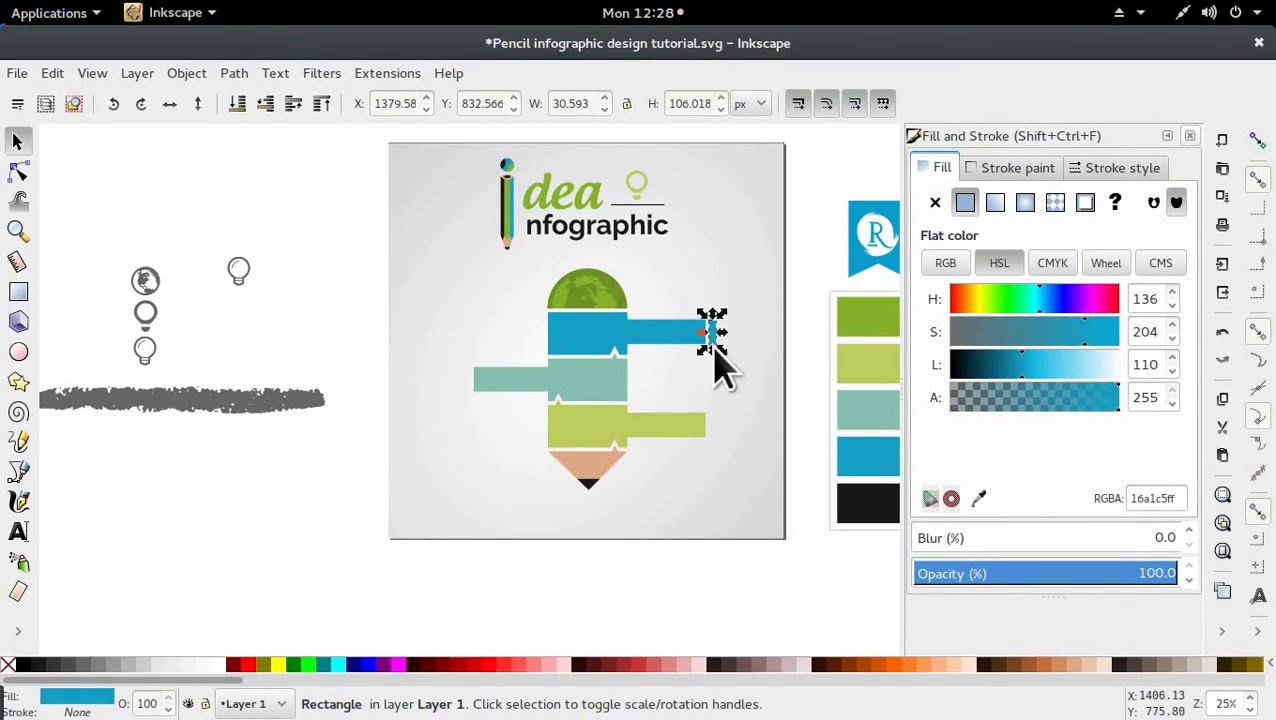
key("ctrl+d")
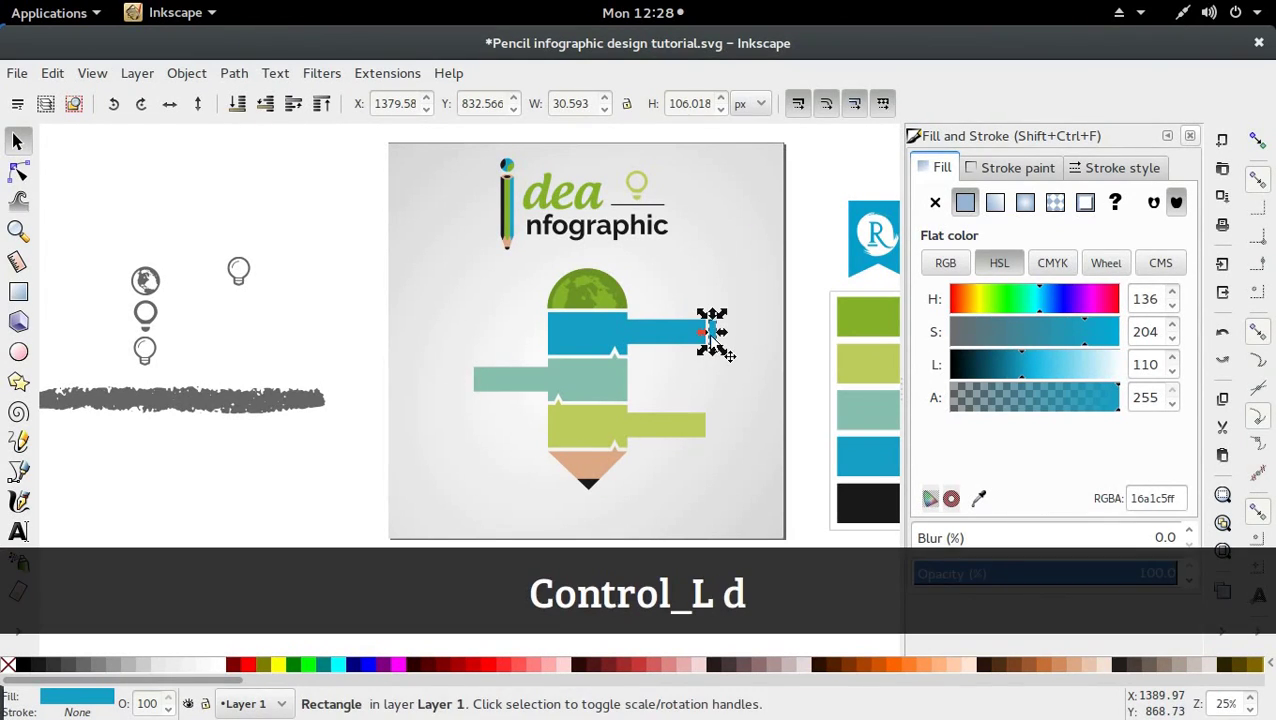
key("ctrl+z")
Duplicate the lime-green bar, narrow the copy to a strip about 35 px wide and place it just beyond the bar's outer end
left_click(698, 427)
key("ctrl+d")
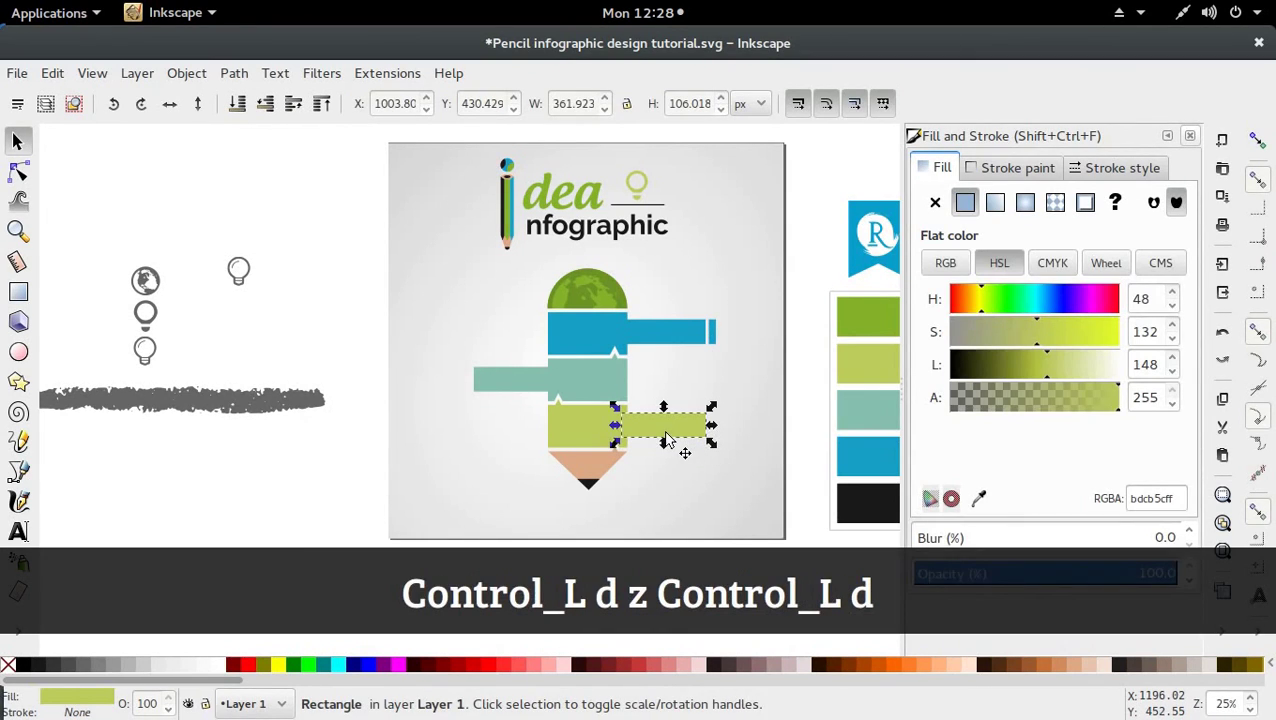
left_click_drag(614, 420, 720, 432)
key("ctrl+d")
key("ctrl+z")
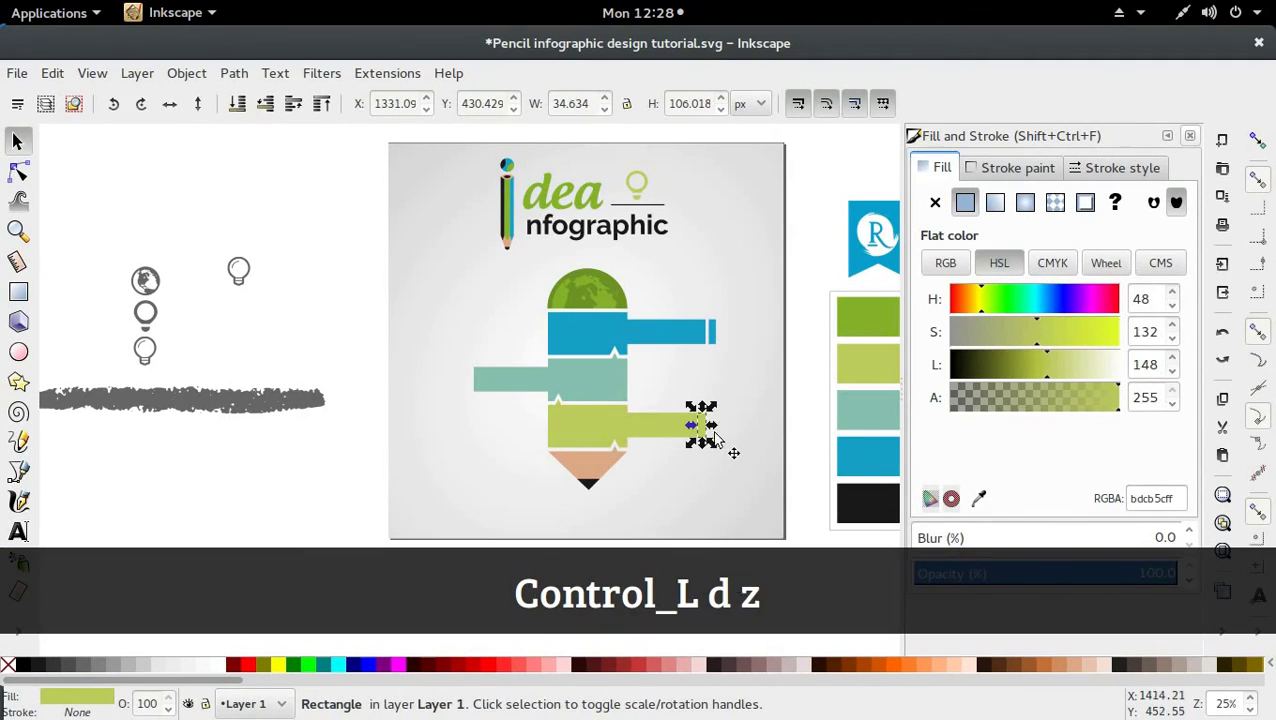
key("ctrl+z")
left_click(718, 437)
left_click_drag(716, 443, 719, 437)
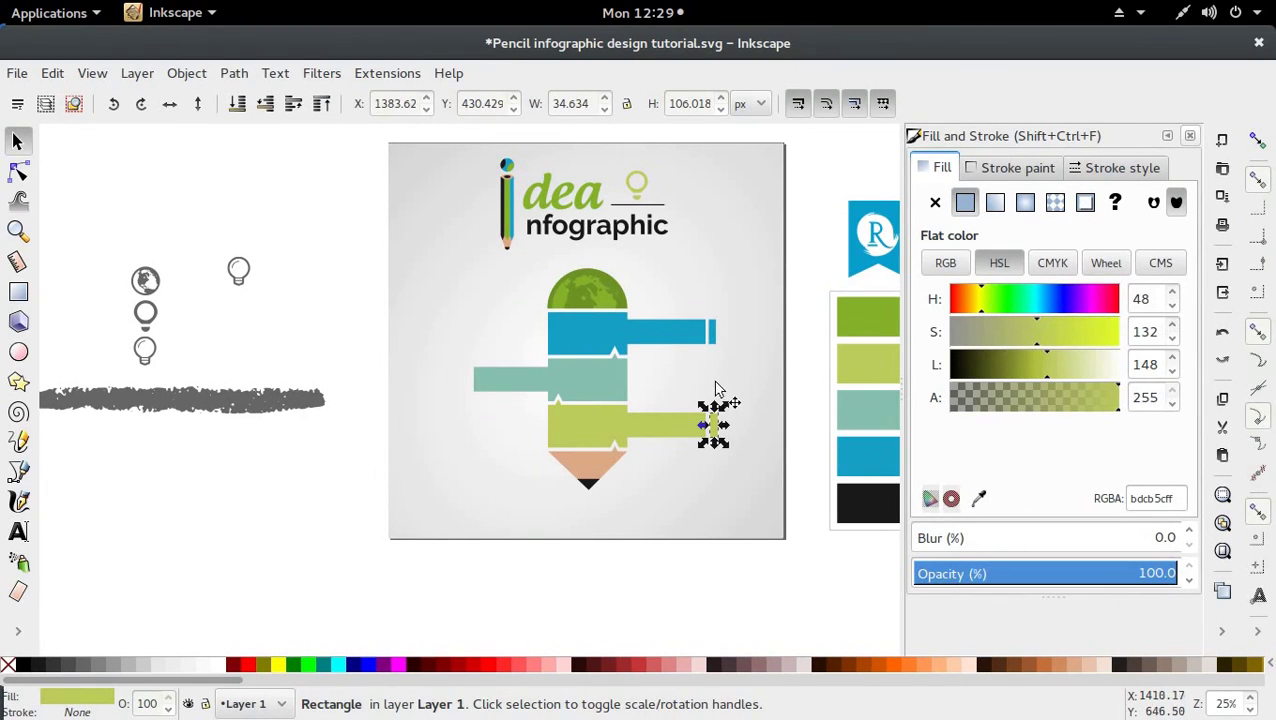
Nudge the blue end strip slightly to the right and level it with the blue bar
left_click(717, 344)
left_click_drag(715, 347, 721, 343)
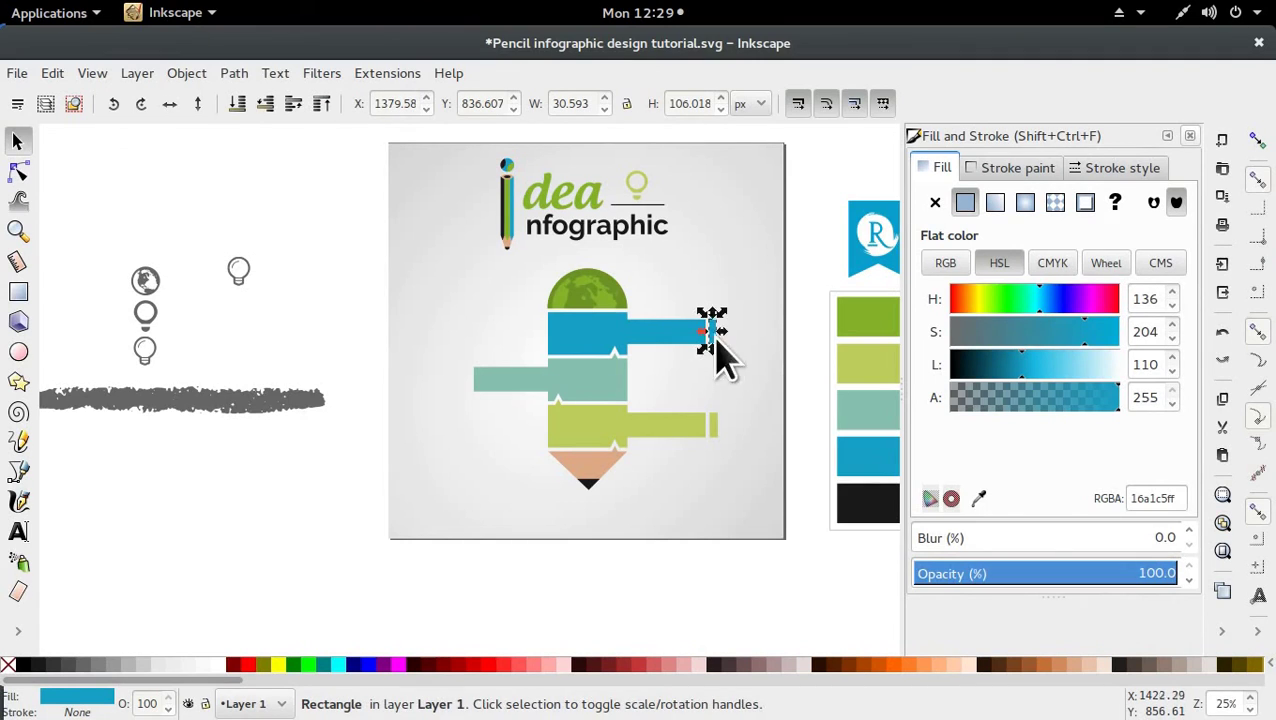
key("alt+Right")
key("alt+Right")
key("alt+Left")
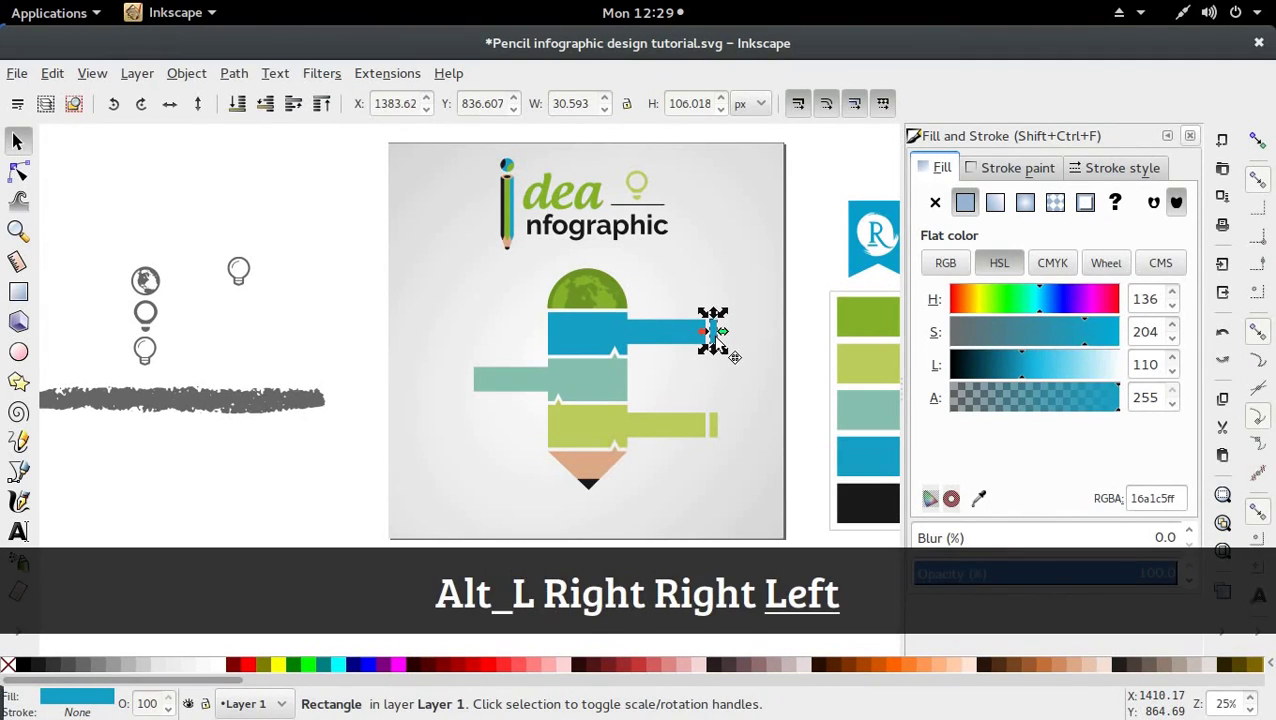
left_click(700, 366)
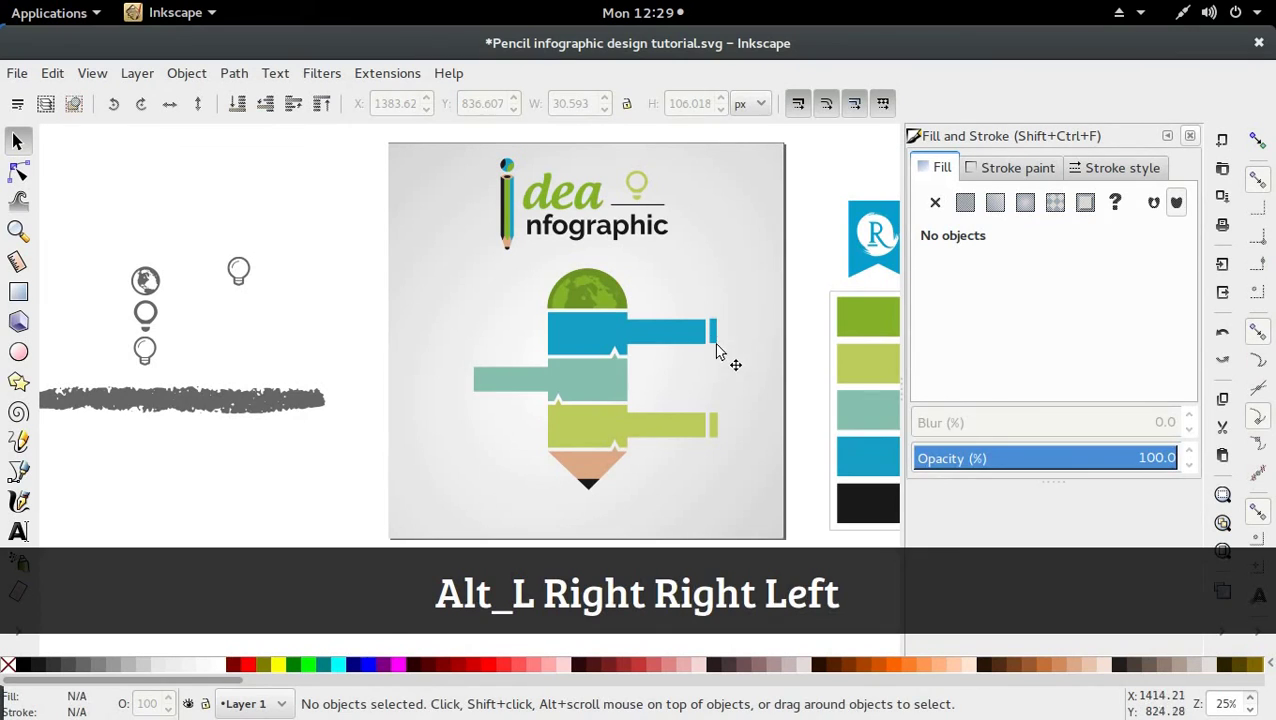
left_click(712, 332)
key("alt+Down")
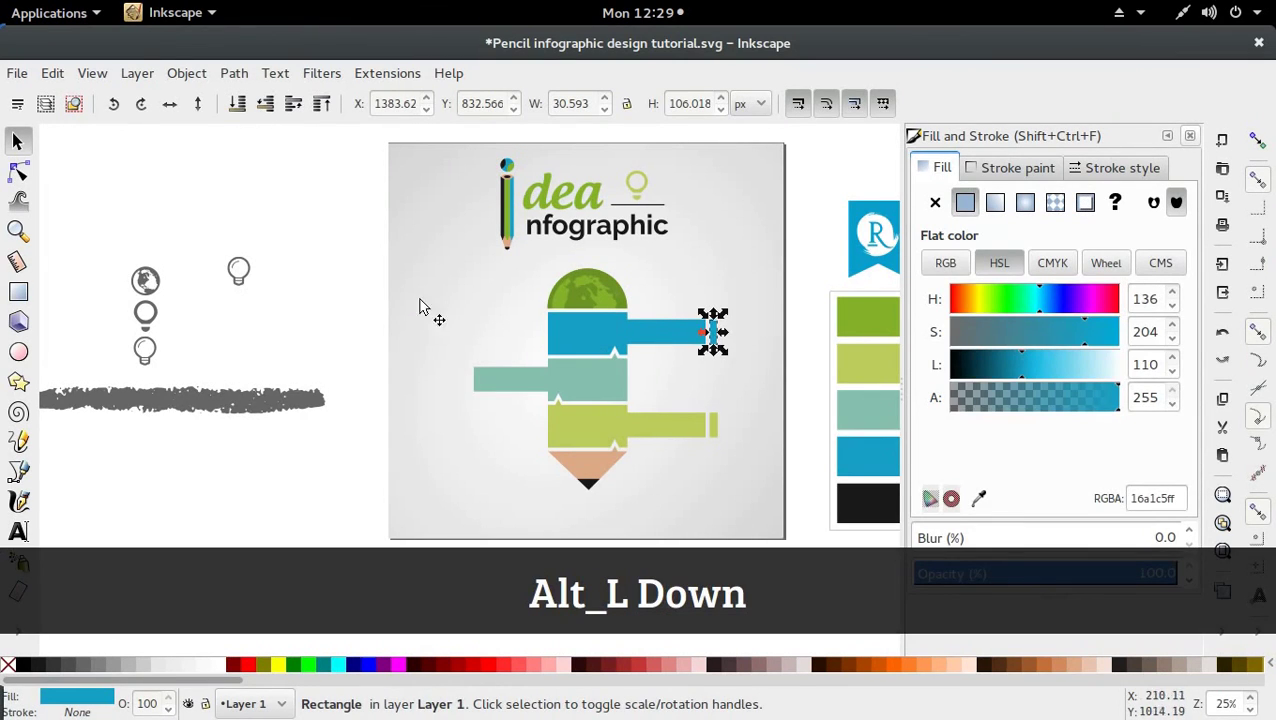
left_click(378, 360)
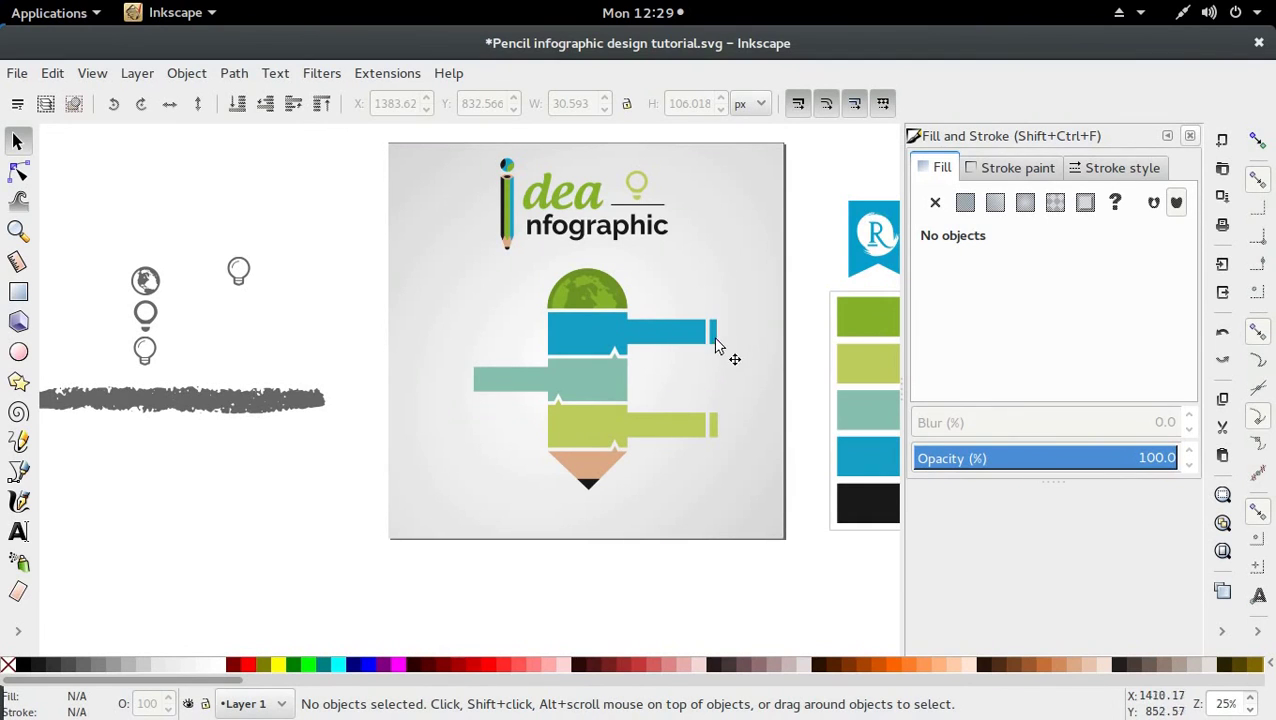
Duplicate the blue end strip, place the copy just beyond the teal bar's outer end and fill it with the bar's teal
left_click(714, 340)
key("ctrl+d")
left_click_drag(705, 341, 452, 397)
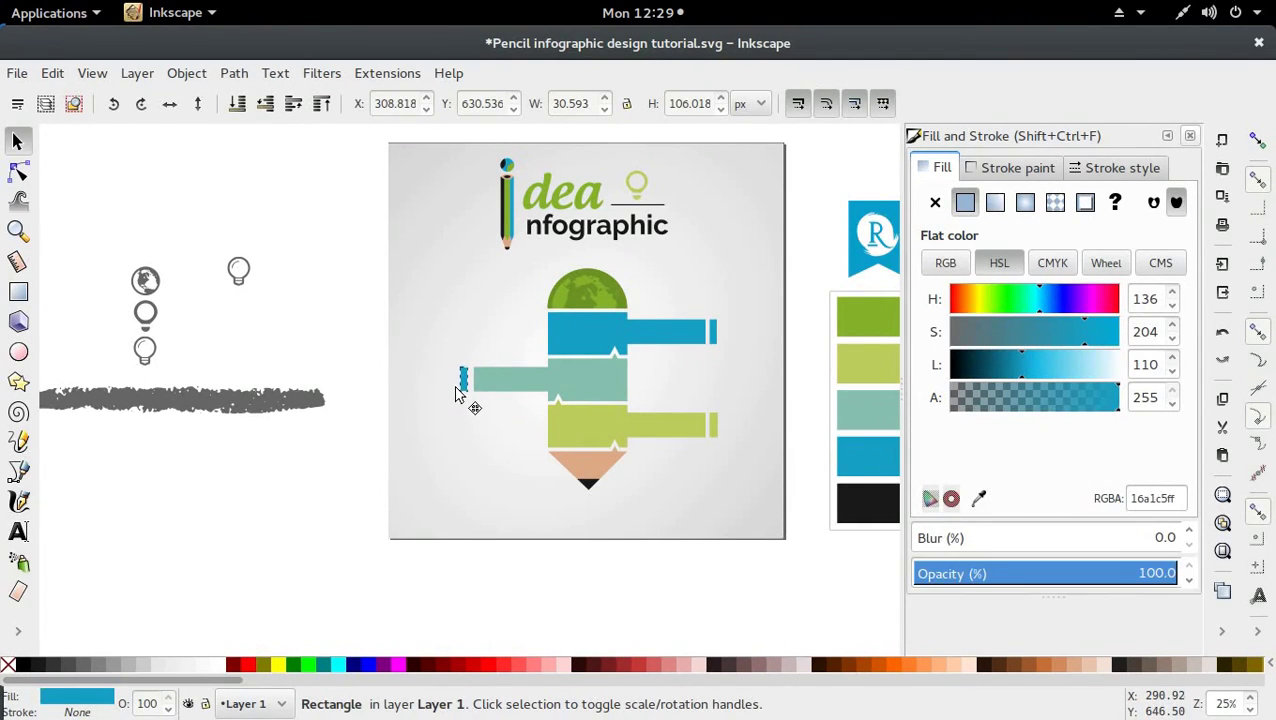
key("d")
left_click(513, 392)
key("s")
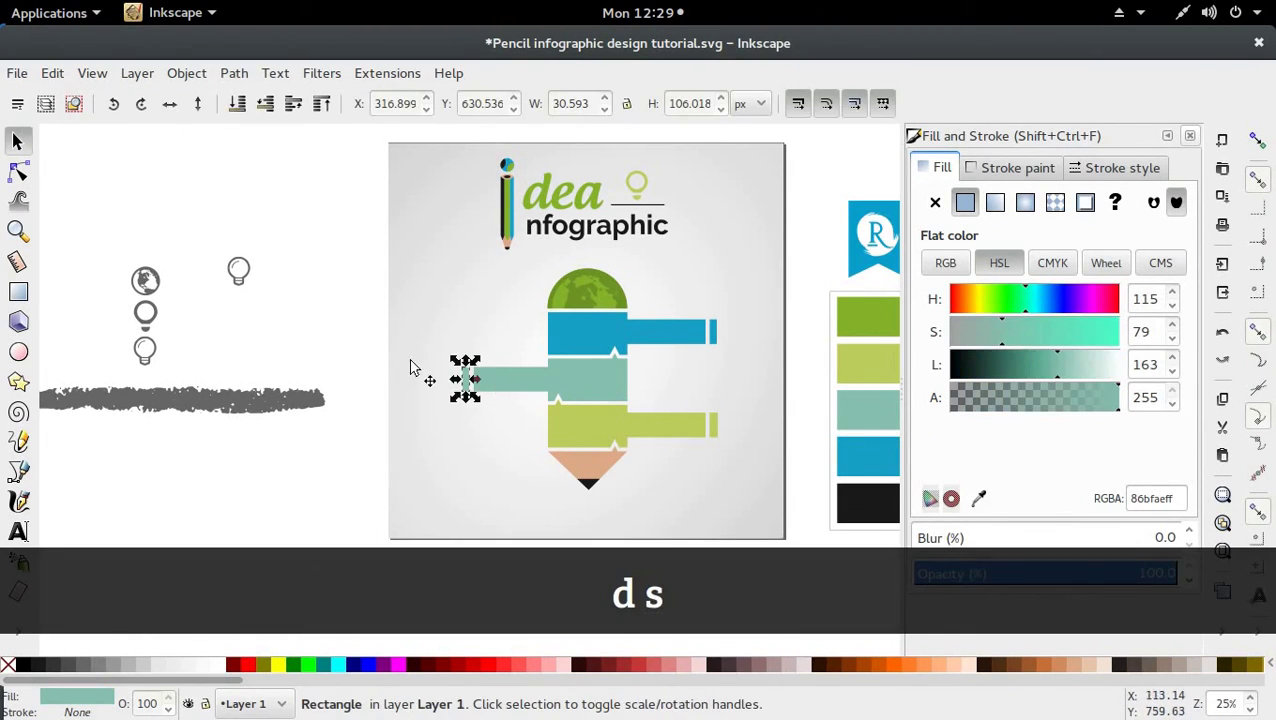
Nudge the teal end strip down in fine steps until it is level with the teal bar
left_click(378, 357)
left_click(470, 386, "alt")
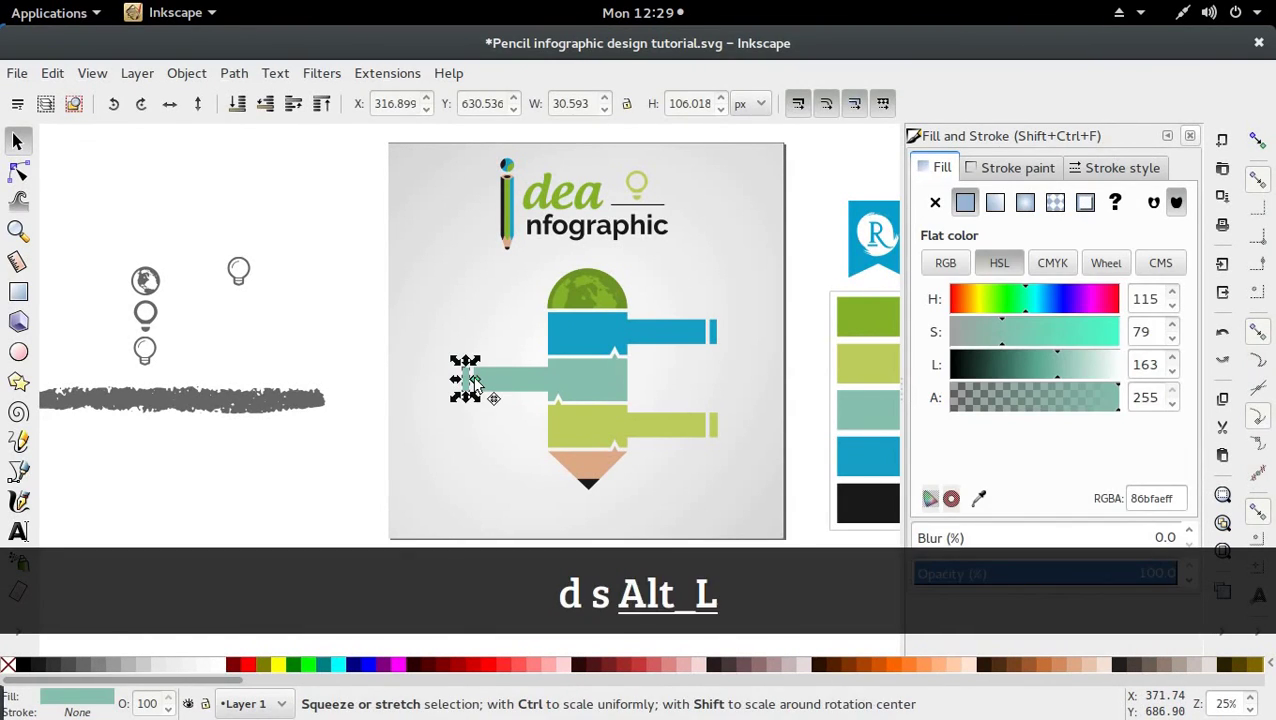
key("Down")
key("Up")
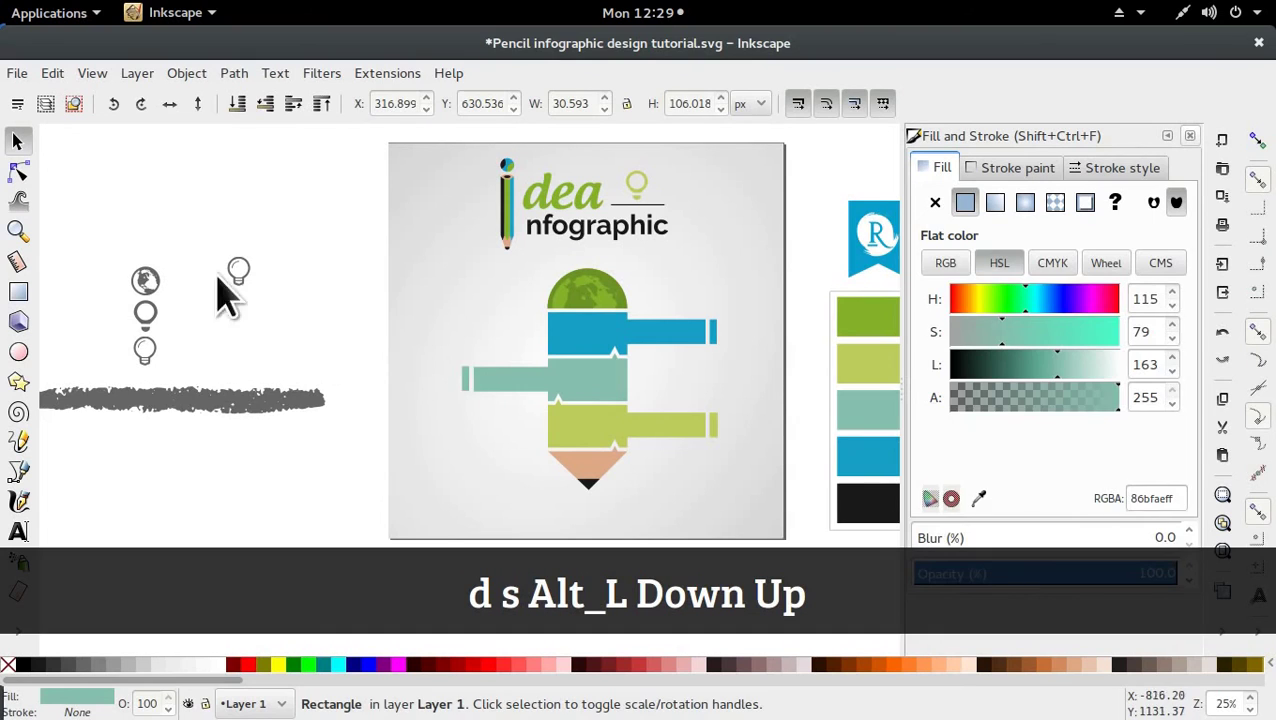
left_click(222, 288)
scroll(464, 372, "up", 2, "ctrl")
scroll(460, 375, "up", 3, "ctrl")
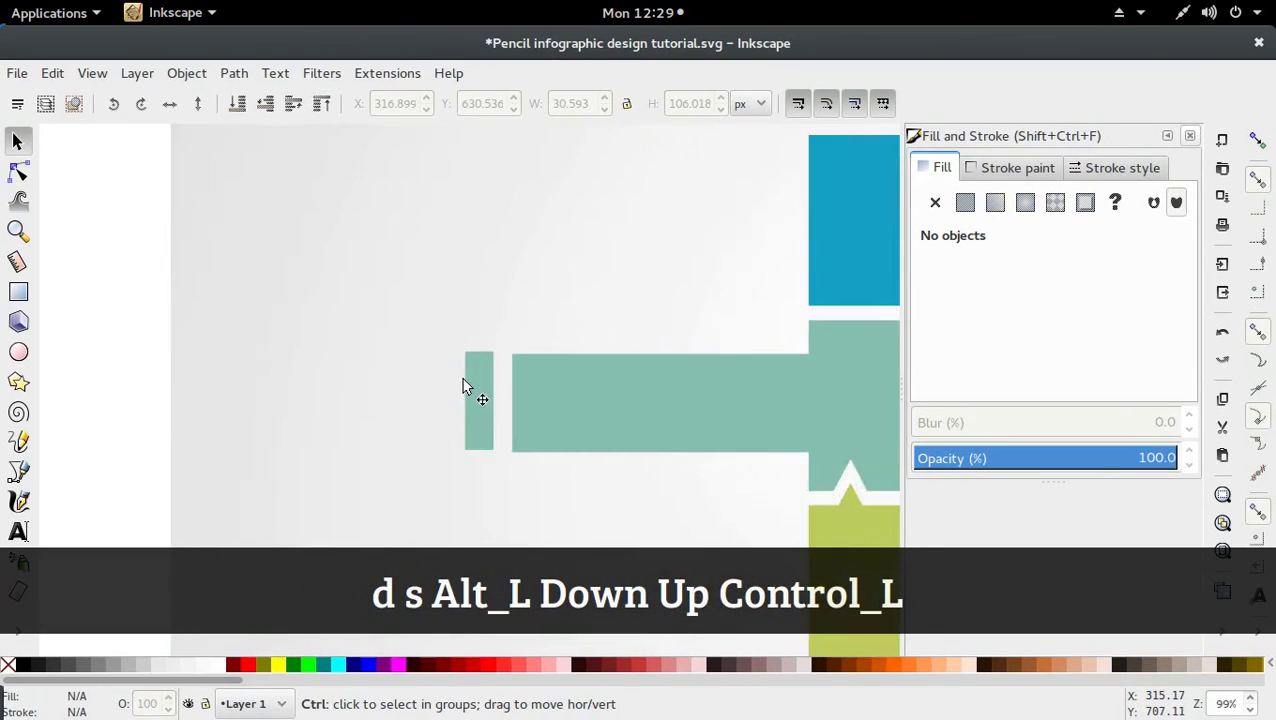
left_click(510, 418, "alt")
key("alt+Down")
key("alt+Down")
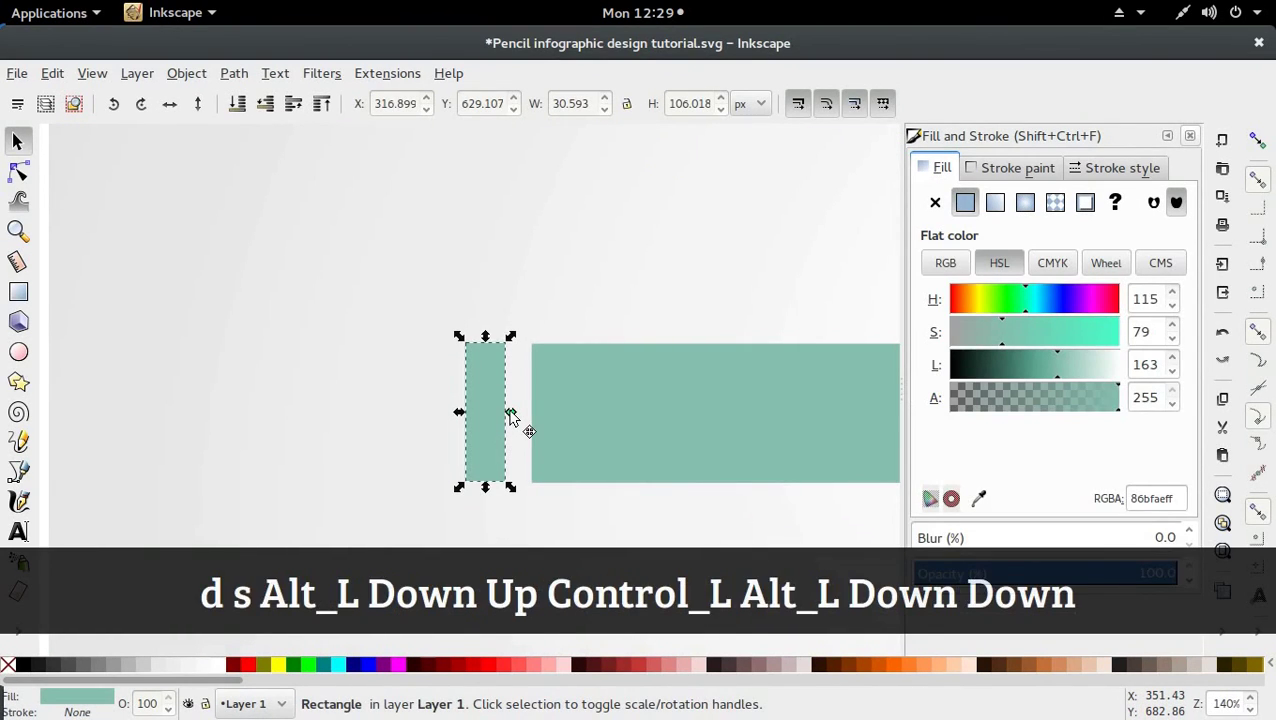
key("alt+Down")
scroll(540, 424, "down", 3, "ctrl")
scroll(540, 424, "down", 1, "ctrl")
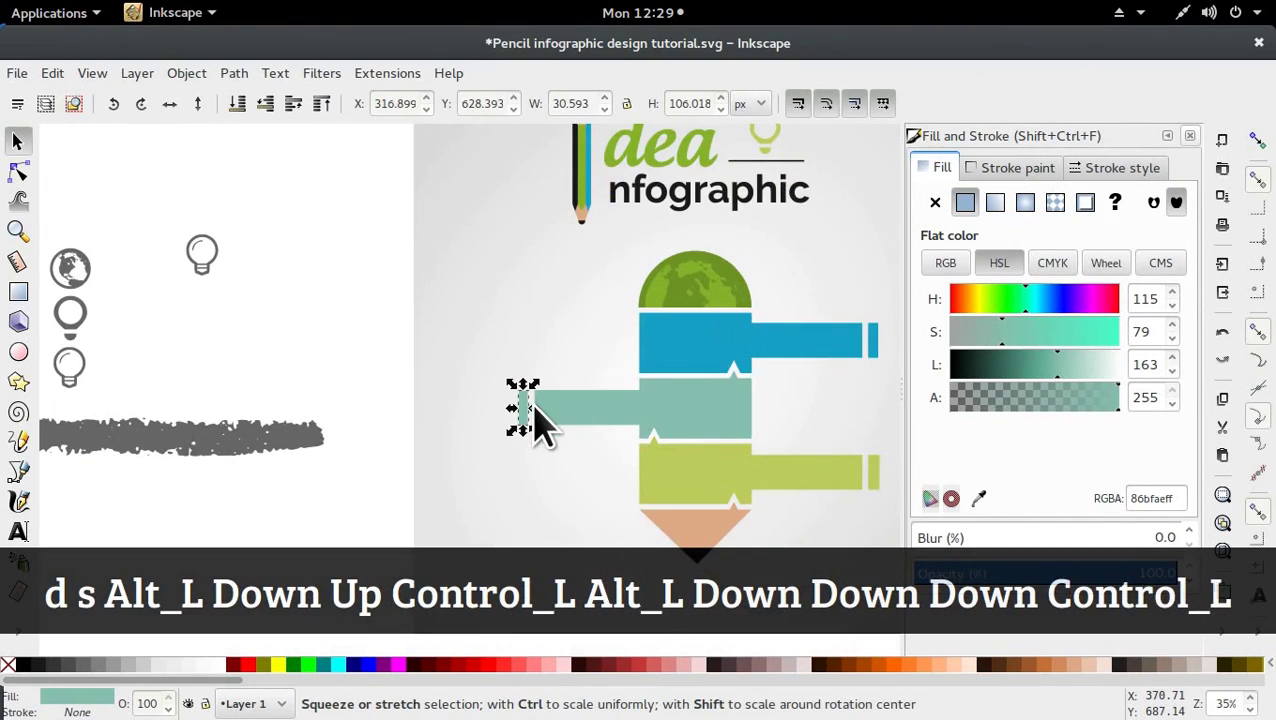
left_click(433, 367)
scroll(745, 444, "down", 1, "ctrl")
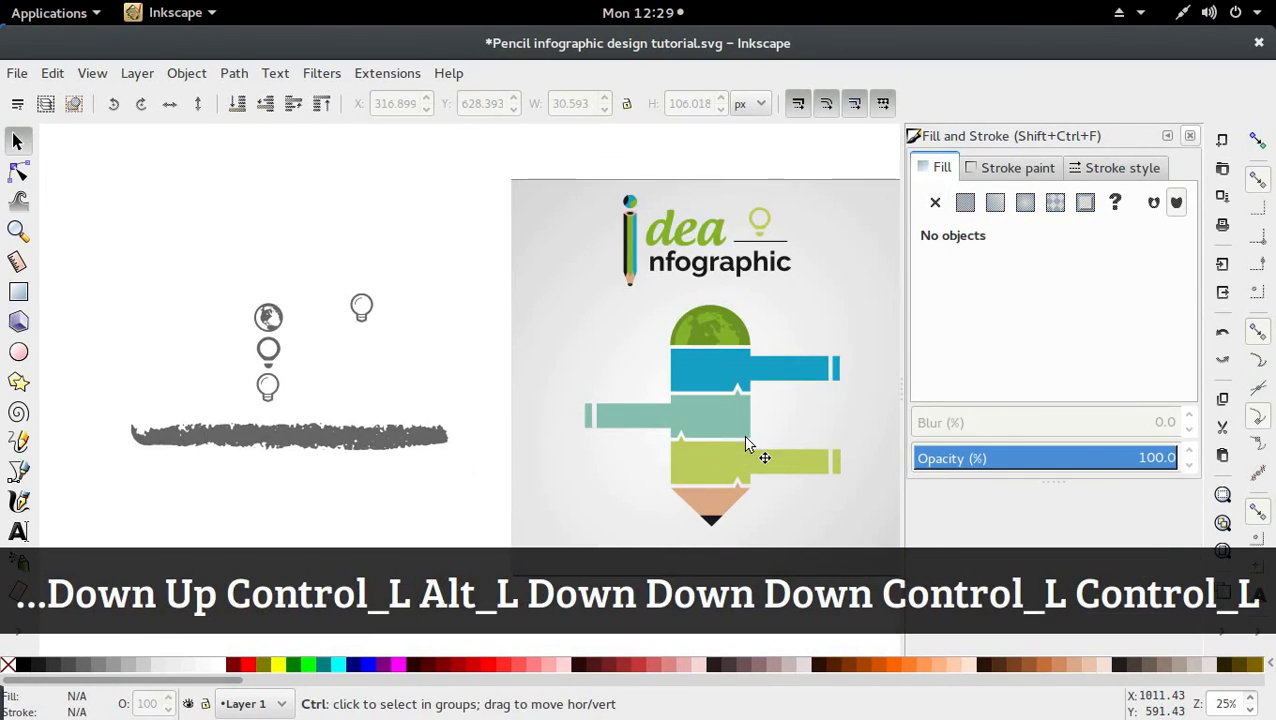
Nudge the lime-green end strip slightly to the right and delete the blue end strip
left_click(833, 463)
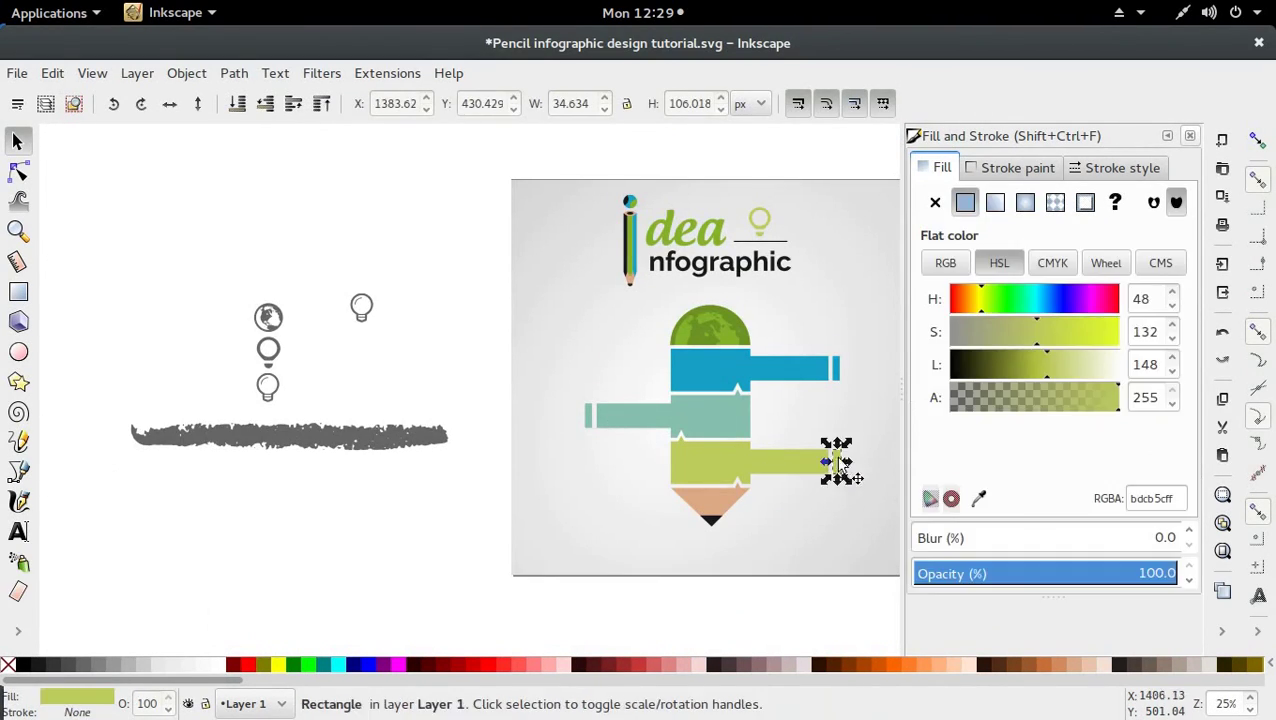
key("alt+Right")
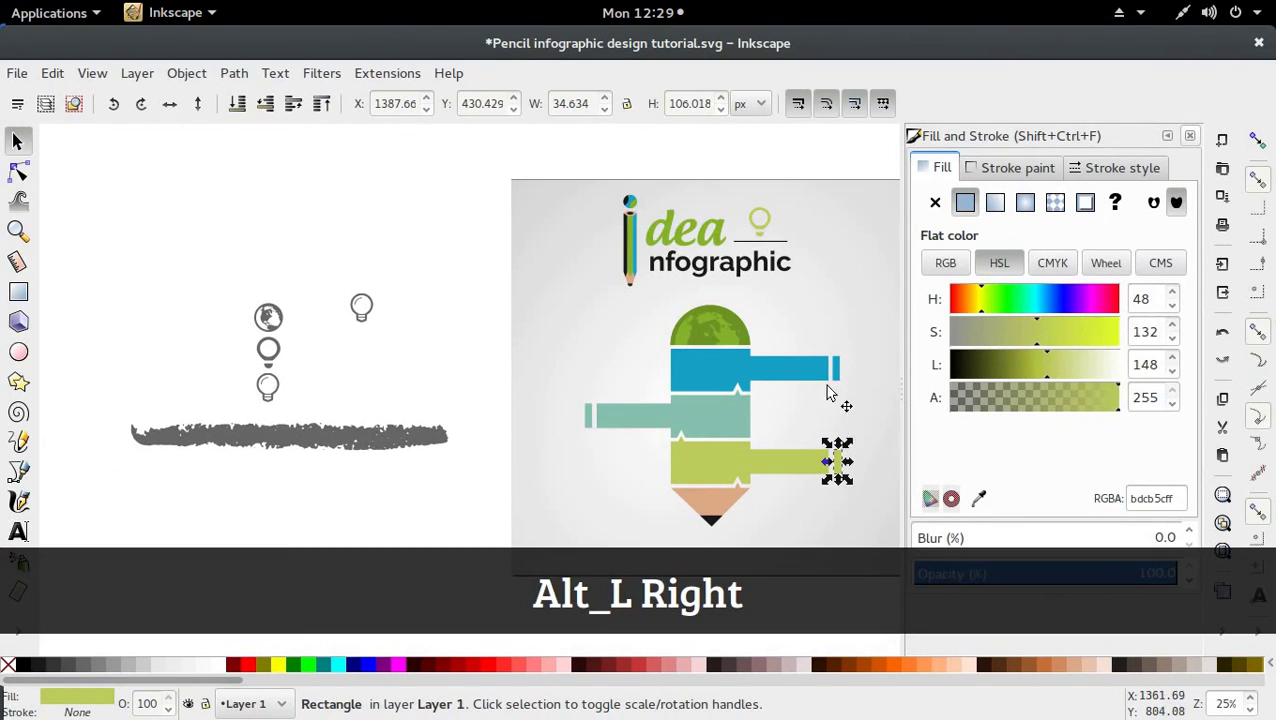
left_click(835, 380)
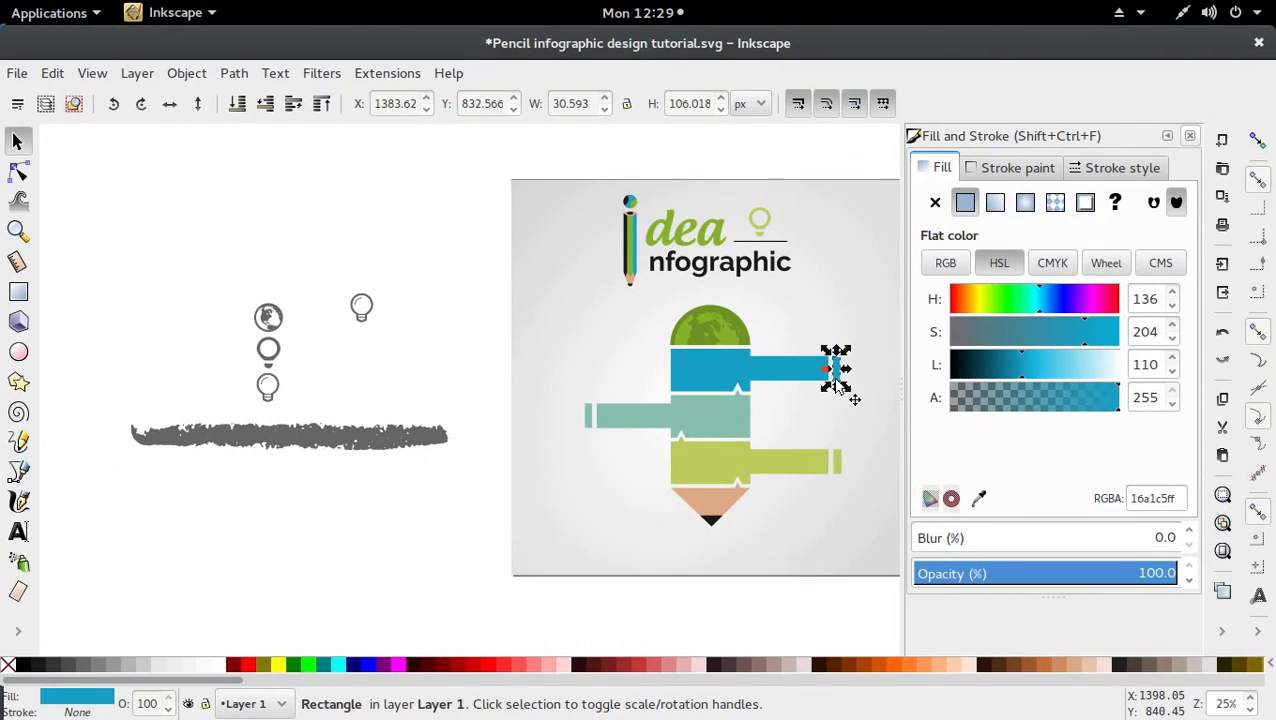
key("Delete")
Duplicate the lime-green end strip, move the copy straight up beside the blue bar's outer end and fill it with the bar's blue
left_click(836, 461)
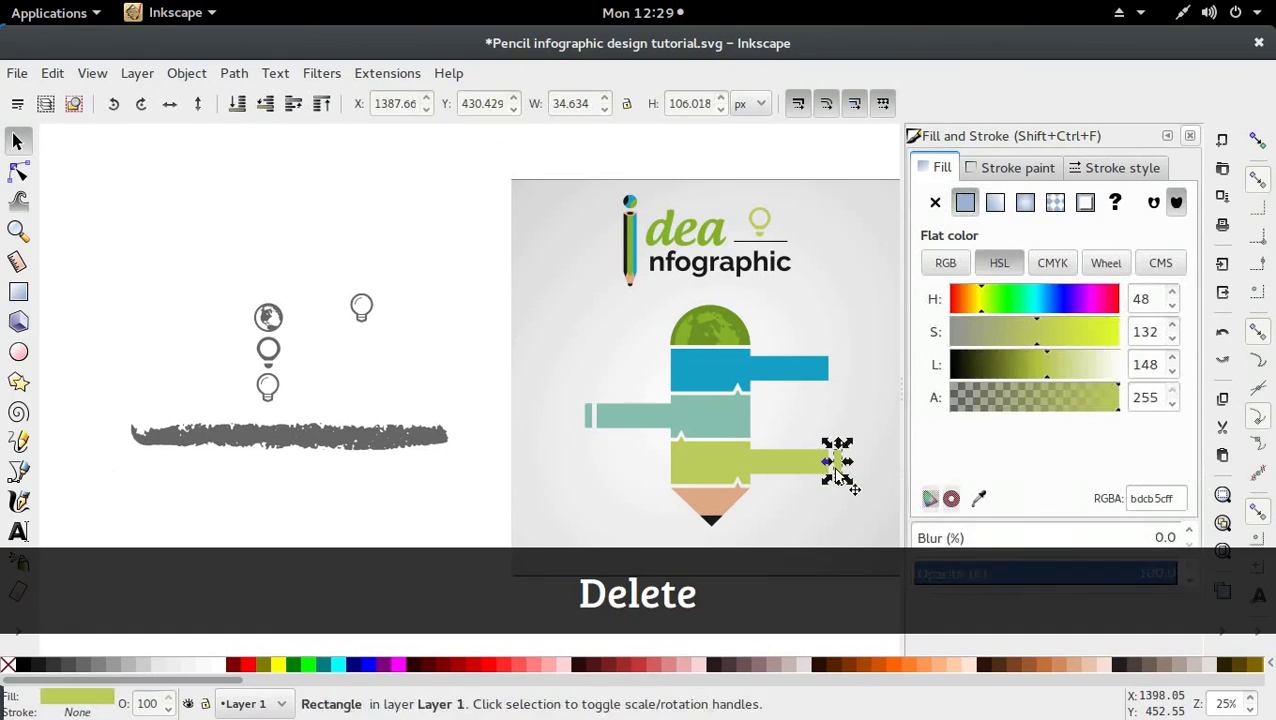
key("ctrl+d")
left_click_drag(836, 461, 840, 377)
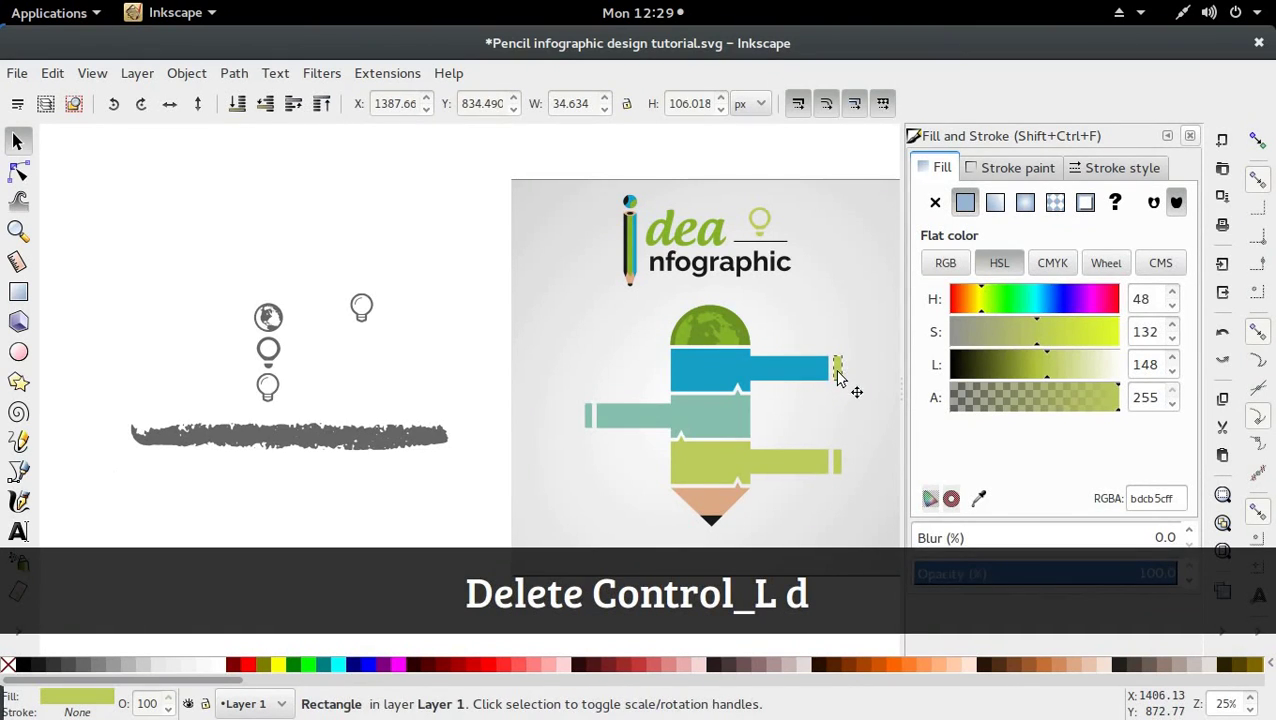
key("d")
left_click(815, 372)
key("s")
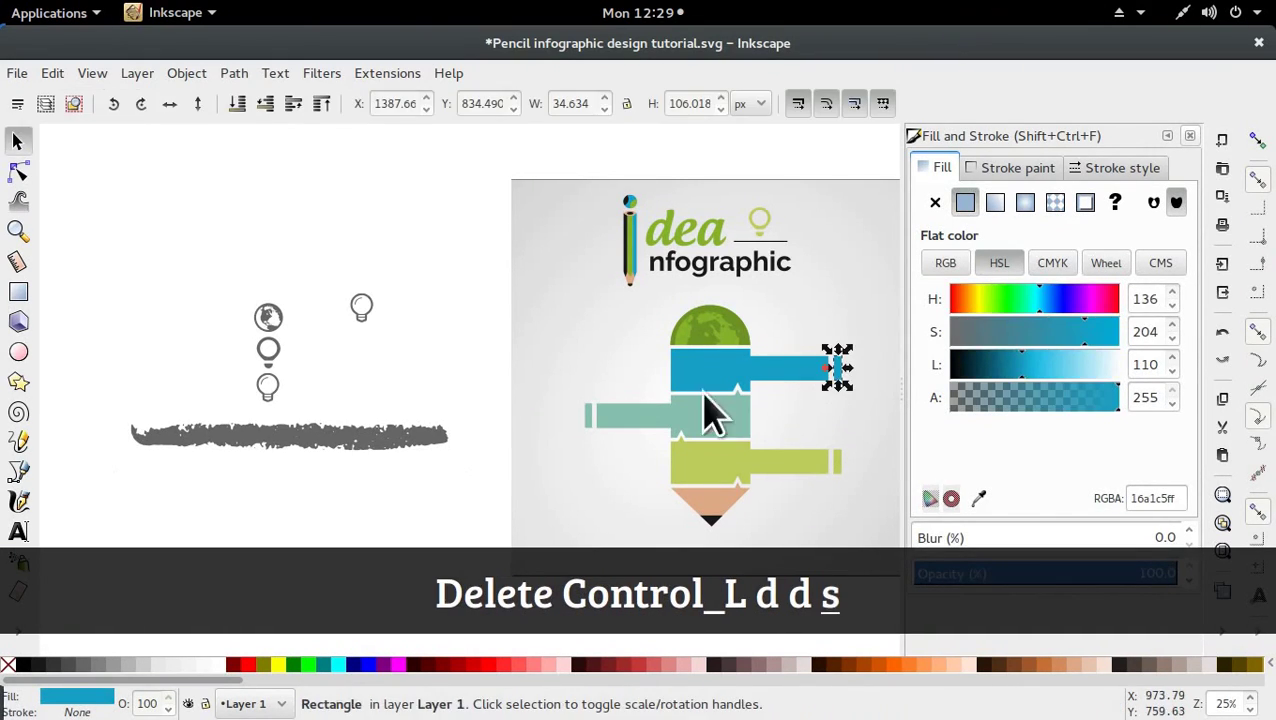
Nudge the blue and lime-green end strips slightly left by the same small amount
left_click(447, 355)
left_click(843, 368)
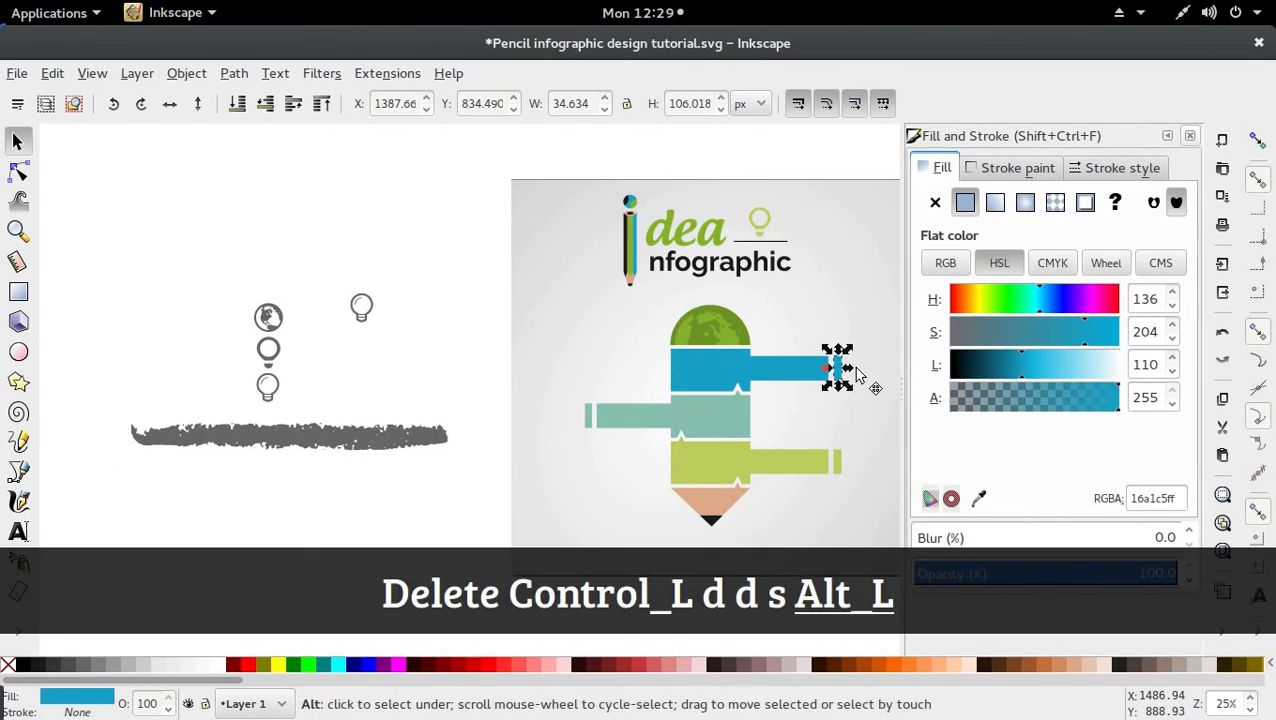
key("alt+Left")
left_click(836, 467, "alt")
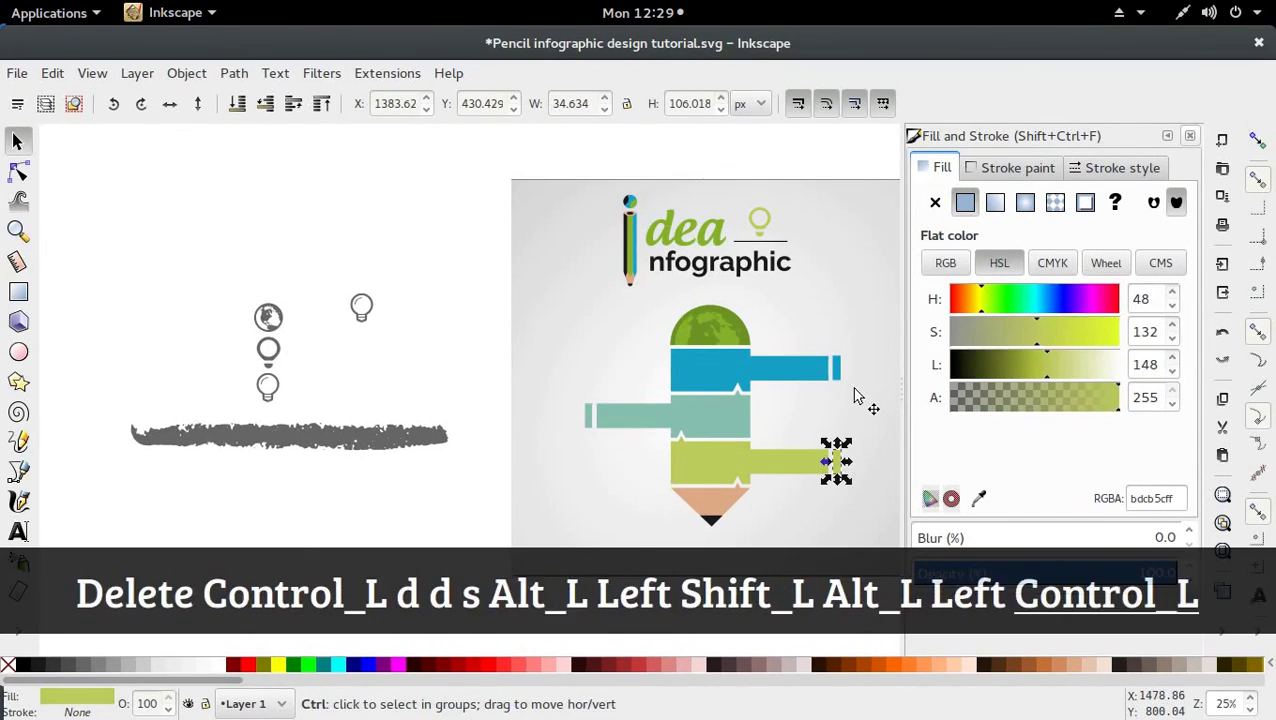
Nudge the blue end strip down and slightly left in fine steps until it is level with the blue bar
scroll(860, 405, "up", 3)
left_click(815, 340)
key("alt+Down")
key("alt+Down")
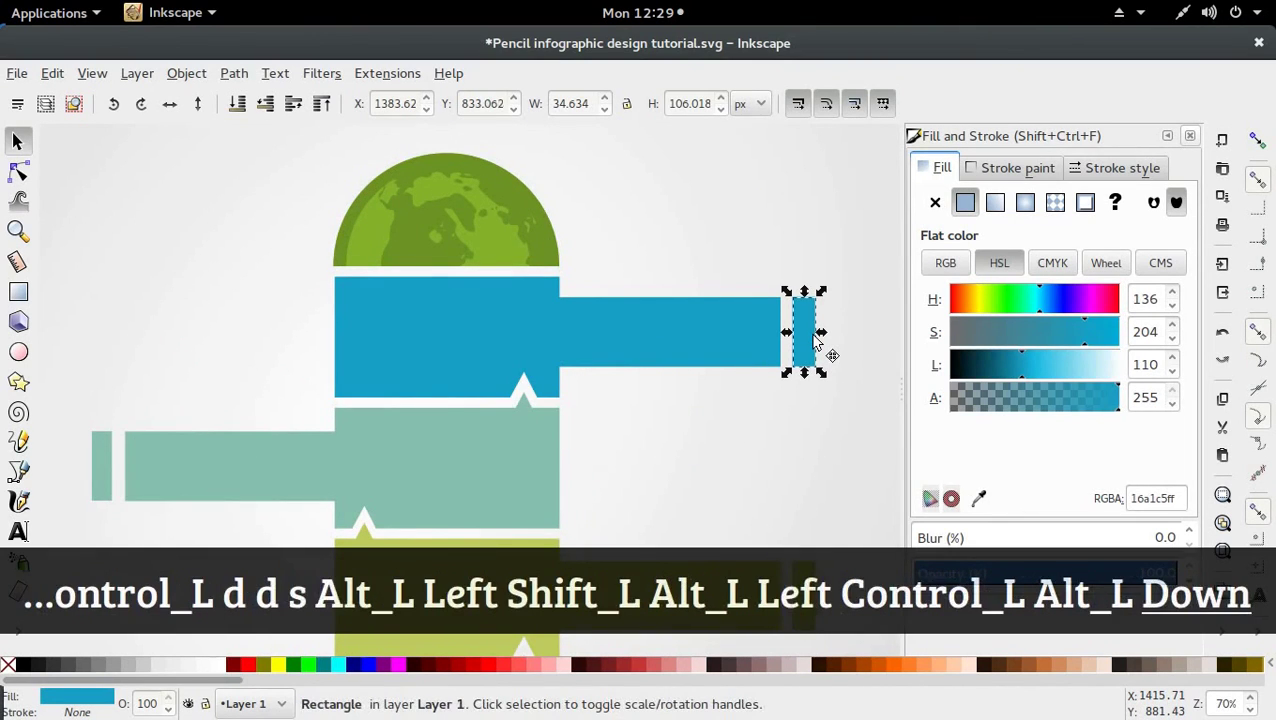
key("alt+Left")
scroll(815, 340, "down", 3)
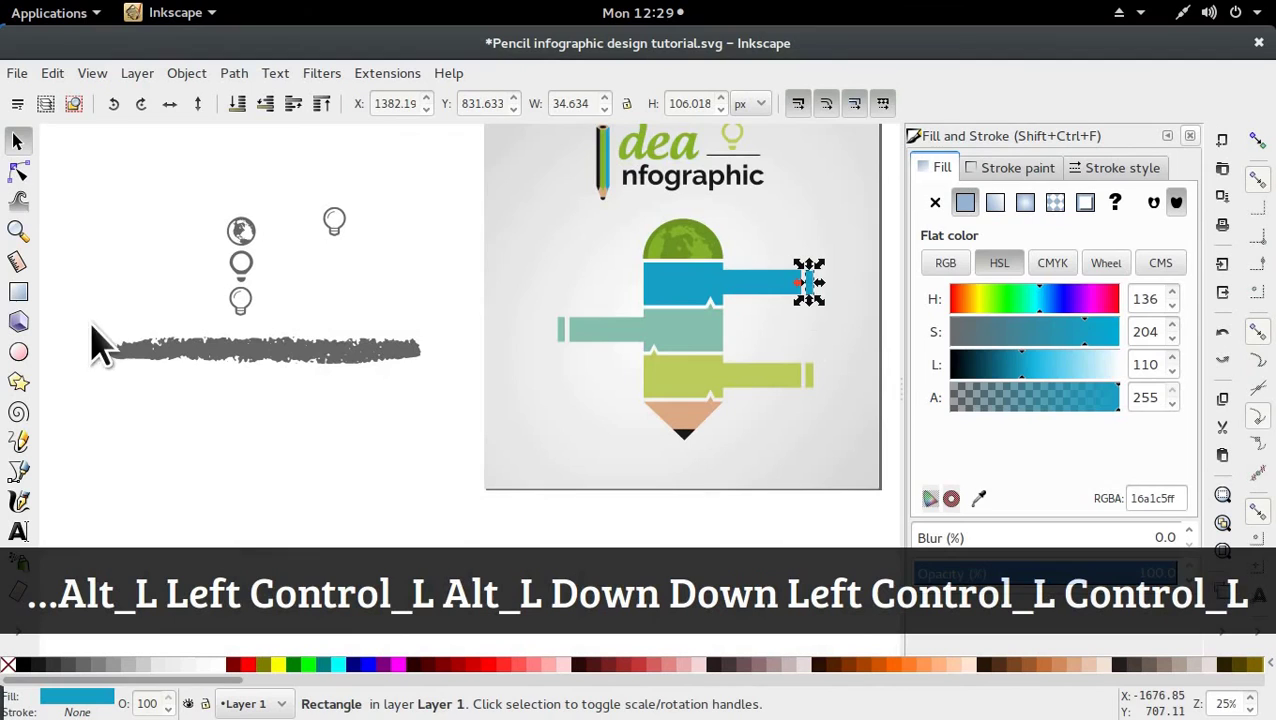
Deselect the strip and save the infographic document
left_click(384, 441)
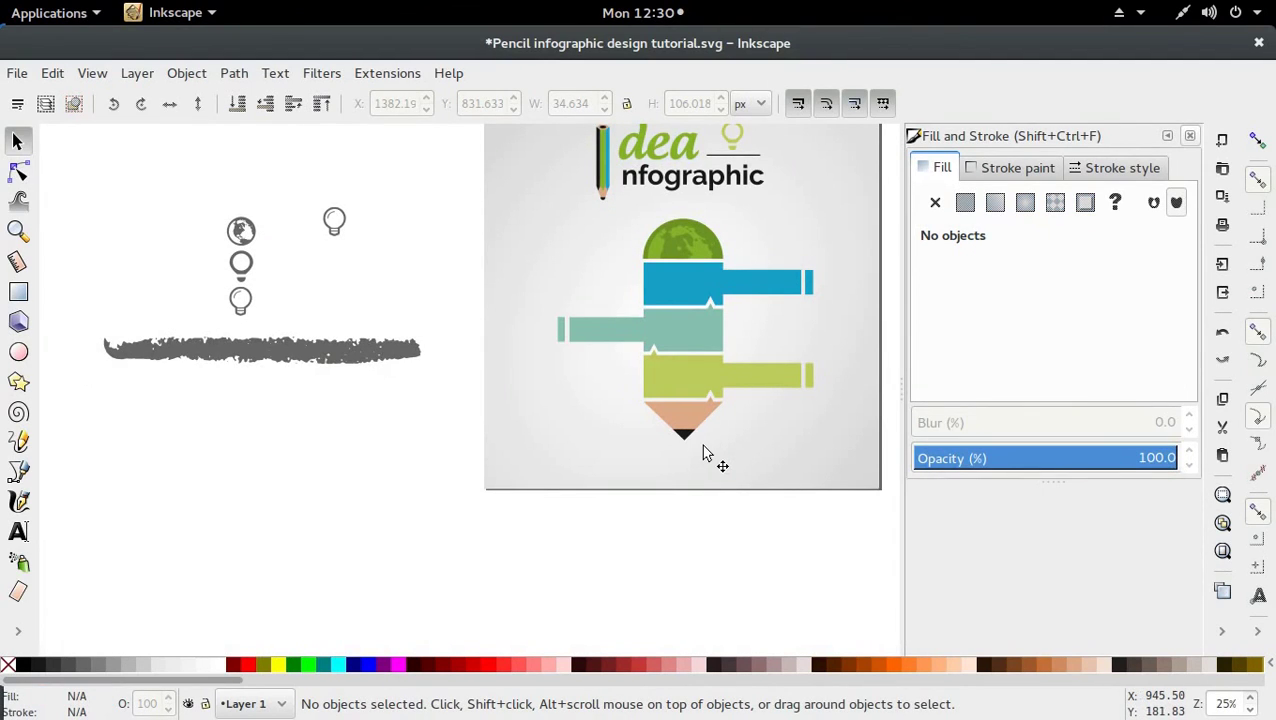
scroll(826, 432, "left", 2)
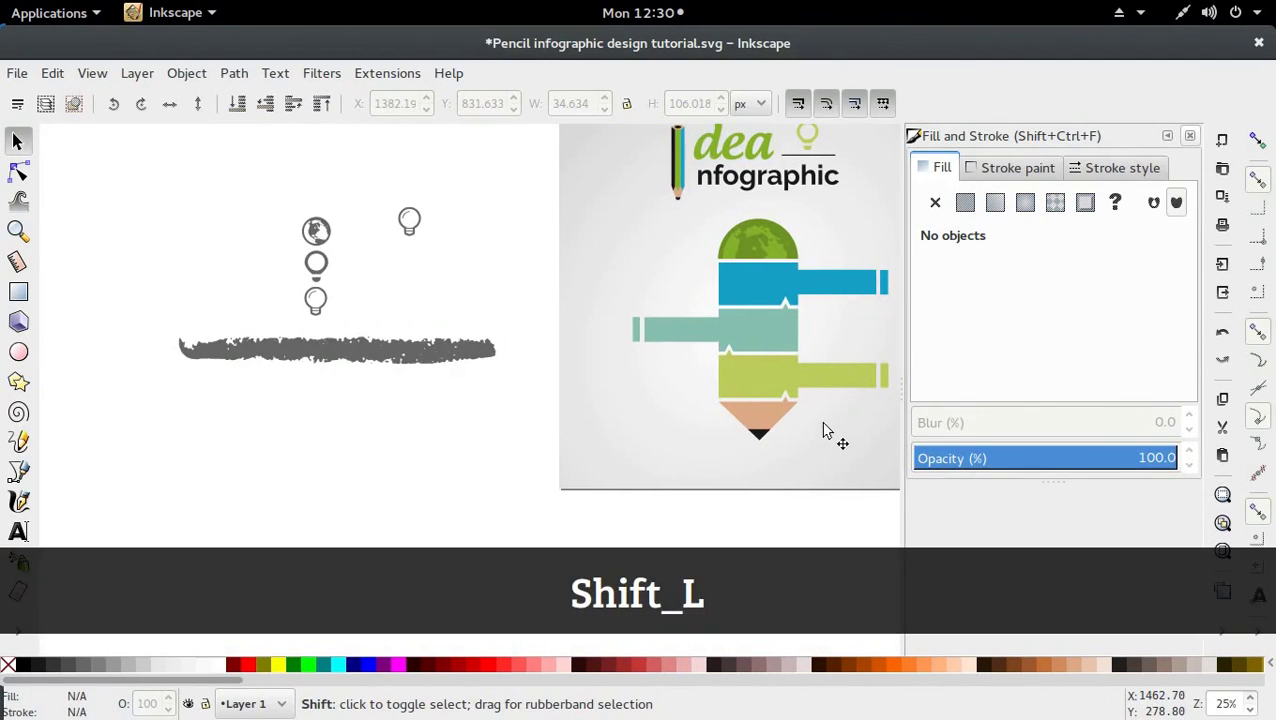
scroll(826, 432, "right", 6)
key("ctrl+s")
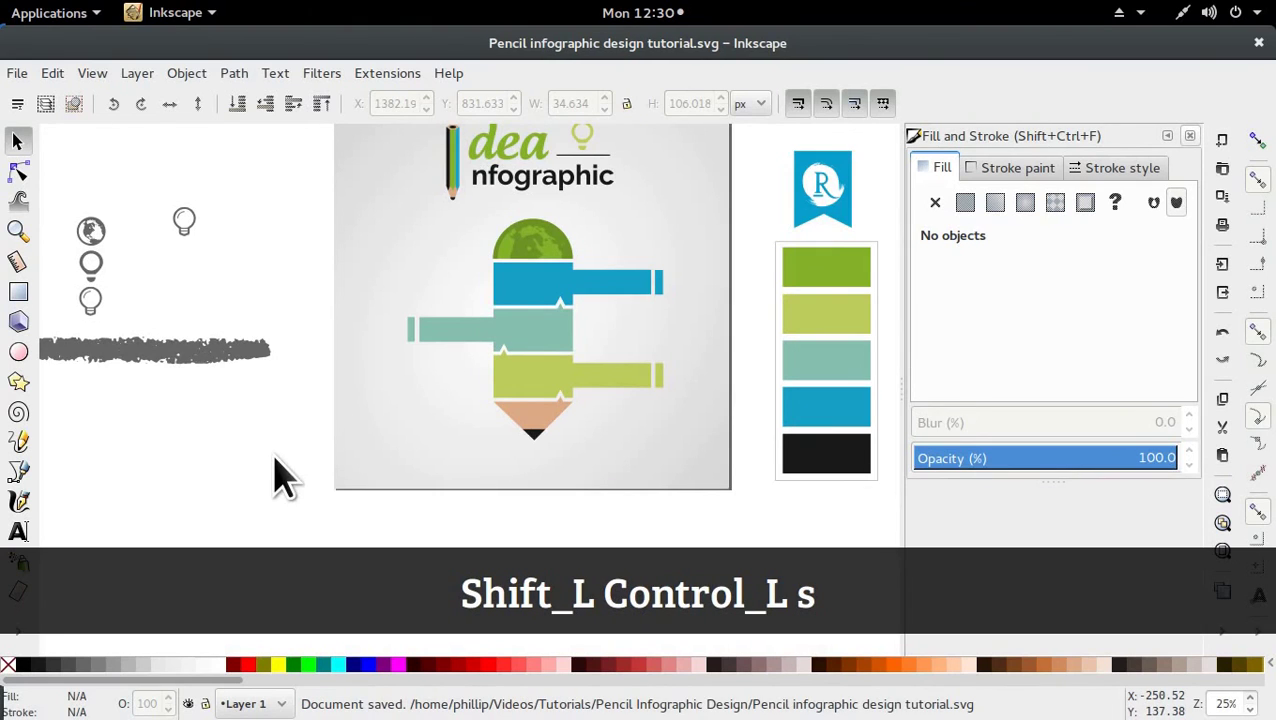
Draw a flat ellipse about 267 by 36 px centred at the pencil's point and place it behind the lead
left_click(18, 351)
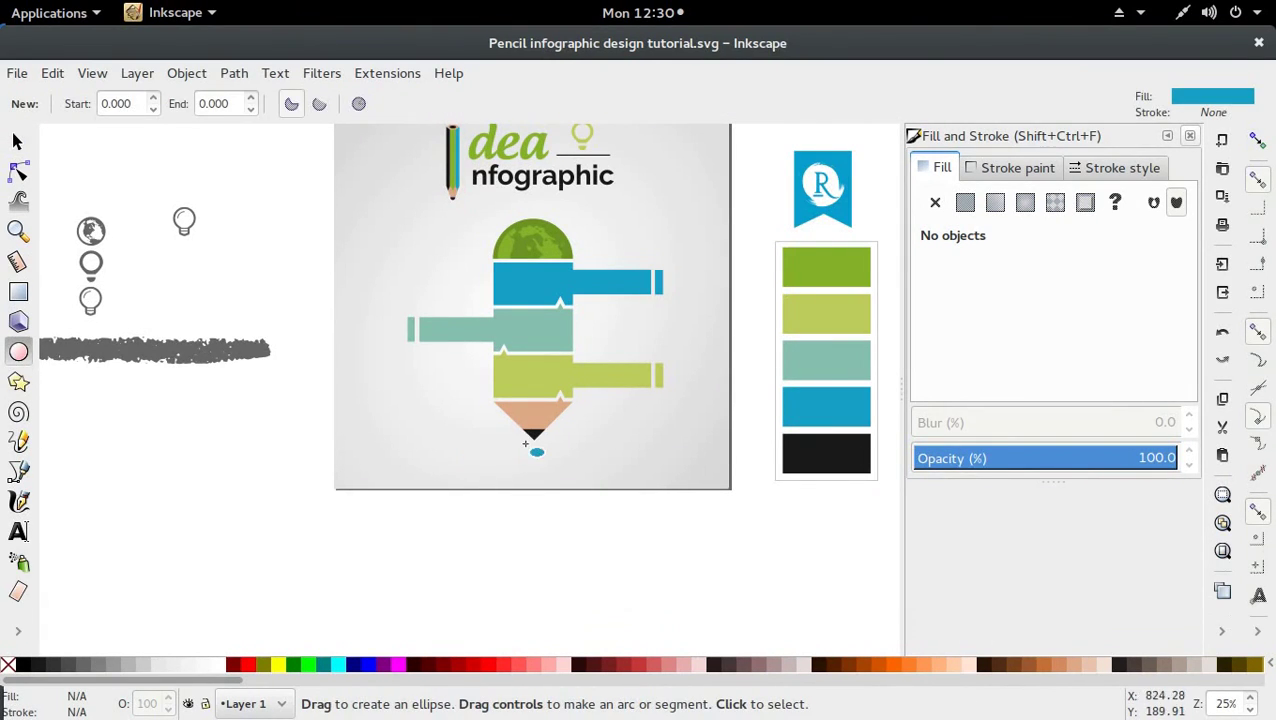
left_click_drag(503, 437, 565, 444)
key("d")
key("s")
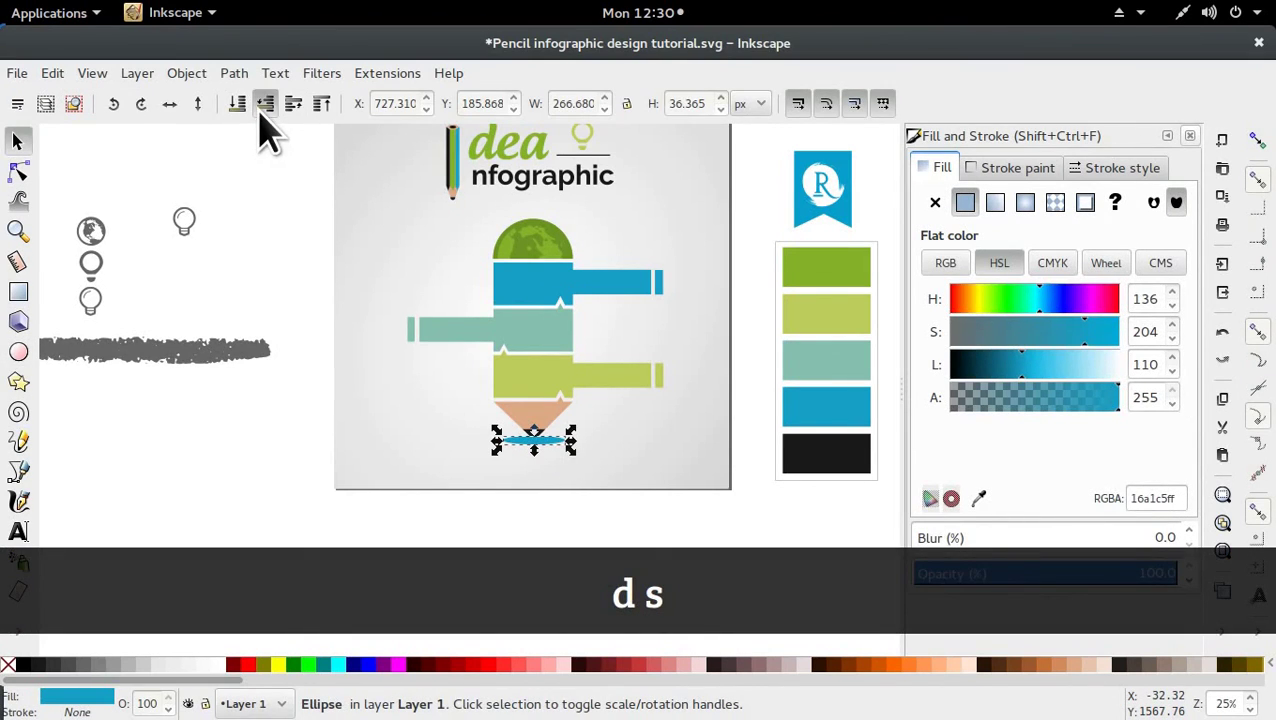
Fill the ellipse under the pencil point with the palette's near-black 1a1a1a
key("d")
left_click(795, 452)
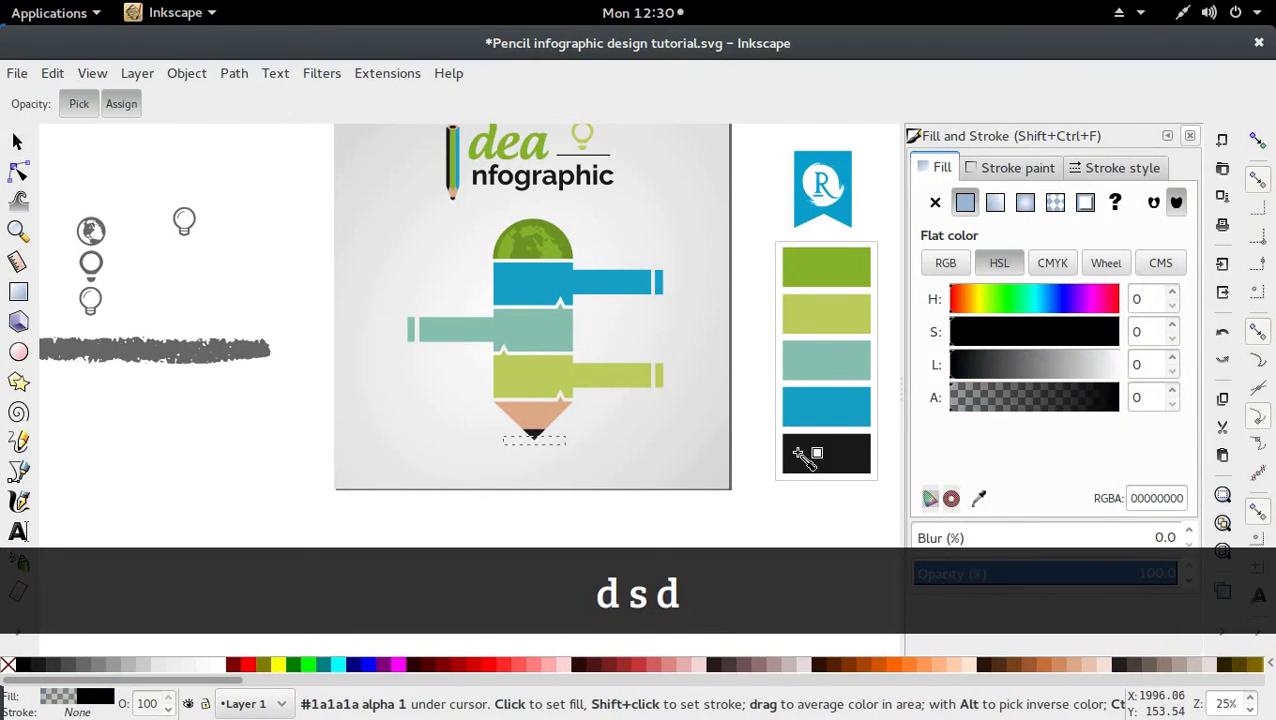
left_click(796, 452)
key("s")
right_click(95, 705)
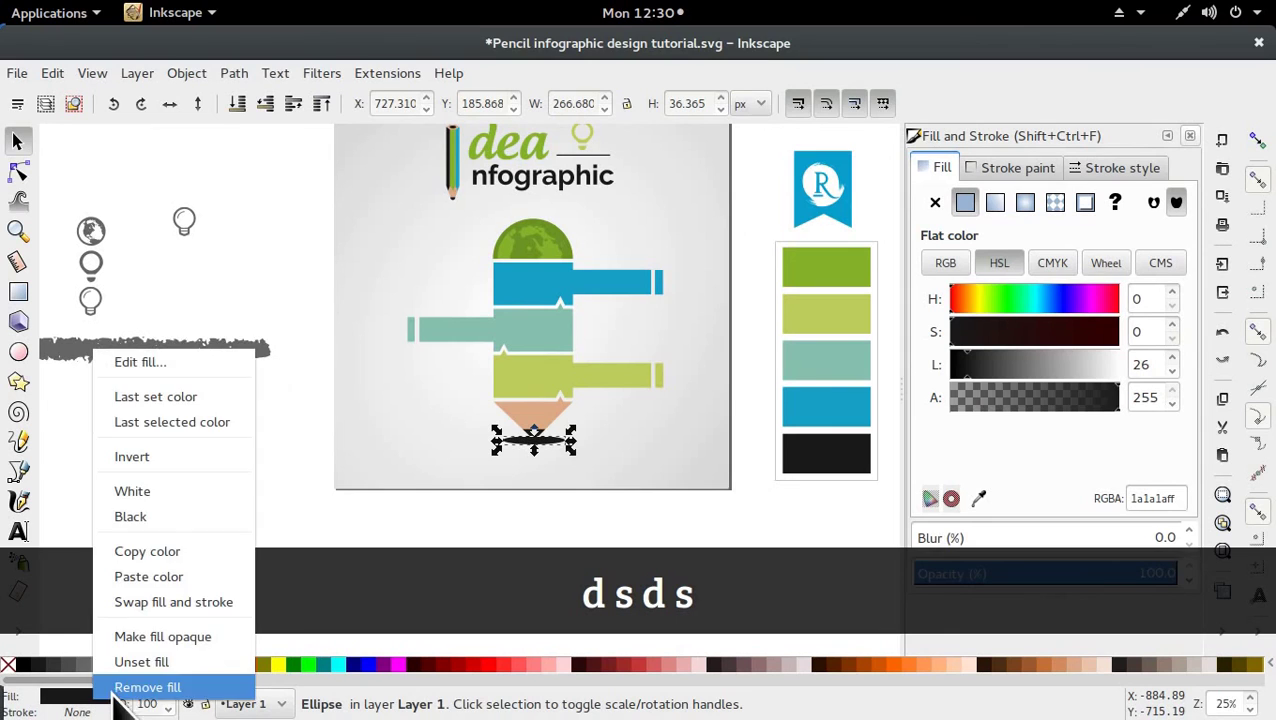
left_click(280, 602)
left_click(255, 520)
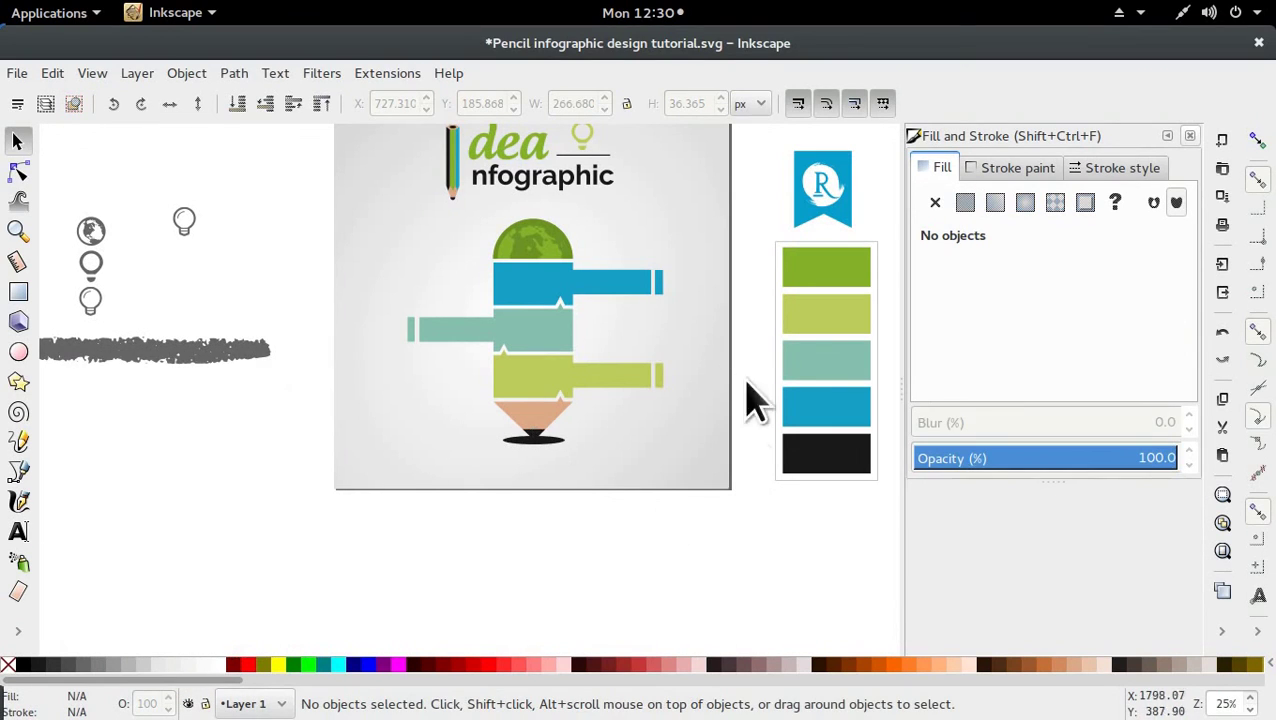
Reduce the opacity of the ellipse under the pencil point to 35.9% to make it a soft shadow
left_click(560, 449)
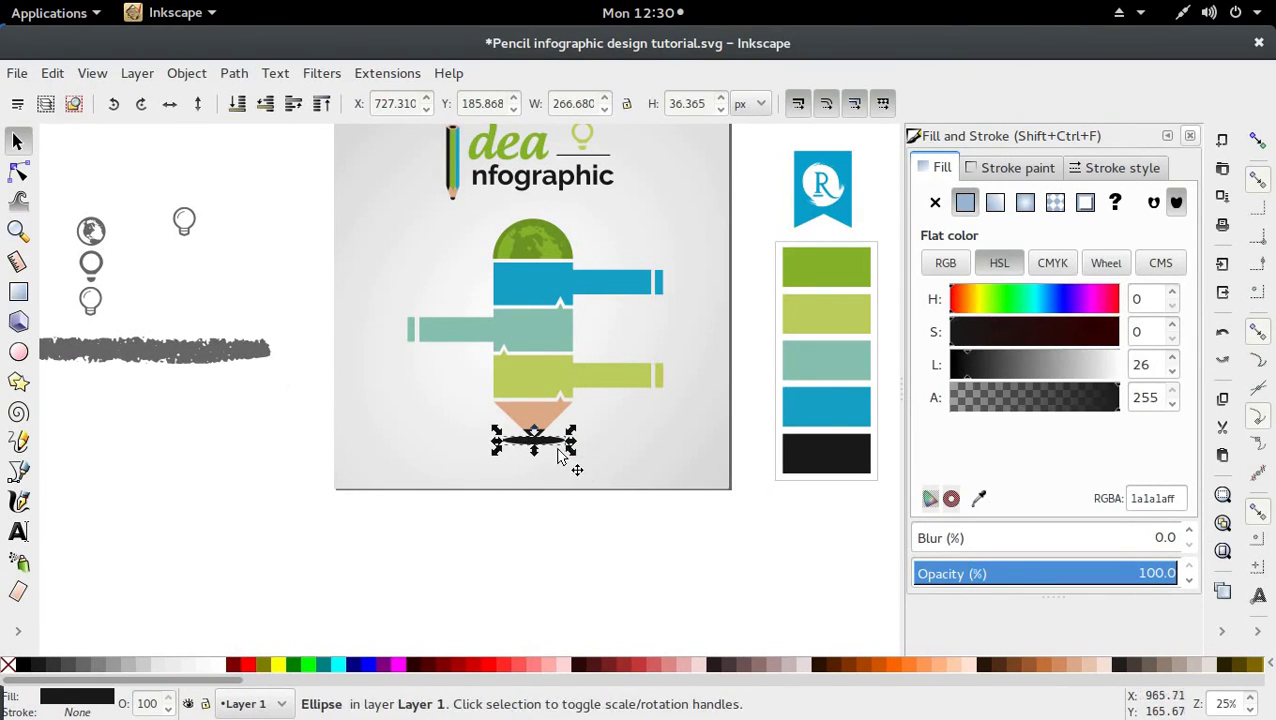
key("ctrl")
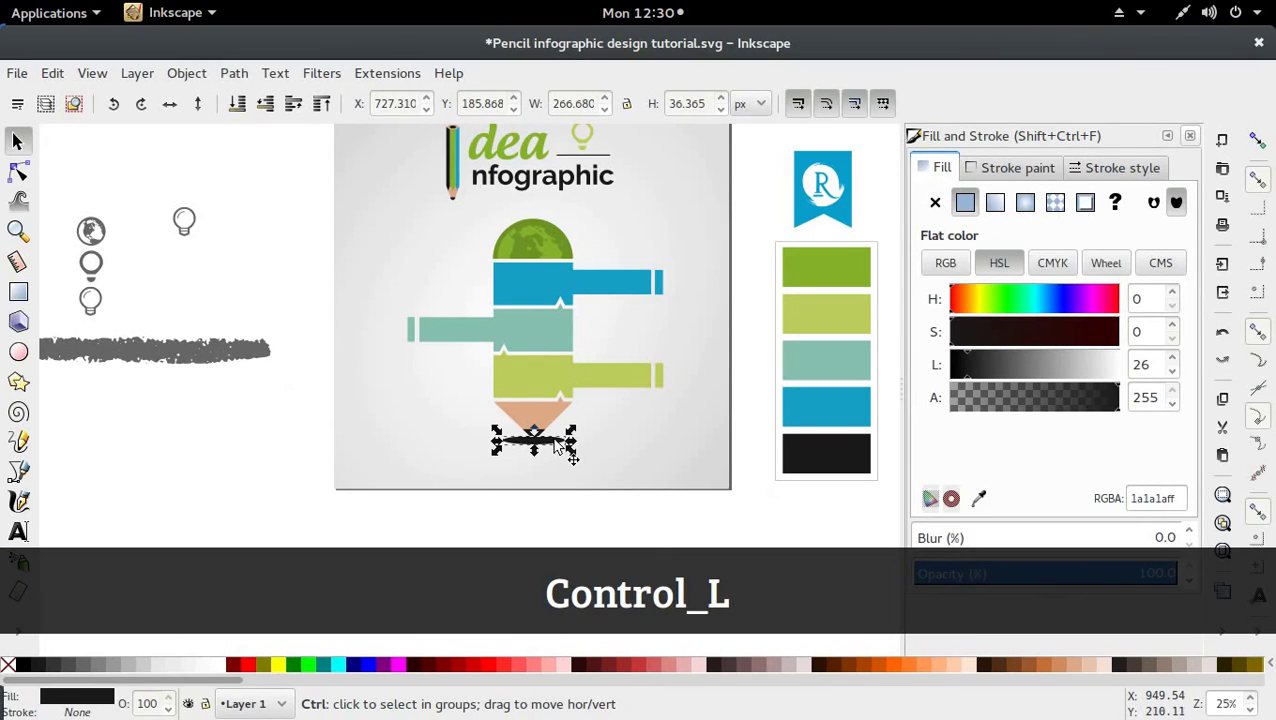
left_click(557, 446)
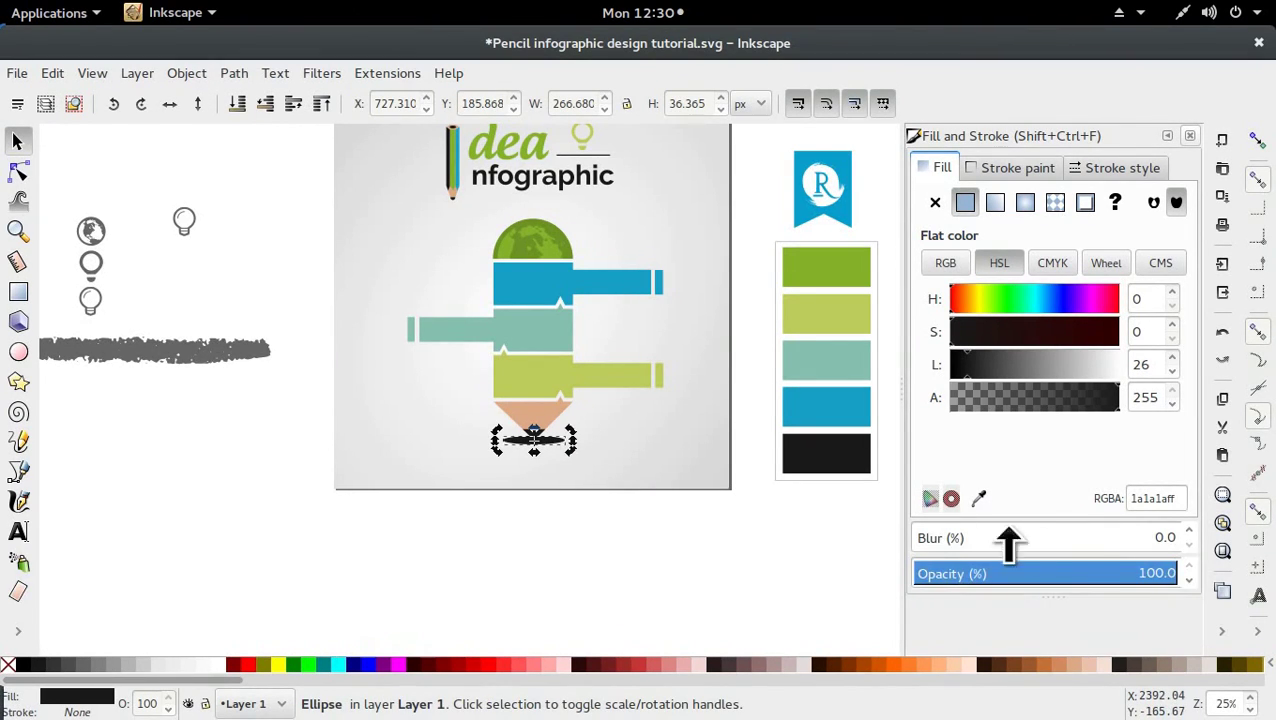
left_click_drag(1067, 566, 1008, 566)
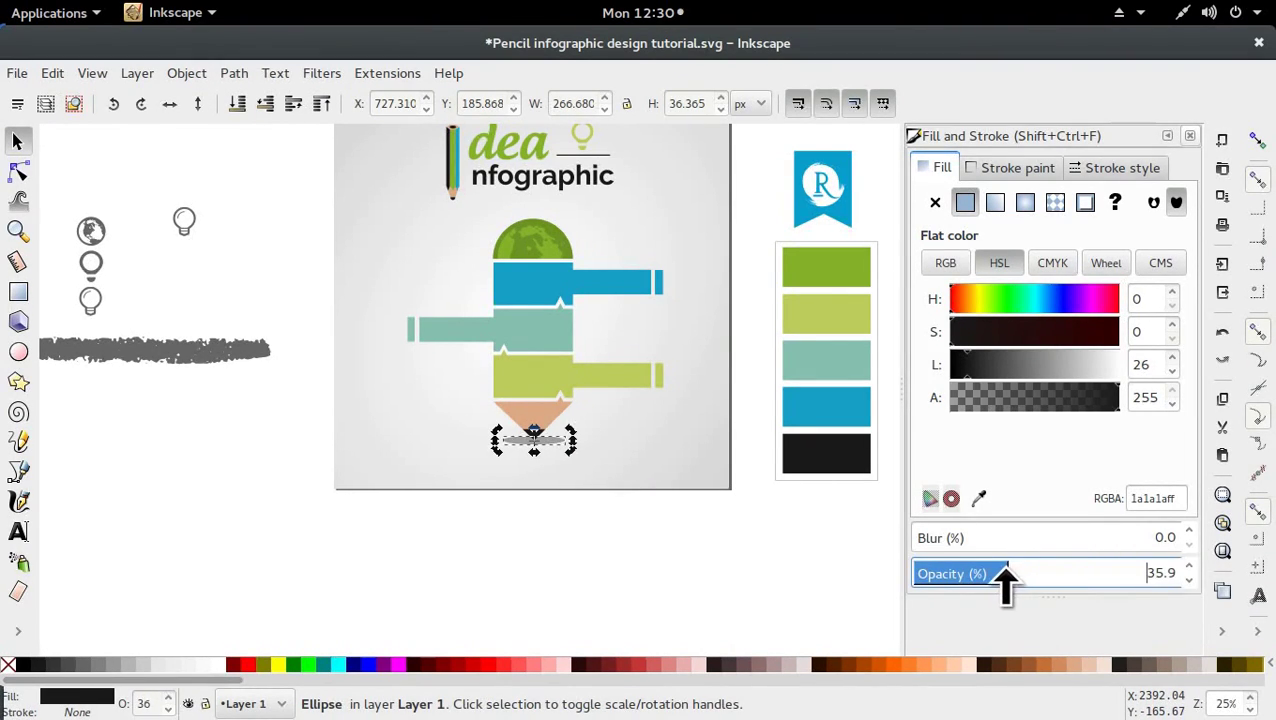
left_click(515, 535)
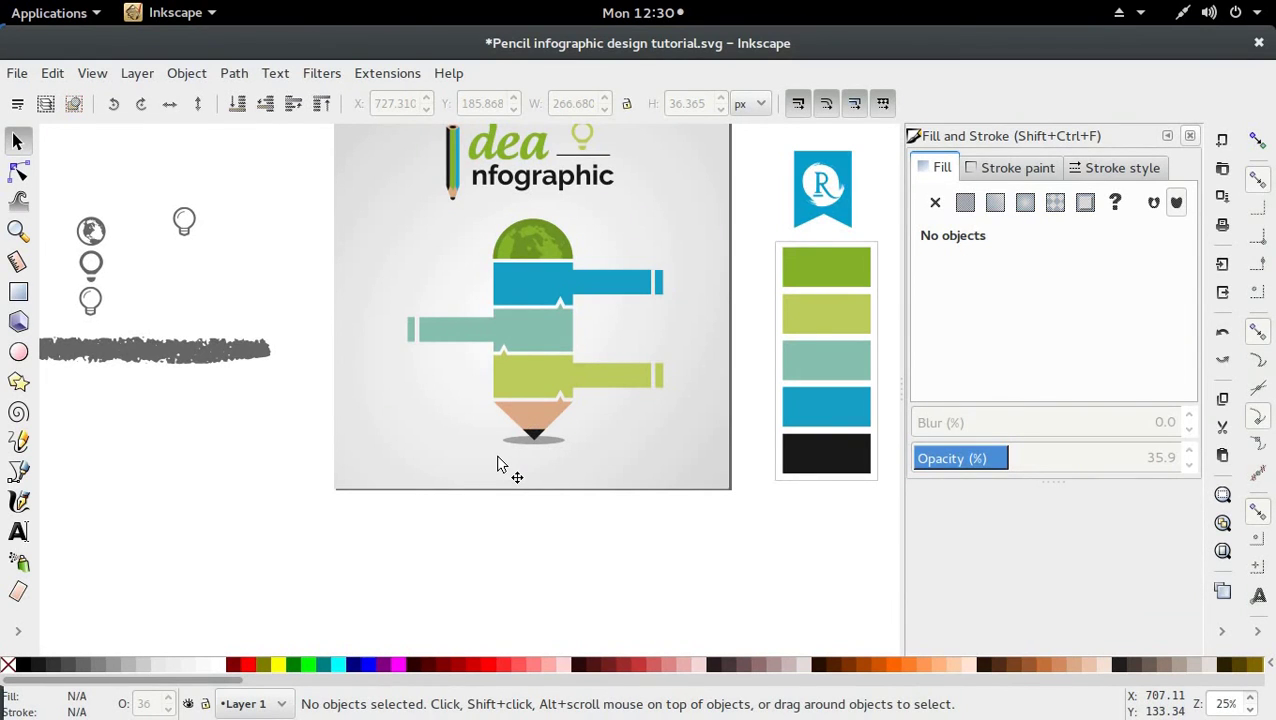
Duplicate the teal end strip and move the copy horizontally to where the teal bar meets its band
scroll(500, 464, "up", 2)
left_click(415, 410, "ctrl")
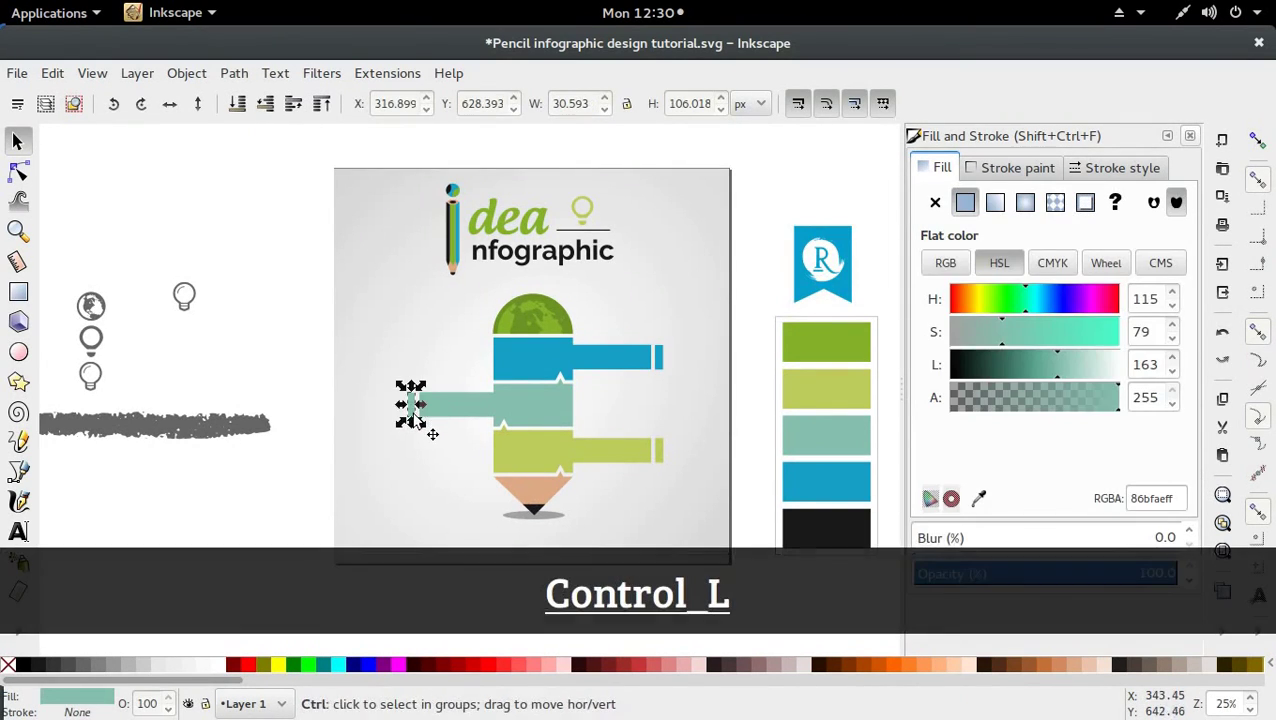
key("ctrl+d")
left_click_drag(415, 410, 500, 425)
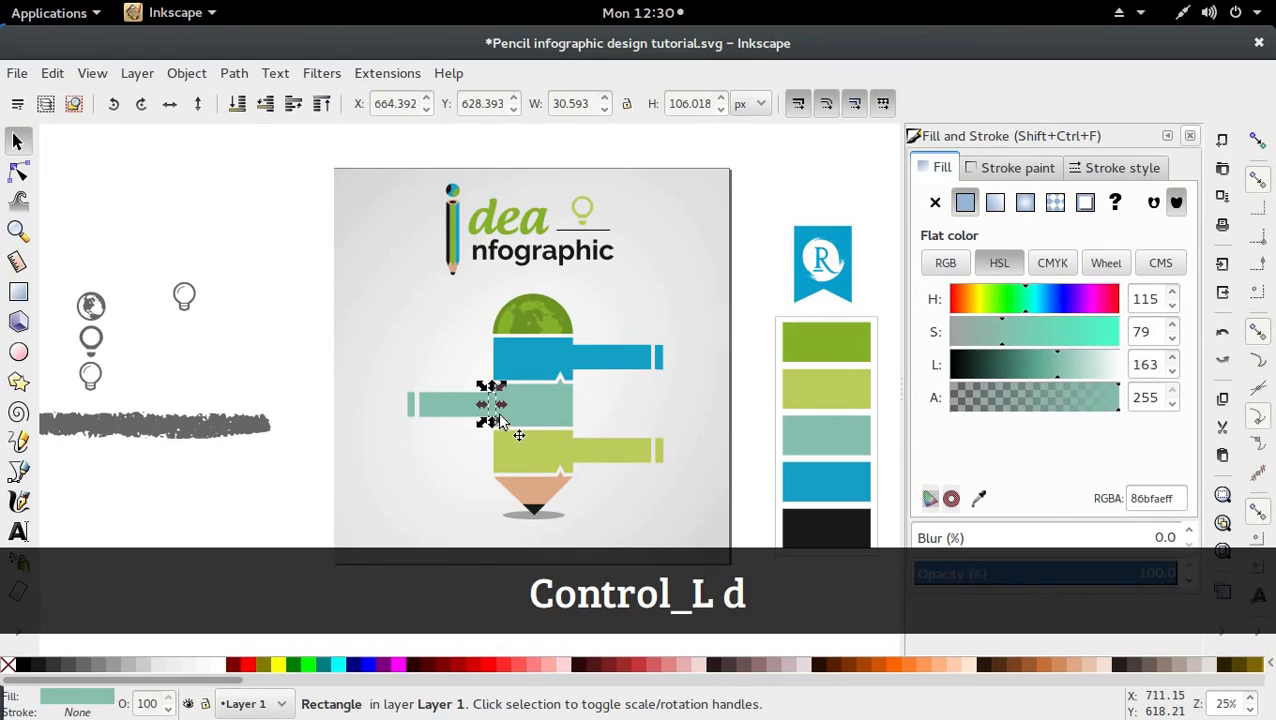
Darken the copied teal strip's fill to a lightness of 138 and place it behind the teal band
key("d")
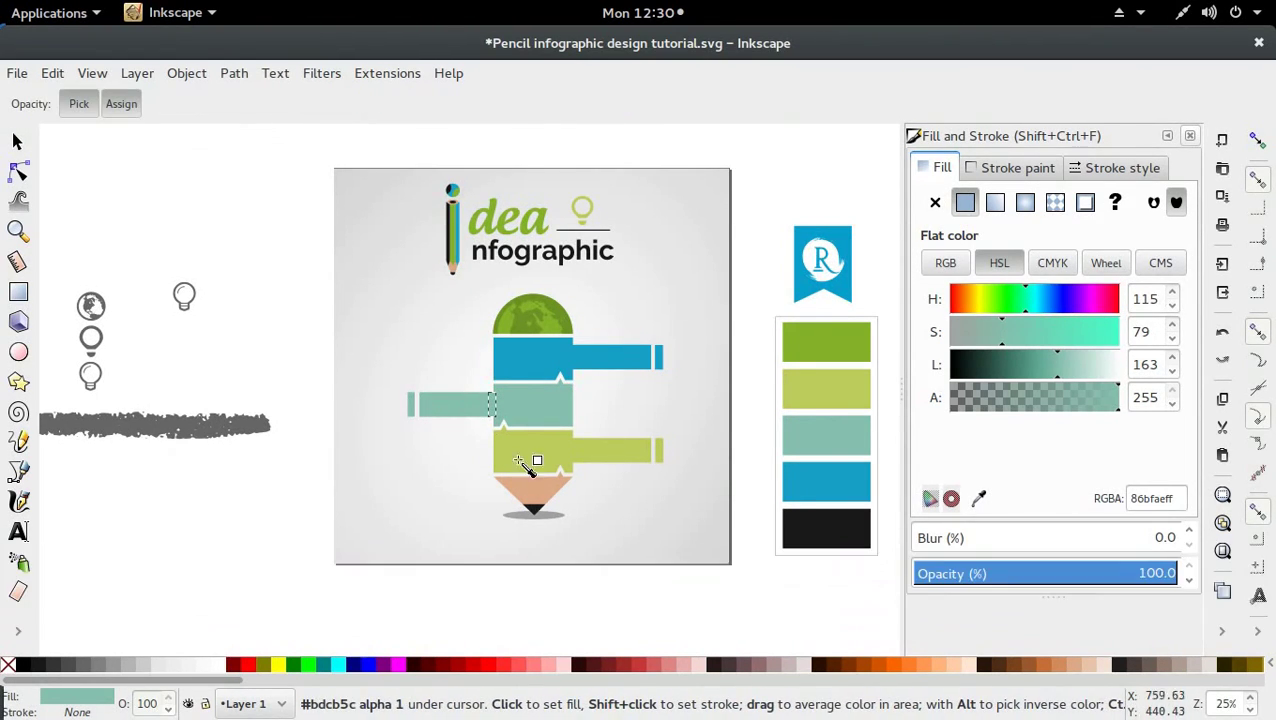
key("s")
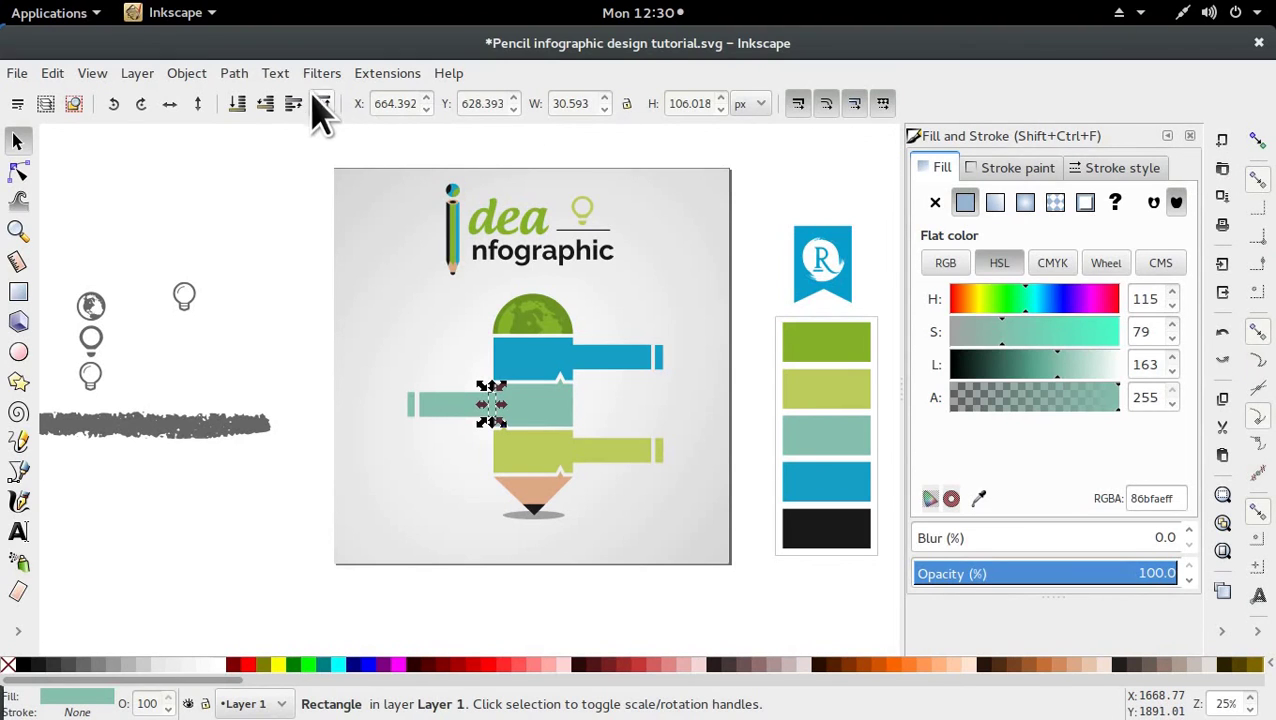
left_click(186, 73)
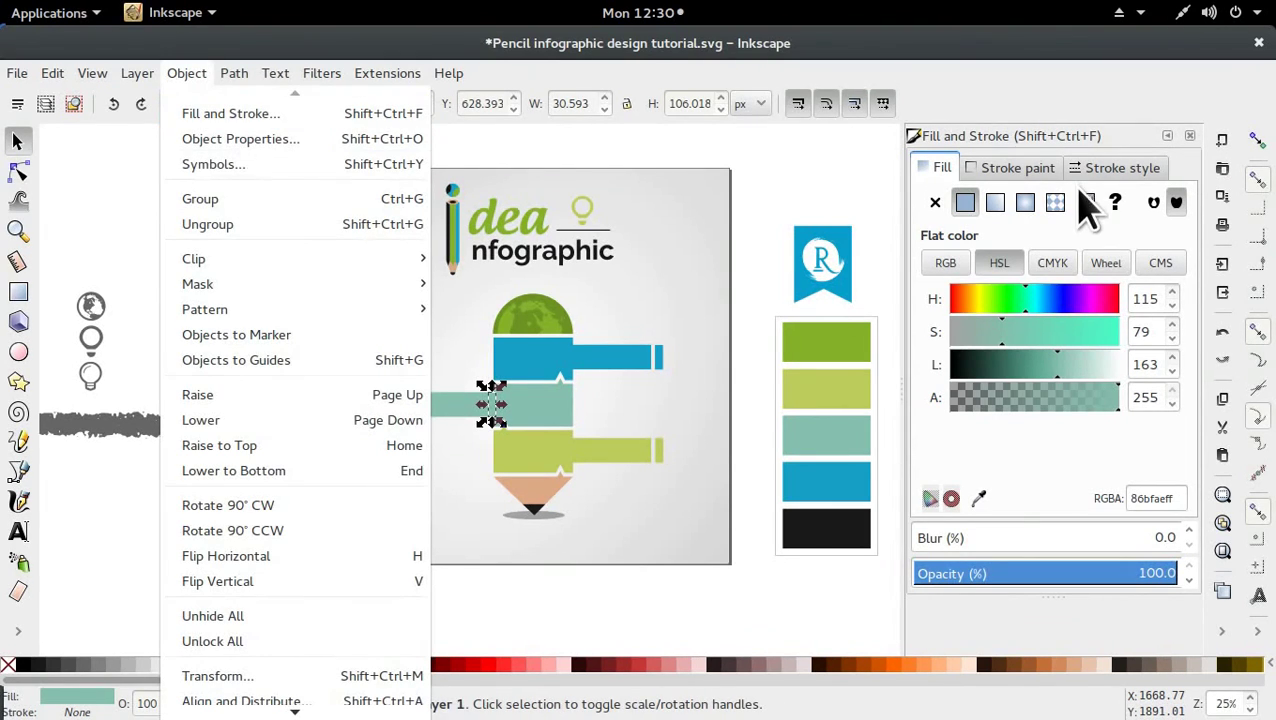
key("Escape")
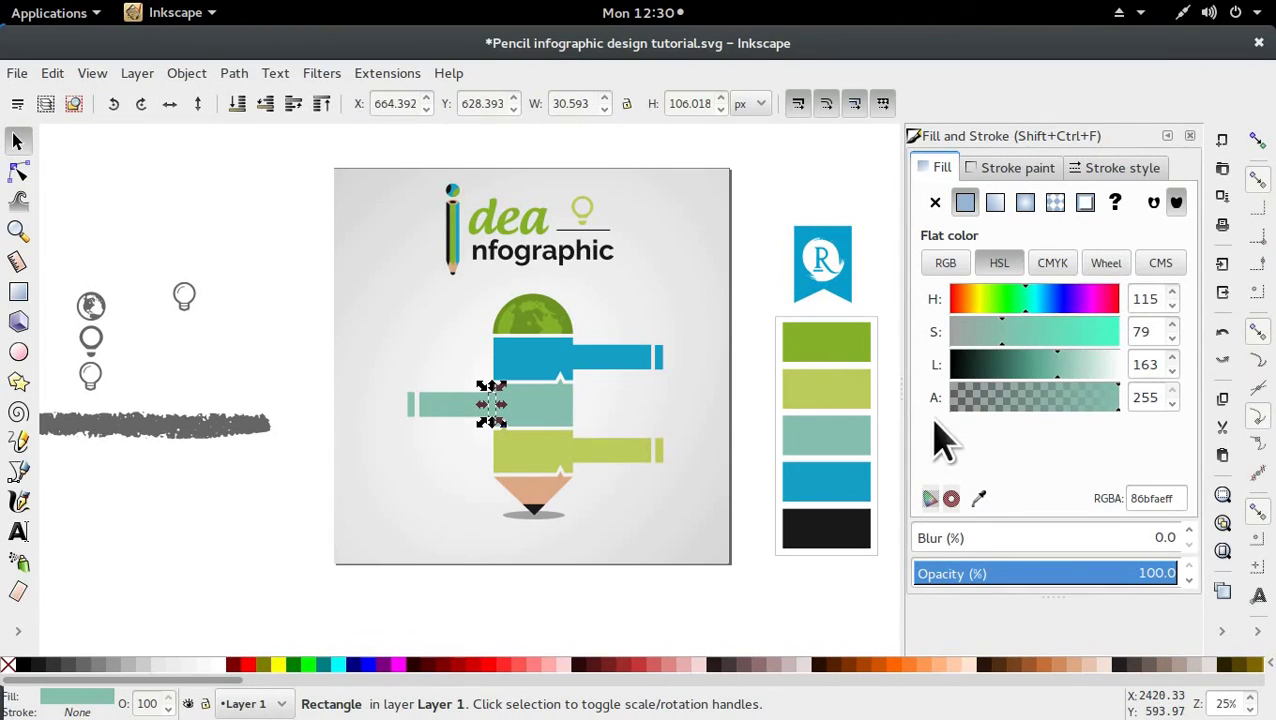
left_click(1057, 368)
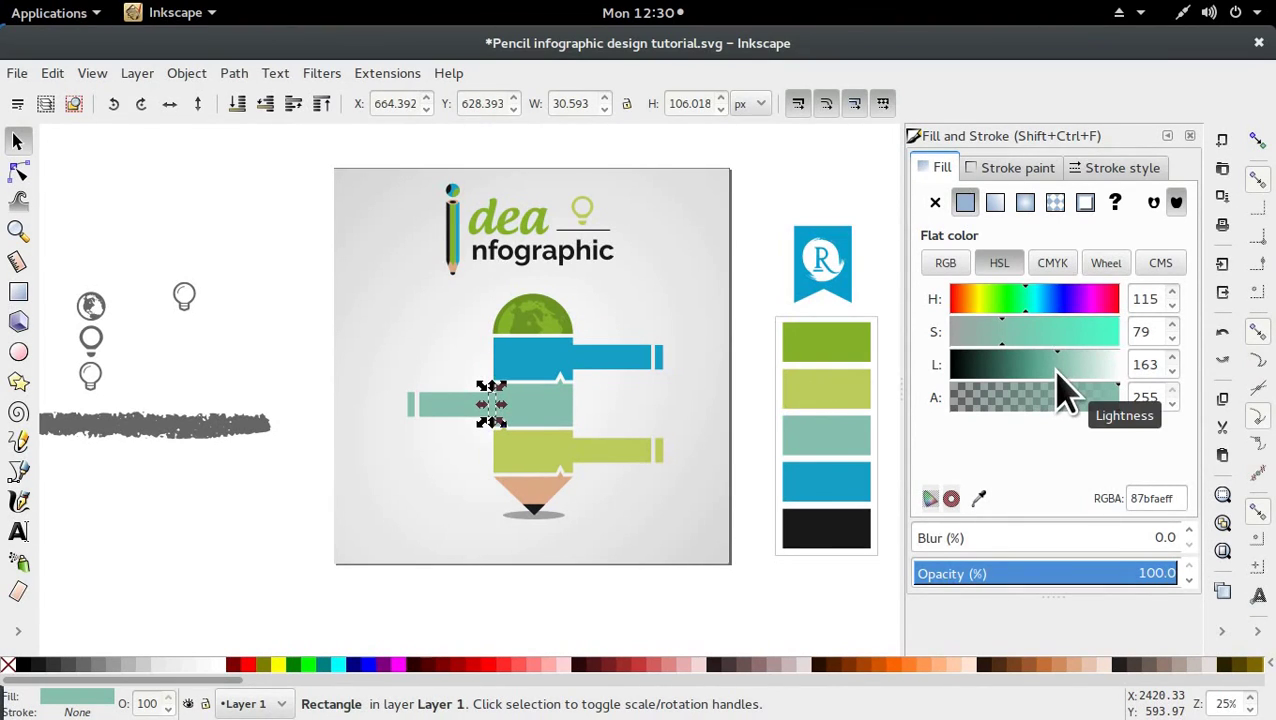
left_click_drag(1057, 371, 1040, 374)
left_click(443, 384)
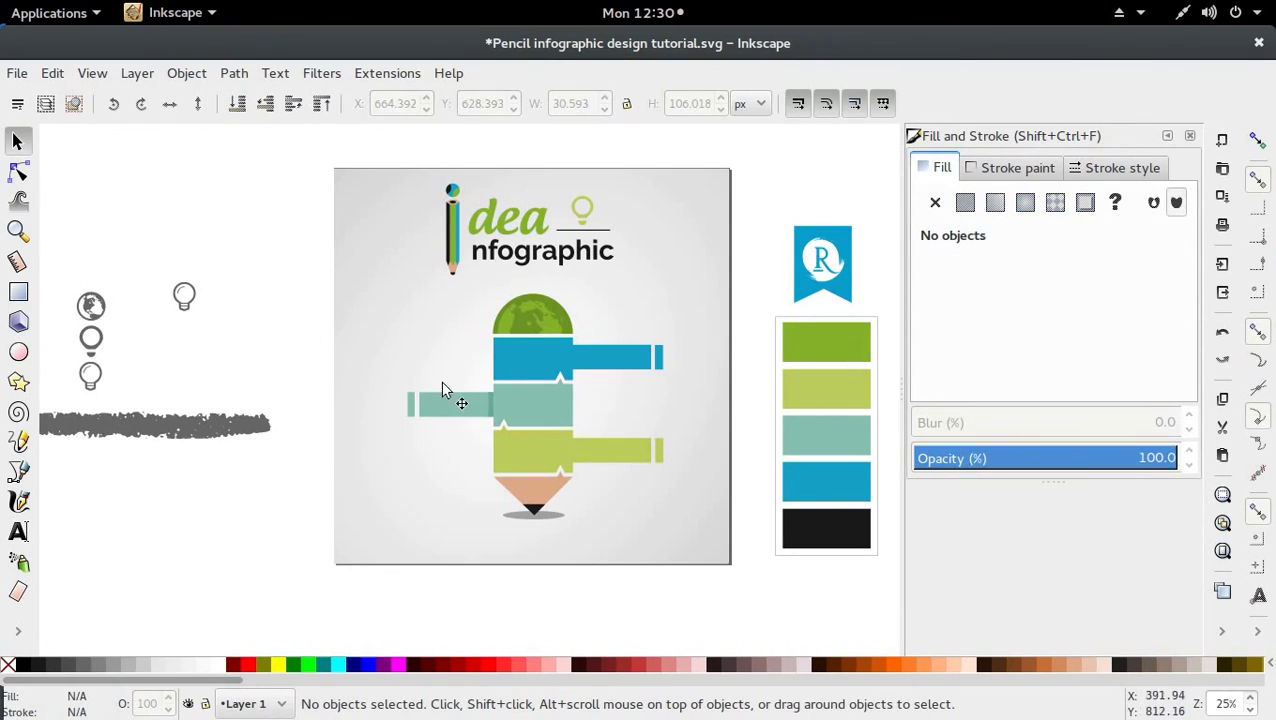
Select the dark teal strip partly covered by the band and examine closely how it sits at the bar's inner end
left_click(490, 420)
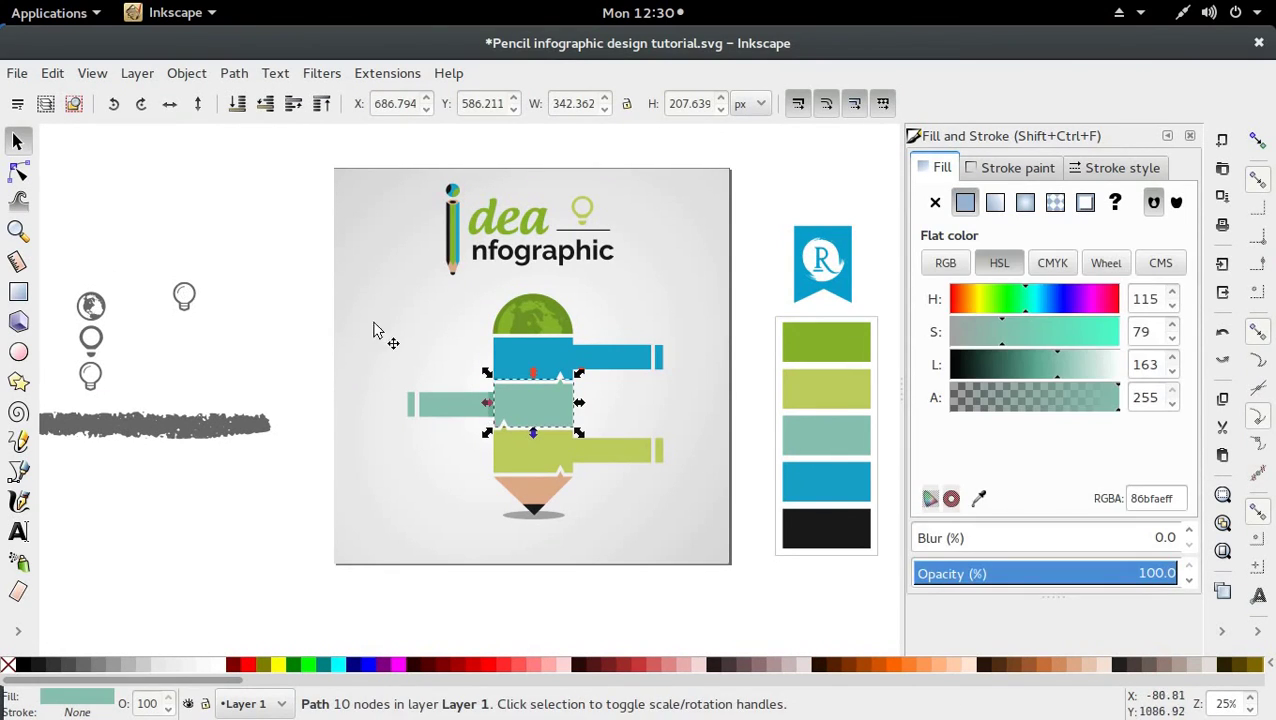
left_click(487, 397)
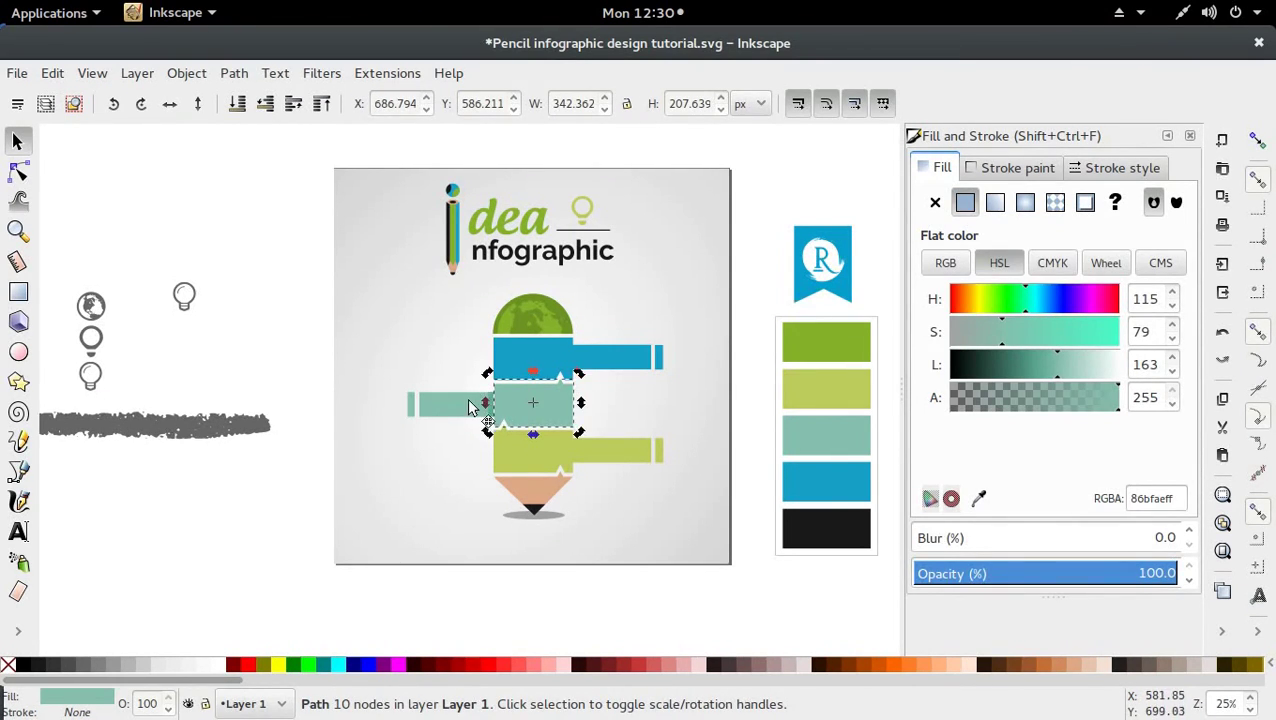
left_click(470, 407)
left_click(490, 421, "alt")
left_click(490, 421, "alt")
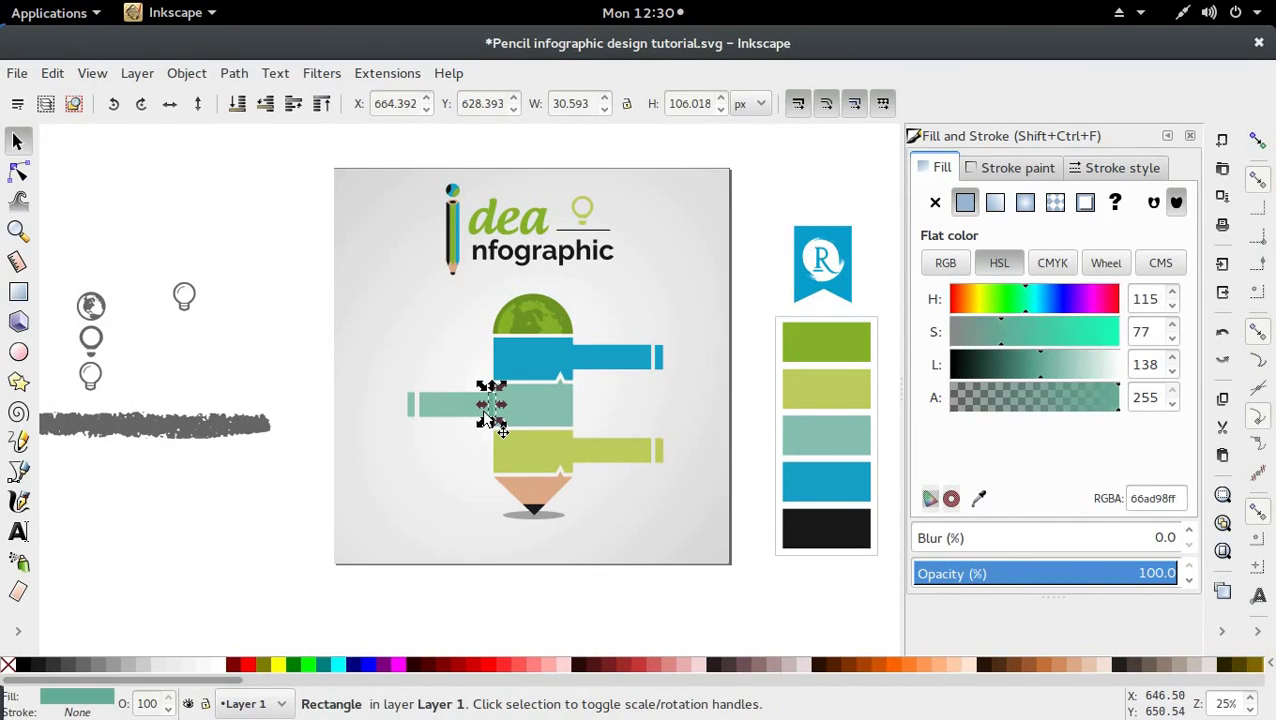
left_click(240, 295)
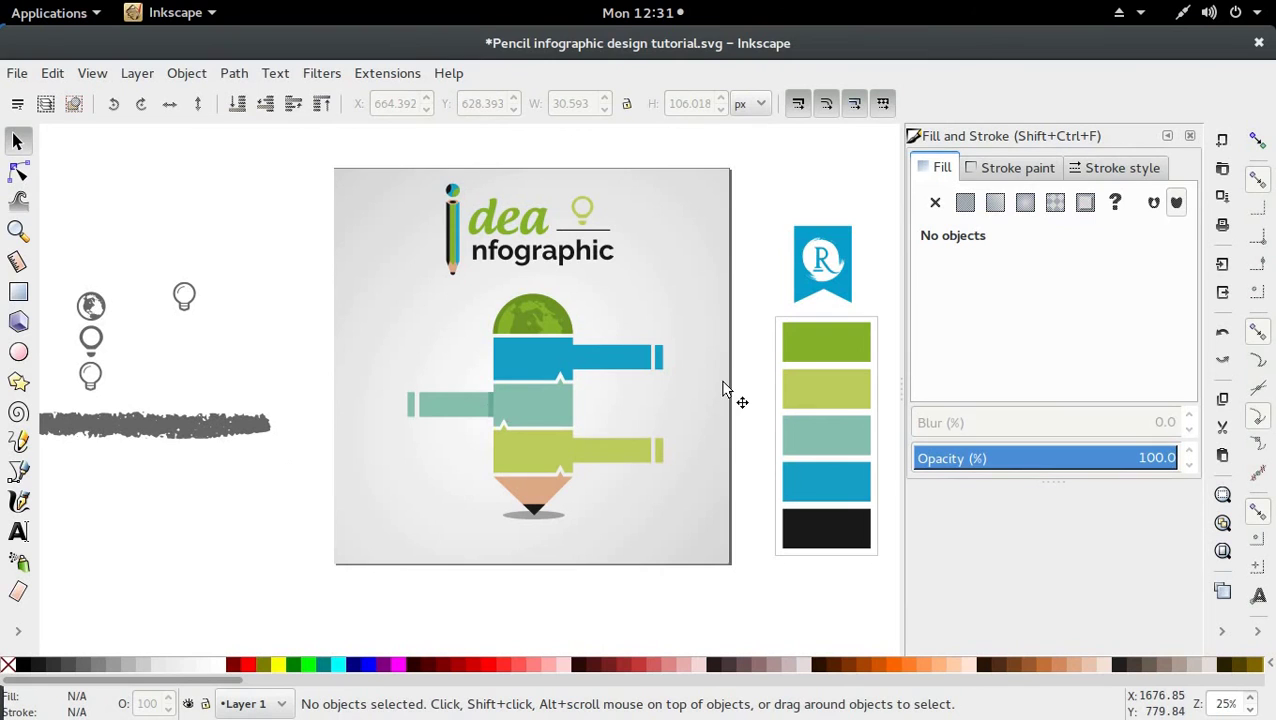
scroll(505, 418, "up", 4)
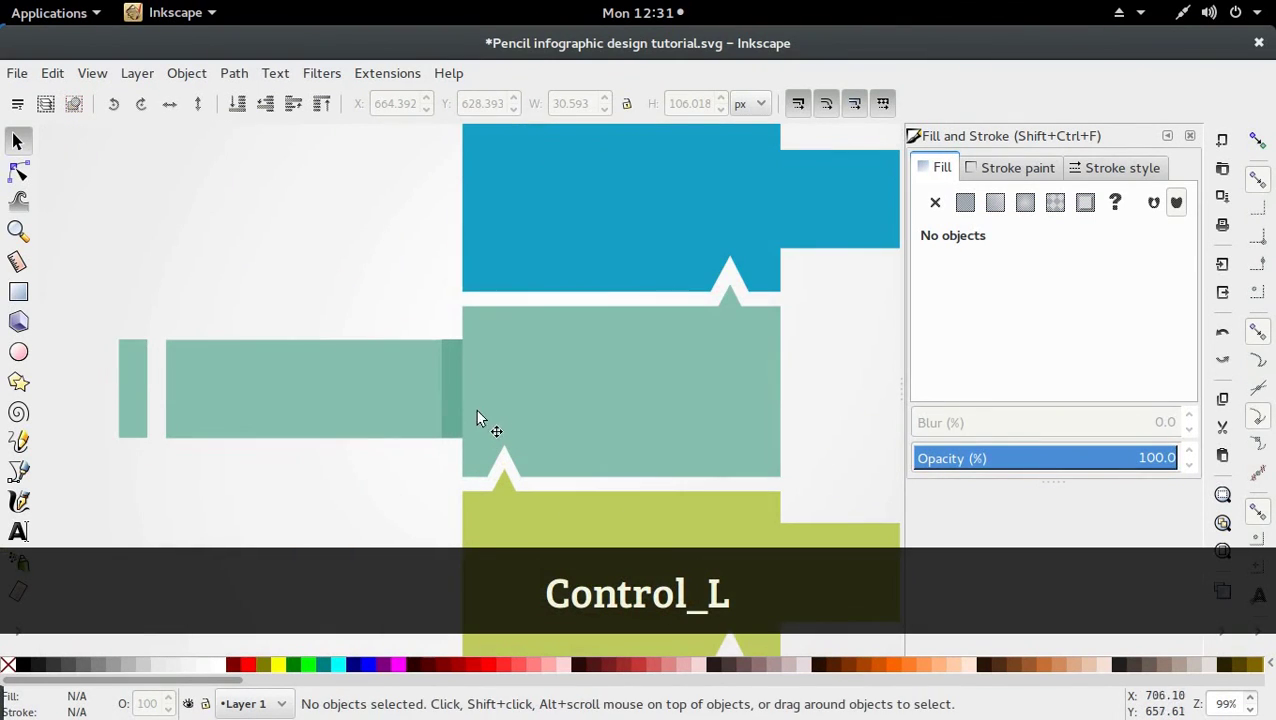
left_click(447, 407)
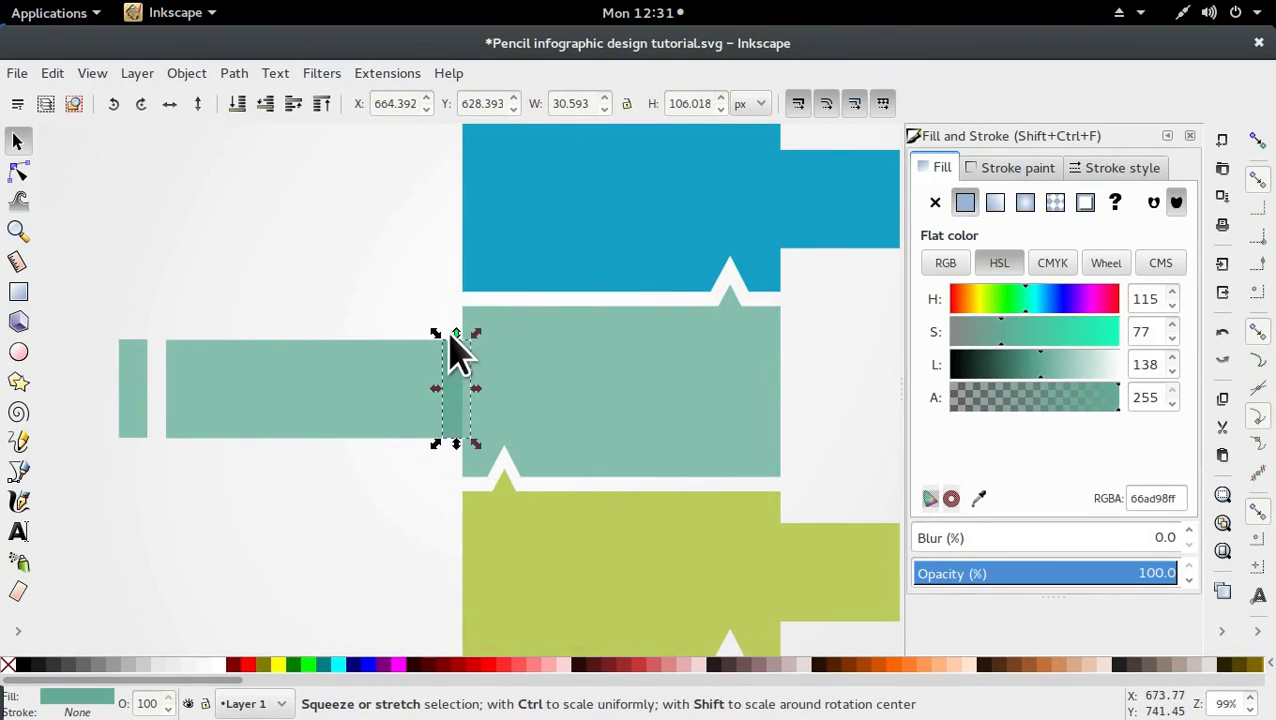
left_click_drag(452, 337, 454, 337)
scroll(533, 425, "down", 2)
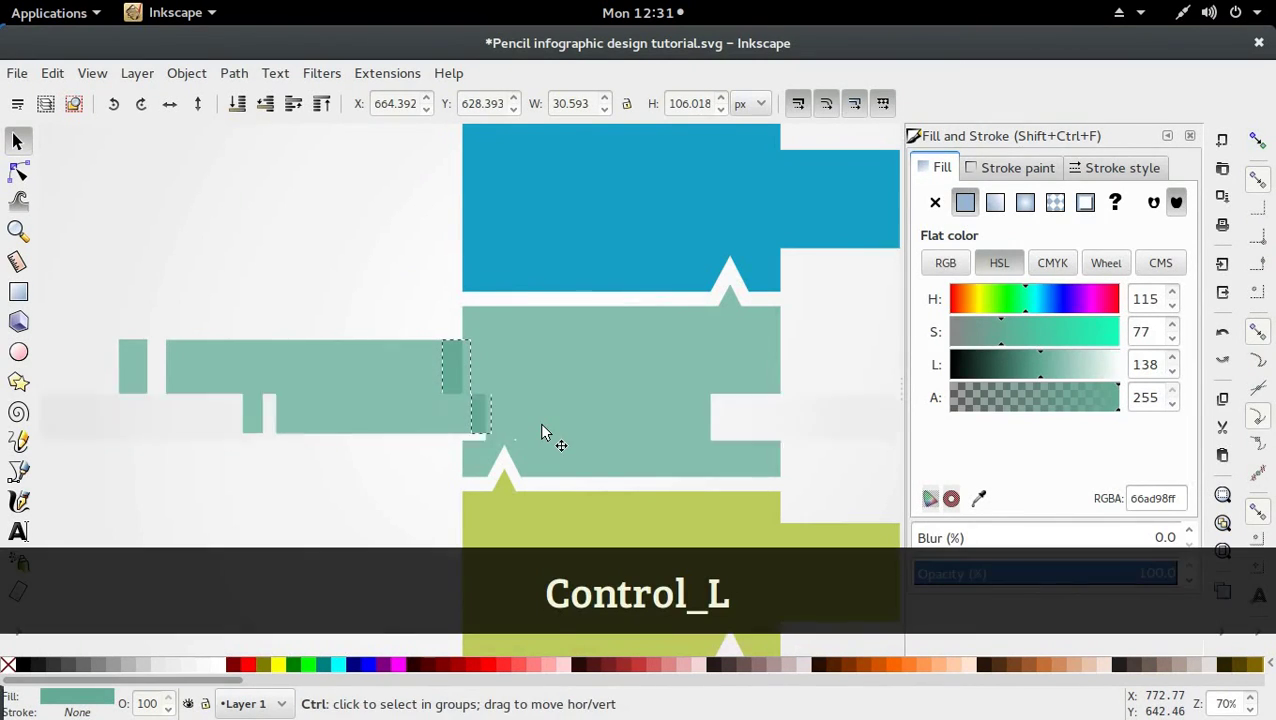
key("ctrl")
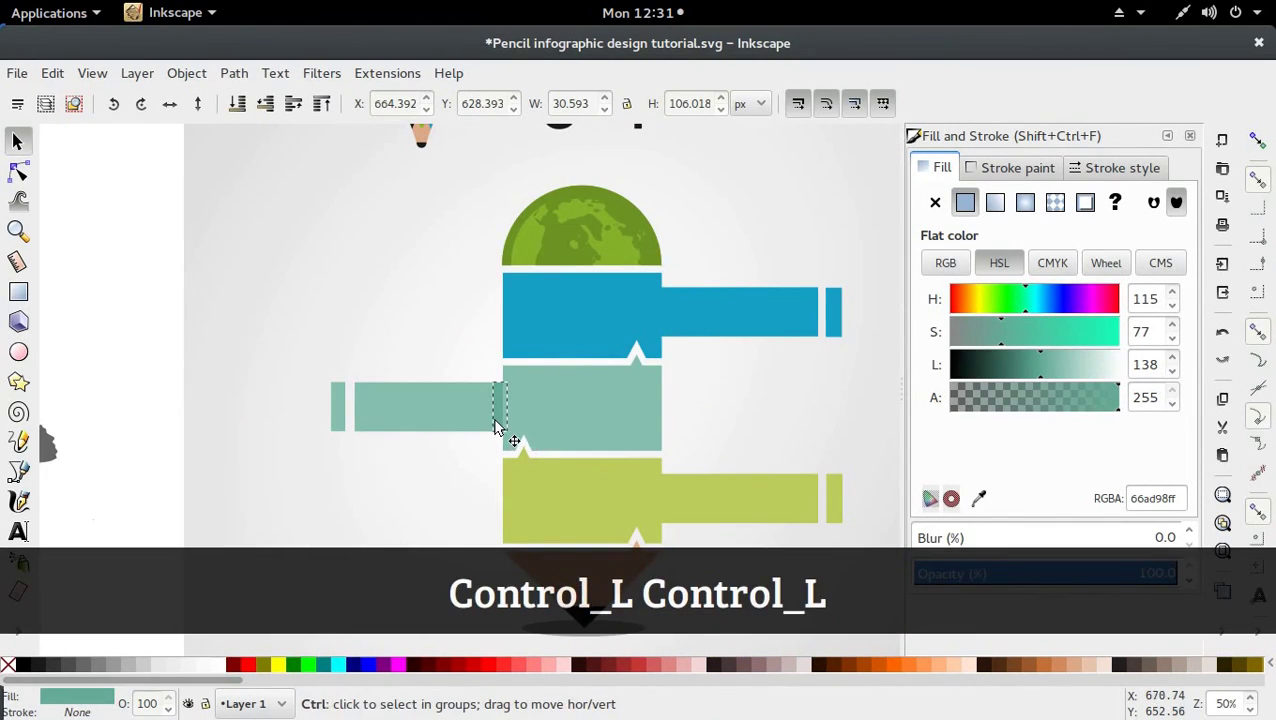
Duplicate the blue end strip and move the copy horizontally to where the blue bar meets its band
left_click(828, 328)
key("ctrl+d")
left_click_drag(828, 328, 659, 360)
key("f")
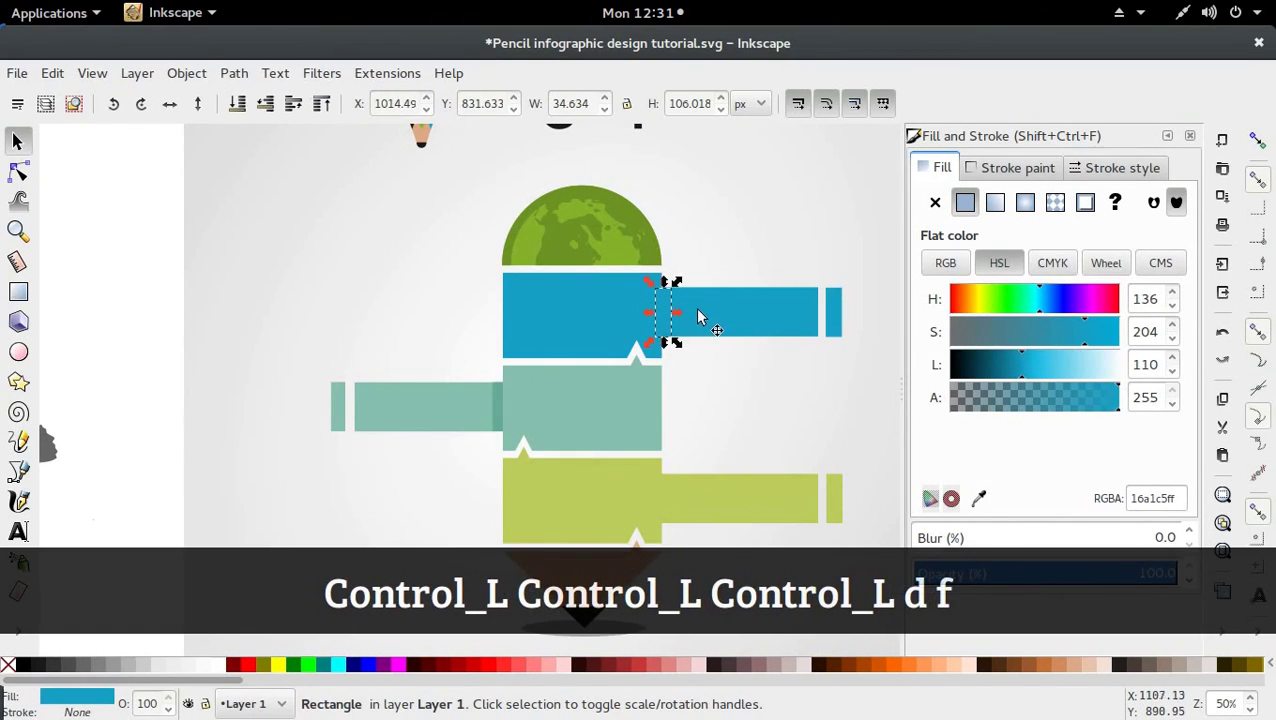
Darken the copied blue strip's fill to a lightness of 92
key("d")
key("s")
left_click(1007, 370)
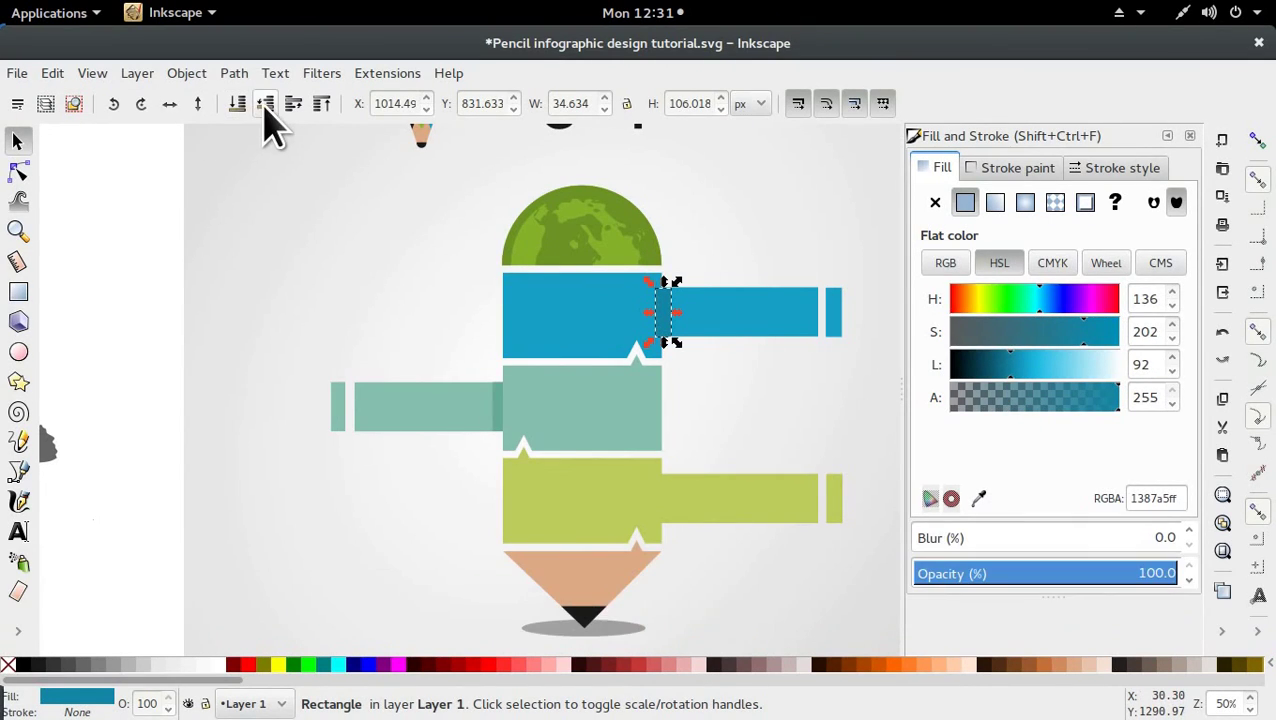
Place the dark blue strip behind the blue band and duplicate the lime end strip to the lime bar's inner end
left_click(150, 285)
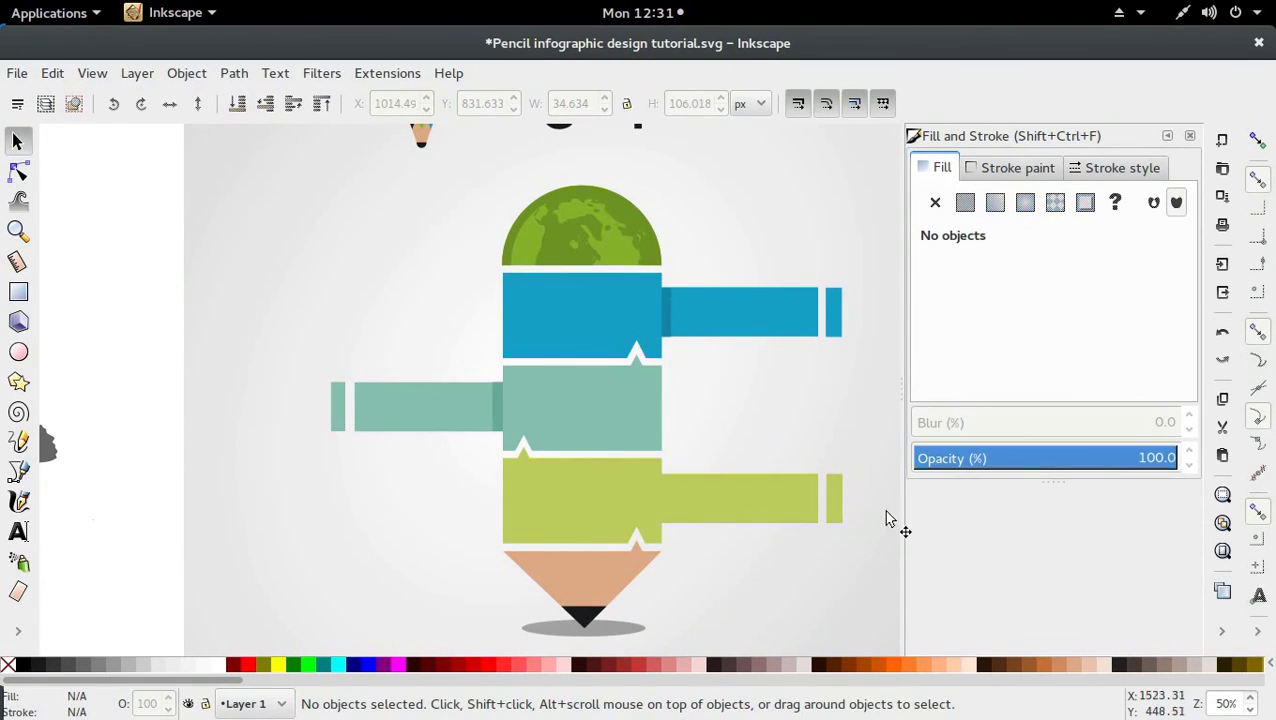
left_click(838, 502)
key("ctrl+d")
left_click_drag(836, 505, 823, 516)
key("ctrl+z")
left_click_drag(660, 521, 662, 521)
Fill the copied strip with the lime bar's colour, set its lightness to 115 and place it behind the lime band
key("d")
left_click(673, 312)
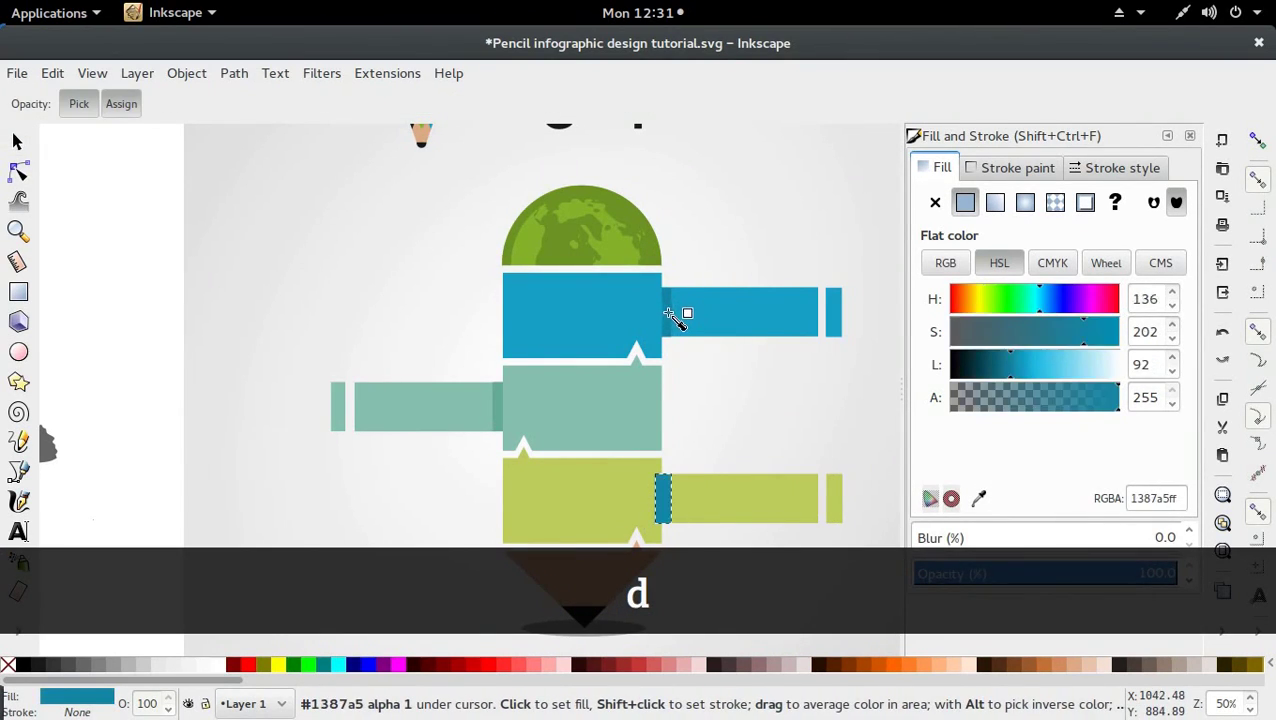
left_click(718, 483)
key("s")
left_click(1026, 368)
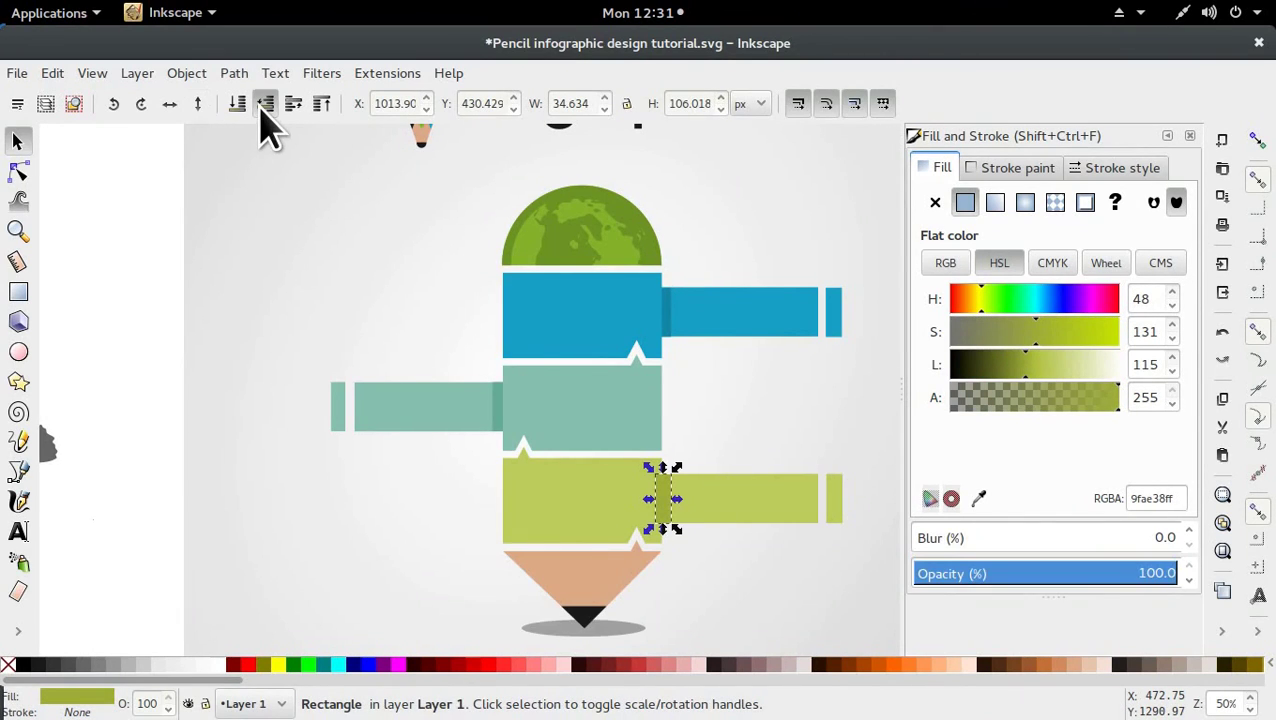
left_click(140, 330)
Look over the whole infographic and save the document
scroll(789, 385, "down", 2, "ctrl")
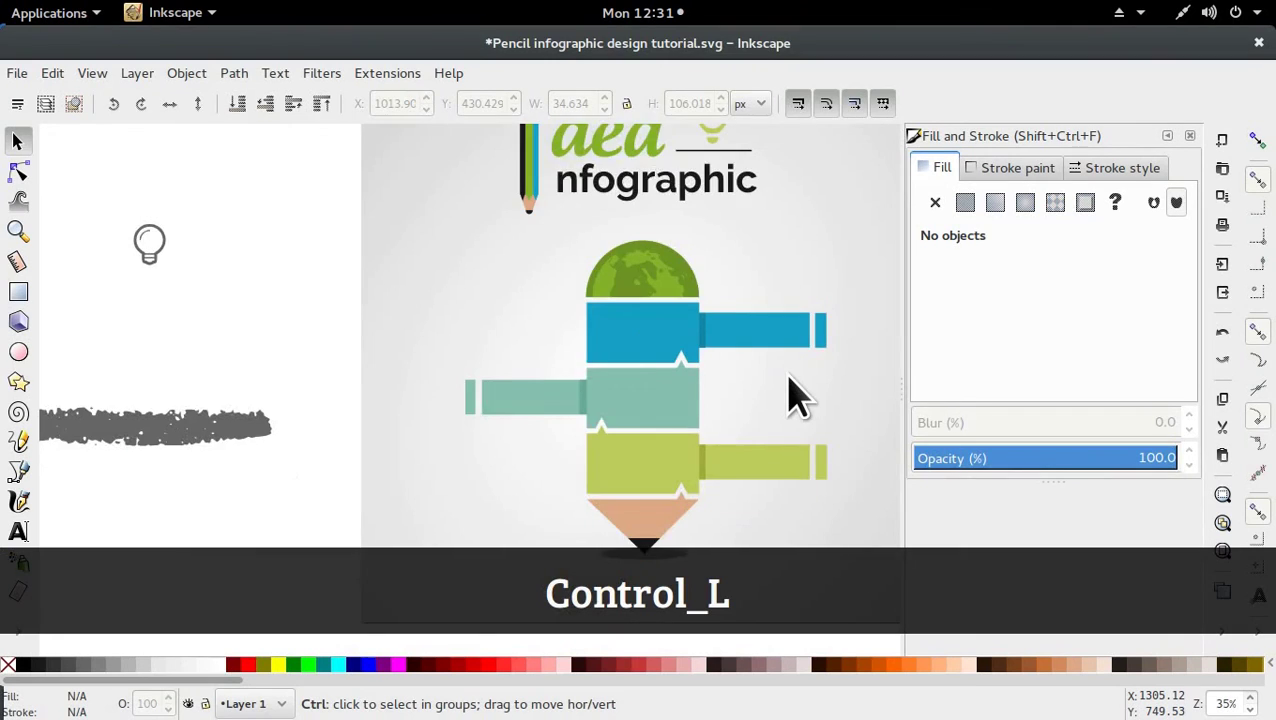
scroll(789, 395, "down", 1, "ctrl")
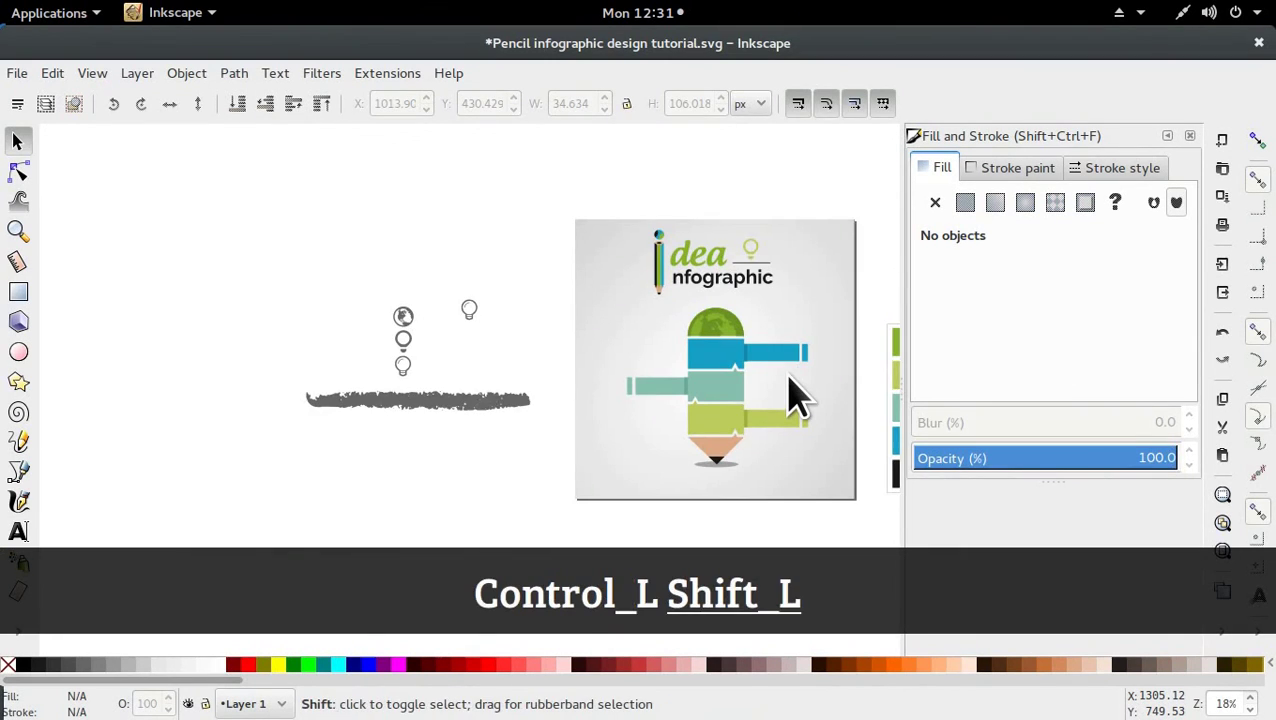
scroll(789, 395, "left", 4, "shift")
scroll(789, 395, "right", 4, "shift")
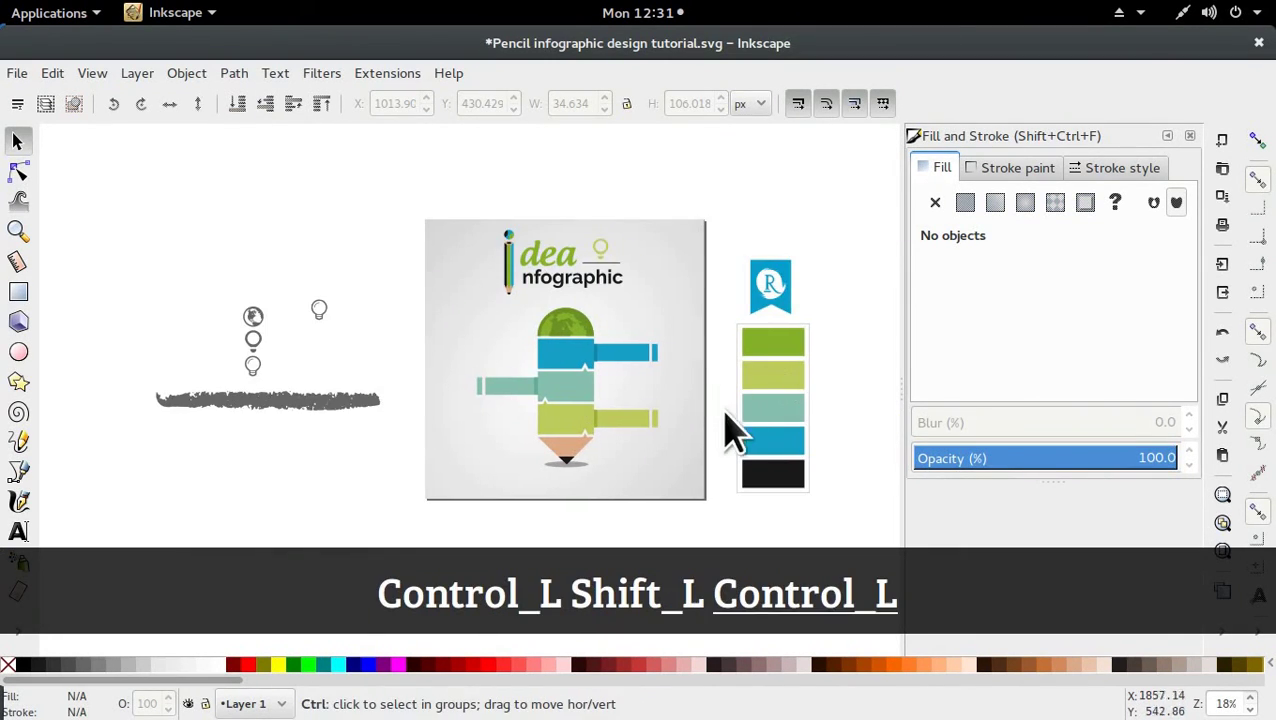
scroll(727, 433, "up", 2, "ctrl")
key("ctrl+s")
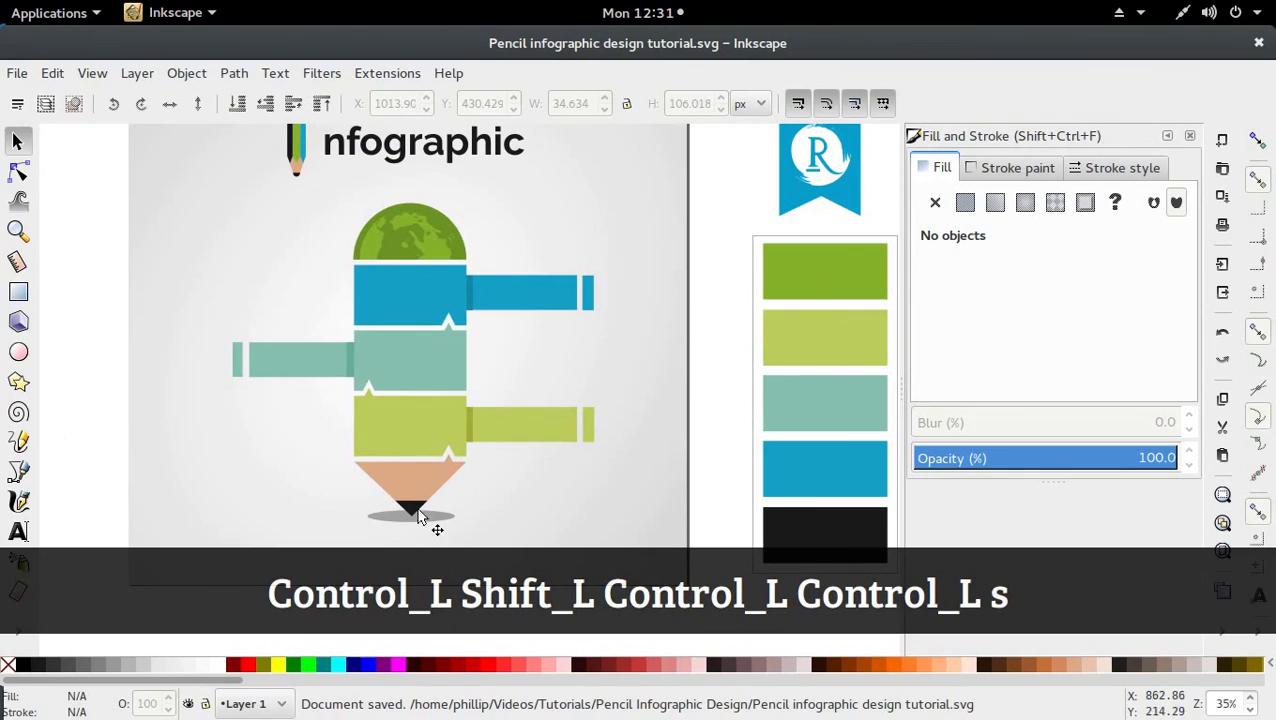
Turn on node snapping and draw a closed ray widening from the pencil's tip to the upper left, about 394 by 329 px
left_click(18, 471)
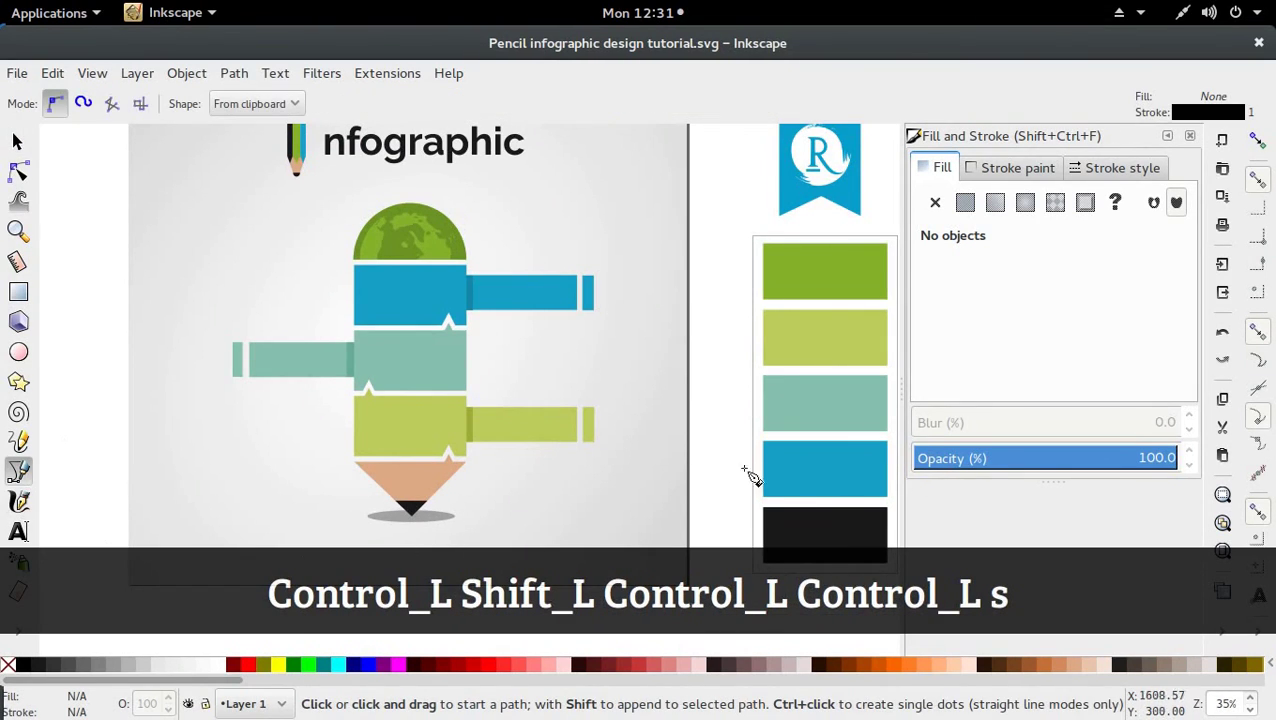
left_click(1258, 141)
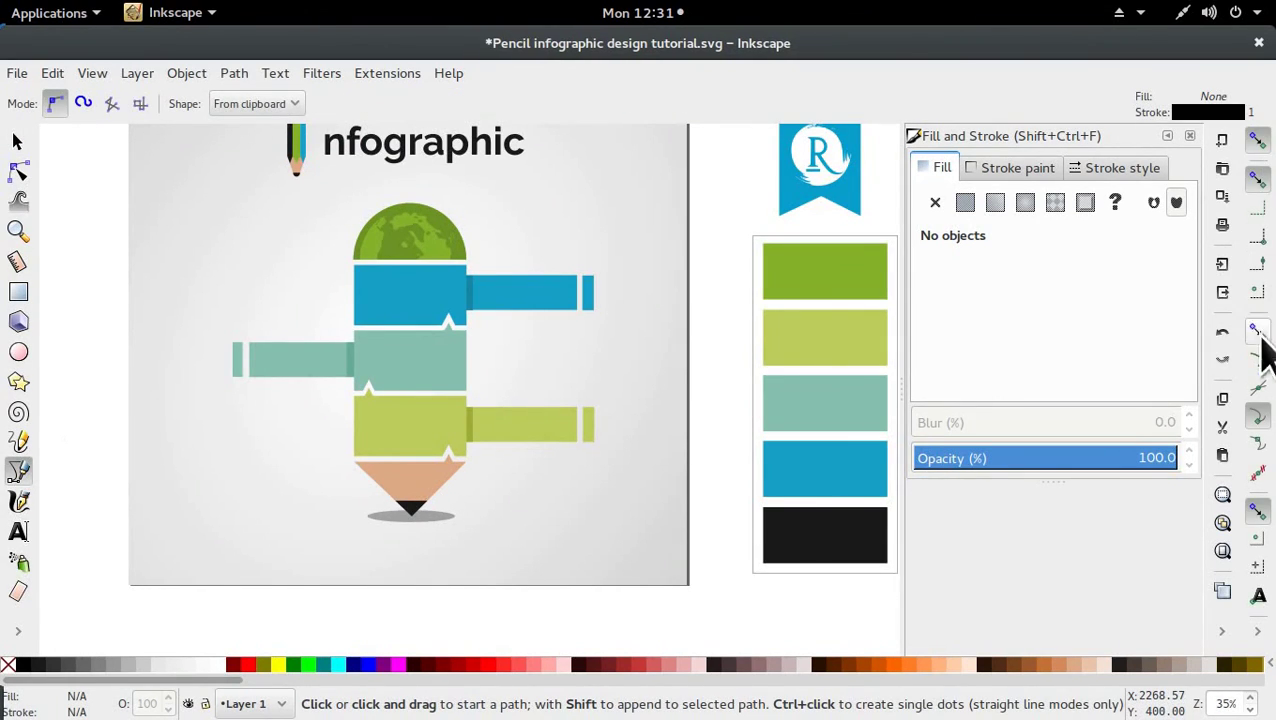
left_click(413, 515)
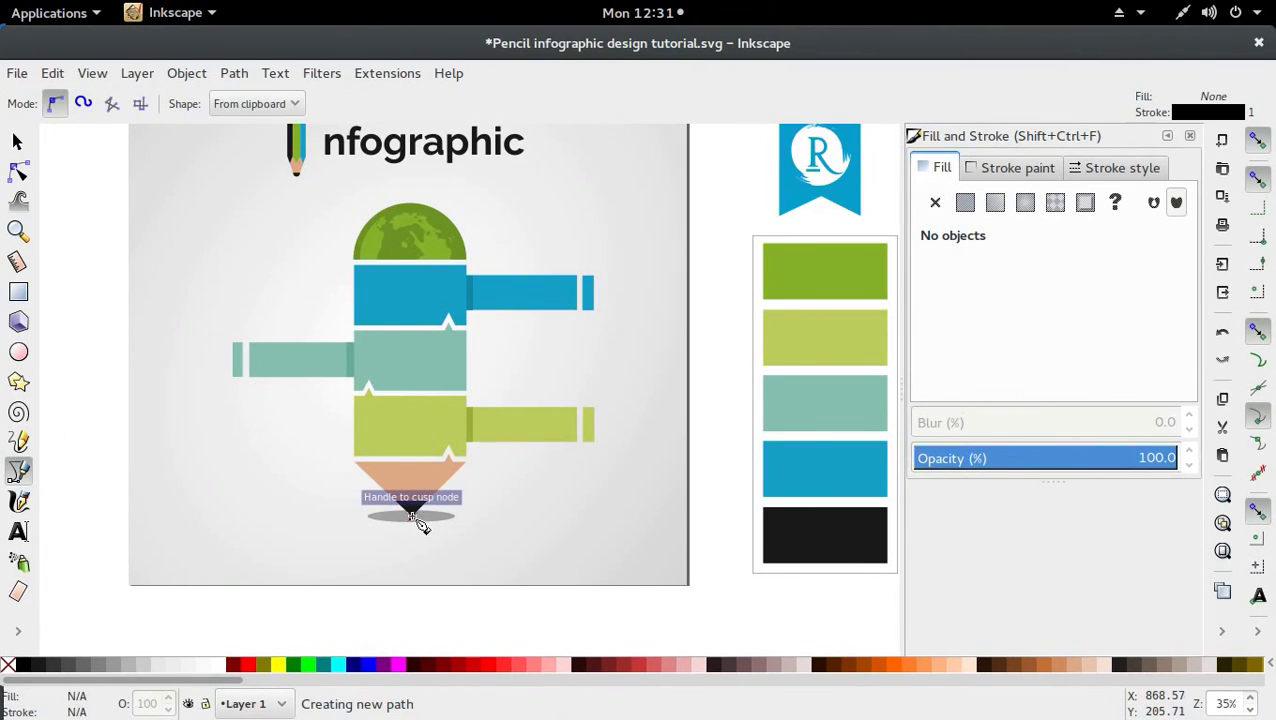
key("ctrl")
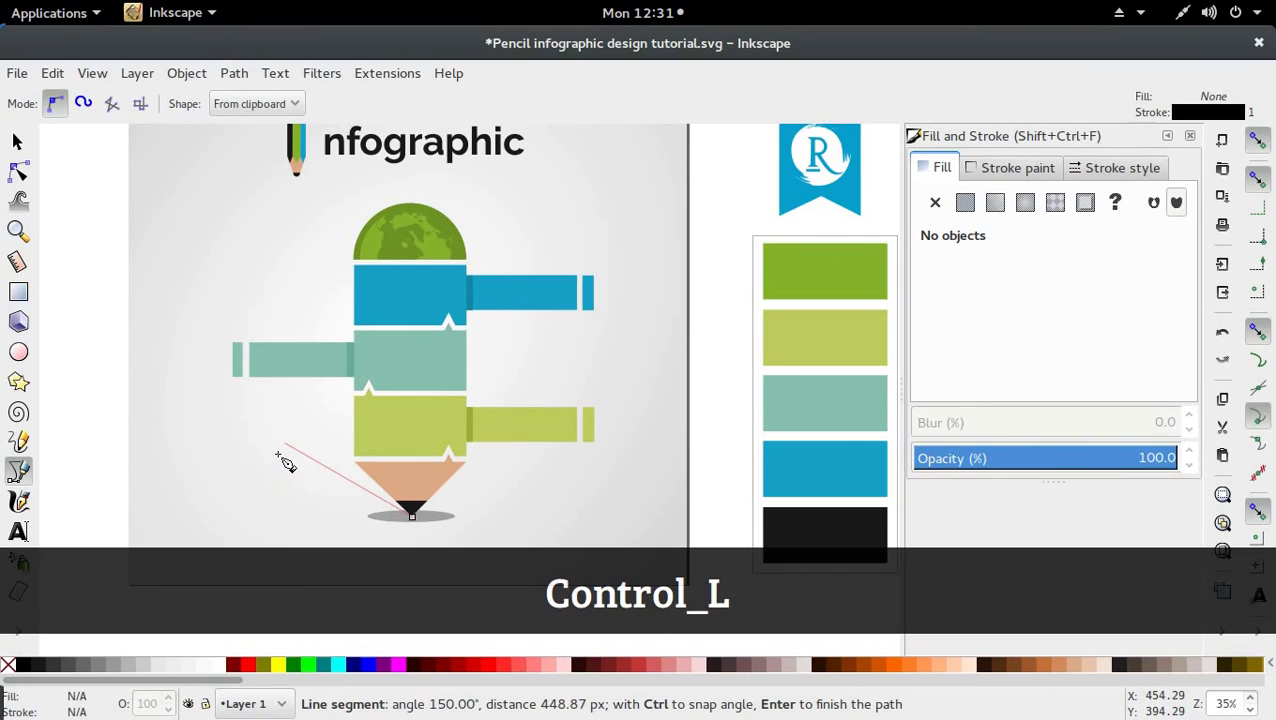
left_click(284, 440)
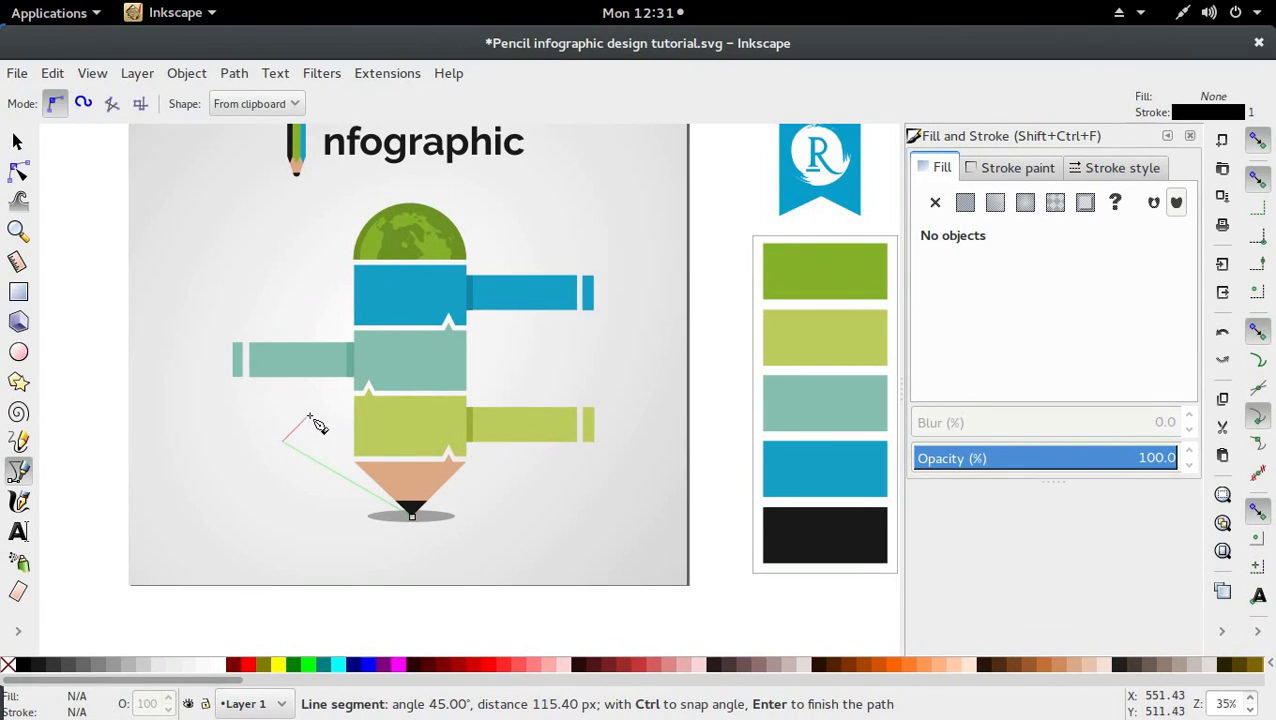
left_click(316, 410)
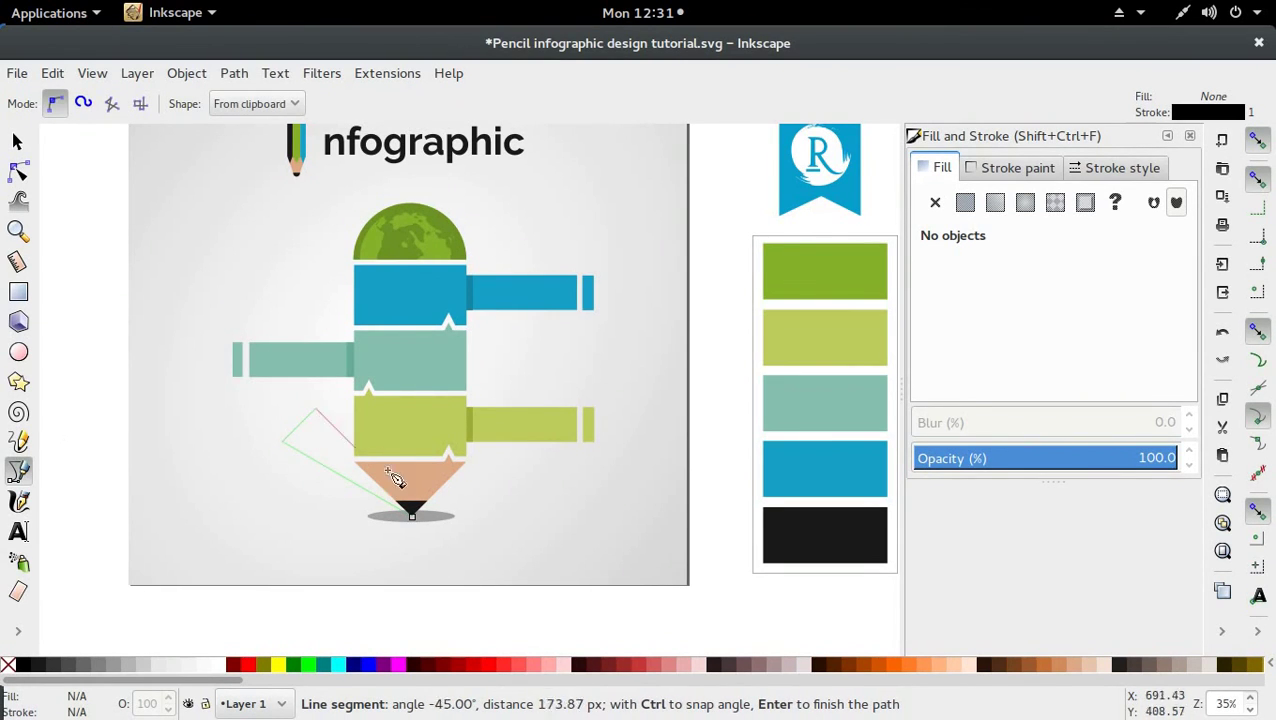
left_click(418, 515)
key("s")
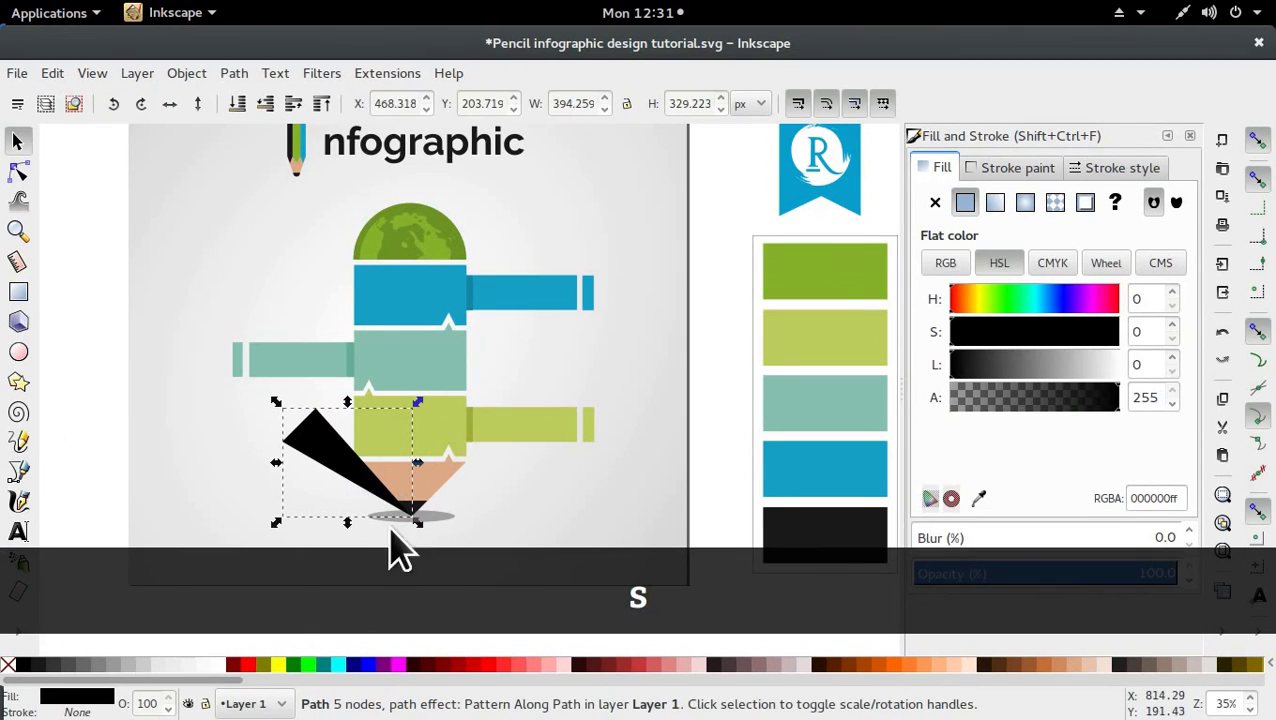
Fill the ray with yellow ffd42a and give it a linear gradient fading from the pencil's tip to transparent near its outer end
left_click_drag(789, 686, 359, 695)
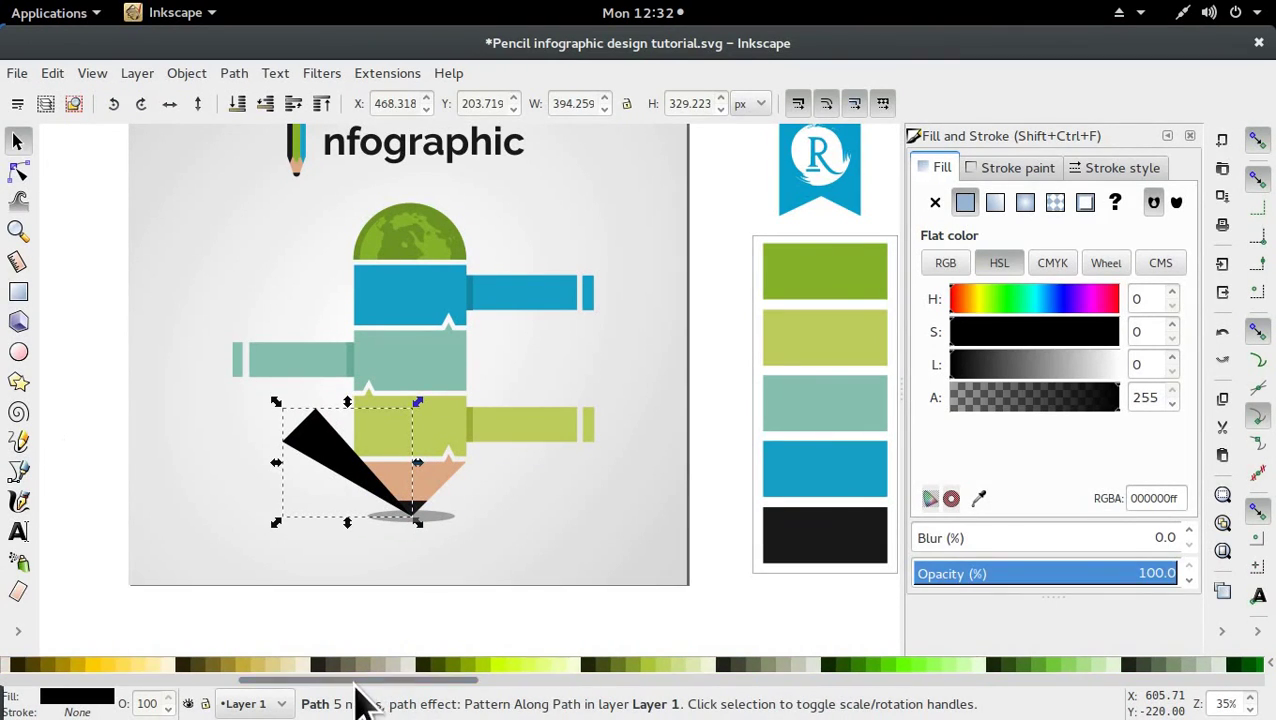
left_click(110, 666)
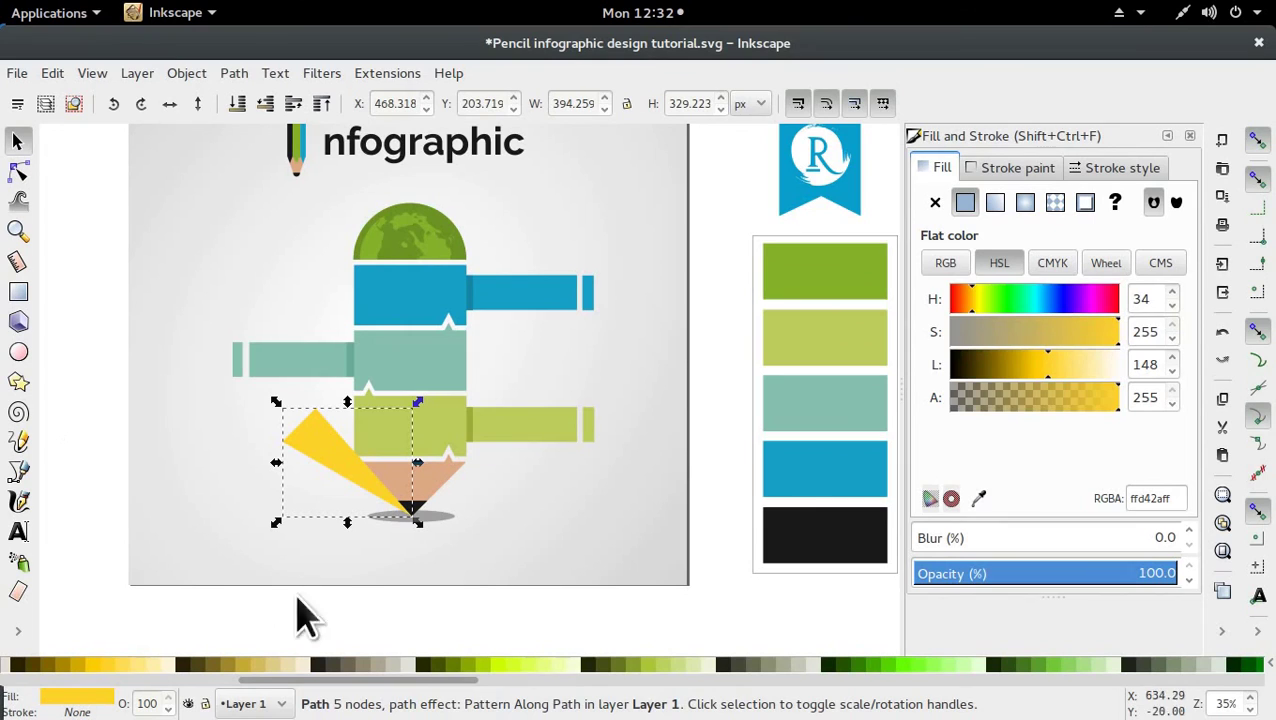
left_click(18, 631)
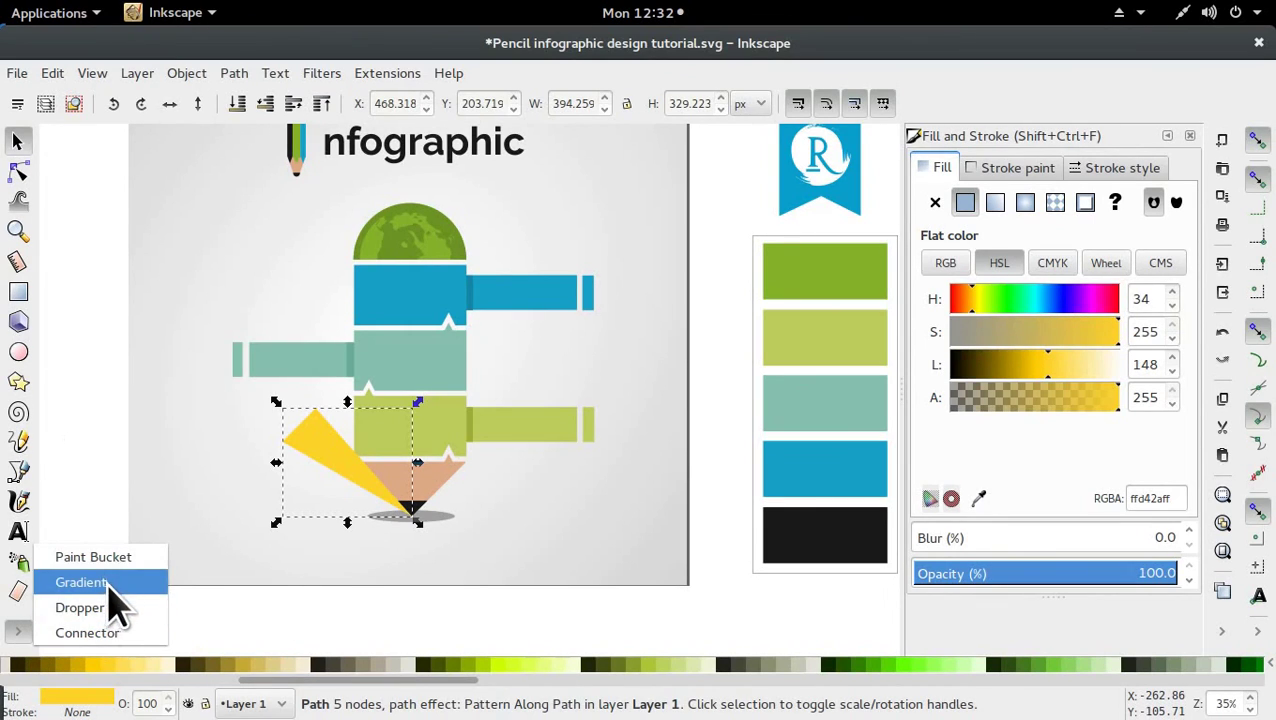
key("g")
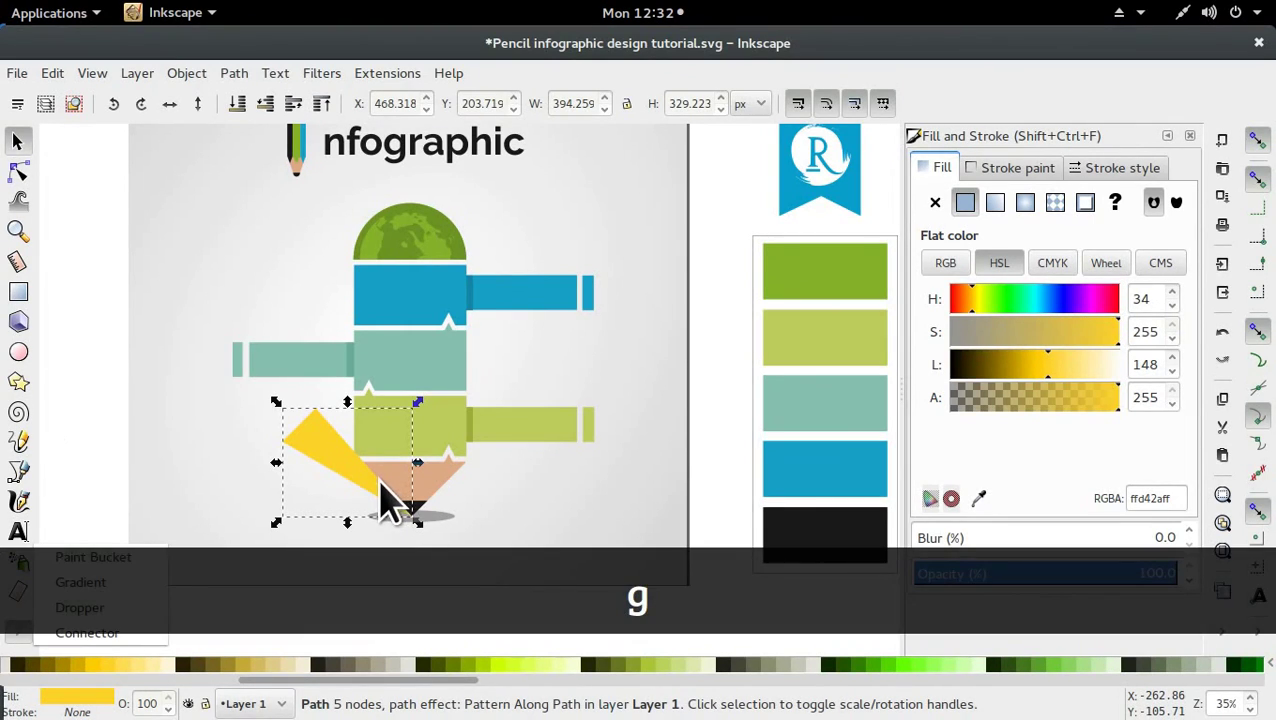
key("g")
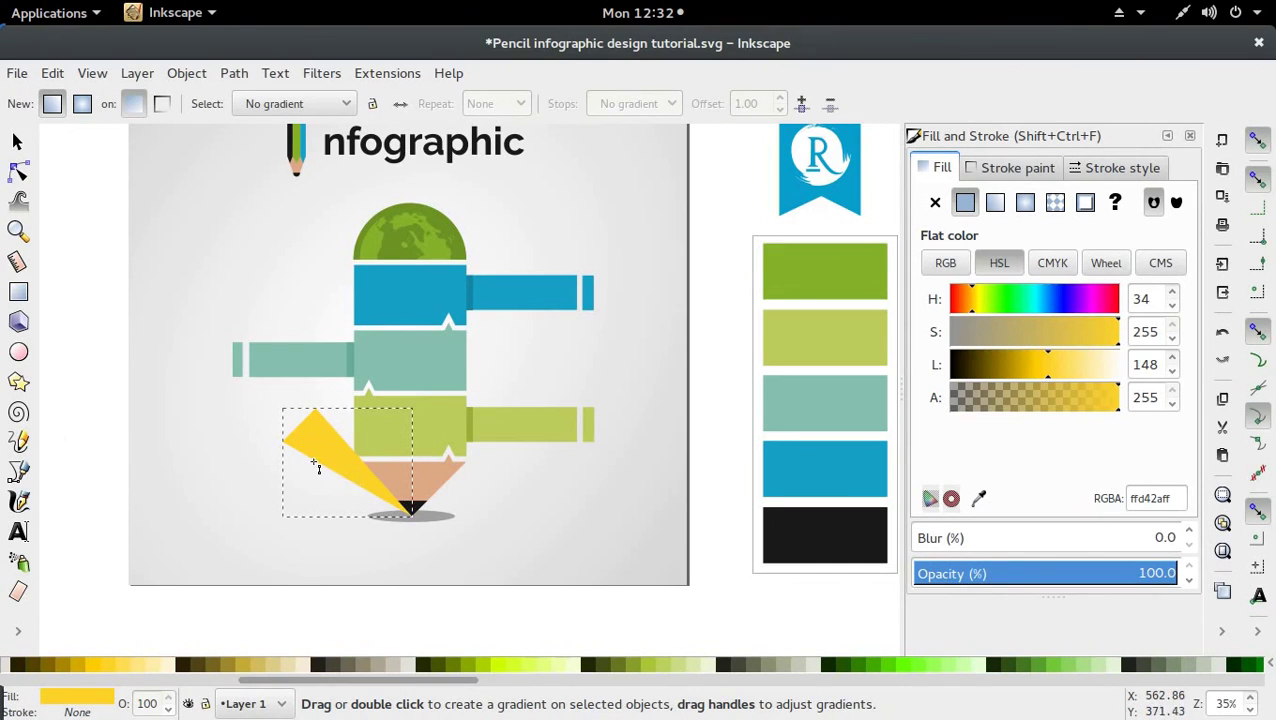
left_click_drag(354, 465, 296, 416)
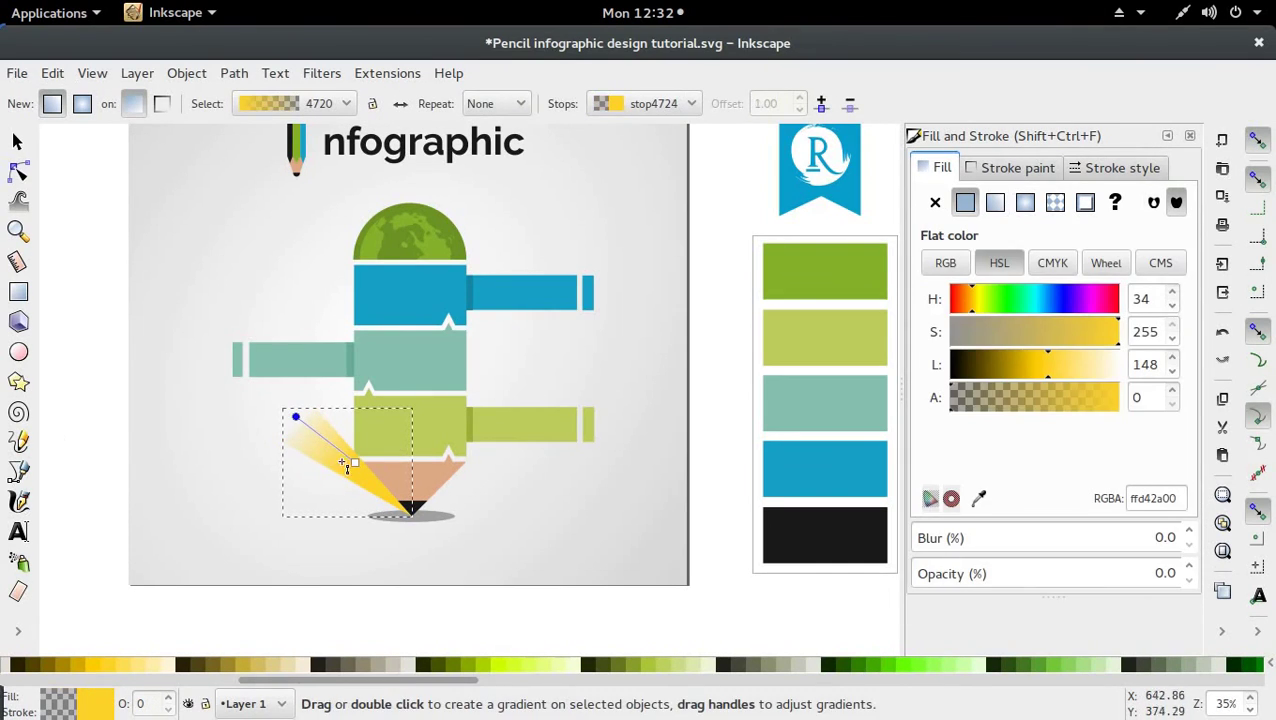
left_click_drag(354, 465, 413, 521)
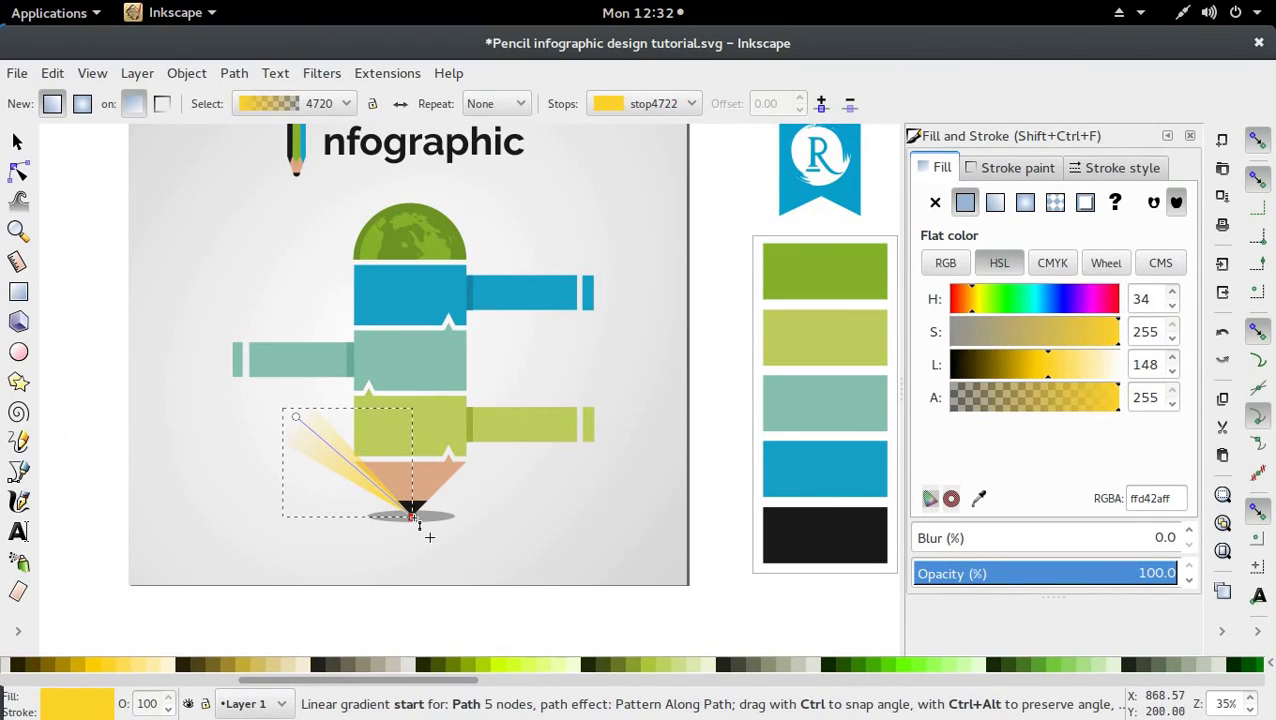
left_click_drag(296, 416, 302, 432)
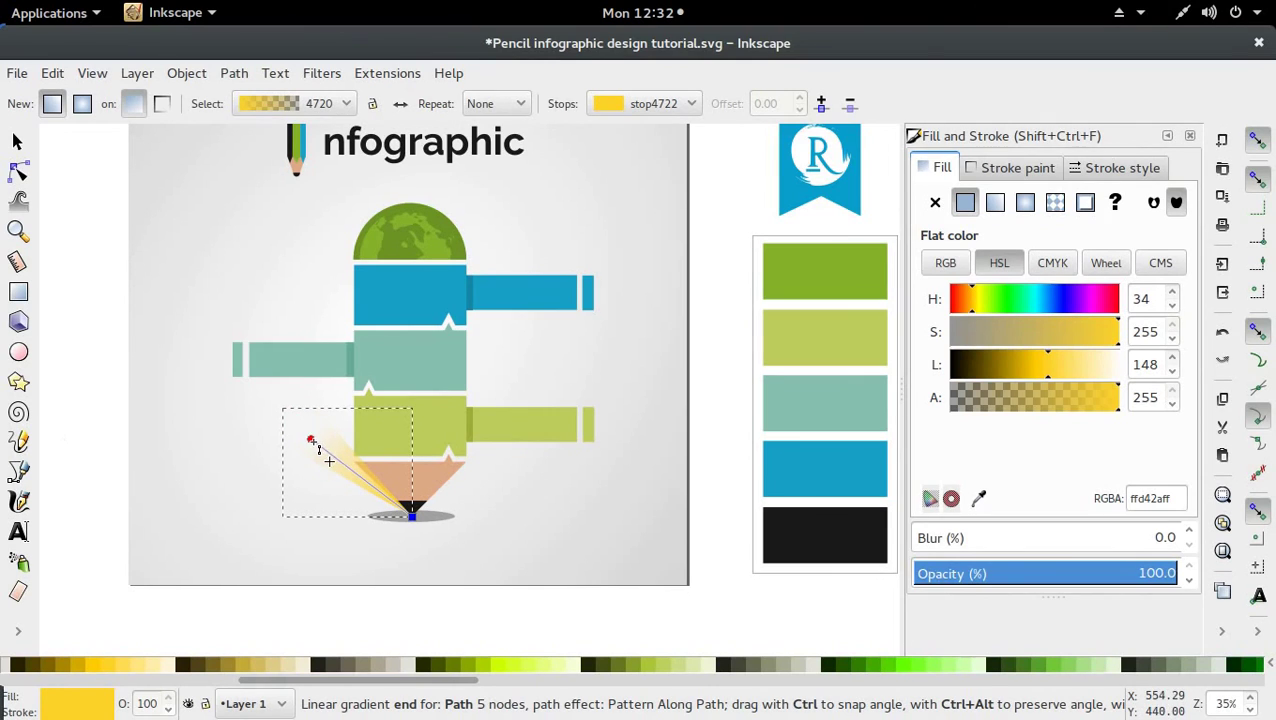
Move the ray's rotation centre to the pencil's tip
key("s")
left_click(371, 484)
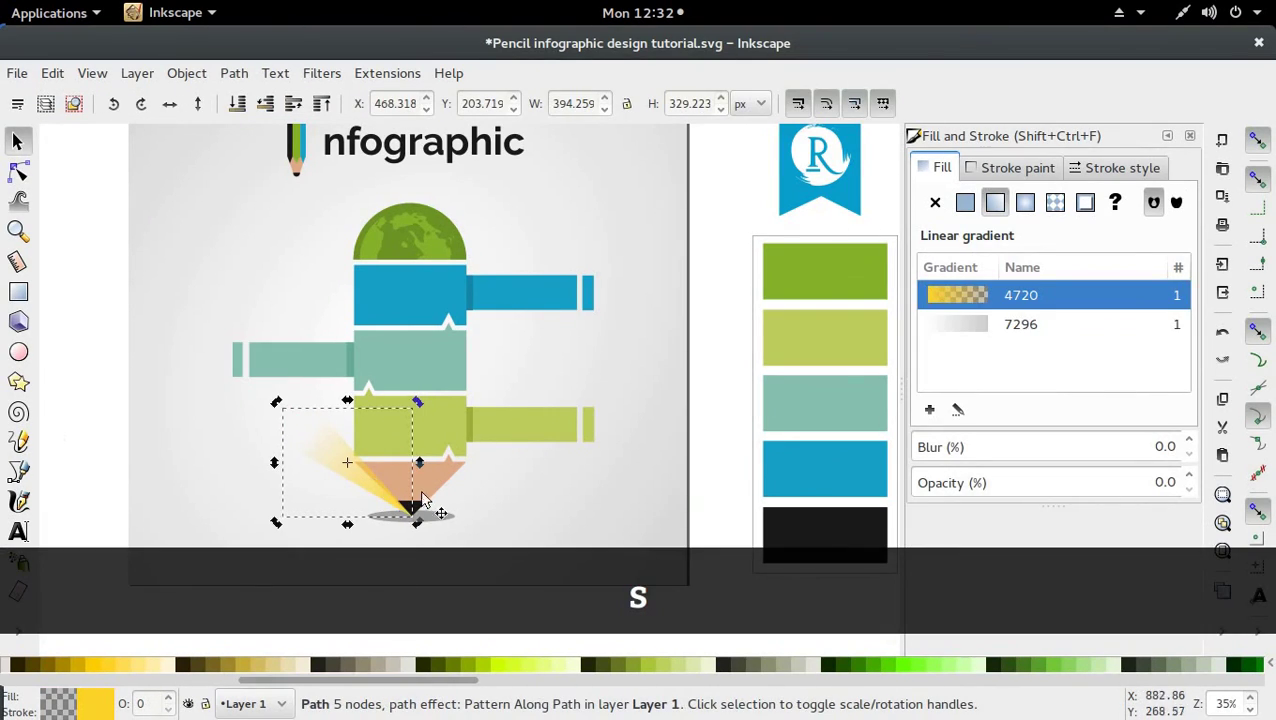
left_click(326, 463)
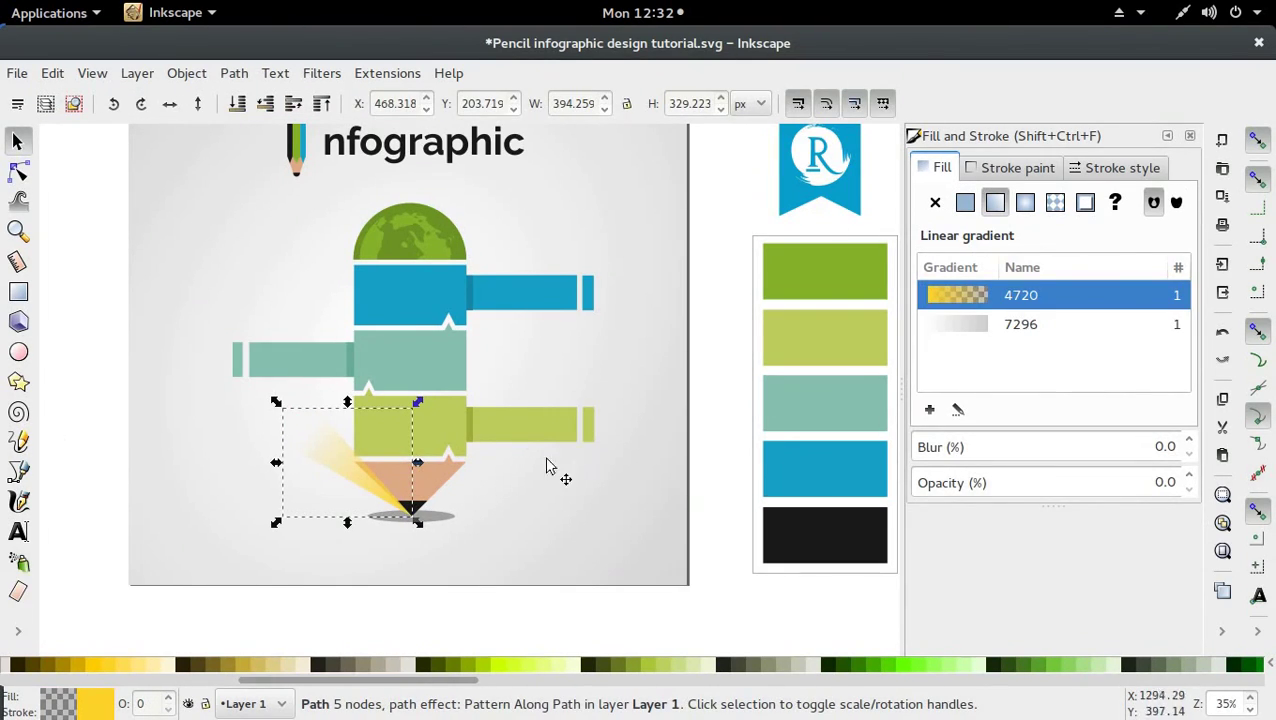
left_click(341, 474)
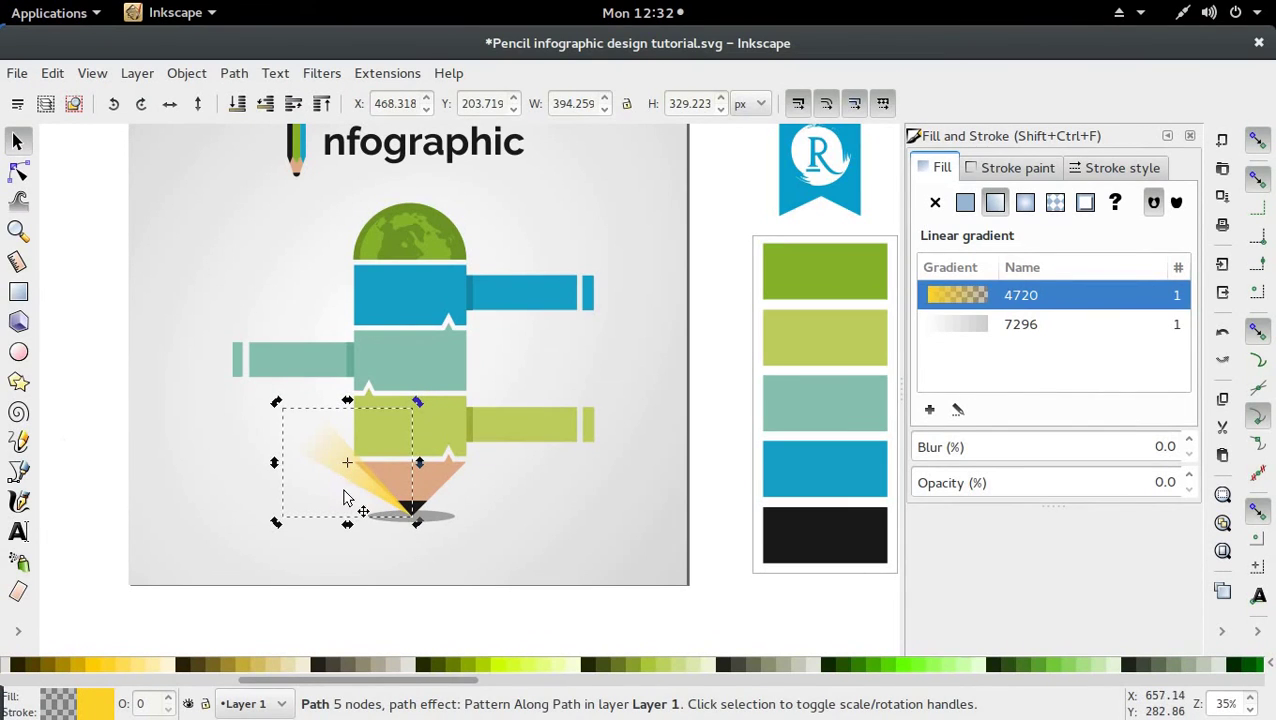
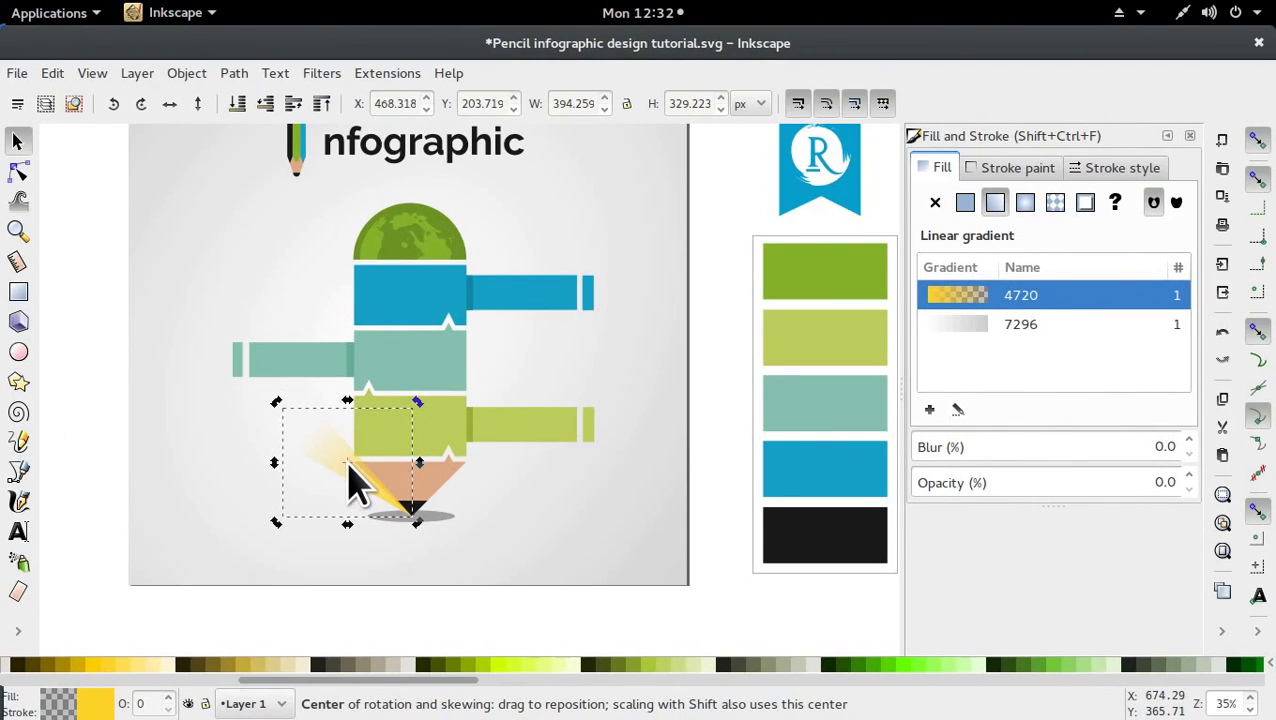
left_click_drag(347, 461, 413, 516)
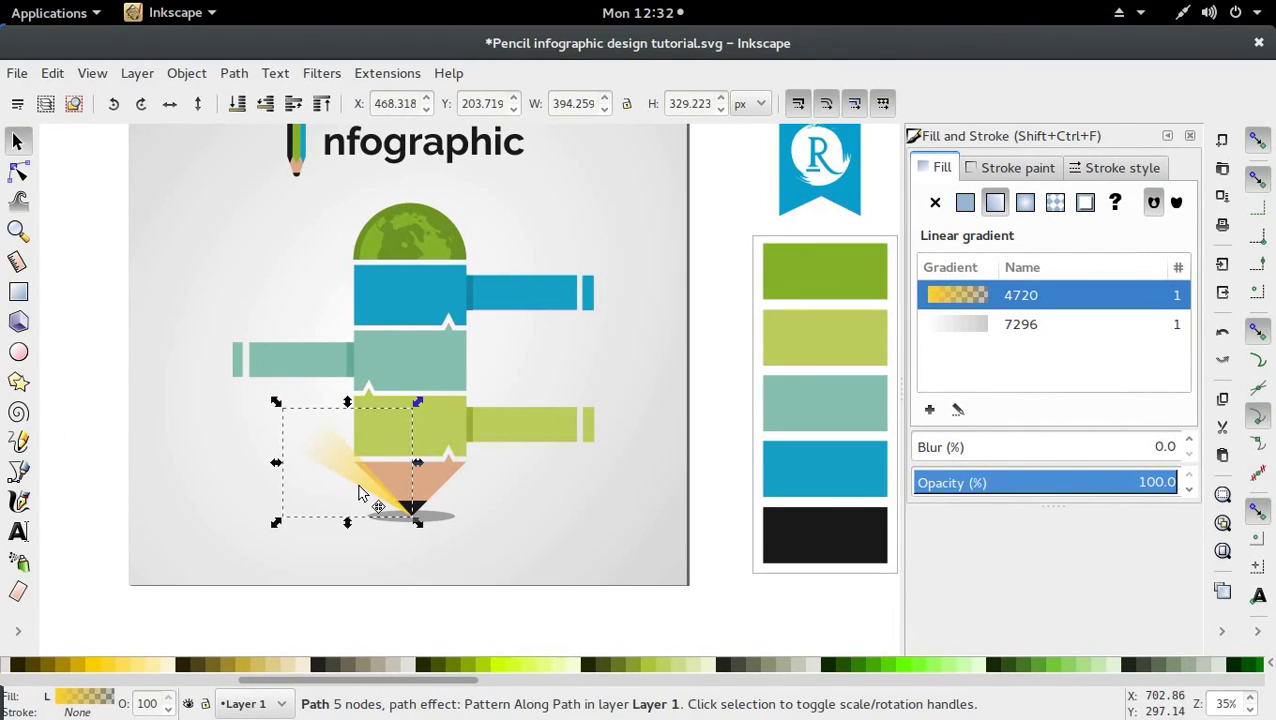
left_click(362, 492)
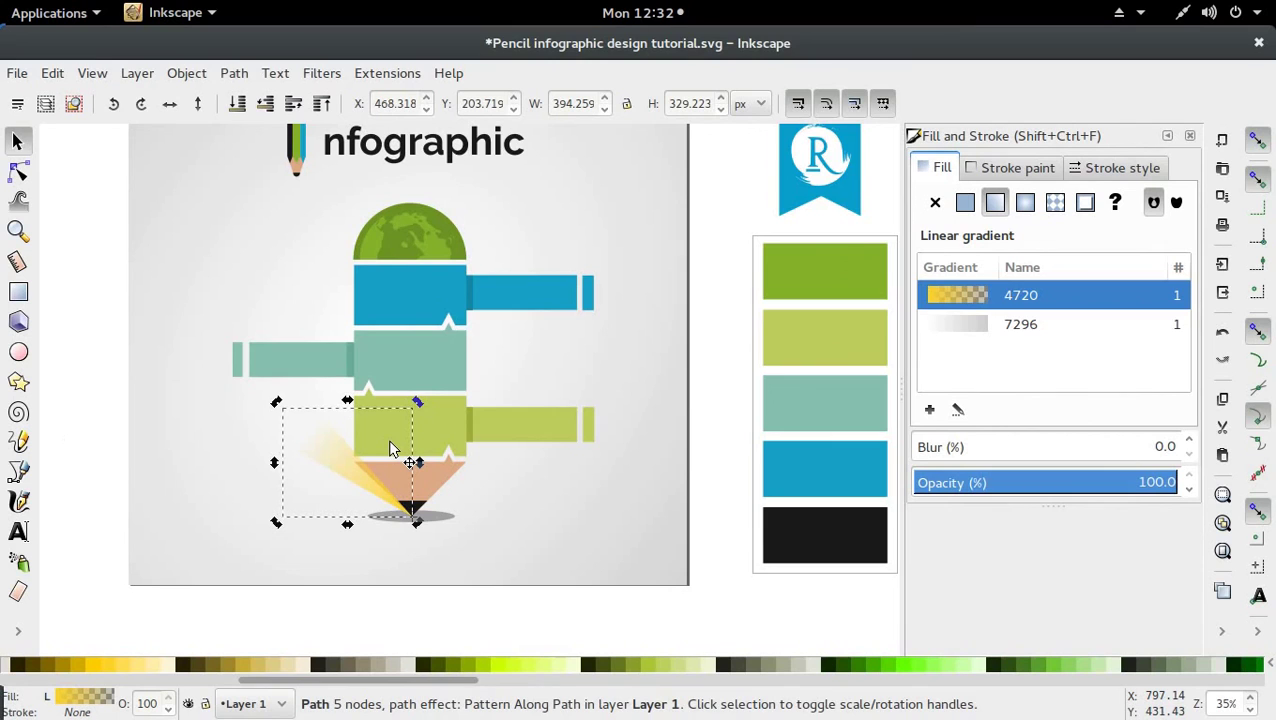
Make five duplicates of the ray, rotating them around the pencil's tip to form a spaced fan
key("ctrl+d")
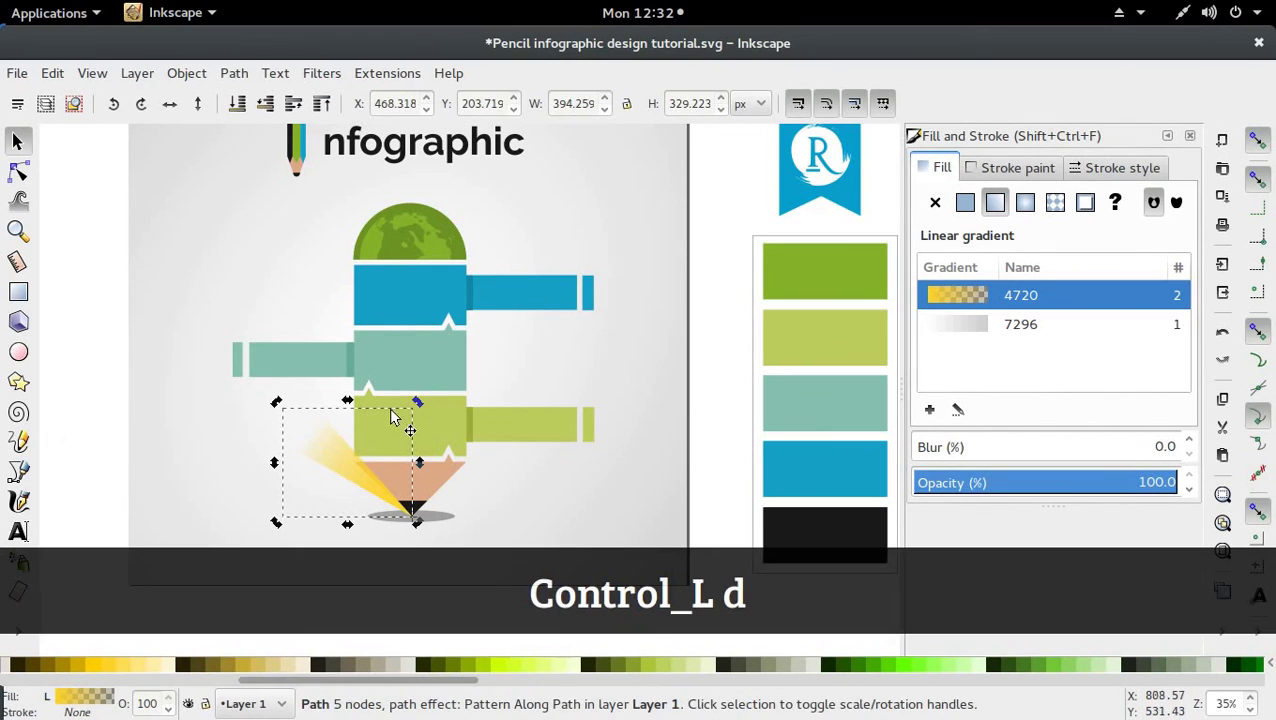
left_click_drag(276, 403, 514, 438)
key("ctrl+d")
key("ctrl+d")
key("ctrl+d")
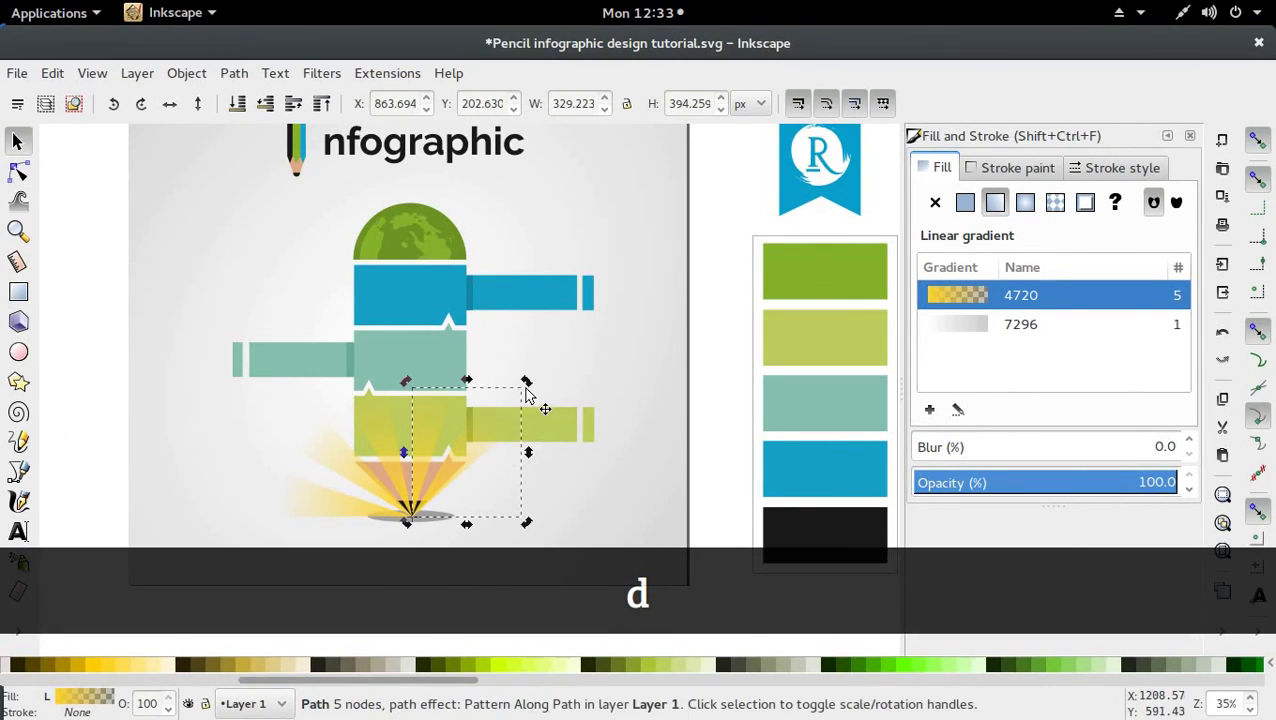
key("ctrl+d")
left_click_drag(524, 392, 566, 444)
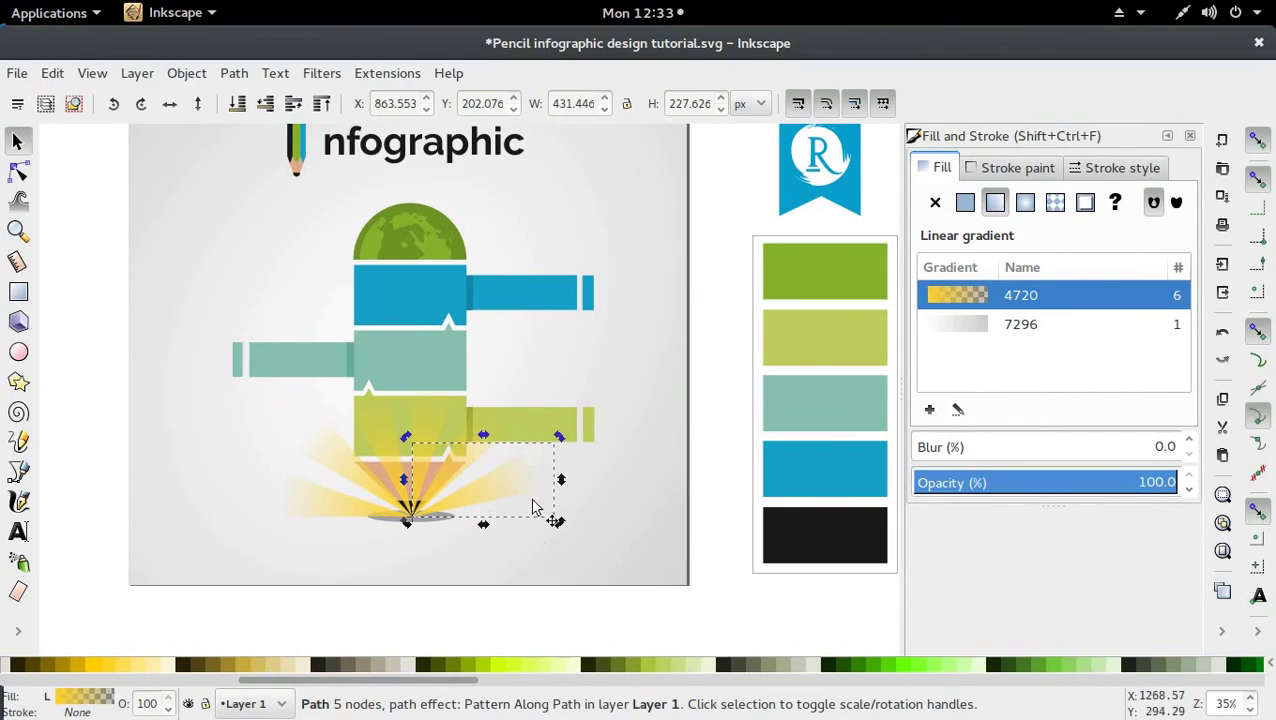
Select all six yellow rays and combine them into one group
left_click(450, 470, "shift")
left_click(425, 428, "shift")
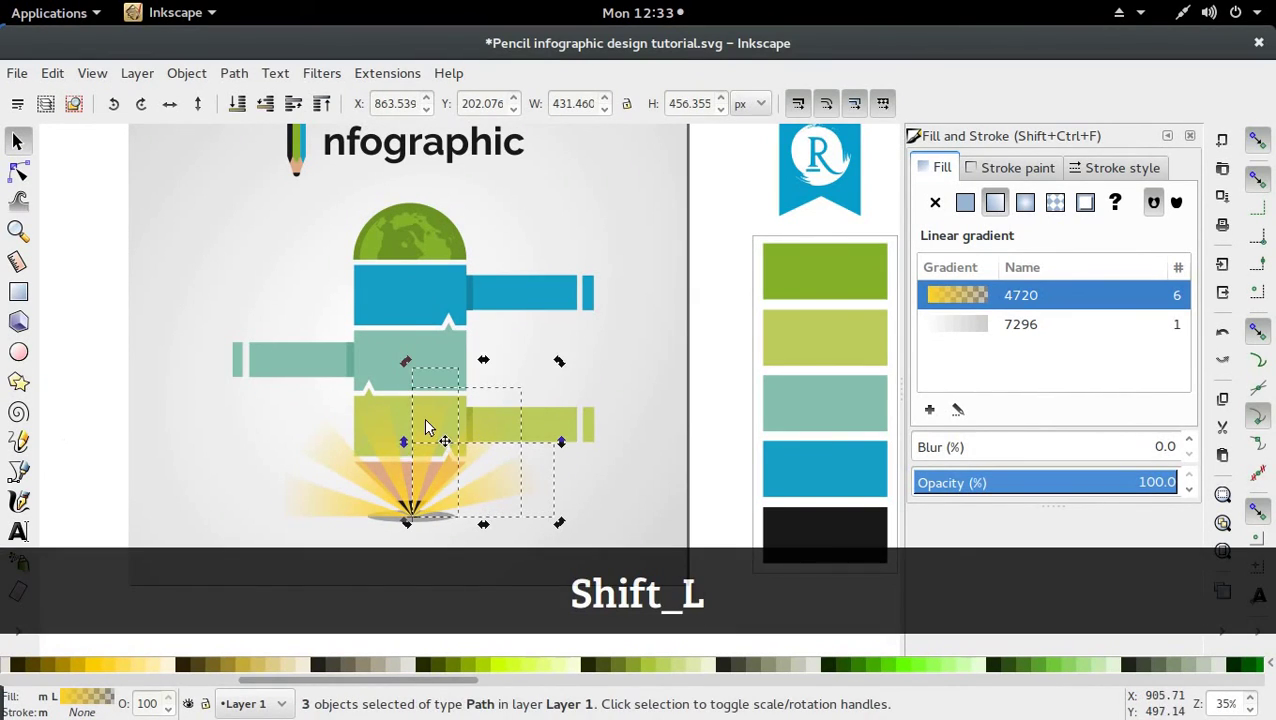
left_click(347, 464, "shift")
left_click(327, 490, "shift")
left_click(326, 519, "shift")
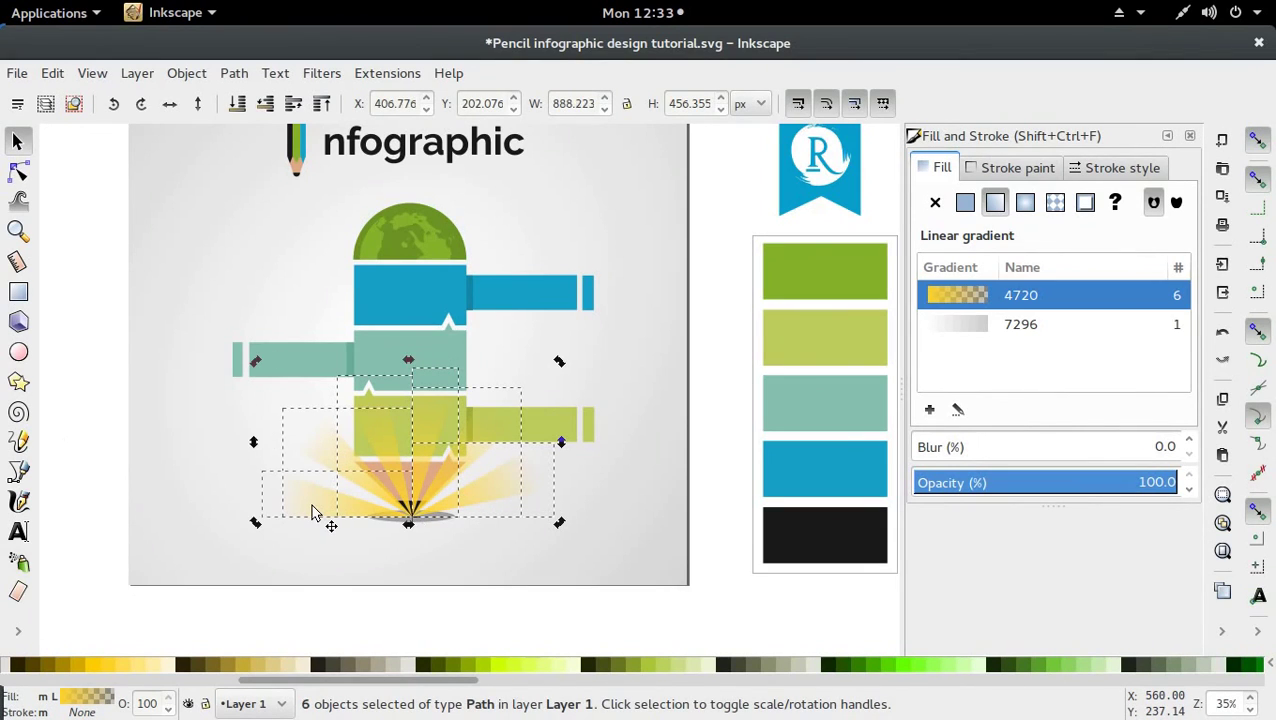
key("ctrl+g")
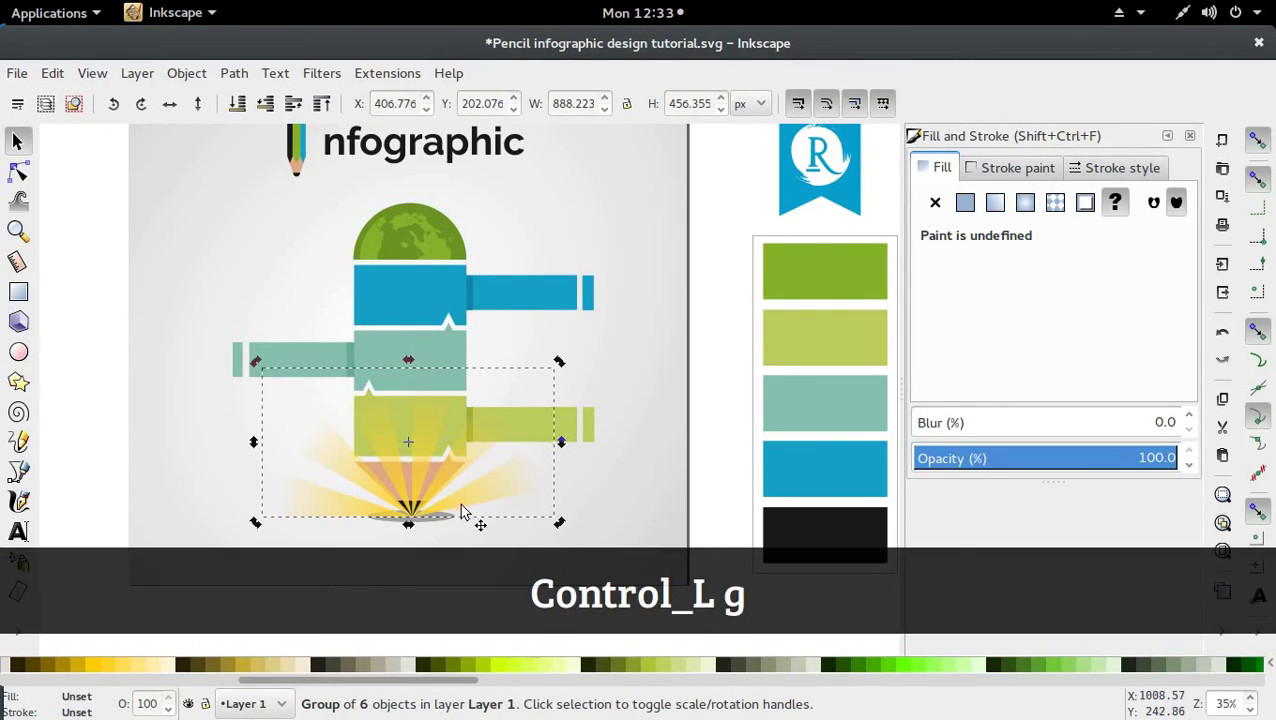
left_click(529, 467)
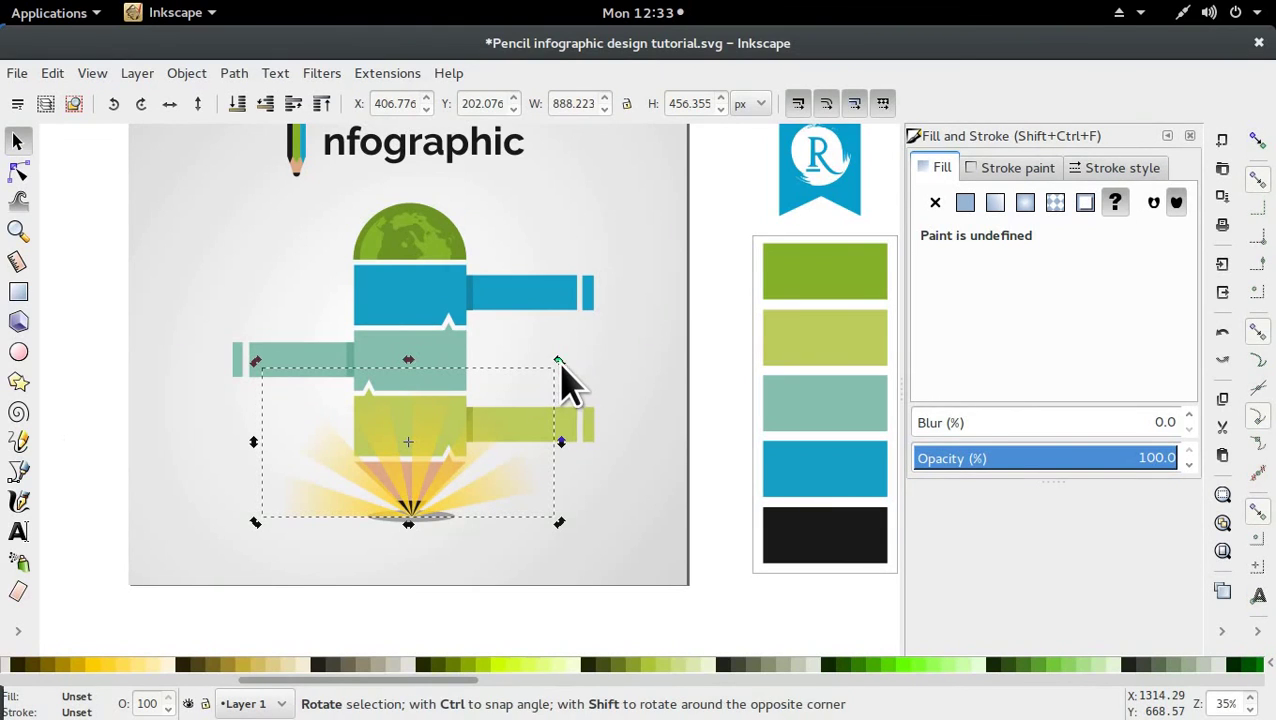
Rotate the ray group slightly and shift it horizontally to centre it on the pencil's tip
left_click_drag(560, 362, 566, 378)
key("ctrl")
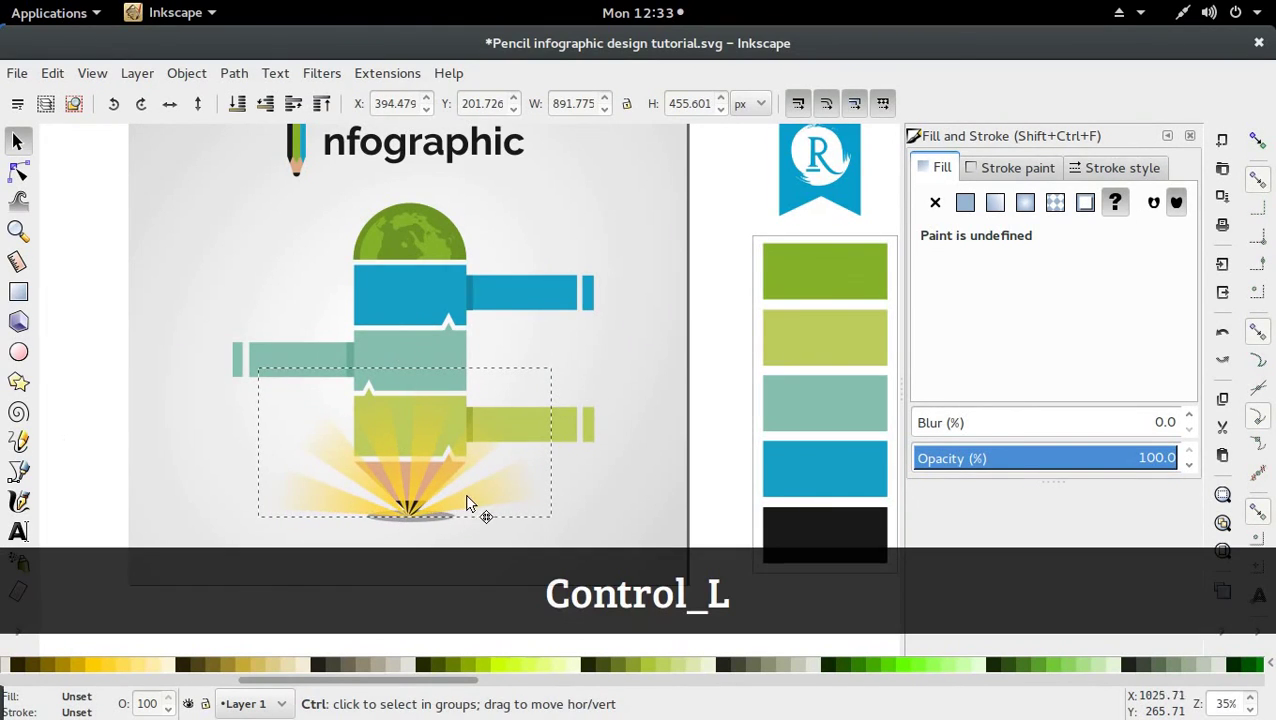
left_click_drag(470, 505, 474, 502)
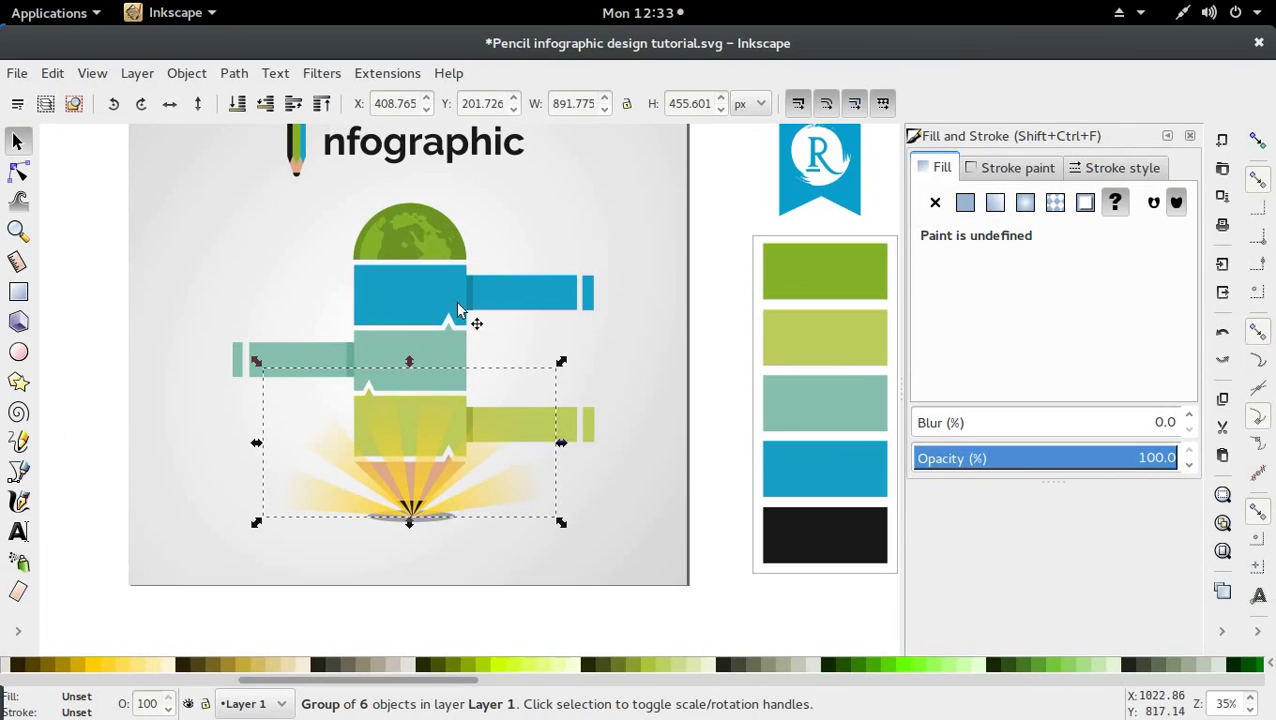
Lower the ray group behind the pencil and nudge it slightly upward
left_click(265, 103)
left_click(293, 104)
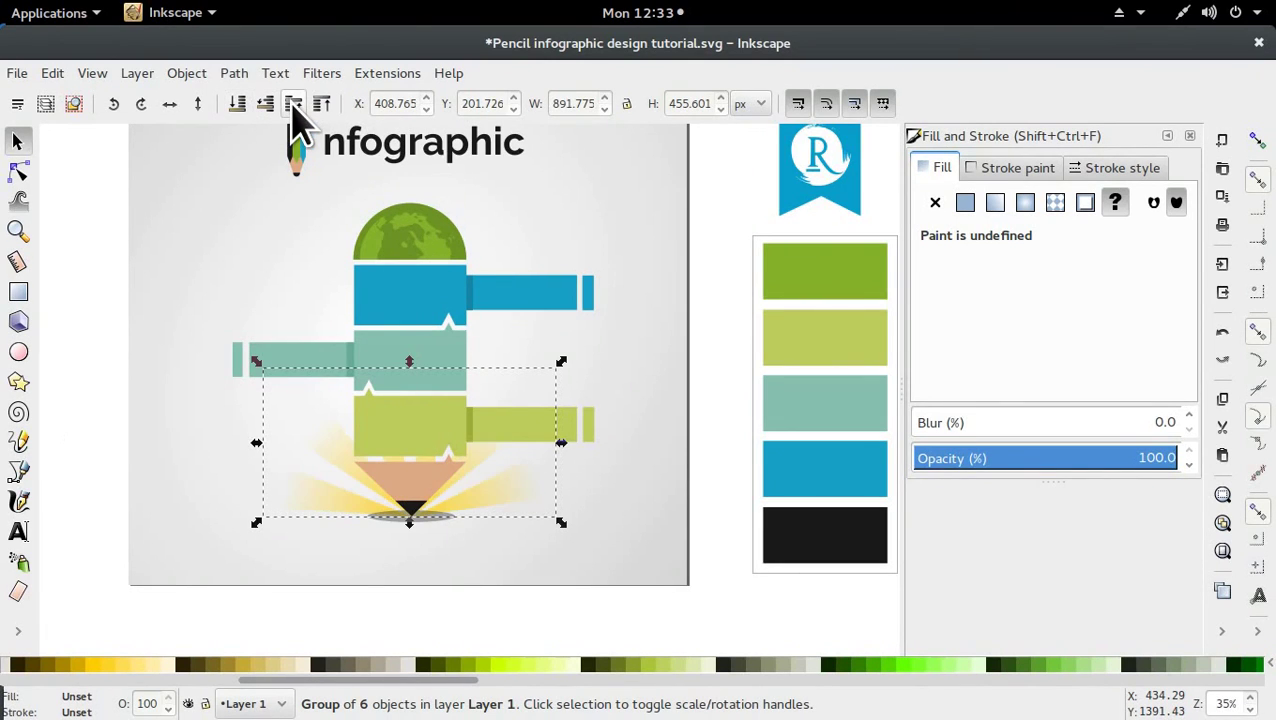
key("ctrl")
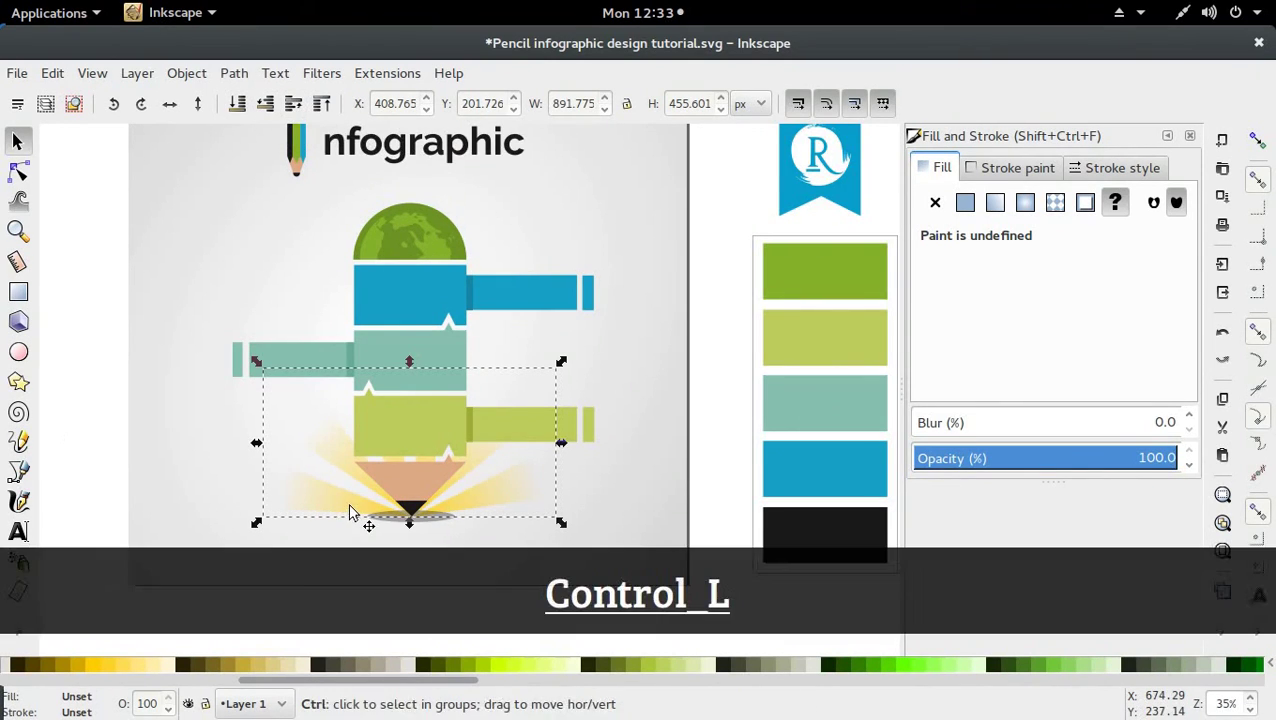
left_click_drag(353, 515, 353, 507)
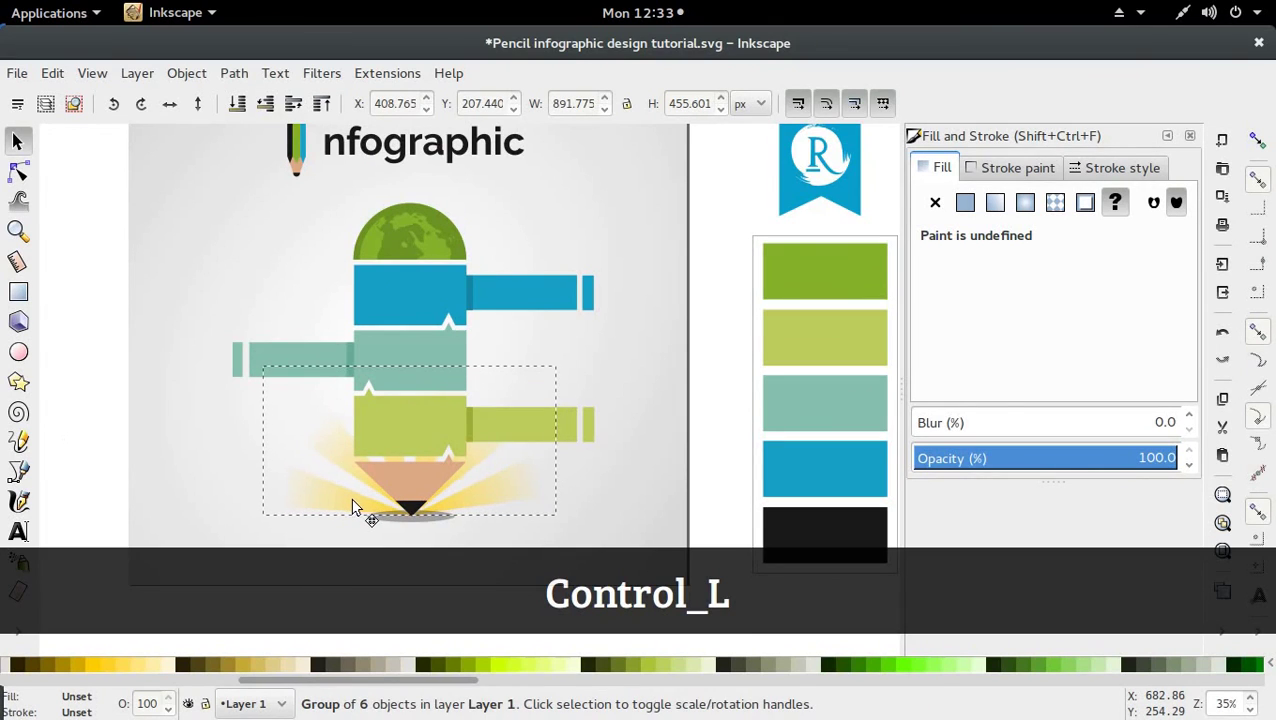
Fill the shadow ellipse with light grey dedede picked from the background and set its opacity to 100%
left_click(410, 518, "ctrl")
key("d")
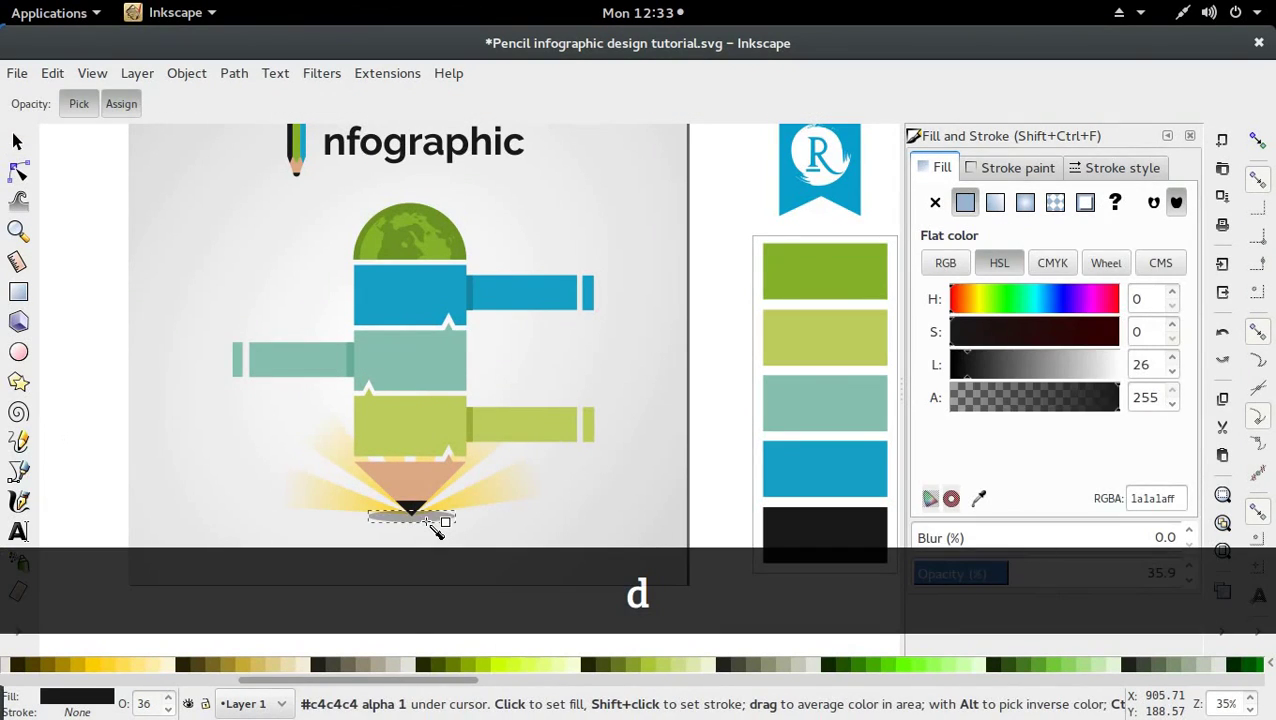
left_click(430, 521)
left_click(440, 525)
key("s")
key("d")
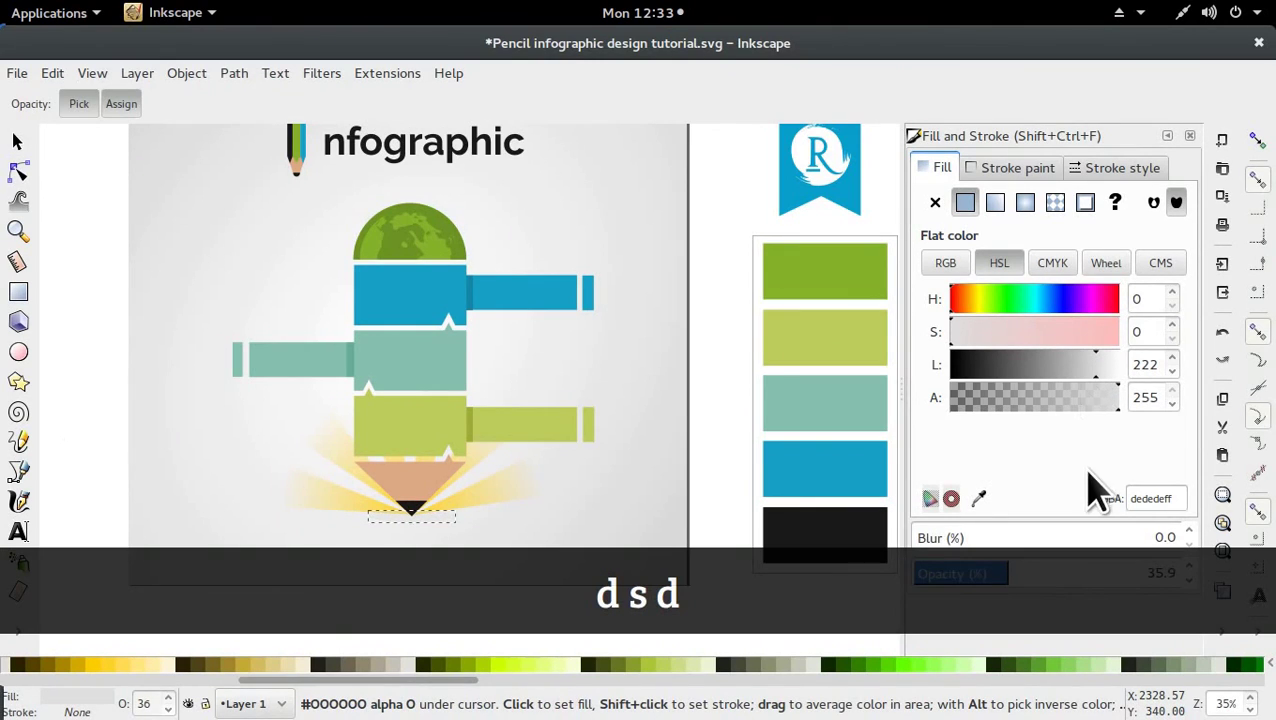
left_click_drag(1059, 577, 1263, 578)
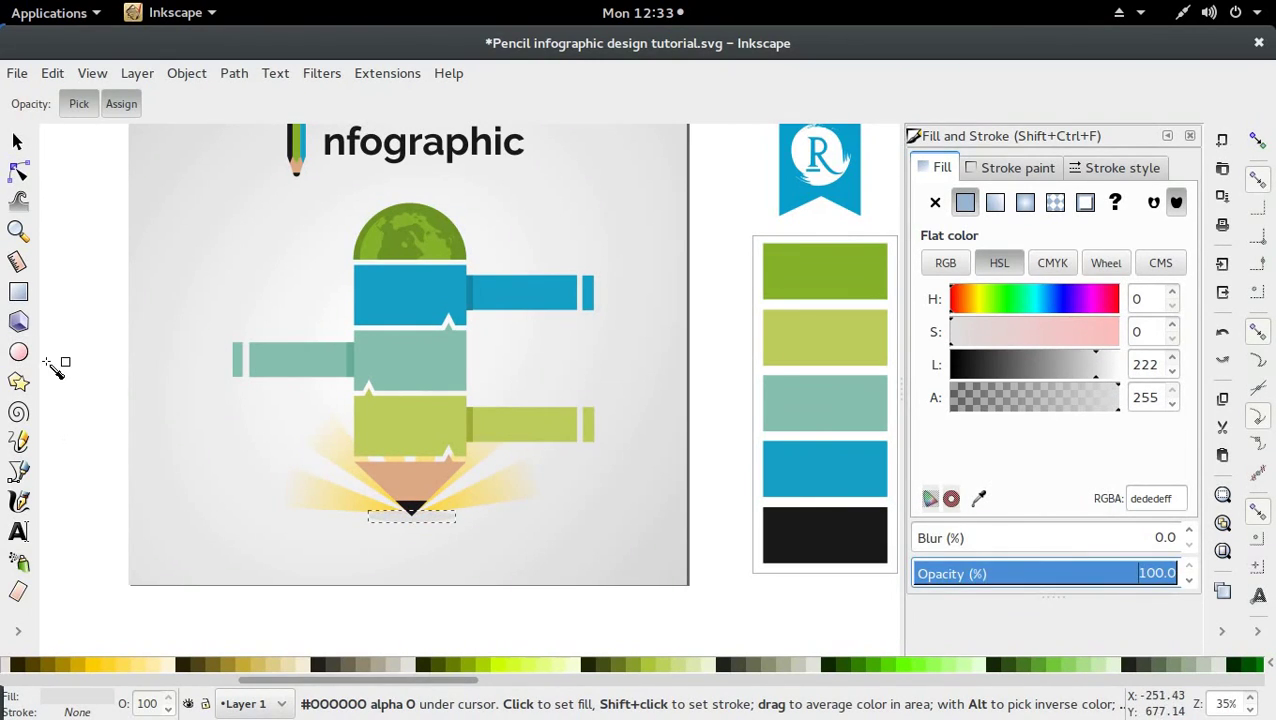
left_click(17, 141)
key("Escape")
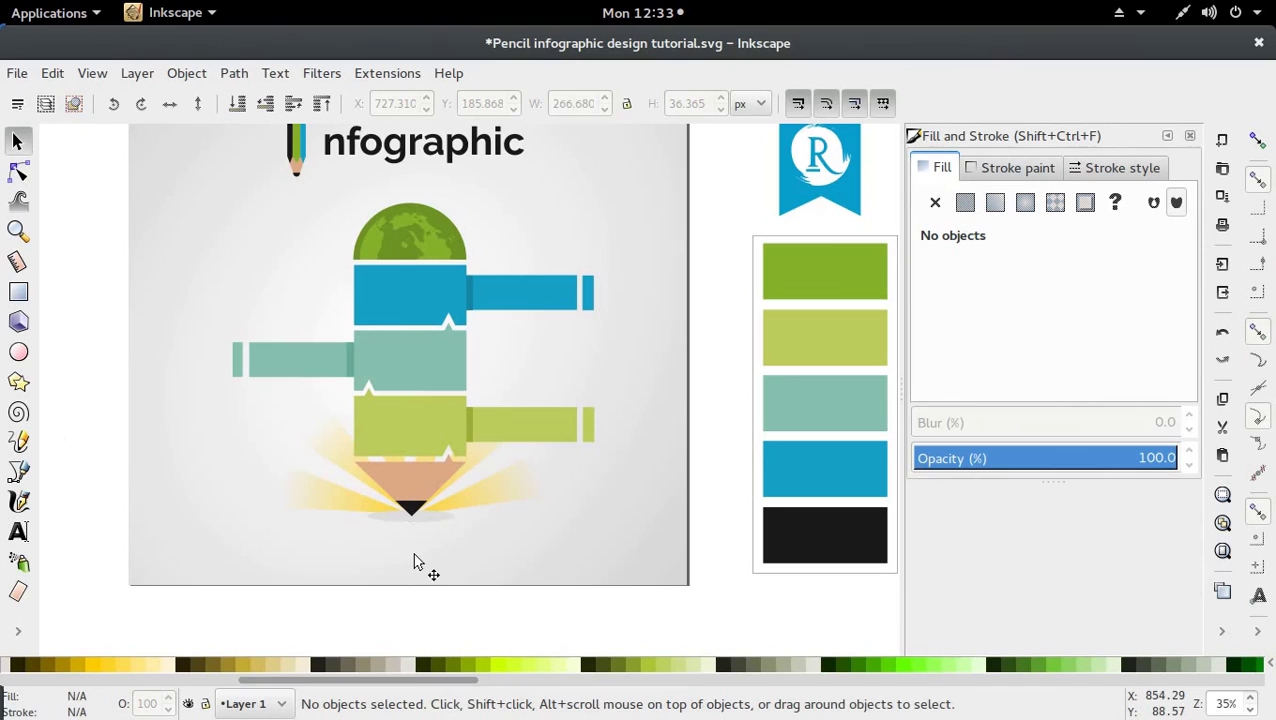
Scale the ray group down to about 846 by 432 px and move it down to the pencil's tip, keeping it behind the pencil
left_click(474, 510)
left_click(434, 525, "ctrl")
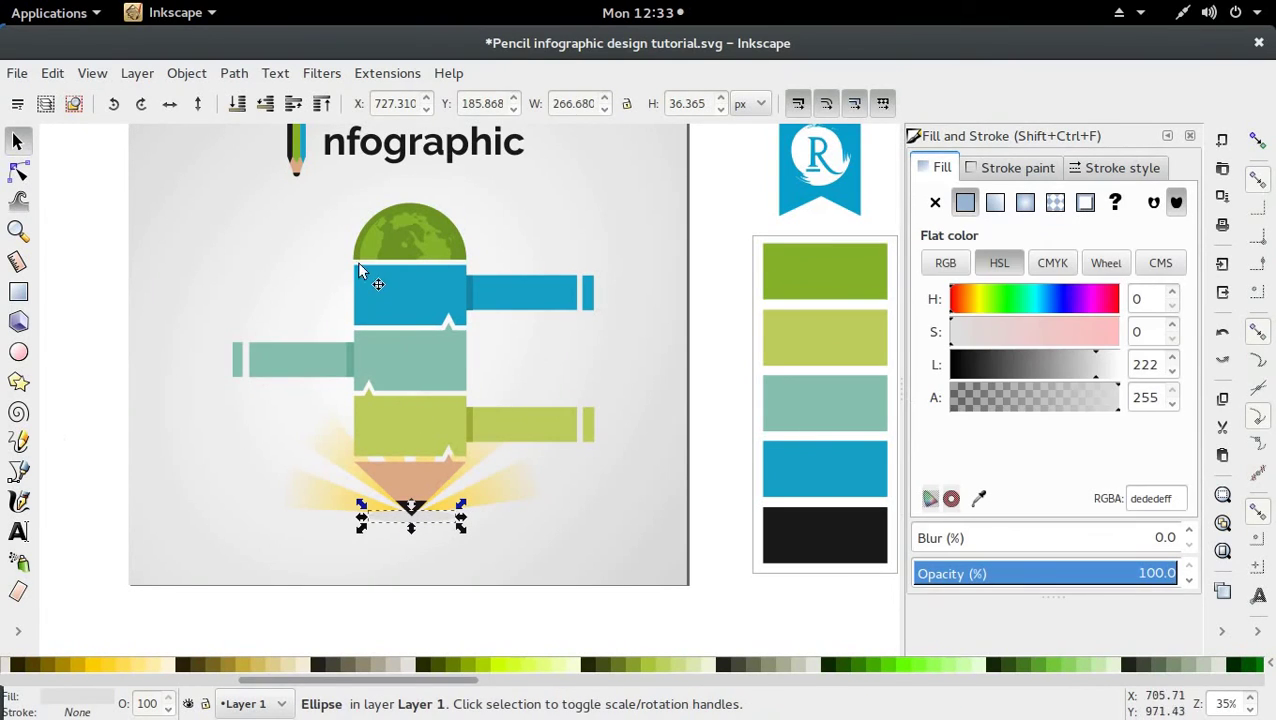
key("Escape")
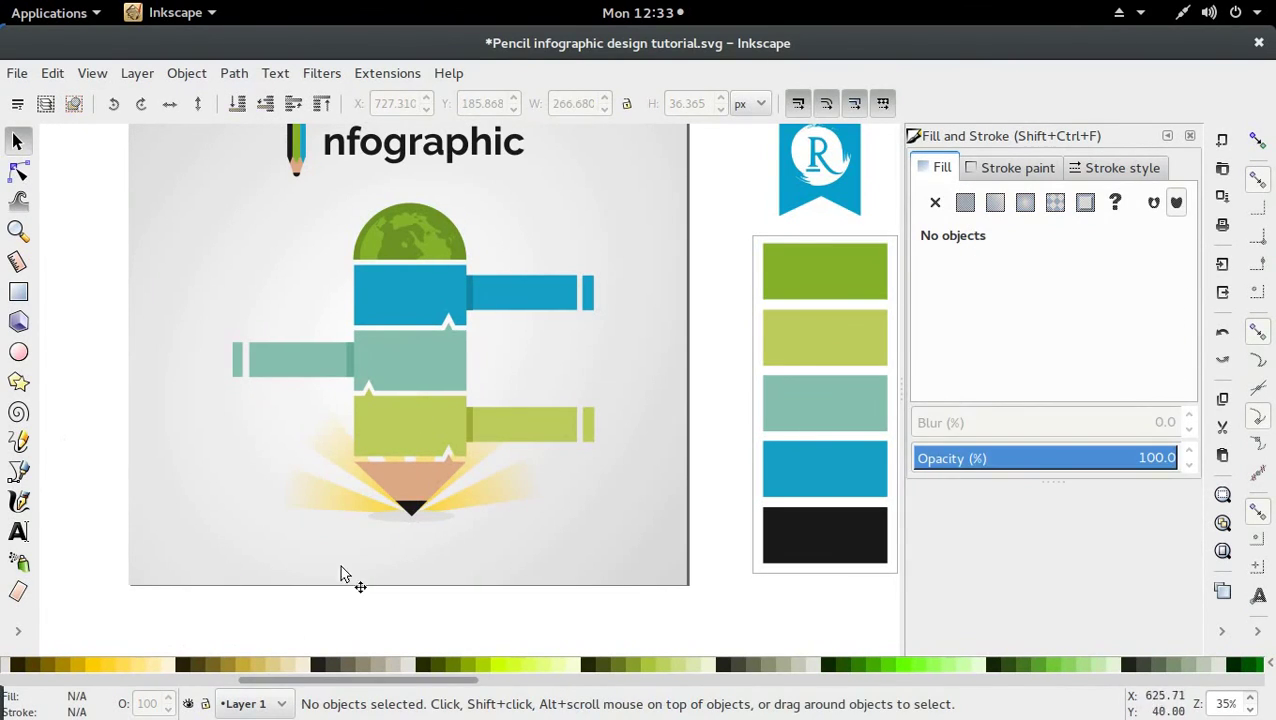
left_click(474, 510)
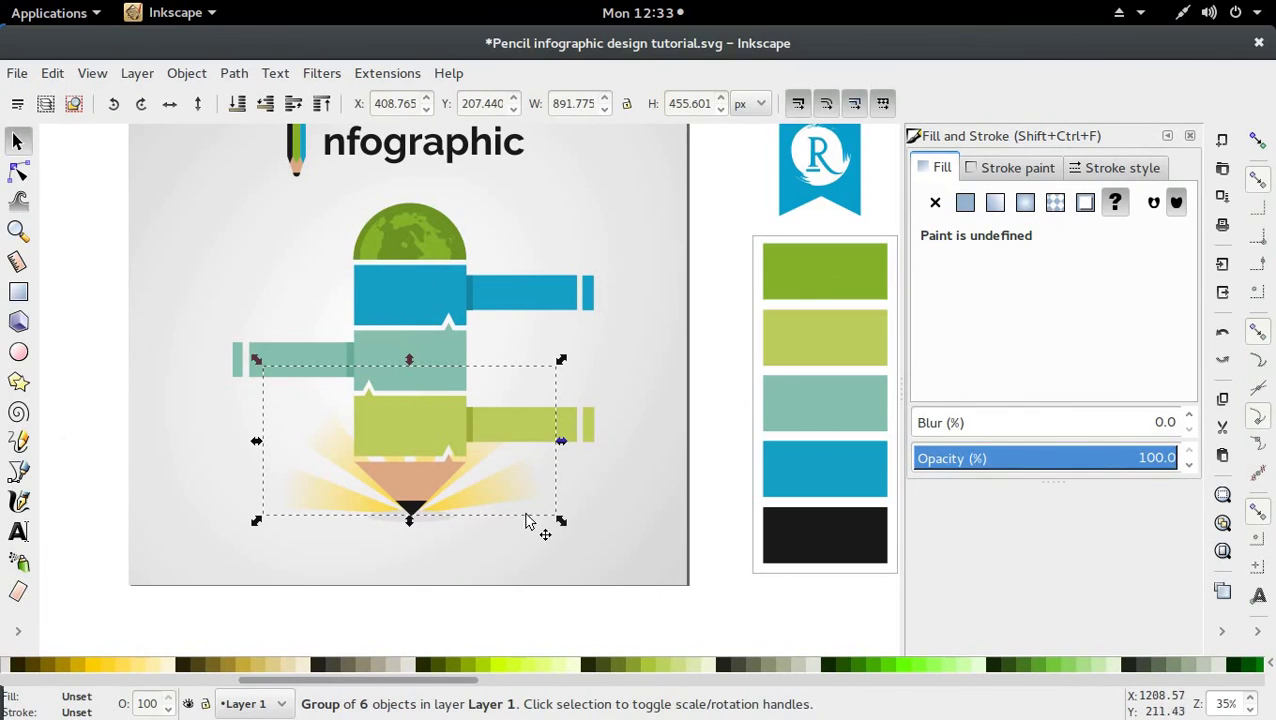
left_click_drag(561, 521, 508, 493)
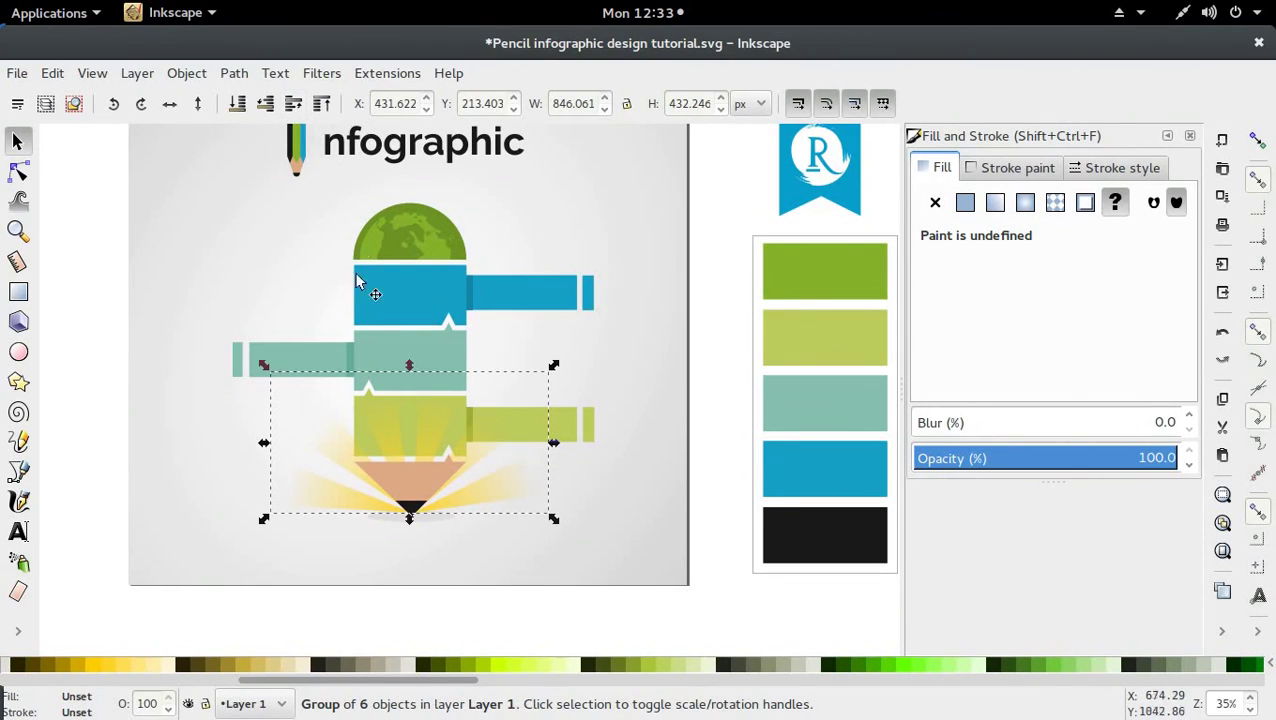
left_click_drag(474, 510, 467, 501)
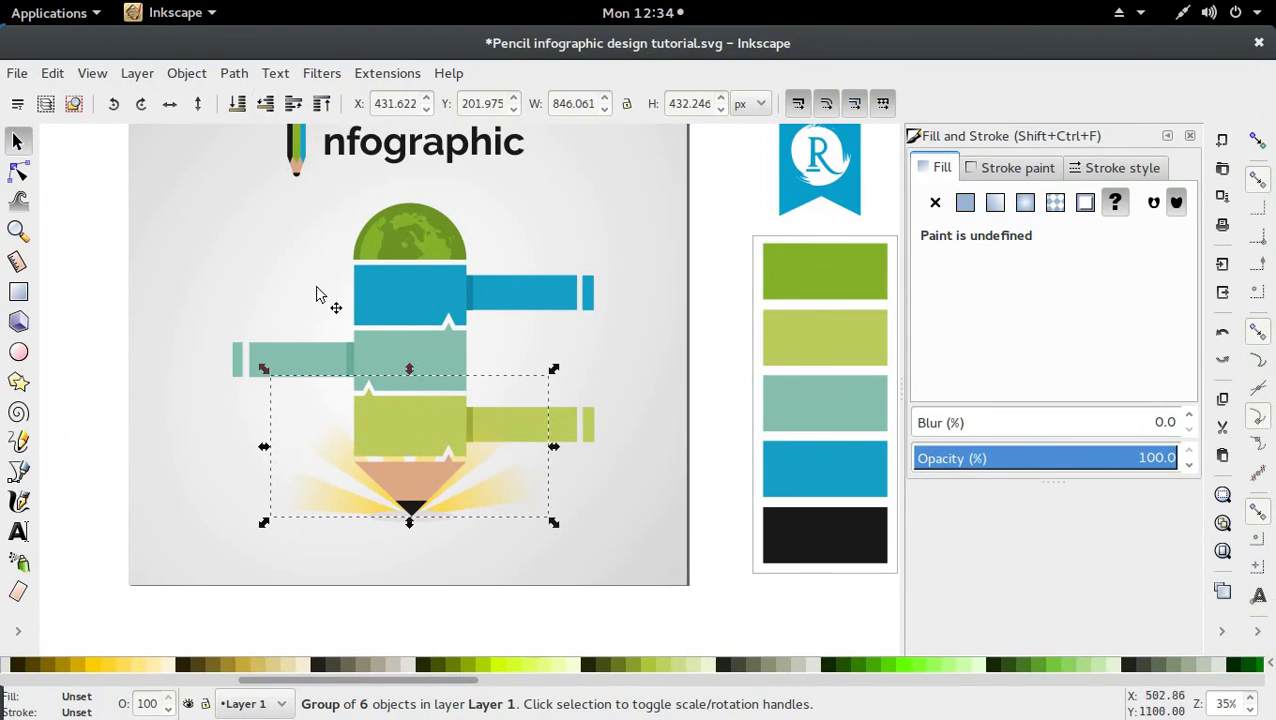
left_click(384, 523, "ctrl")
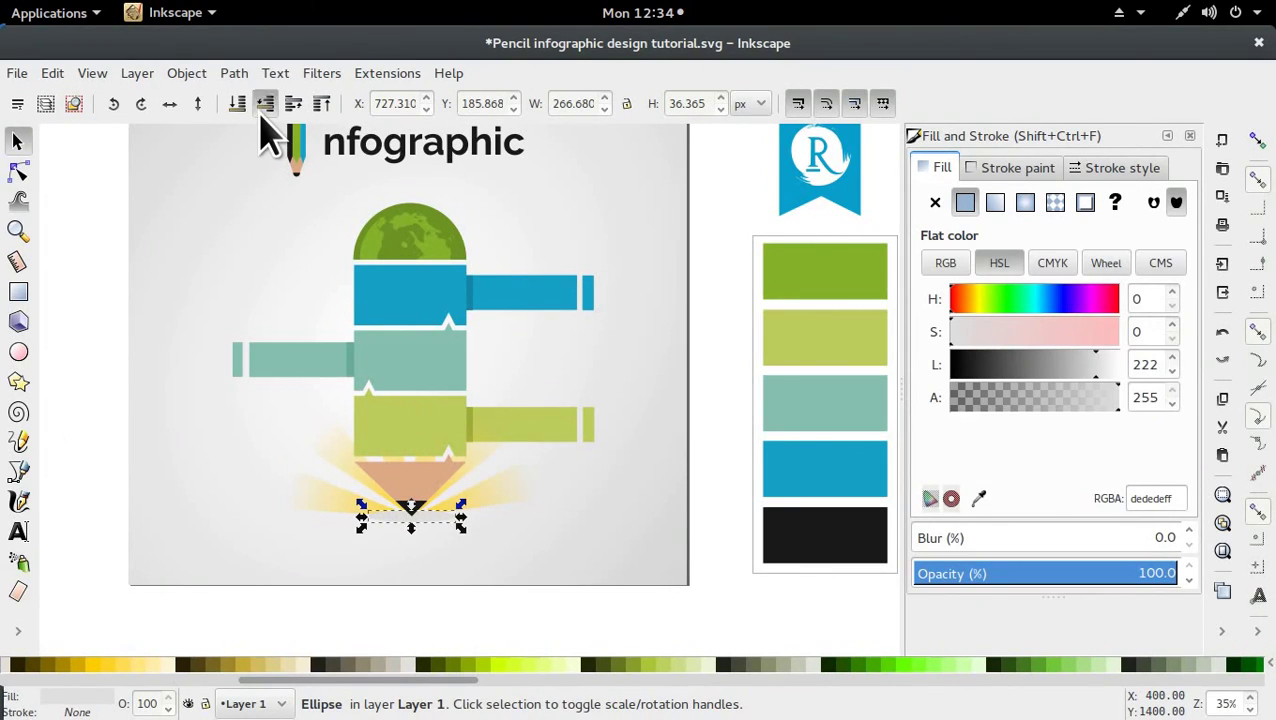
key("Escape")
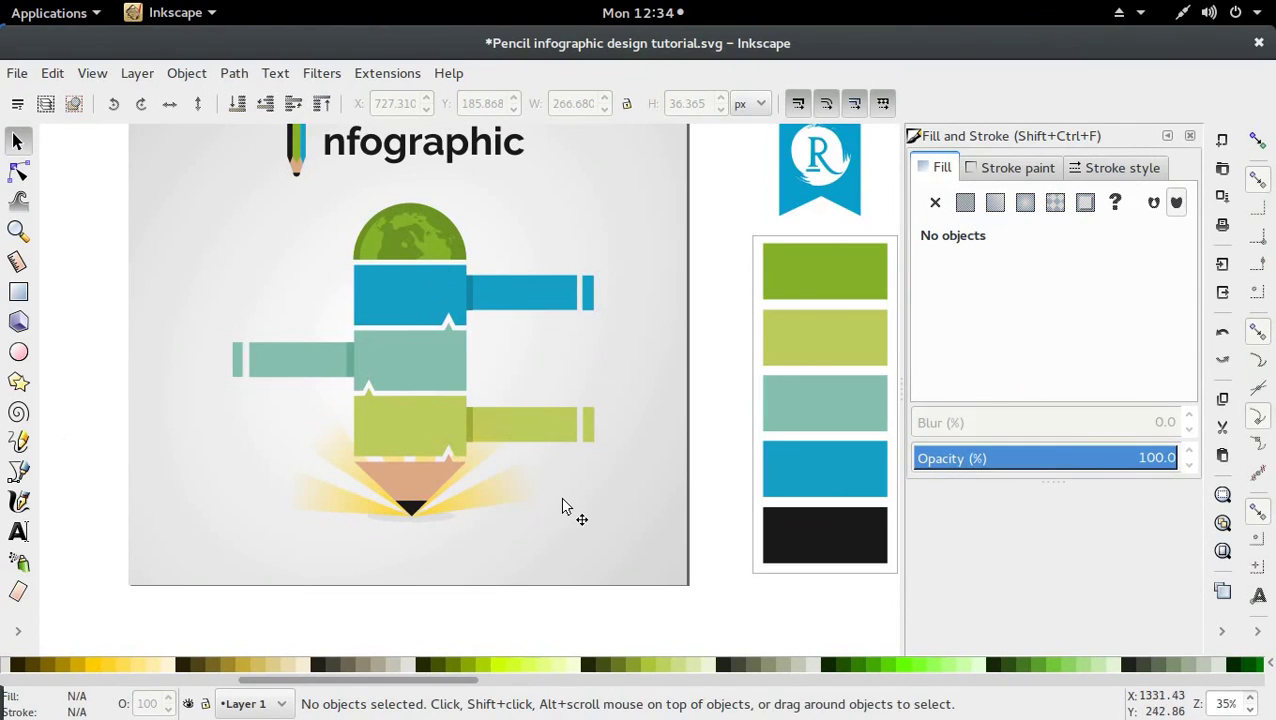
Reduce the ray group's opacity to about 41.6%
key("ctrl")
scroll(491, 529, "down", 1)
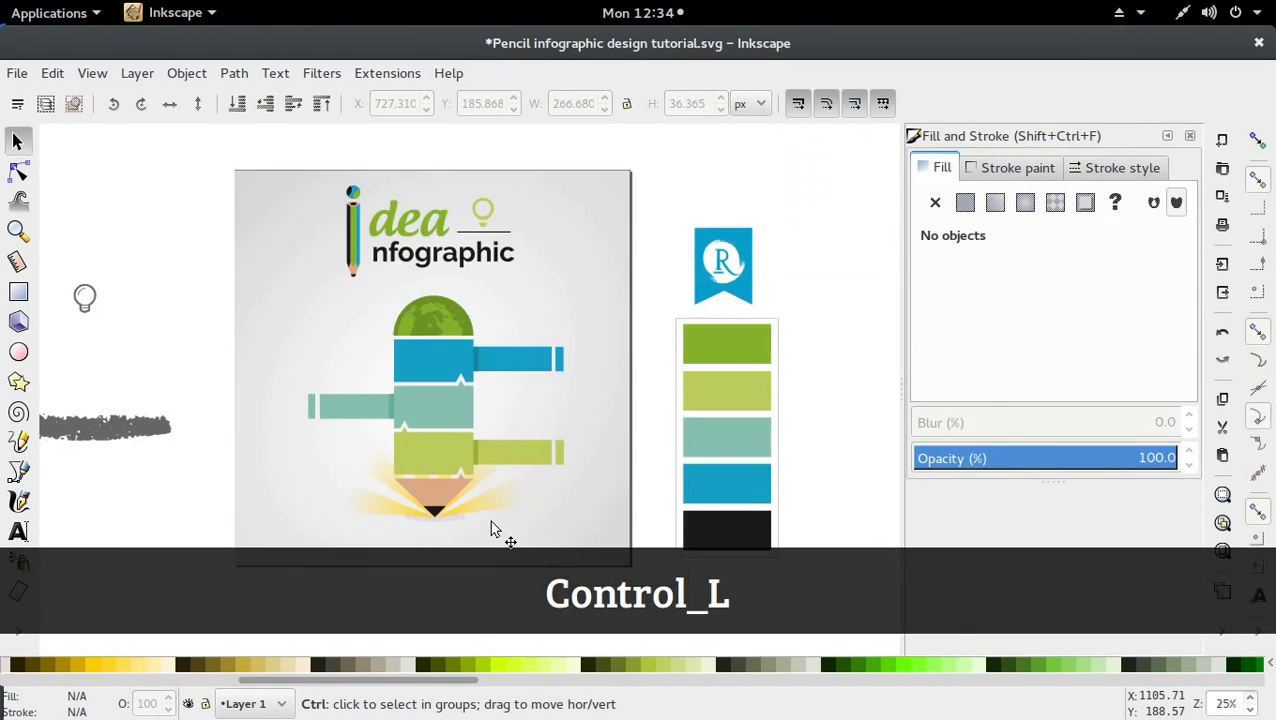
scroll(491, 529, "down", 1)
left_click(501, 513)
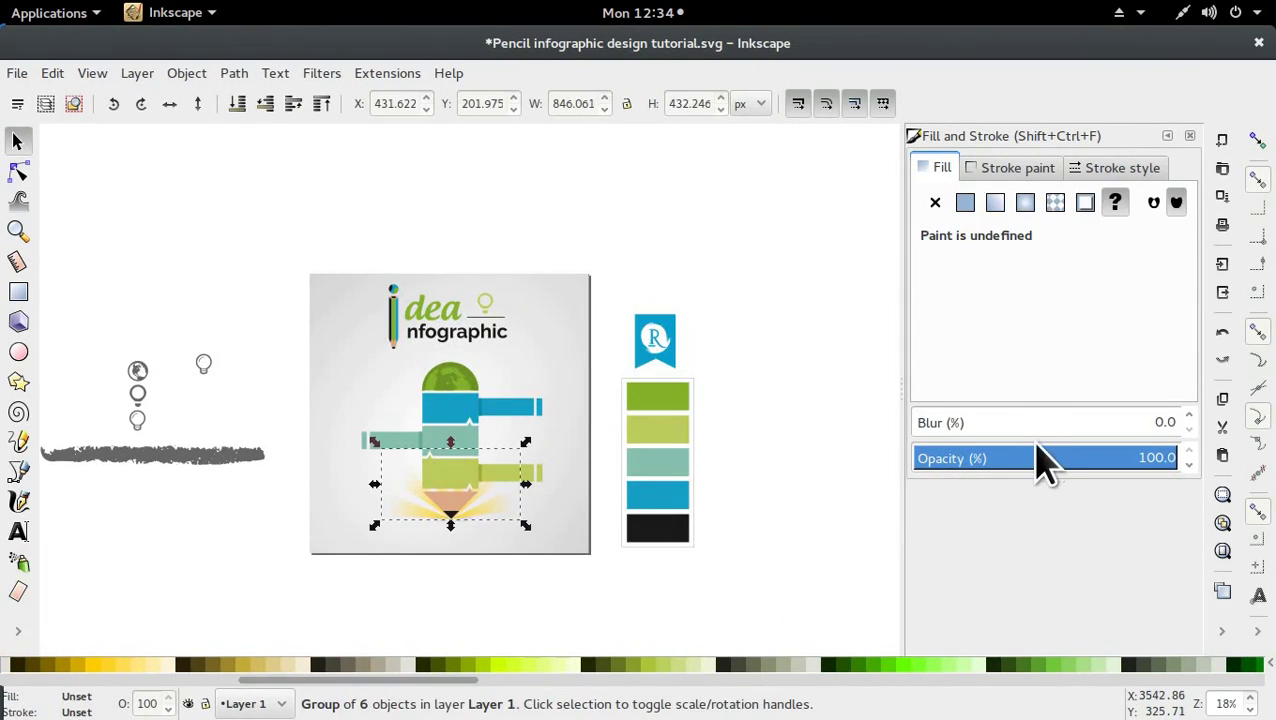
left_click_drag(1025, 464, 1020, 468)
left_click(712, 612)
left_click(465, 537)
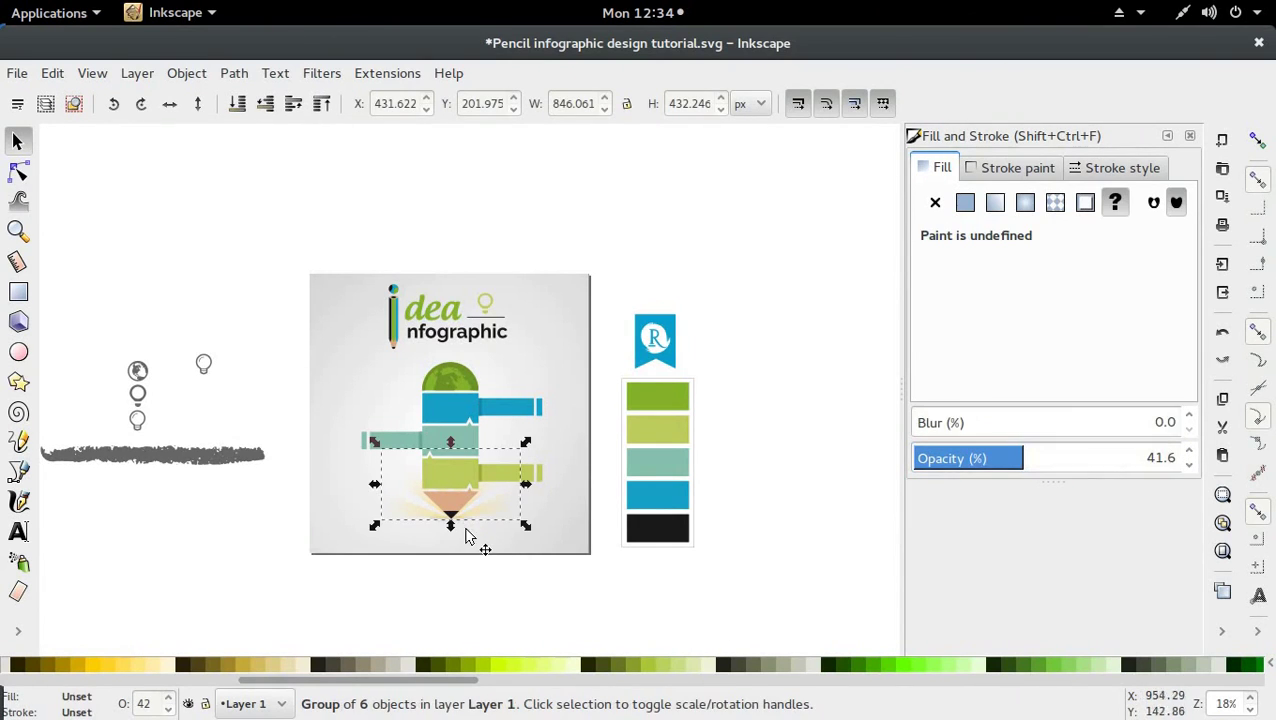
left_click(456, 521, "alt")
left_click(460, 527, "alt")
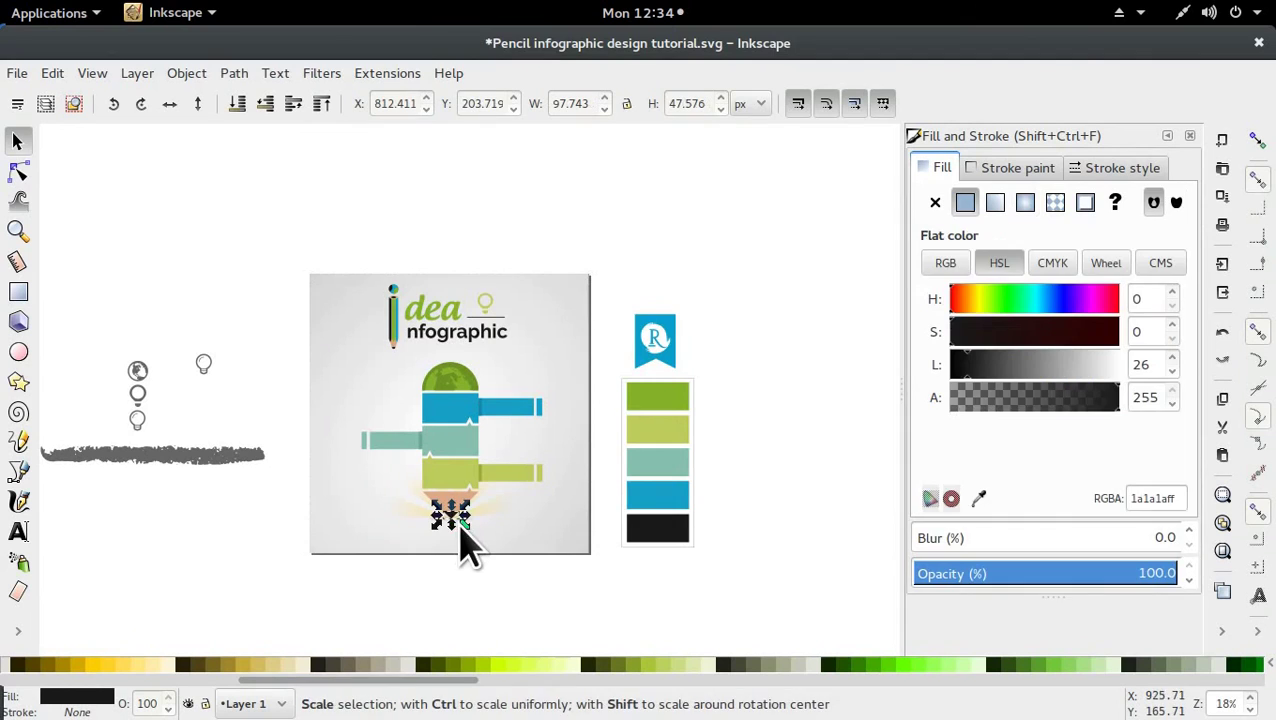
left_click(439, 632)
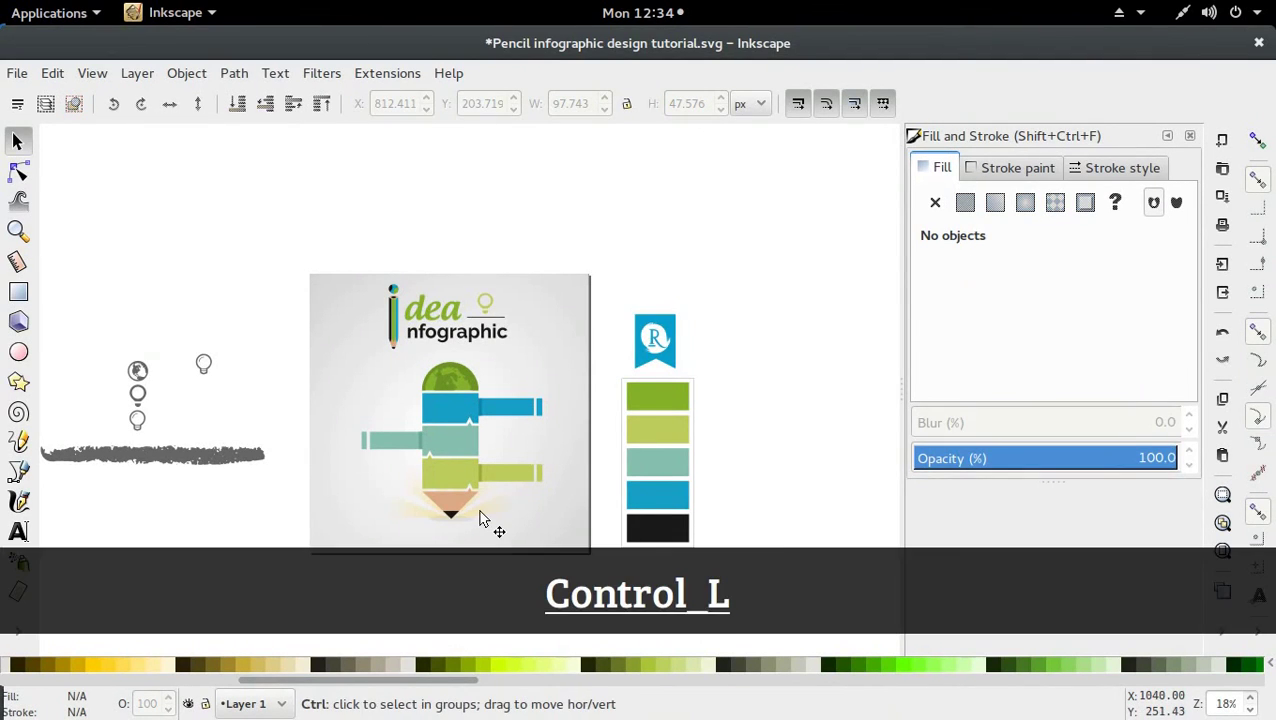
scroll(484, 521, "up", 1)
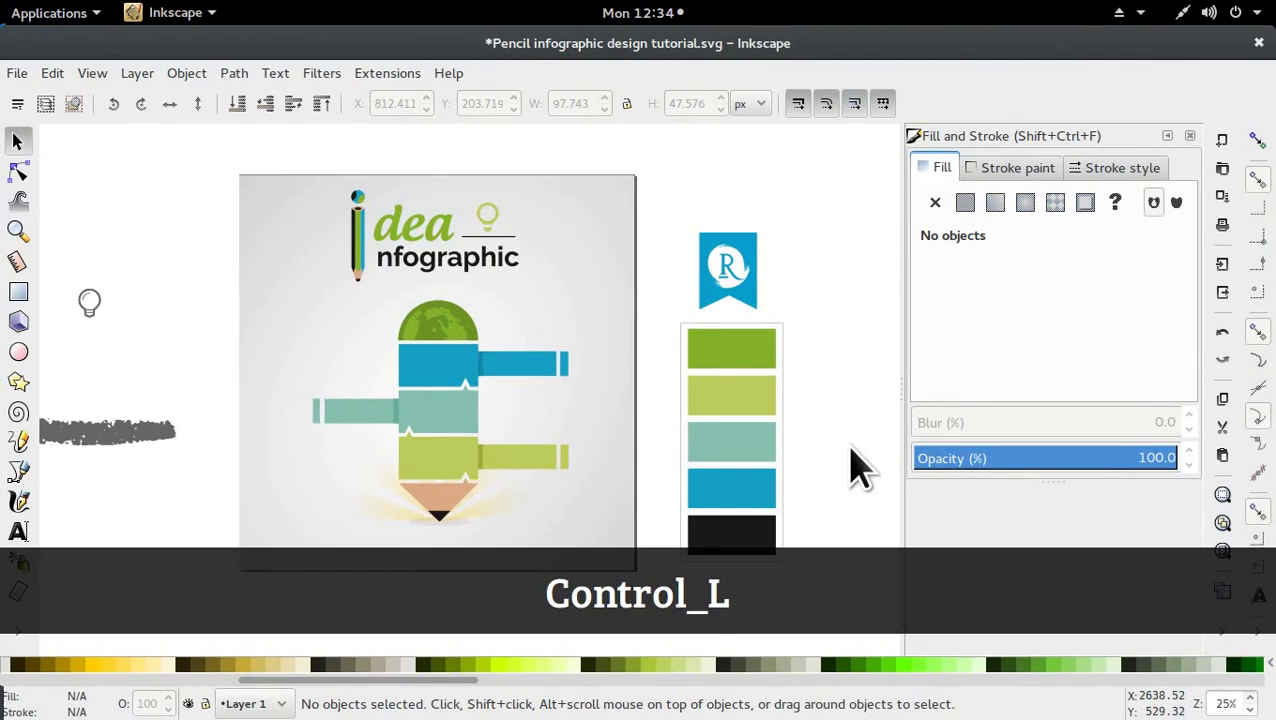
scroll(852, 462, "down", 1)
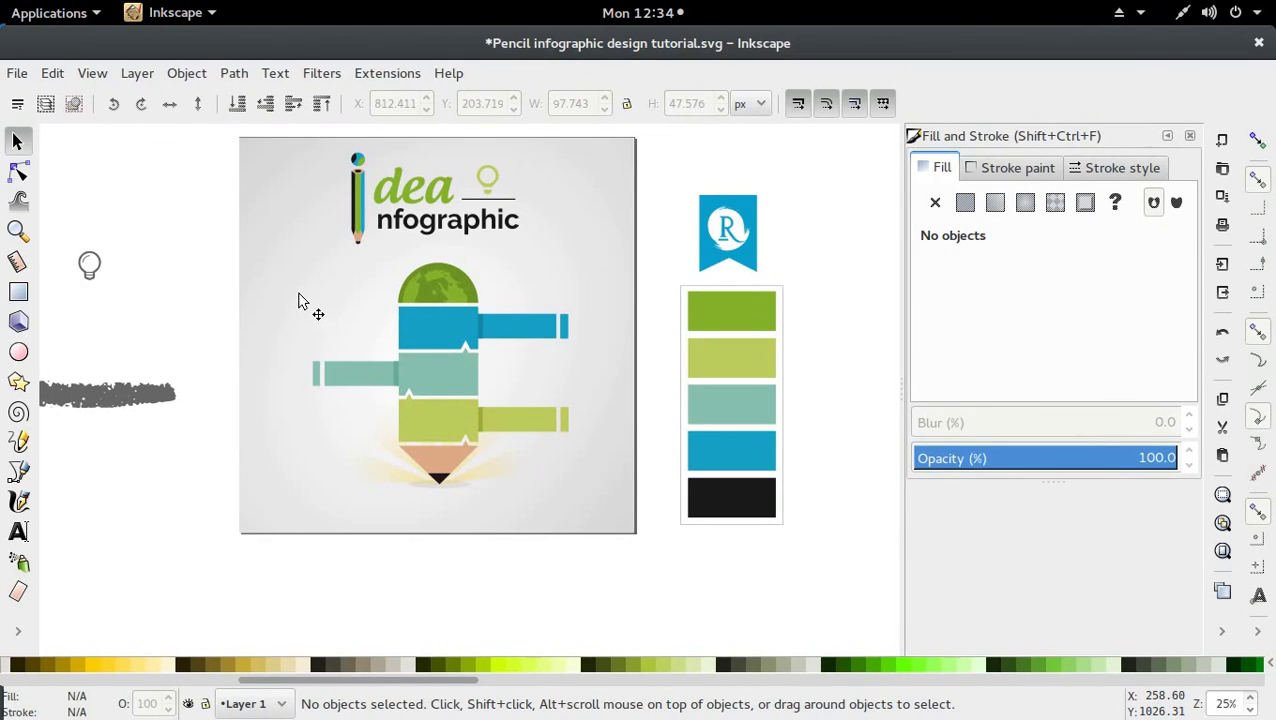
Draw a Bezier curve with the Ellipse shape from the logo pencil's tip, winding across the green cap and around the blue bar to the teal band
key("b")
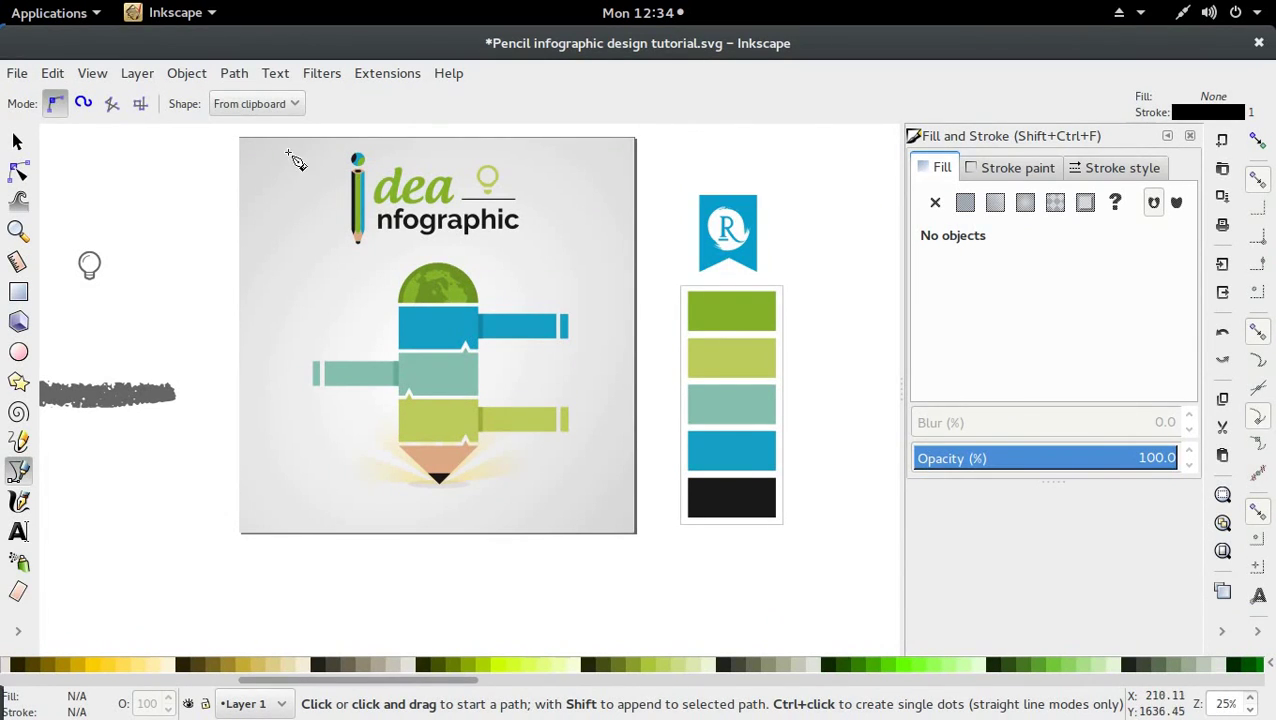
left_click(268, 106)
left_click(265, 88)
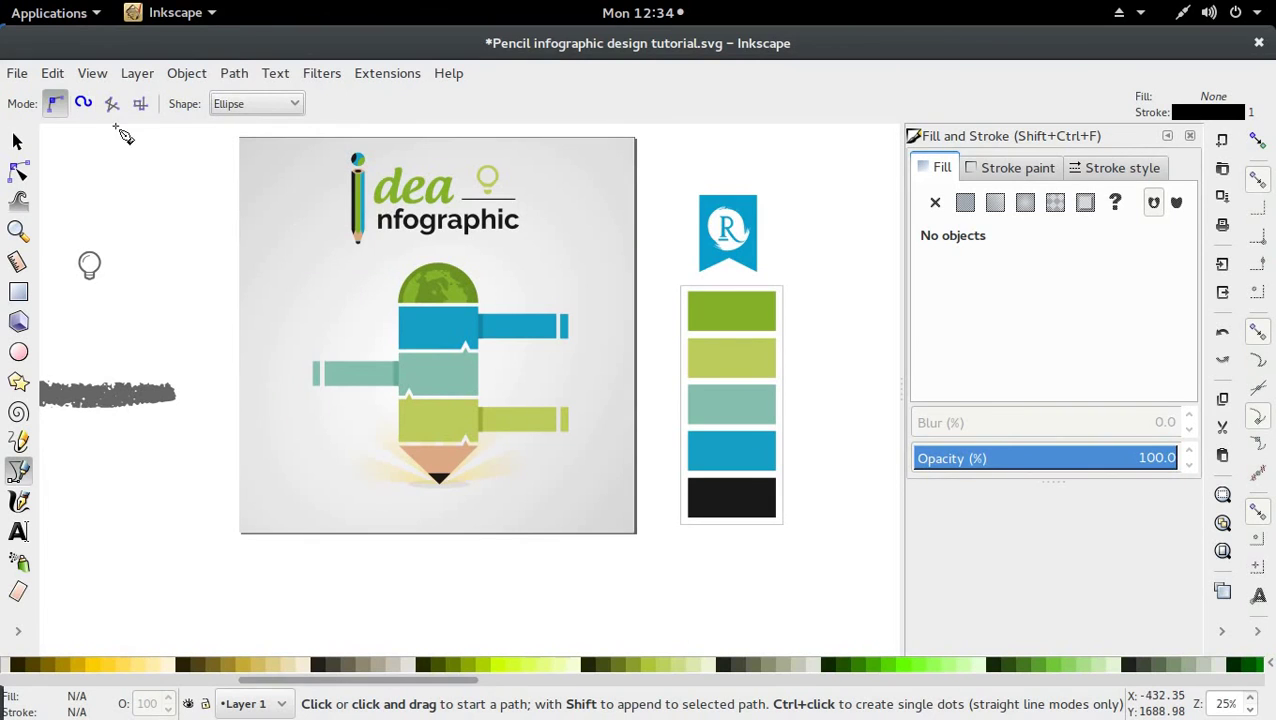
left_click(54, 105)
left_click(357, 243)
left_click_drag(330, 258, 317, 279)
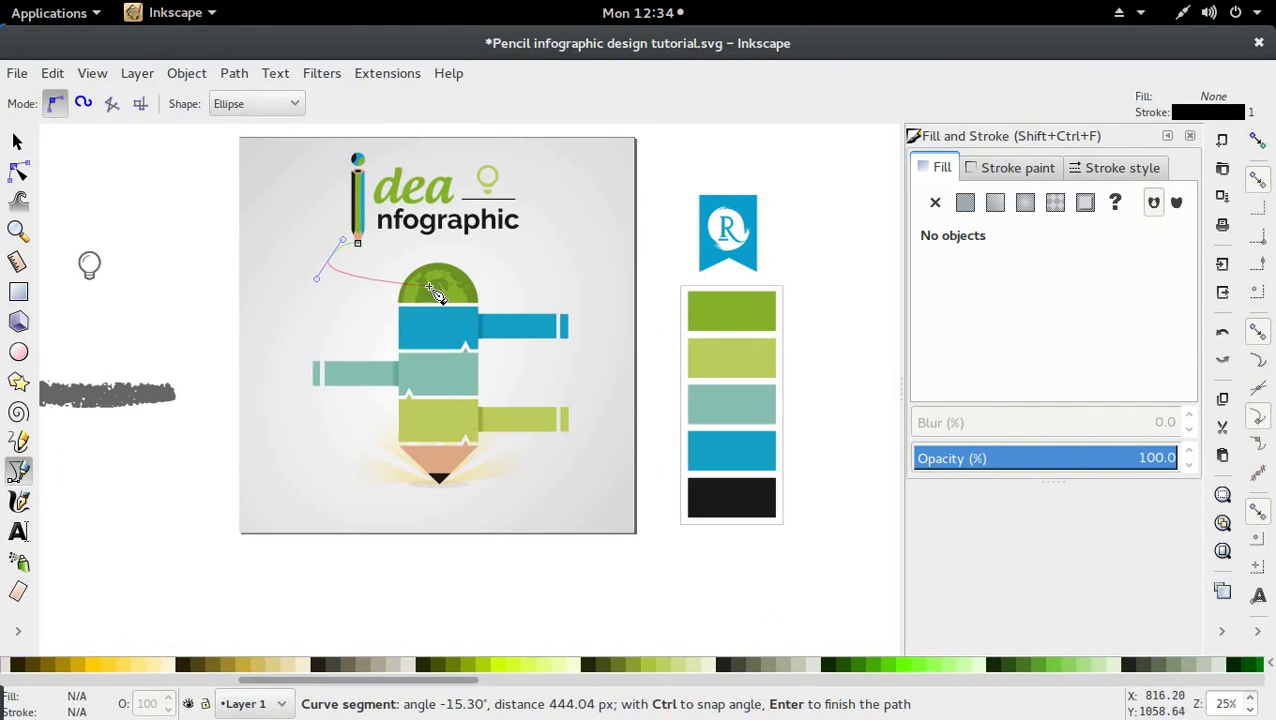
left_click_drag(430, 288, 490, 294)
left_click_drag(566, 308, 588, 323)
left_click_drag(529, 378, 470, 389)
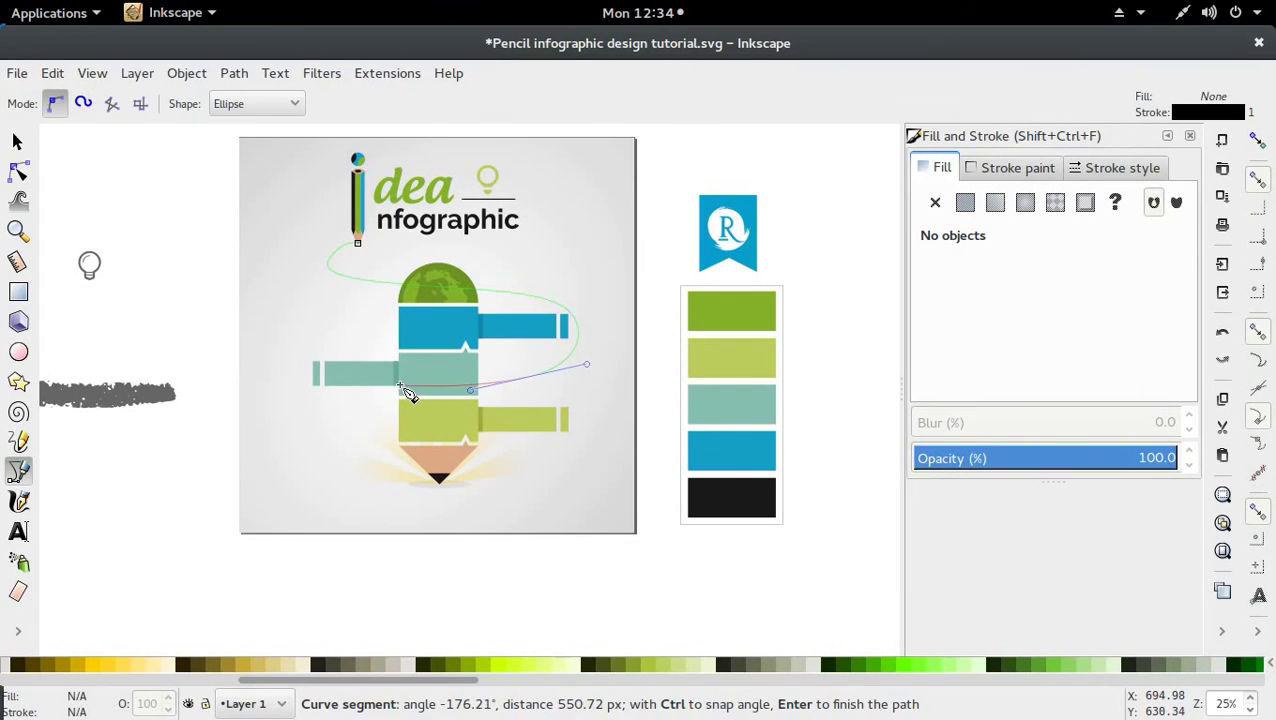
double_click(400, 378)
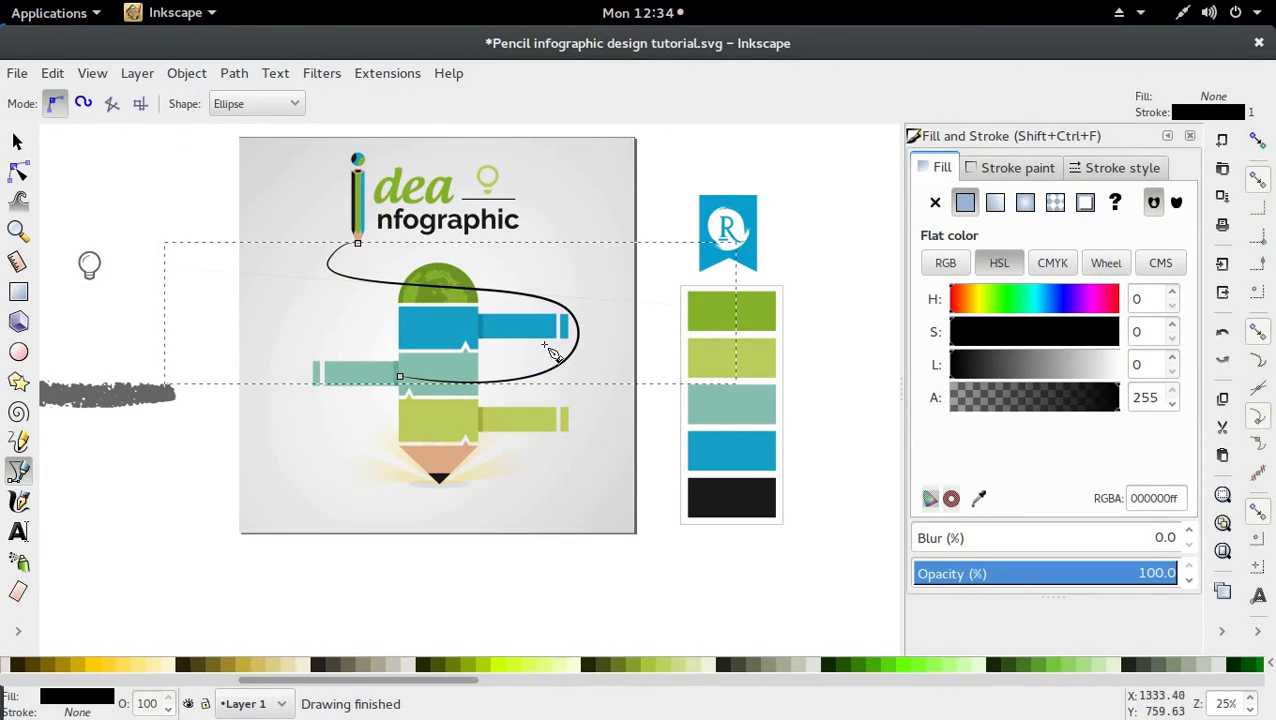
Adjust the winding line's node at the first bend below the logo pencil's tip
key("s")
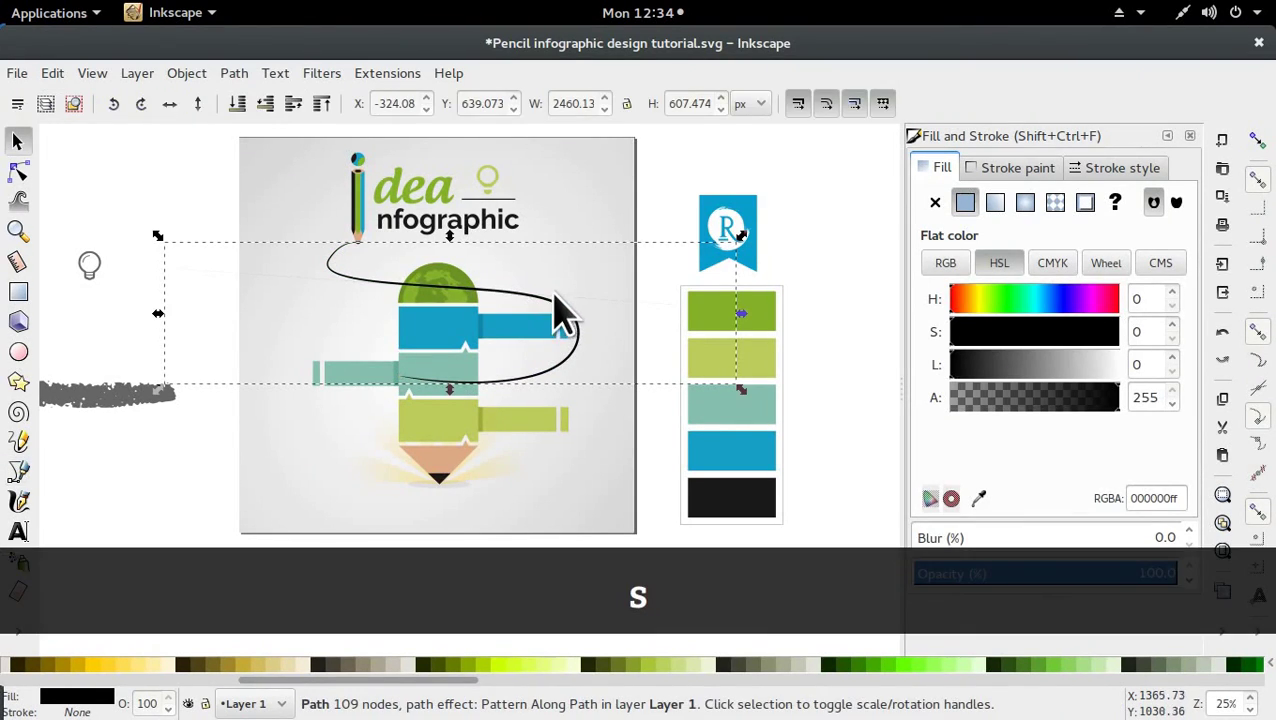
double_click(531, 293)
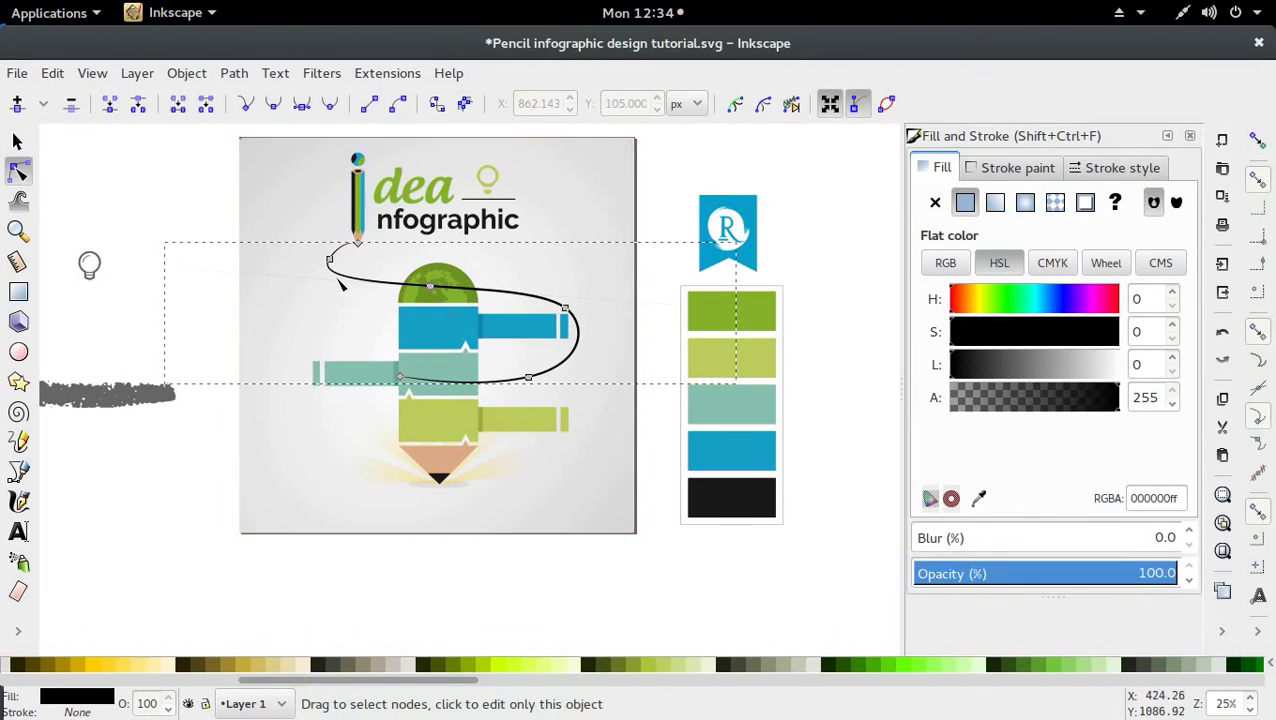
left_click_drag(329, 261, 338, 251)
left_click(208, 330)
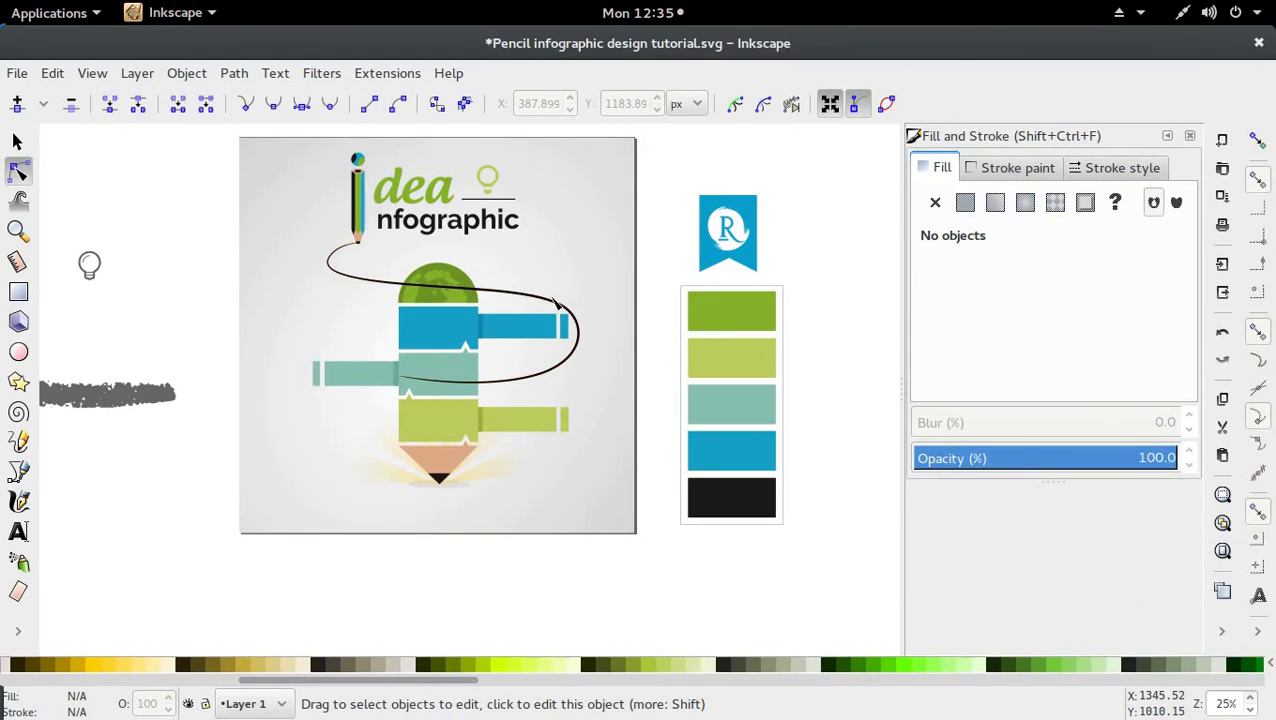
left_click(562, 316)
key("shift")
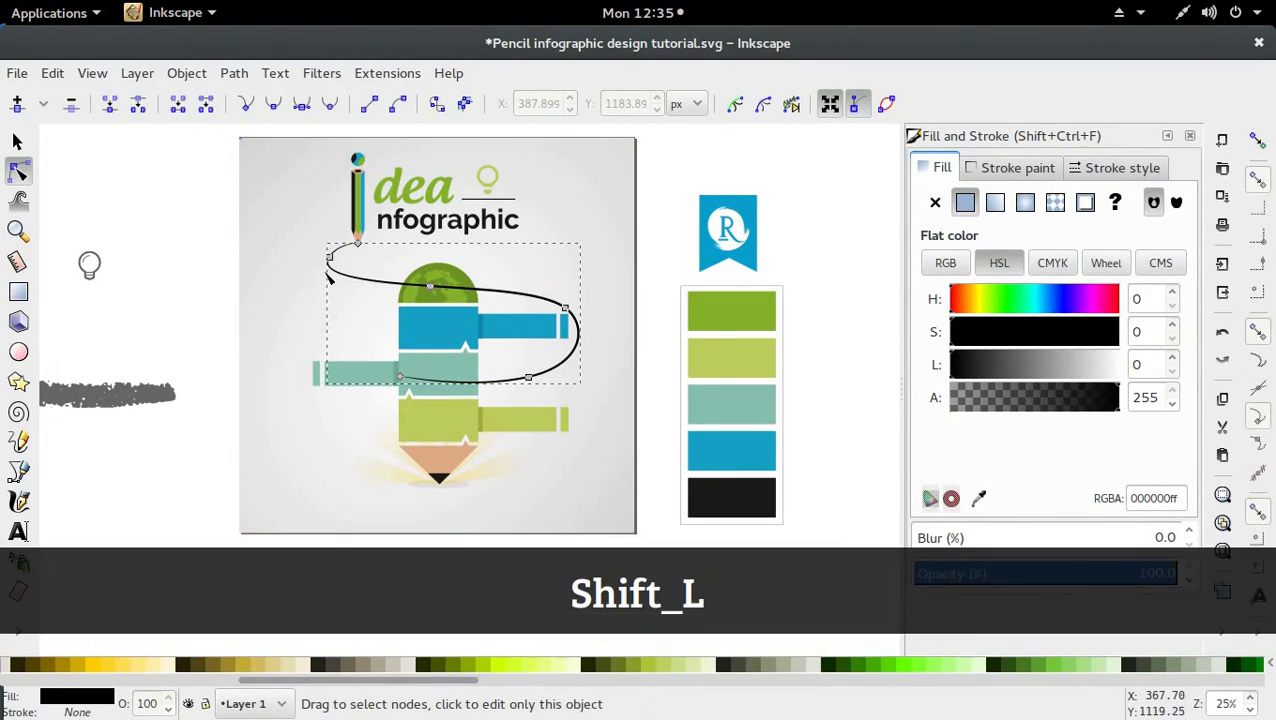
left_click(266, 290)
key("s")
left_click(190, 305)
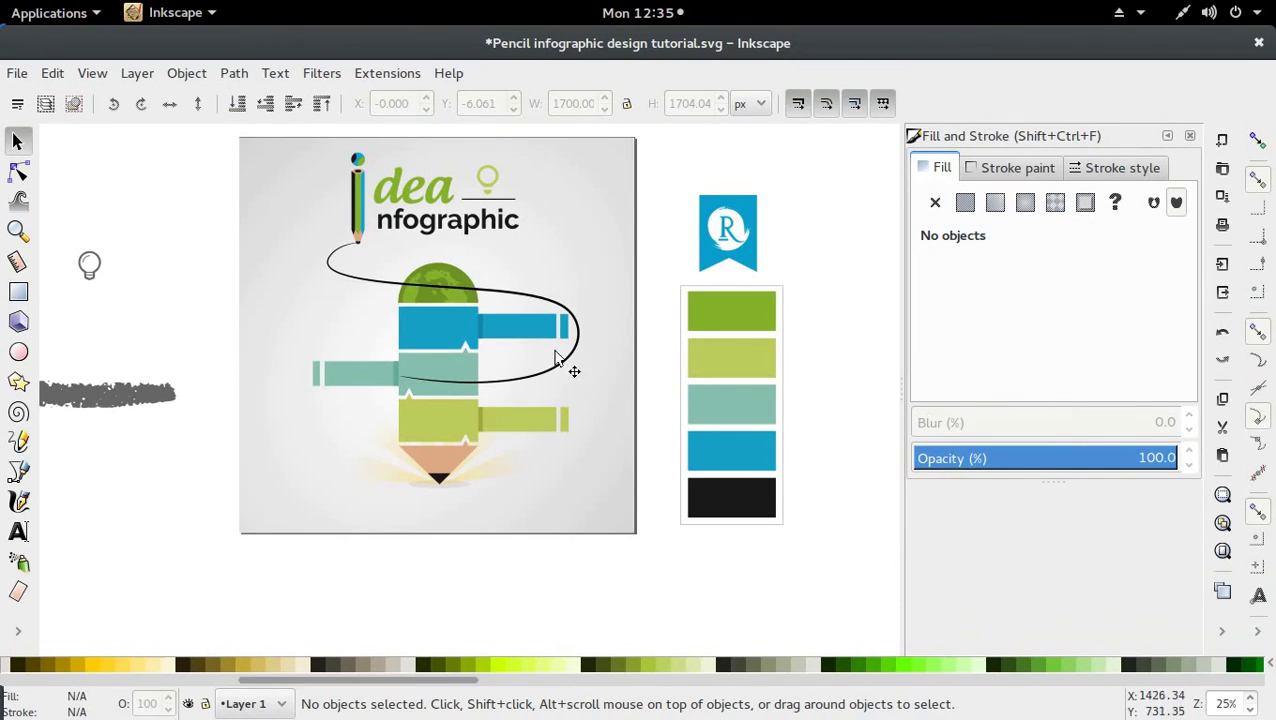
Bring the green cap and its texture to the front so the winding line passes behind them
key("shift")
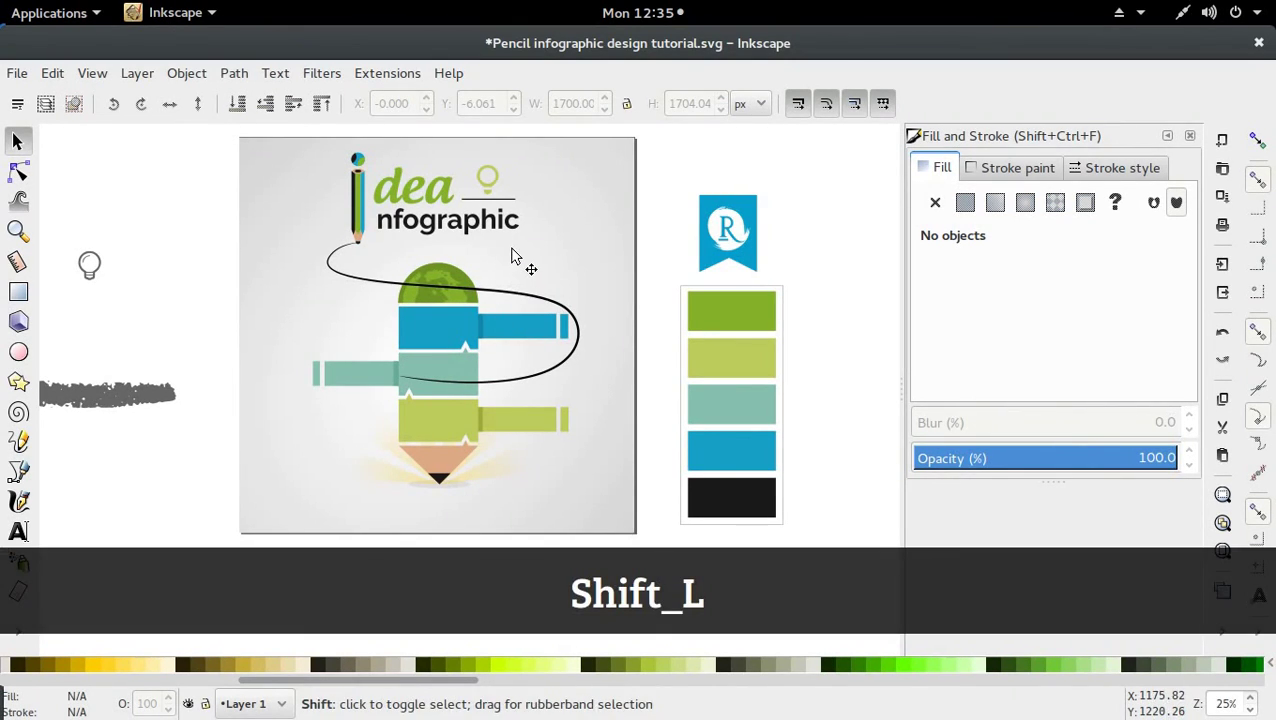
left_click_drag(513, 249, 360, 313)
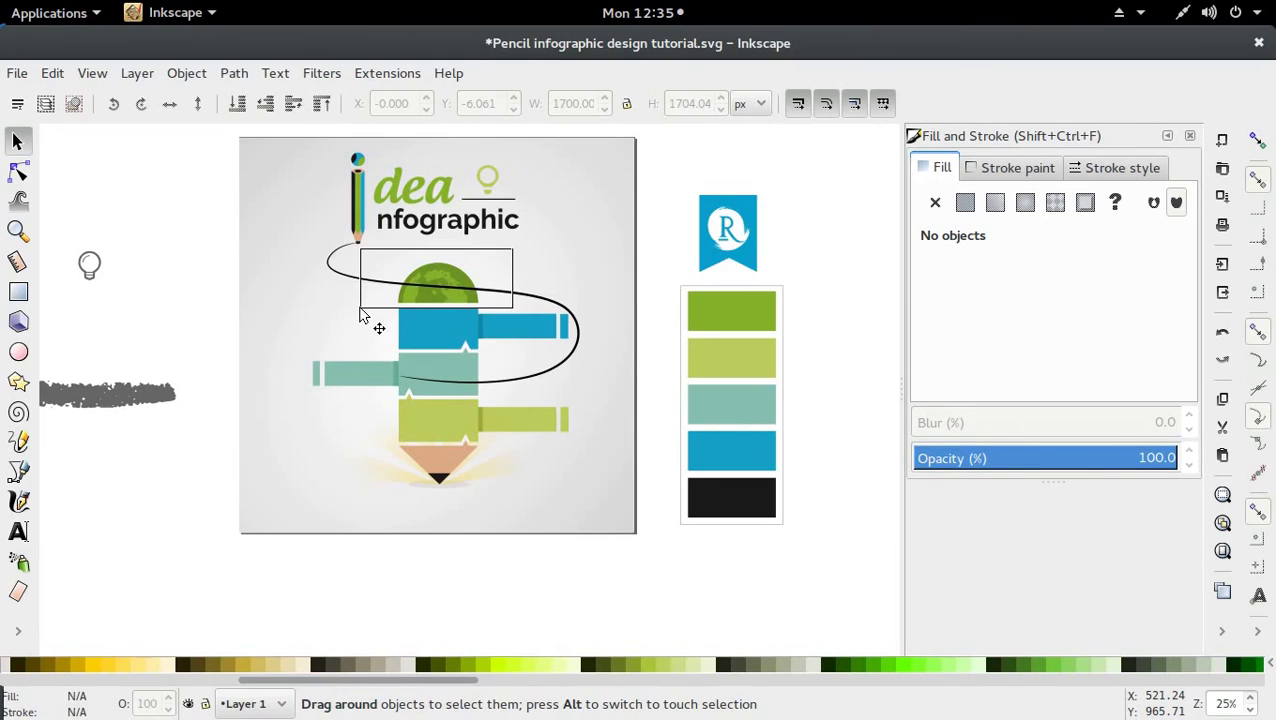
left_click_drag(363, 315, 365, 317)
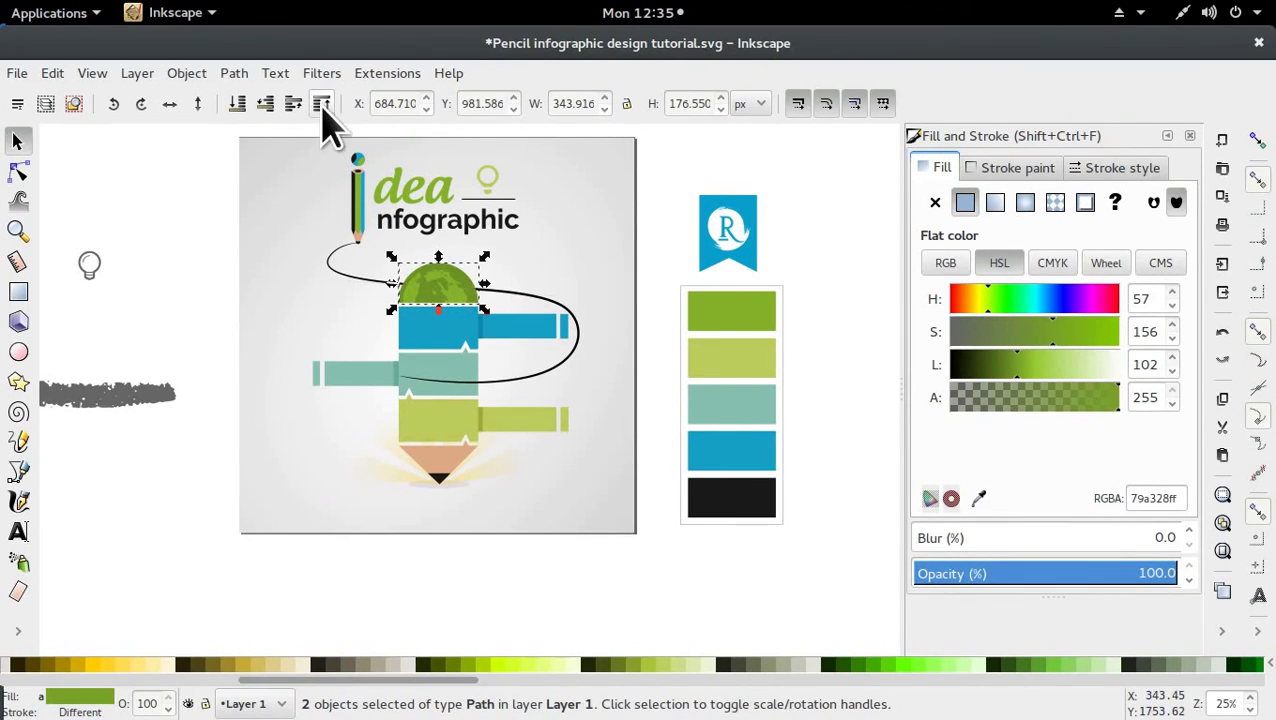
left_click(171, 327)
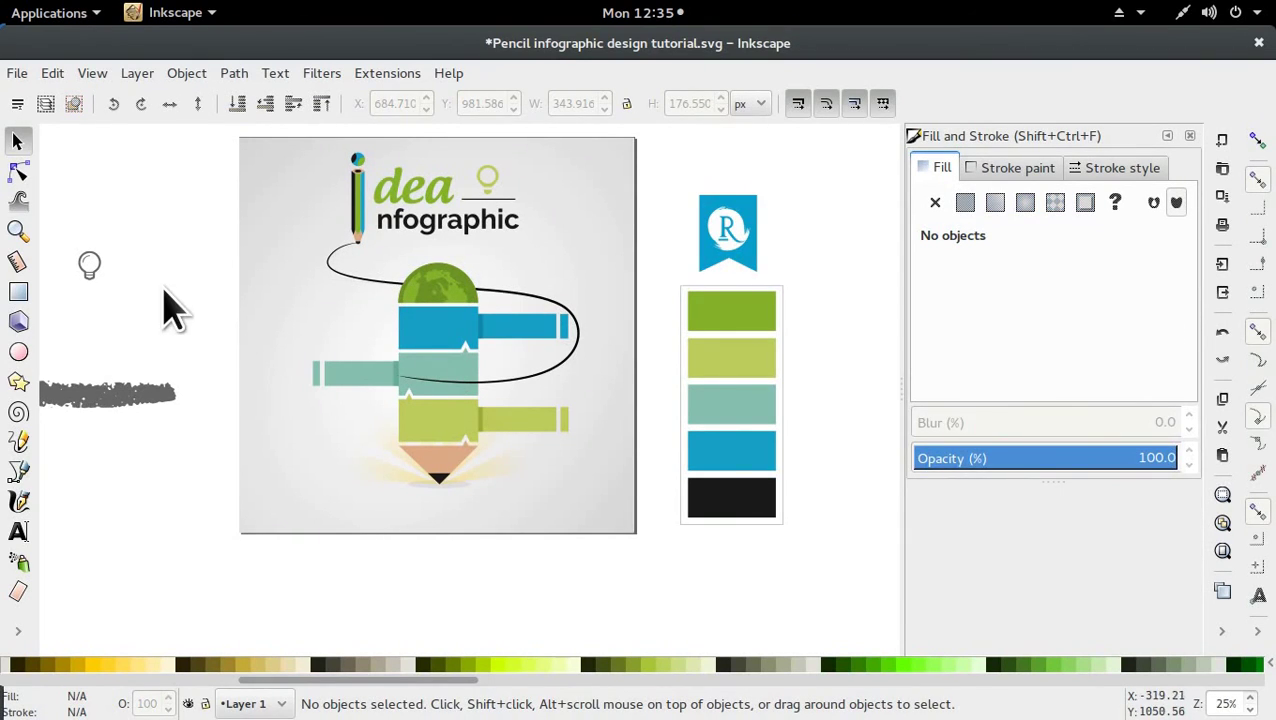
Shorten the blue side bar to about 313 px wide and move its small end piece inward beside it
key("r")
left_click(507, 328)
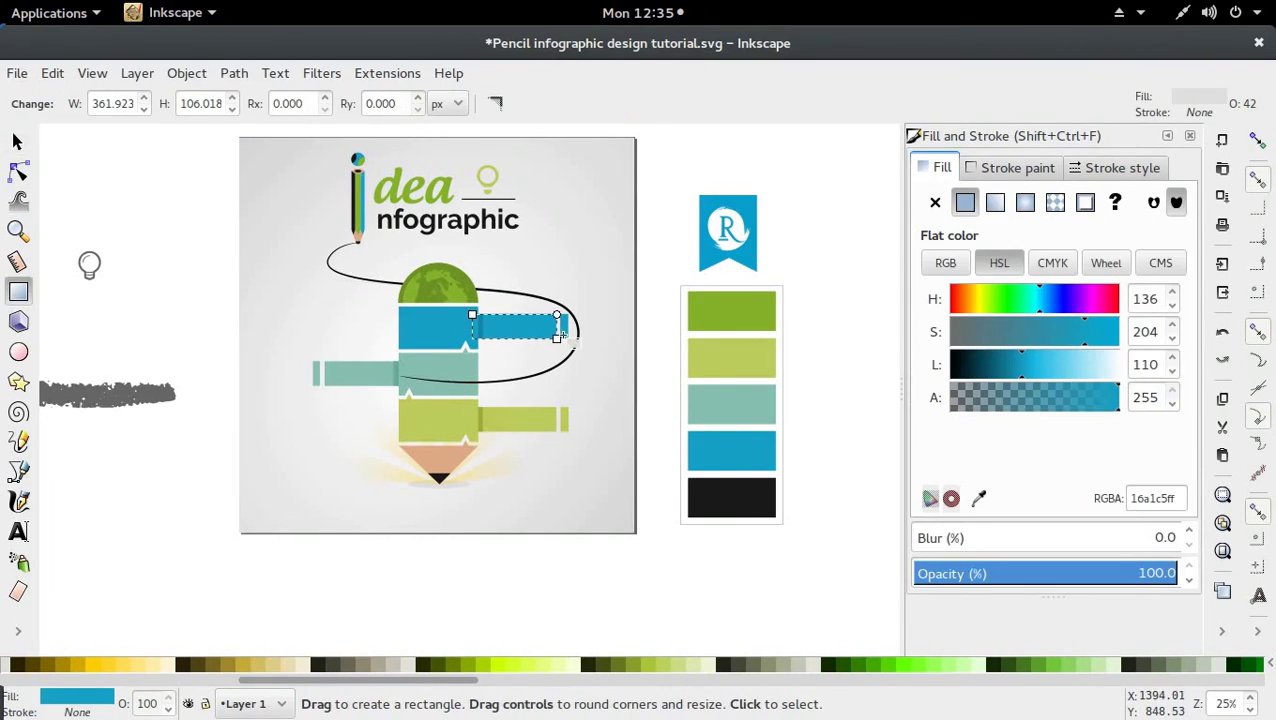
key("ctrl")
key("s")
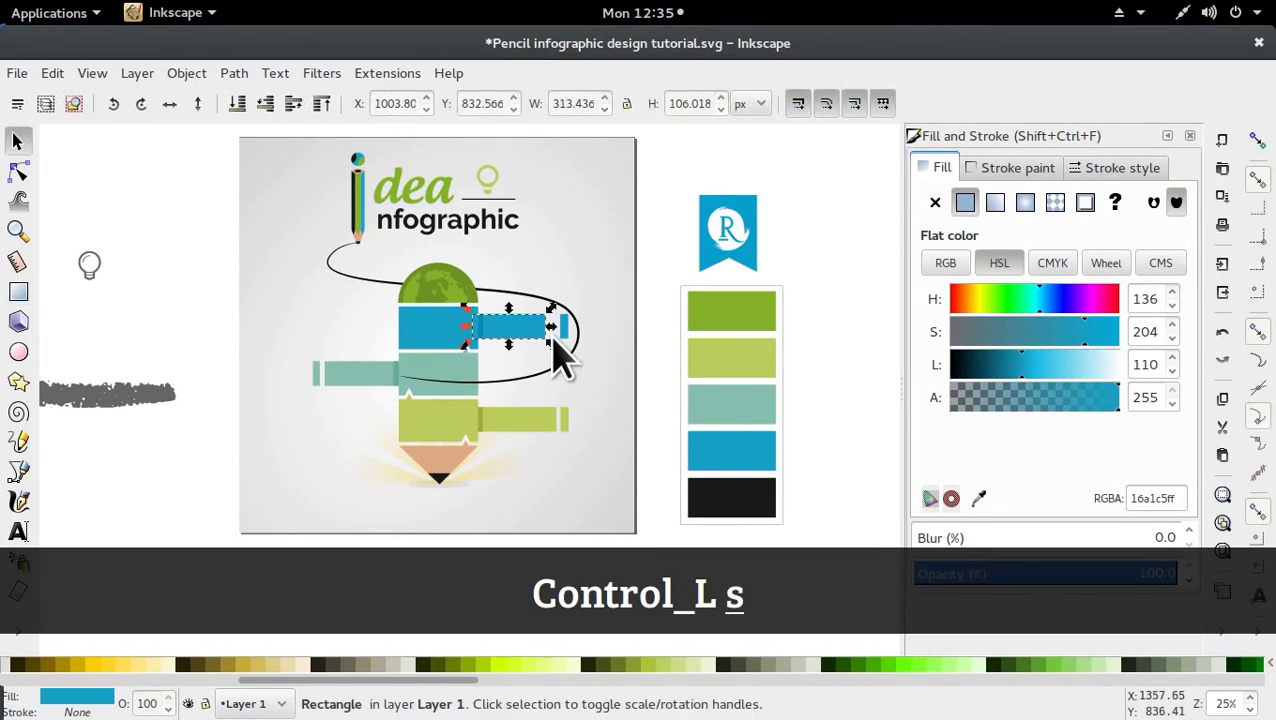
left_click_drag(568, 345, 555, 338)
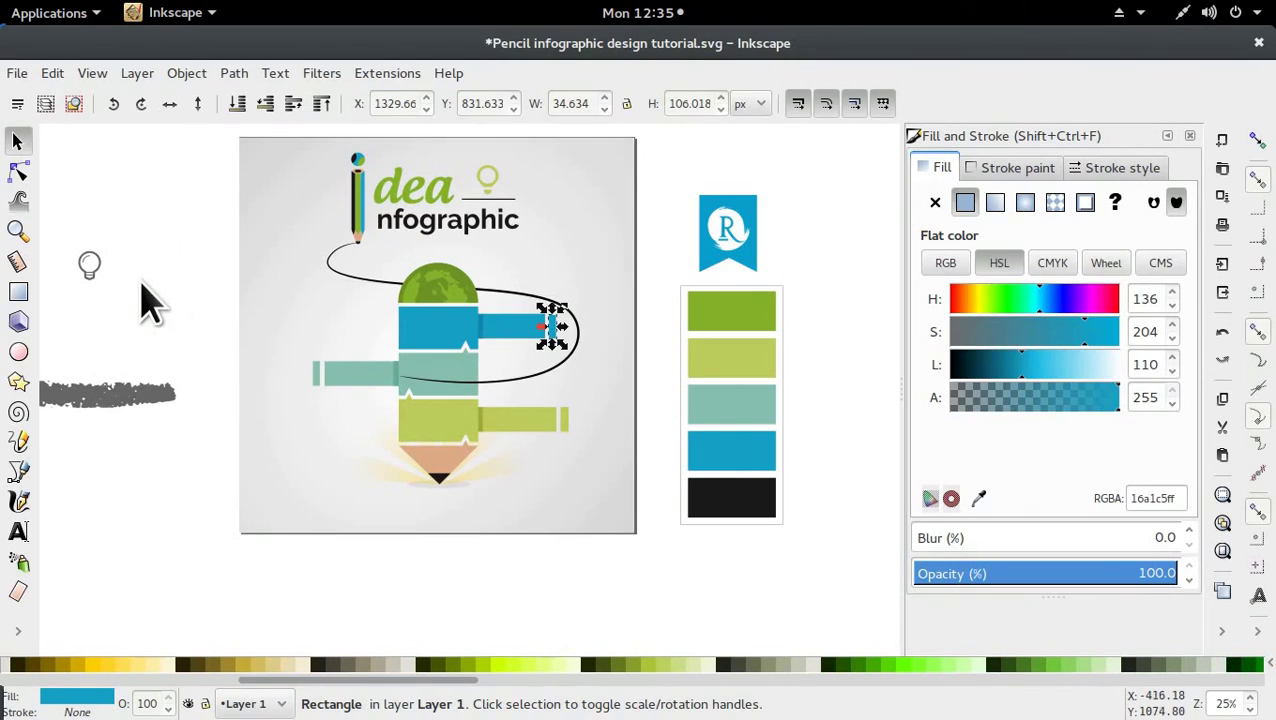
left_click(585, 268)
Move the grey brush stroke outside the page up to just below the light bulb icon
mouse_move(95, 410)
left_mouse_down()
mouse_move(505, 450)
mouse_move(569, 379)
mouse_move(197, 425)
mouse_move(142, 393)
left_mouse_up()
scroll(138, 390, "down", 2)
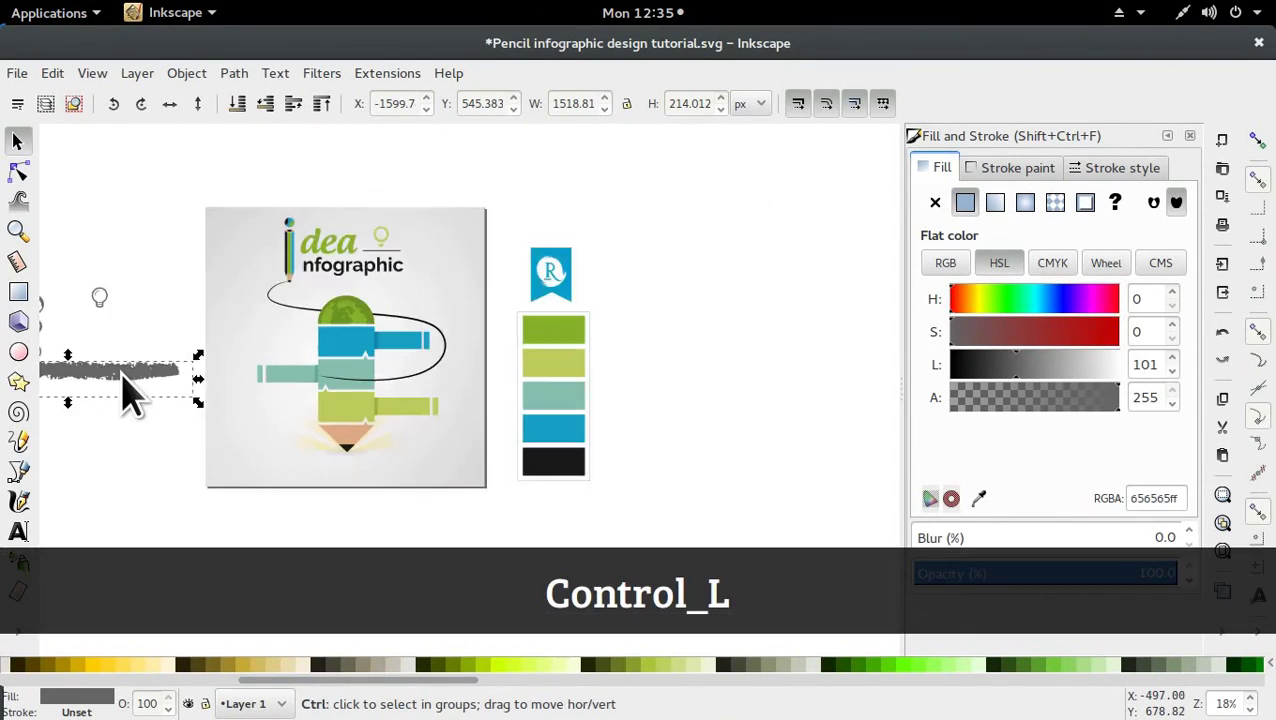
scroll(140, 400, "up", 2)
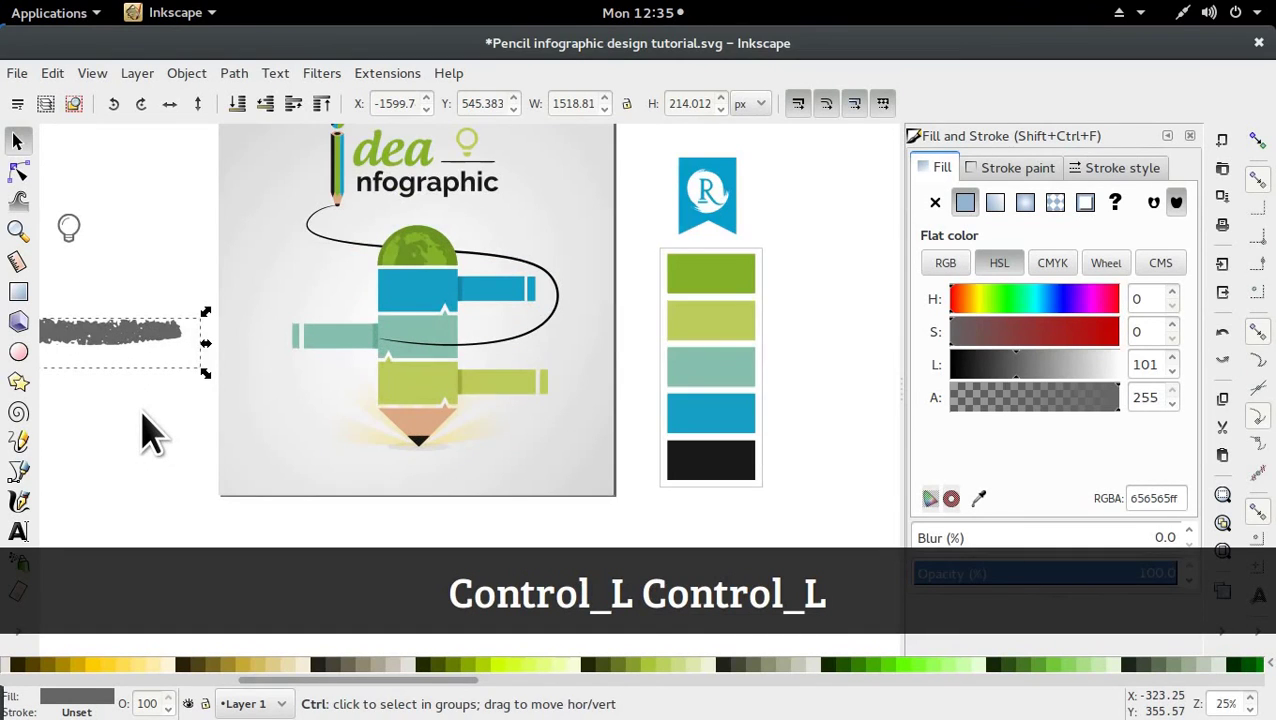
mouse_move(140, 358)
left_mouse_down()
mouse_move(410, 470)
mouse_move(528, 476)
mouse_move(270, 393)
mouse_move(205, 285)
mouse_move(109, 281)
left_mouse_up()
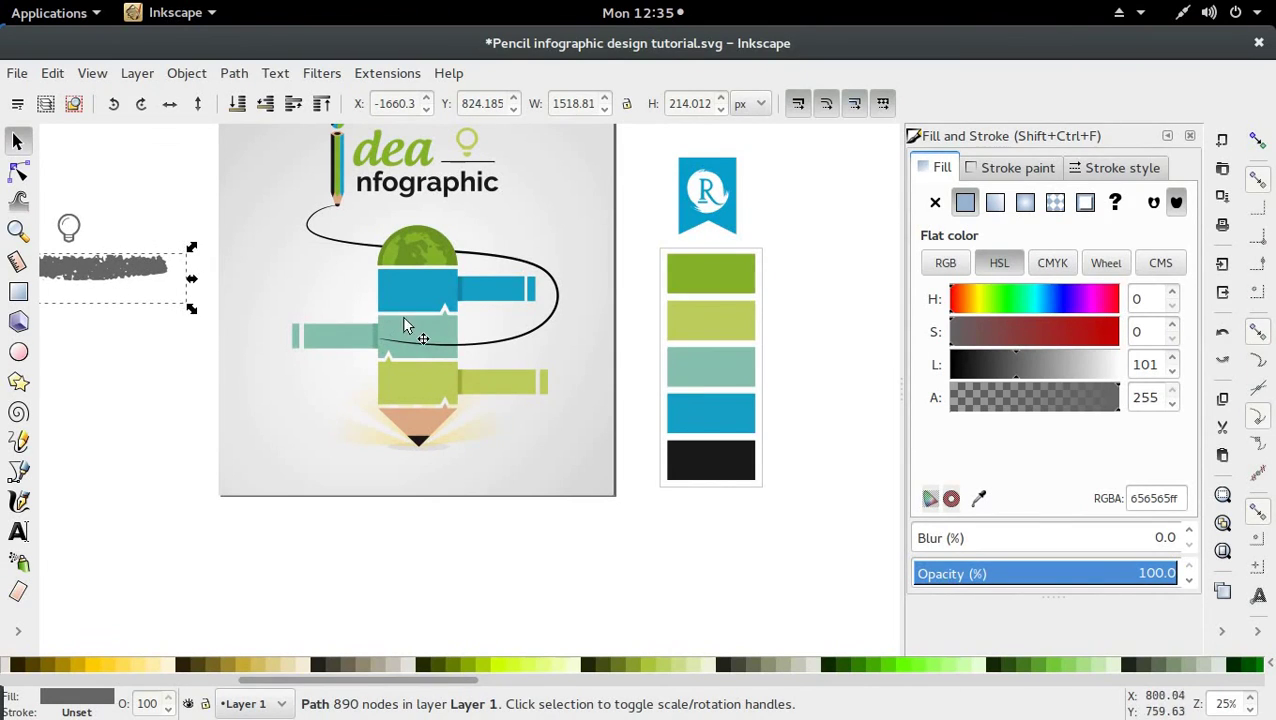
Copy the grey brush stroke and trace the winding line from the logo pencil's tip to the teal band with a From clipboard Bezier curve
key("ctrl+c")
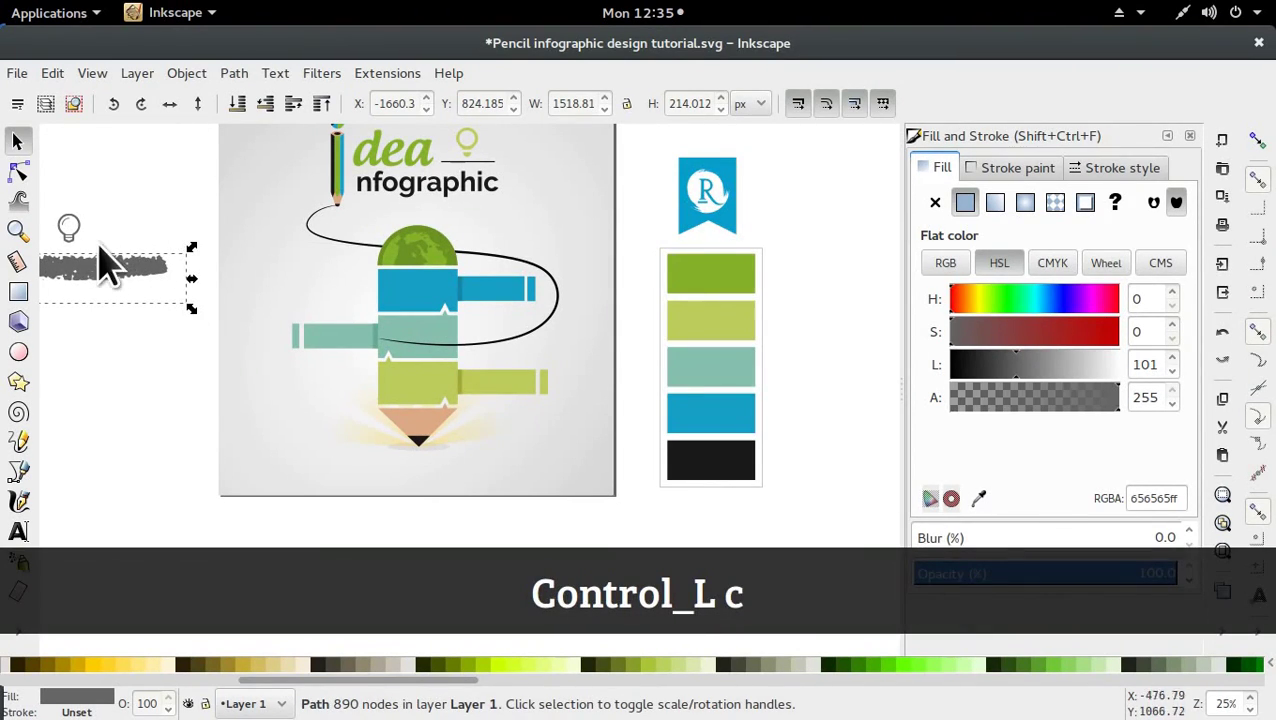
key("b")
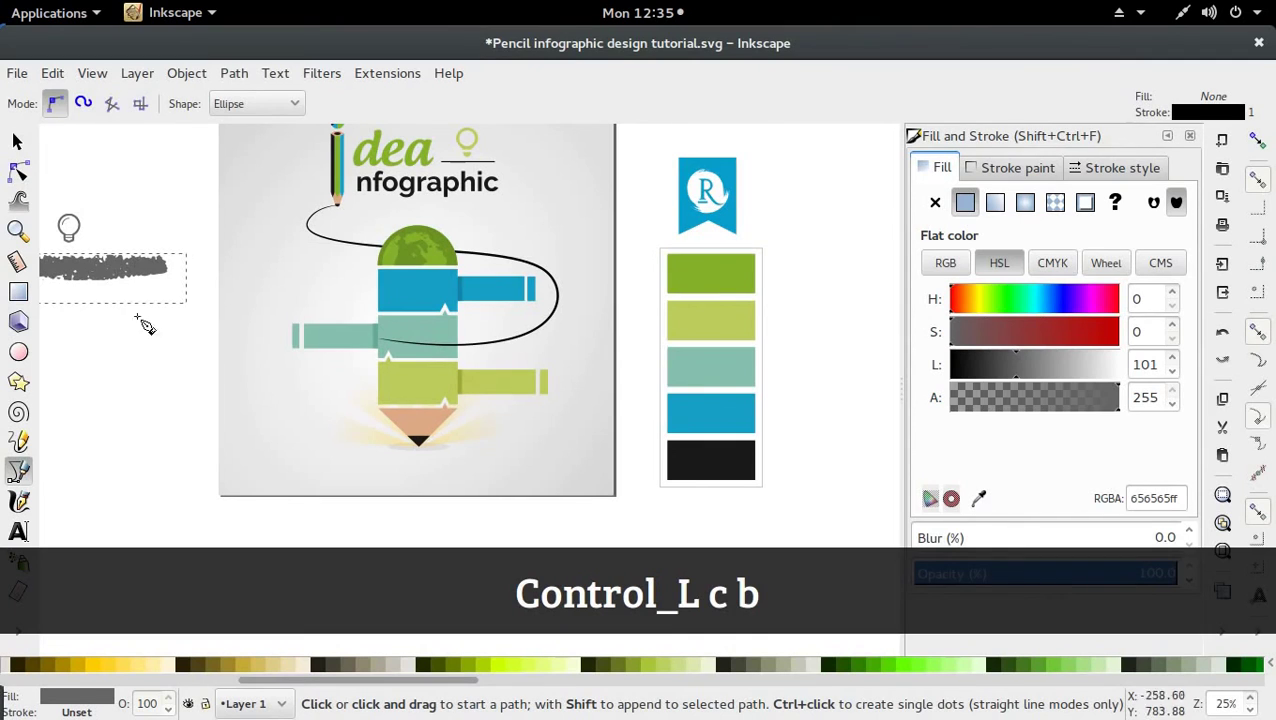
left_click(222, 106)
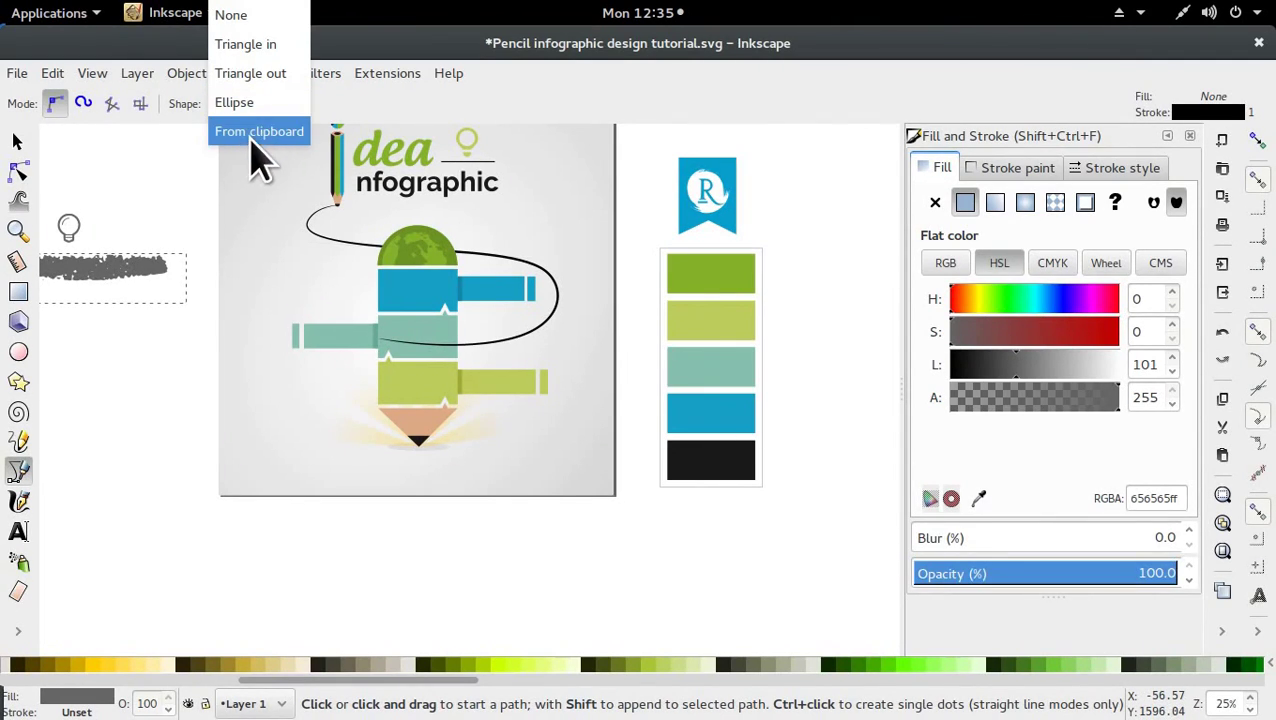
left_click(258, 136)
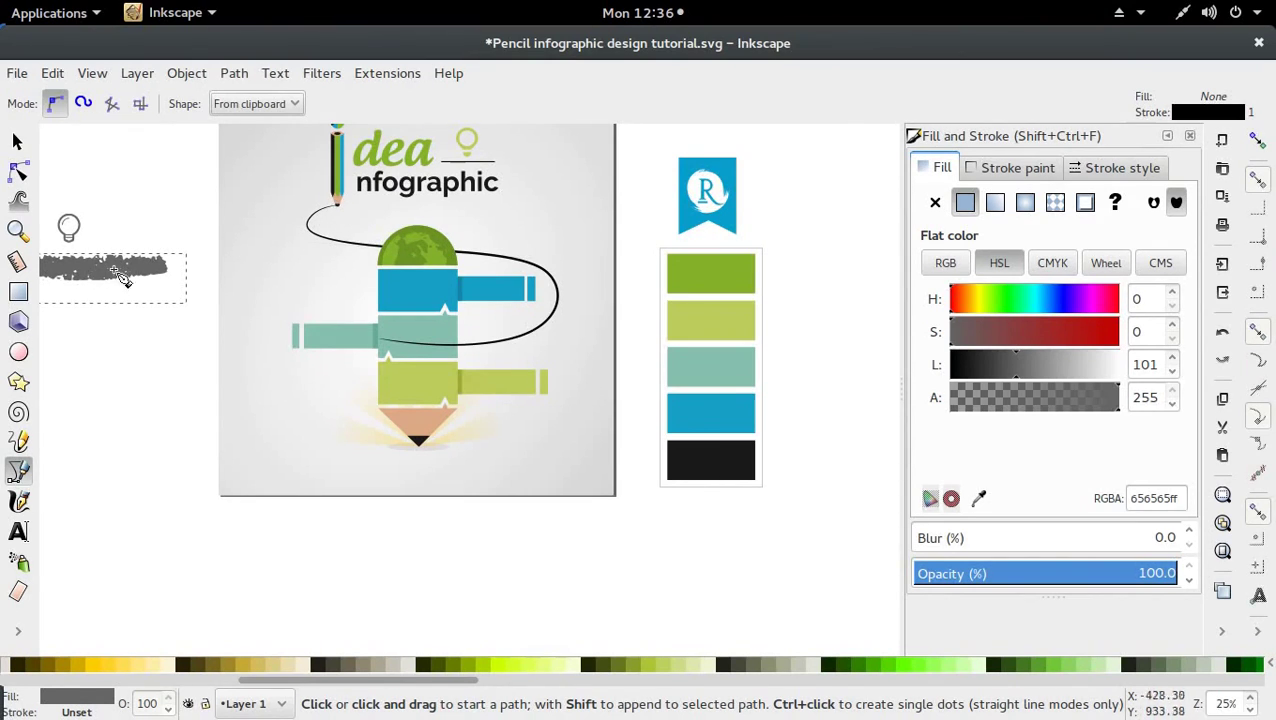
left_click(337, 205)
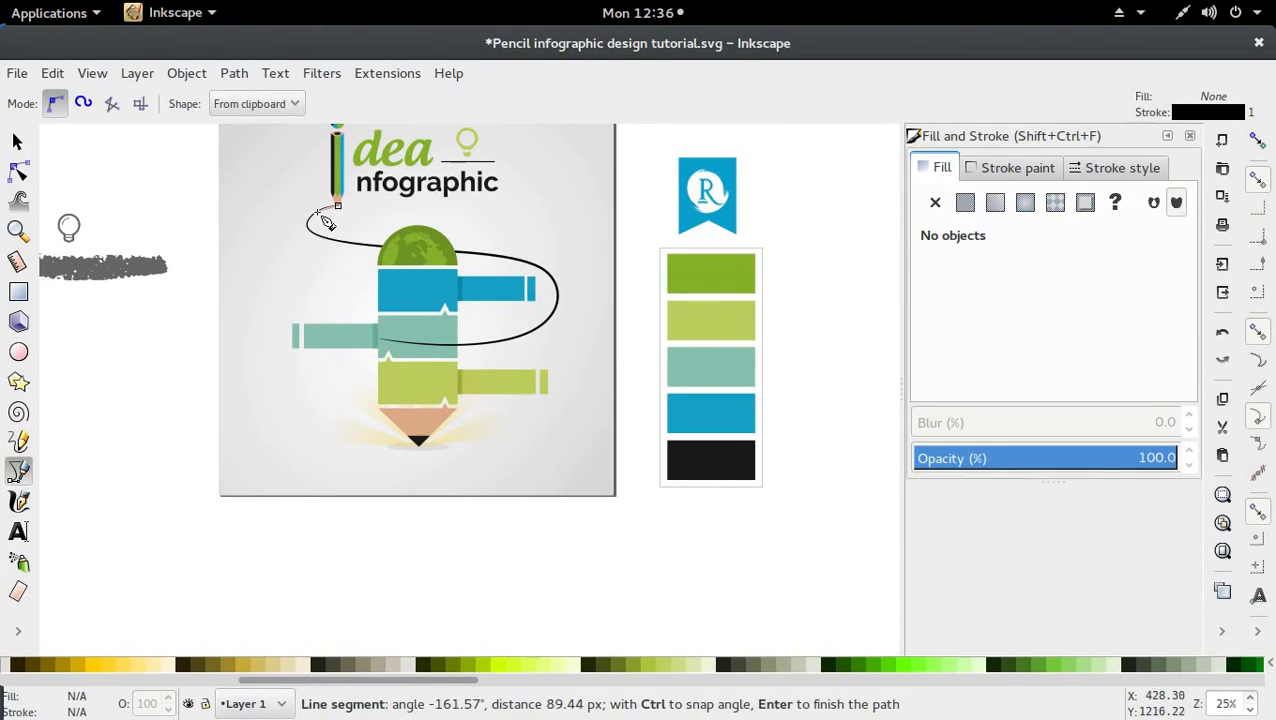
left_click_drag(309, 224, 416, 253)
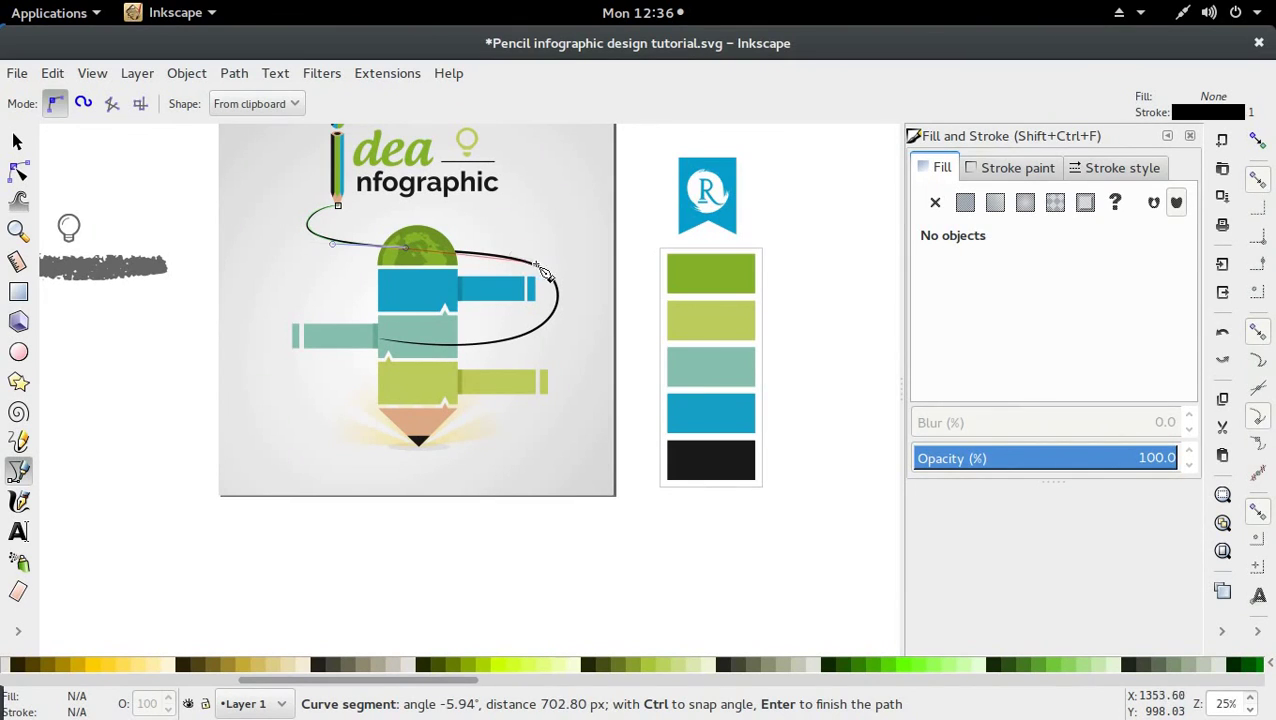
left_click_drag(536, 264, 560, 272)
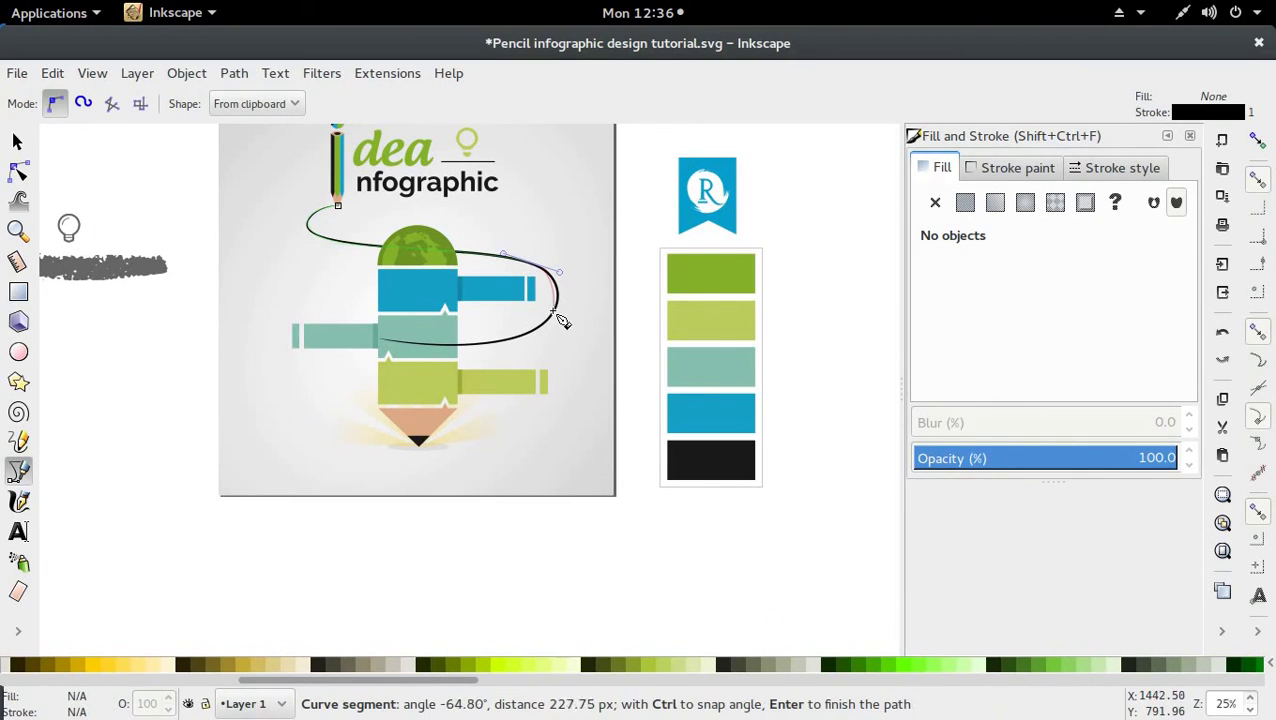
left_click_drag(556, 317, 541, 329)
left_click_drag(457, 347, 387, 345)
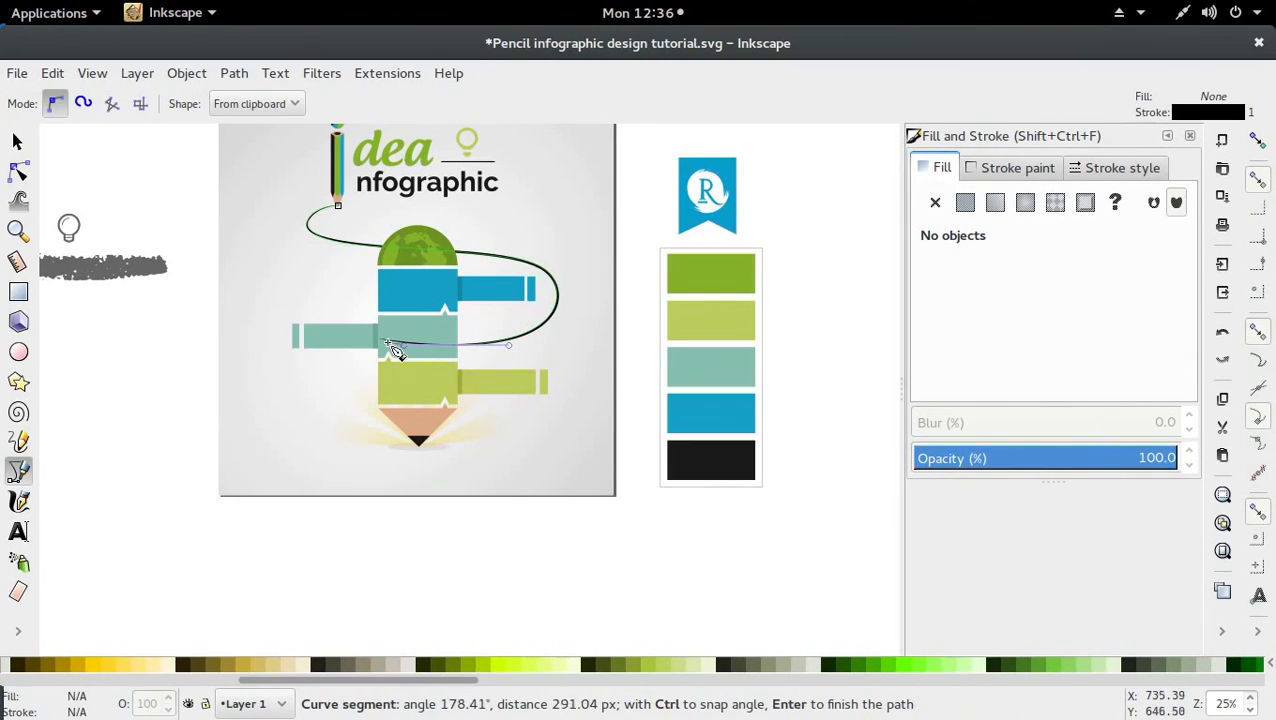
left_click(381, 340)
key("Return")
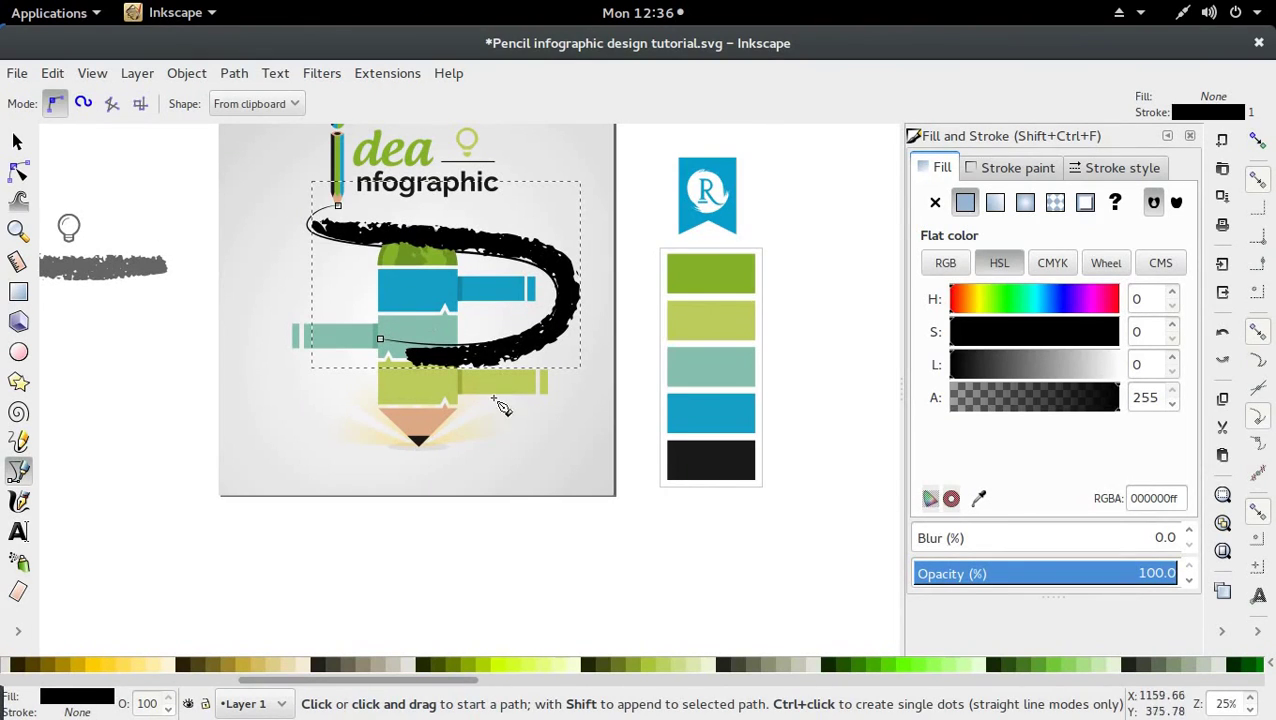
Set the Pattern Along Path width of the new brush-textured line to 0.5 in its path effects
left_click(17, 142)
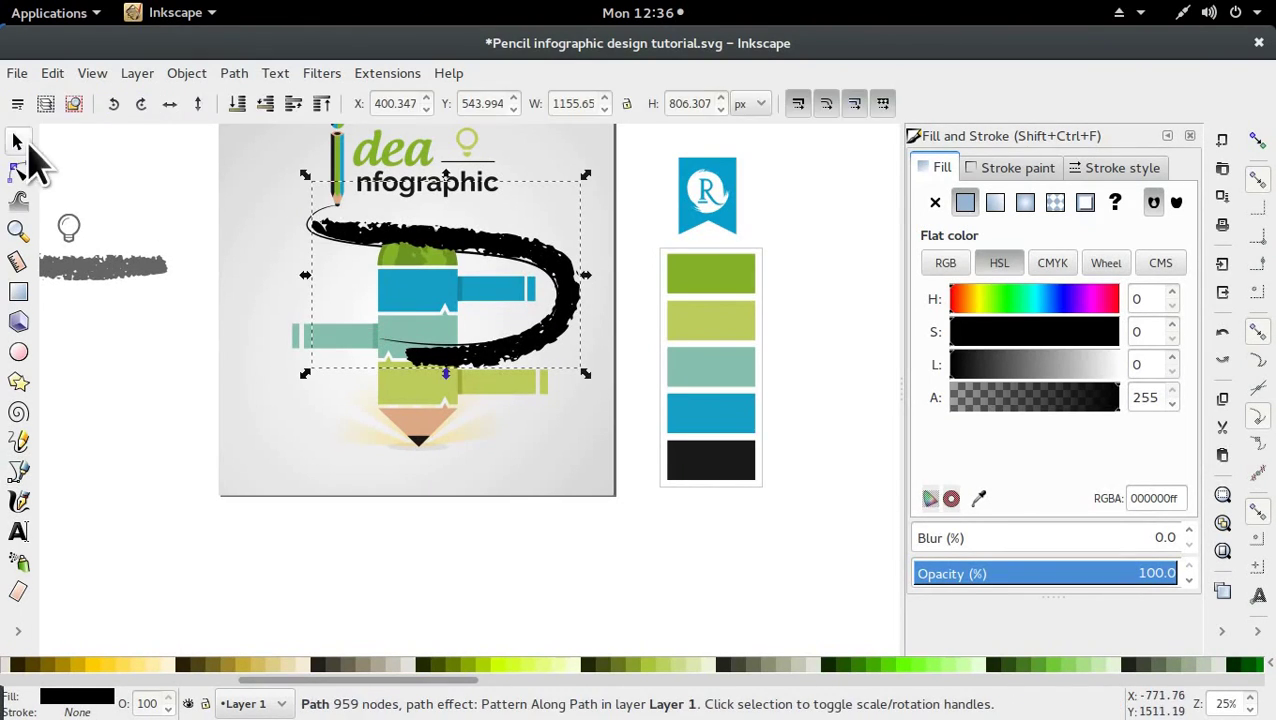
scroll(410, 360, "down", 1)
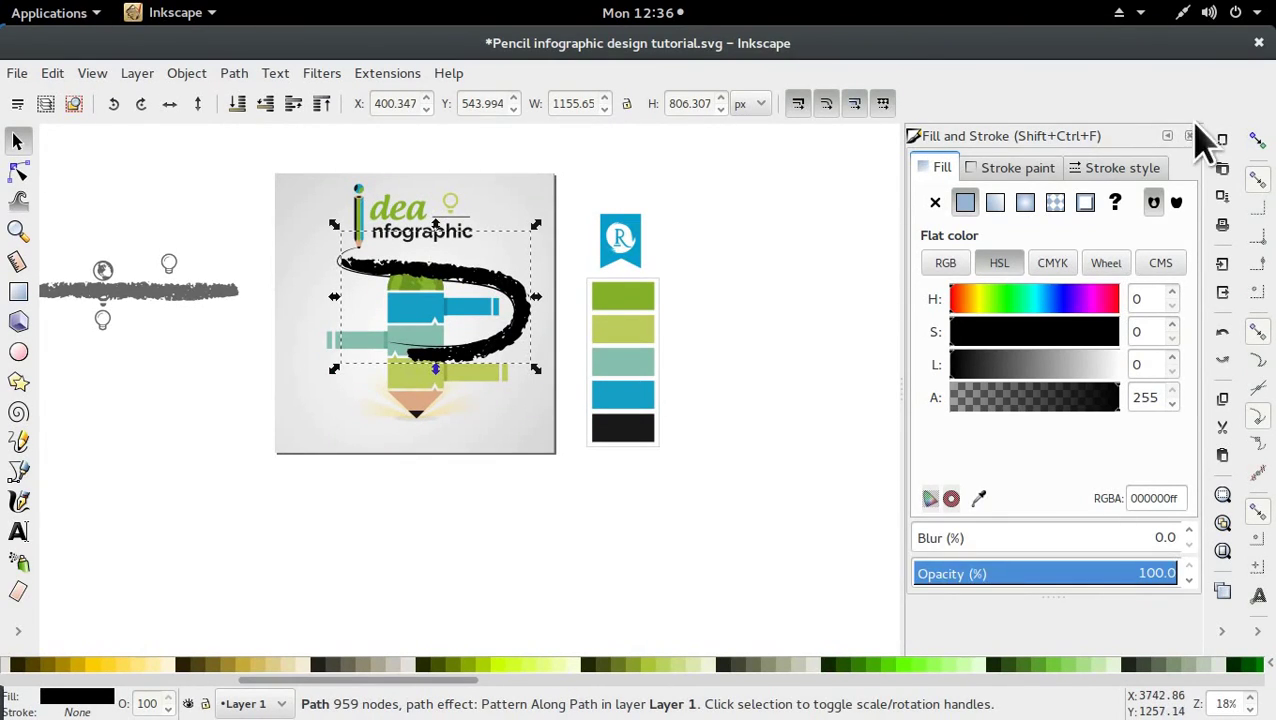
left_click(1189, 135)
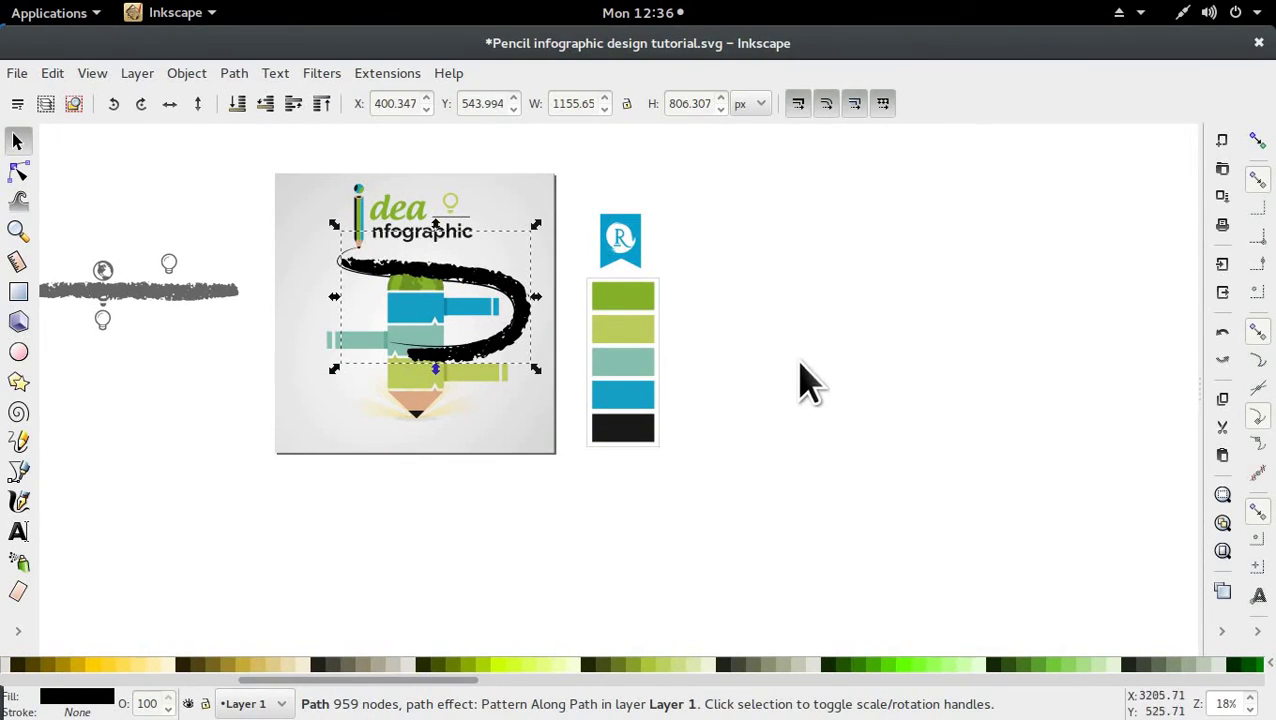
key("ctrl+shift+7")
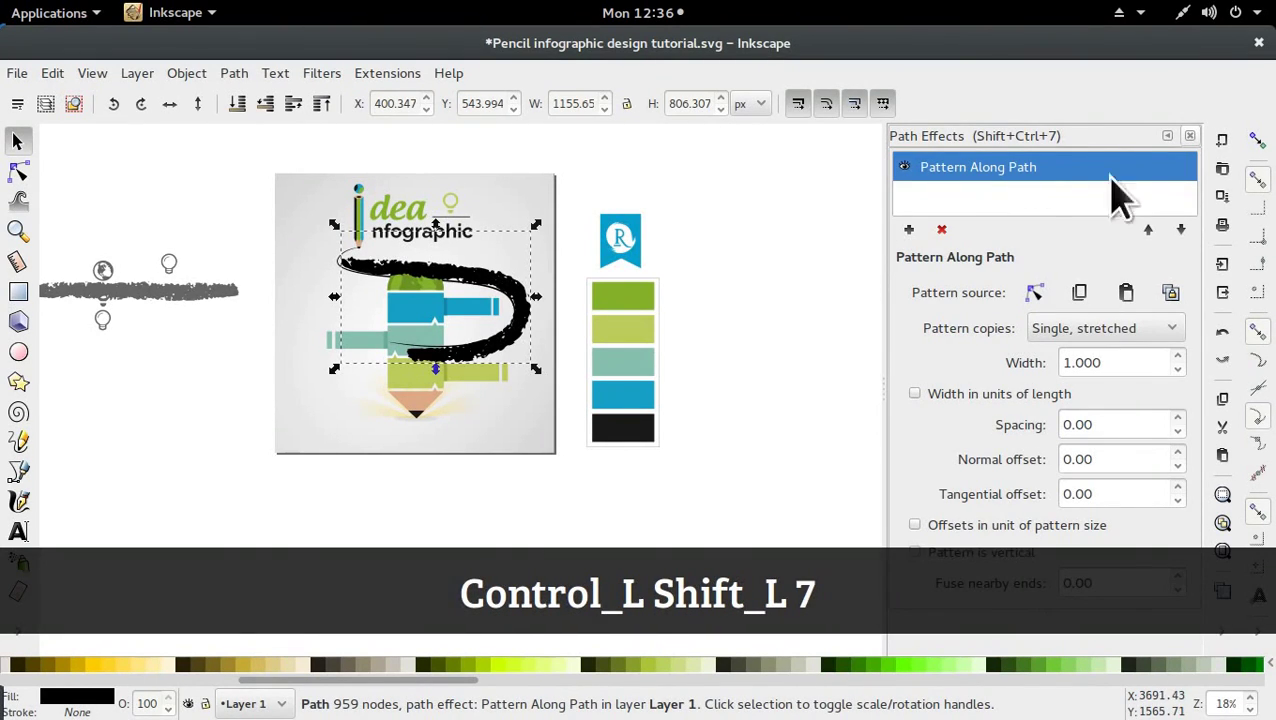
left_click(233, 75)
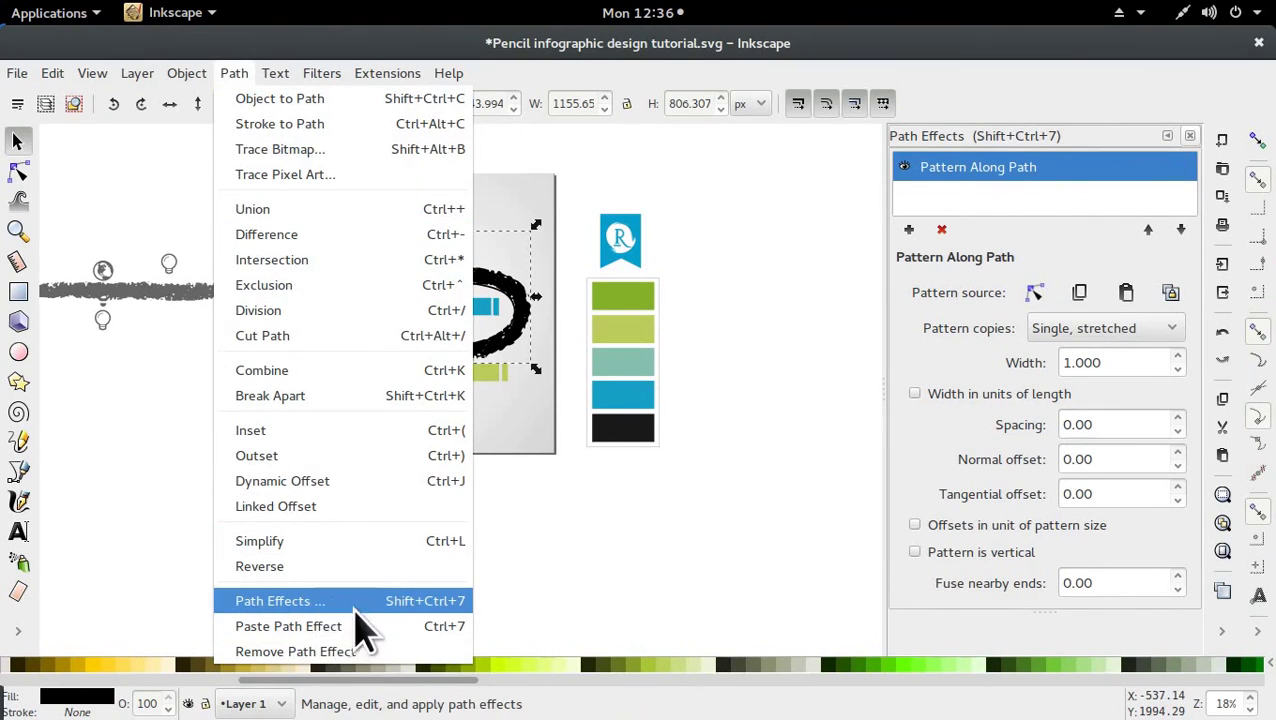
left_click(607, 521)
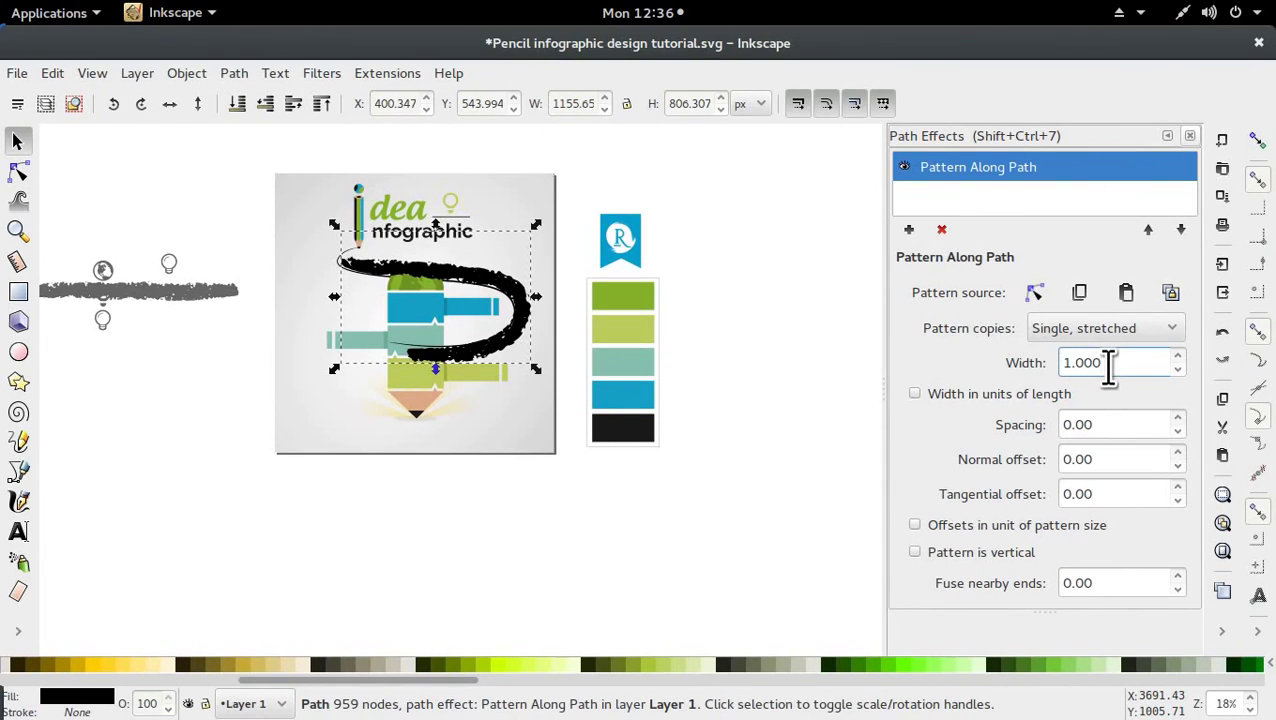
left_click_drag(1109, 362, 1062, 364)
type("0.")
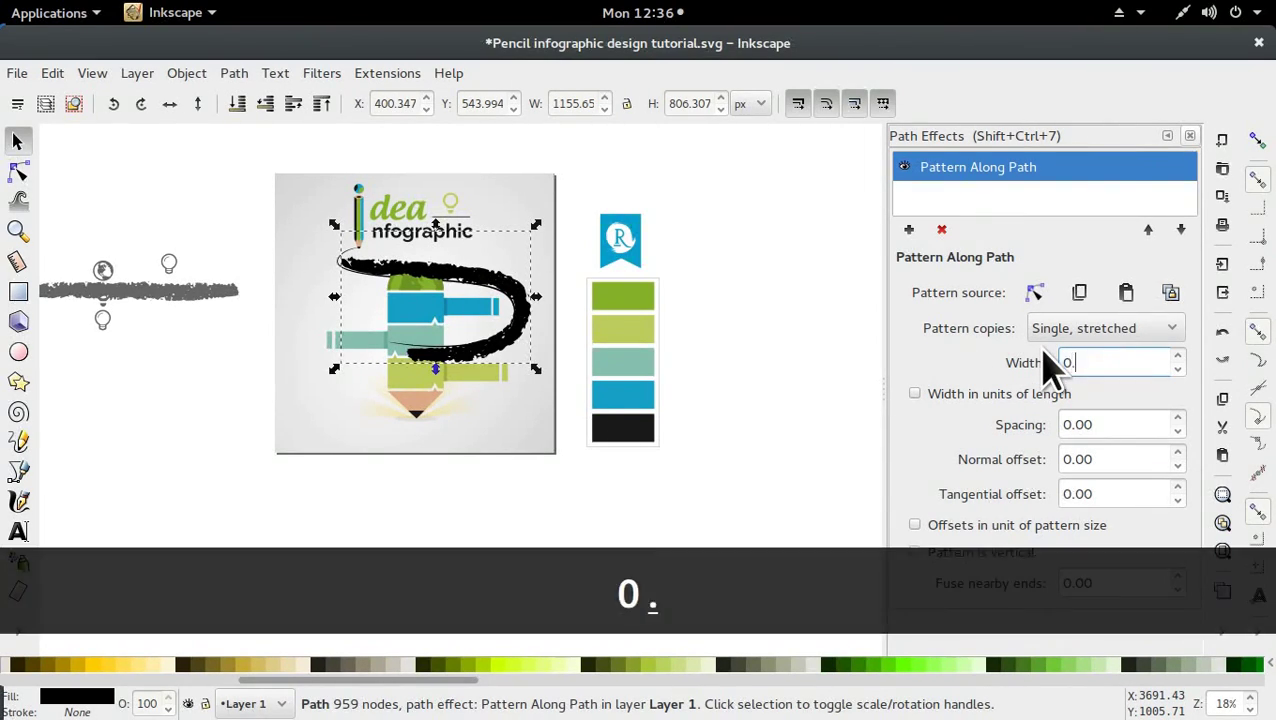
type("5")
key("Return")
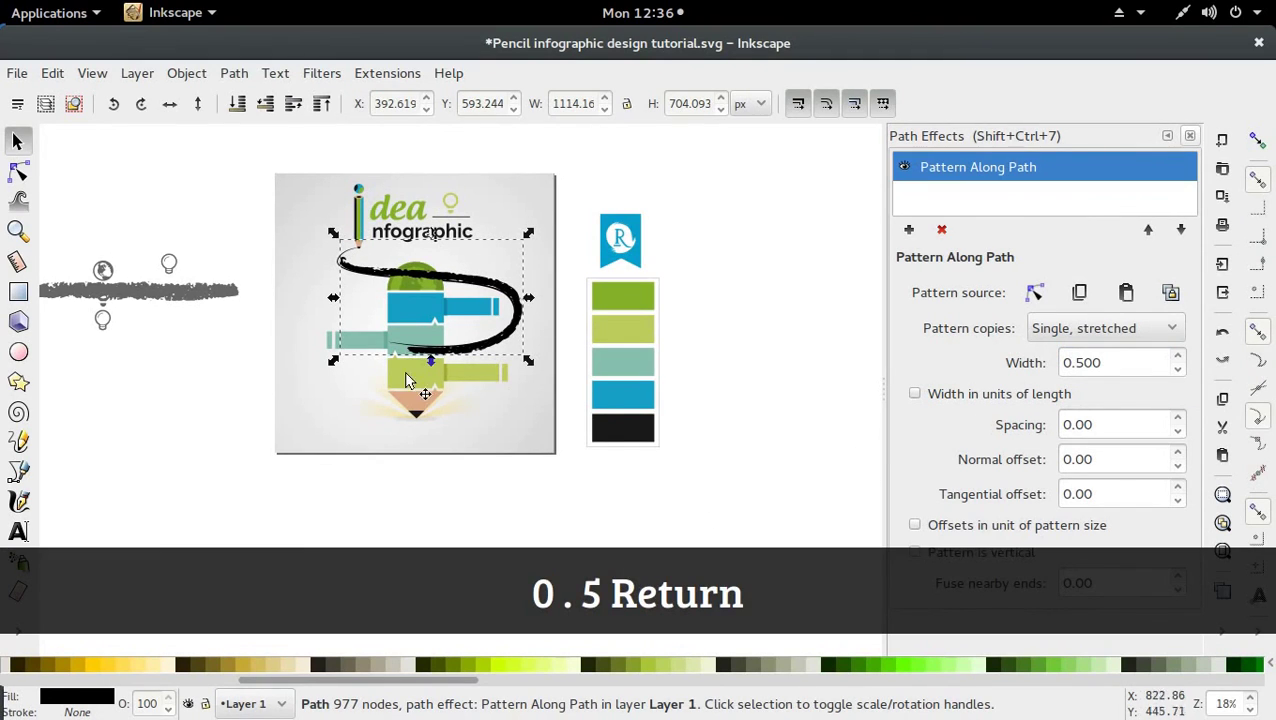
Set the smooth winding line's Pattern Along Path width to 4 and lower the brush-textured line behind the green cap
key("ctrl+z")
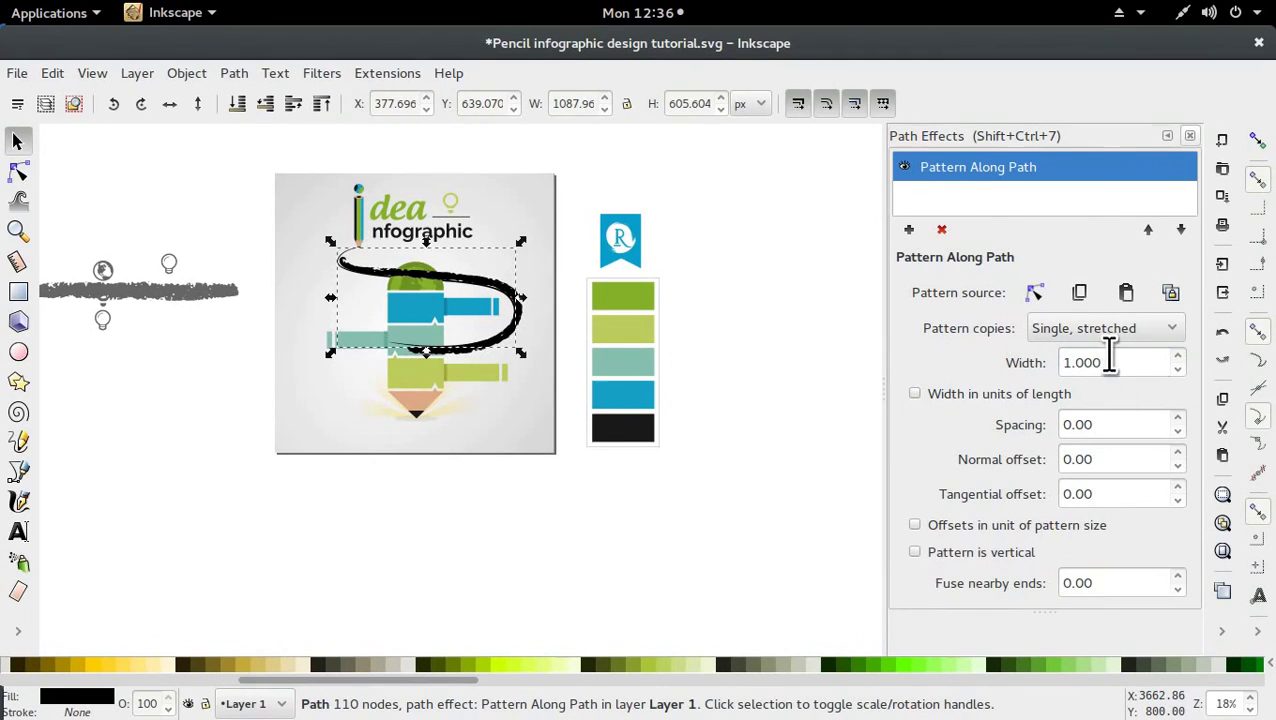
left_click_drag(1111, 362, 1068, 360)
type("4")
key("Return")
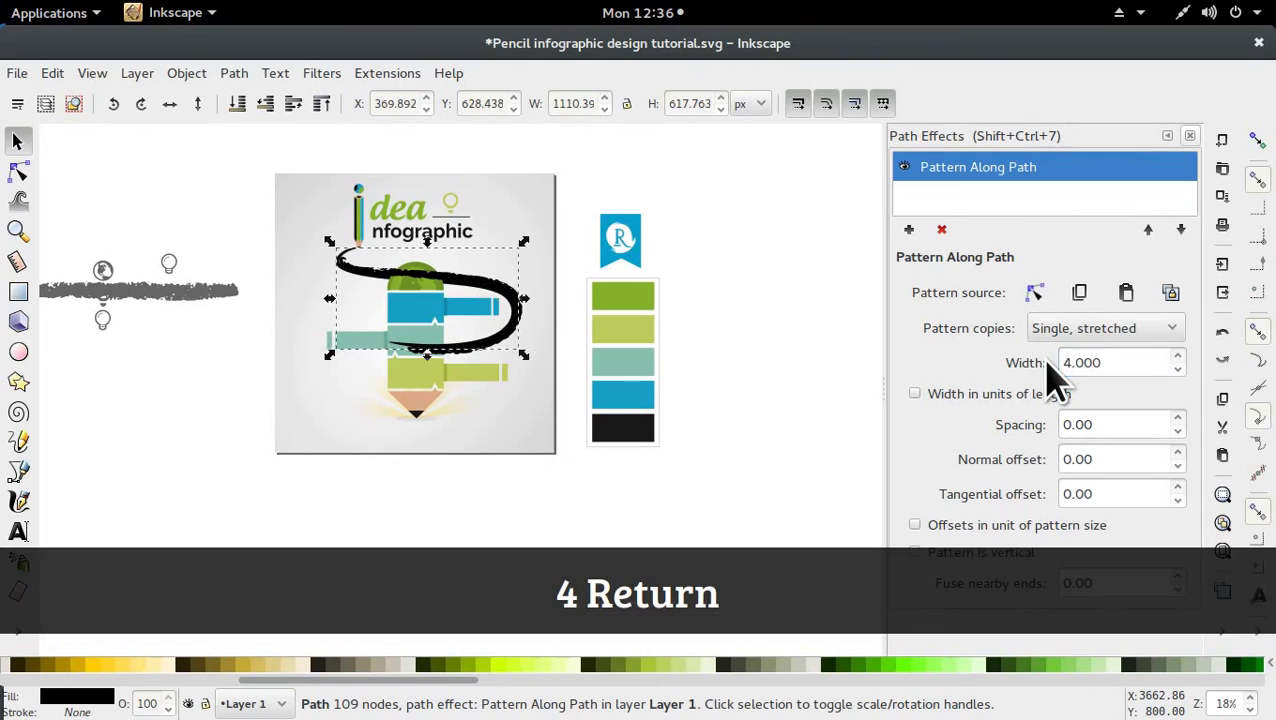
key("Escape")
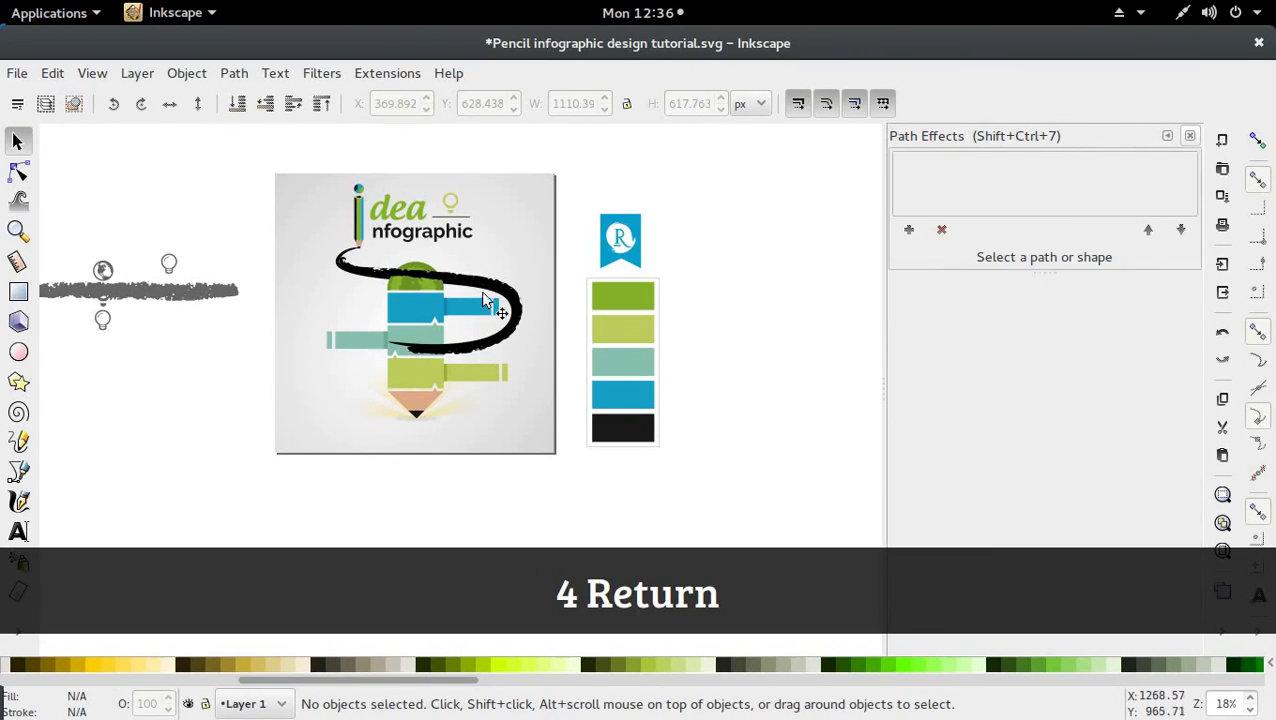
left_click(482, 300)
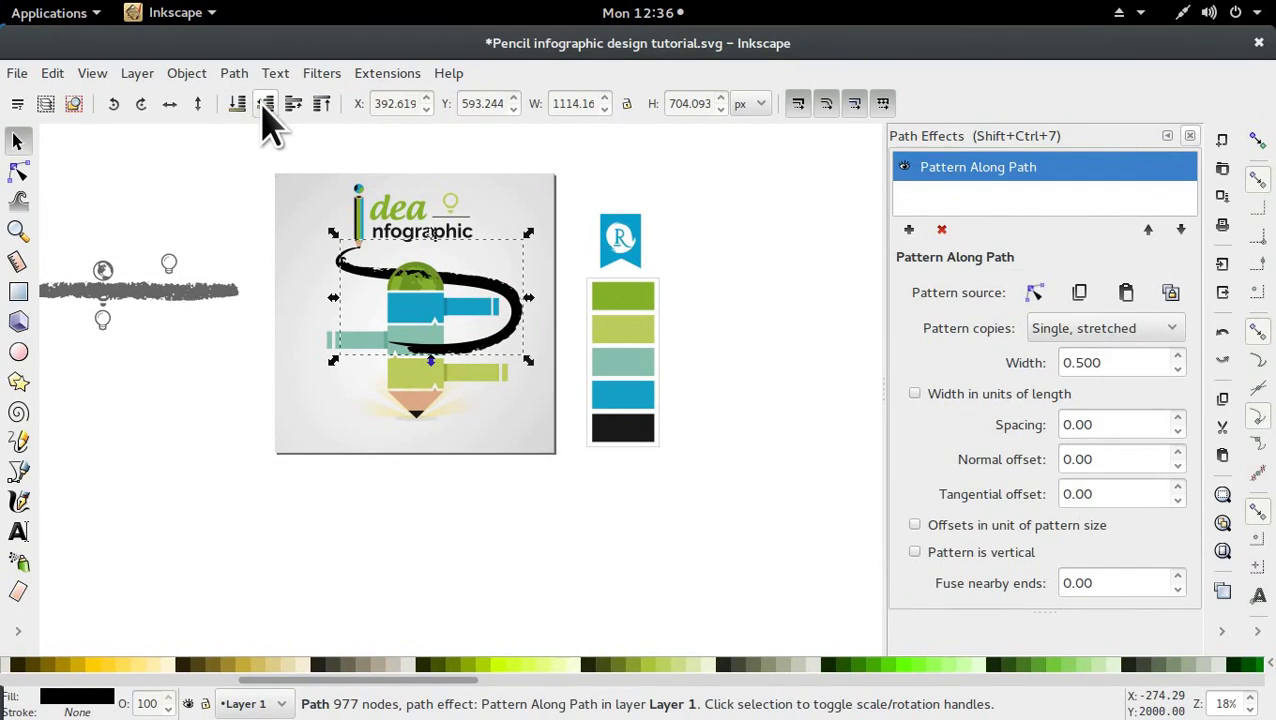
left_click(241, 306)
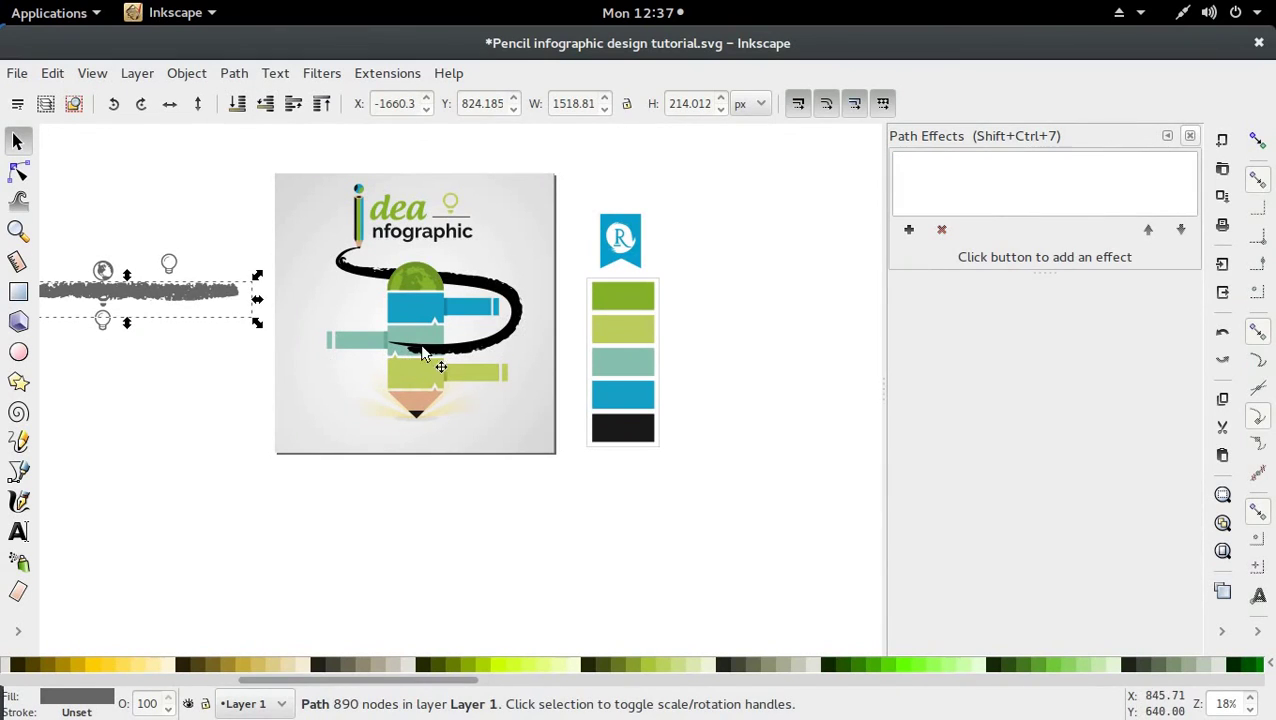
Move the brush-textured line's end node from the teal band's edge outward onto the teal side bar, to about X 621, Y 716 px
scroll(425, 355, "down", 2)
scroll(465, 285, "up", 2)
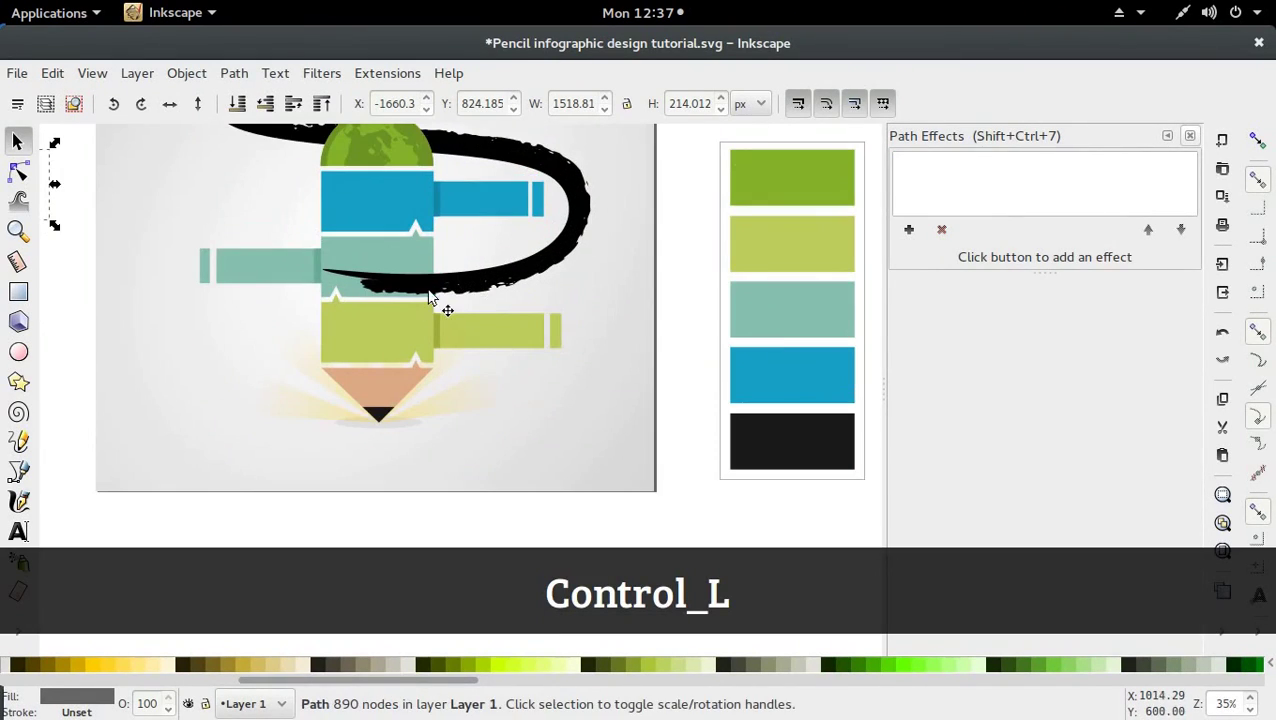
left_click(431, 298)
double_click(431, 298)
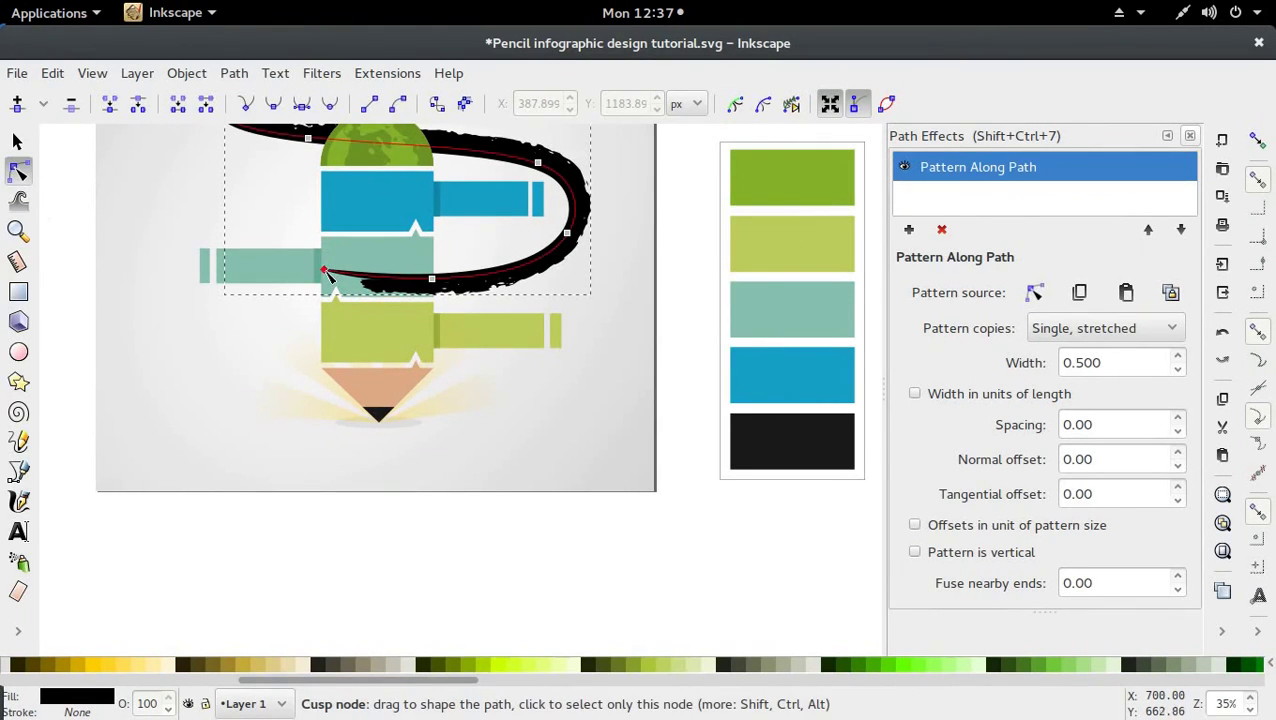
left_click_drag(324, 271, 303, 264)
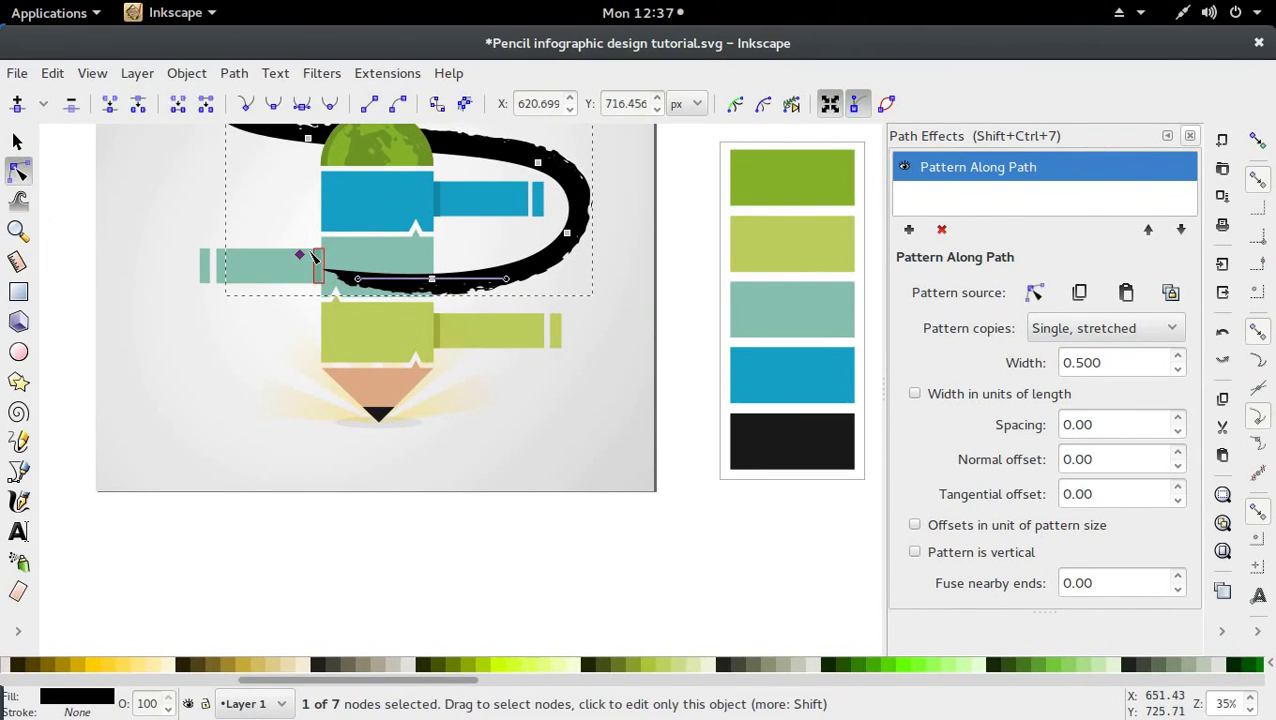
Move the brush-textured line's bend node below the logo pencil to about X 378, Y 1183 px and set its Pattern Along Path width to 0.4
scroll(248, 222, "up", 2)
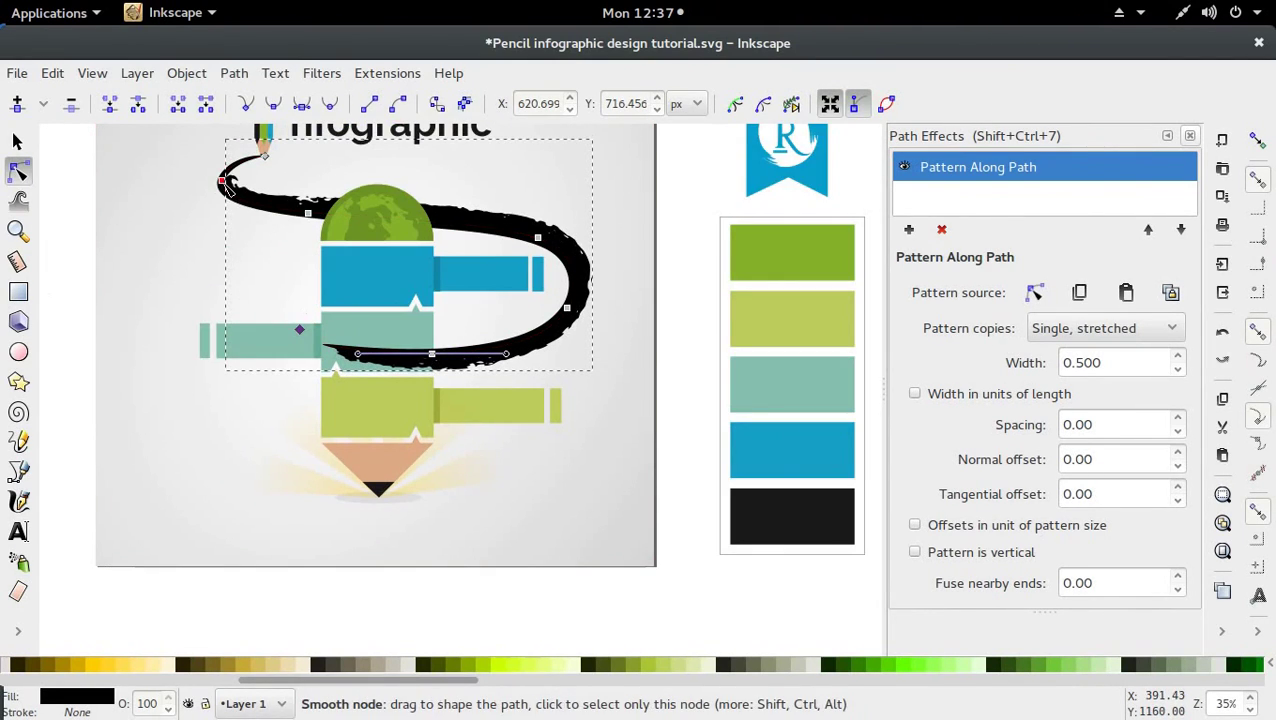
left_click_drag(227, 183, 225, 185)
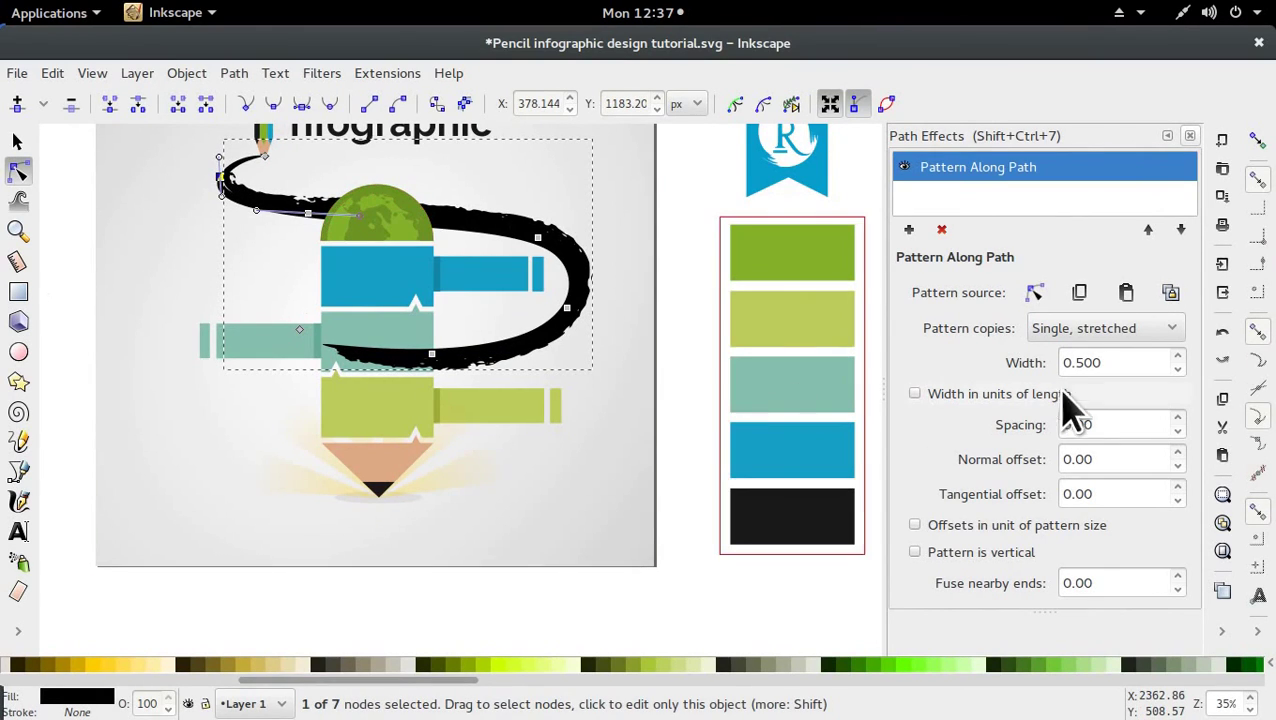
left_click_drag(1105, 362, 1076, 362)
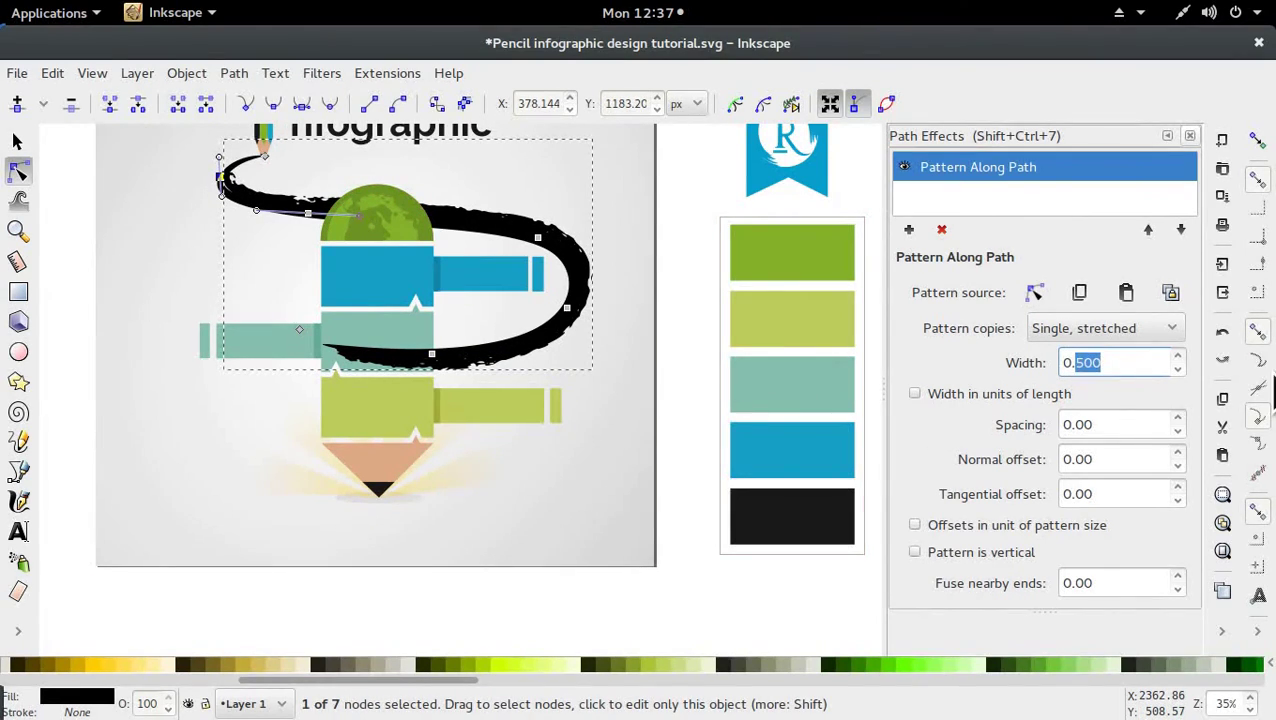
type("4")
key("Return")
key("ctrl")
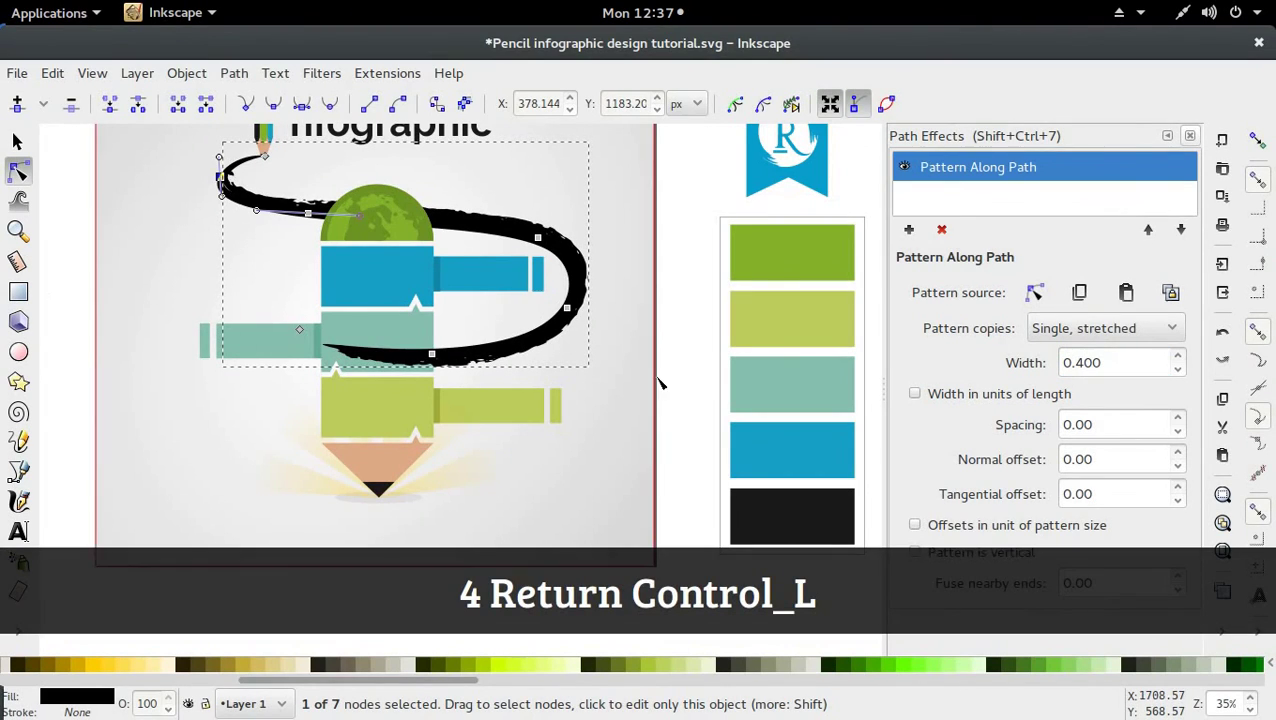
scroll(668, 340, "down", 2)
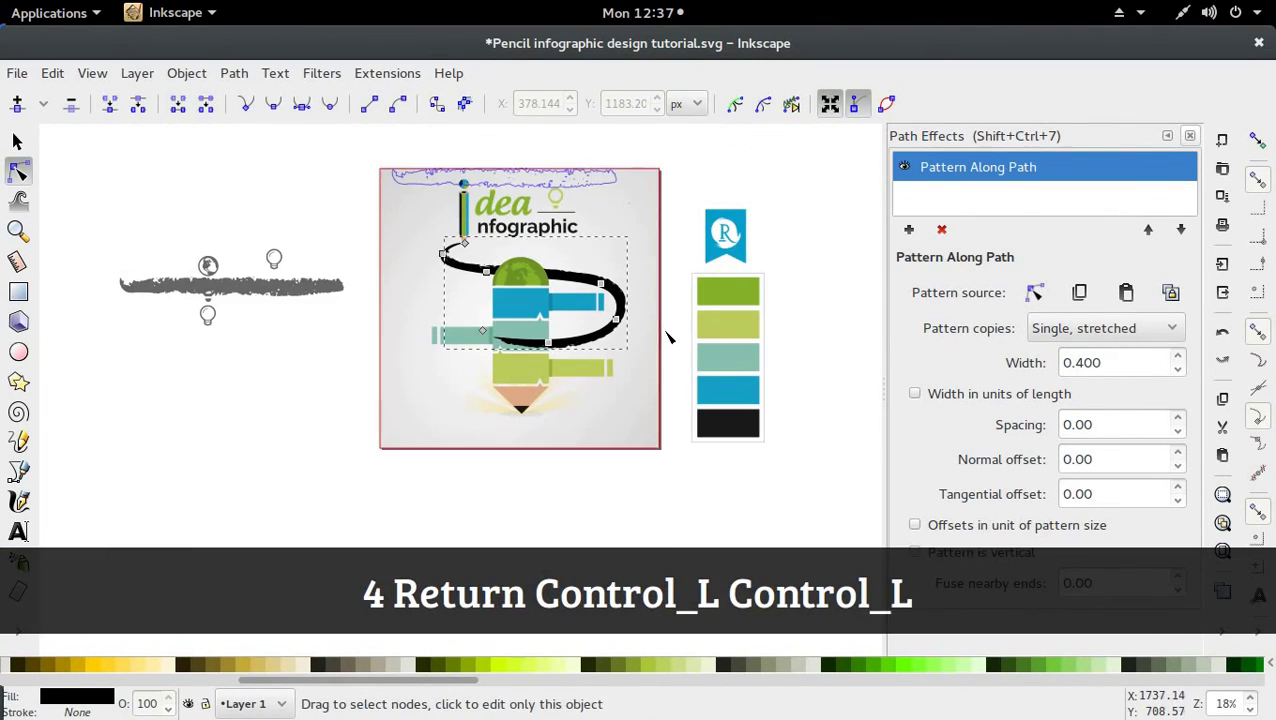
Fill the brush-textured winding line with the dark green sampled from the palette swatch
left_click(668, 340)
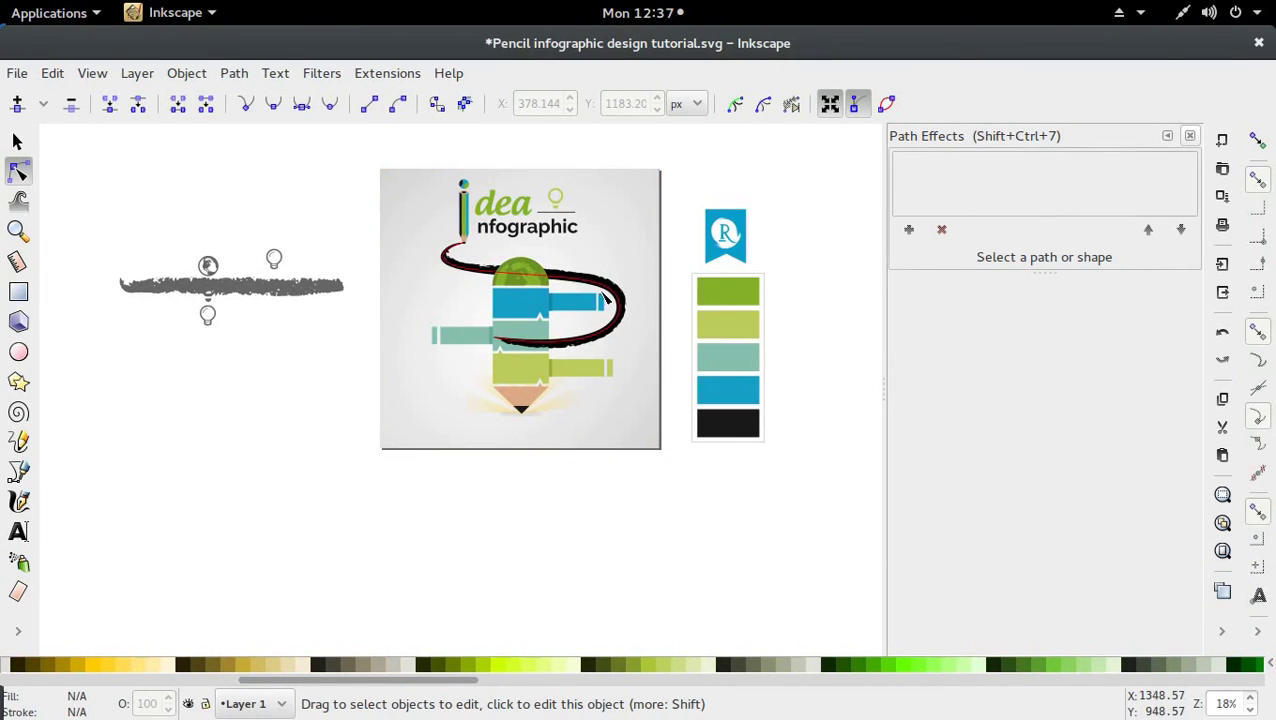
left_click(632, 307)
key("d")
left_click(699, 306)
key("s")
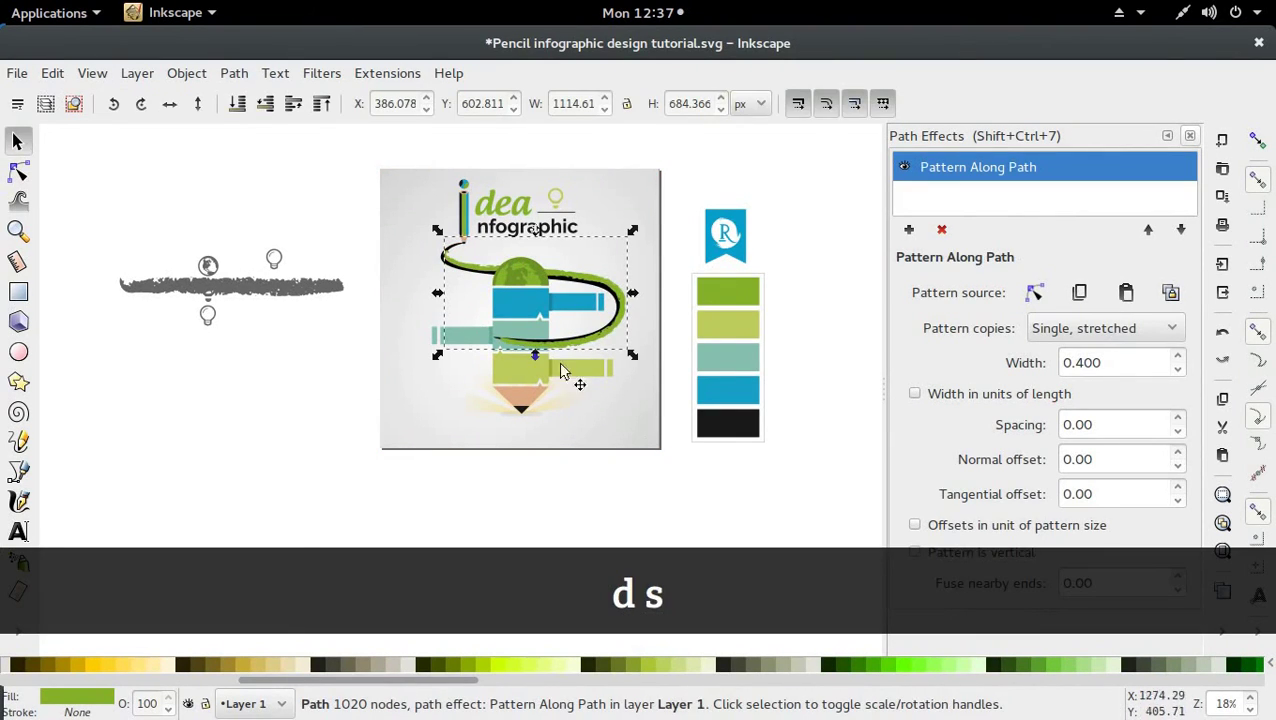
Merge the brush-textured line and the smooth black winding line into one path with Union
key("shift")
left_click(452, 247, "shift")
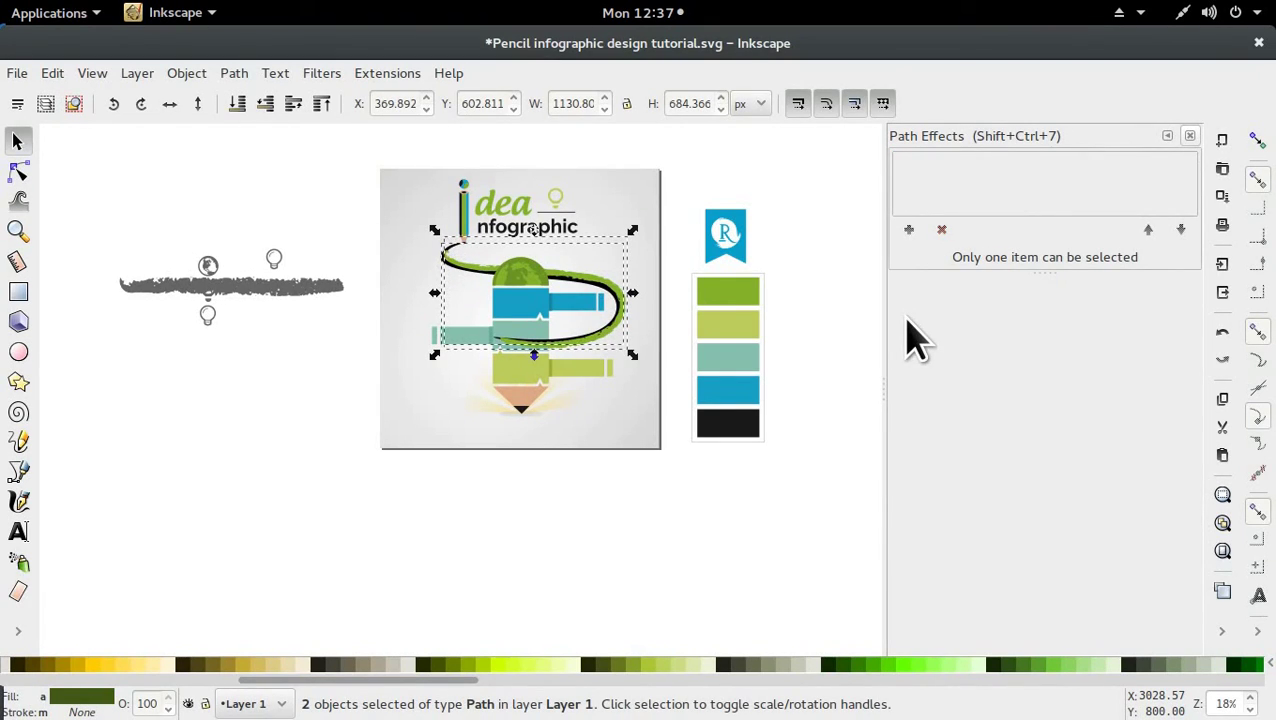
key("ctrl")
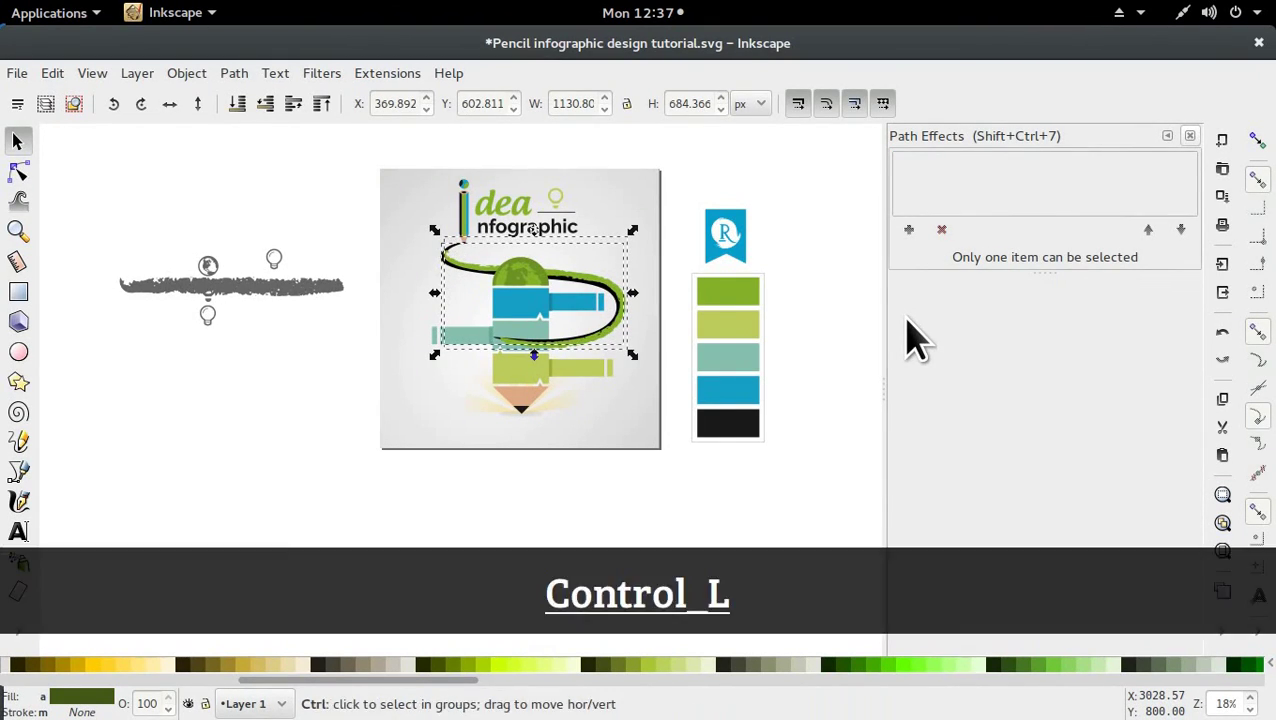
key("shift")
key("ctrl+shift+equal")
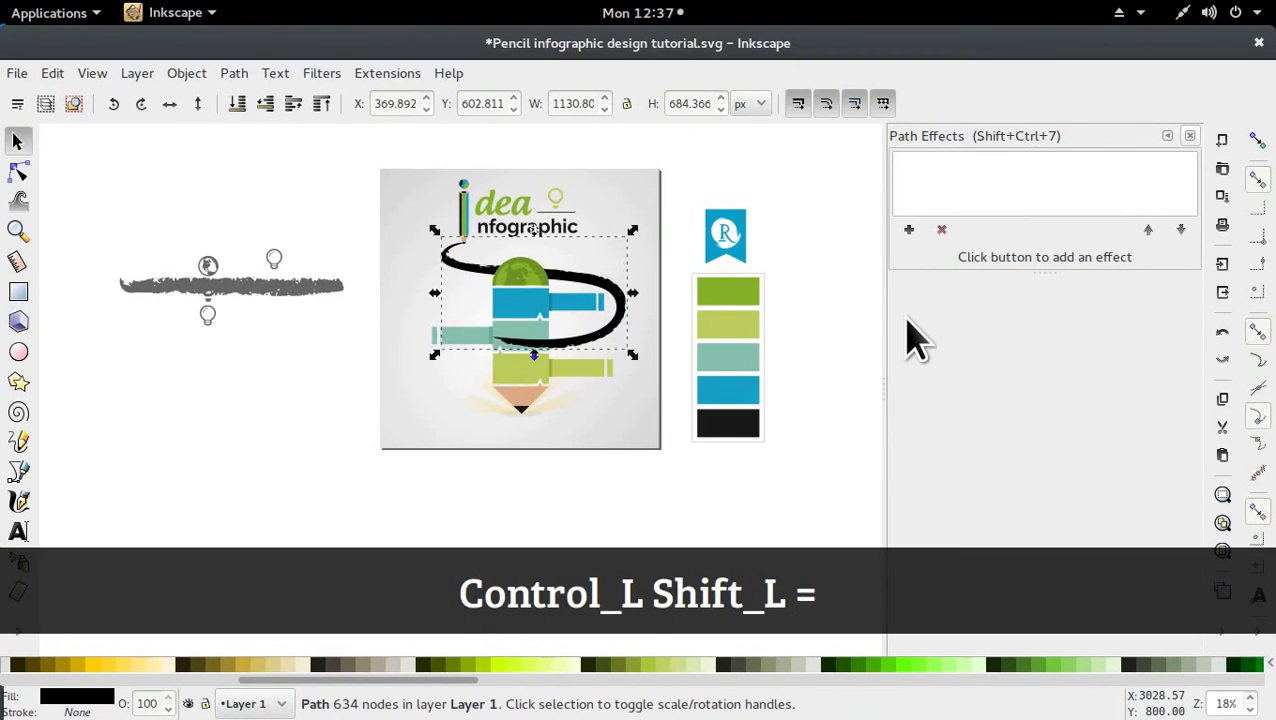
left_click(236, 75)
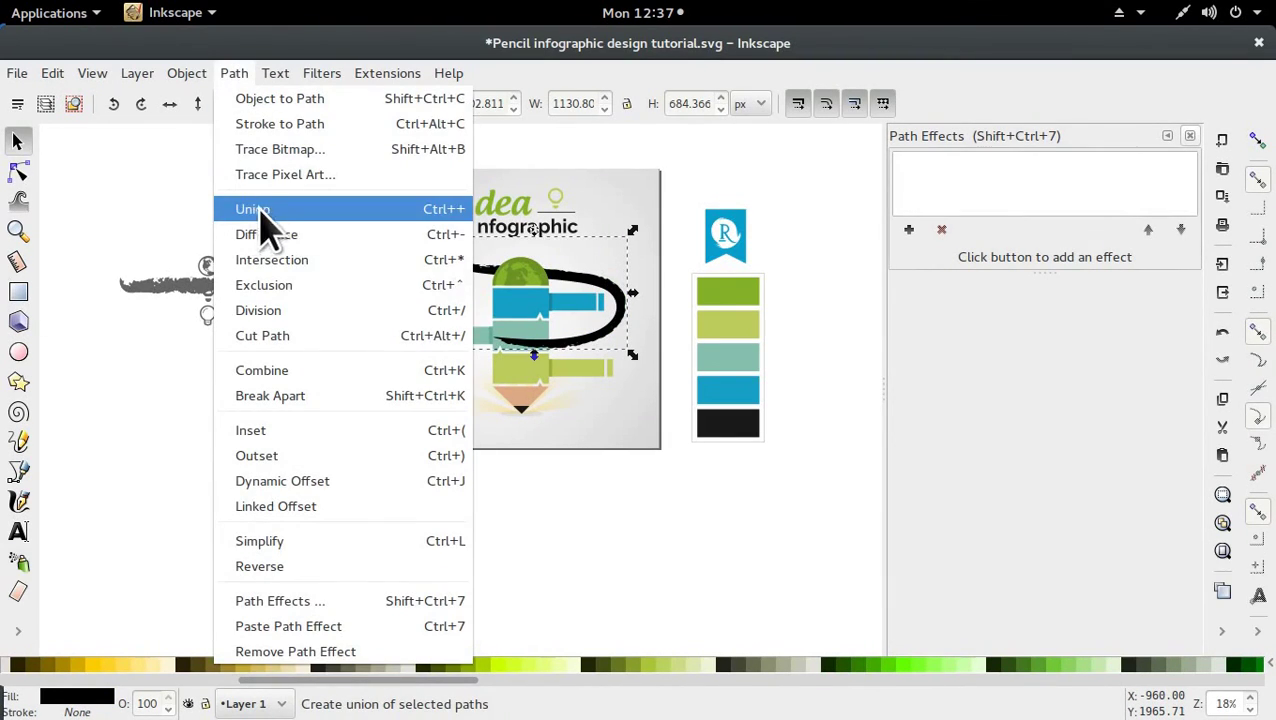
left_click(578, 333)
Apply a linear gradient to the merged line, from black on its lower curve to 60% Gray at the logo pencil's tip
key("ctrl")
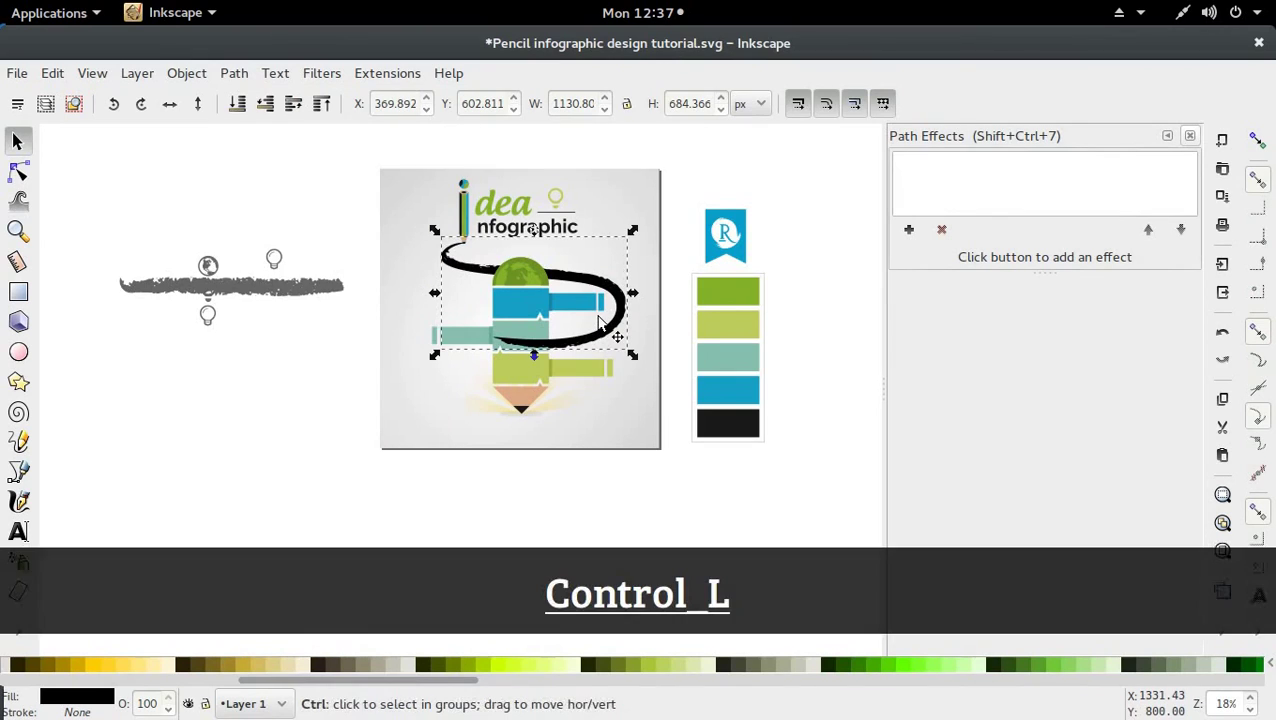
scroll(590, 318, "up", 1)
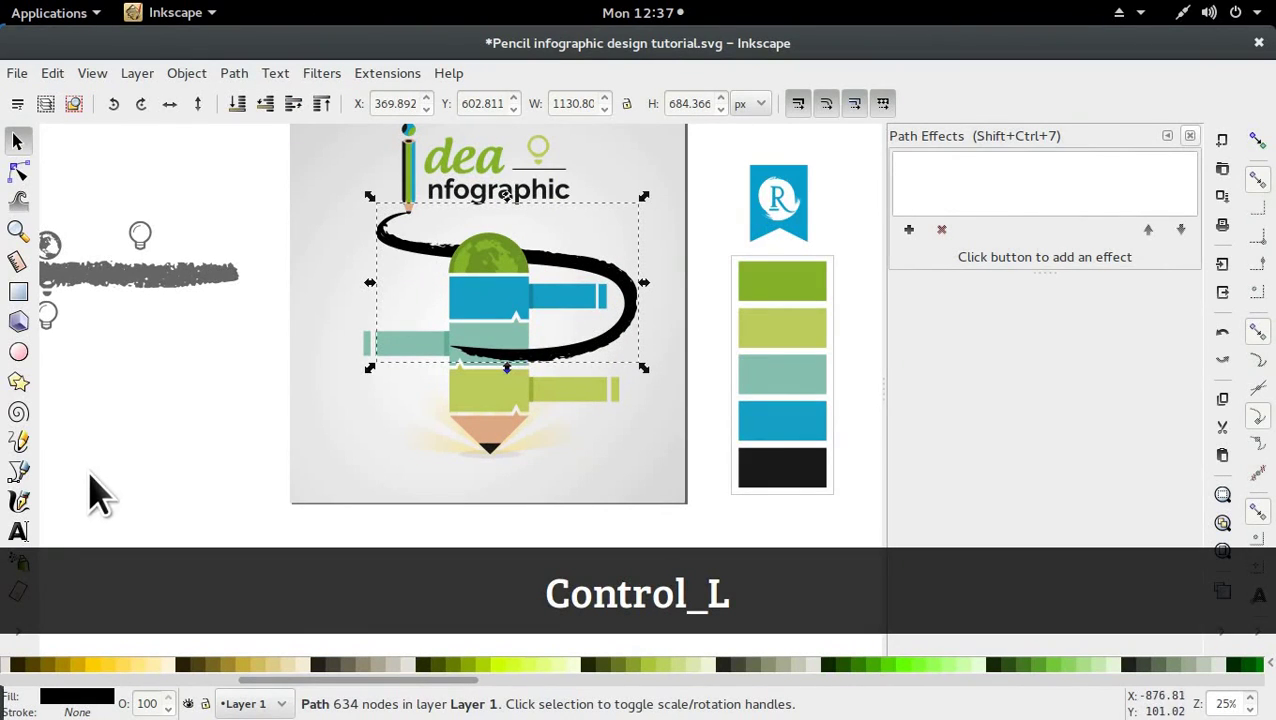
key("g")
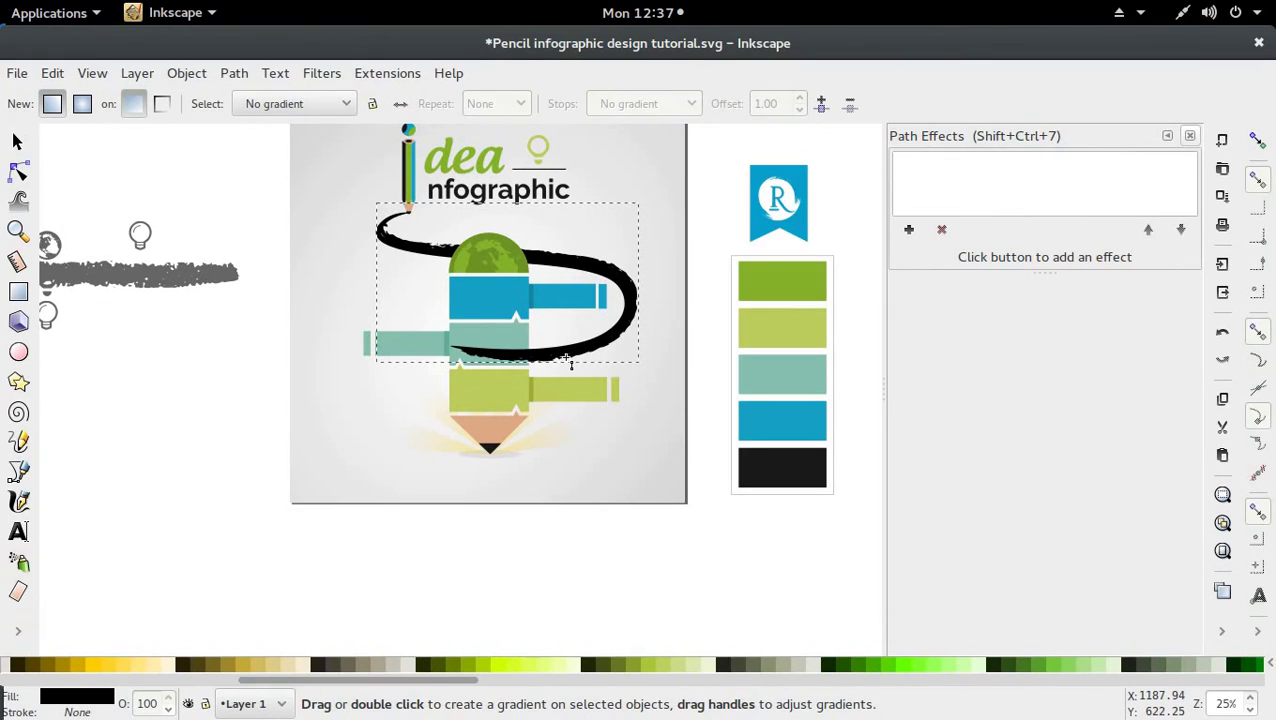
left_click_drag(563, 360, 396, 203)
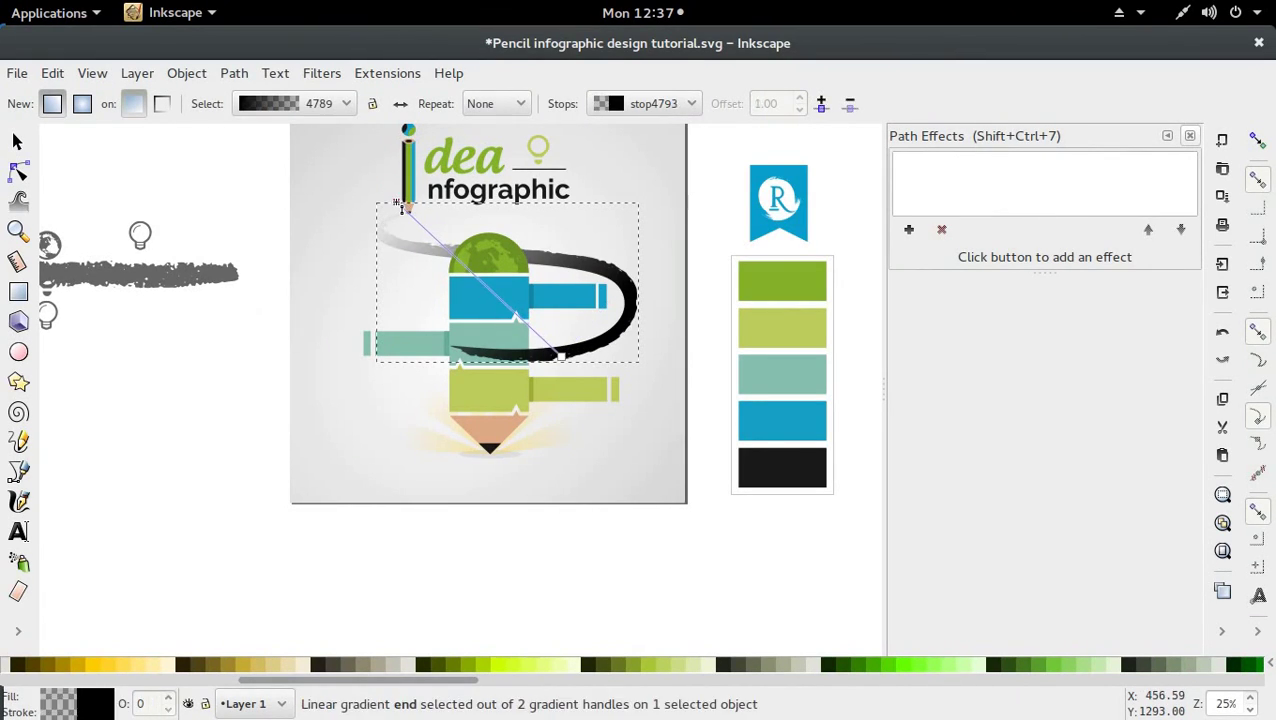
key("d")
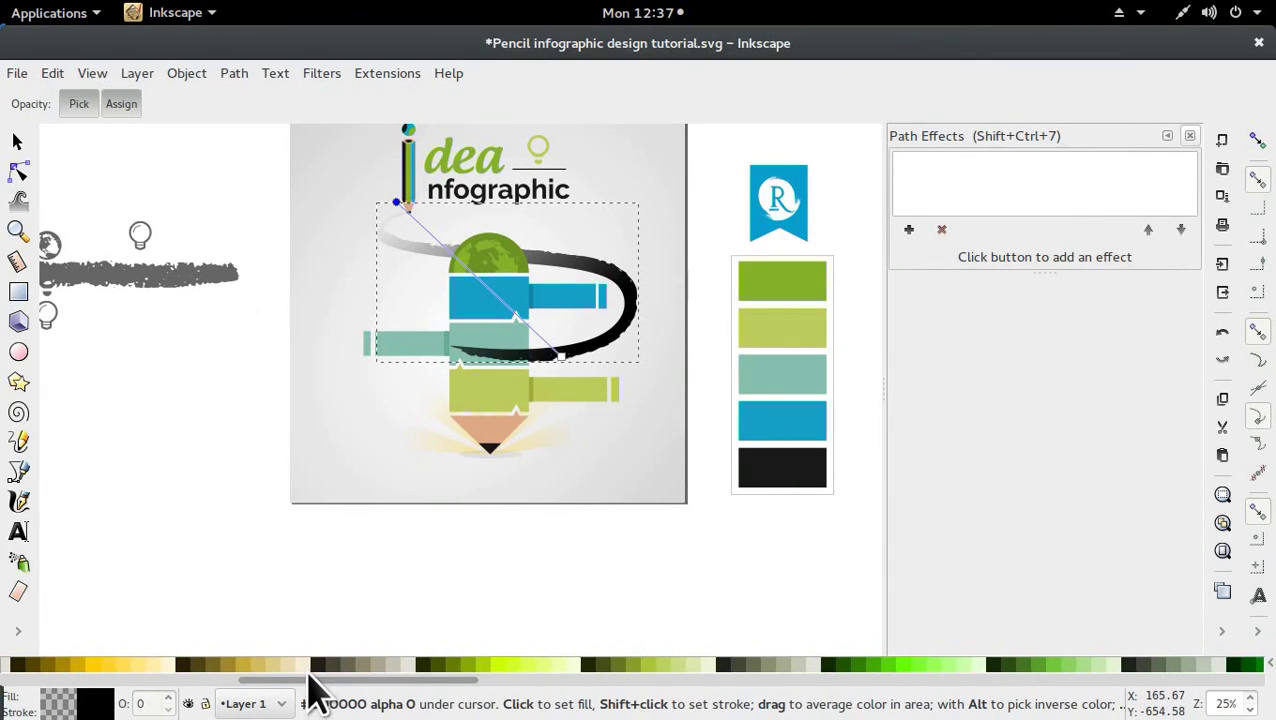
left_click_drag(310, 682, 65, 705)
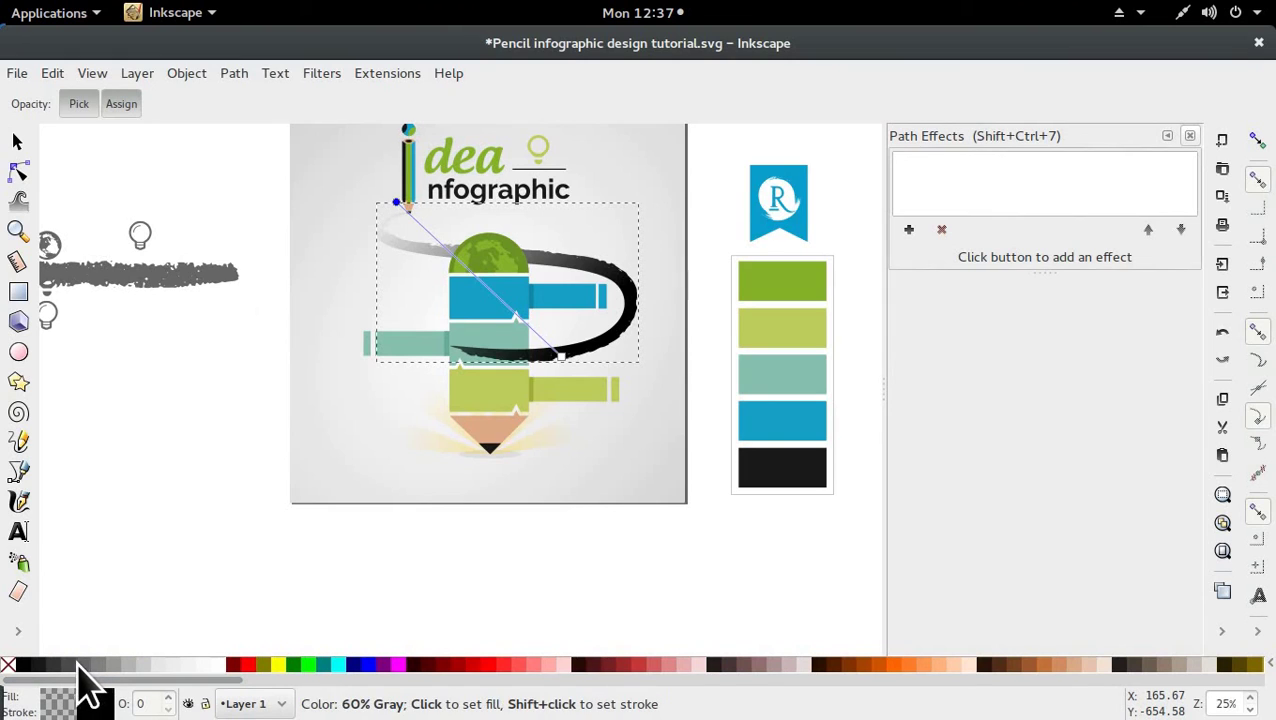
left_click(80, 666)
key("s")
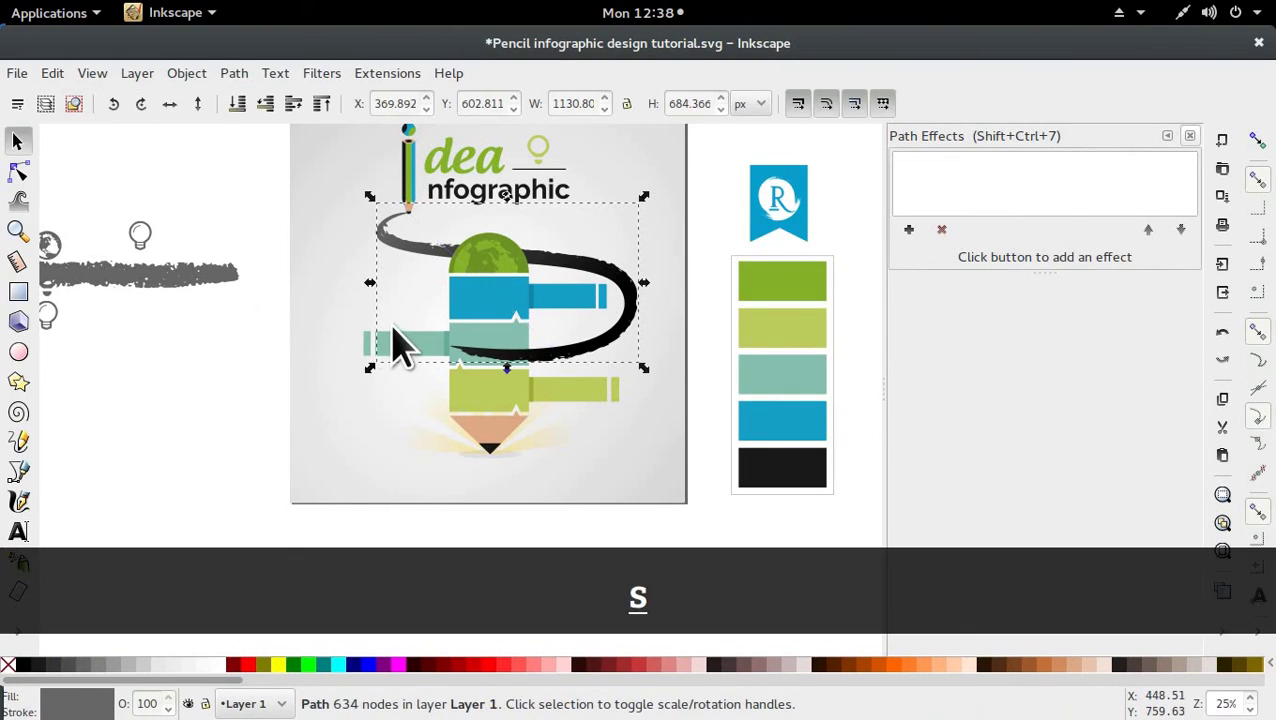
left_click(235, 408)
scroll(469, 326, "up", 2)
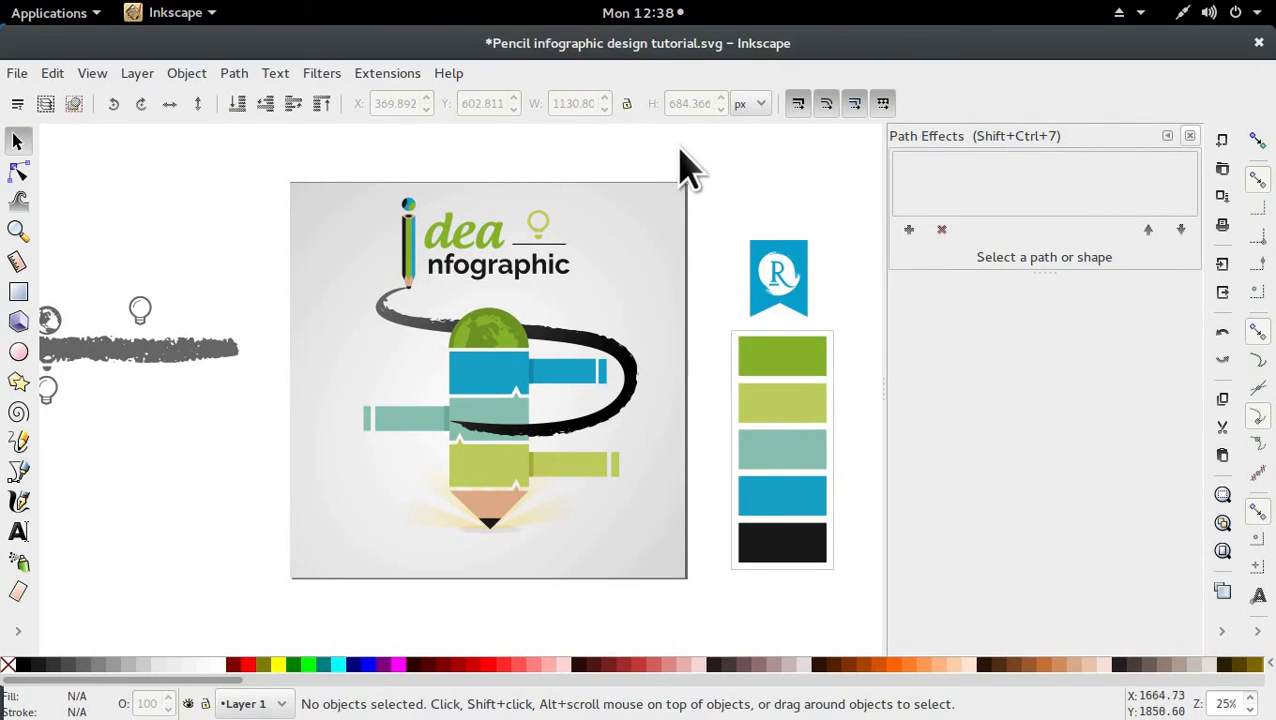
left_click_drag(676, 147, 250, 566)
left_click(250, 578)
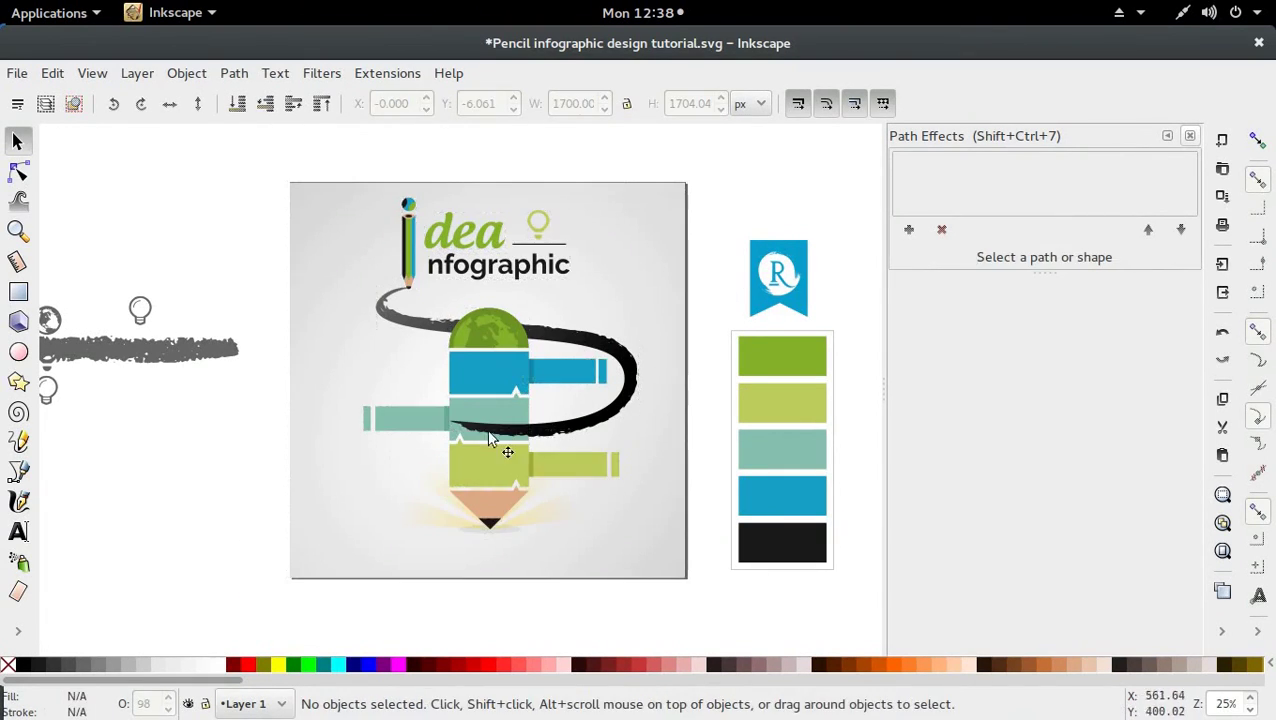
left_click_drag(712, 148, 695, 470)
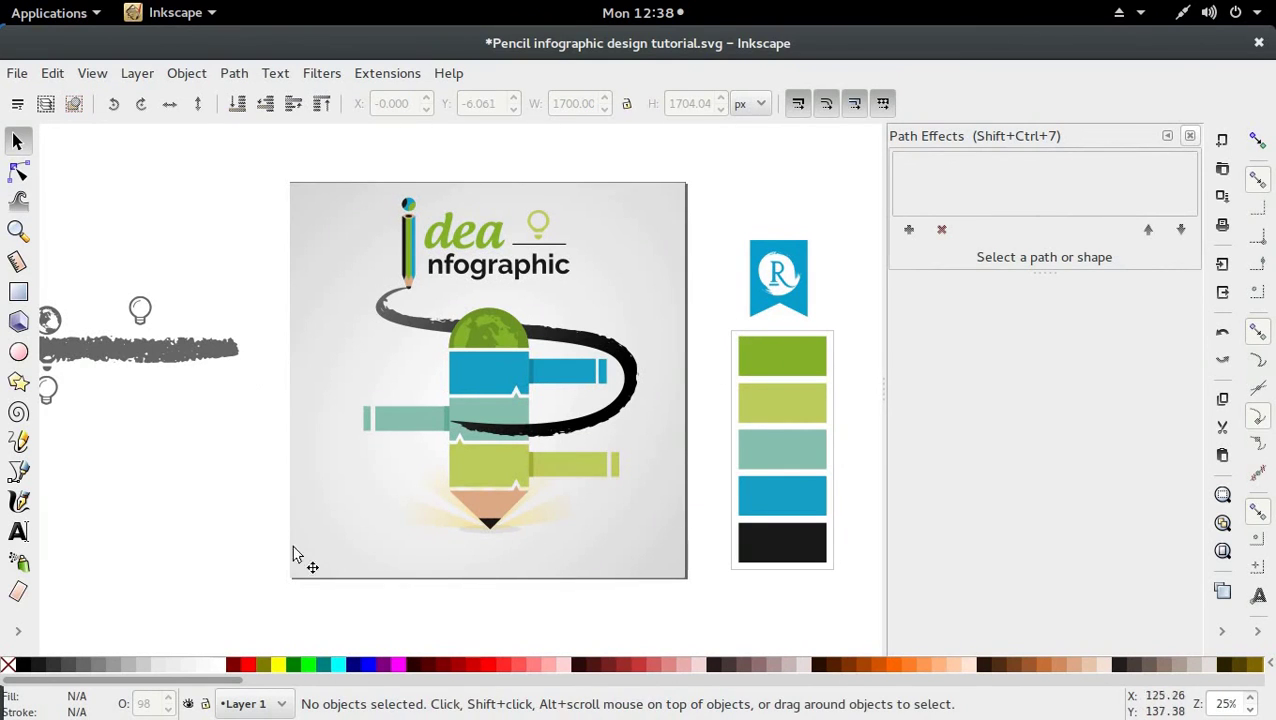
left_click_drag(250, 540, 228, 490)
Duplicate the grey light bulb icon beside the page, scale it to about 57 by 73 px and place it near the blue side bar's outer end
left_click(145, 315)
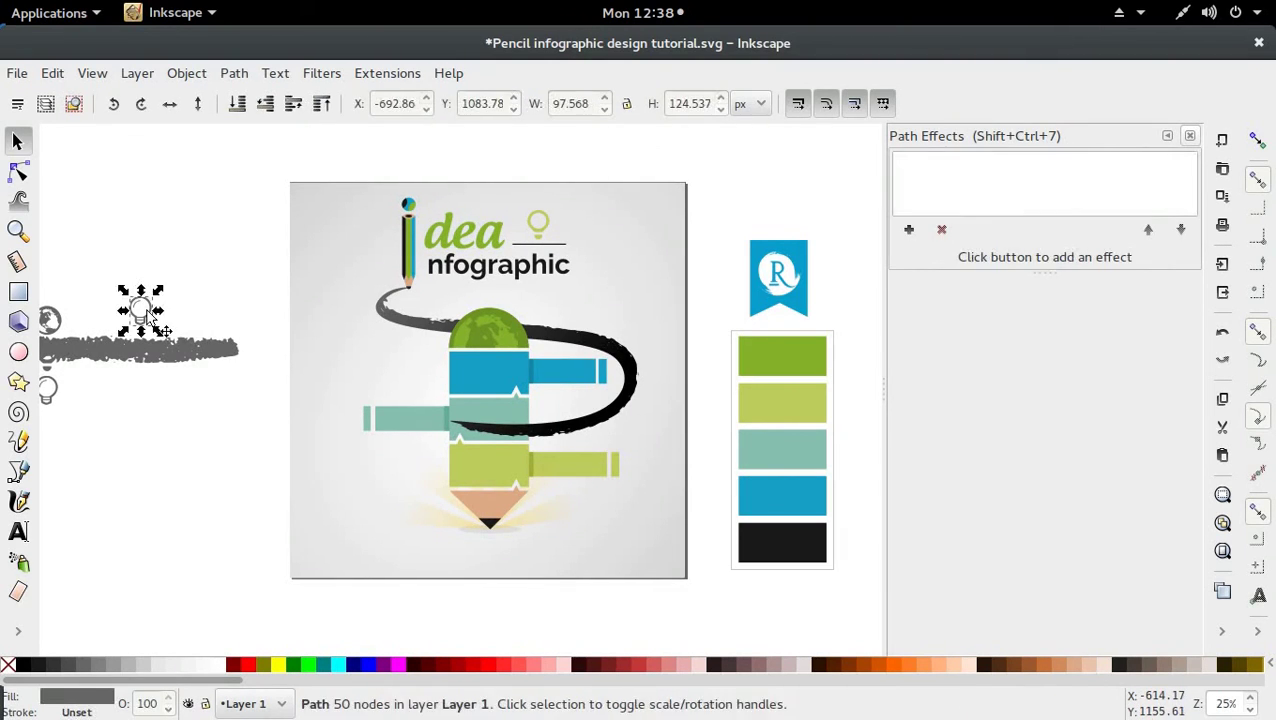
key("ctrl+d")
mouse_move(145, 315)
left_mouse_down()
mouse_move(265, 322)
mouse_move(470, 372)
mouse_move(587, 378)
mouse_move(602, 412)
left_mouse_up()
key("alt+Down")
key("alt+Down")
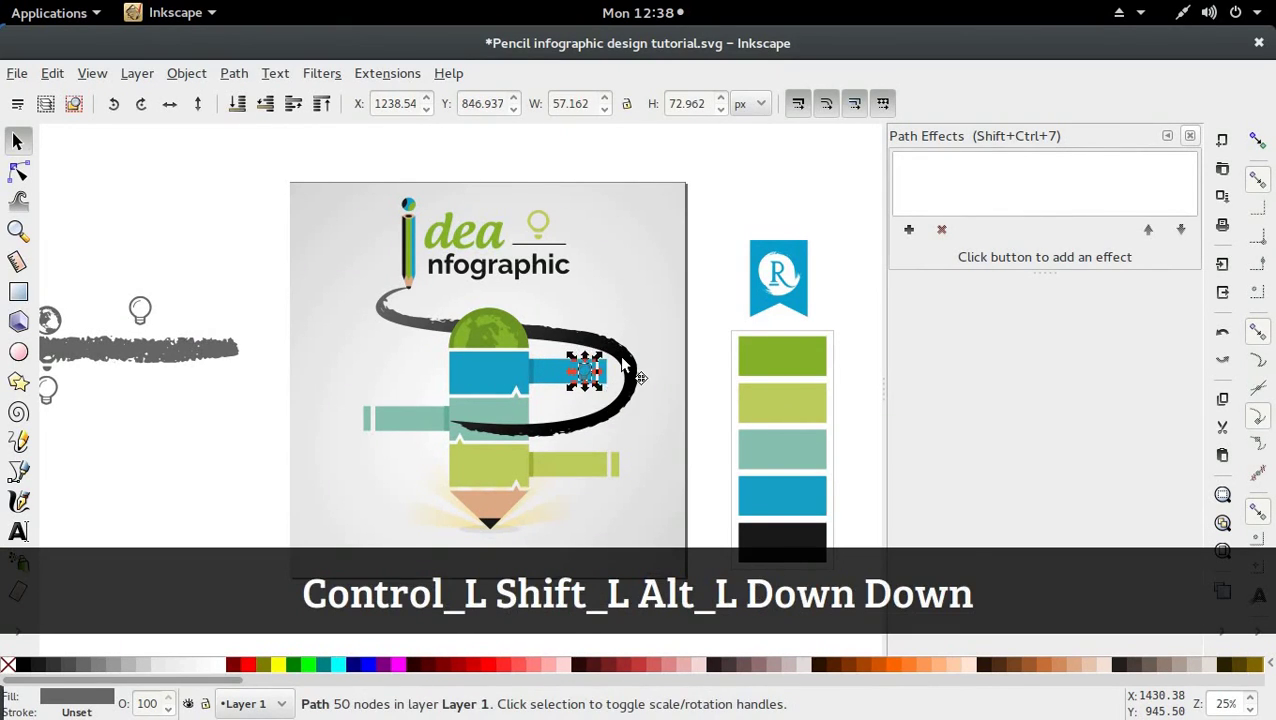
key("alt+Up")
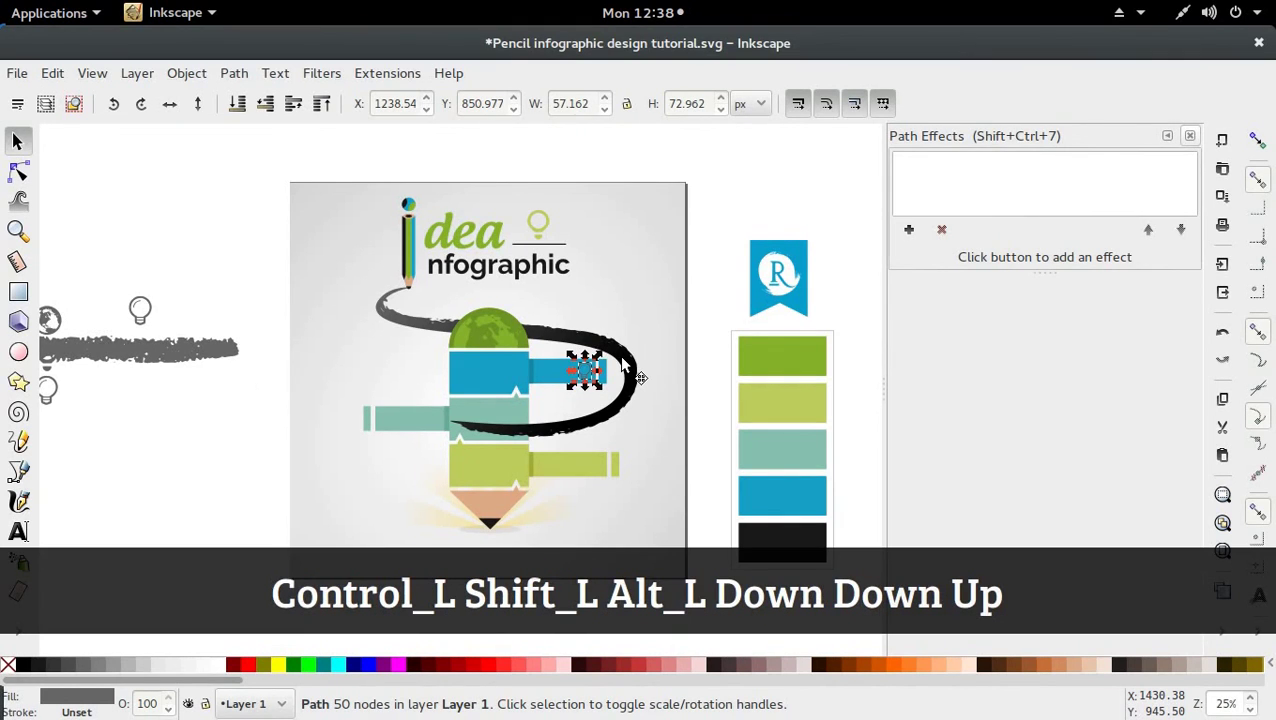
Duplicate the small bulb icon onto the outer ends of the lime and teal side bars
key("ctrl+d")
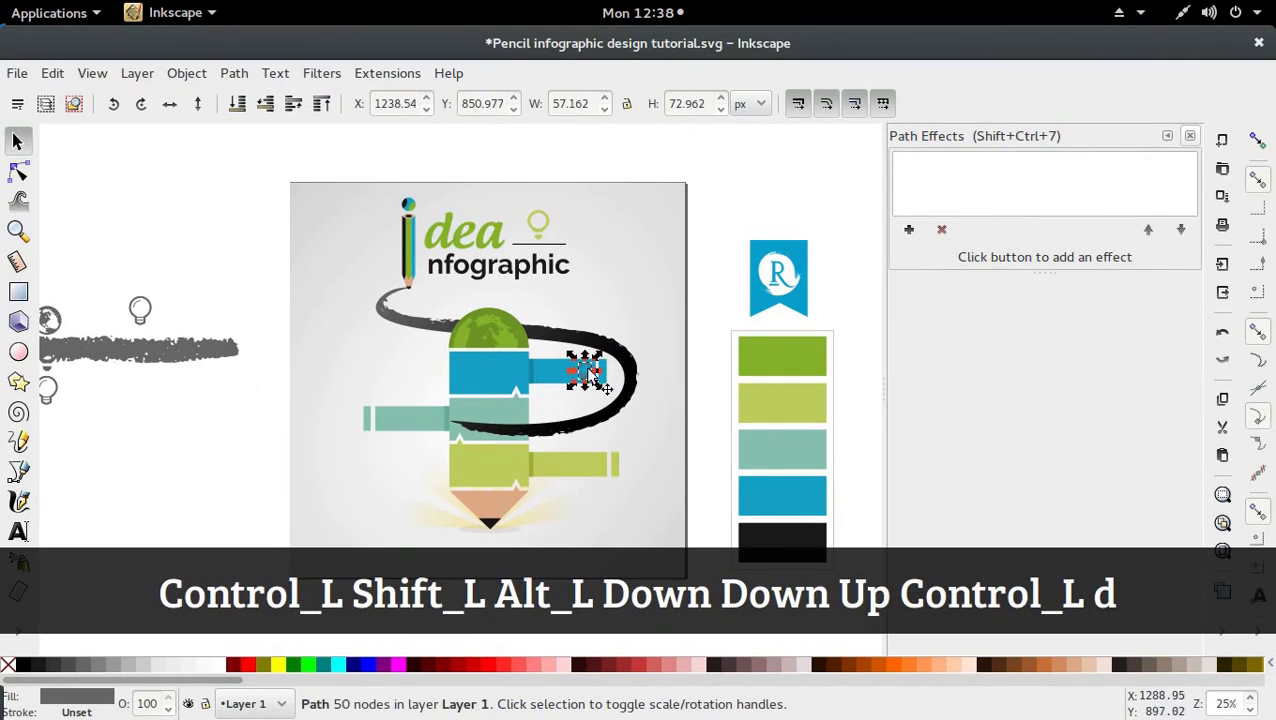
left_click_drag(584, 368, 590, 423)
left_click_drag(591, 474, 386, 427)
key("ctrl+d")
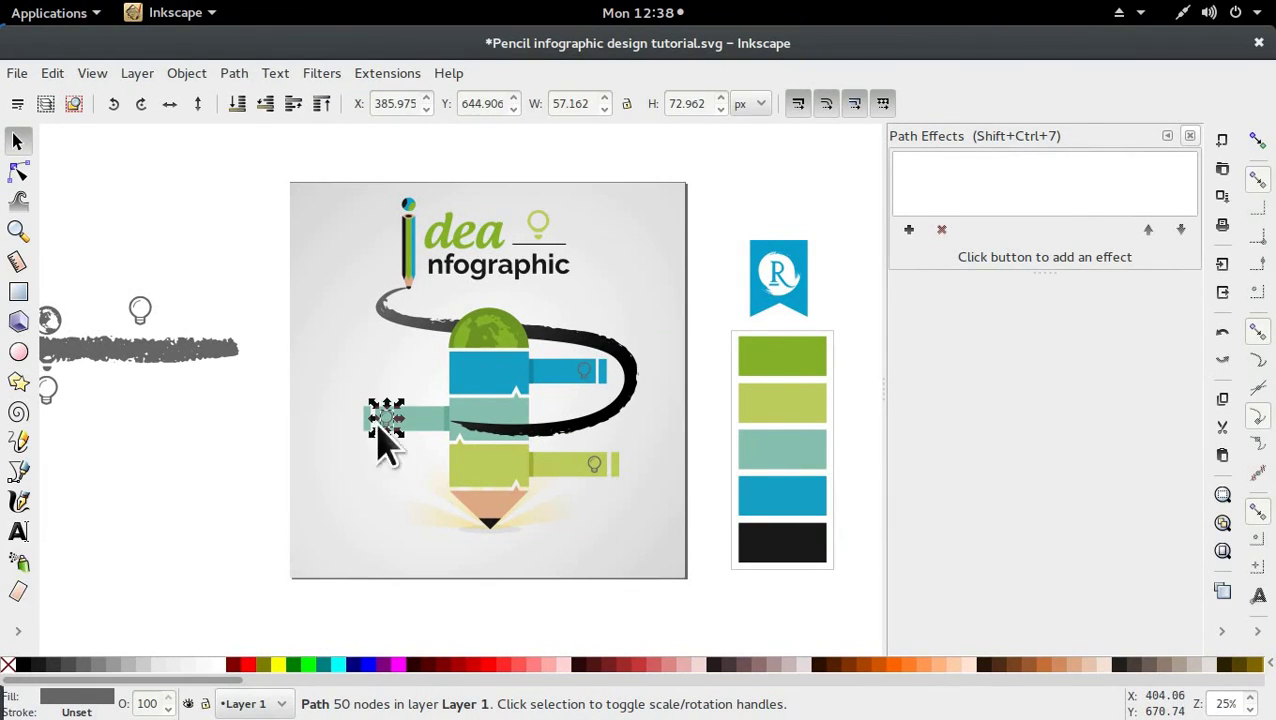
Fill the bulb icon on the teal side bar with the bar's sampled teal, lightened to a lightness of 202
left_click(194, 484)
key("d")
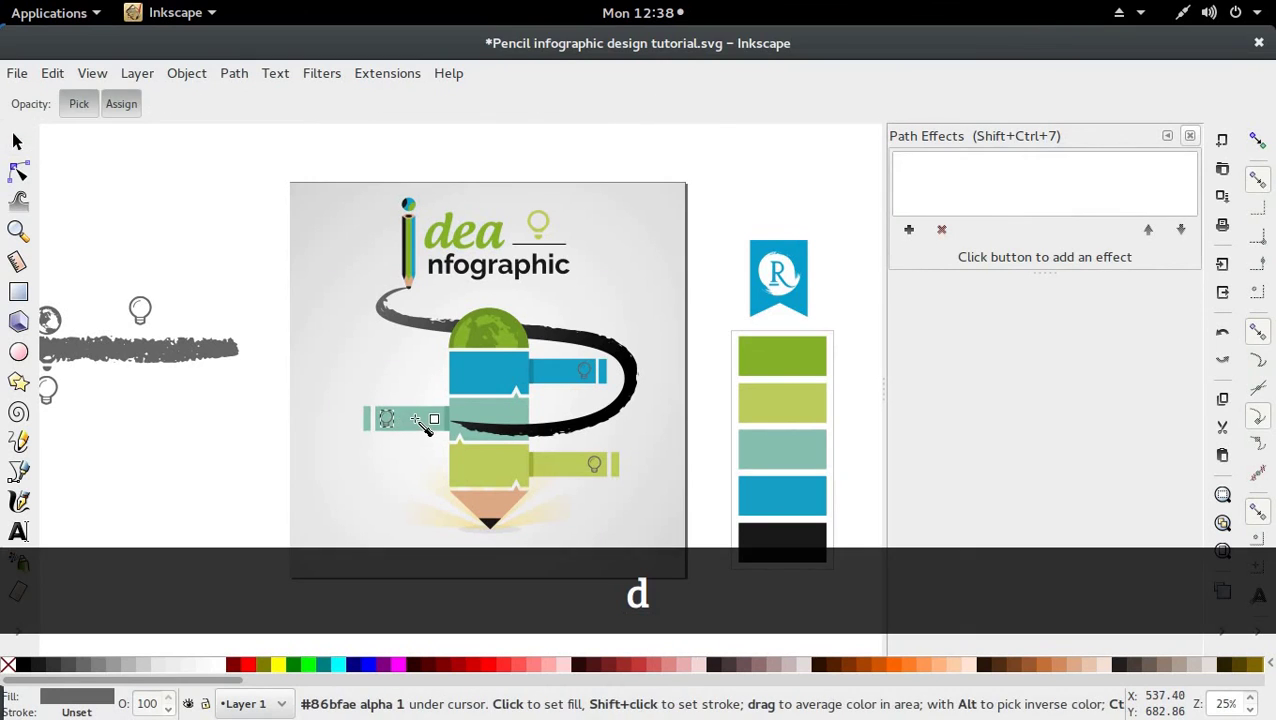
left_click(415, 424)
key("s")
key("ctrl+shift+f")
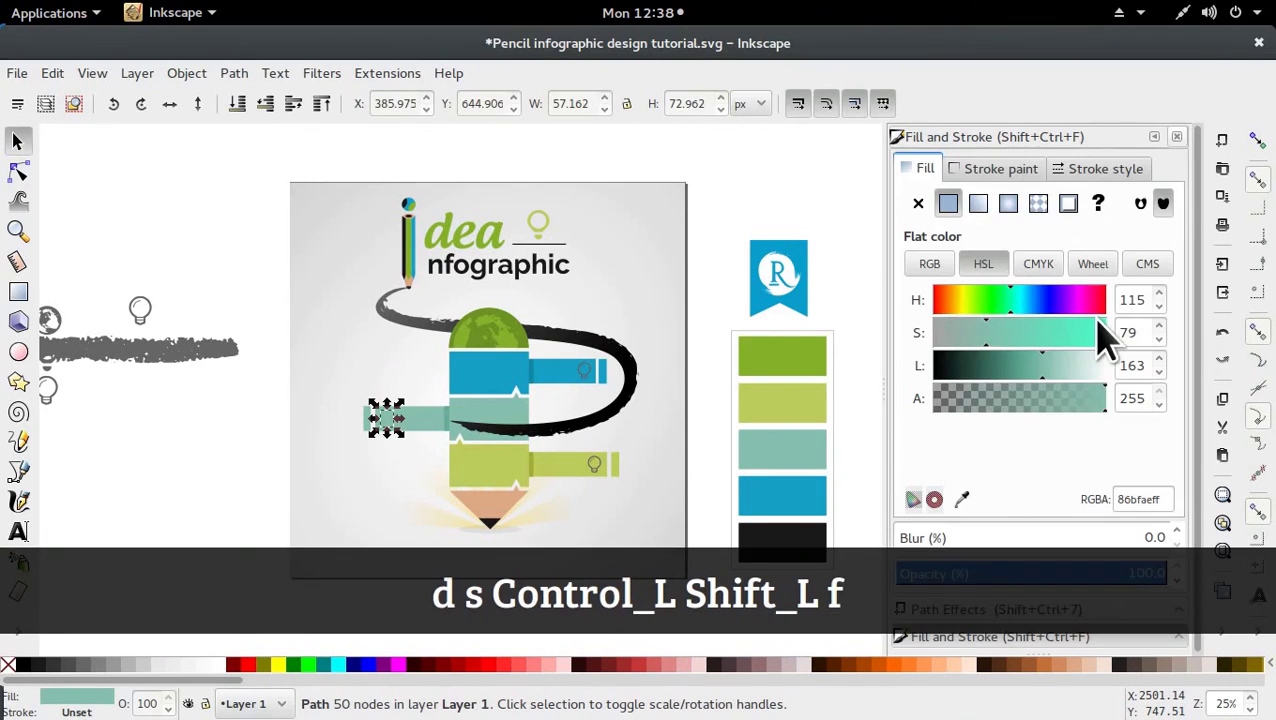
left_click(1056, 364)
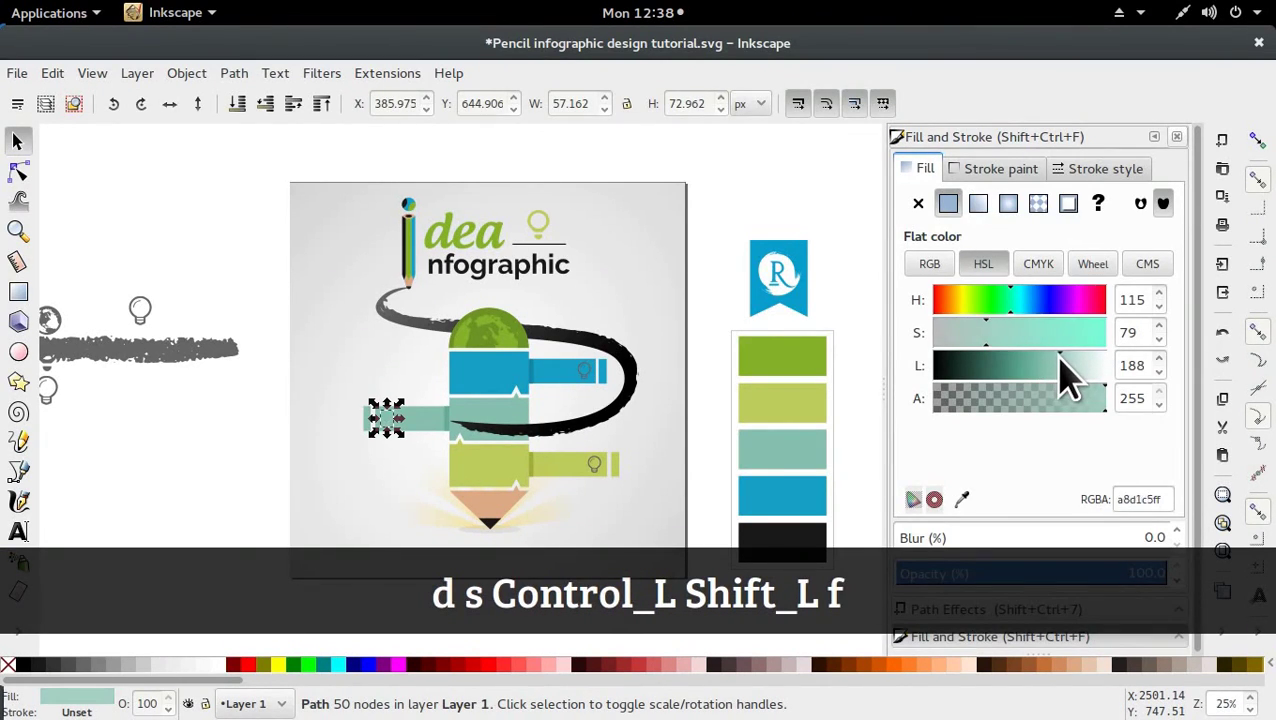
left_click_drag(1061, 362, 1063, 362)
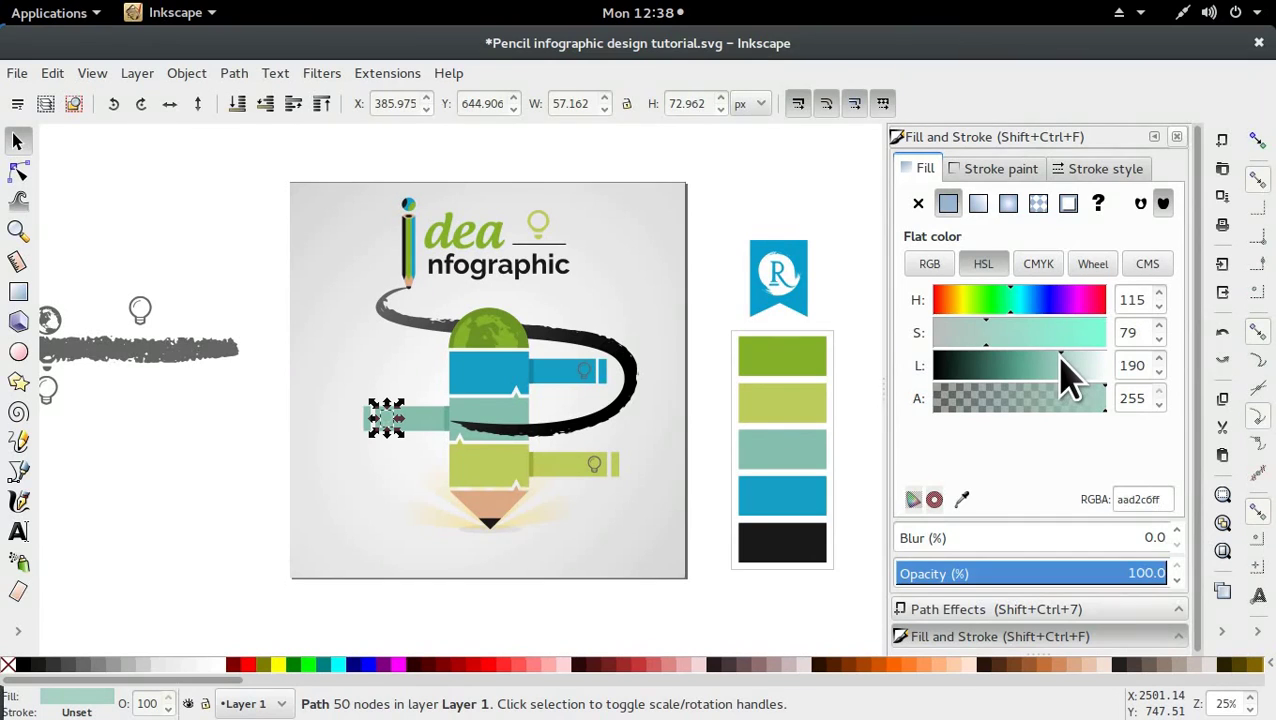
left_click(588, 480)
left_click(388, 425)
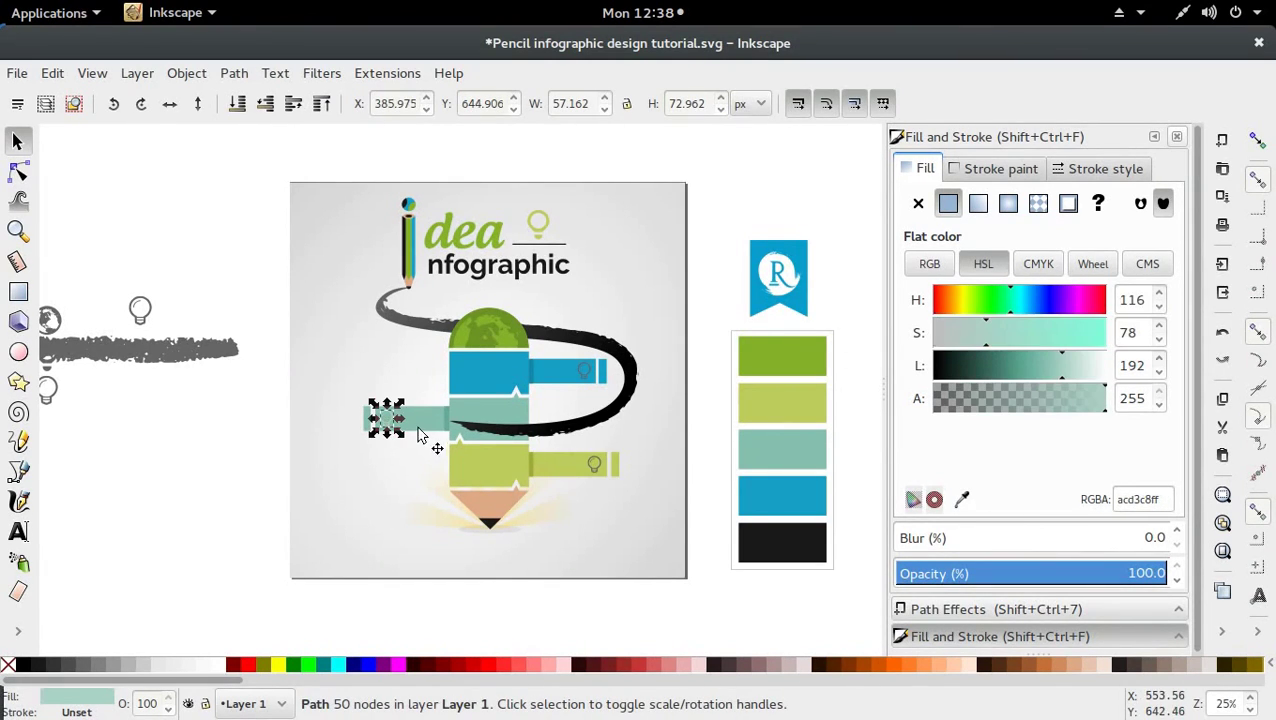
left_click_drag(1064, 364, 1068, 366)
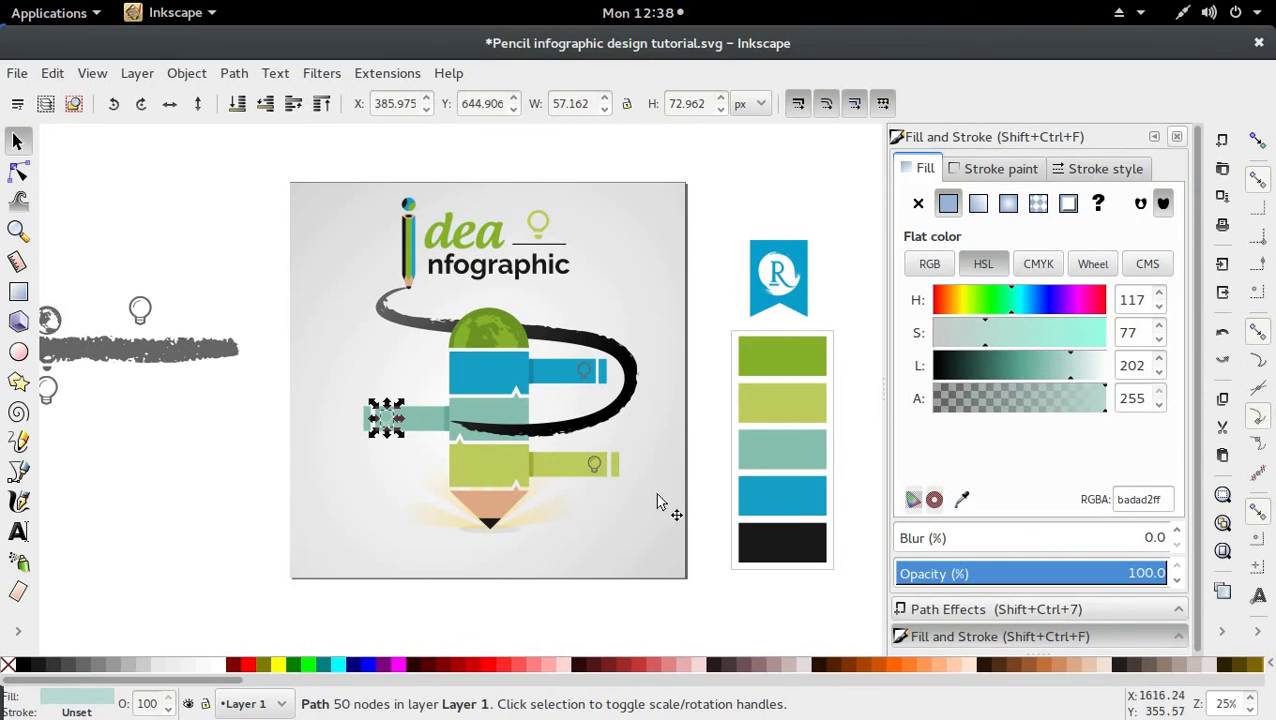
Fill the bulb icon on the lime side bar with a lighter tint of the bar's sampled lime
left_click(594, 470)
key("d")
left_click(545, 465)
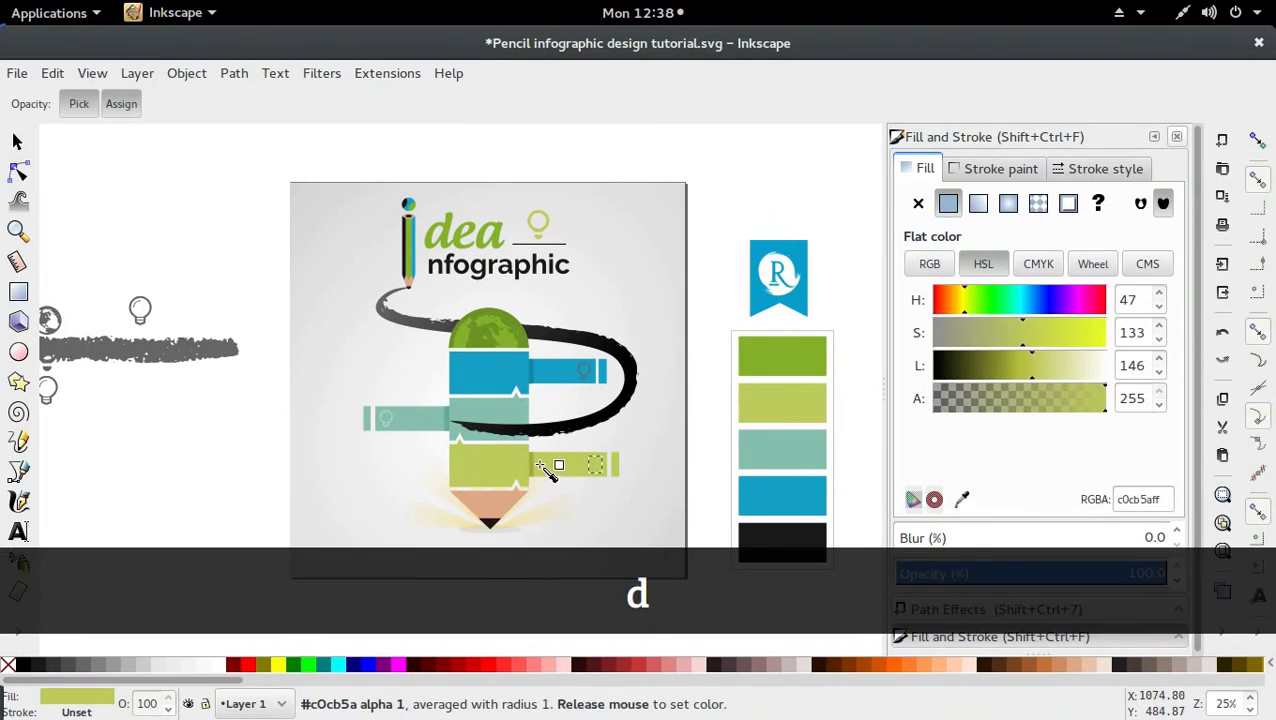
key("d")
left_click_drag(1040, 365, 1072, 369)
Fill the bulb icon on the blue side bar with the bar's sampled blue, lightened to a lightness of 162
left_click(586, 374)
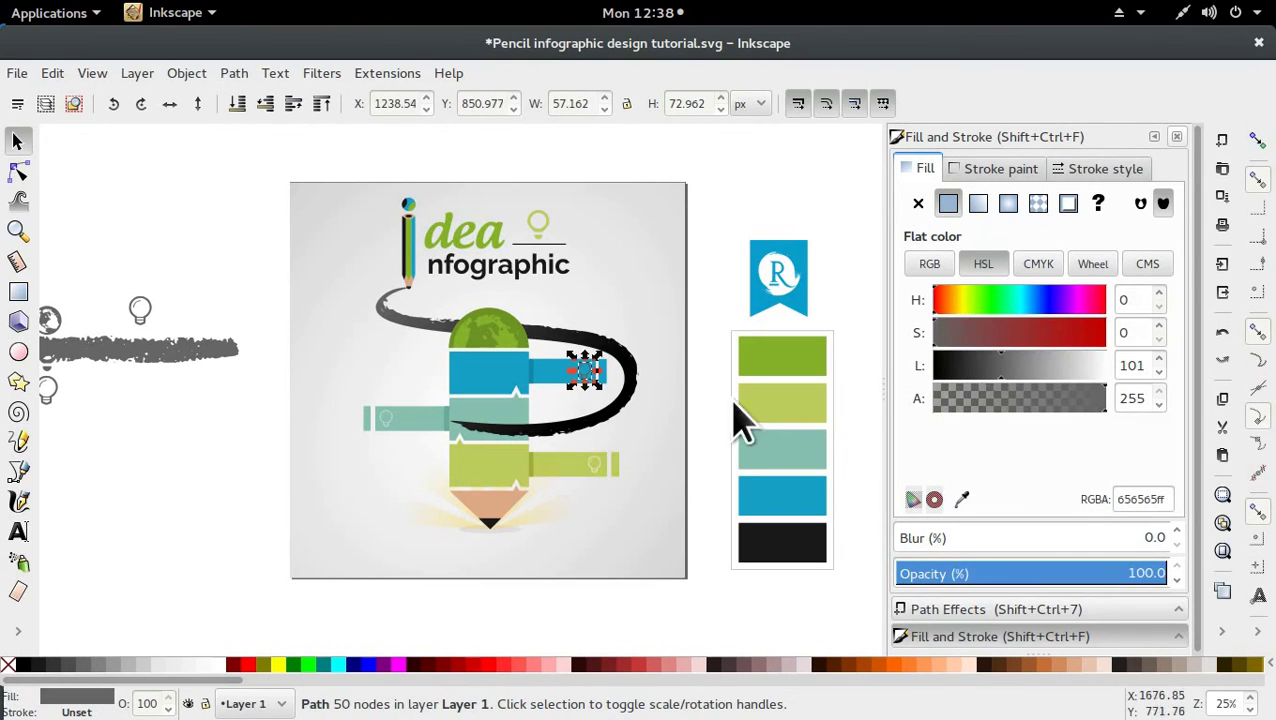
key("d")
left_click(590, 372)
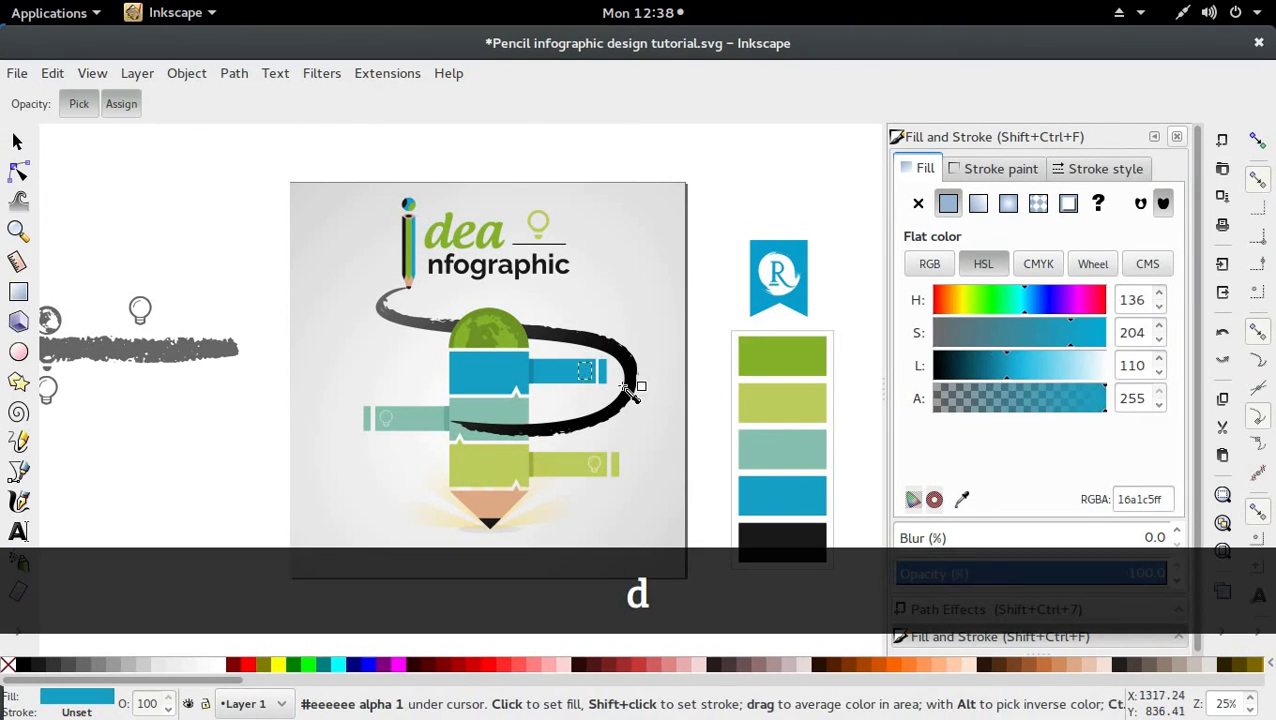
left_click_drag(1033, 378, 1018, 378)
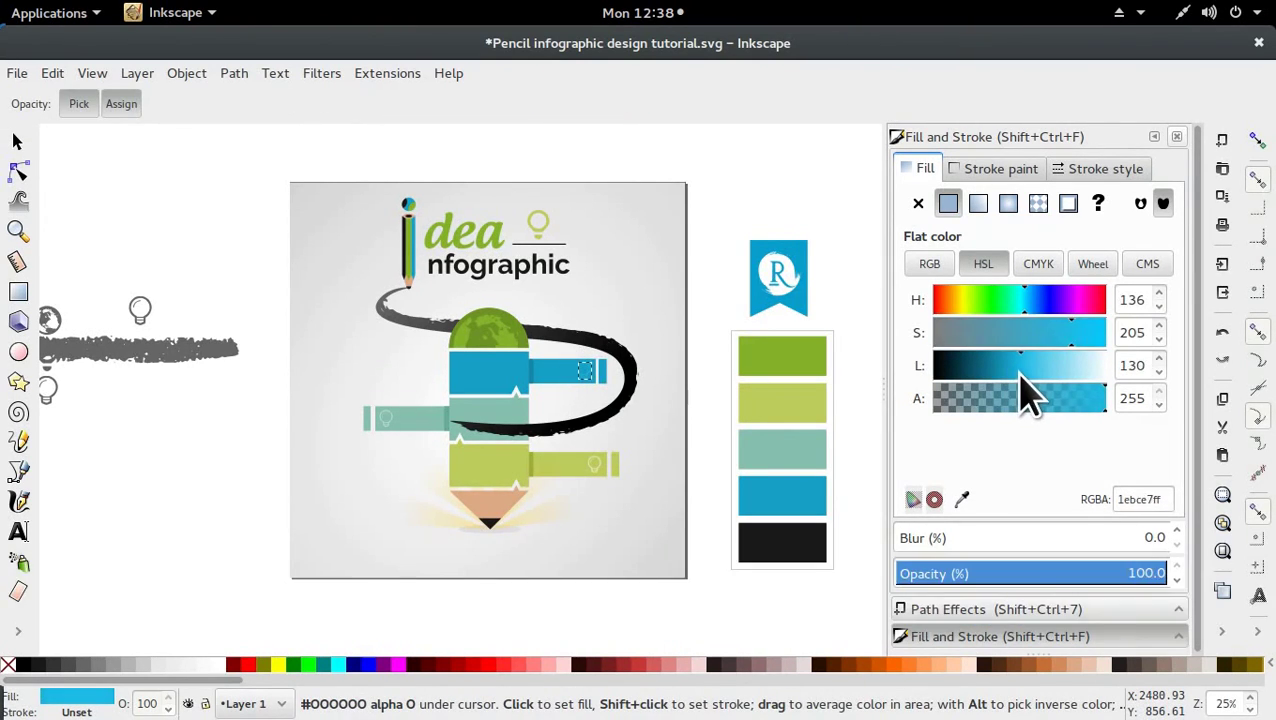
left_click(17, 141)
left_click(214, 250)
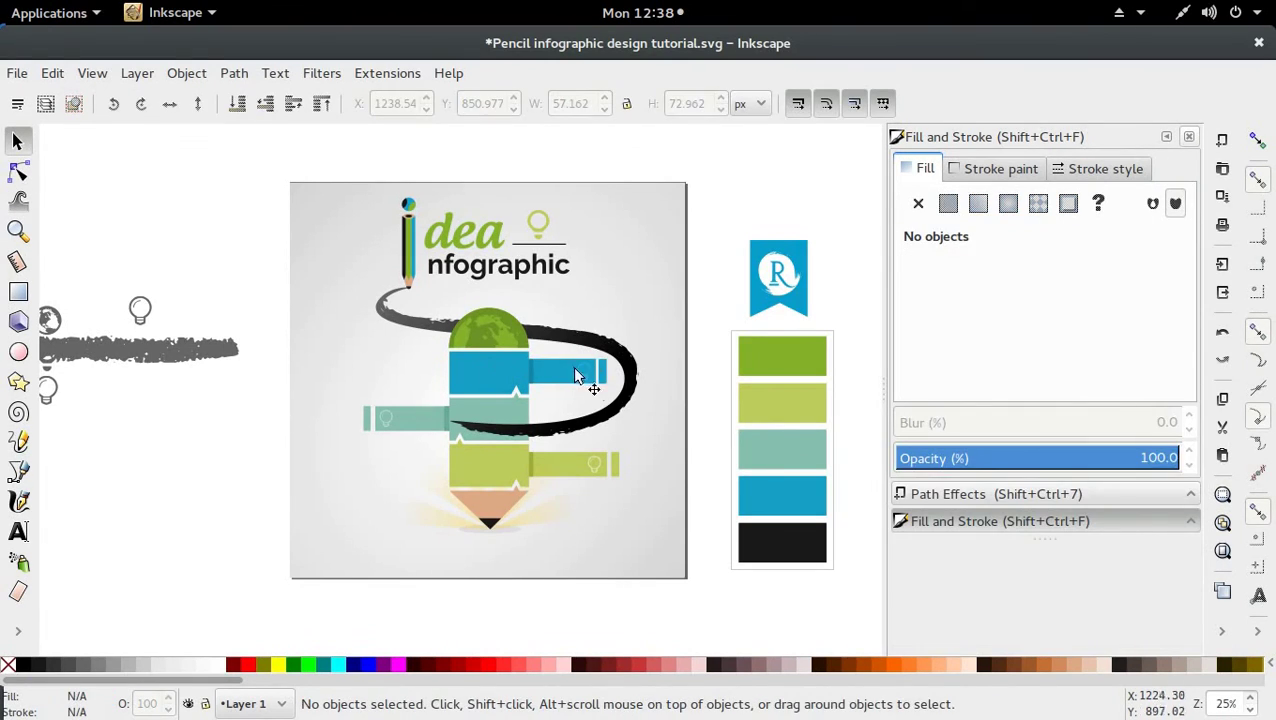
left_click(590, 382)
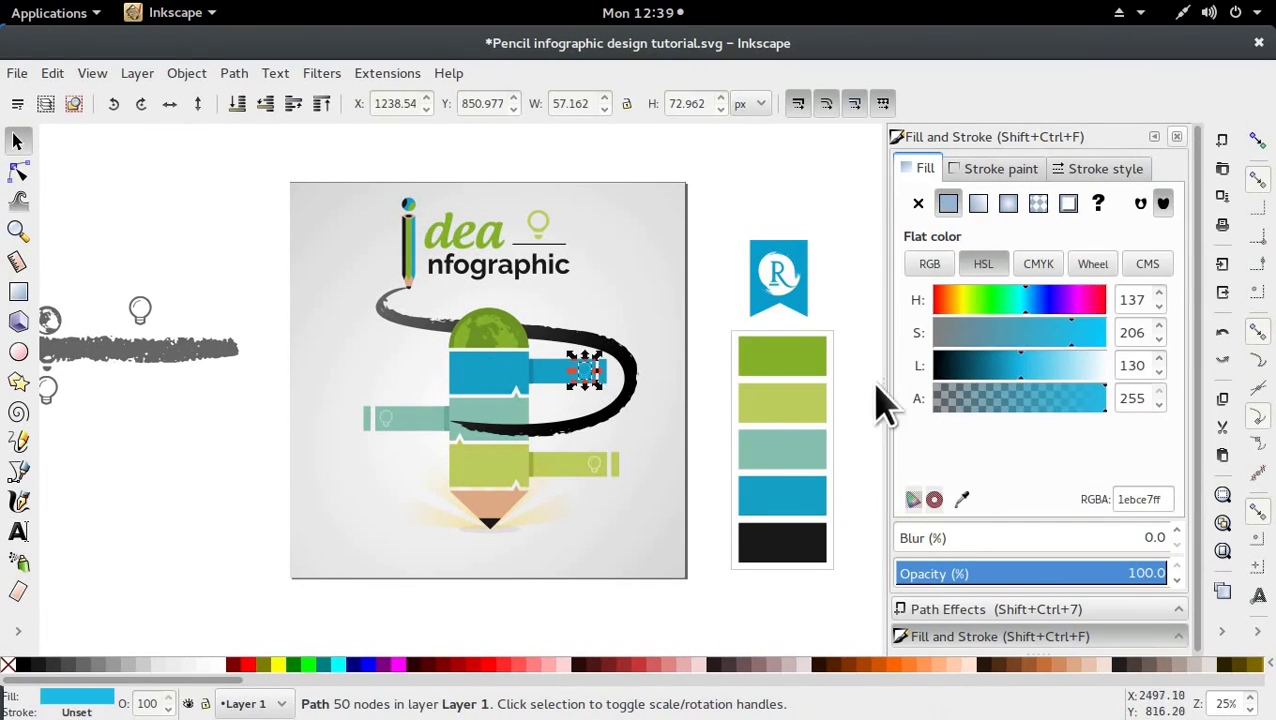
left_click(1043, 381)
Duplicate the blue side bar's bulb icon, enlarge the copy to about 101 by 130 px and centre it on the pencil's blue band
key("ctrl+d")
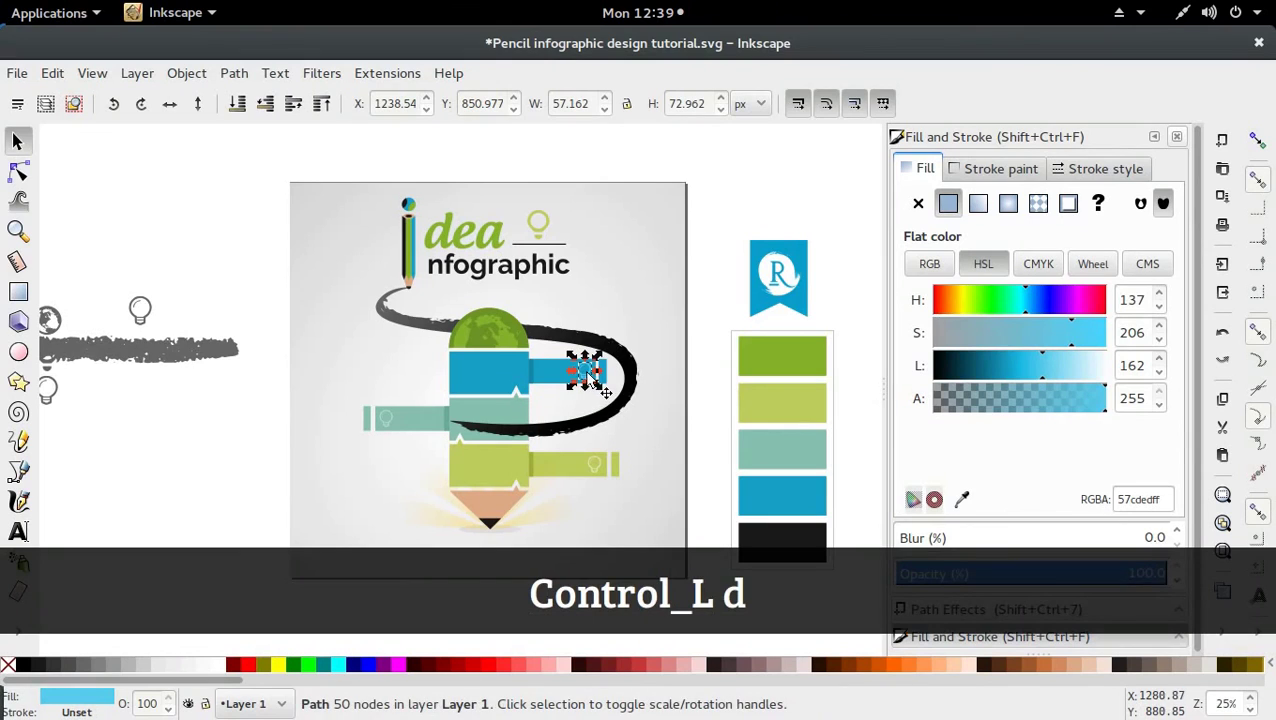
left_click_drag(582, 386, 497, 381)
left_click(499, 377)
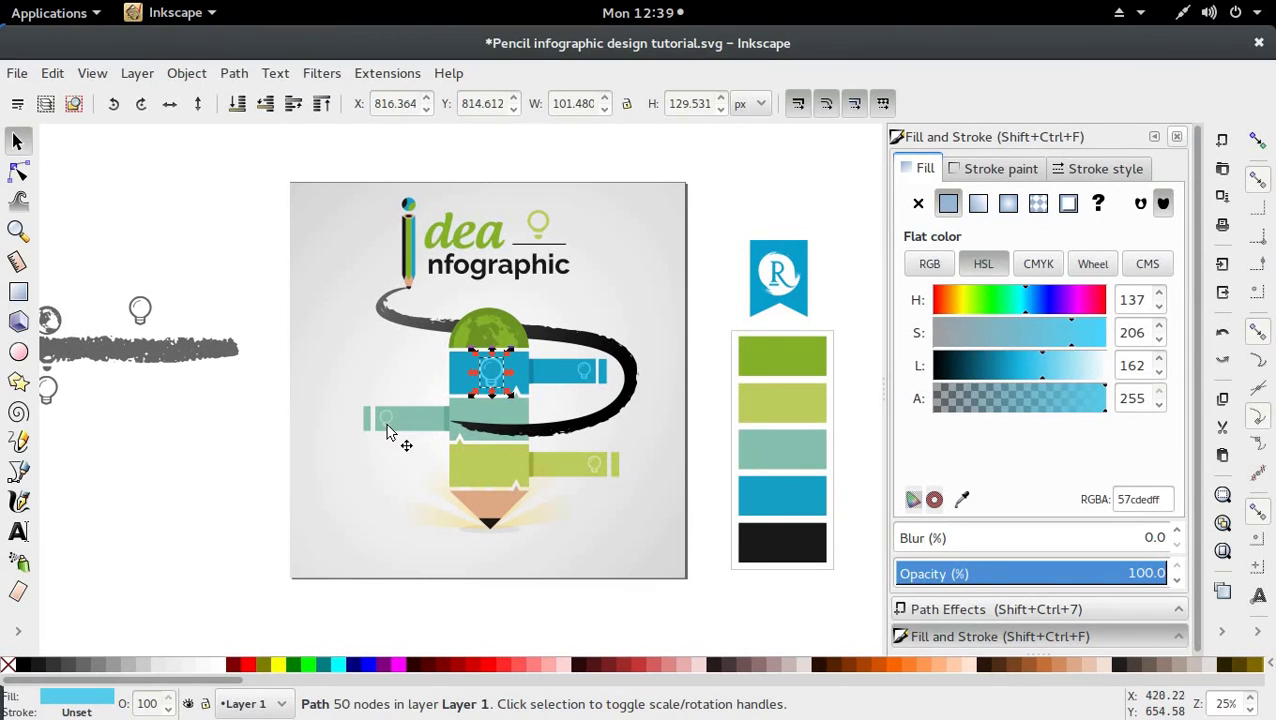
Duplicate the teal side bar's bulb icon onto the pencil's teal band at about 106 by 135 px and save the document
left_click(388, 427, "ctrl")
key("ctrl+d")
mouse_move(388, 427)
left_mouse_down()
mouse_move(468, 428)
mouse_move(507, 464)
left_mouse_up()
key("ctrl+s")
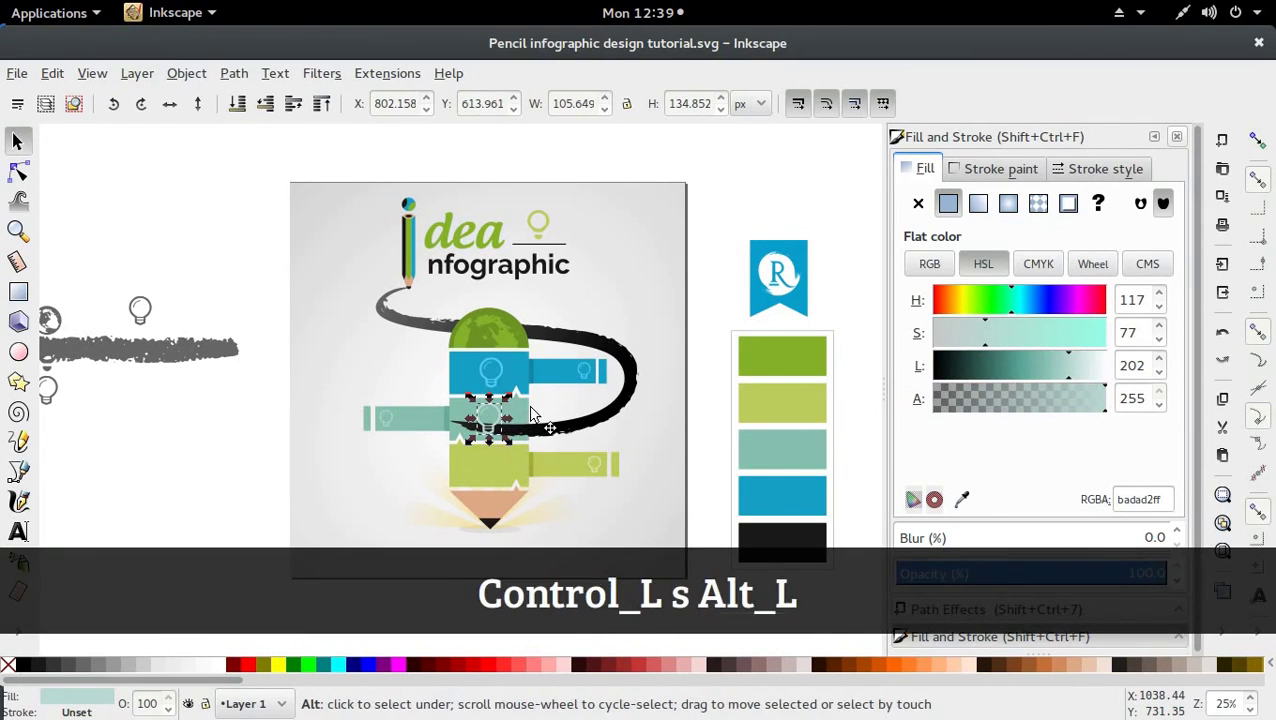
Align the teal band's bulb under the blue band's bulb and scale it down to about 99 by 127 px
key("alt+Right")
key("alt+Right")
key("alt+Right")
key("alt+Down")
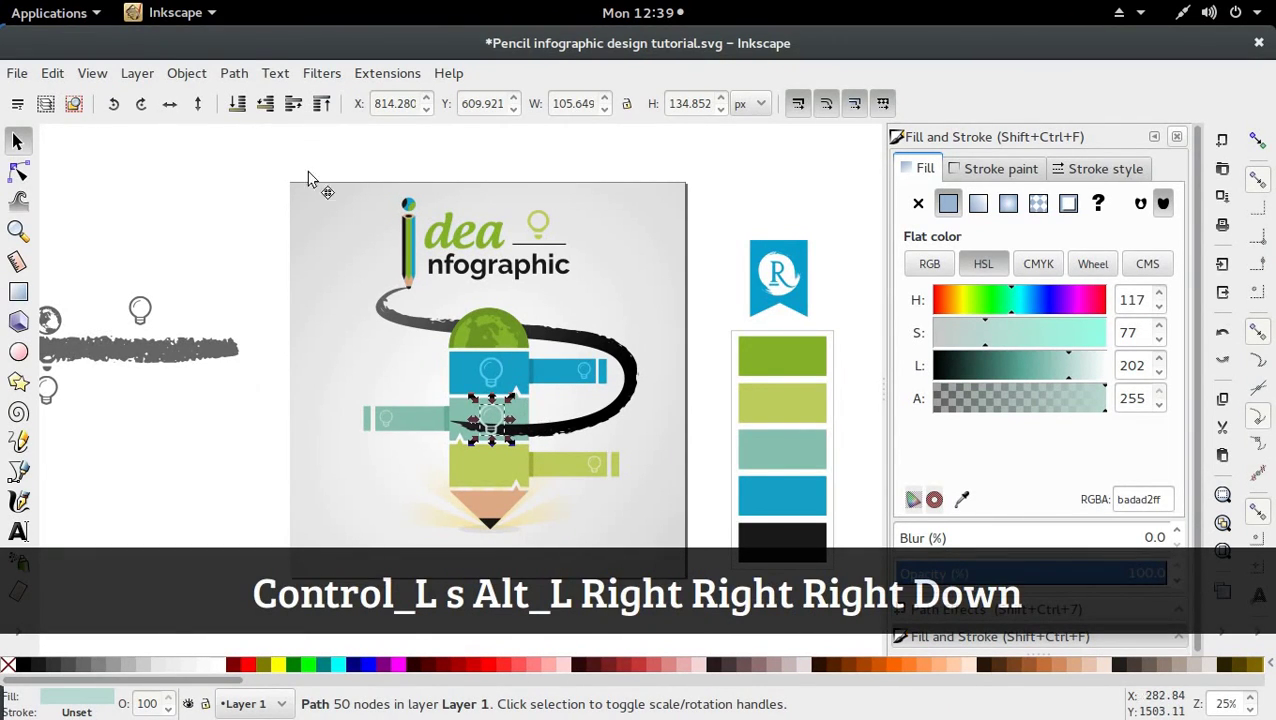
key("ctrl+shift")
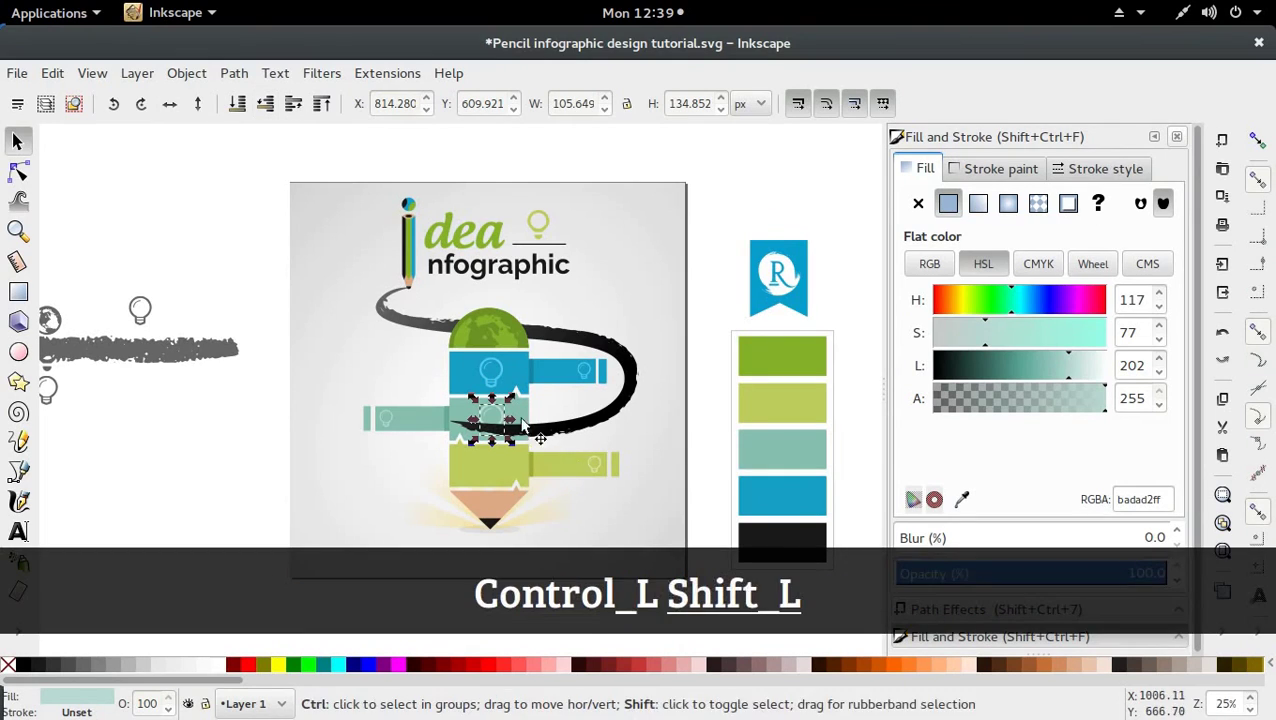
left_click_drag(510, 398, 517, 421)
key("ctrl")
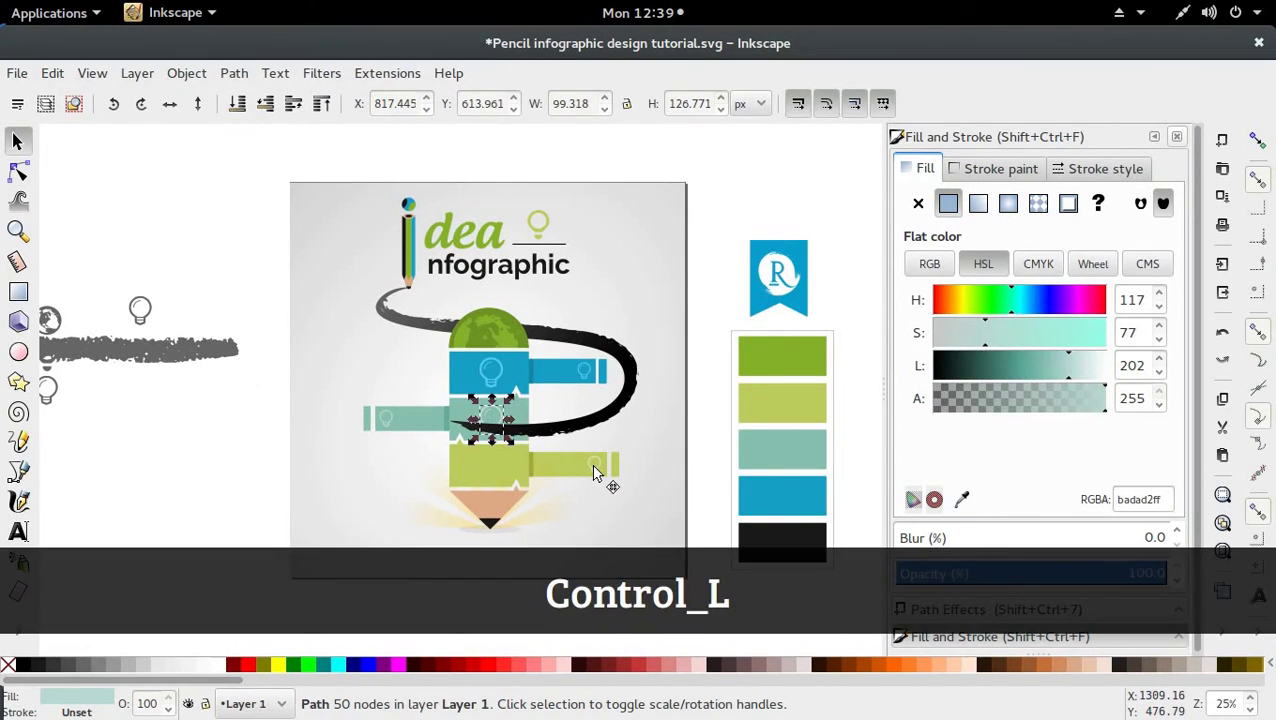
Duplicate the teal band's bulb icon and place the copy directly below on the lime band
left_click(594, 470)
left_click(497, 418)
key("ctrl+d")
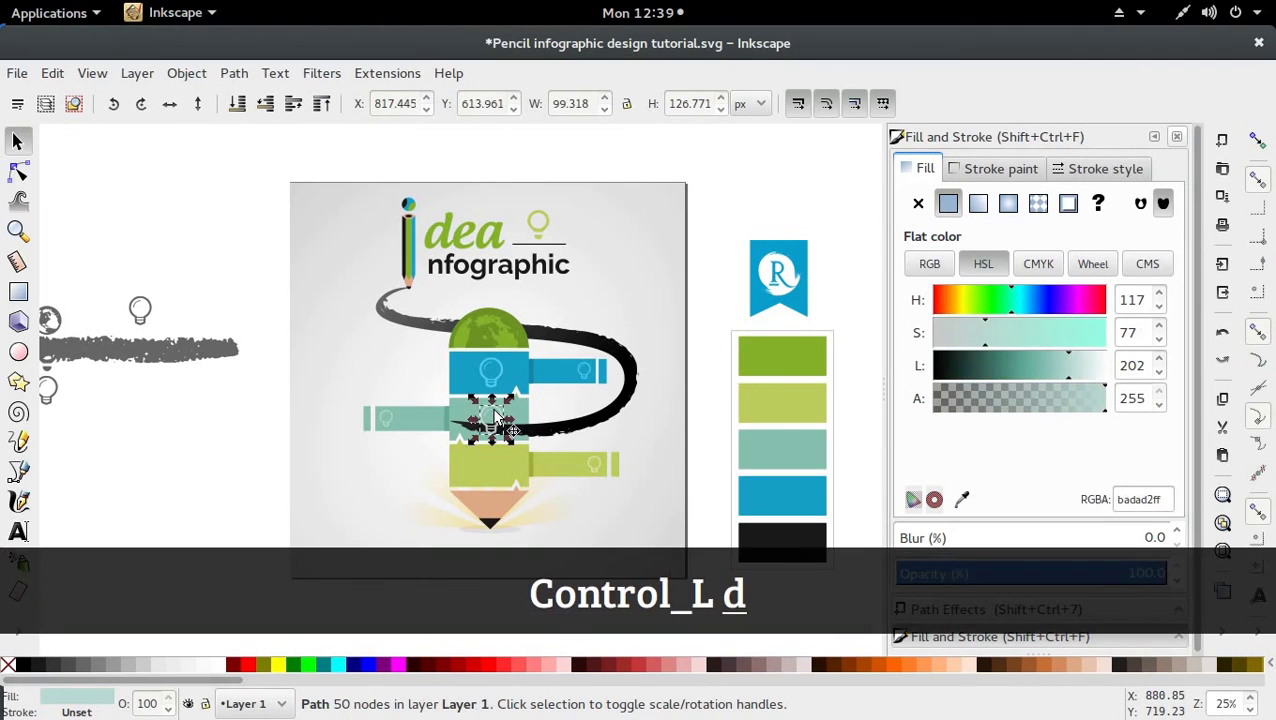
left_click_drag(500, 424, 493, 464)
Fill the lime band's bulb with the light lime tint sampled from the lime side bar's small bulb icon
key("d")
key("f")
key("d")
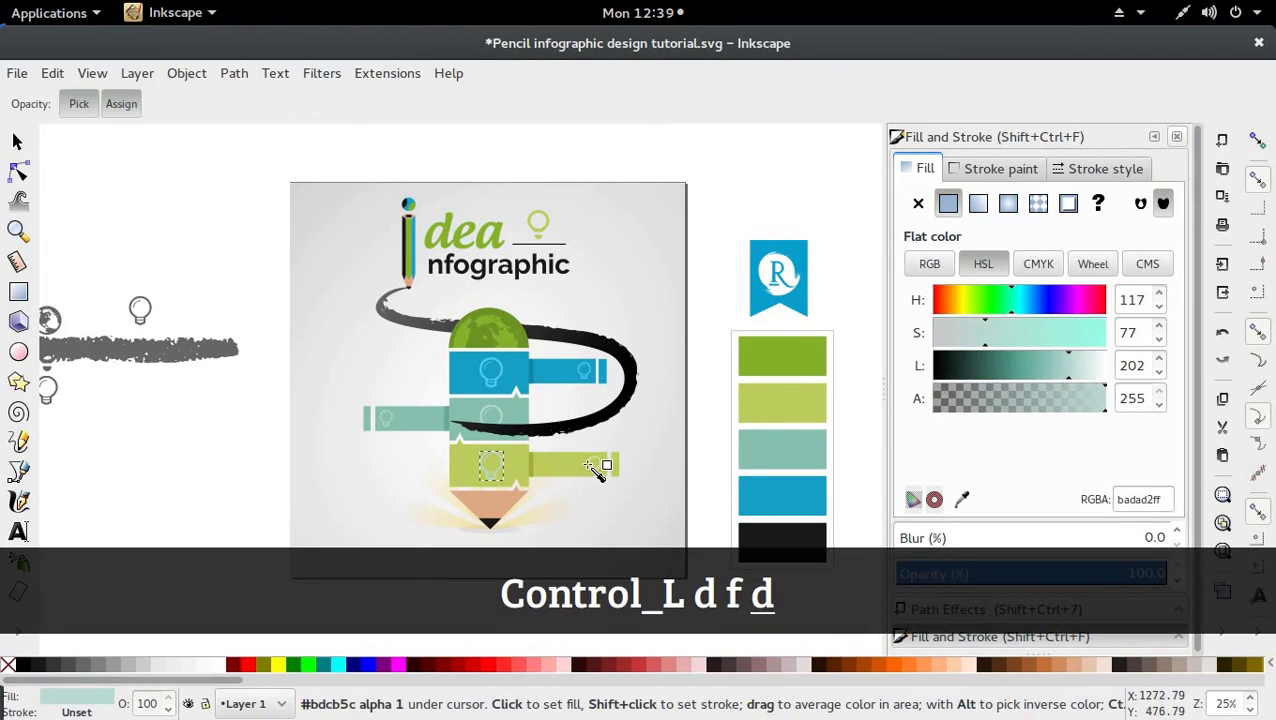
left_click(592, 466)
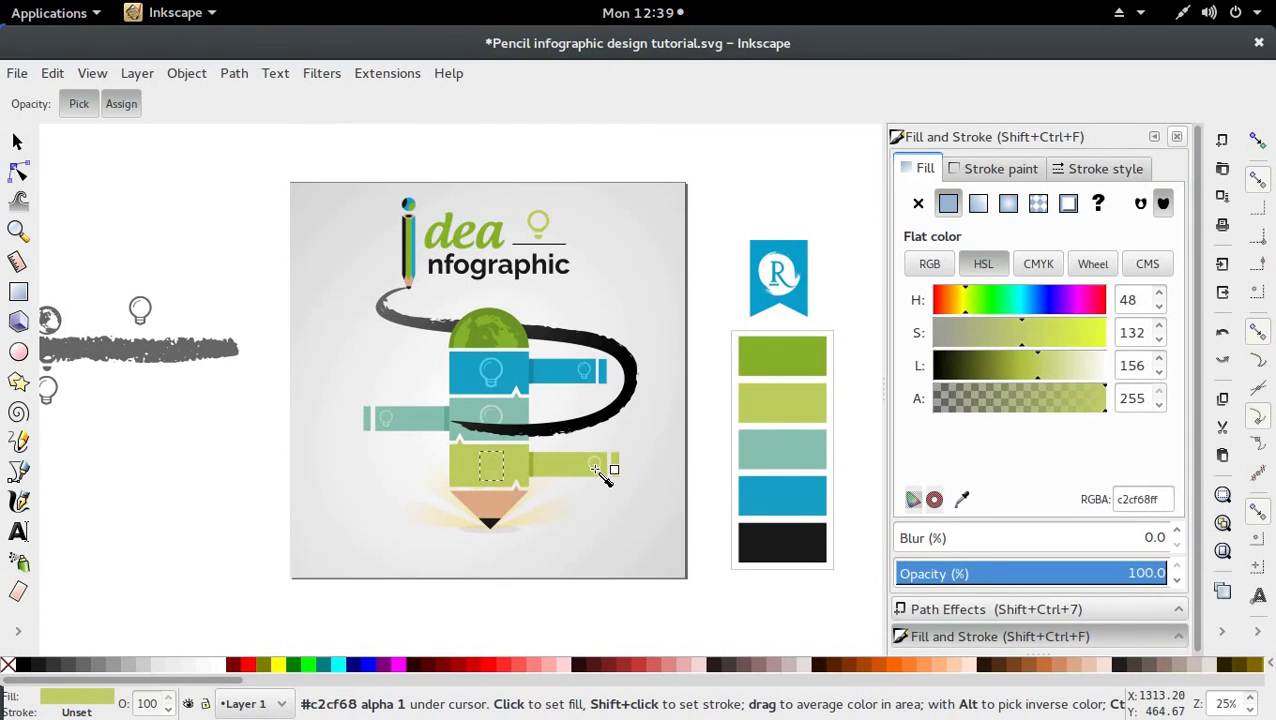
left_click(610, 481)
scroll(613, 484, "up", 3)
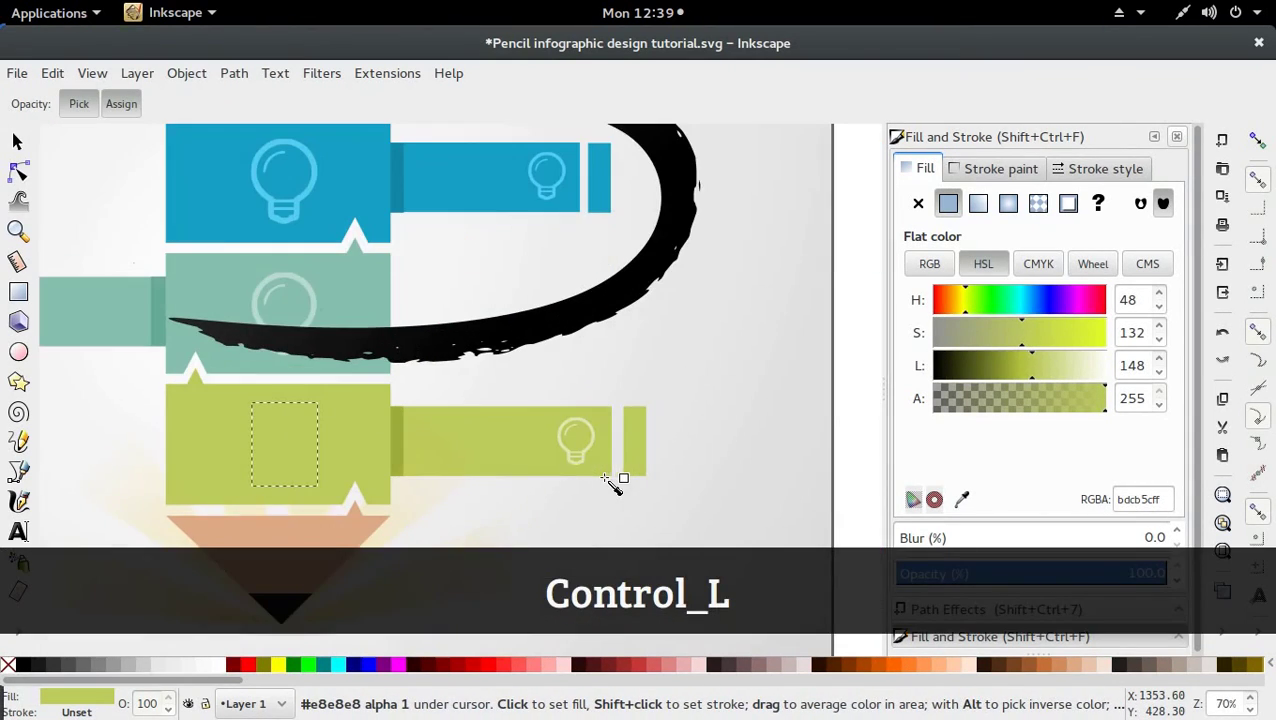
left_click(578, 468)
key("s")
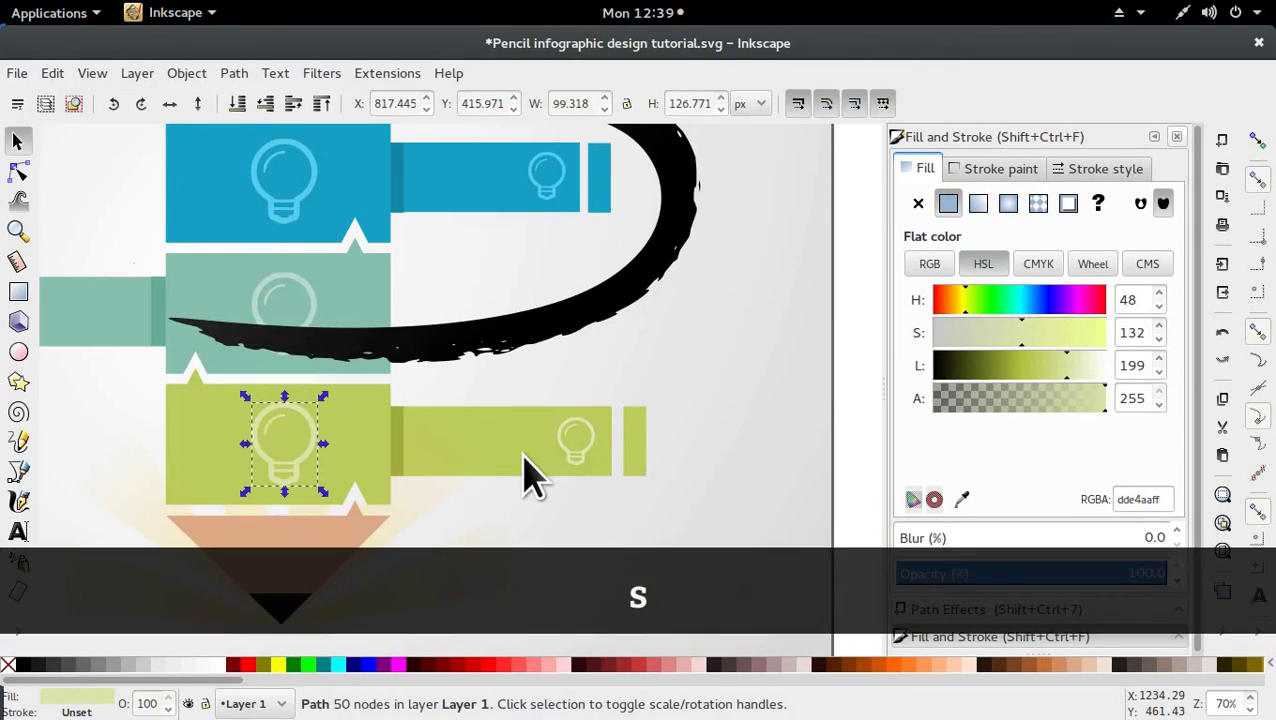
scroll(527, 470, "down", 3)
left_click(672, 177)
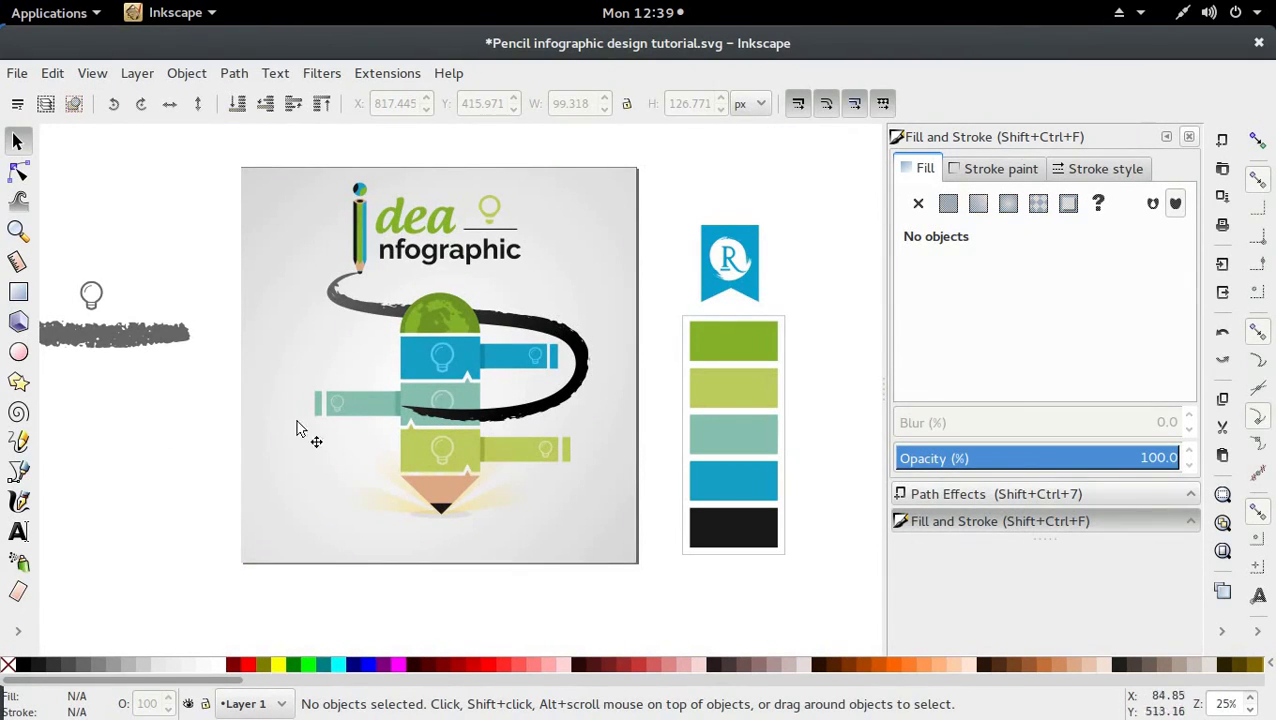
Duplicate the green "dea" title text down to the pencil's blue band and replace the copy's text with "A"
left_click(436, 250)
left_click(437, 225)
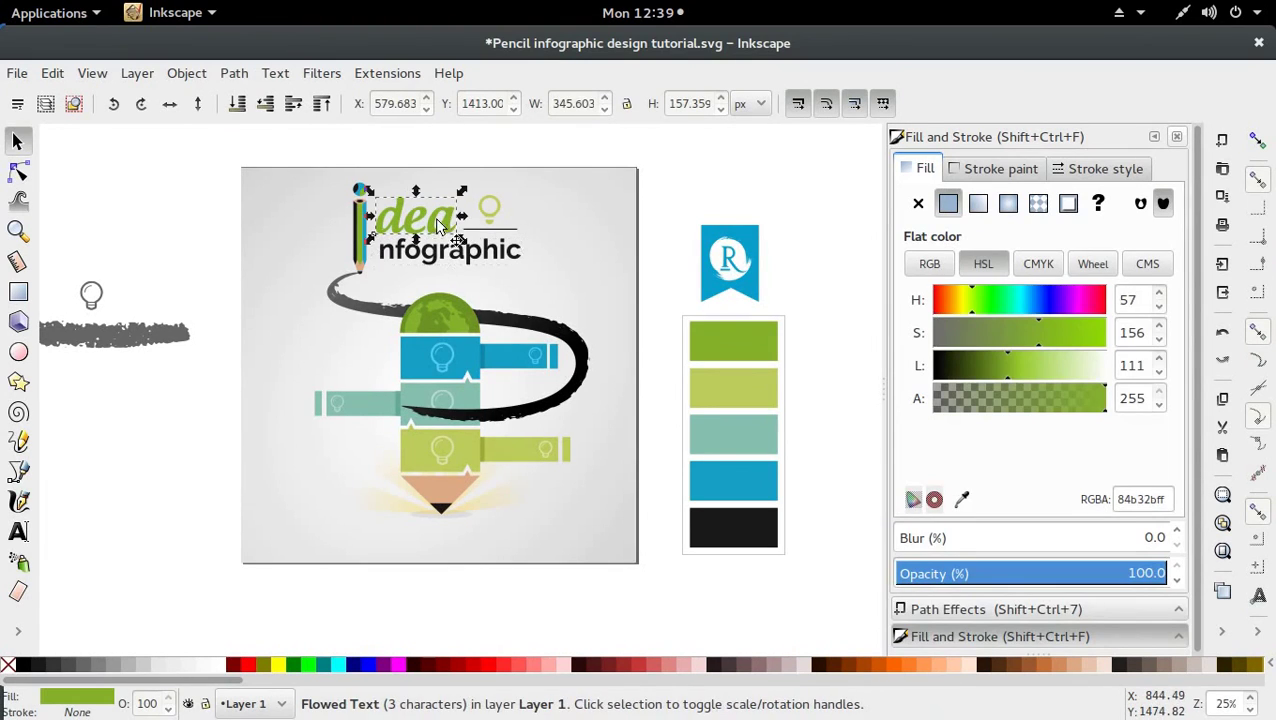
key("ctrl+d")
left_click_drag(447, 232, 433, 372)
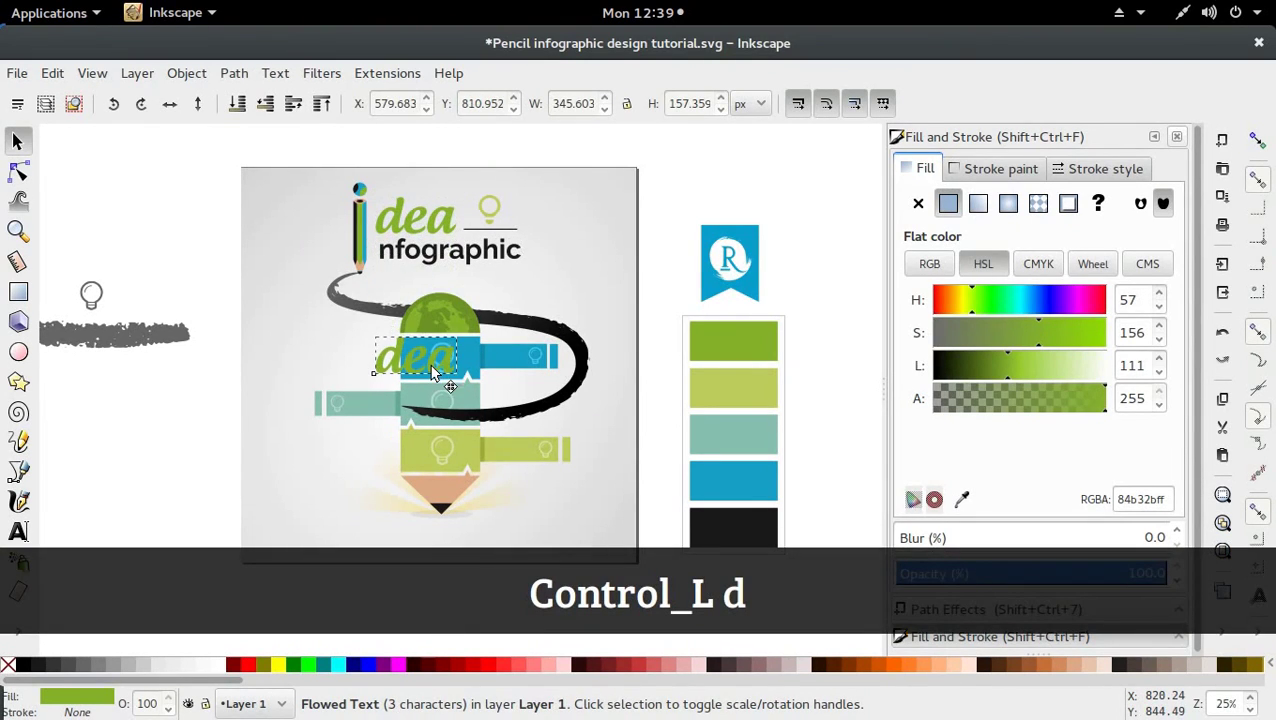
double_click(435, 372)
key("ctrl+a")
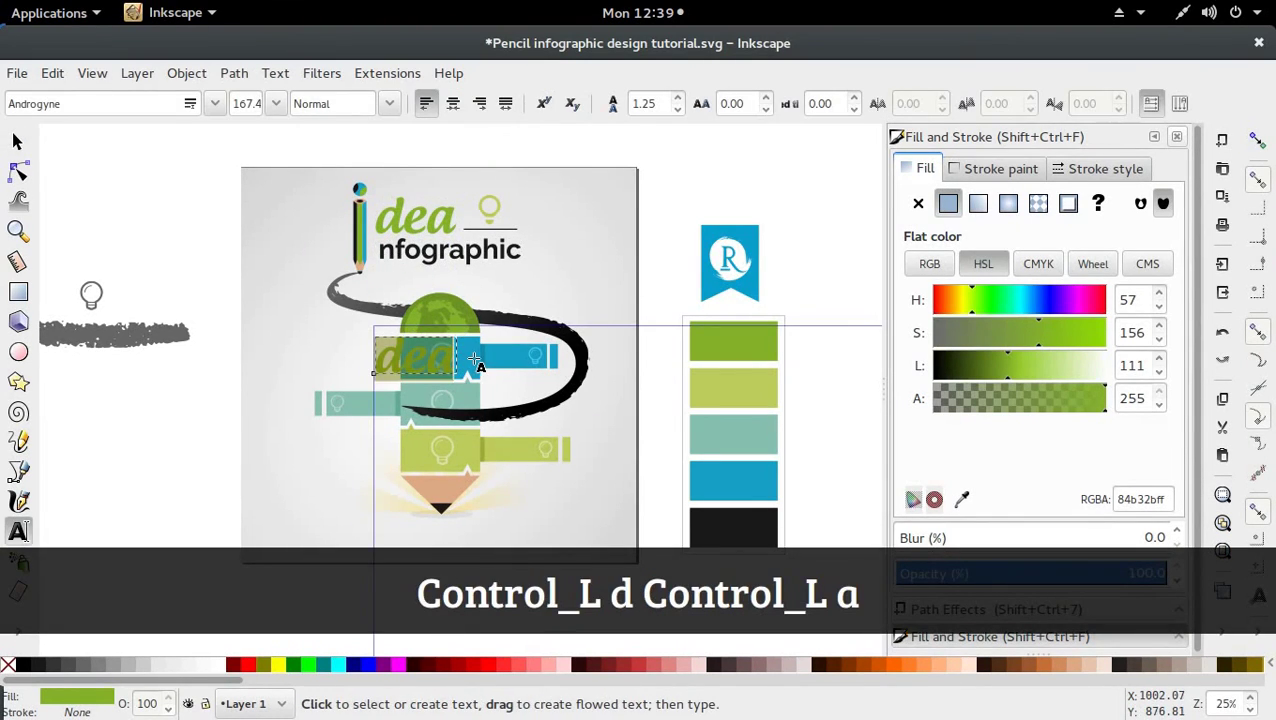
key("Shift_R")
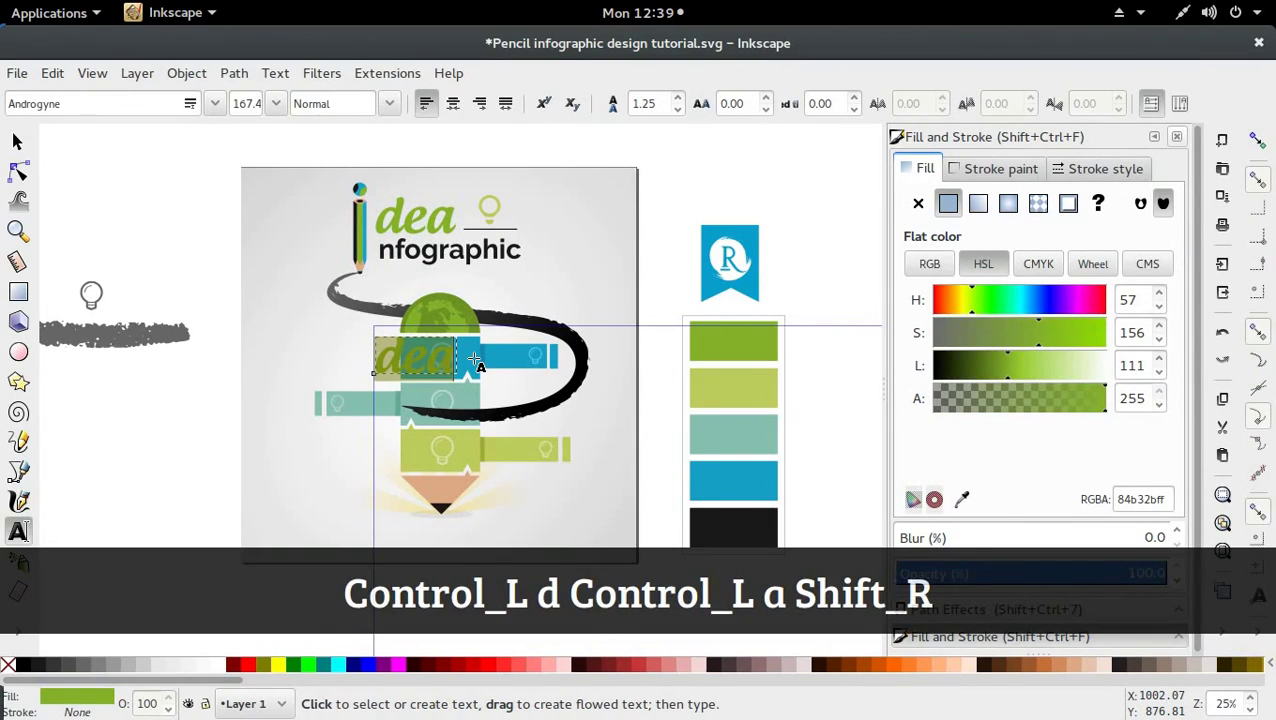
type("A")
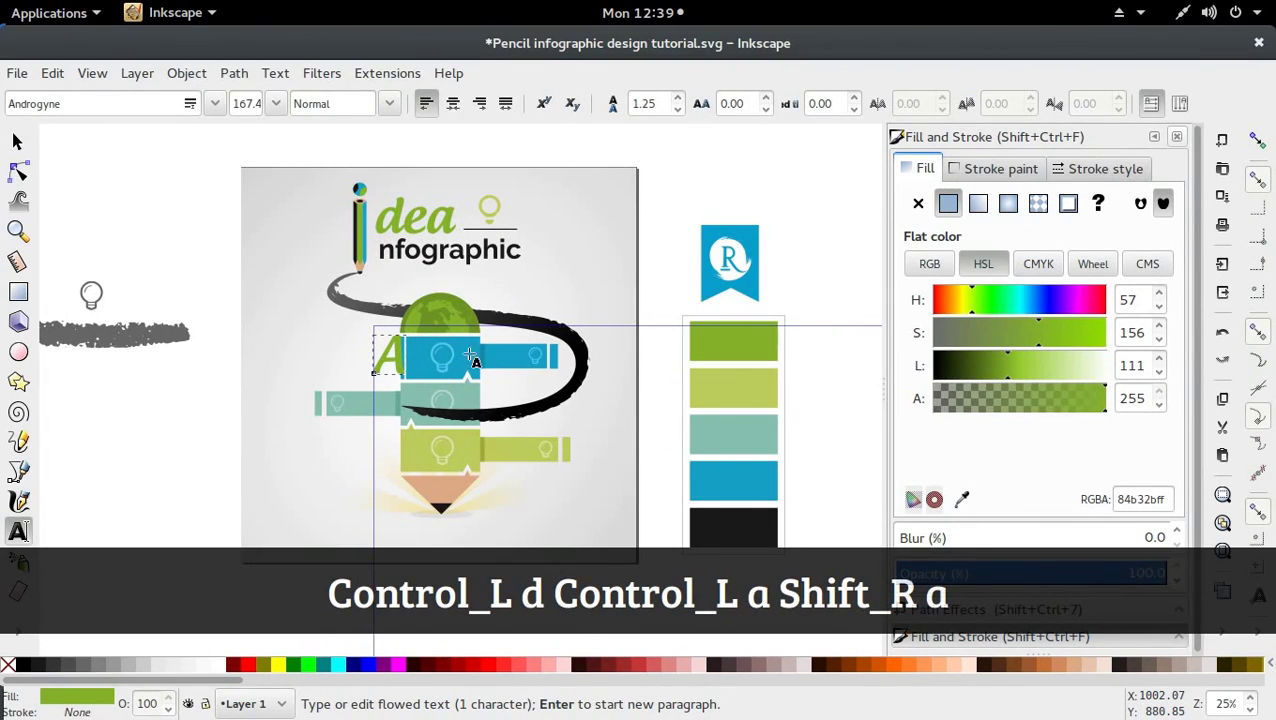
left_click(16, 145)
Fill the letter A white, scale it to about 75 by 90 px and place it left of the blue band's bulb
key("d")
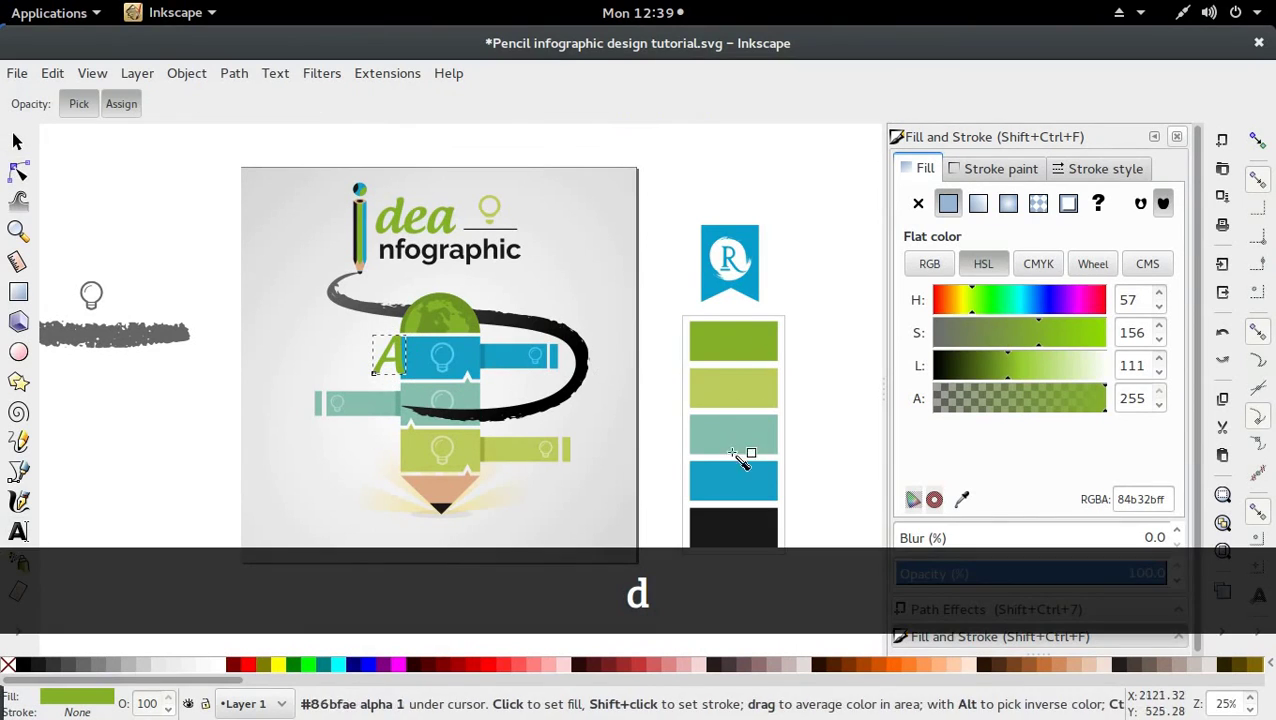
left_click(217, 669)
key("s")
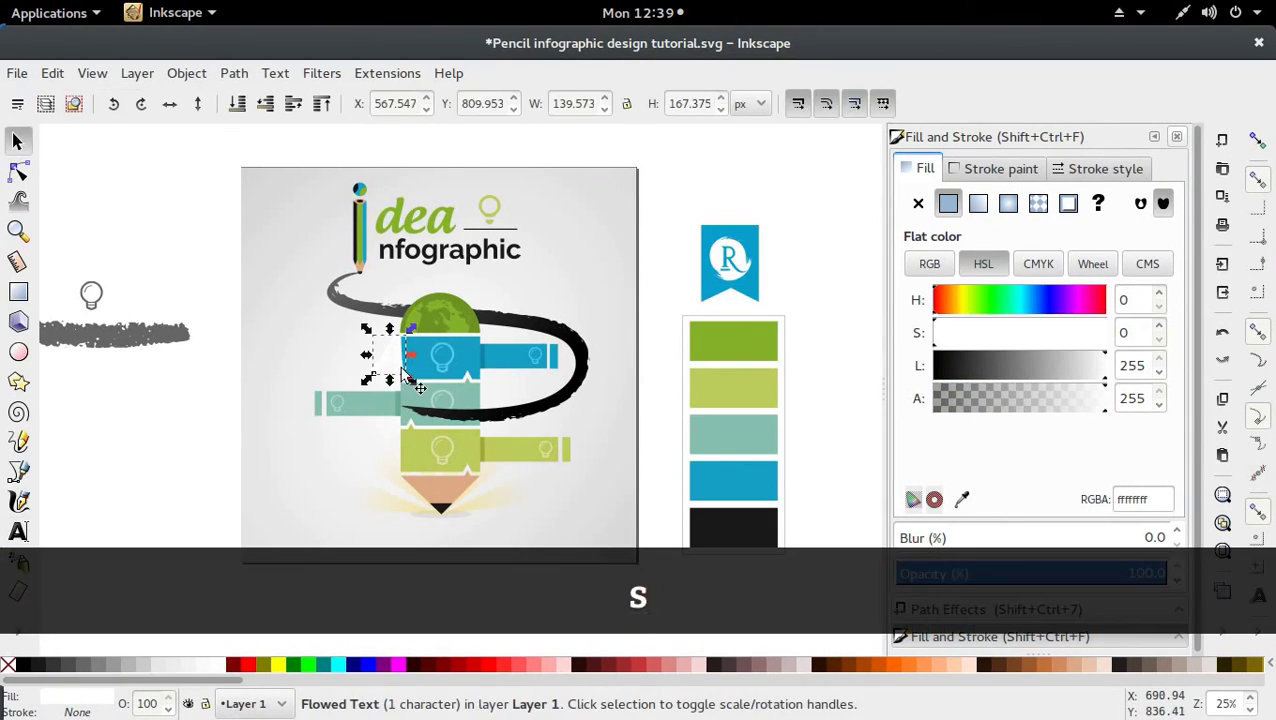
left_click_drag(410, 372, 470, 403)
Duplicate the white A to the right of the teal band's bulb and change the copy's text to "B"
key("ctrl+d")
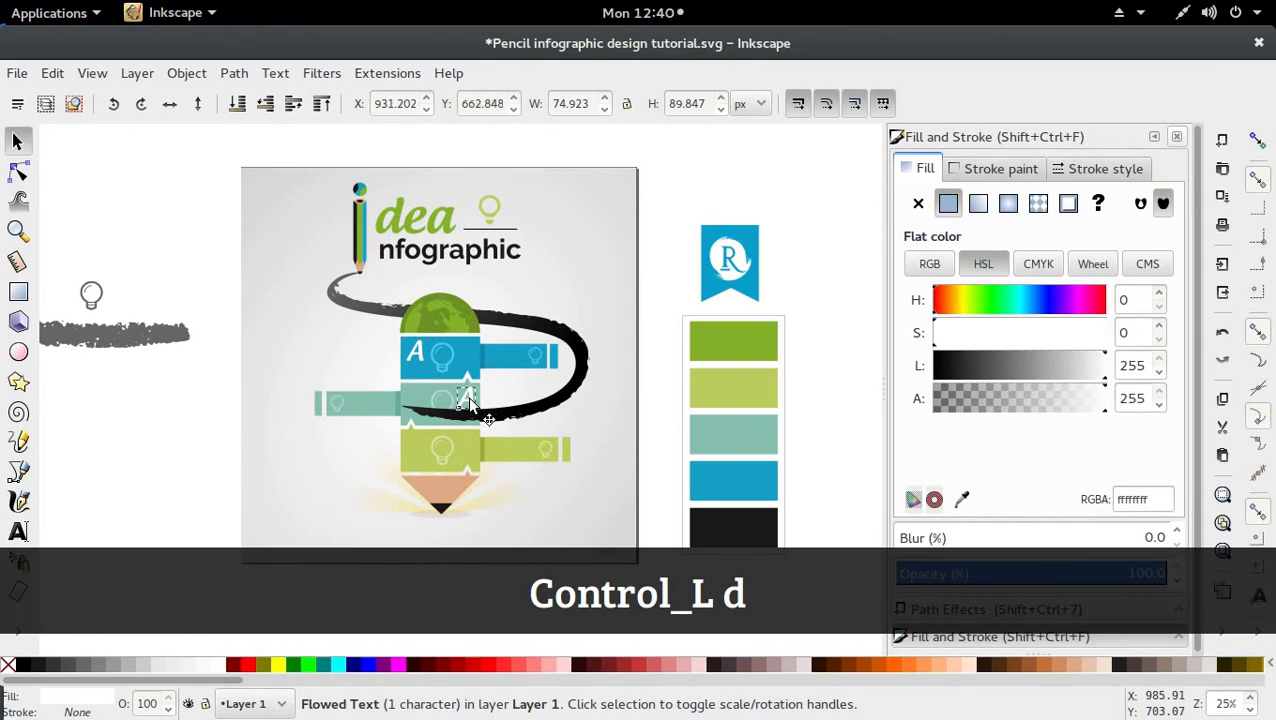
left_click(468, 398)
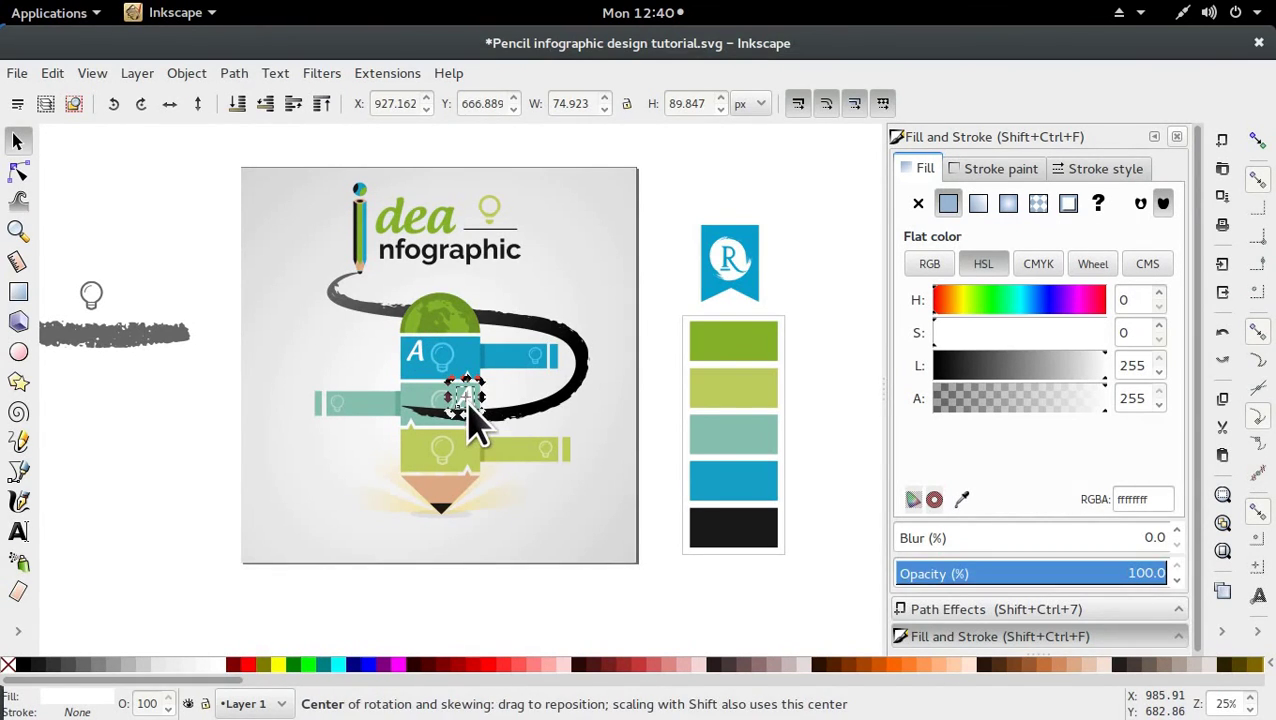
key("t")
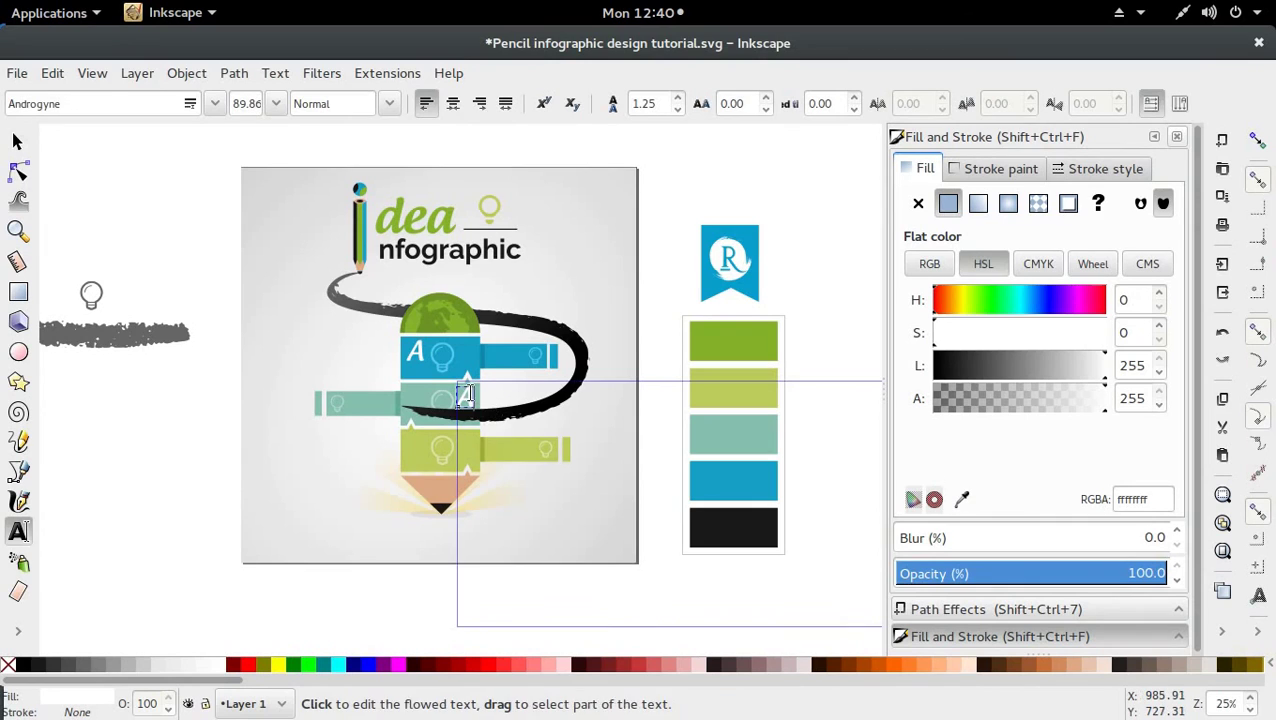
left_click(464, 392)
key("ctrl+b")
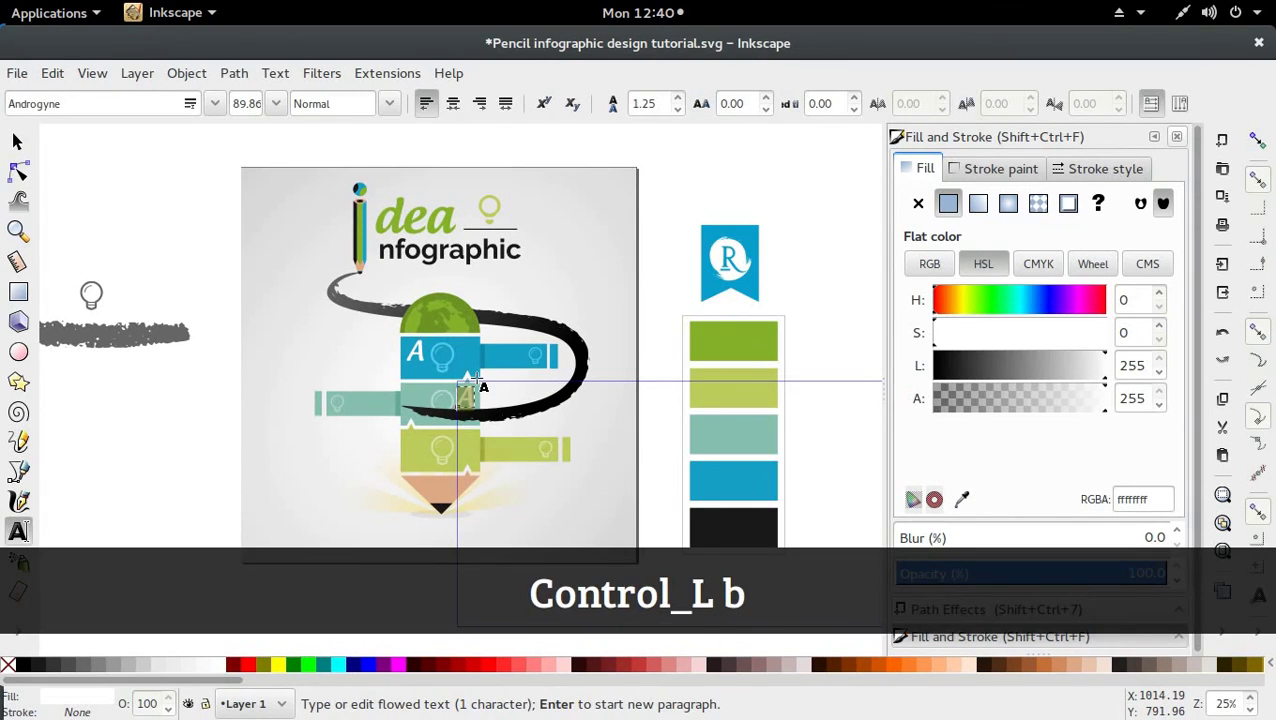
key("BackSpace")
type("b")
key("BackSpace")
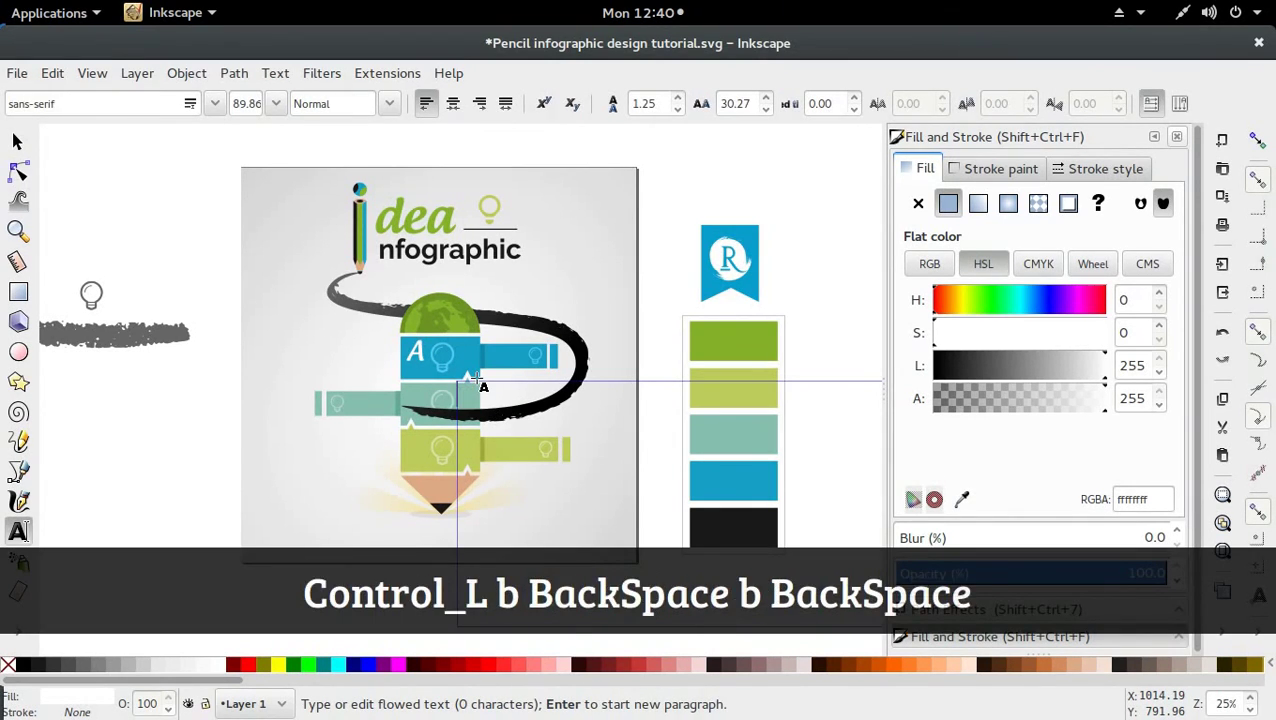
type("B")
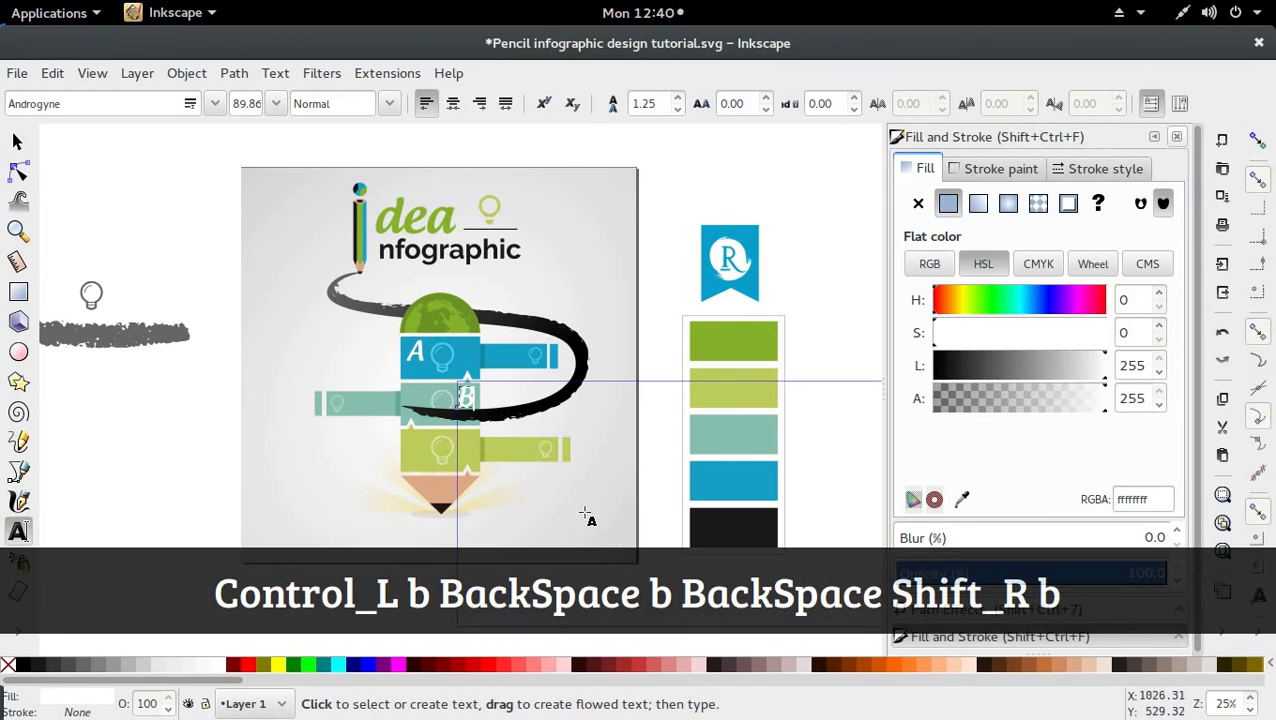
left_click(16, 142)
Duplicate the white B to the left of the lime band's bulb and change the copy's text to "C"
left_click(465, 400)
key("ctrl+d")
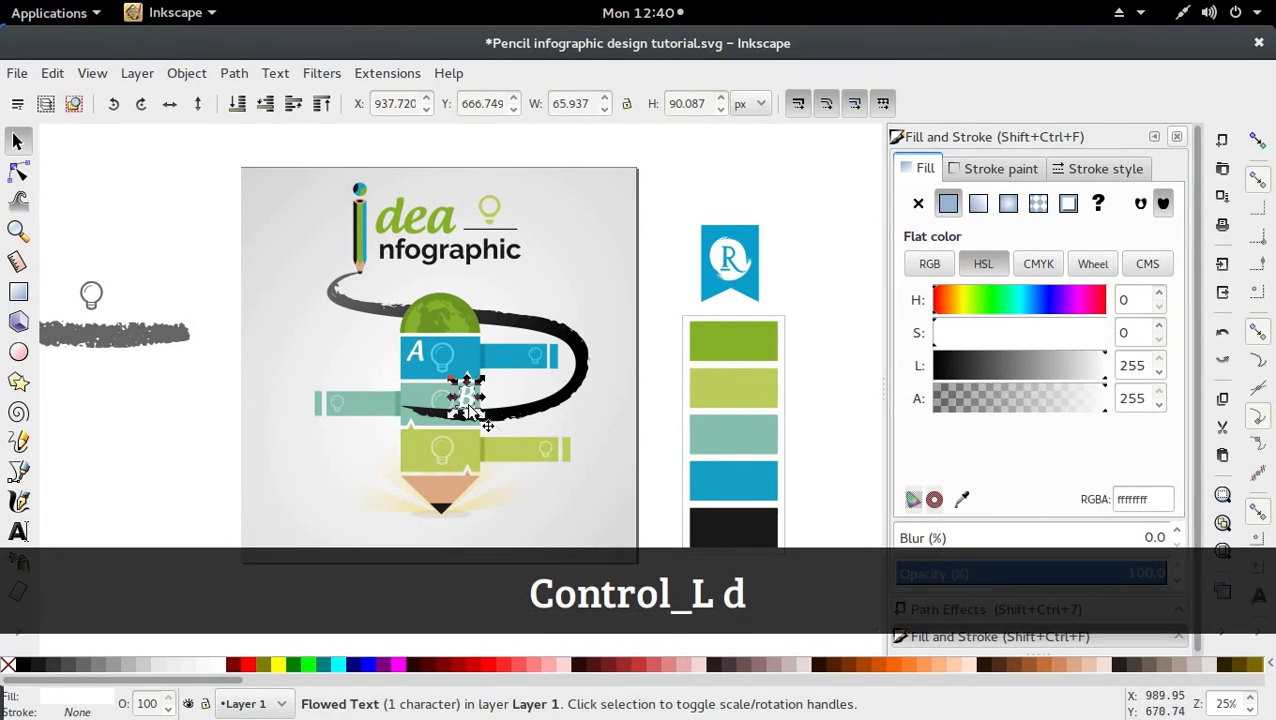
left_click_drag(465, 418, 432, 452)
left_click(418, 455)
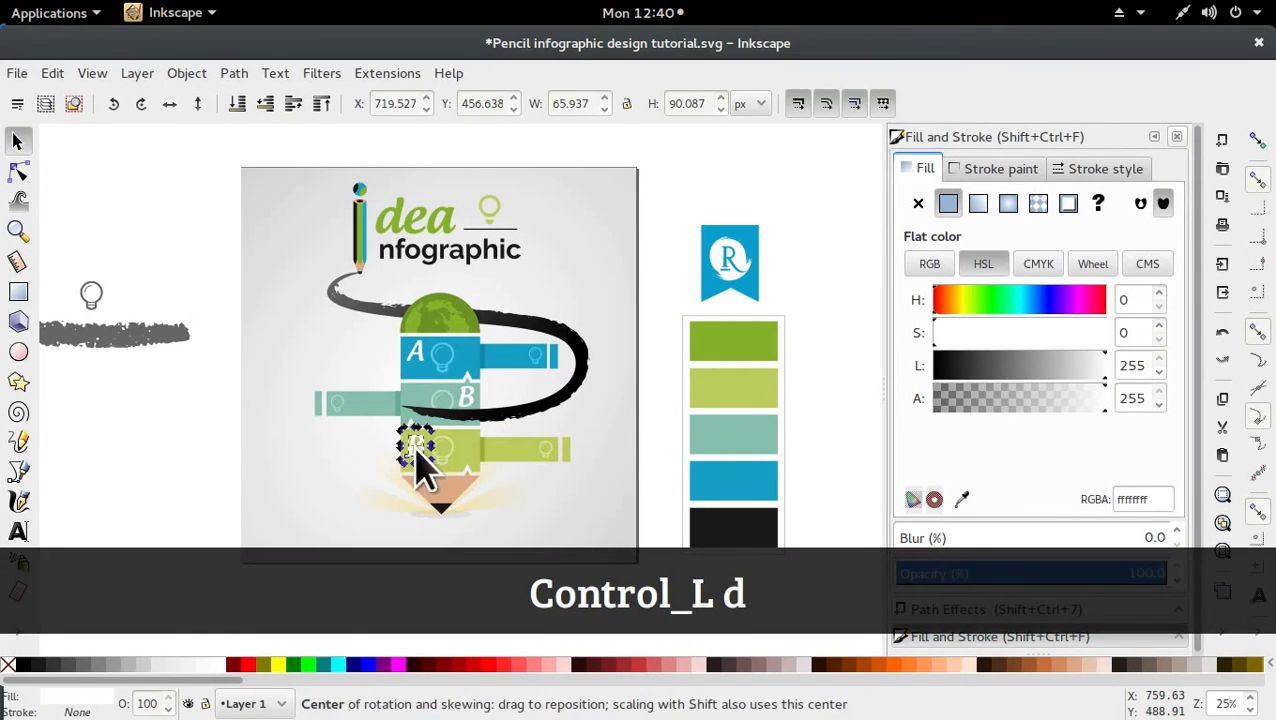
key("Escape")
double_click(408, 451)
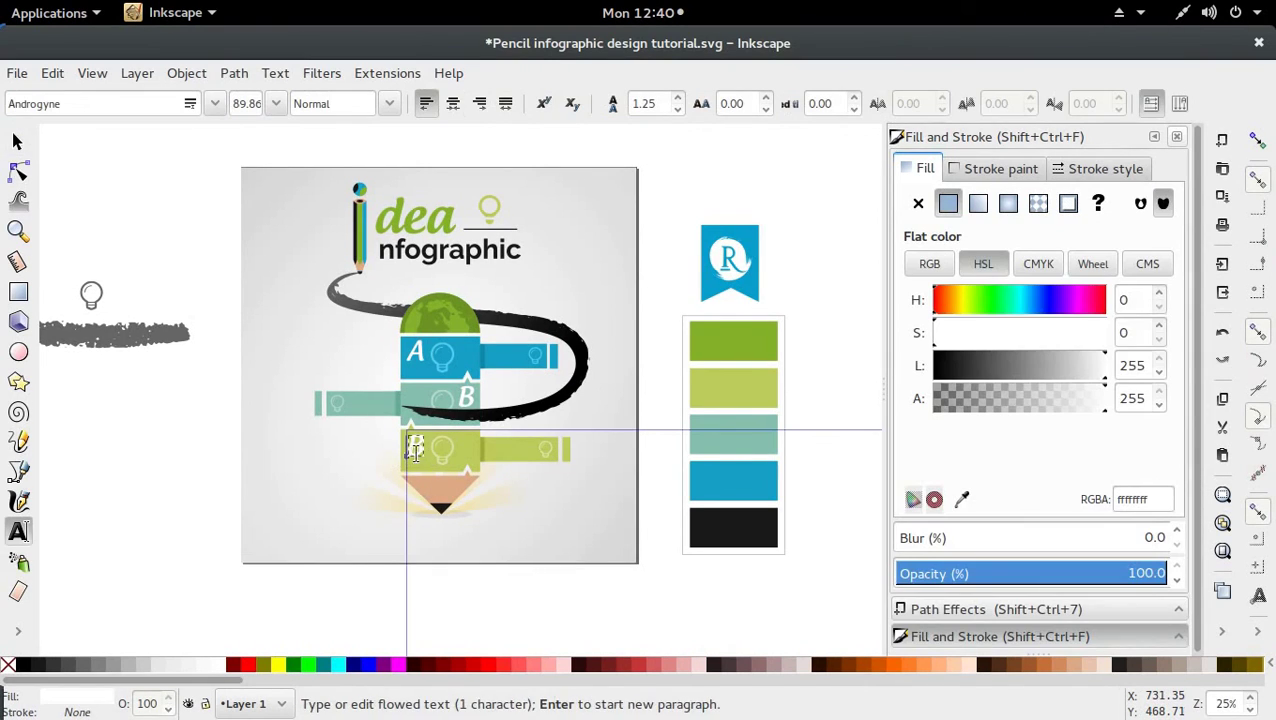
key("ctrl+a")
type("C")
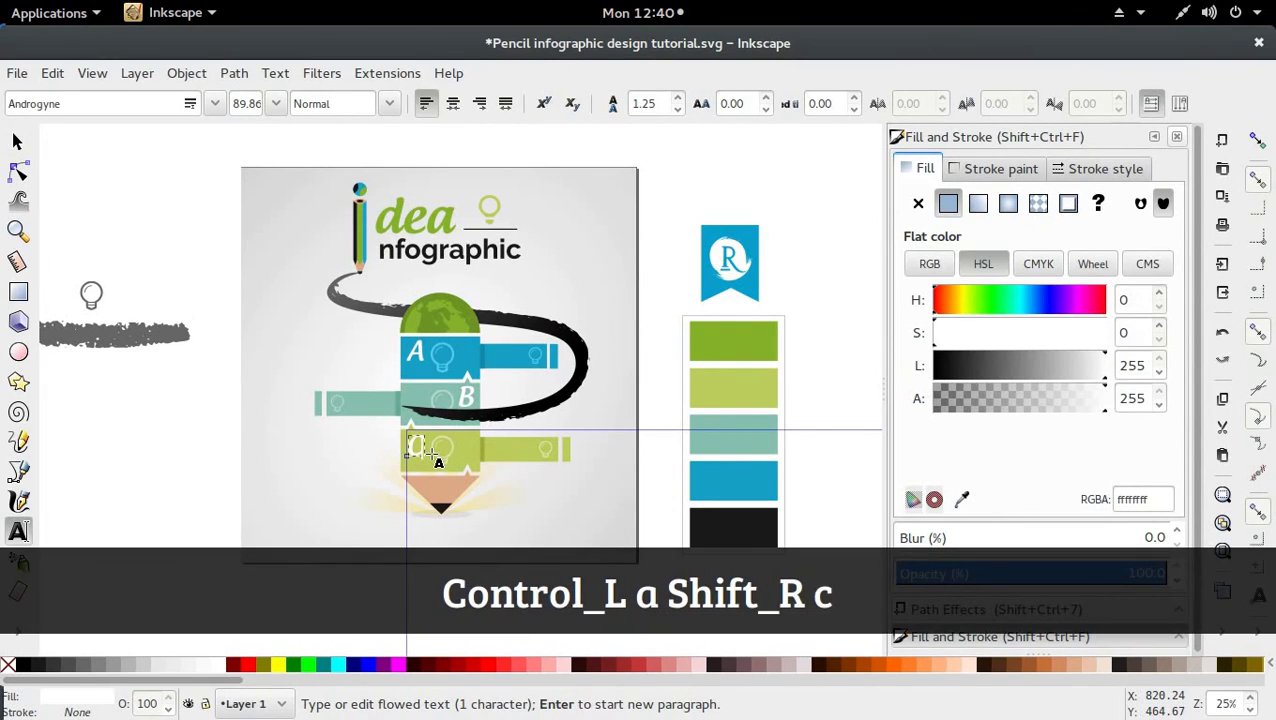
left_click(16, 141)
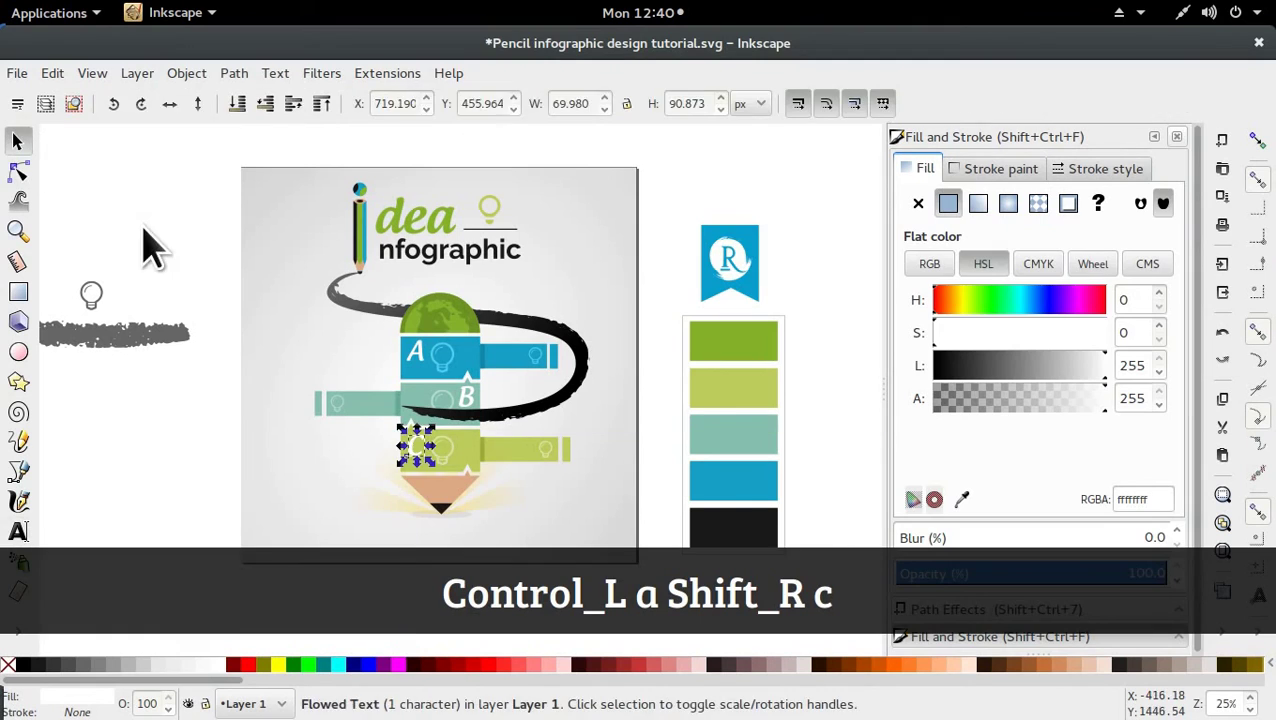
key("Escape")
left_click(484, 418)
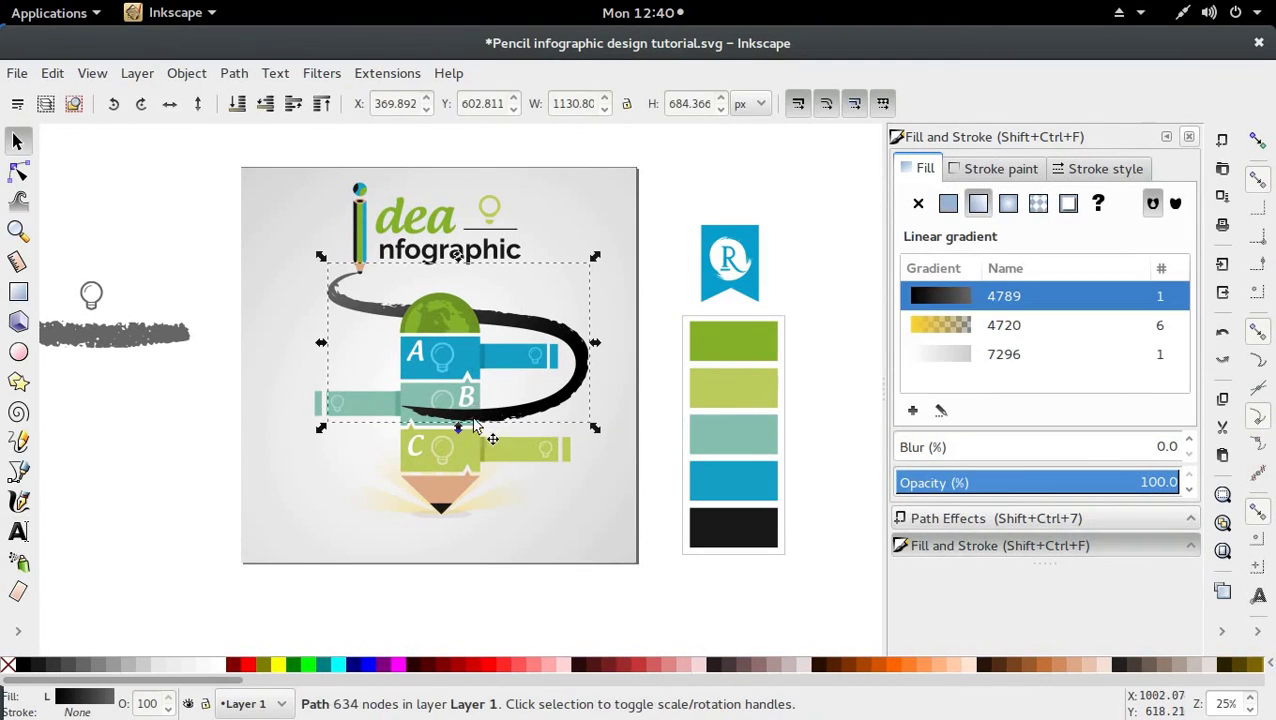
left_click(474, 418, "alt")
left_click(466, 412, "alt")
left_click(452, 397, "alt")
key("ctrl+shift")
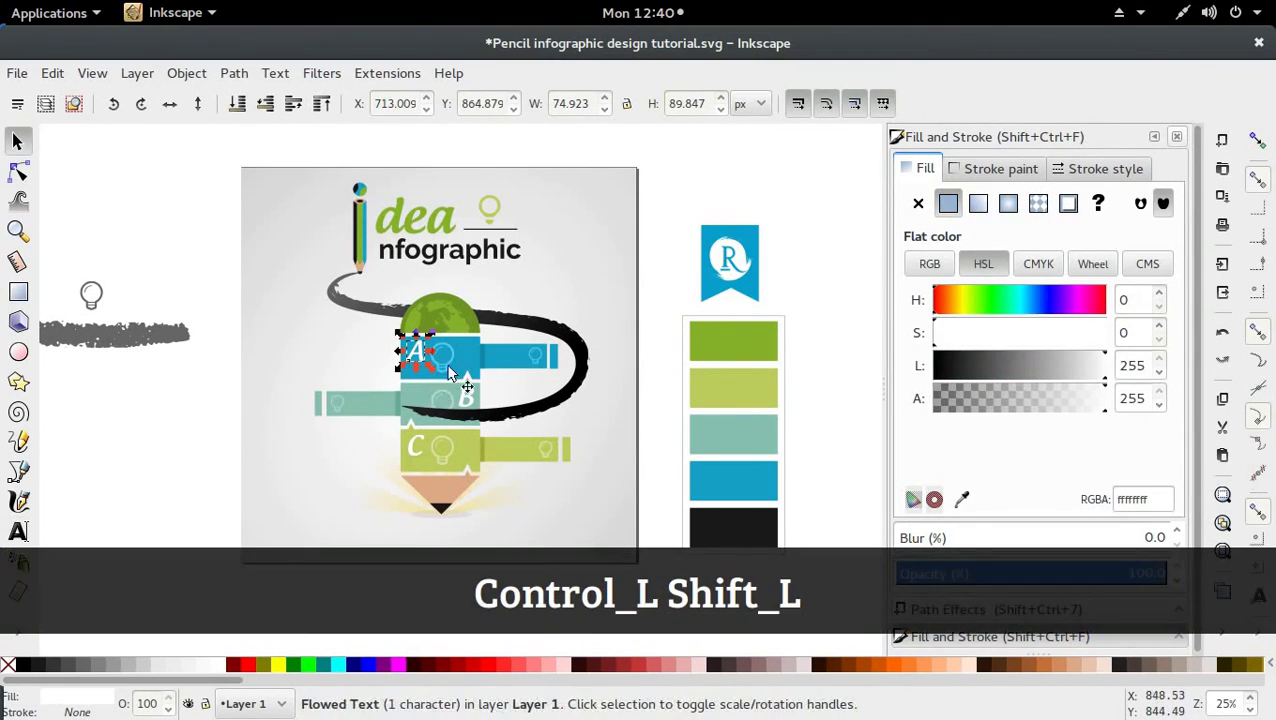
left_click(806, 384)
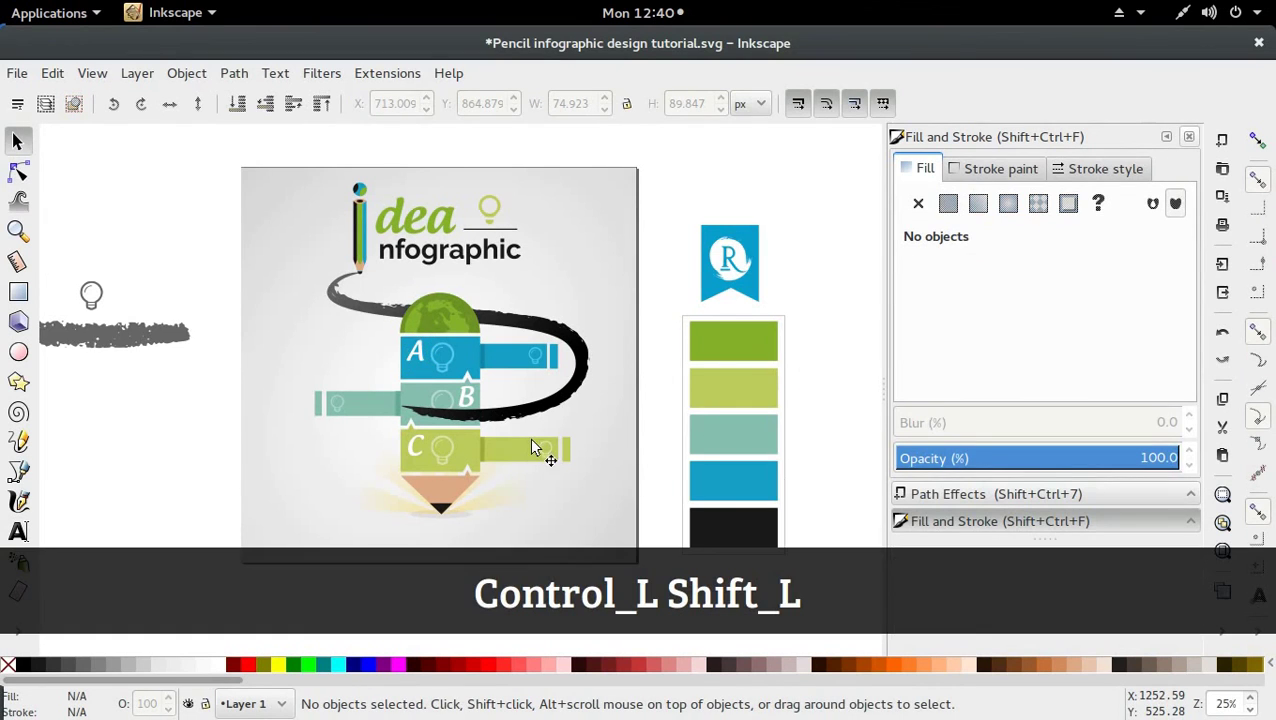
scroll(529, 437, "down", 2)
key("ctrl")
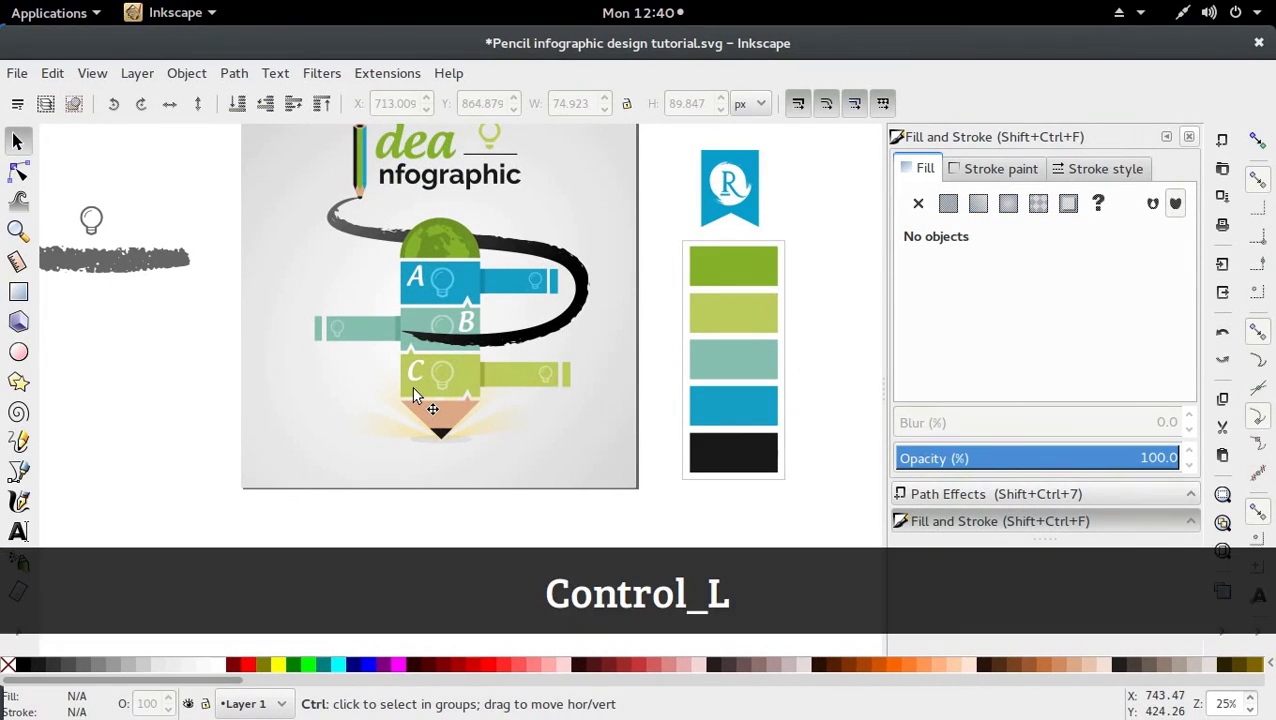
scroll(412, 386, "up", 3)
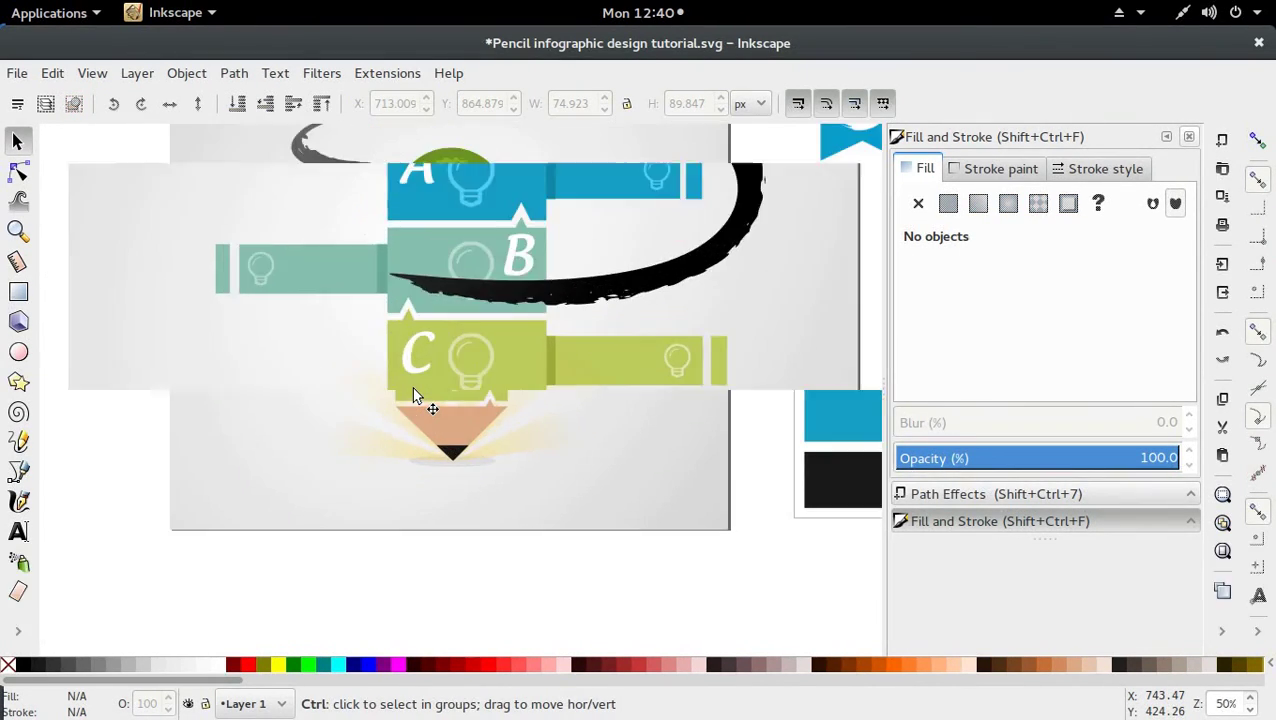
scroll(410, 390, "down", 3)
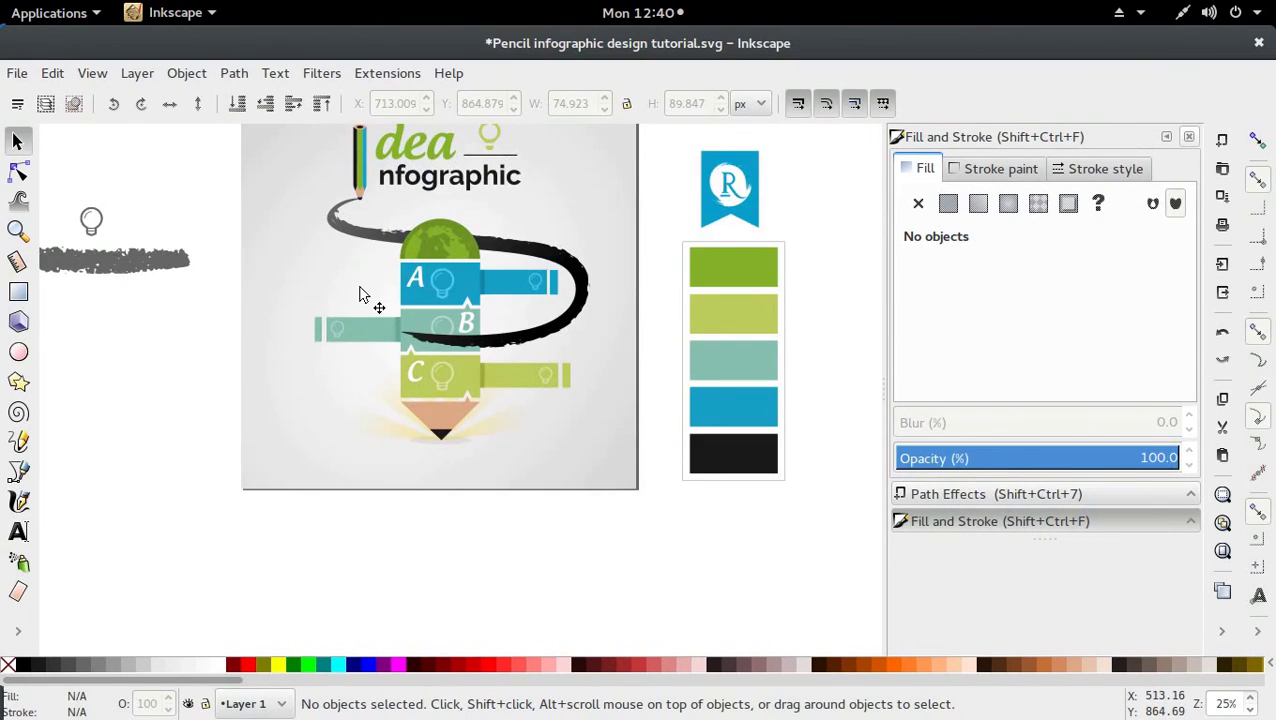
scroll(355, 291, "up", 2)
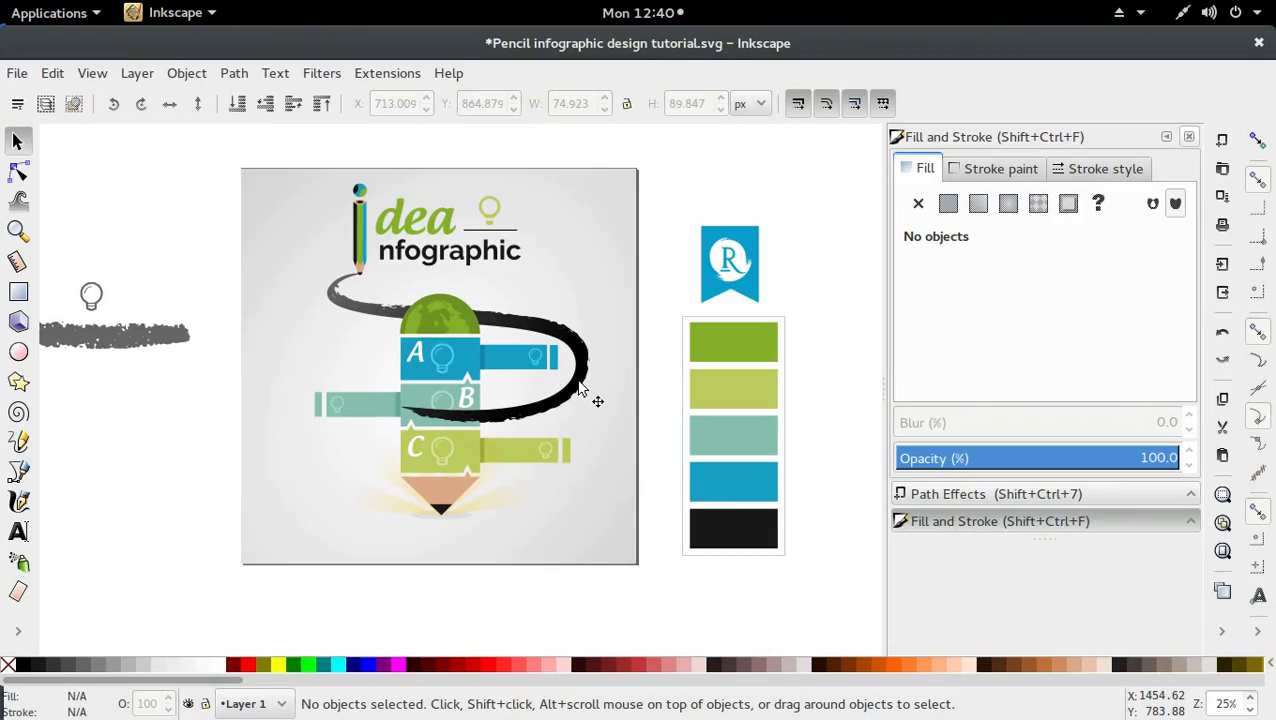
Copy band A's "Point title" heading and its placeholder paragraph from Pencil infographic design.svg and return to the tutorial drawing
key("ctrl+alt+Down")
key("ctrl+alt+Down")
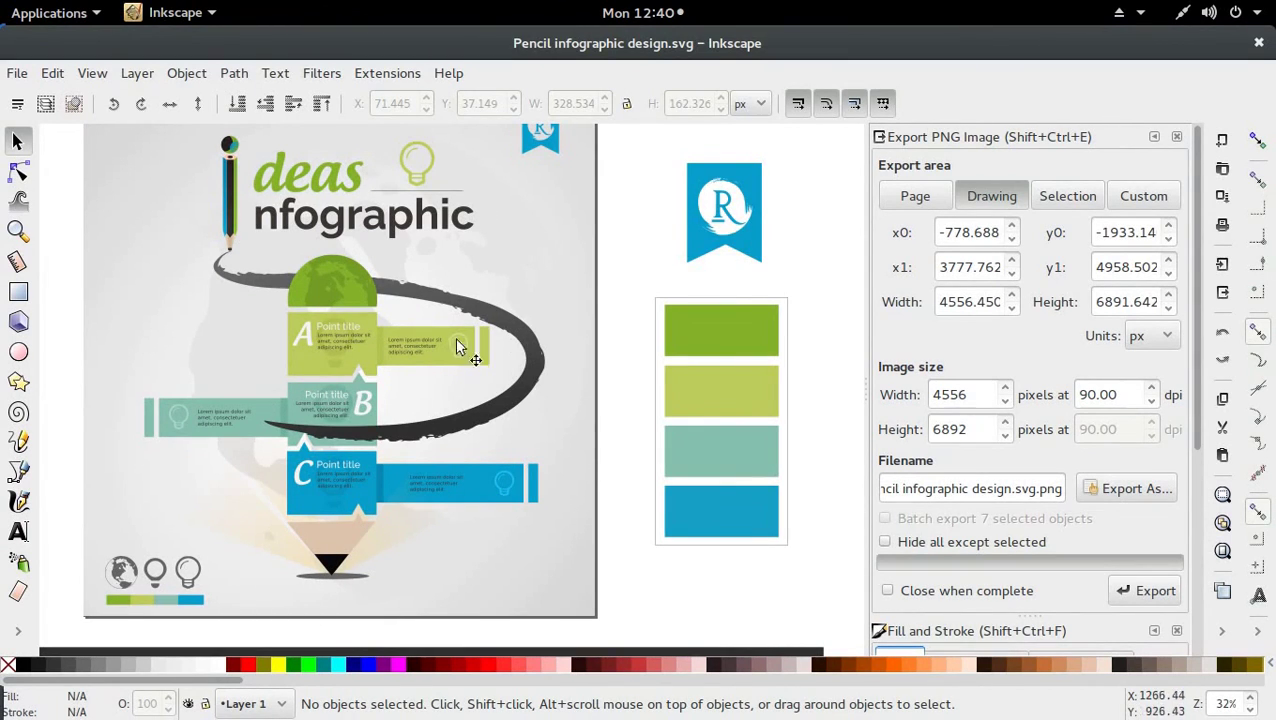
left_click(428, 355)
left_click(428, 352, "alt")
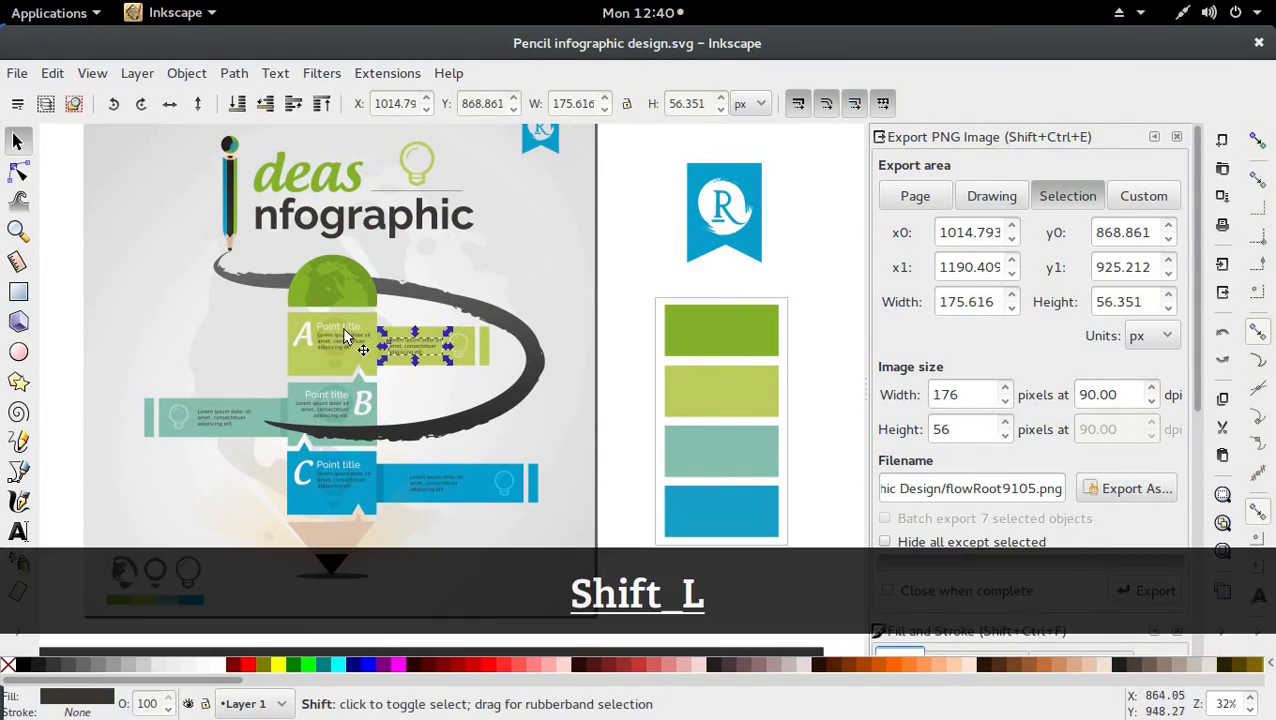
left_click(358, 341, "shift")
key("ctrl")
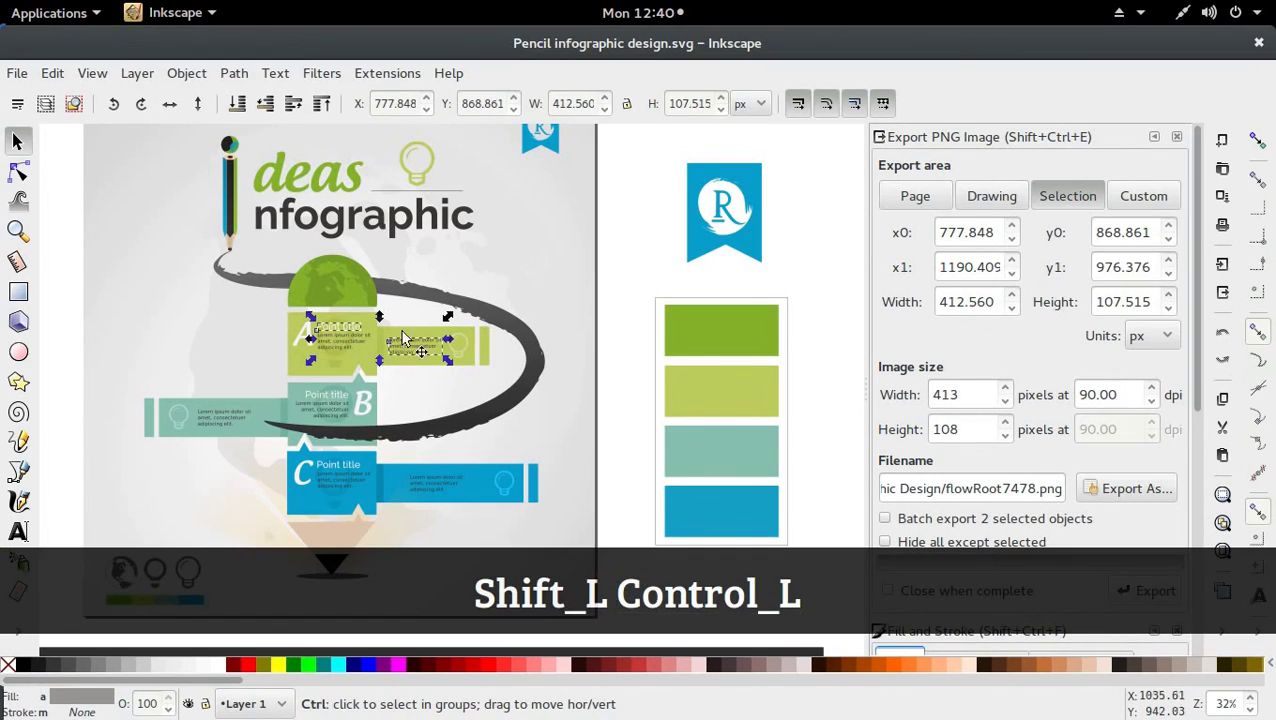
left_click(340, 350)
left_click(340, 350)
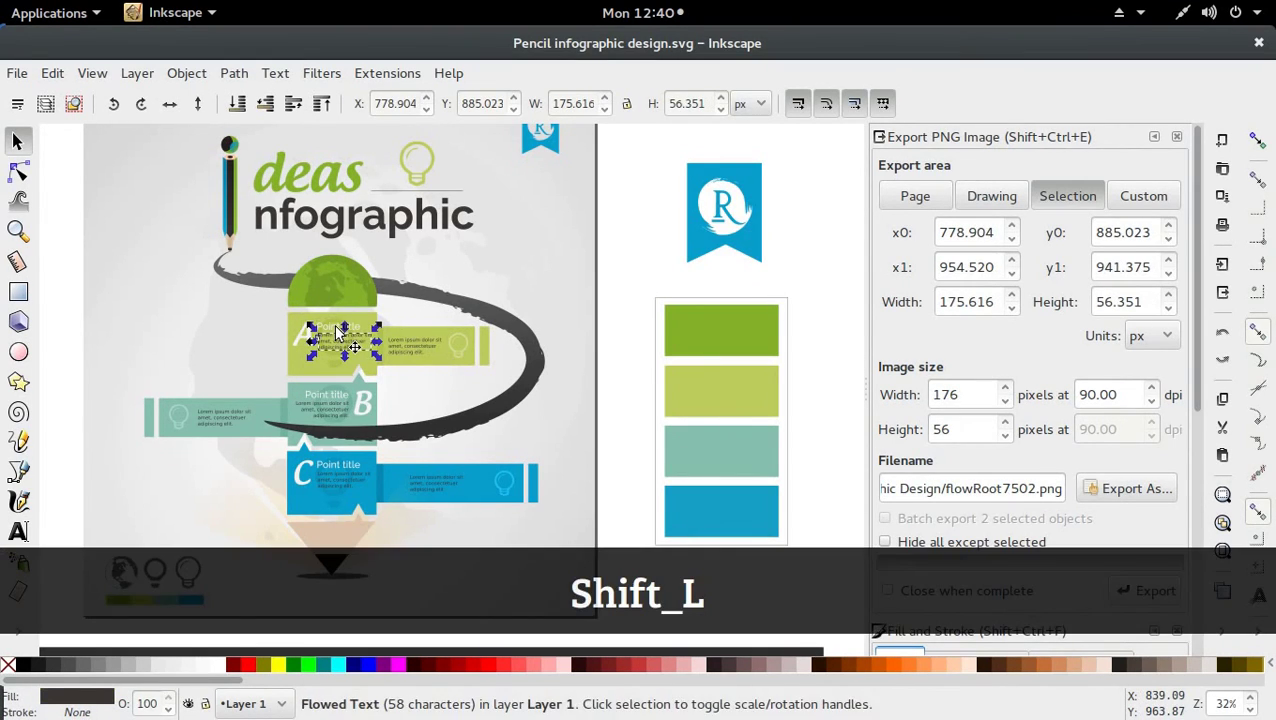
left_click(338, 332, "shift")
key("ctrl+c")
key("ctrl")
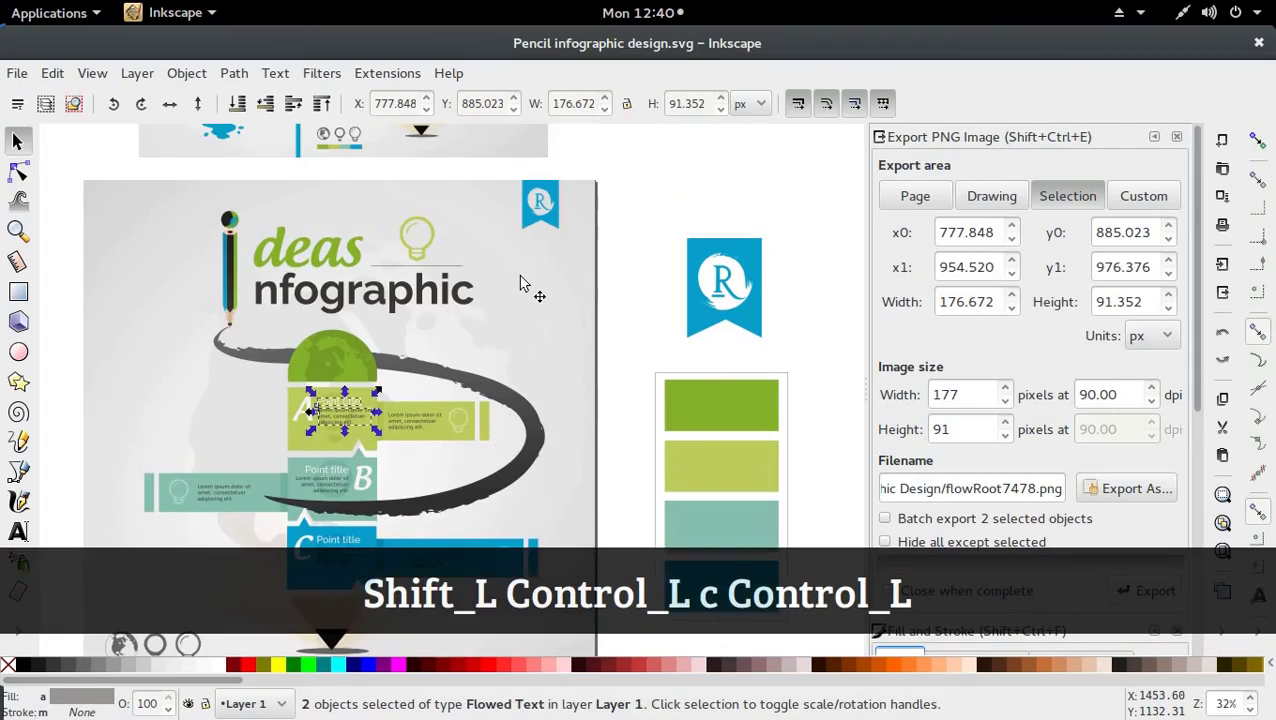
scroll(520, 283, "up", 1, "ctrl")
scroll(520, 283, "down", 1, "ctrl")
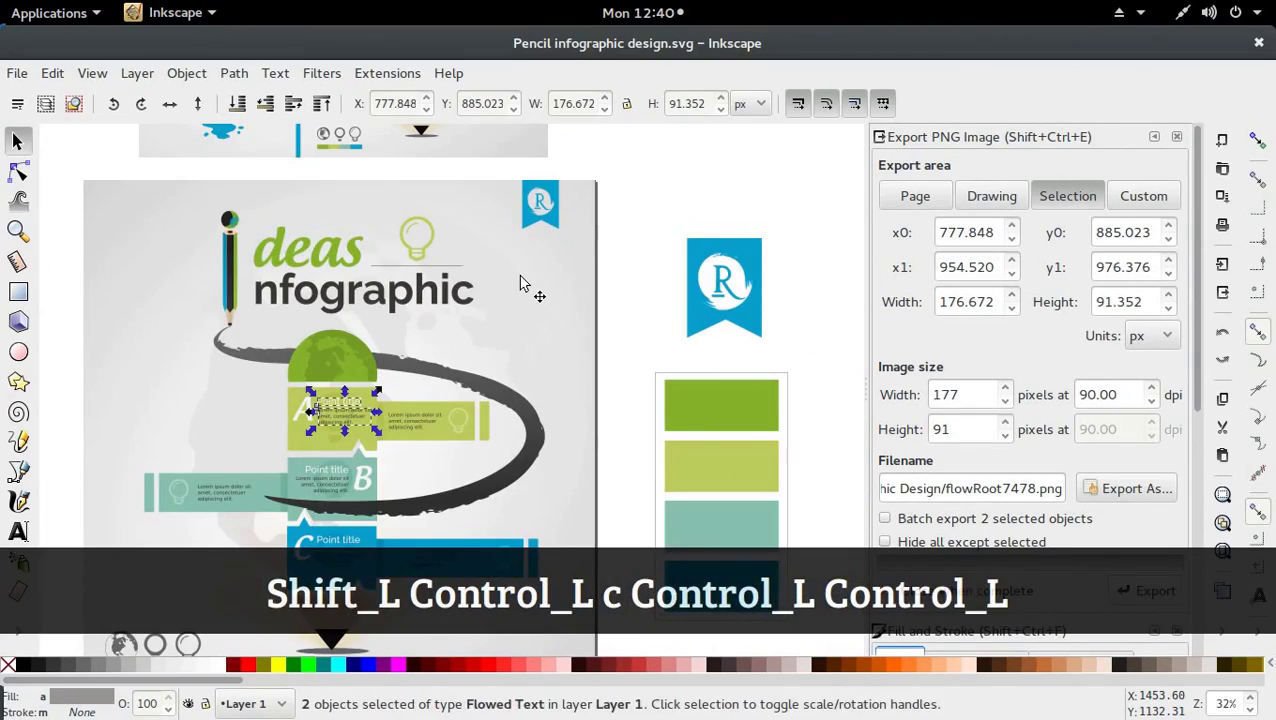
key("ctrl+alt+Up")
key("ctrl+alt+Up")
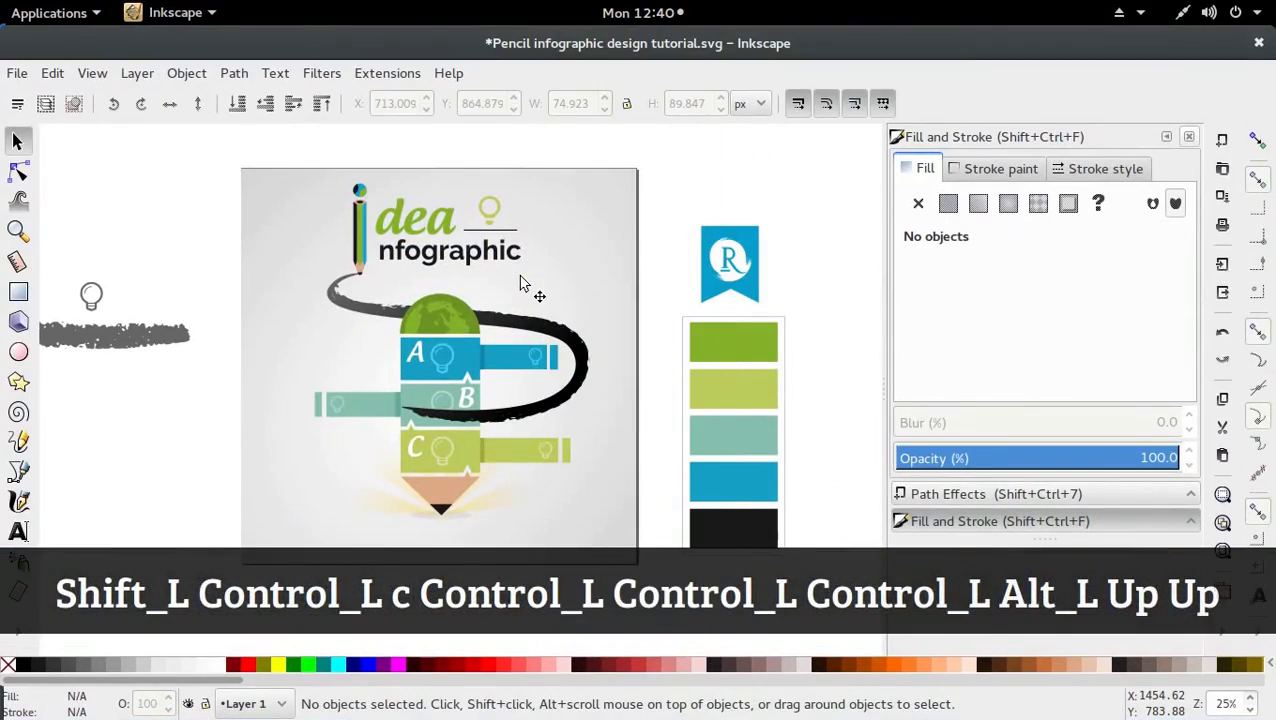
Recolour the large bulb on the blue band with the darker blue sampled from the adjoining arm's shadow strip
scroll(513, 370, "up", 2, "ctrl")
scroll(513, 370, "down", 2, "ctrl")
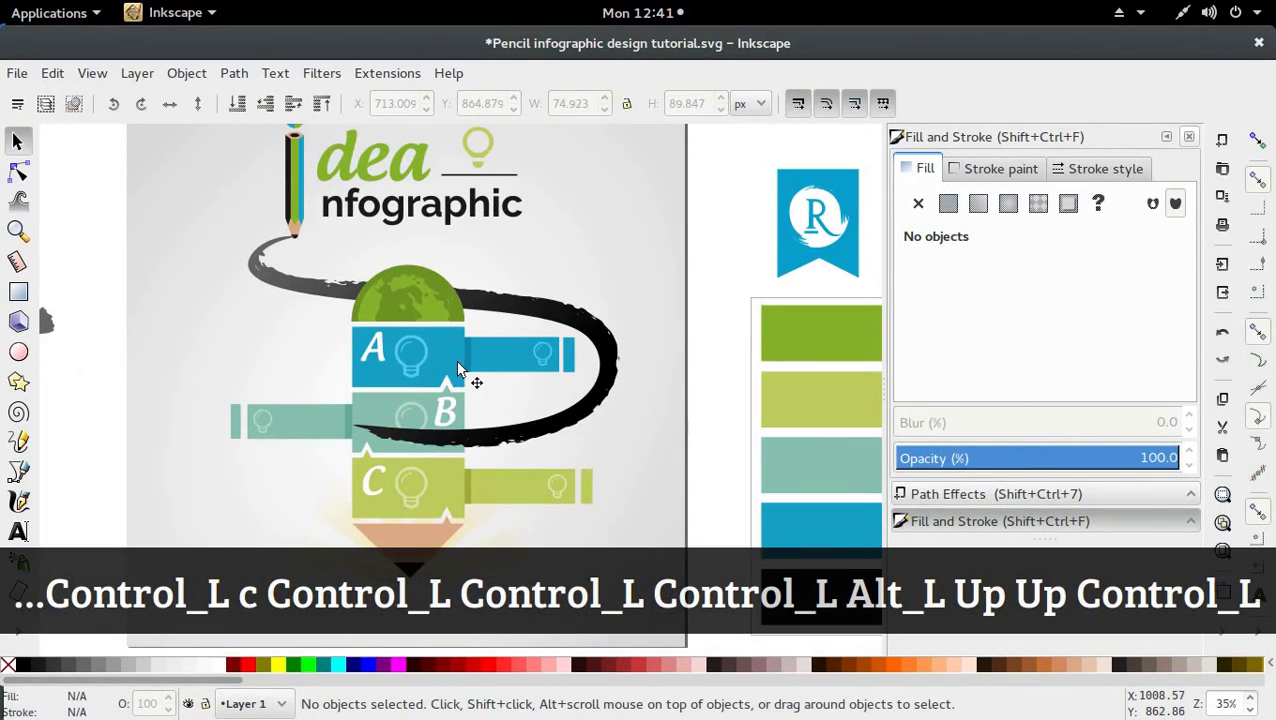
left_click(413, 354, "ctrl")
key("d")
left_click(470, 362)
key("s")
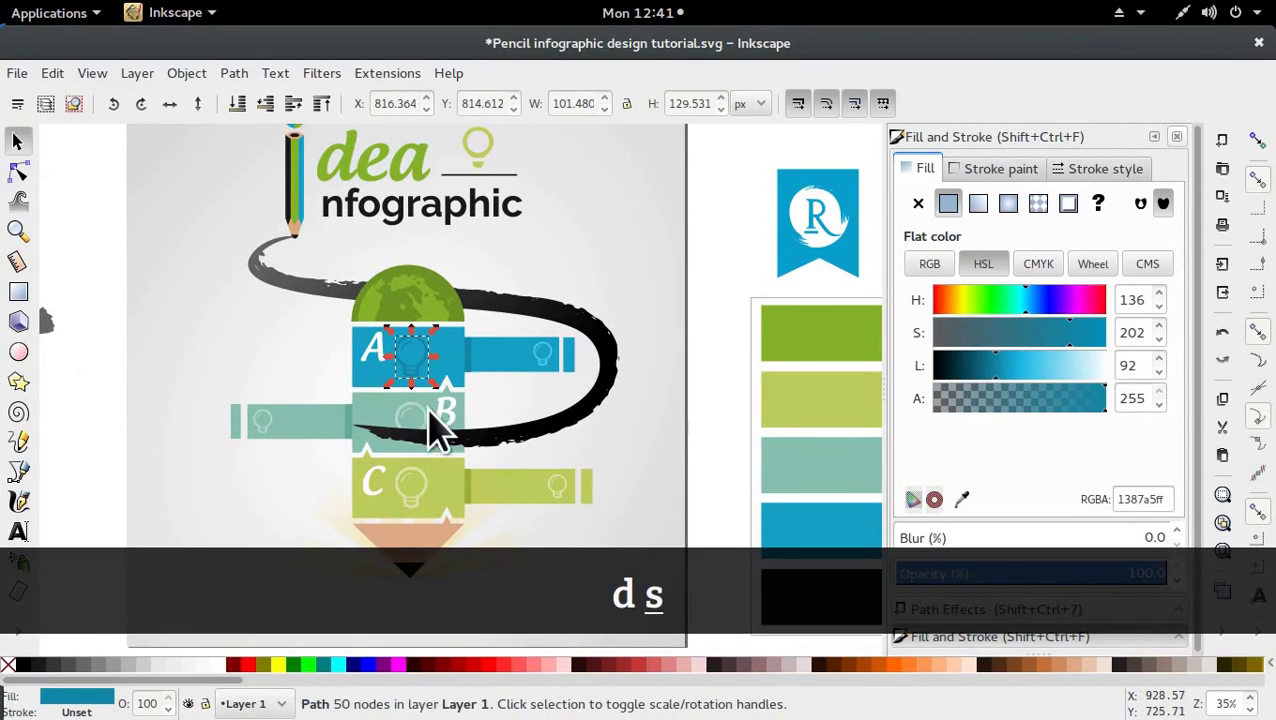
Recolour the large bulbs on the teal and lime bands with the darker shades sampled from their own arms' shadow strips
left_click(425, 414, "ctrl")
key("d")
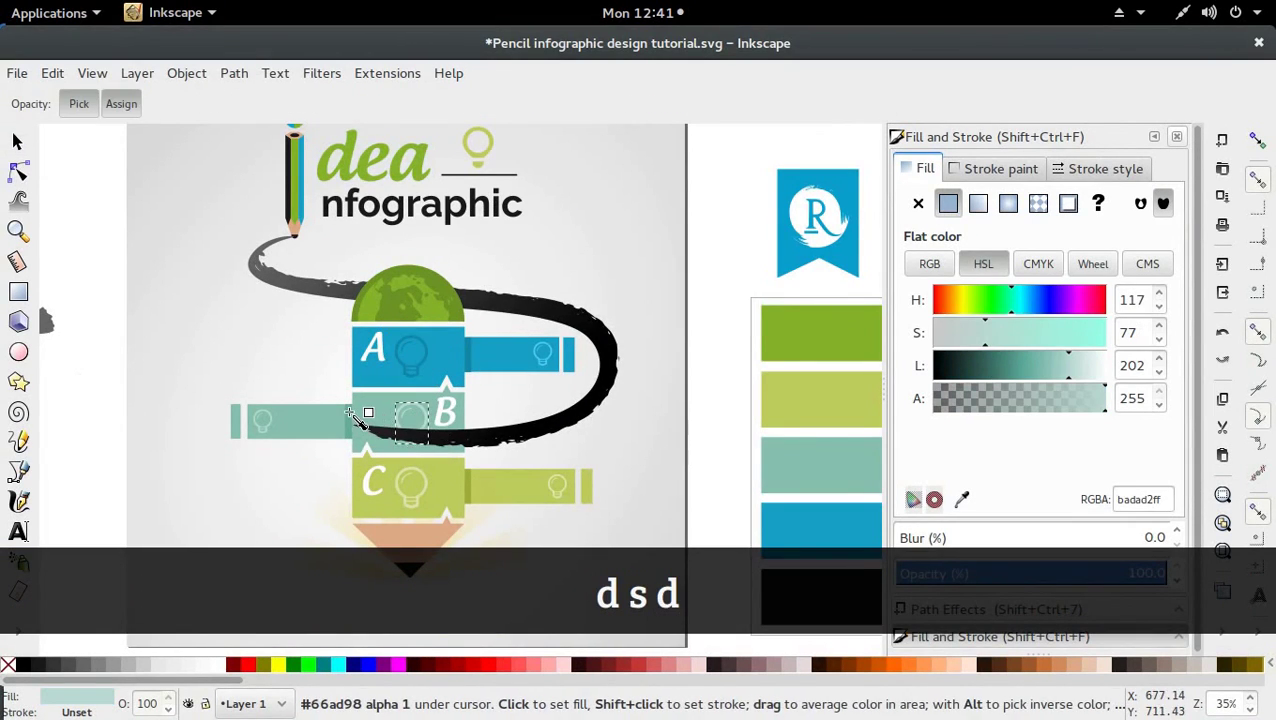
left_click(357, 421)
key("s")
left_click(408, 480, "ctrl")
key("d")
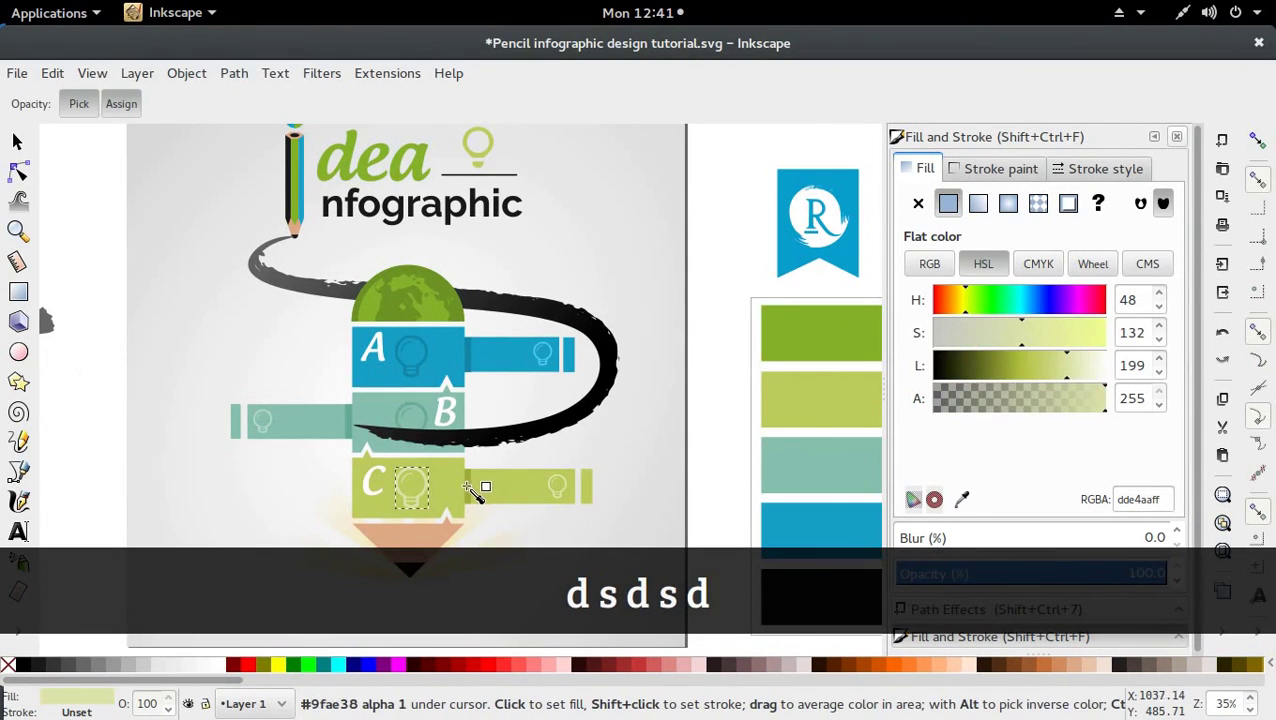
left_click(470, 494)
key("s")
left_click(138, 381)
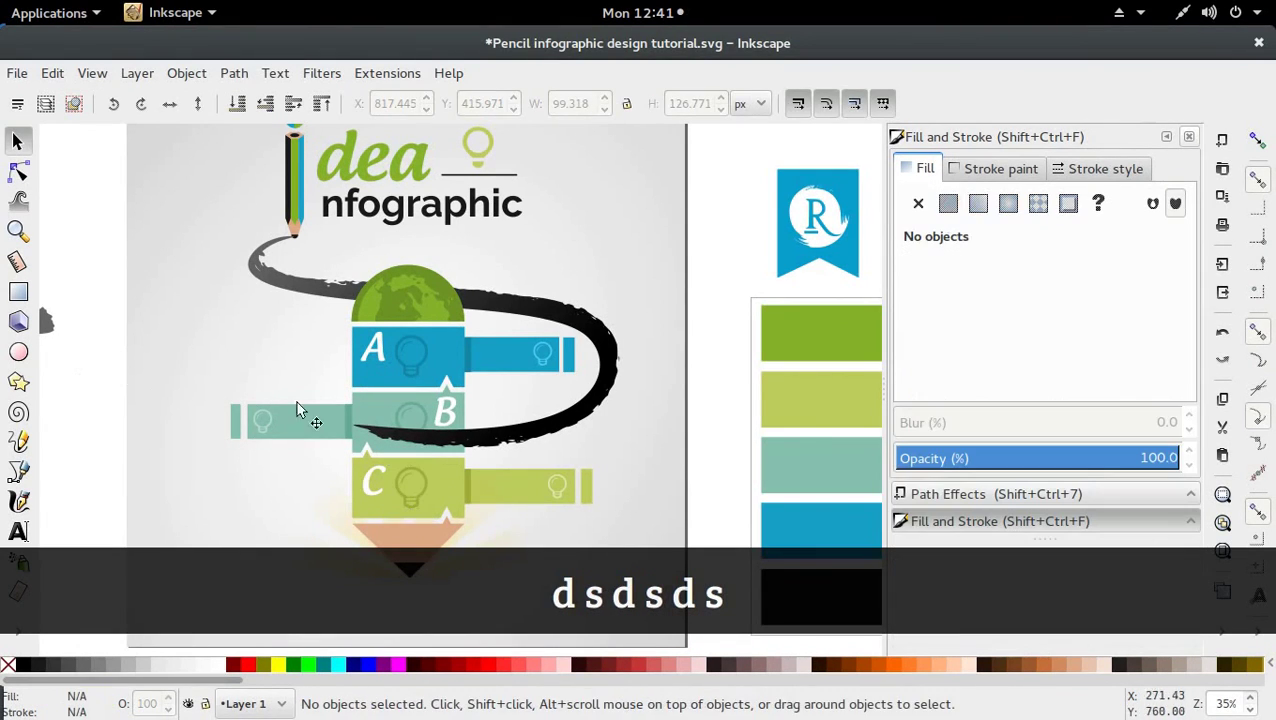
Paste the copied title and paragraph beside the A on the blue band, and duplicate the pair onto the lime and teal bands
key("ctrl+v")
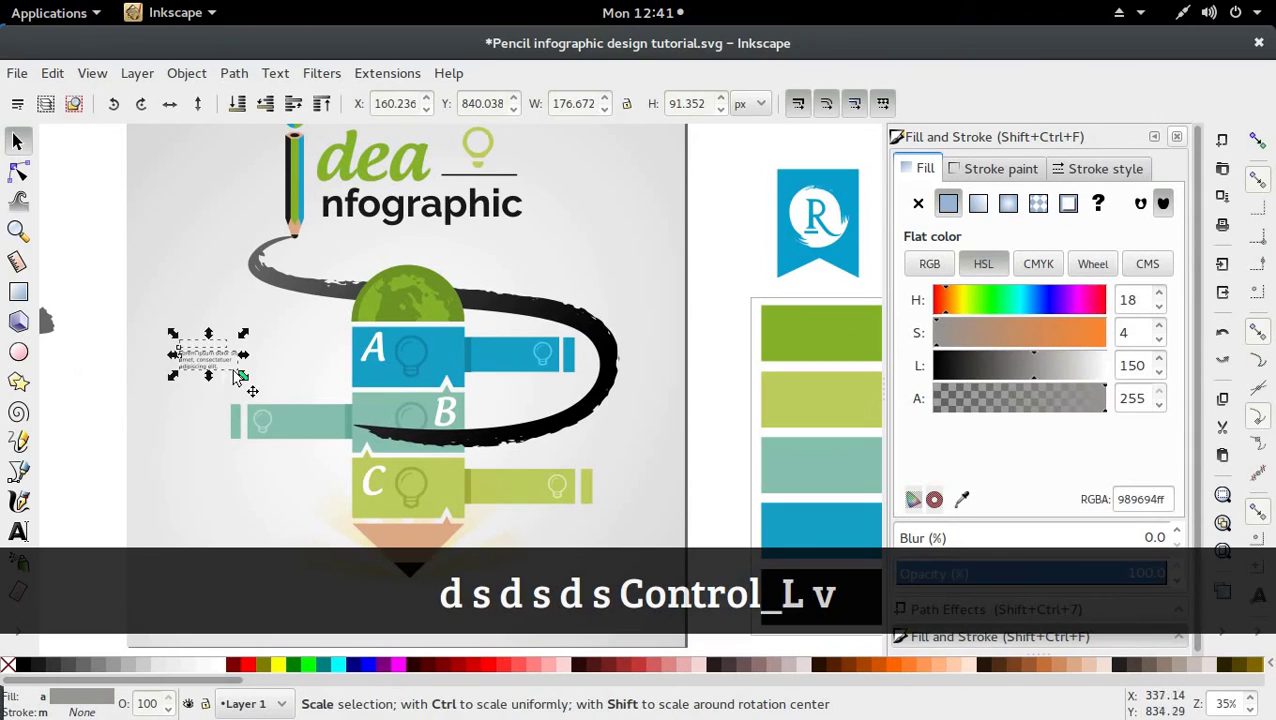
left_click_drag(207, 365, 424, 361)
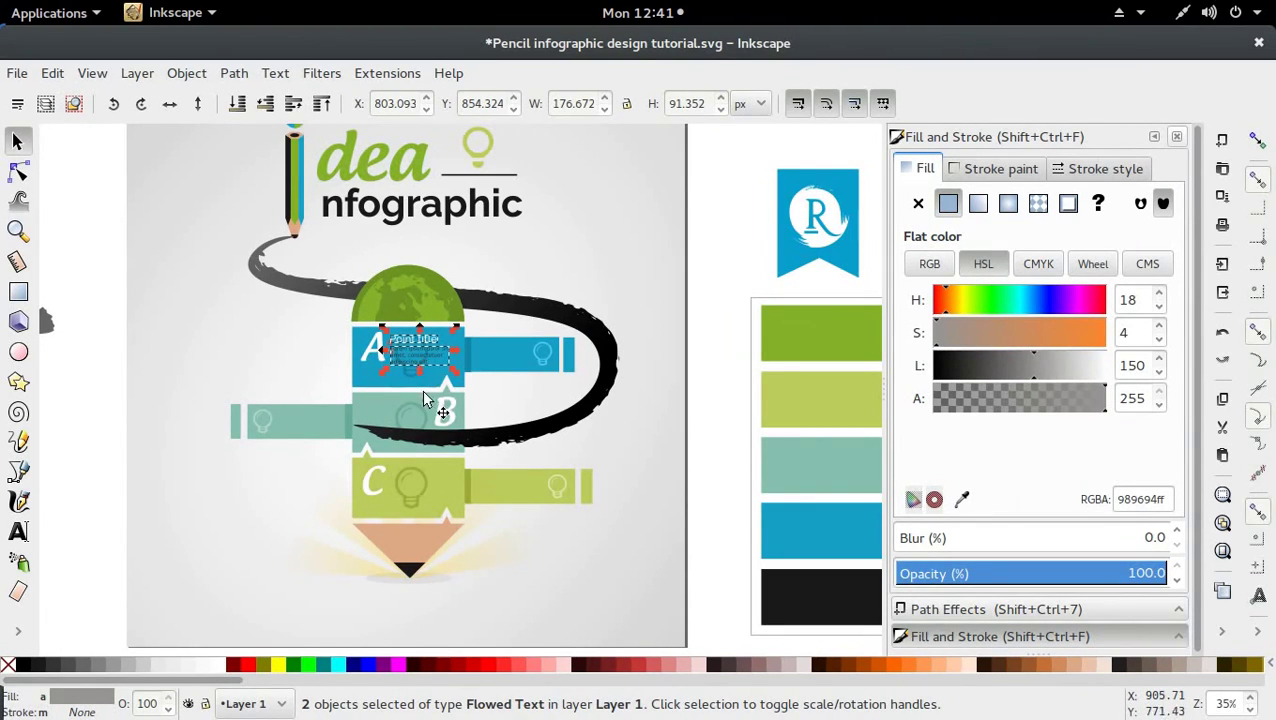
key("ctrl+d")
left_click_drag(428, 348, 420, 487)
key("ctrl+d")
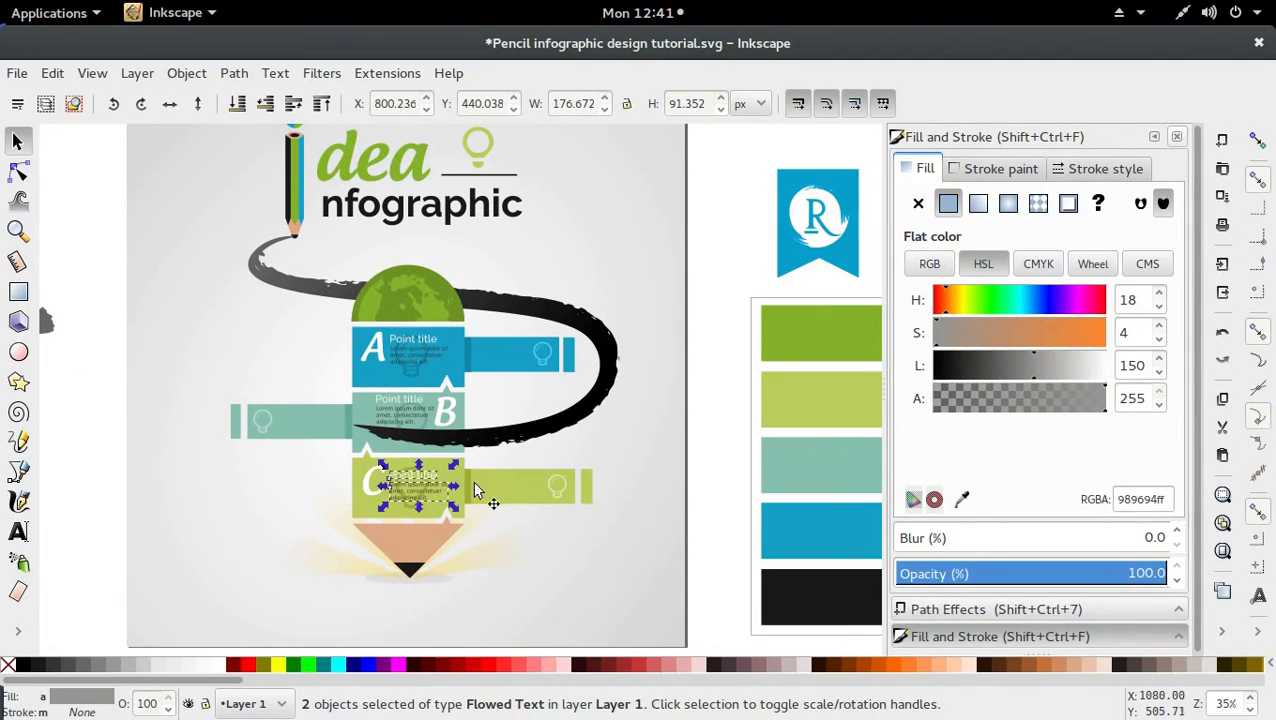
Nudge the white letter C and the teal band's title and paragraph slightly downwards
left_click(378, 500, "ctrl")
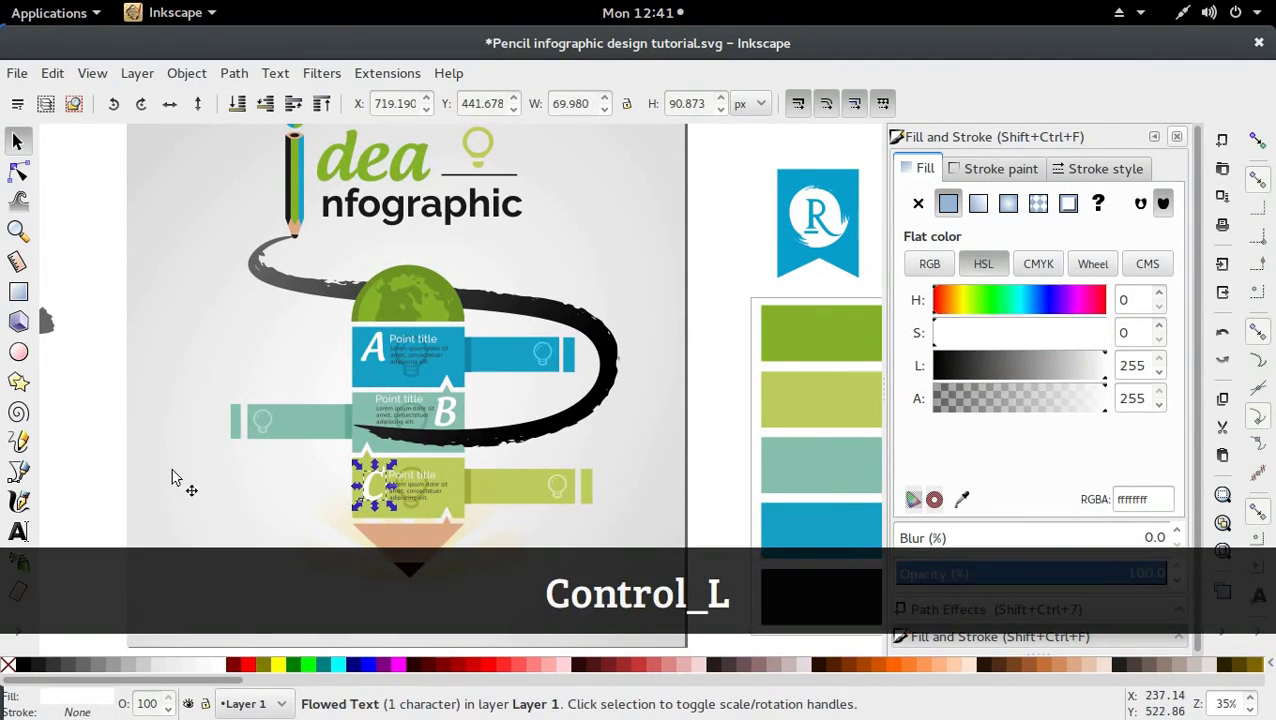
left_click(91, 441)
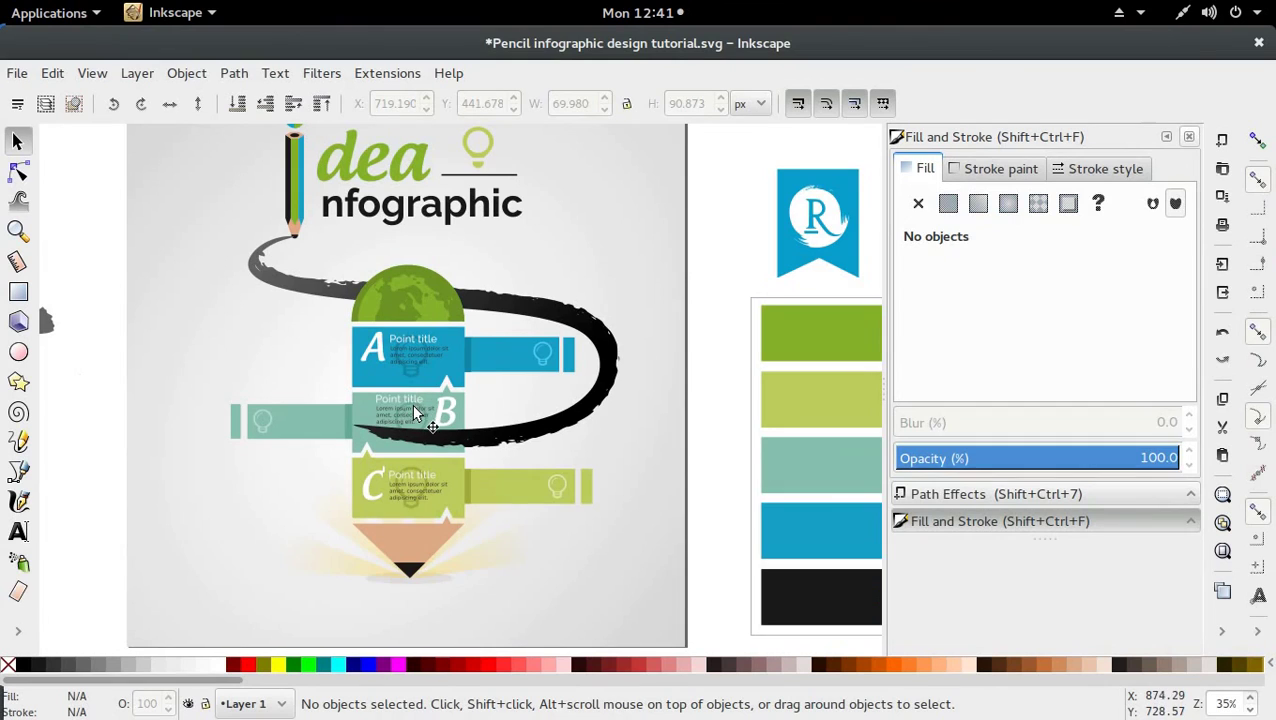
left_click(411, 404, "ctrl")
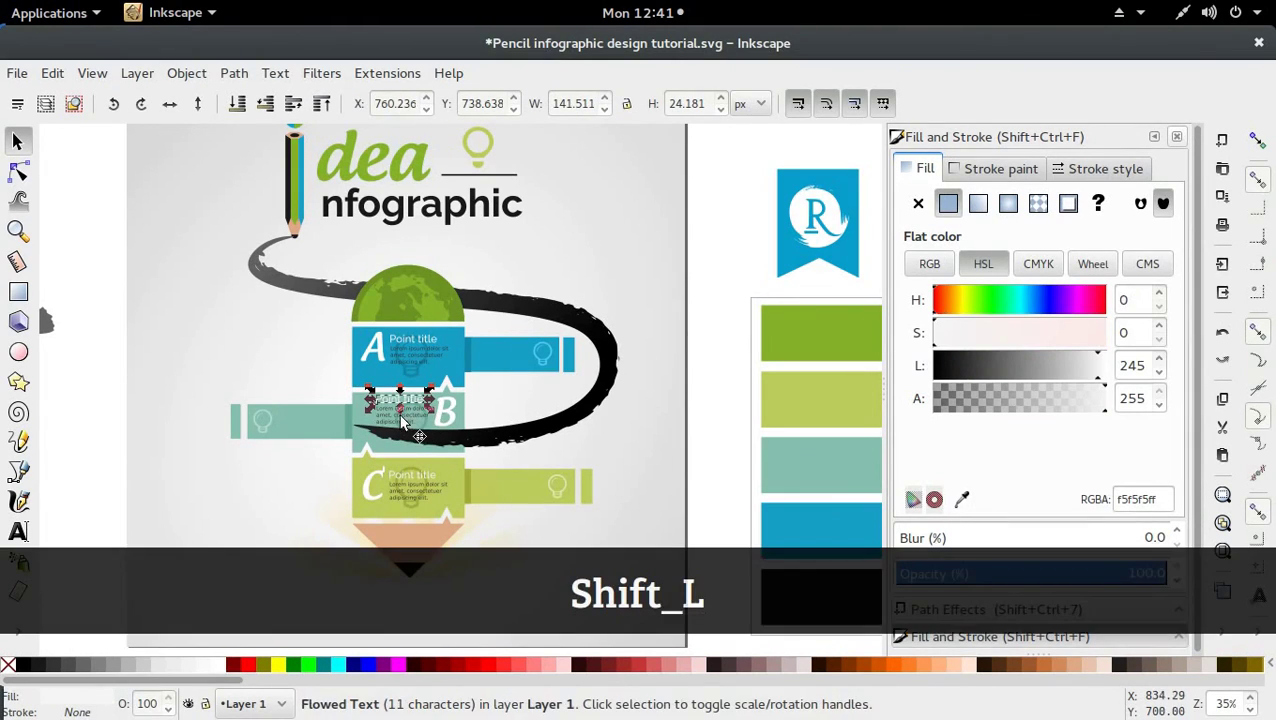
left_click(417, 418, "shift")
left_click(418, 425, "ctrl")
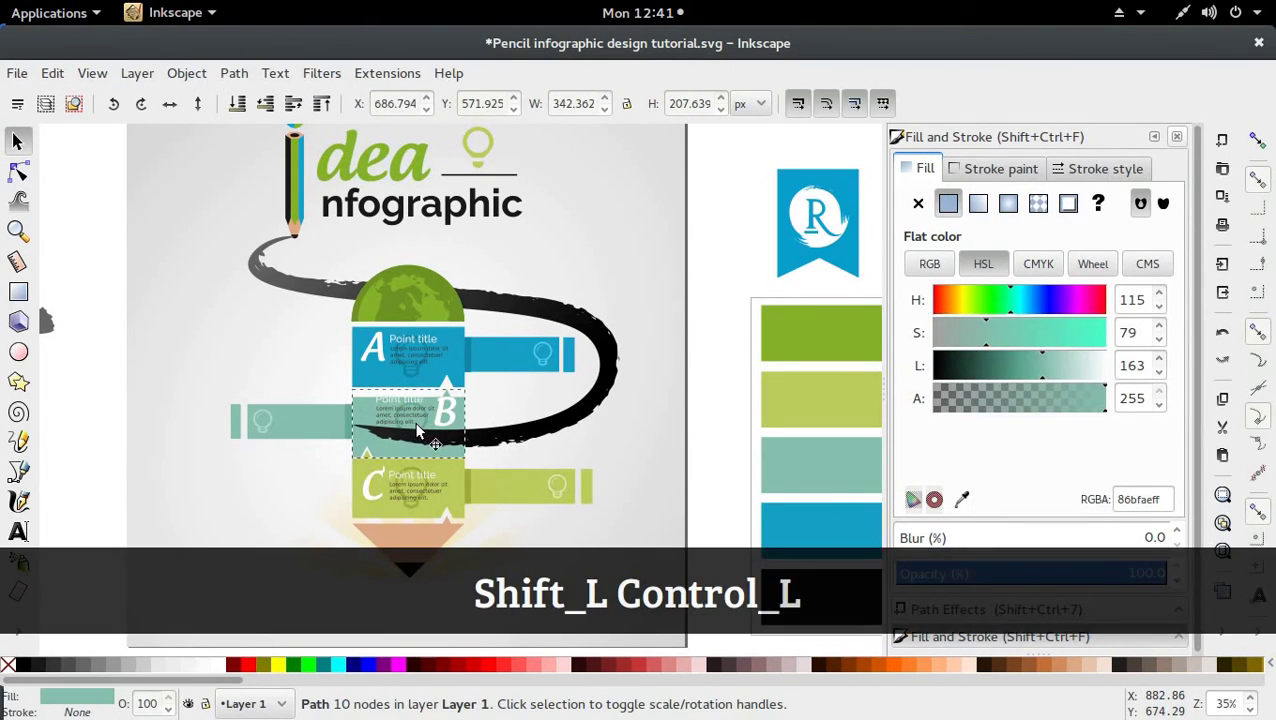
key("ctrl+shift+z")
left_click(418, 418)
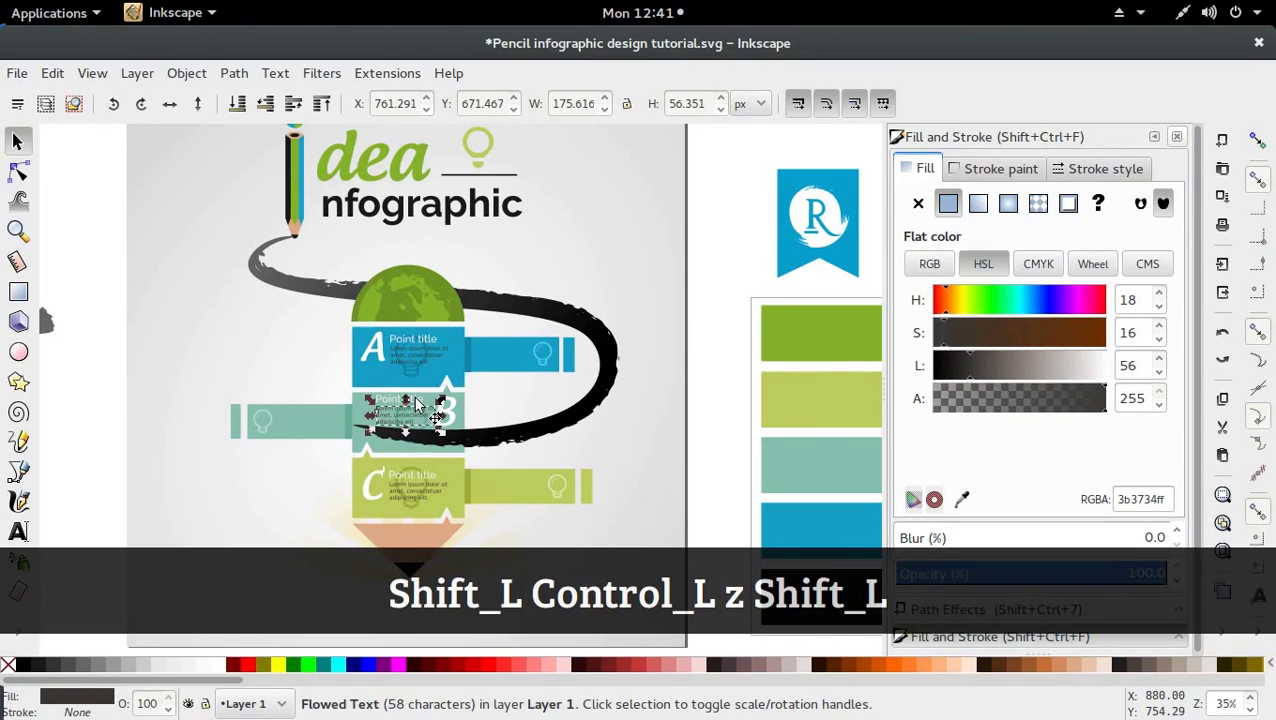
left_click(420, 410, "shift")
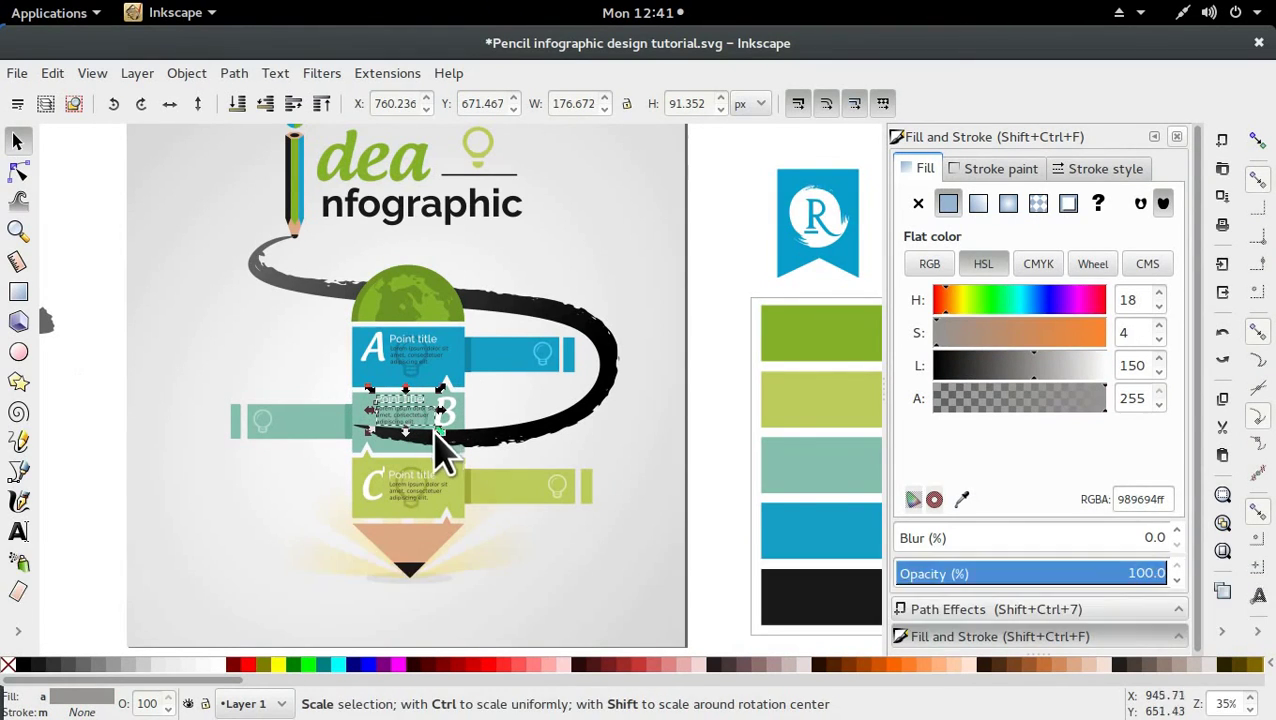
left_click_drag(407, 419, 407, 427)
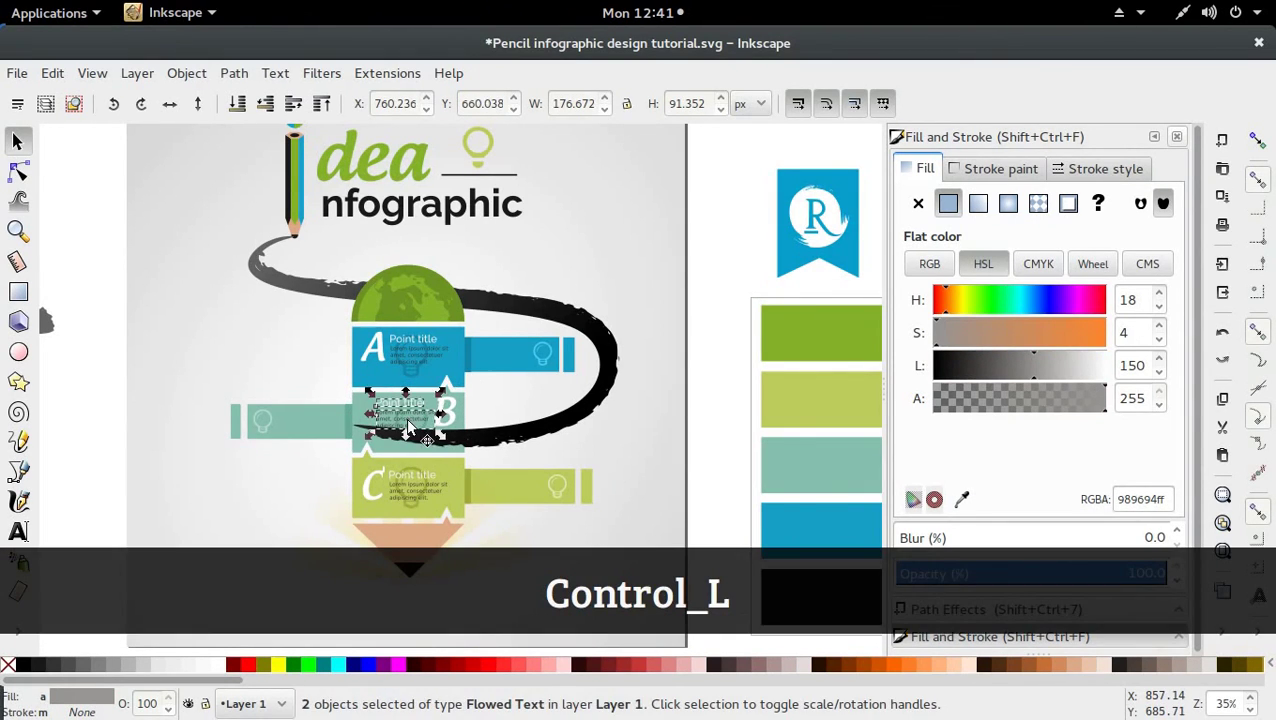
Right-align the placeholder paragraph on the teal band
left_click(519, 443, "ctrl")
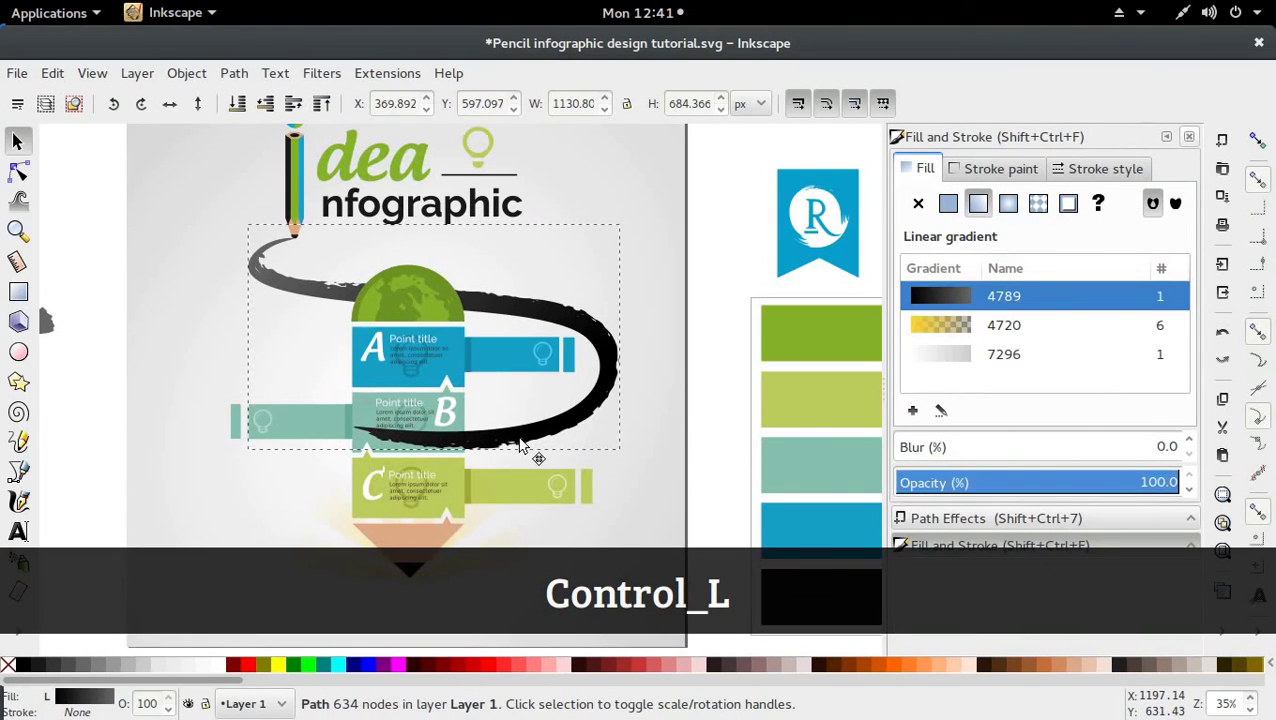
left_click(519, 443, "ctrl")
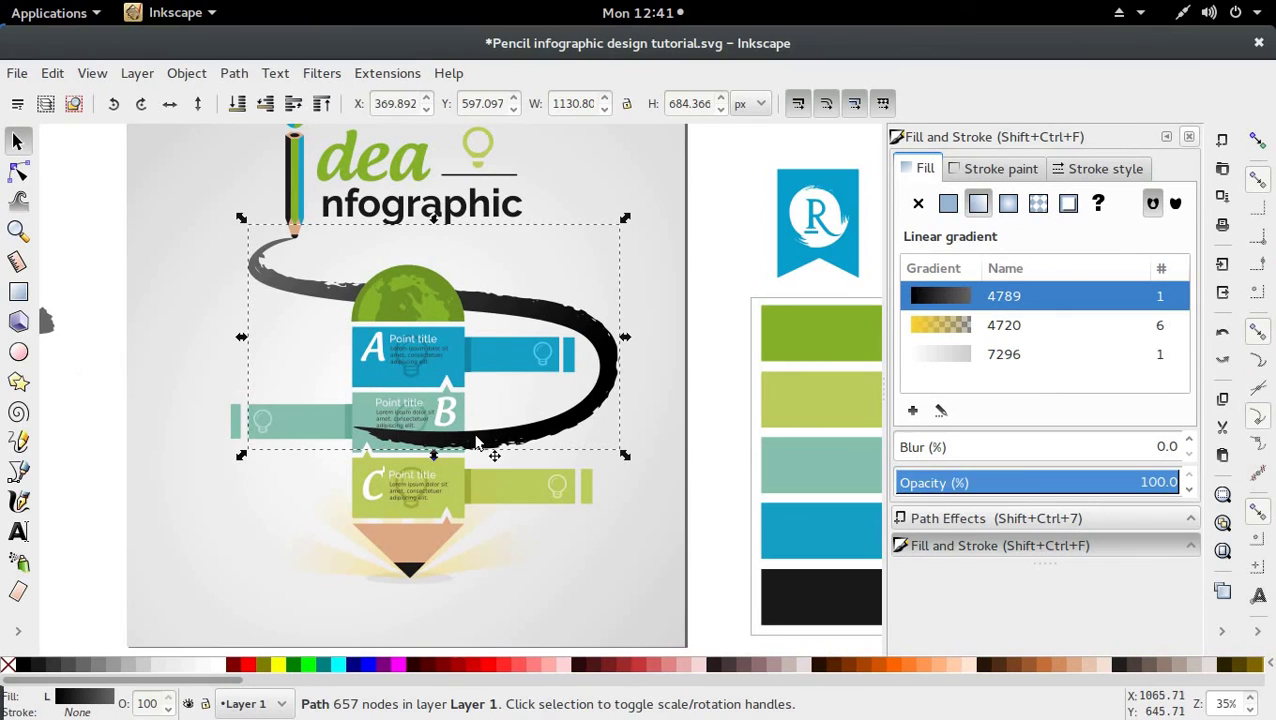
left_click(421, 421)
double_click(421, 421)
key("ctrl+a")
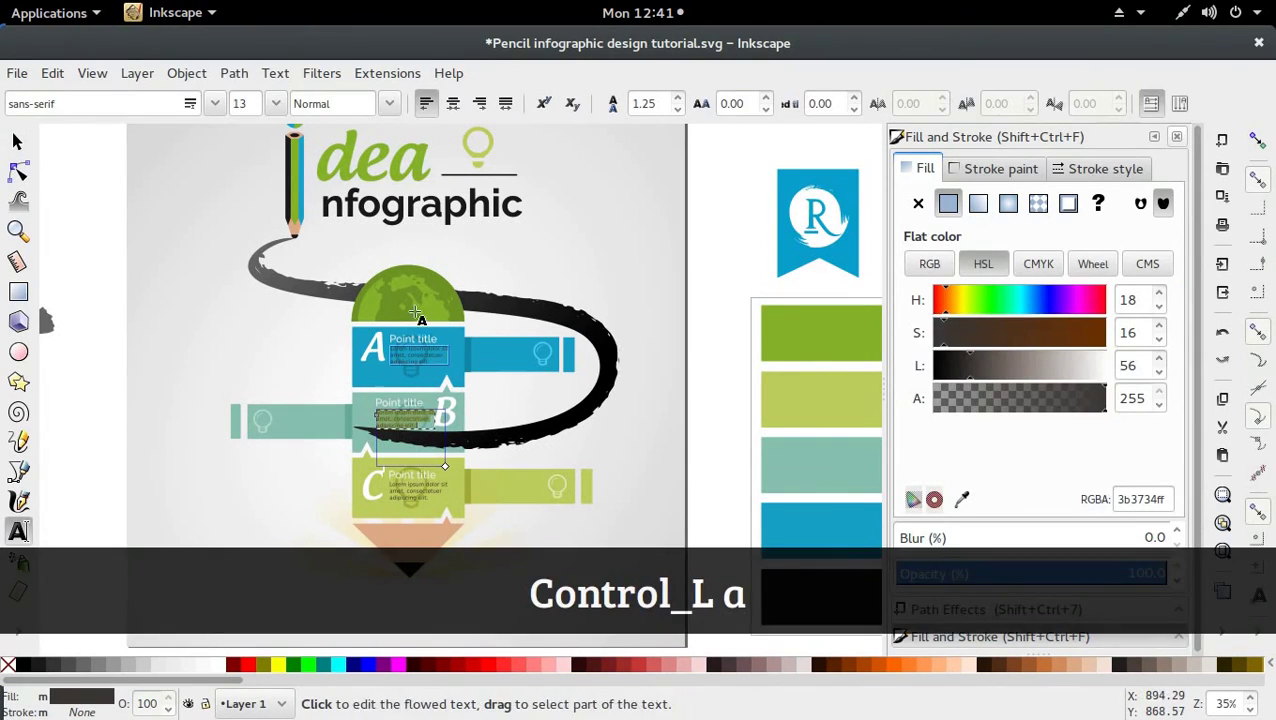
left_click(479, 103)
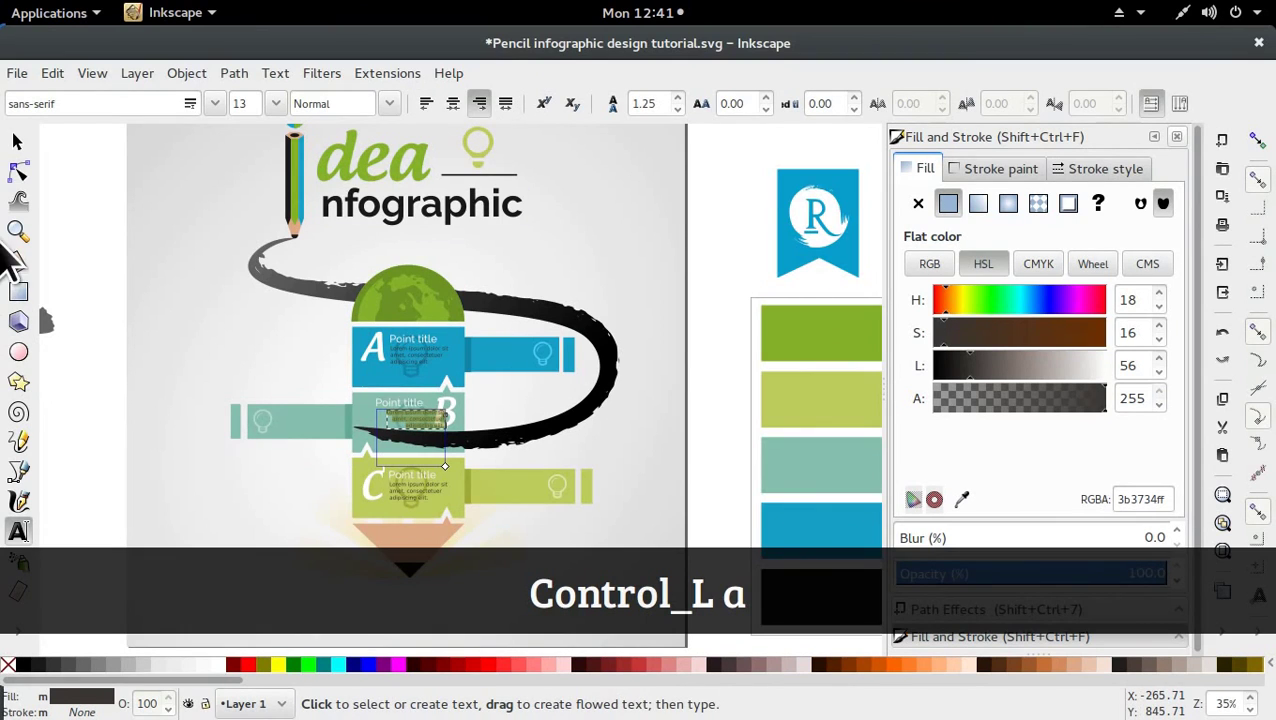
left_click(14, 148)
Shift the teal band's right-aligned paragraph and its point title slightly so they line up beside the B
left_click(421, 441, "ctrl")
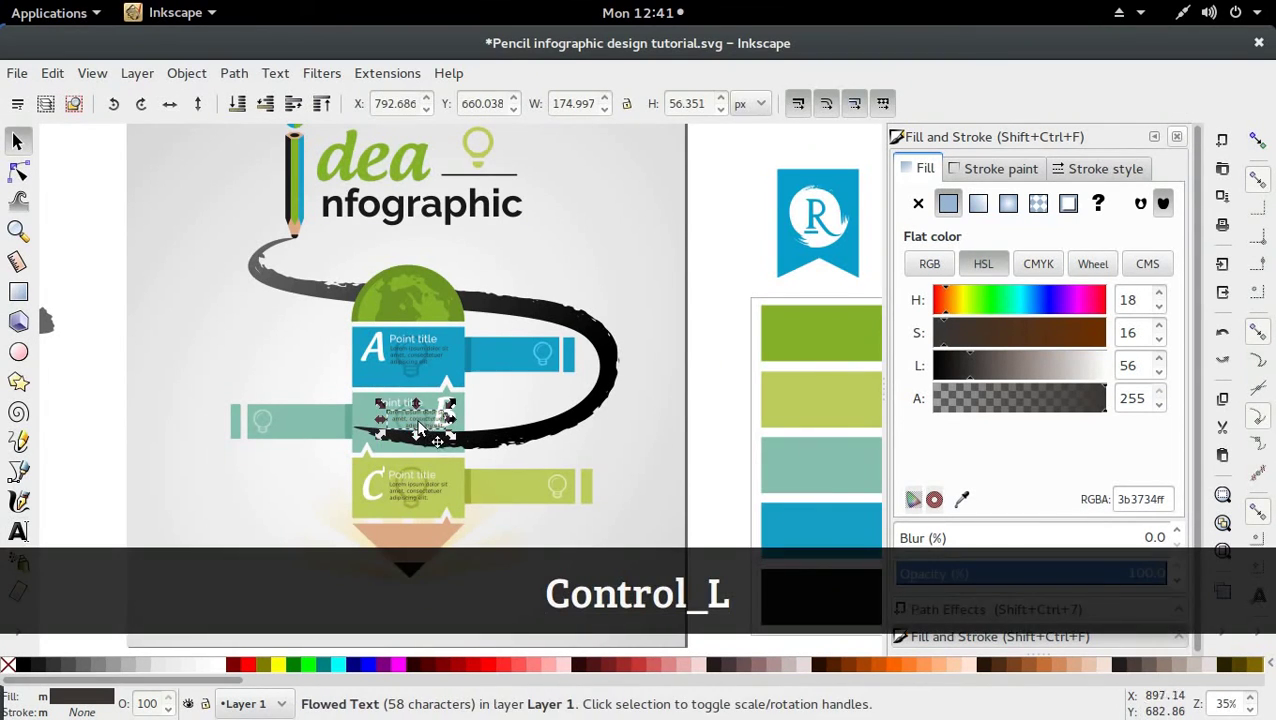
left_click(418, 407, "ctrl")
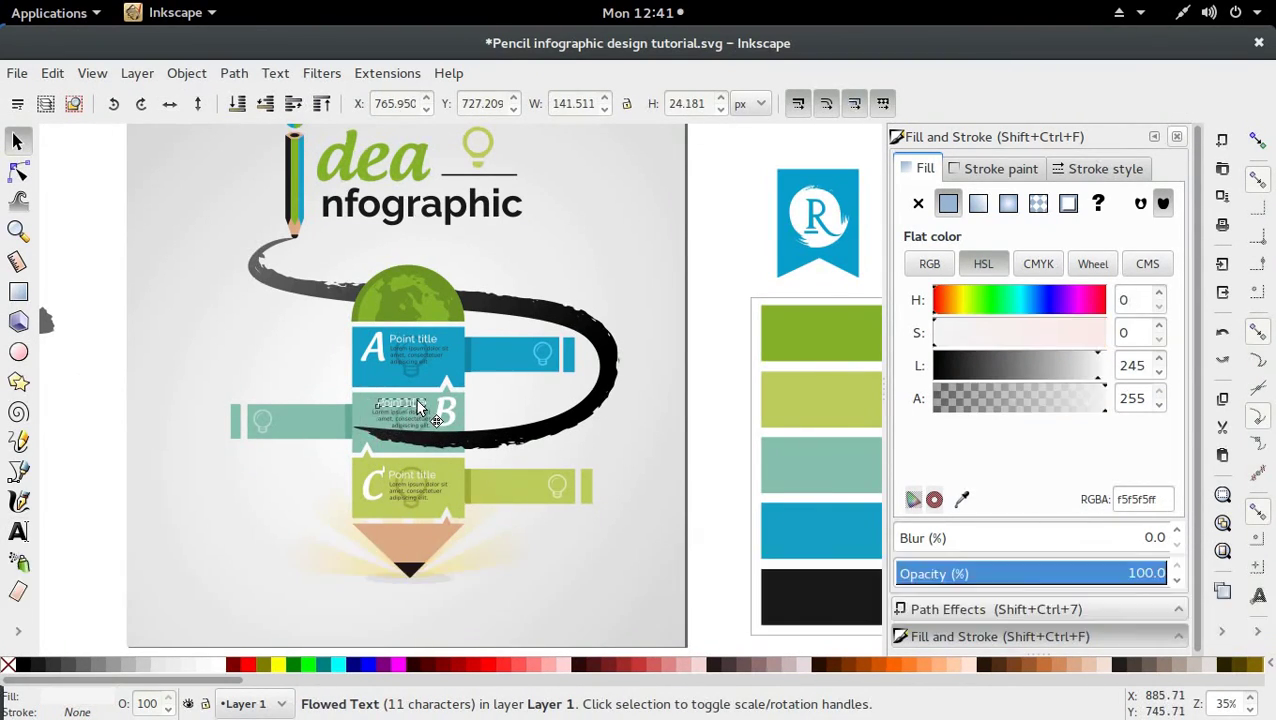
left_click(105, 550)
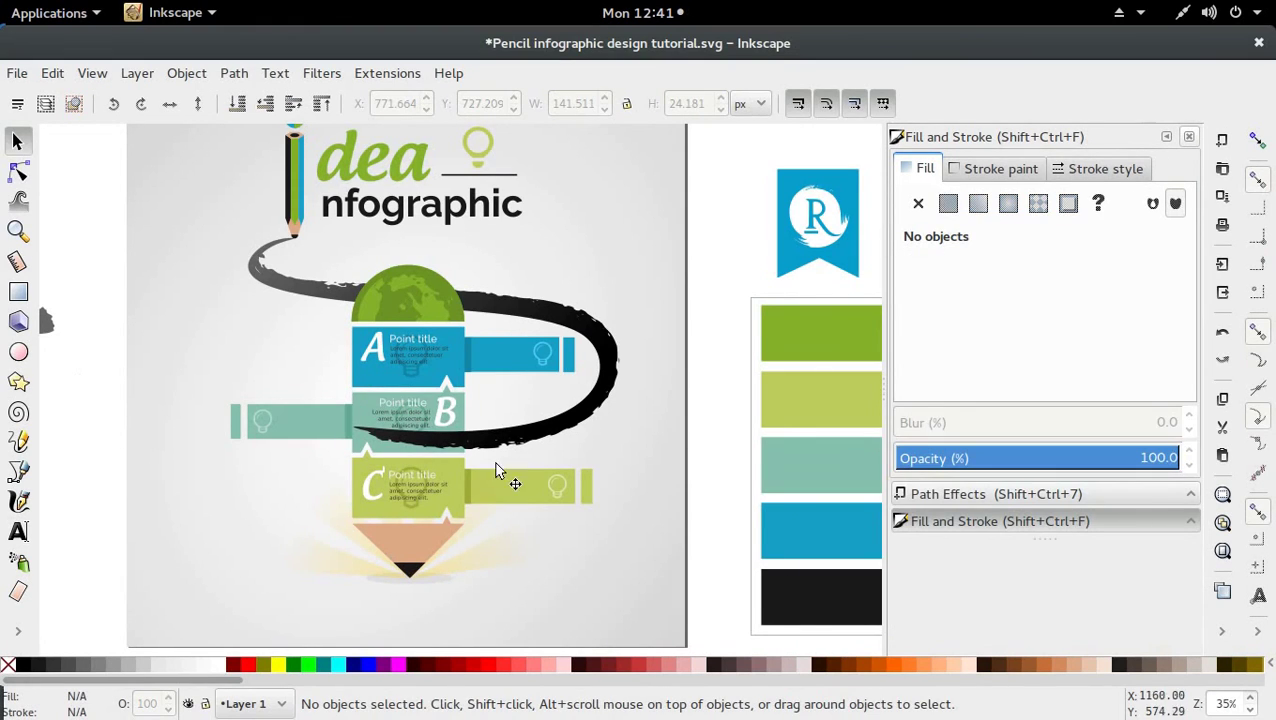
Duplicate the lime band's placeholder paragraph onto the teal, blue and lime side arms, next to their small bulbs
key("ctrl+d")
left_click_drag(437, 490, 327, 425)
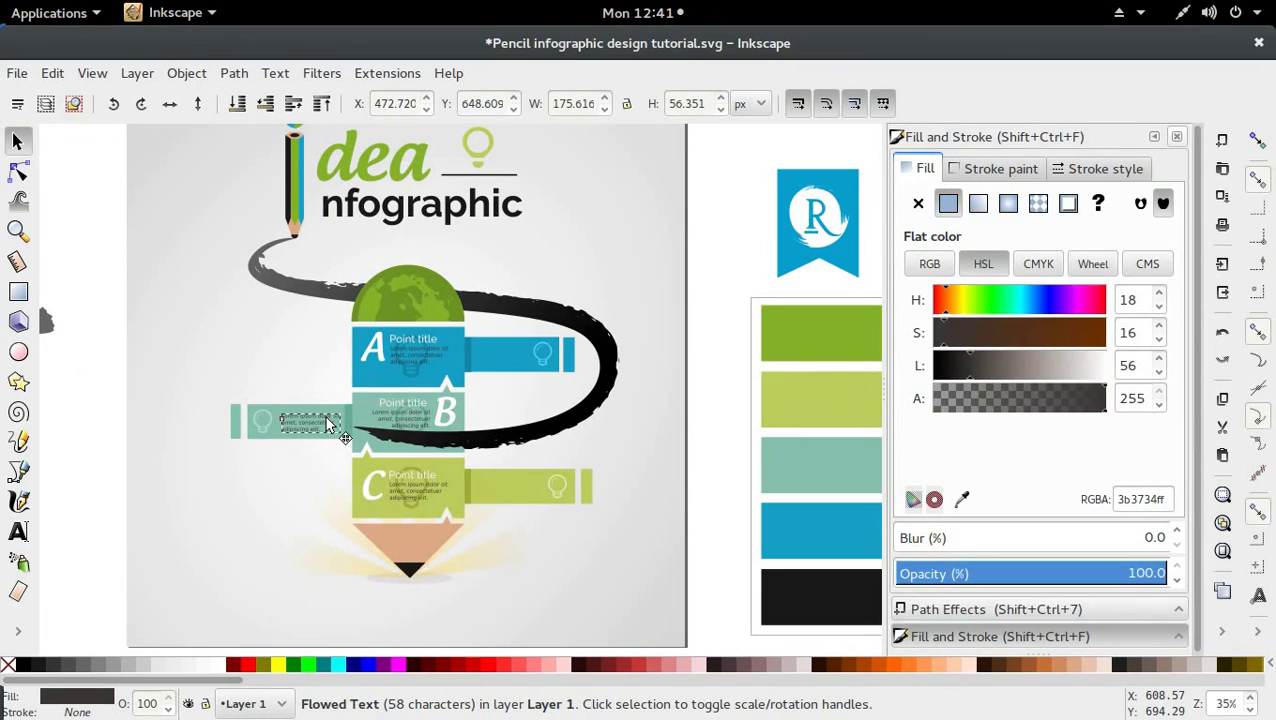
key("ctrl+d")
left_click_drag(325, 424, 509, 458)
key("ctrl+d")
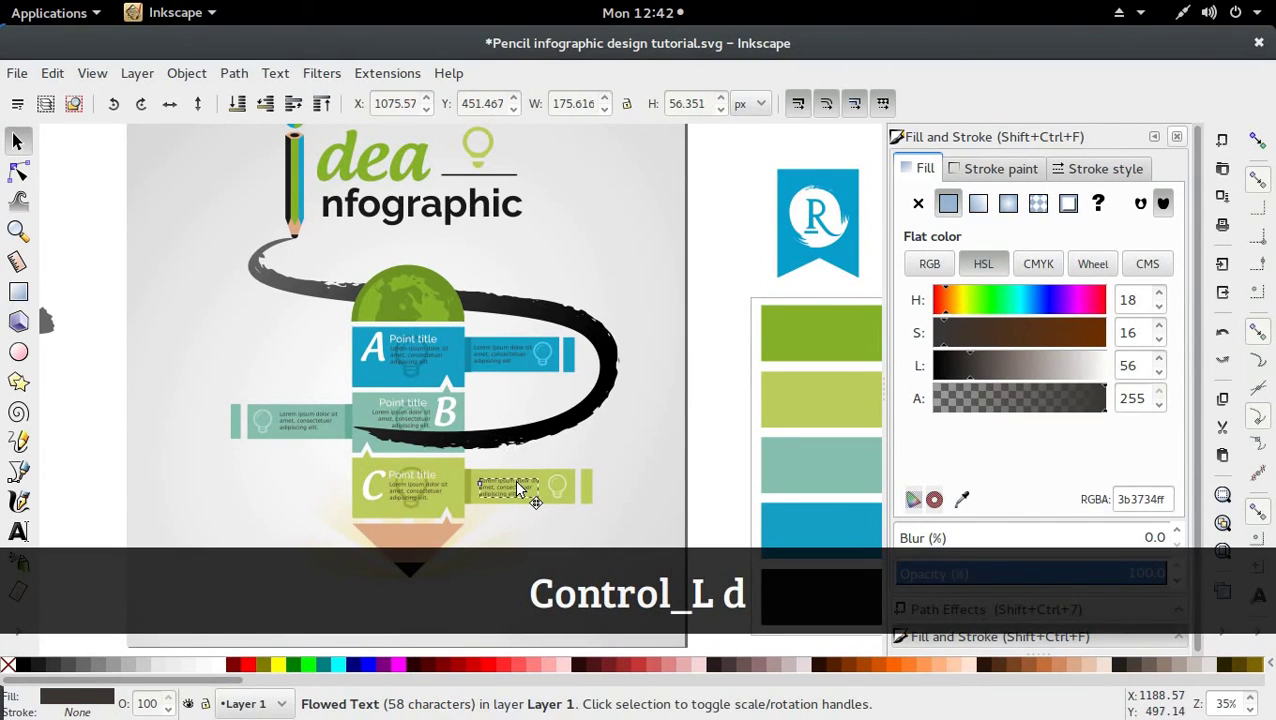
scroll(514, 479, "down", 2, "ctrl")
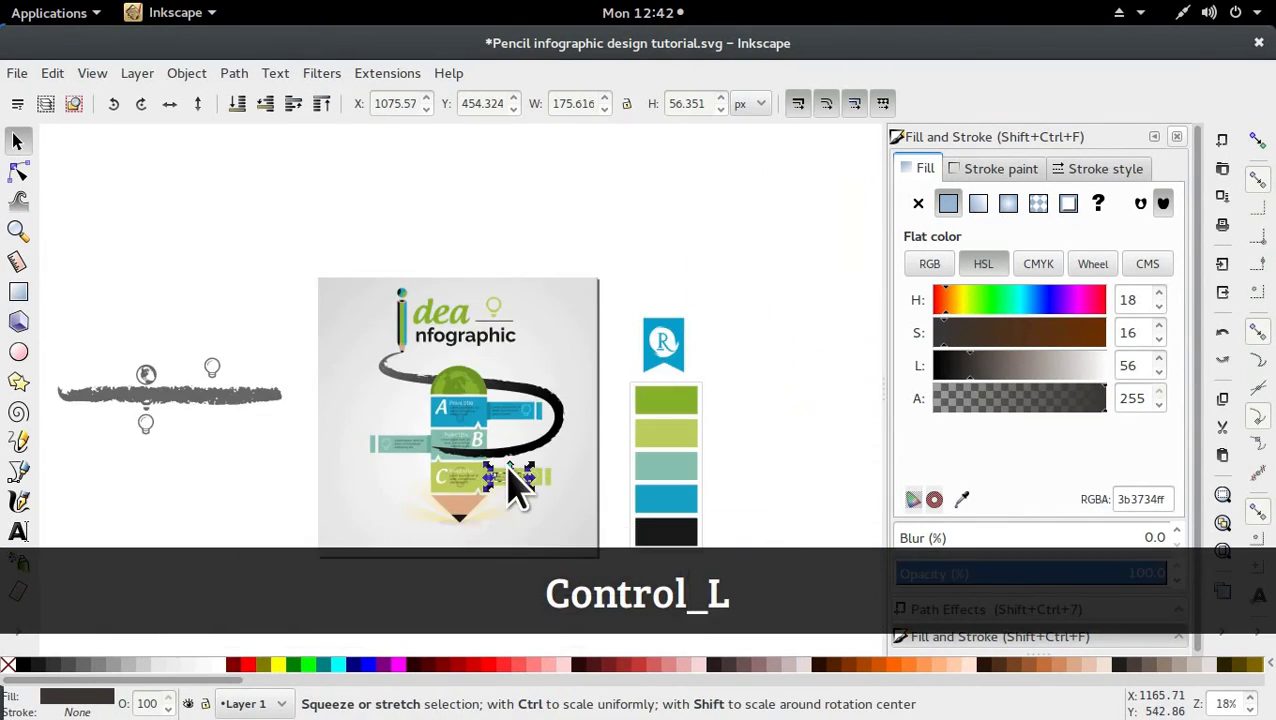
left_click(763, 441)
Duplicate the grey globe icon and enlarge the copy to about 1610 px wide over the infographic page
scroll(526, 444, "down", 2)
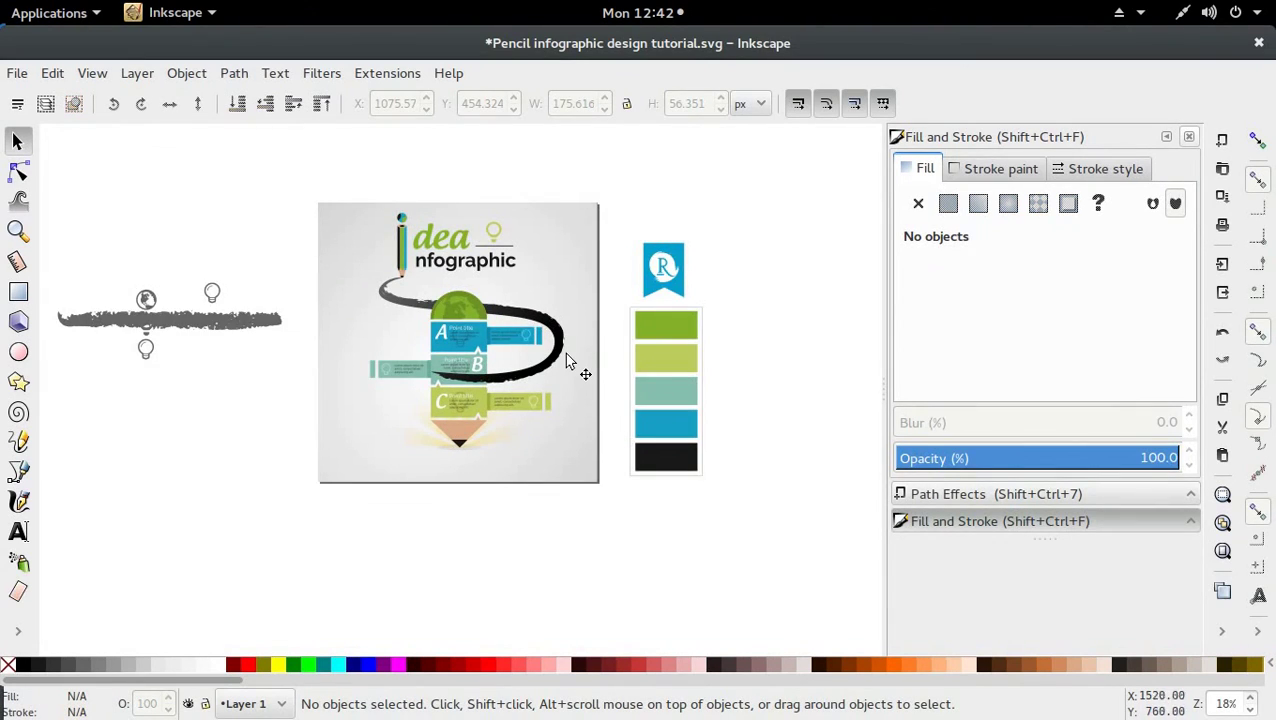
scroll(566, 361, "up", 2)
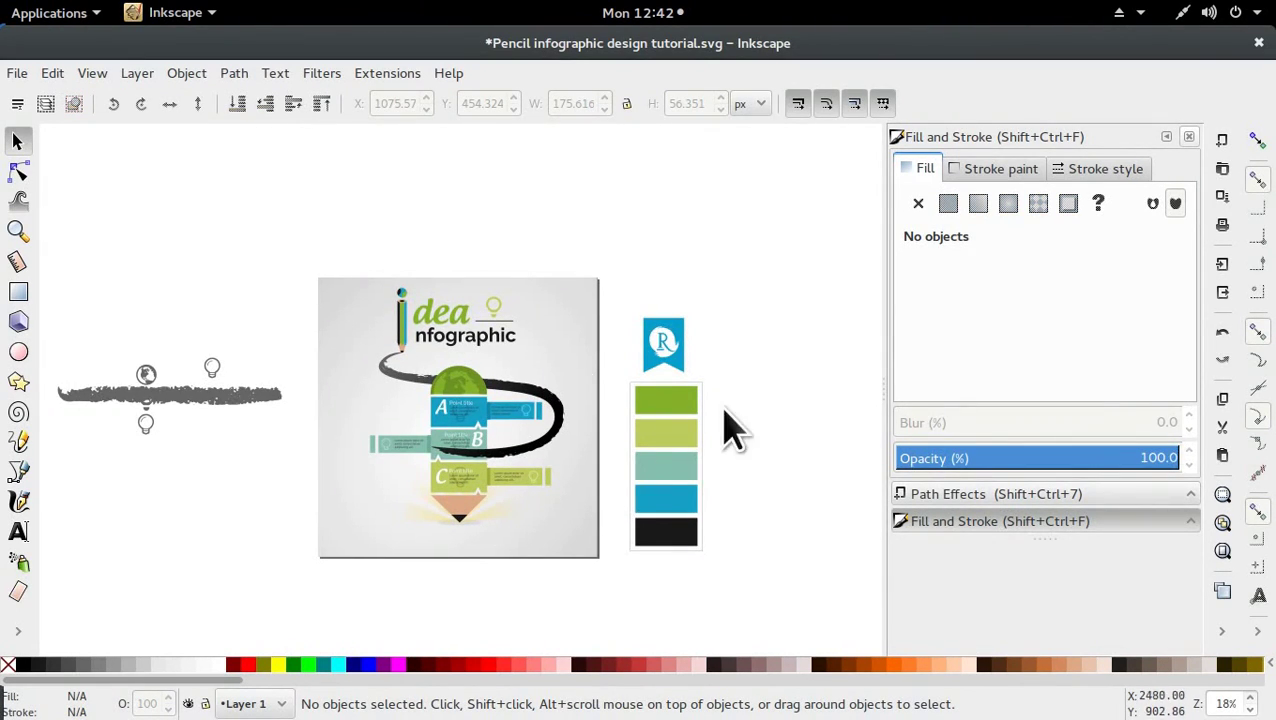
left_click(146, 374)
key("ctrl+d")
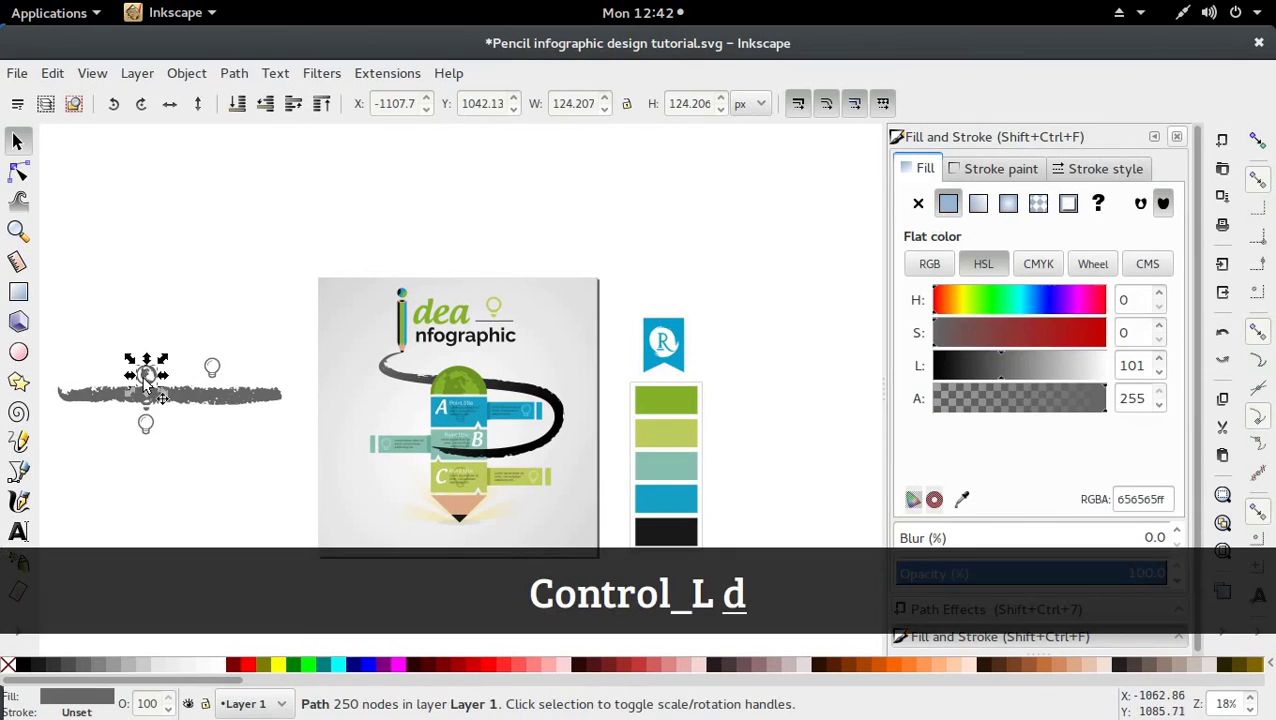
mouse_move(146, 374)
left_mouse_down()
mouse_move(480, 380)
mouse_move(564, 498)
mouse_move(573, 487)
mouse_move(526, 505)
mouse_move(585, 549)
left_mouse_up()
left_click_drag(519, 475, 520, 486)
left_click_drag(586, 548, 601, 578)
Fill the enlarged globe with light grey e3e3e3 sampled from the page background, and place it behind the artwork but above the background
key("d")
left_click(577, 326)
key("s")
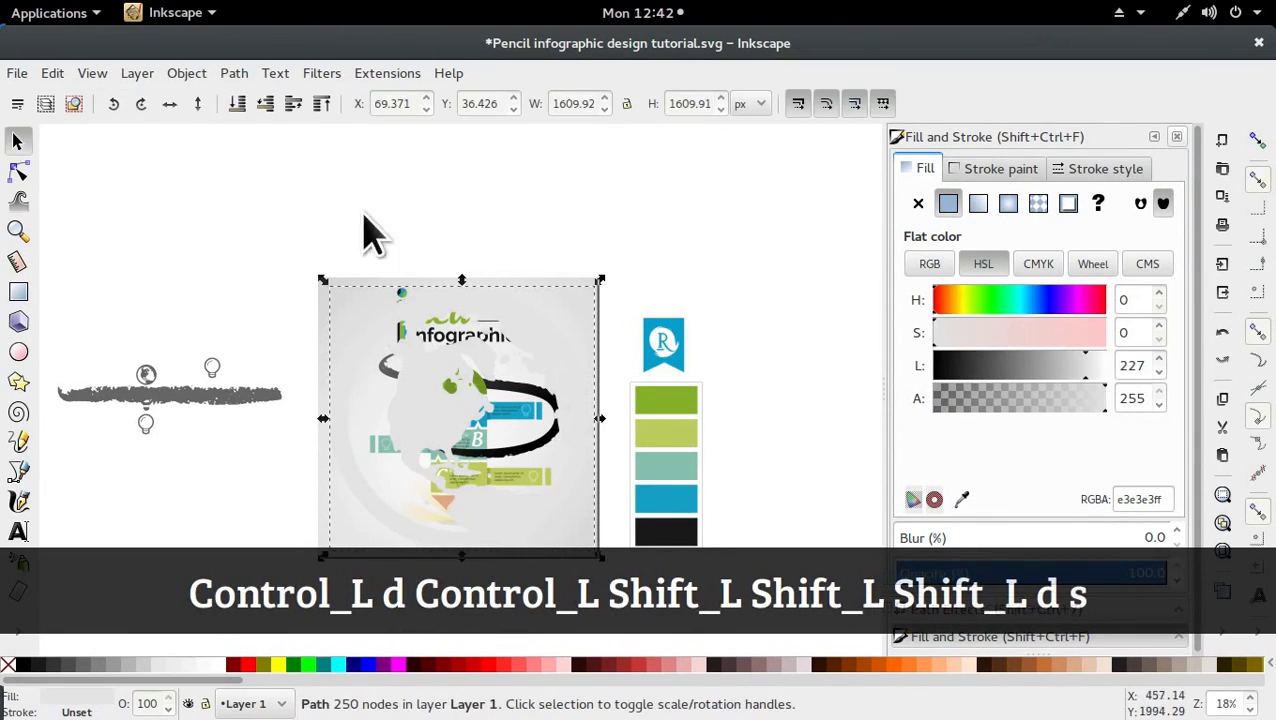
left_click(238, 104)
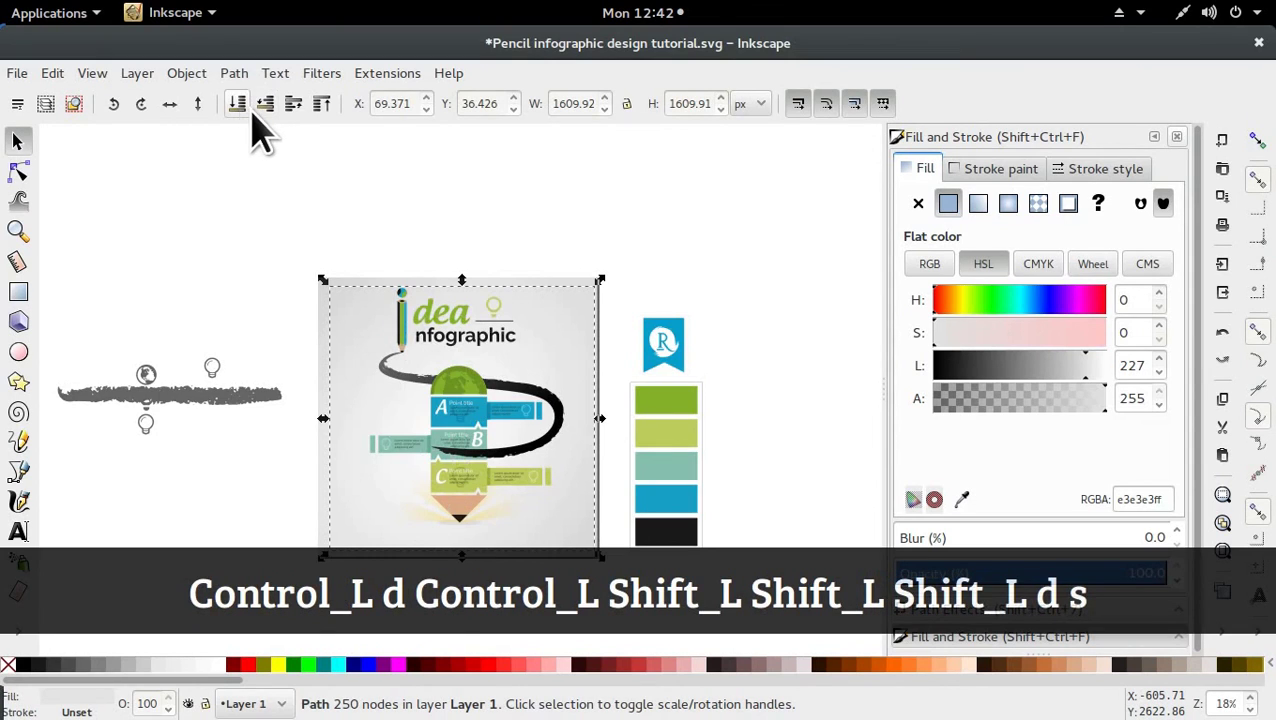
left_click(649, 222)
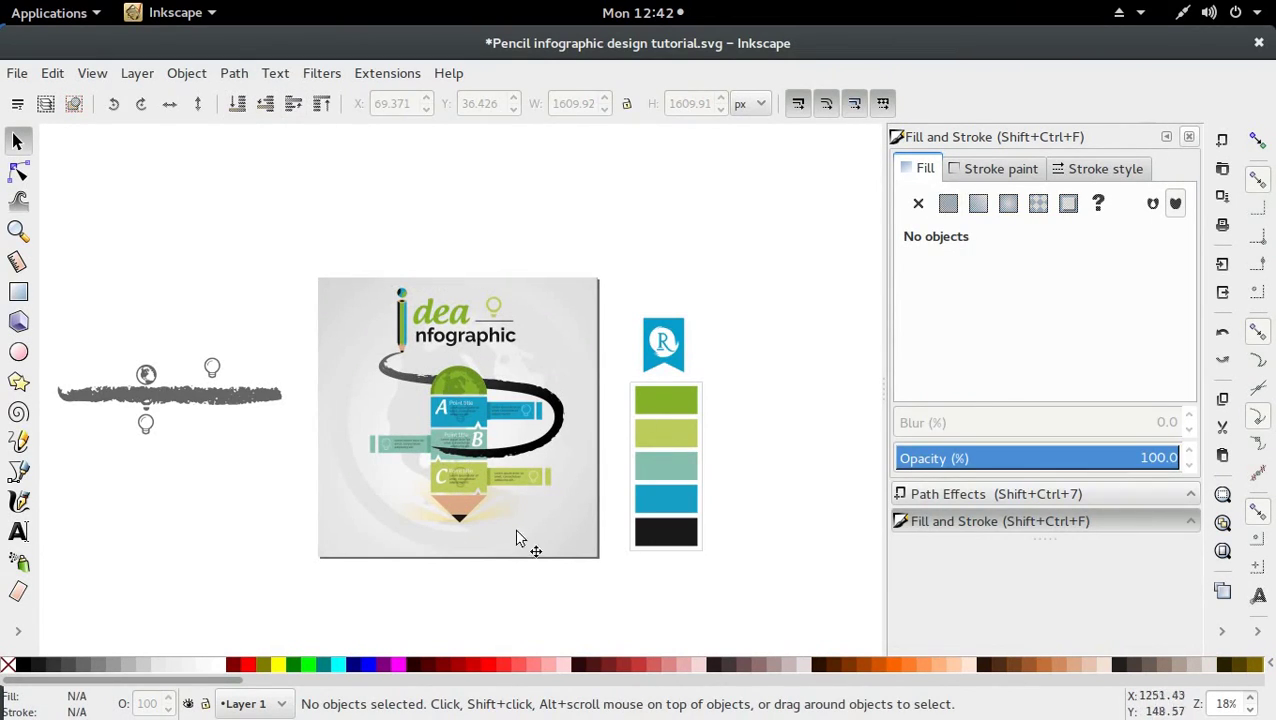
scroll(638, 334, "down", 2)
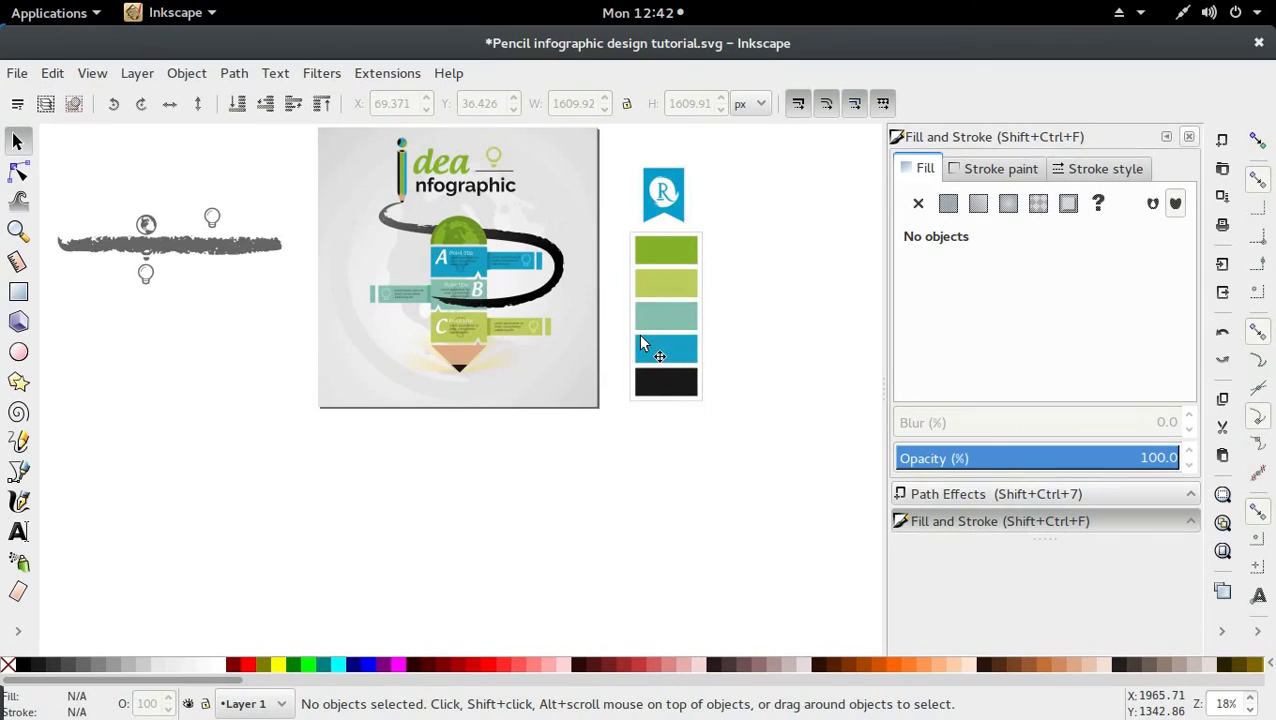
scroll(645, 354, "up", 1)
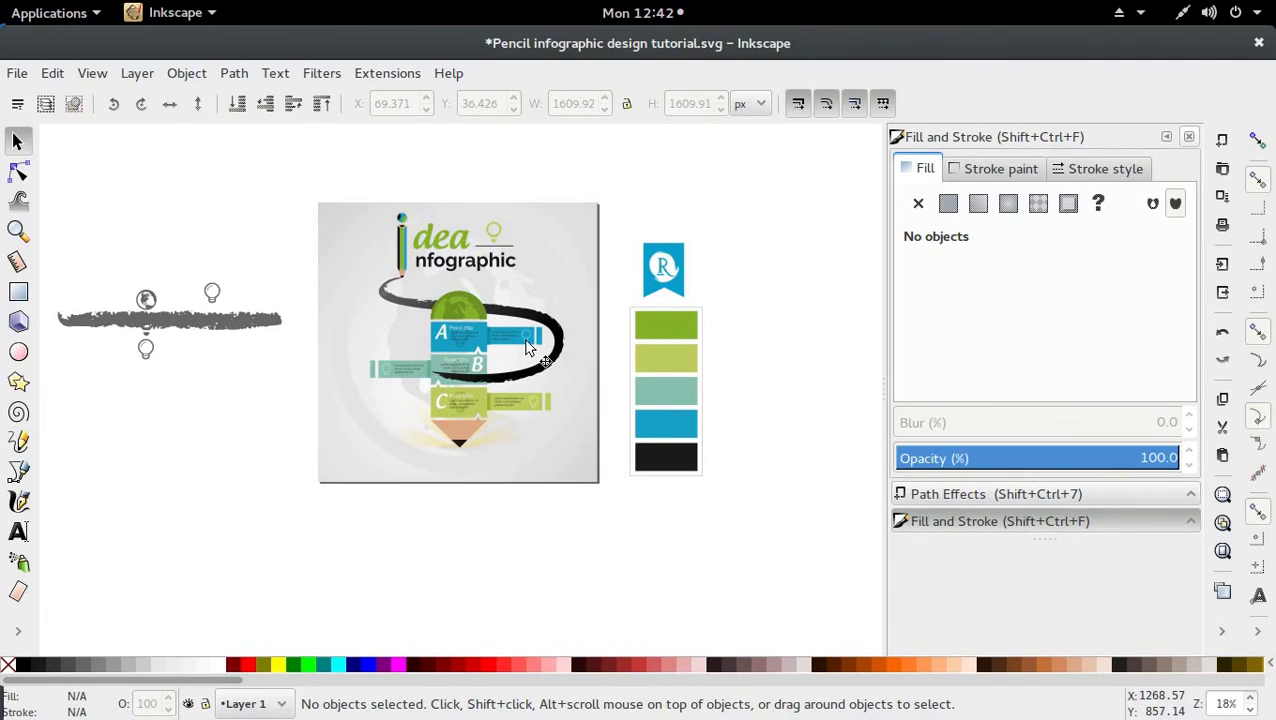
scroll(525, 346, "up", 1)
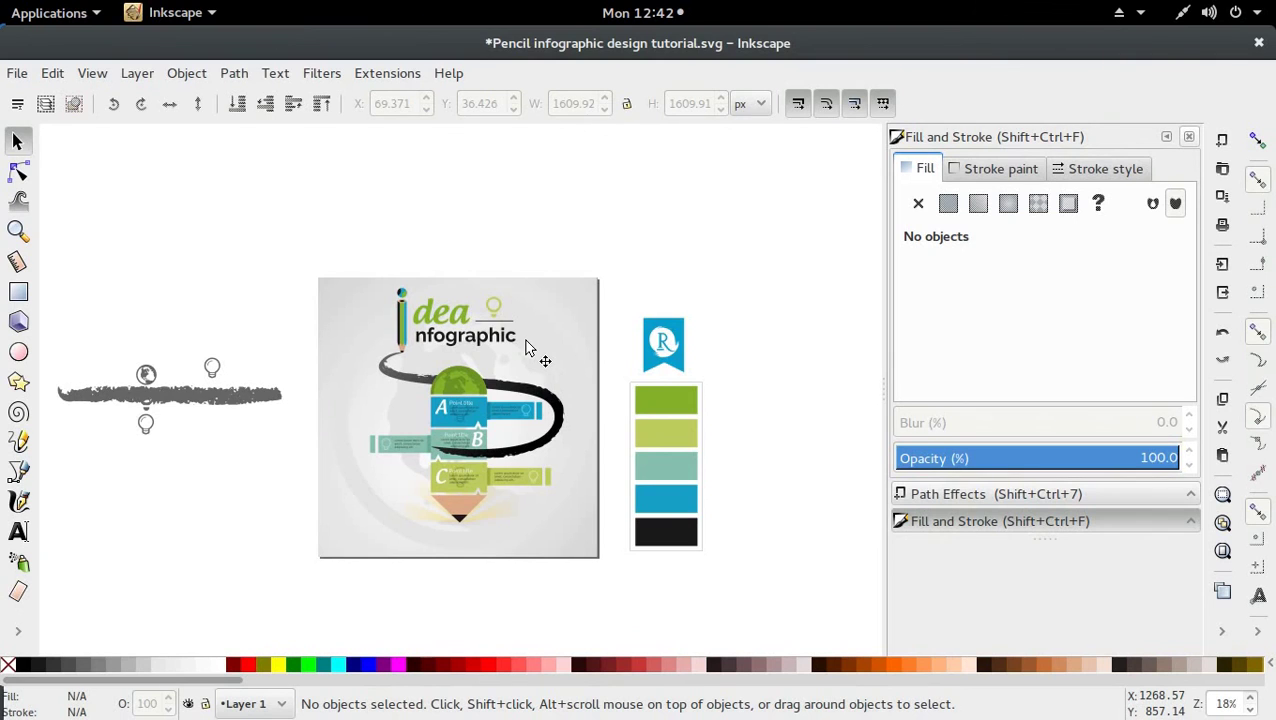
Move the spare grey brush stroke beside the page down, below the column of globe and bulb icons
right_click(188, 418)
mouse_move(214, 400)
left_mouse_down()
mouse_move(240, 400)
mouse_move(240, 278)
mouse_move(245, 376)
mouse_move(235, 440)
mouse_move(218, 456)
left_mouse_up()
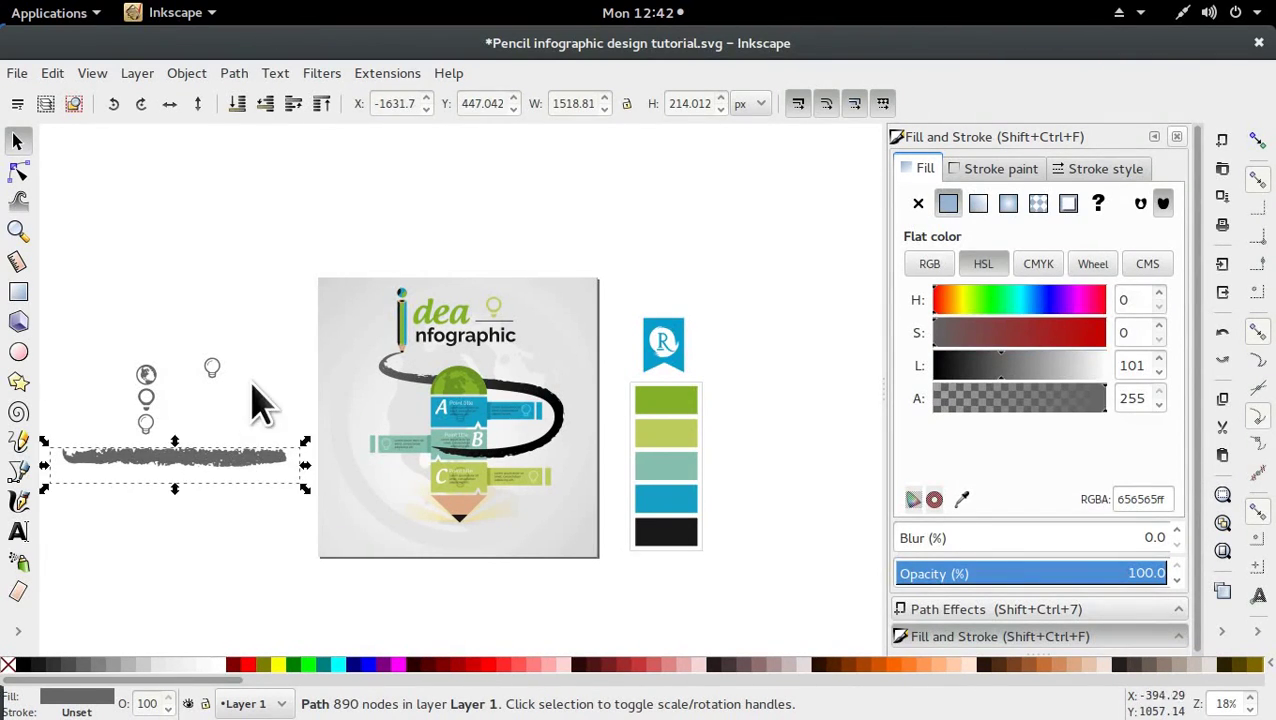
left_click(258, 400)
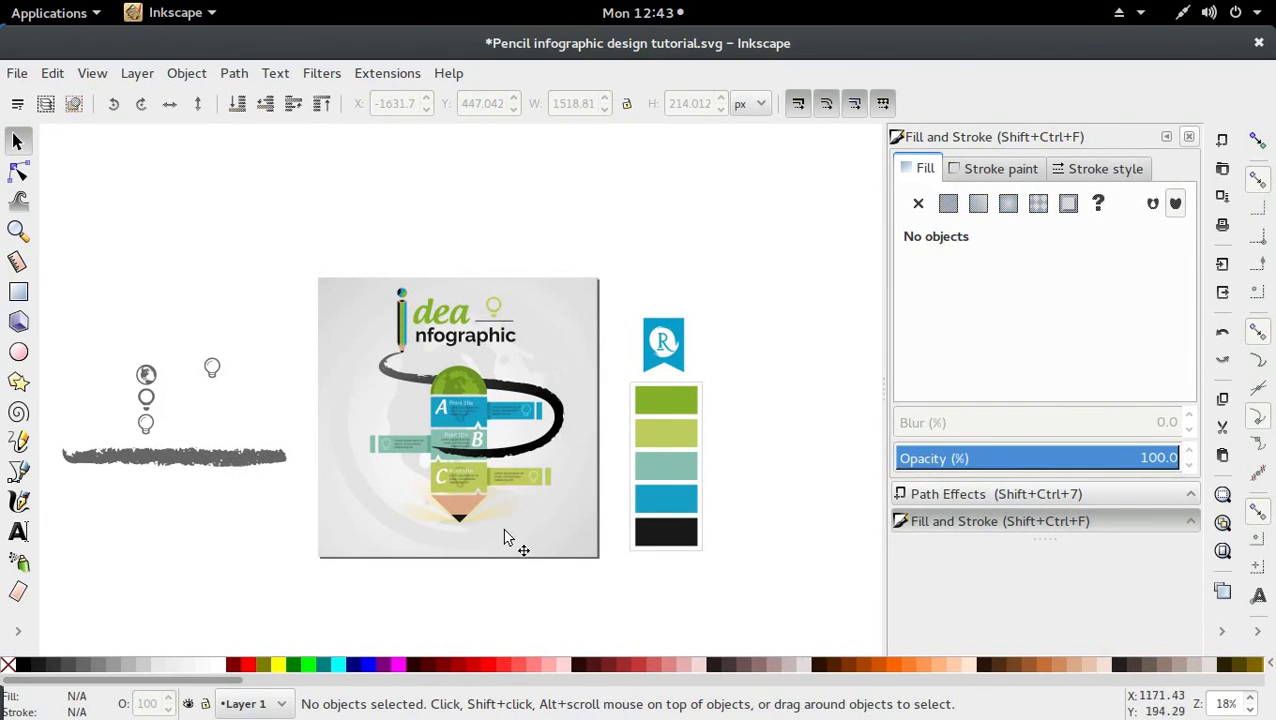
left_click(436, 528)
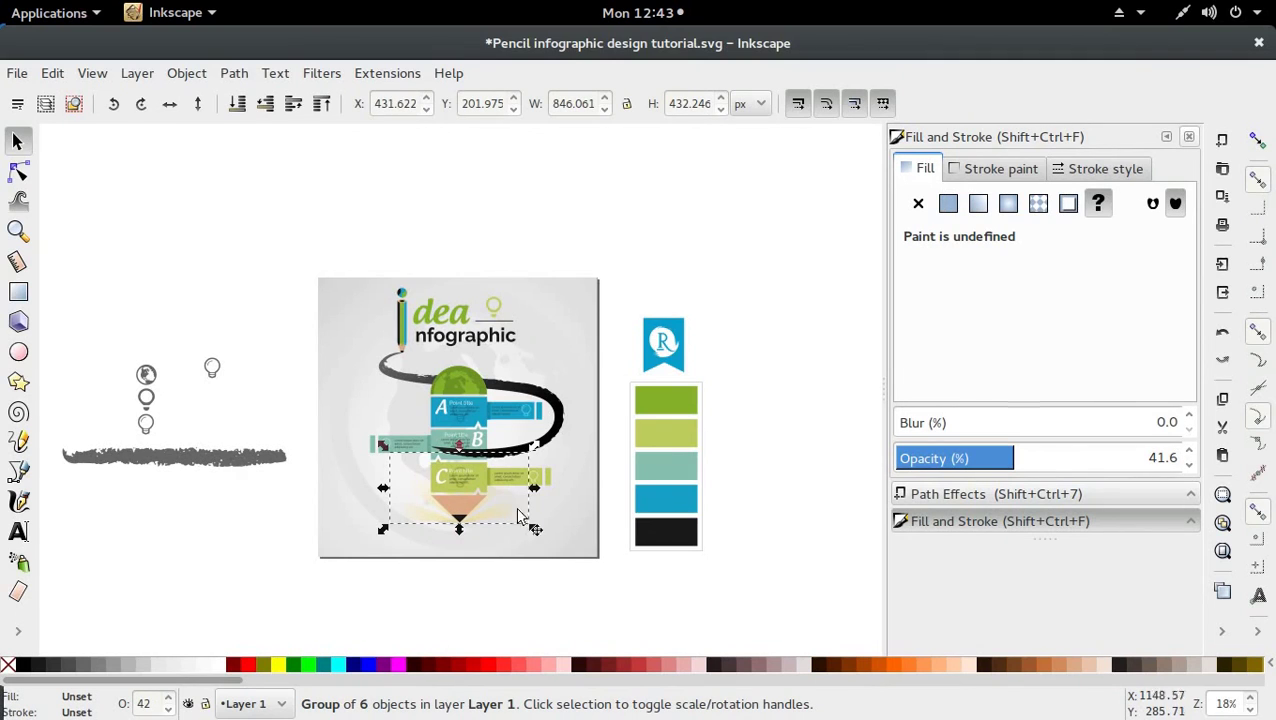
Duplicate the blue R ribbon logo, scale the copy to about 168 by 225 px and place it at the page's upper-right corner
left_click(685, 350)
key("ctrl+d")
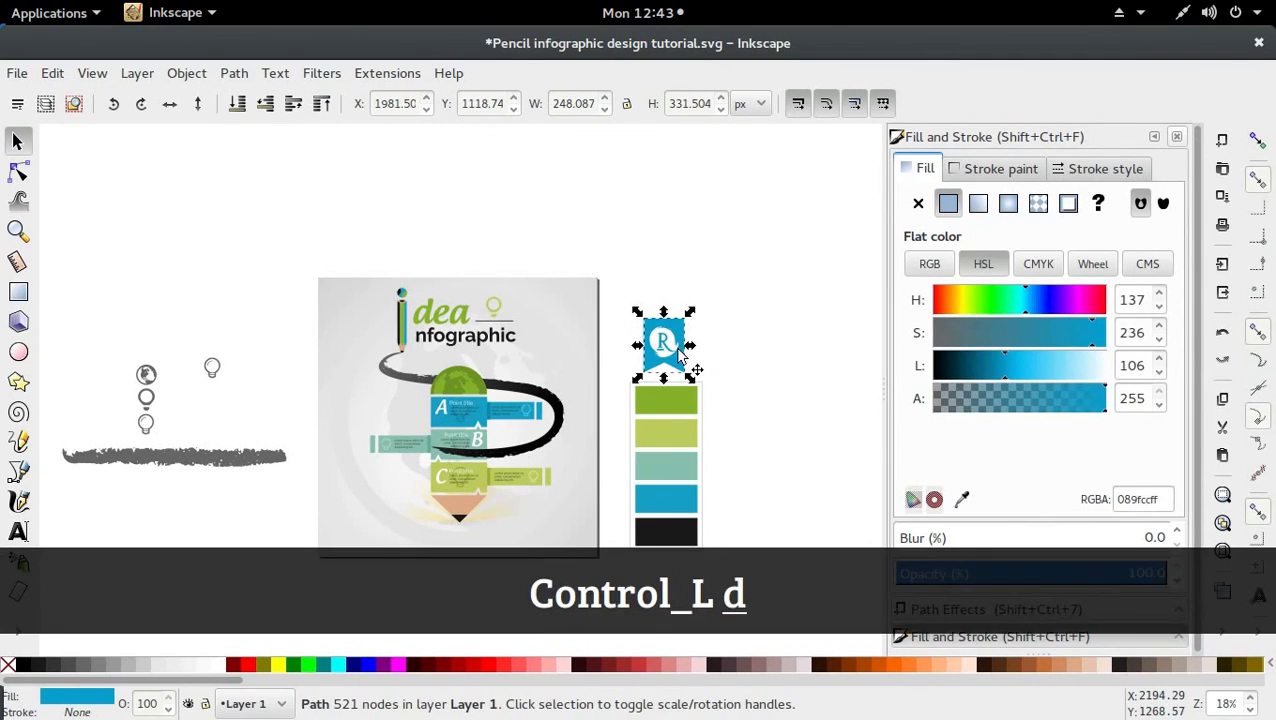
left_click_drag(680, 350, 575, 309)
left_click_drag(590, 356, 578, 361)
left_click_drag(563, 300, 571, 318)
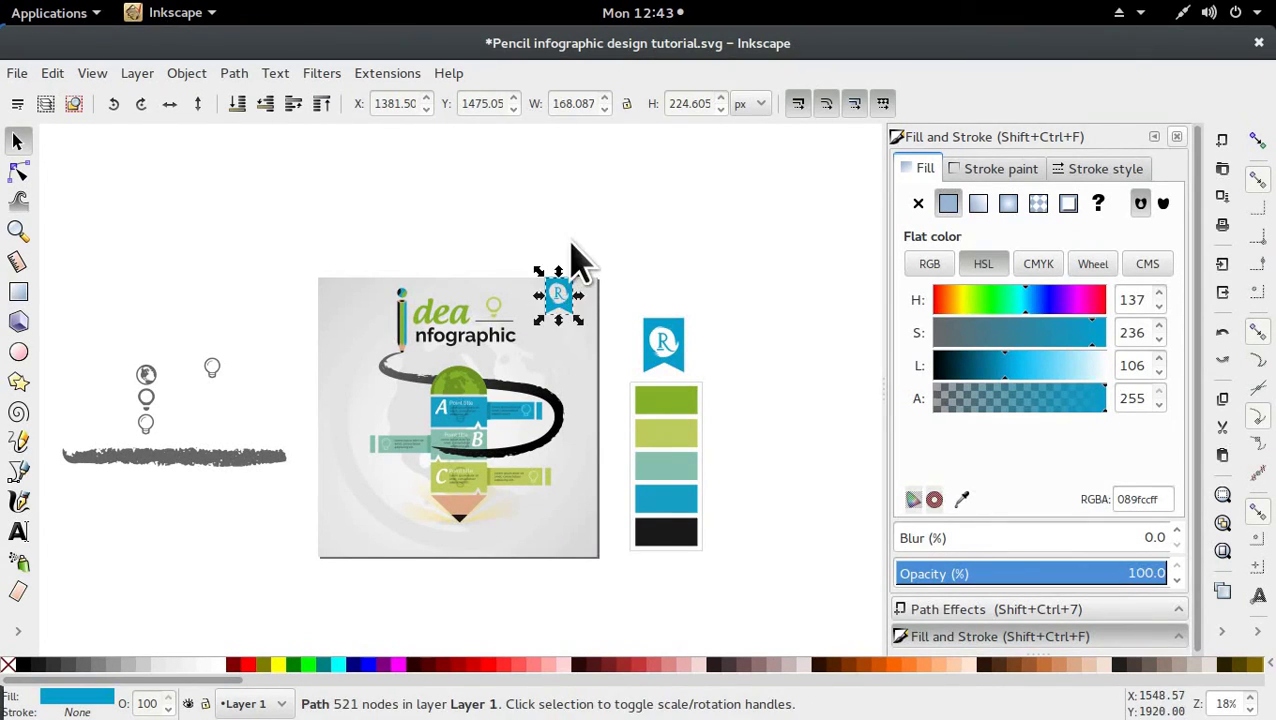
key("Escape")
left_click(560, 308)
left_click(598, 248)
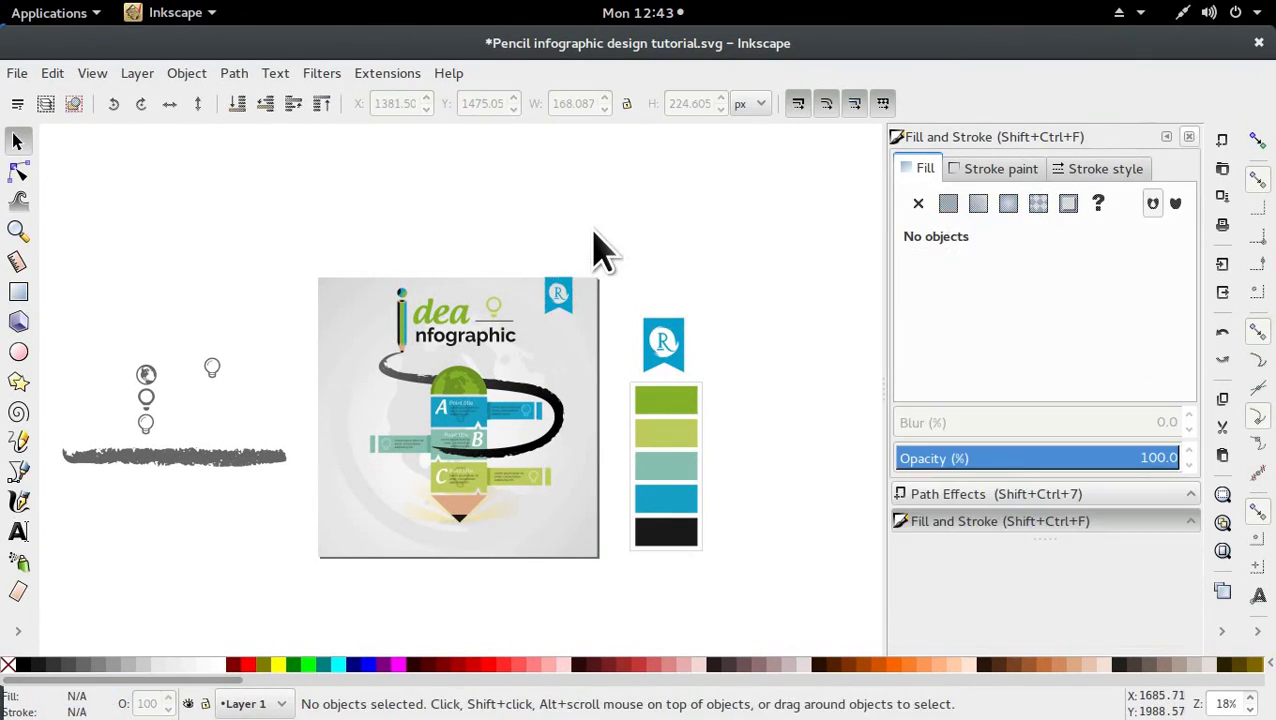
left_click_drag(608, 233, 303, 590)
key("Escape")
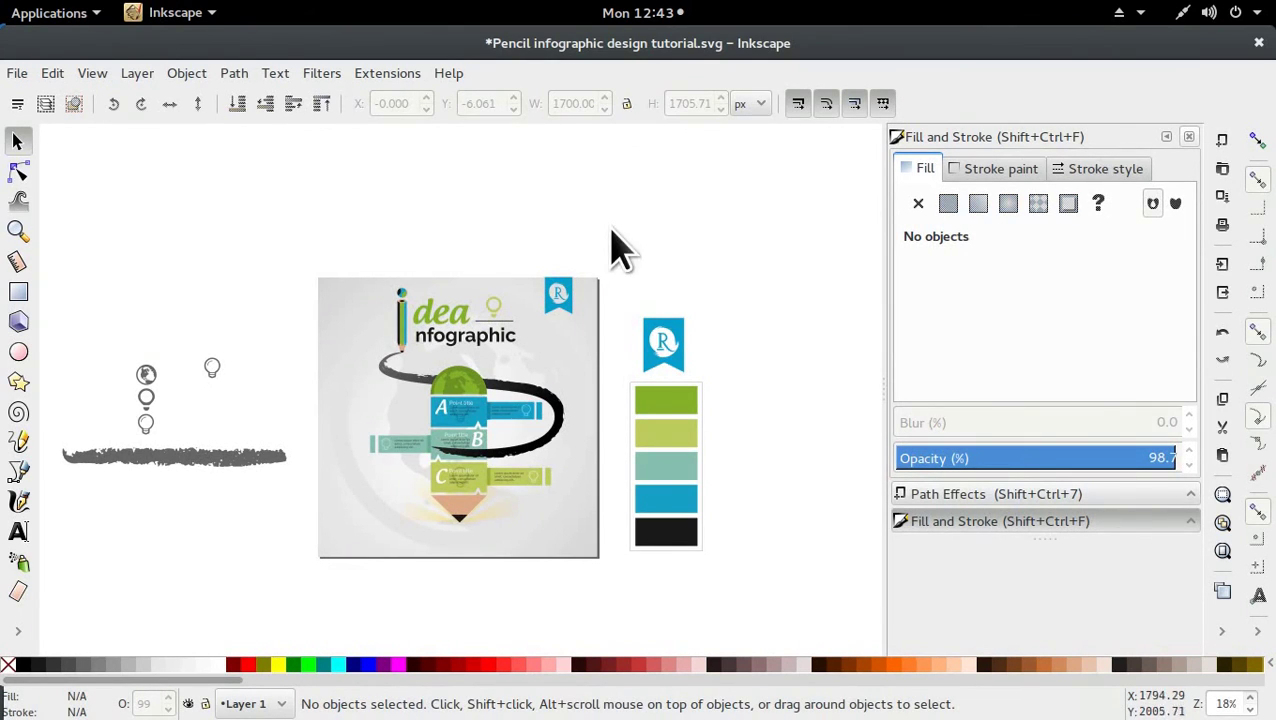
left_click_drag(613, 228, 616, 590)
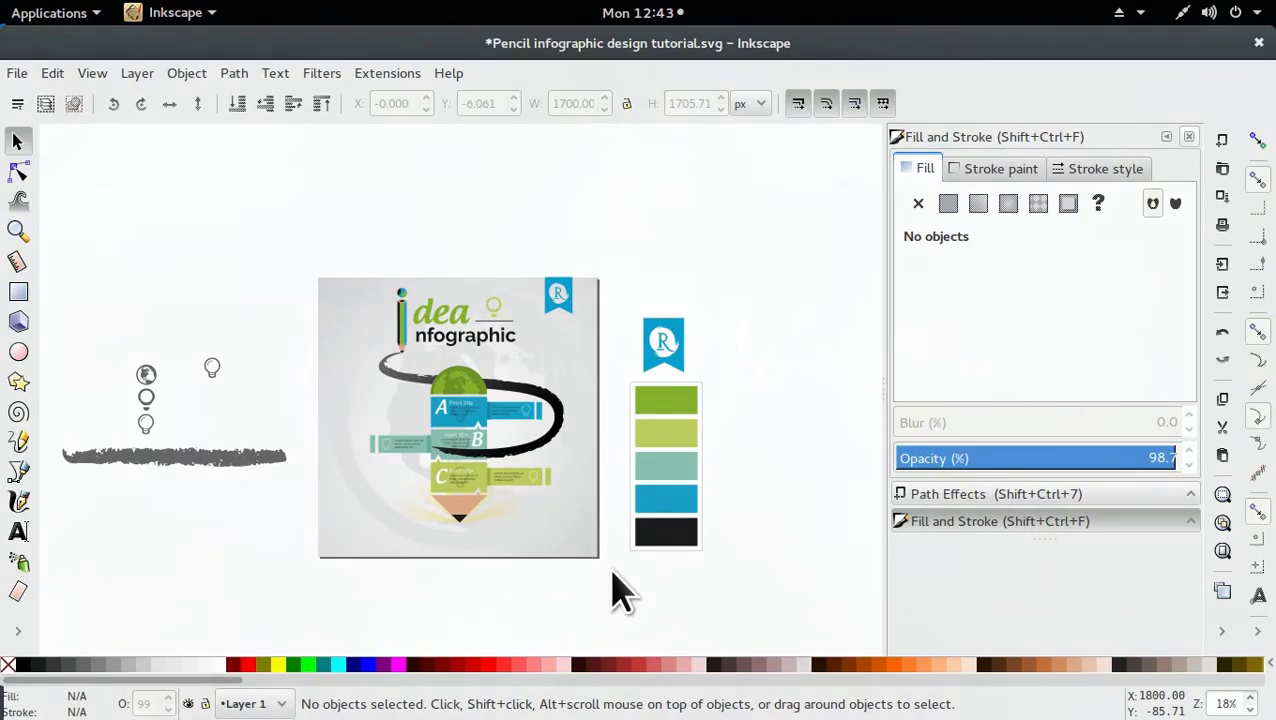
key("super")
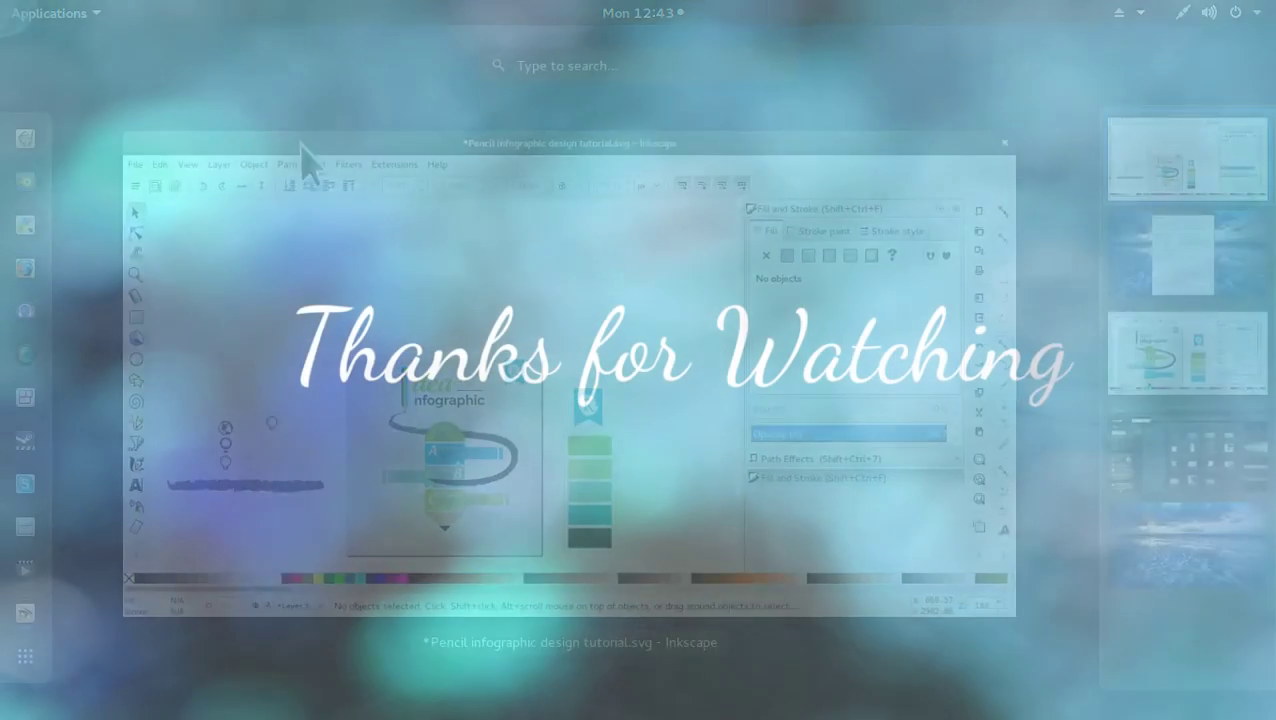